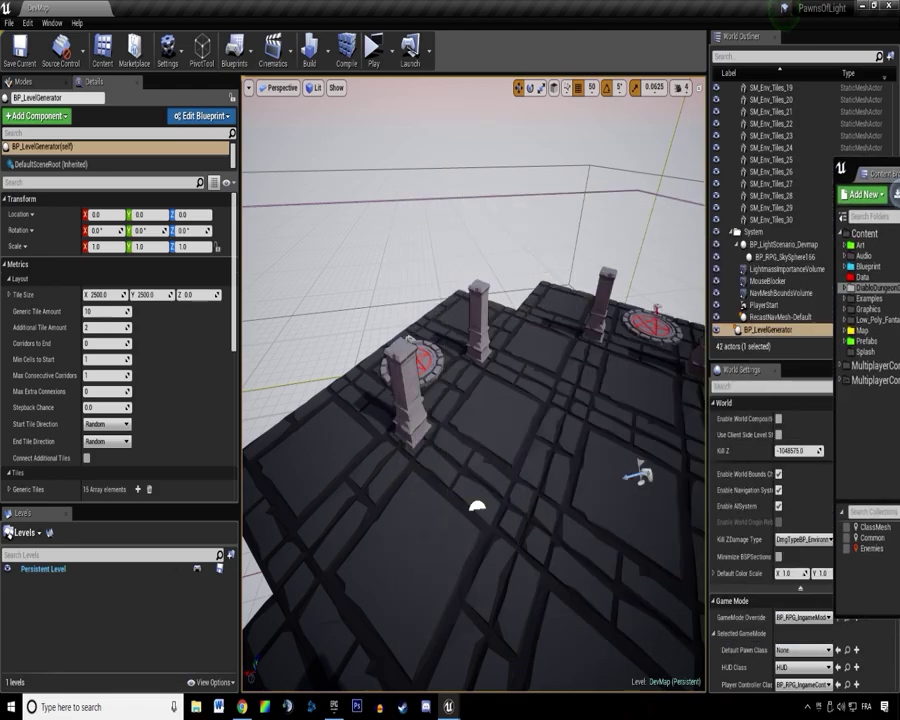
scroll(494, 289, "down", 5)
right_click_drag(494, 289, 570, 262)
scroll(502, 278, "up", 2)
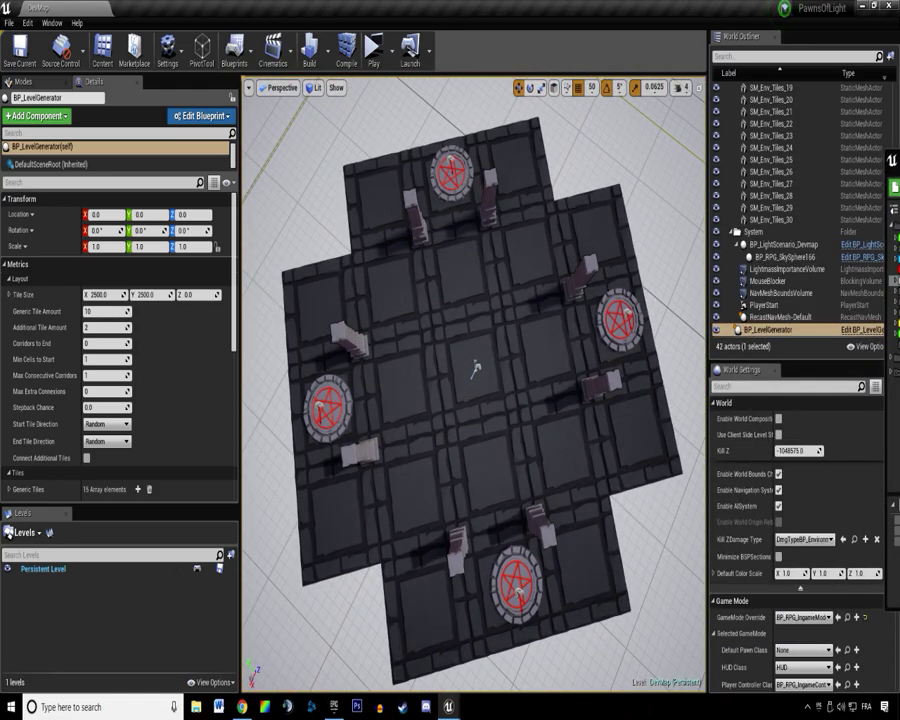
Create a new level named LevelDesign in the Map content folder and open it.
key("ctrl+shift+f")
left_click(312, 288)
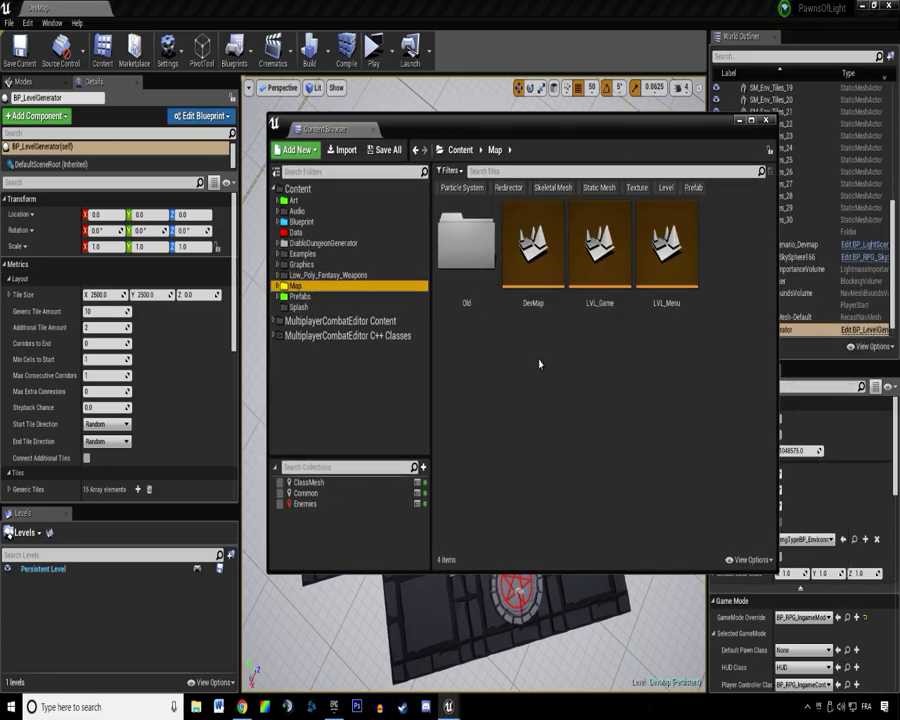
left_click_drag(502, 134, 531, 127)
left_click_drag(430, 113, 506, 124)
right_click(560, 362)
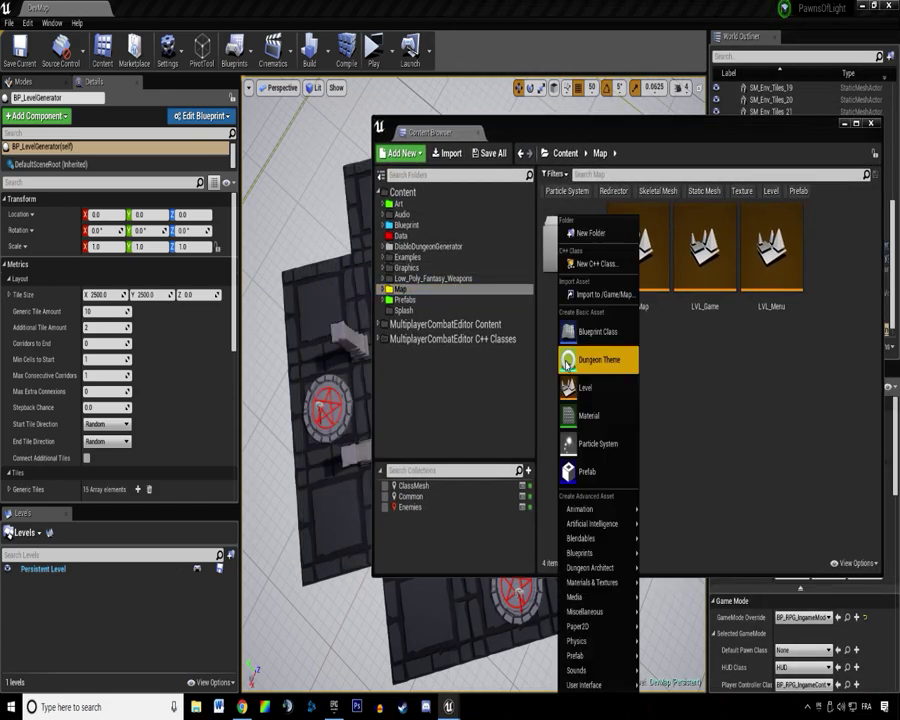
left_click(716, 376)
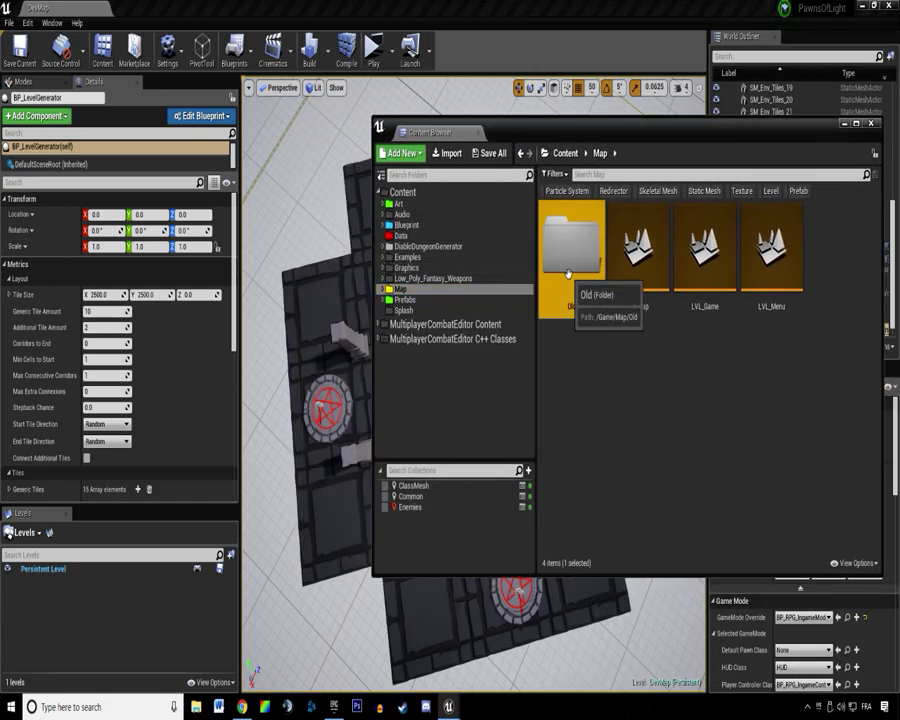
right_click(634, 342)
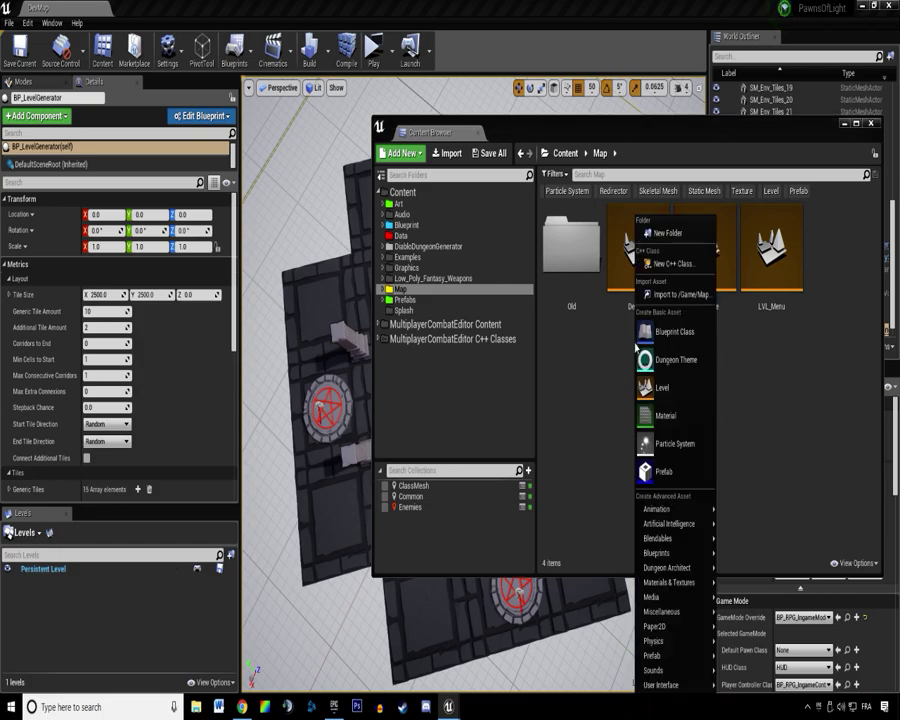
left_click(684, 396)
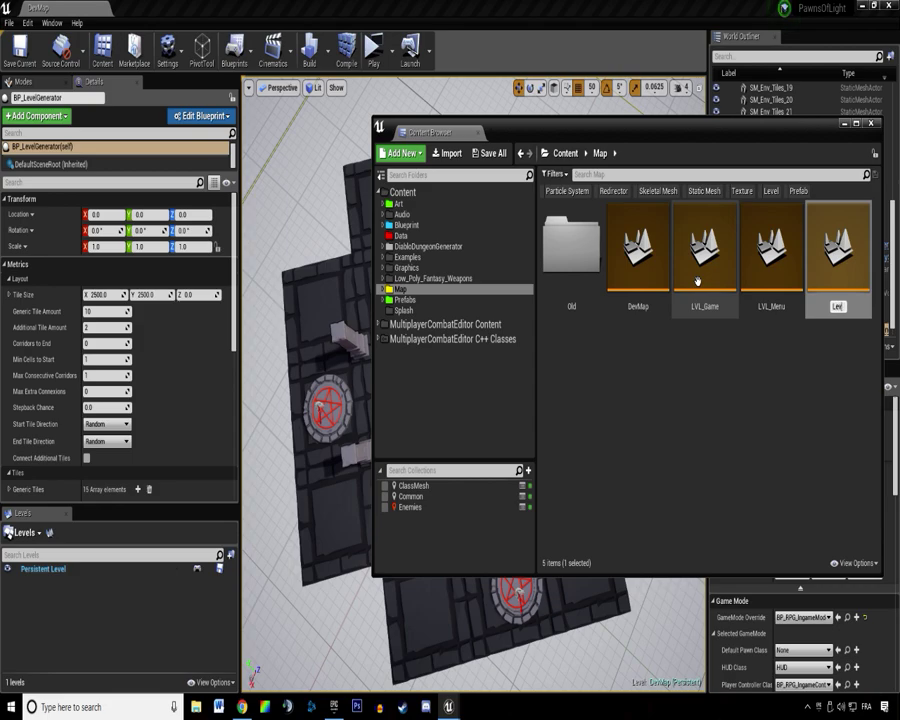
key("Return")
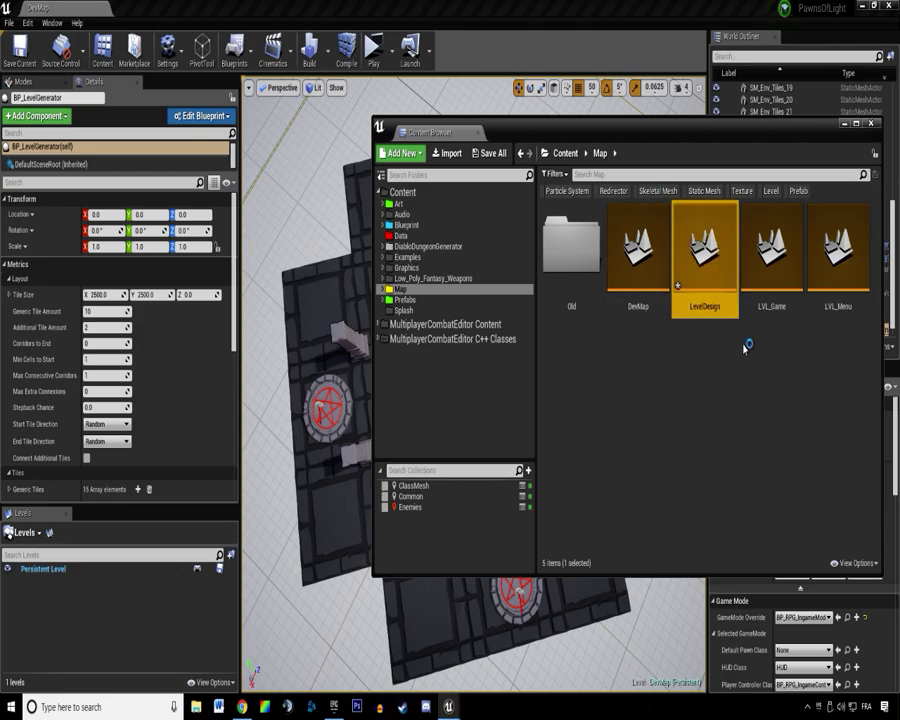
double_click(700, 260)
left_click(488, 527)
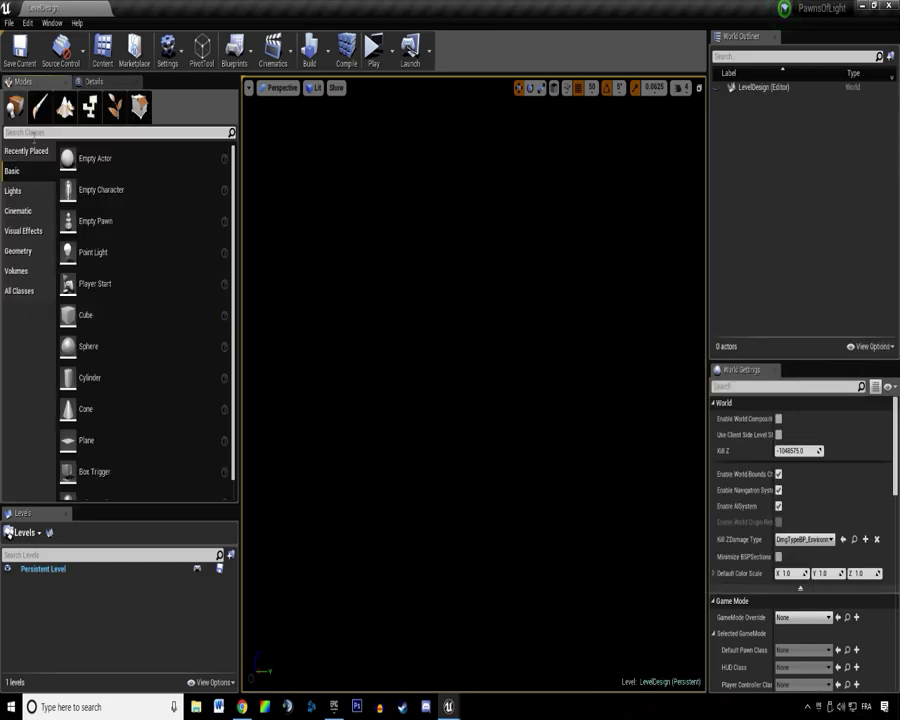
Find the light actors, place a BP_LightScenario in the empty level and save the level.
left_click(33, 132)
type("light")
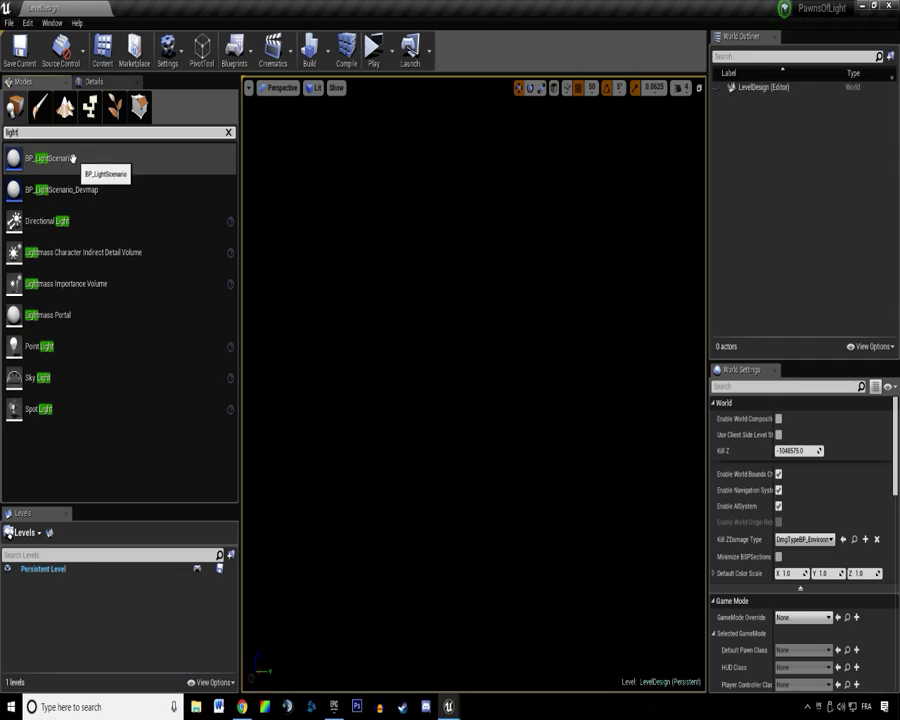
left_click_drag(40, 220, 440, 250)
left_click_drag(104, 344, 316, 345)
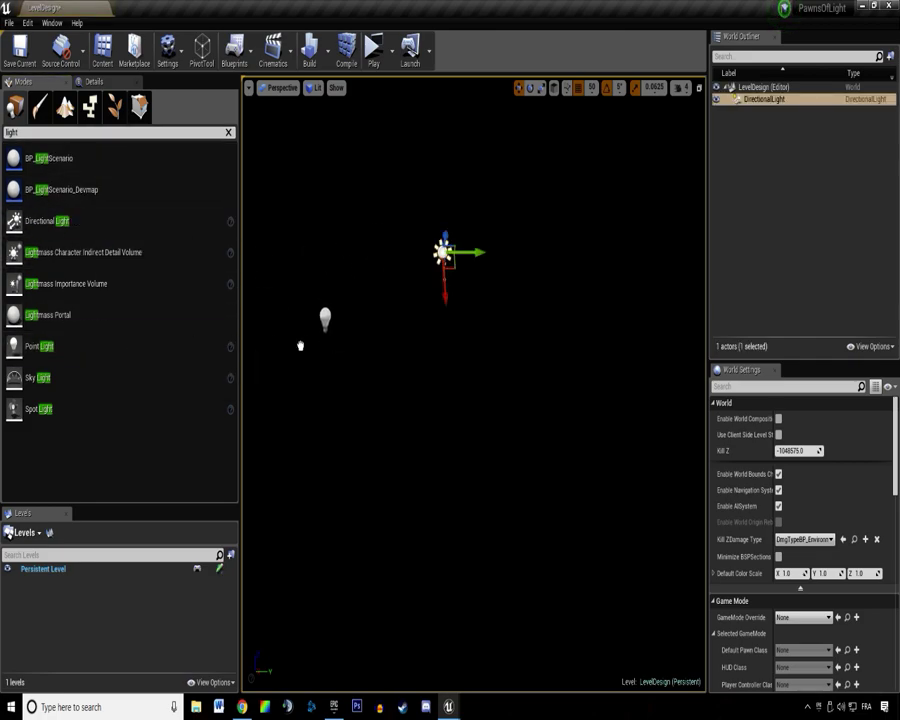
left_click_drag(52, 157, 504, 322)
right_click_drag(504, 322, 506, 220)
right_click_drag(567, 202, 595, 405)
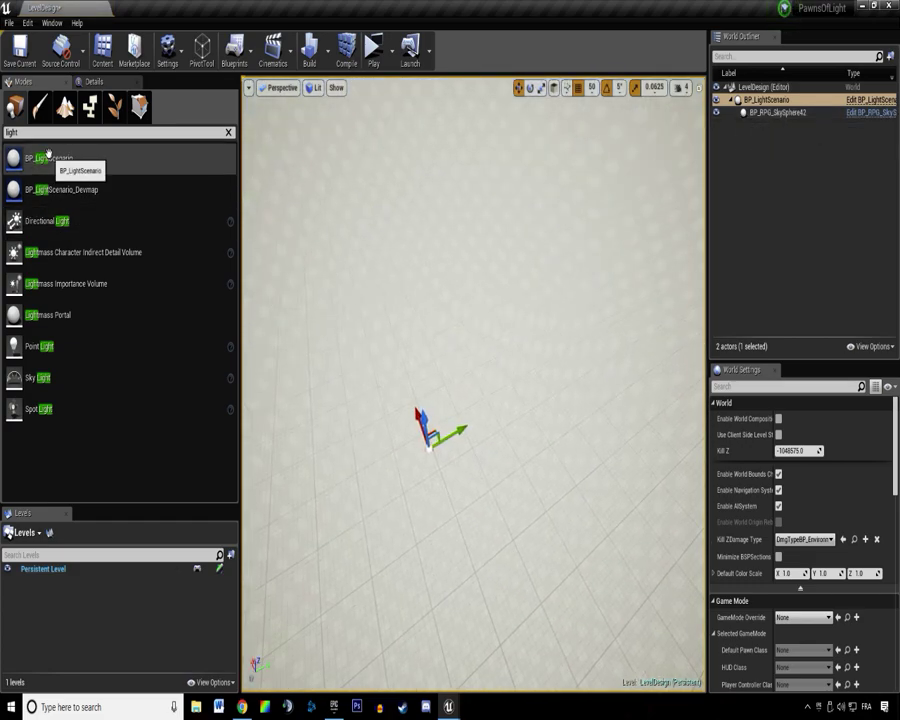
right_click_drag(660, 254, 660, 300)
key("ctrl+s")
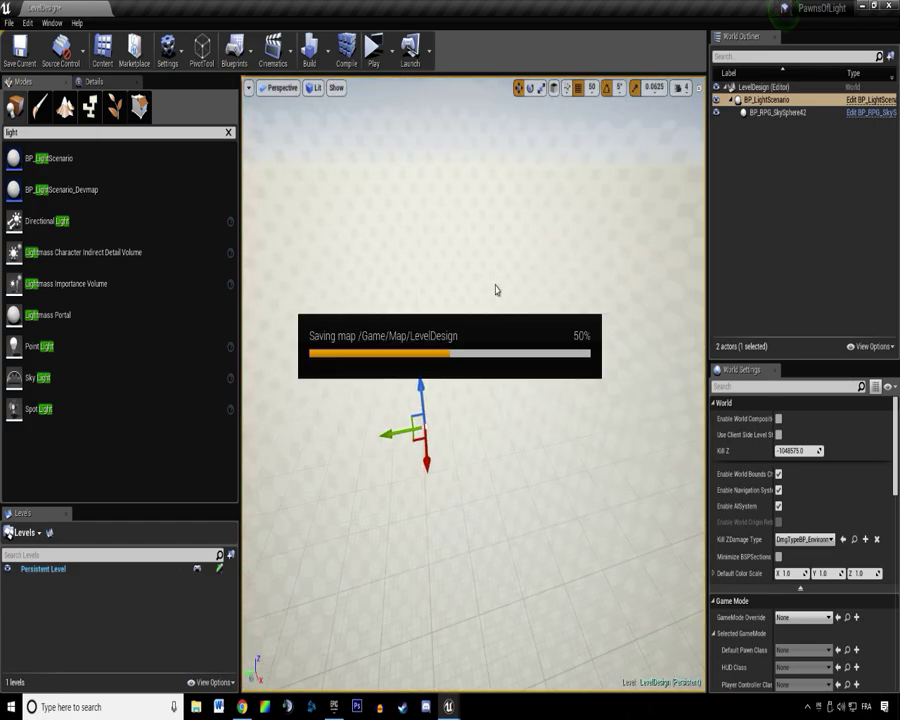
Narrow the actor placement panel to enlarge the viewport and show the details of BP_LightScenario.
right_click_drag(438, 285, 400, 230)
right_click_drag(541, 296, 497, 263)
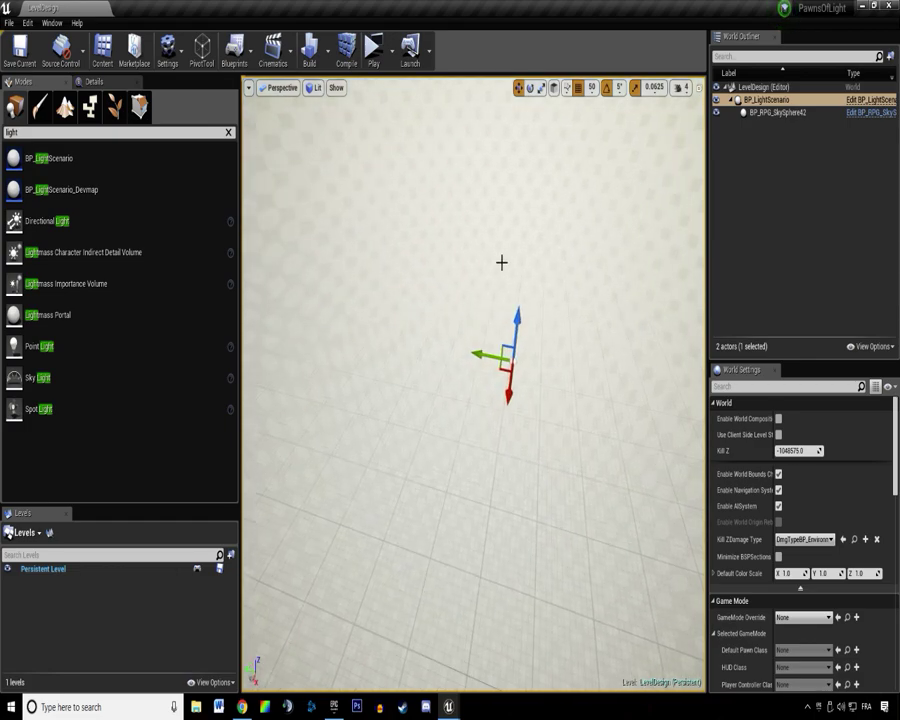
left_click_drag(240, 170, 141, 155)
left_click(93, 81)
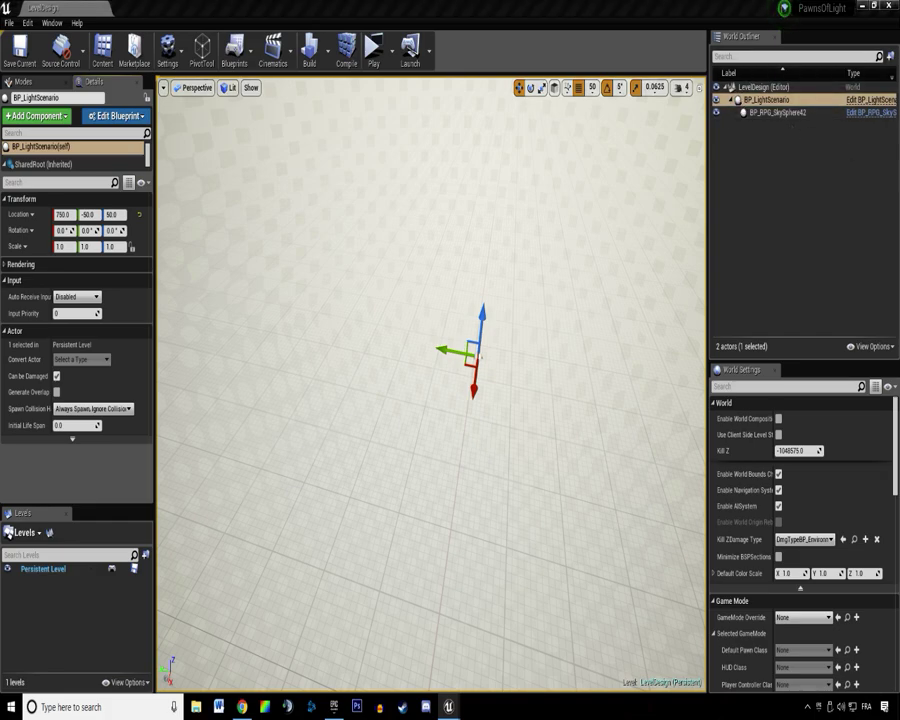
Look through the DiabloDungeonGenerator, Map, Data and Examples folders in the project content.
left_click_drag(899, 165, 570, 171)
left_click(472, 286)
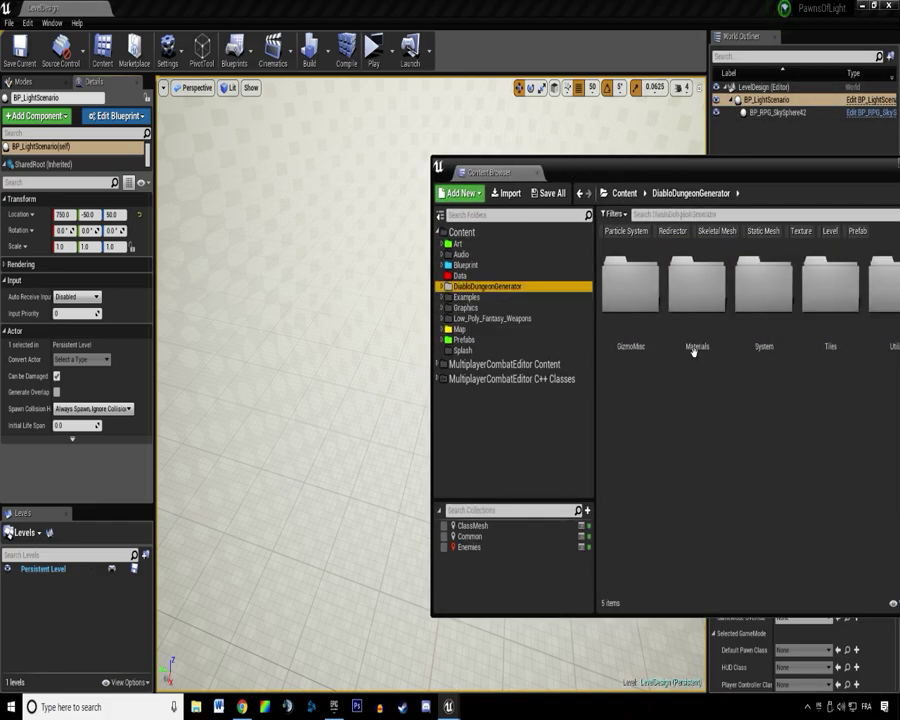
left_click_drag(490, 172, 310, 178)
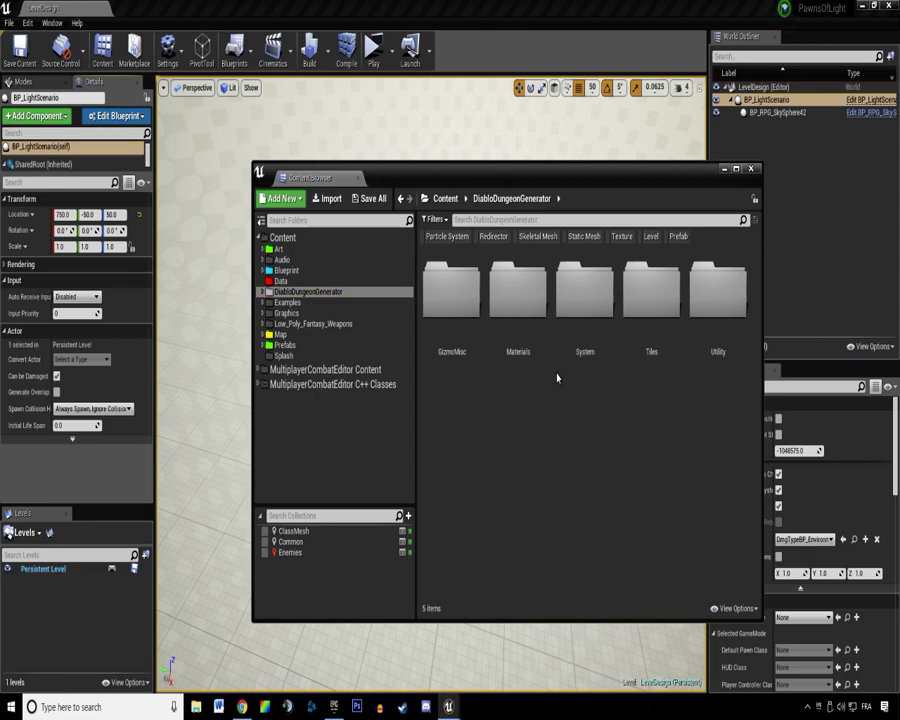
left_click_drag(447, 180, 543, 162)
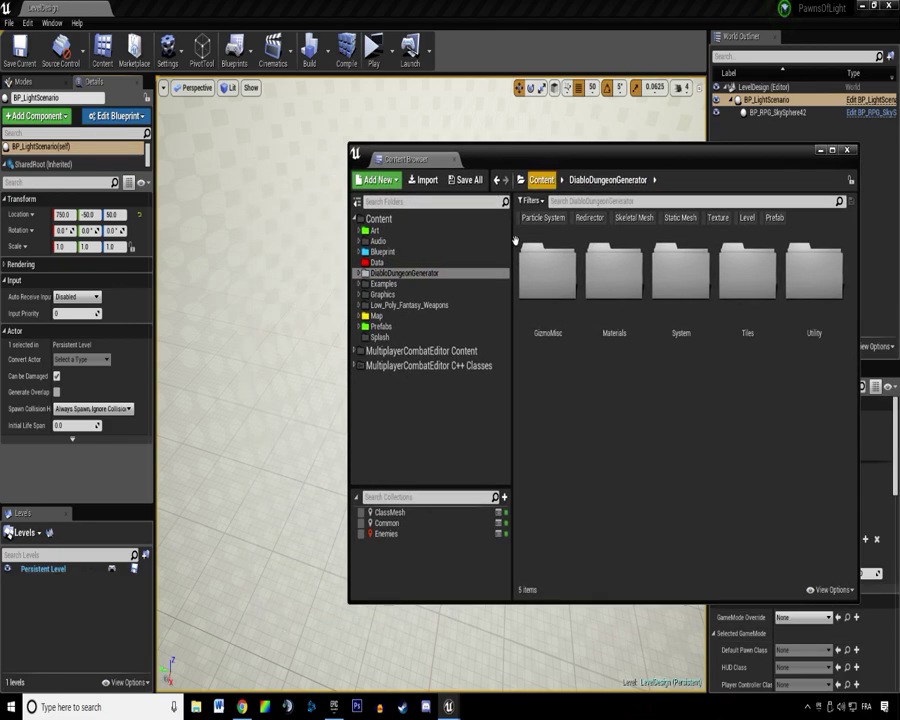
left_click(405, 316)
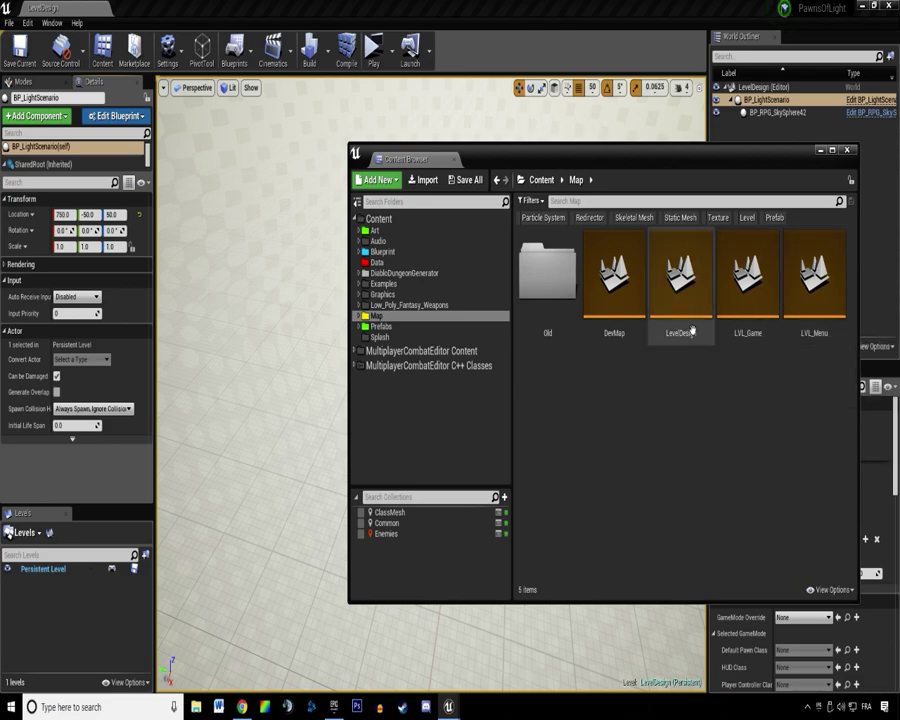
left_click_drag(520, 157, 482, 145)
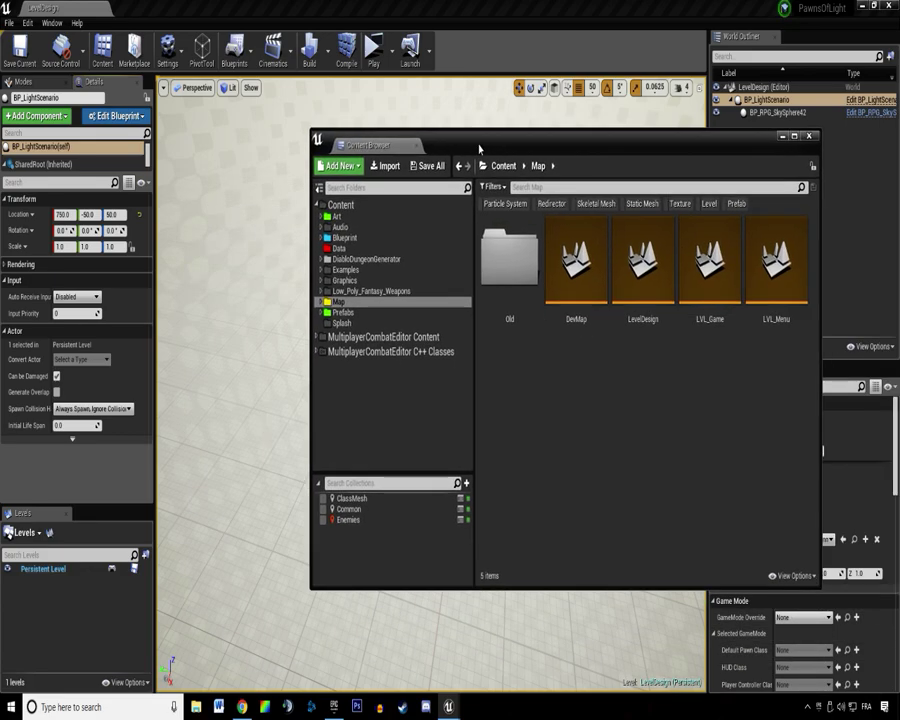
left_click(340, 248)
left_click(348, 269)
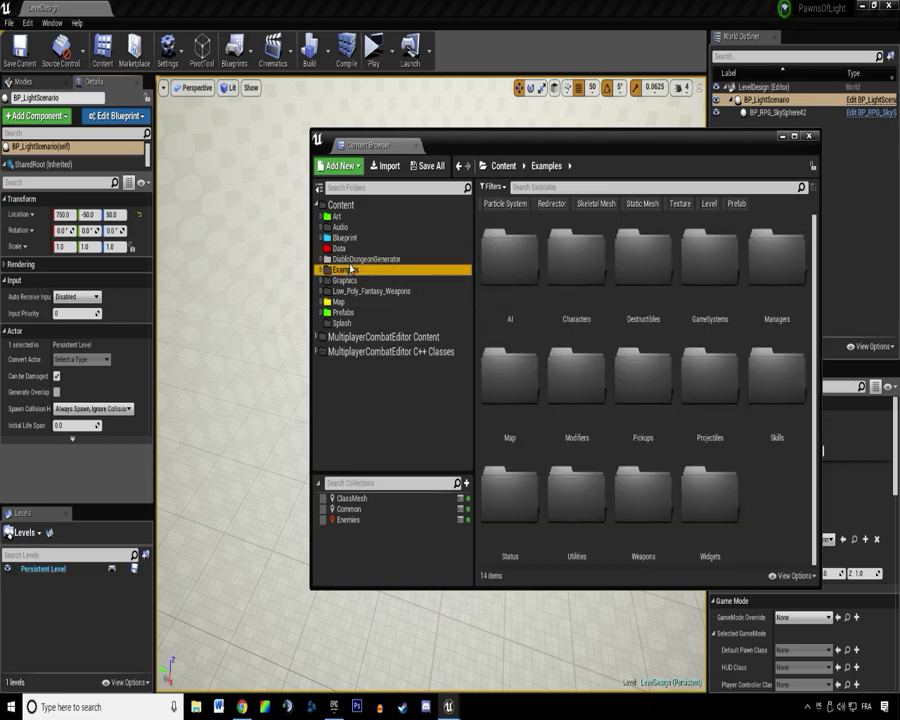
Place BP_LevelGenerator from the DiabloDungeonGenerator System folder in the level and set its location to 0, 0, 0.
left_click(360, 259)
left_click(576, 262)
left_click(643, 262)
double_click(643, 262)
left_click_drag(517, 138, 727, 138)
left_click_drag(851, 260, 410, 308)
left_click_drag(673, 145, 899, 145)
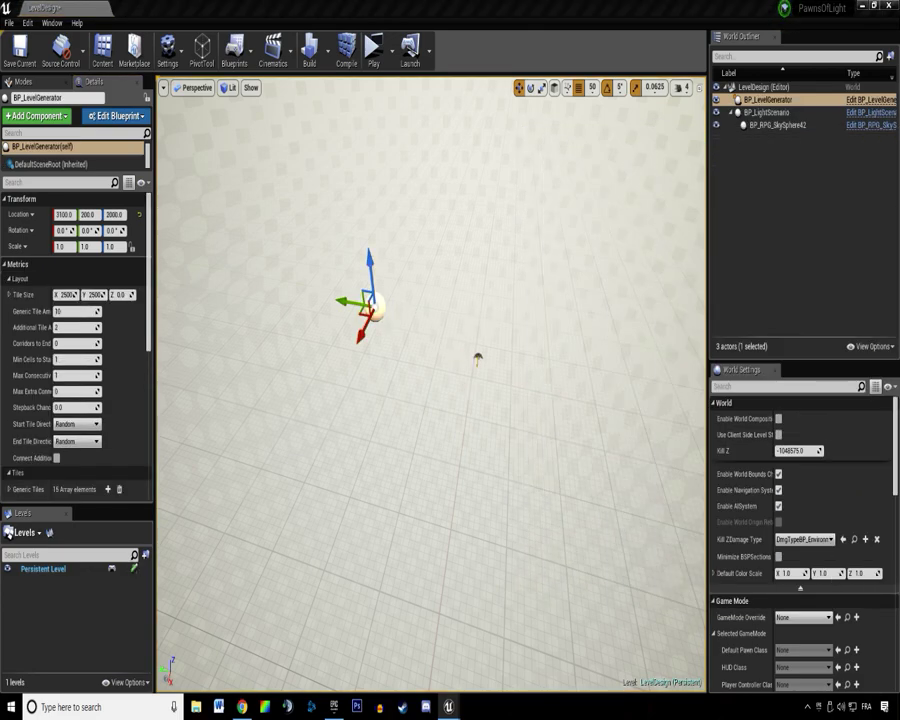
left_click(64, 214)
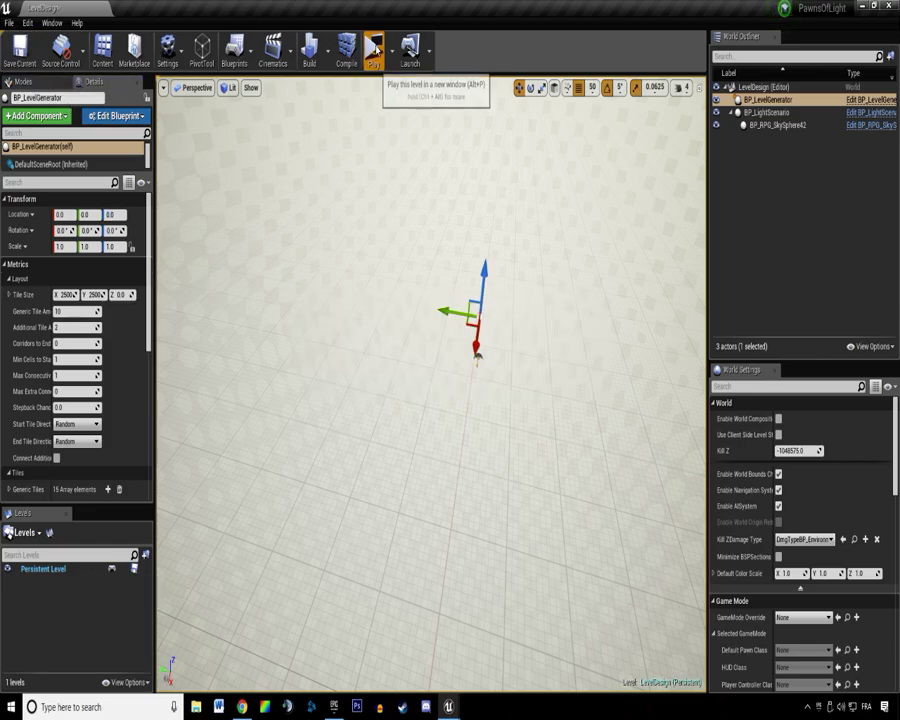
Play-test the level and read the reported errors in the message log.
left_click(376, 48)
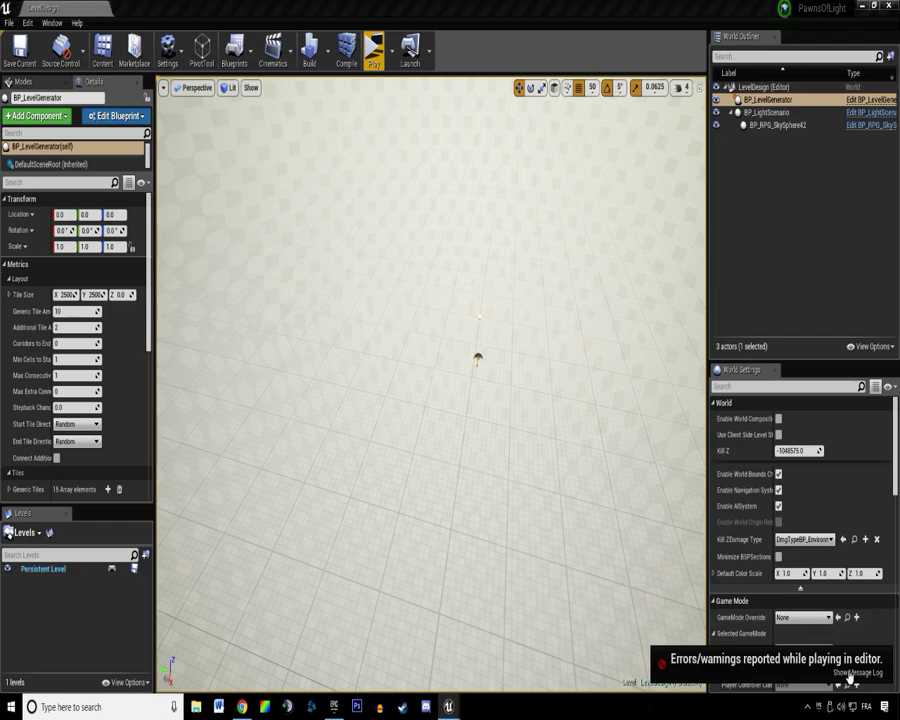
left_click(849, 673)
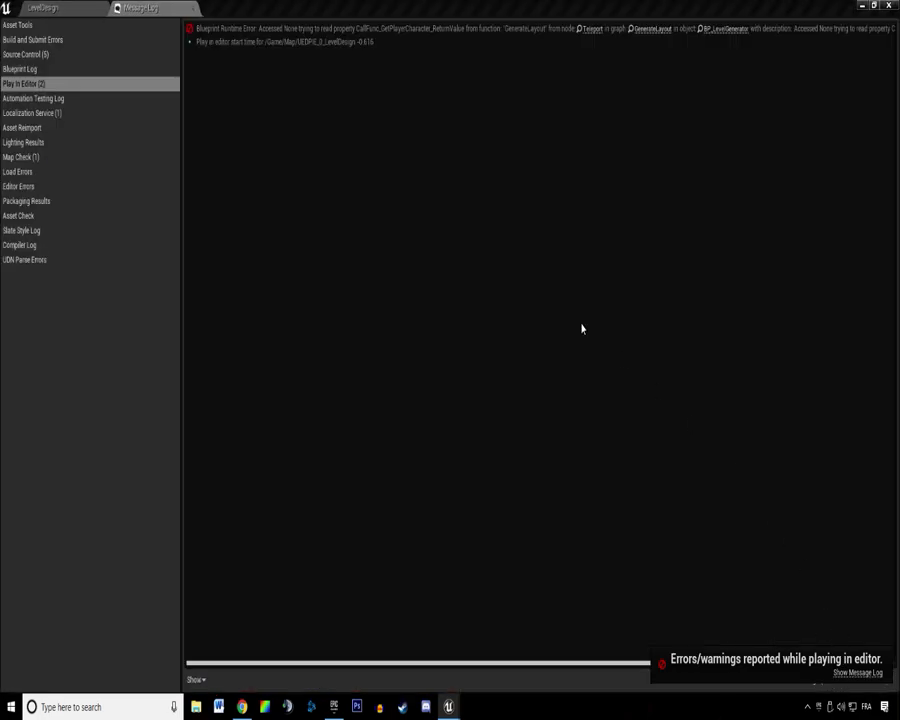
middle_click(139, 6)
Set the level's GameMode Override to BP_RPG_IngameMode in the world settings and save the level.
scroll(789, 480, "down", 3)
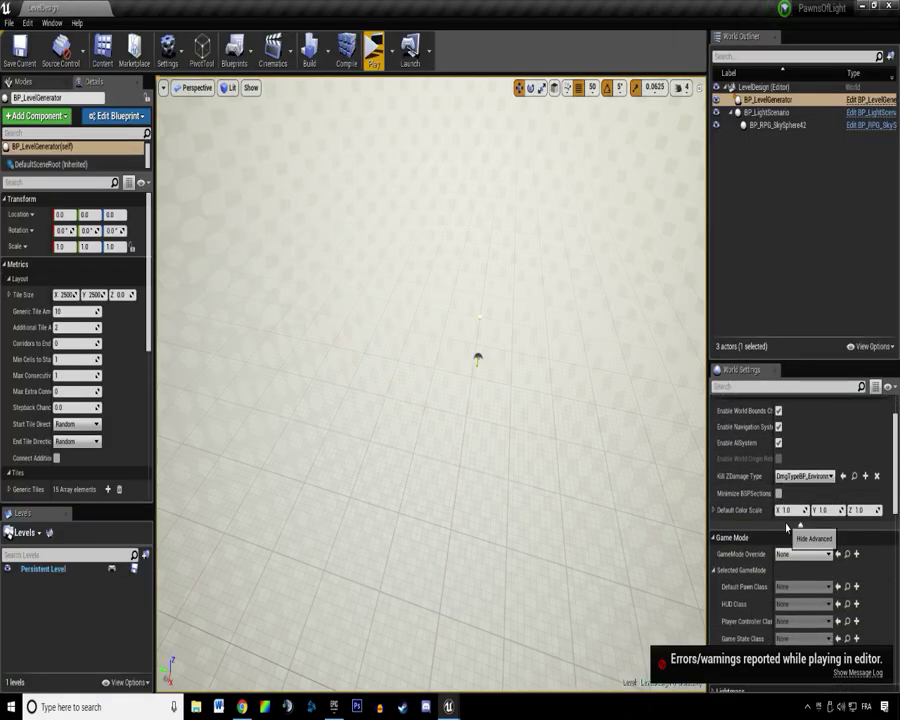
left_click(789, 458)
left_click(789, 453)
left_click(803, 468)
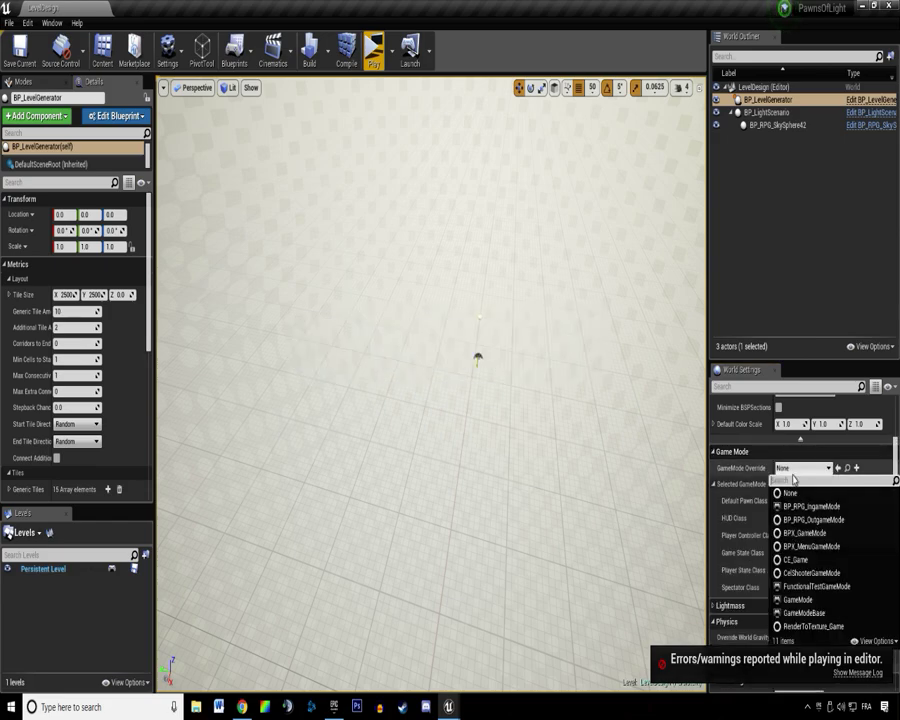
left_click(800, 527)
mouse_move(369, 202)
right_mouse_down()
mouse_move(367, 269)
mouse_move(369, 202)
right_mouse_up()
key("ctrl+s")
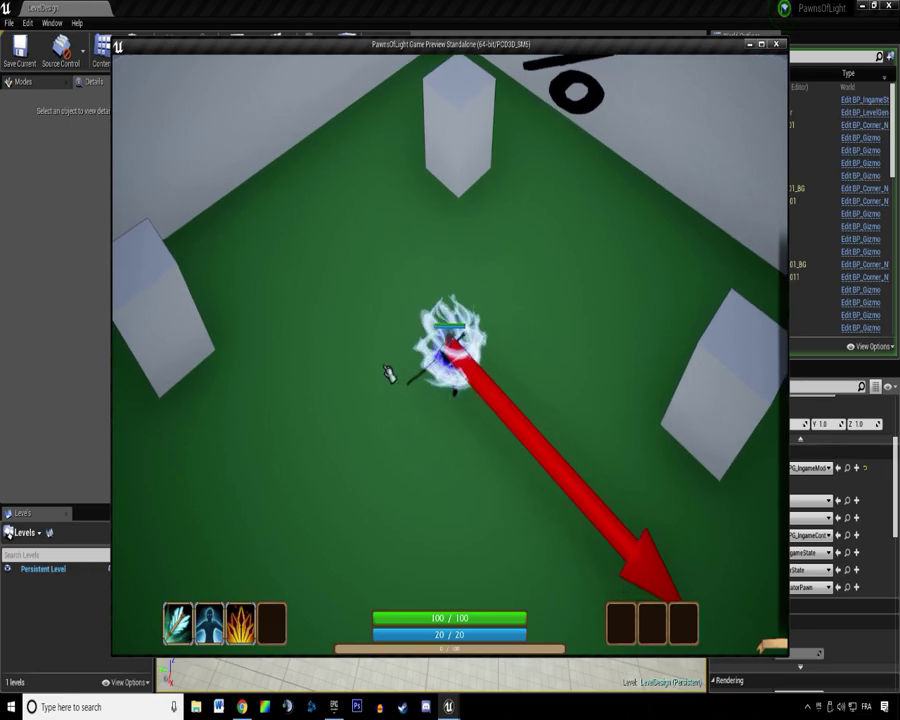
Move the character through the generated rooms in the game preview, use the second skill, and end the preview.
left_click(381, 376)
key("2")
left_click(651, 538)
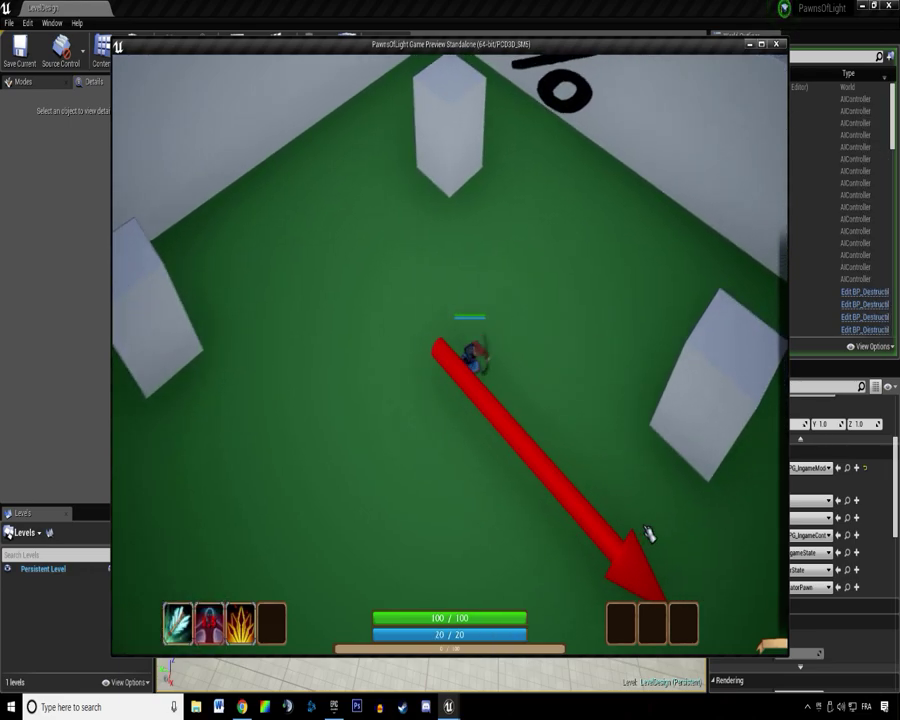
left_click(544, 552)
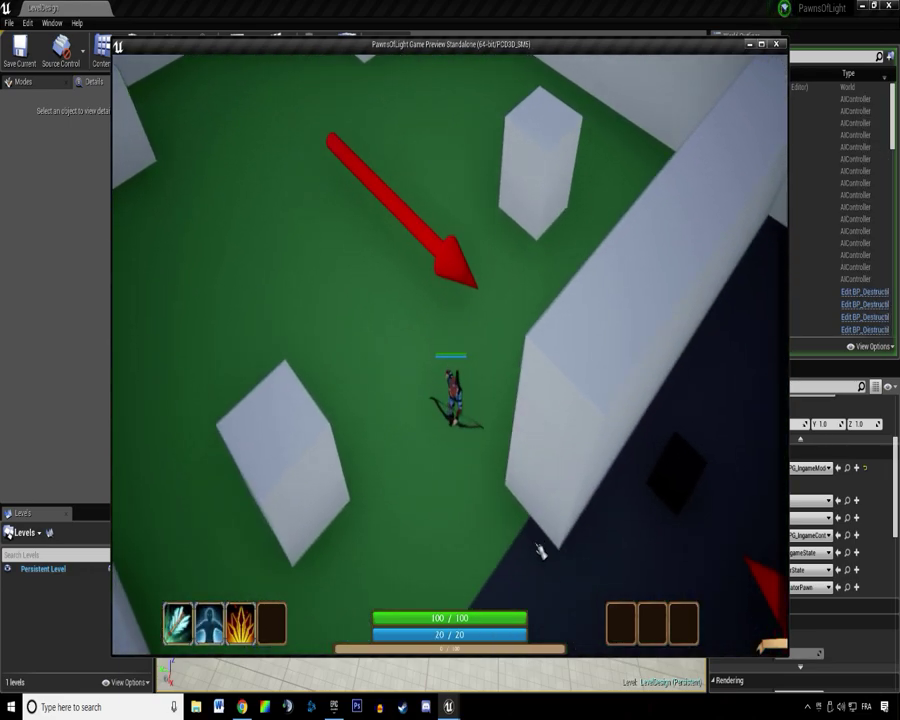
left_click(556, 452)
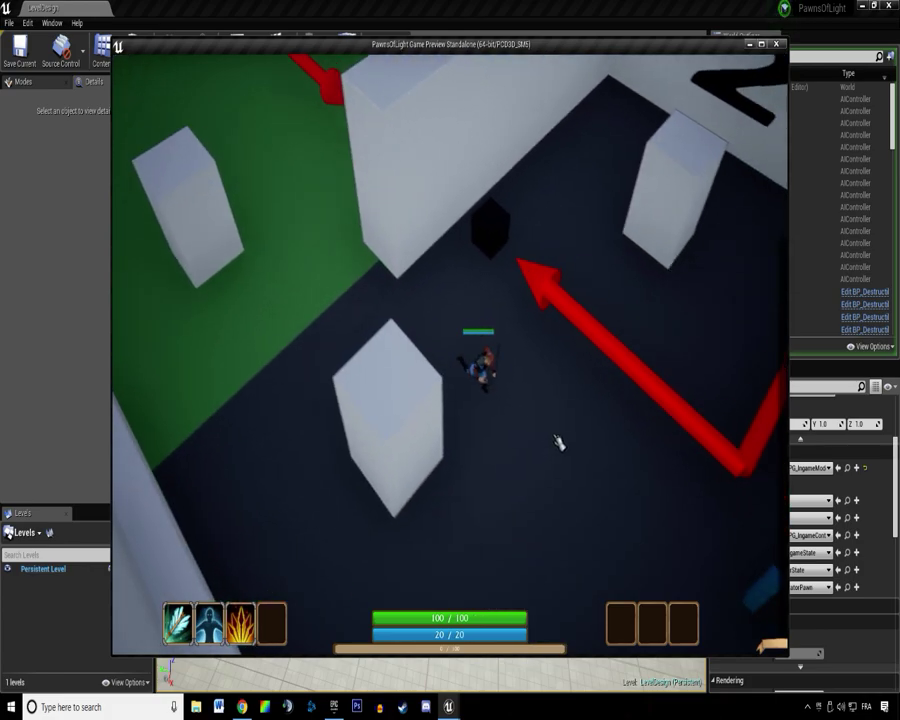
key("2")
left_click(667, 287)
left_click(348, 309)
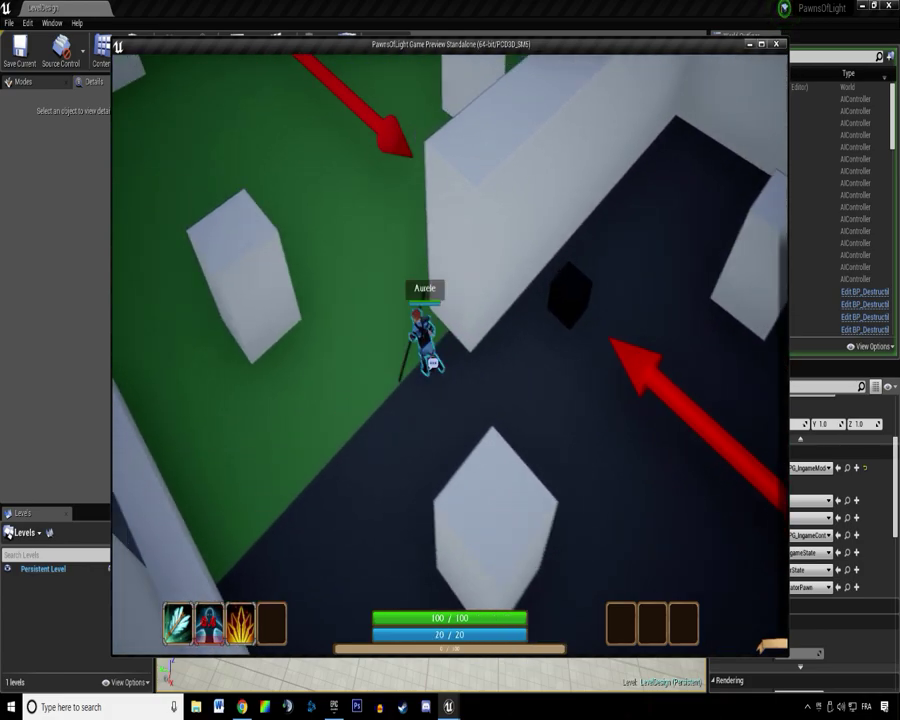
key("Escape")
Search the placeable actors for "blo", place a Blocking Volume around the level generator and show its details.
right_click_drag(391, 302, 387, 294)
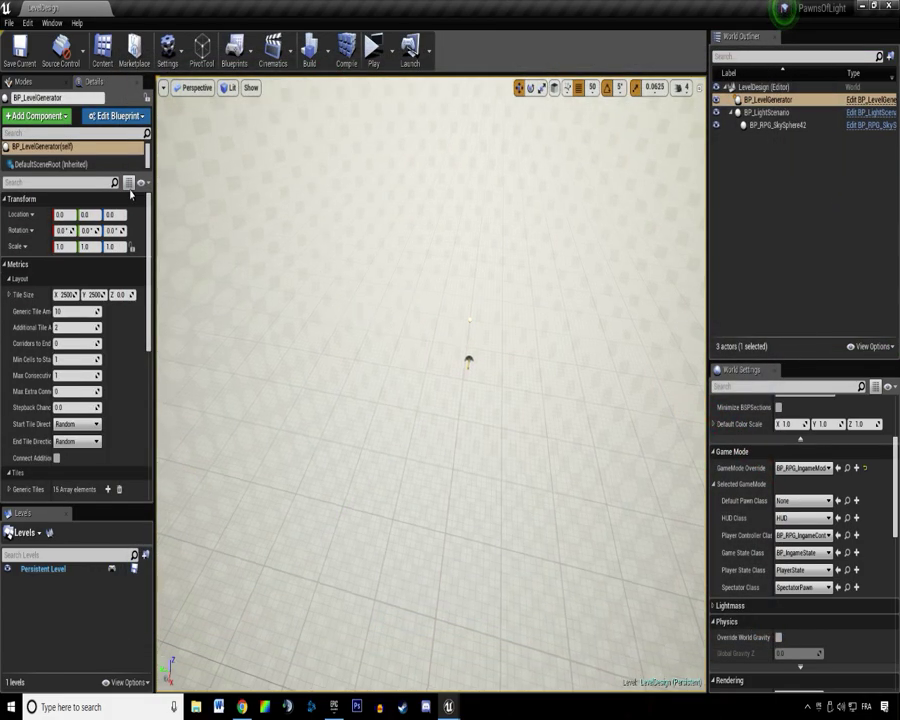
left_click(33, 83)
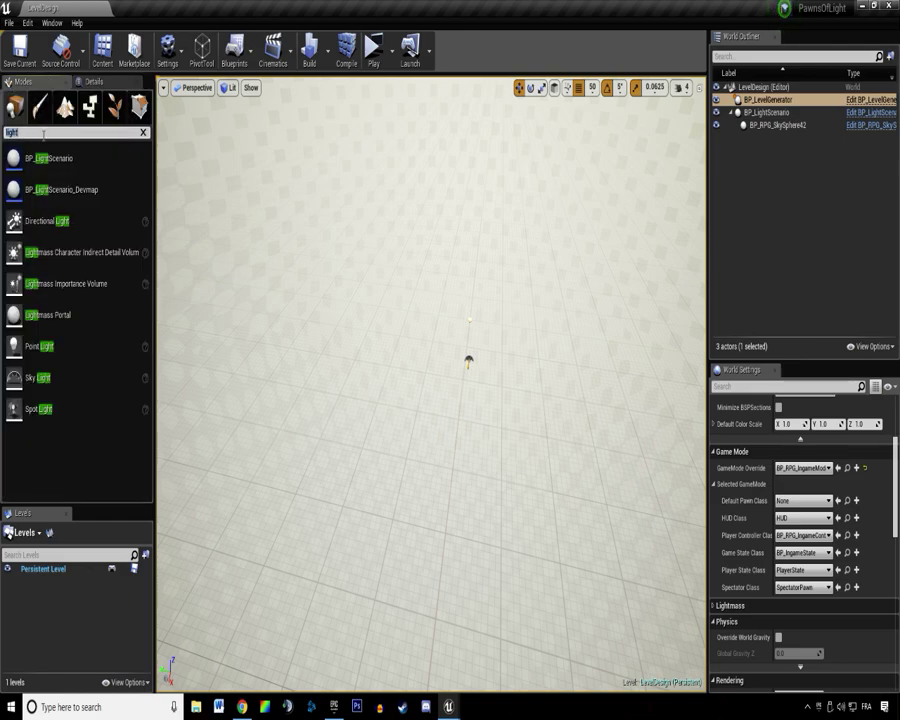
double_click(43, 133)
key("BackSpace")
type("blo")
left_click_drag(81, 190, 261, 214)
left_click_drag(466, 328, 468, 332)
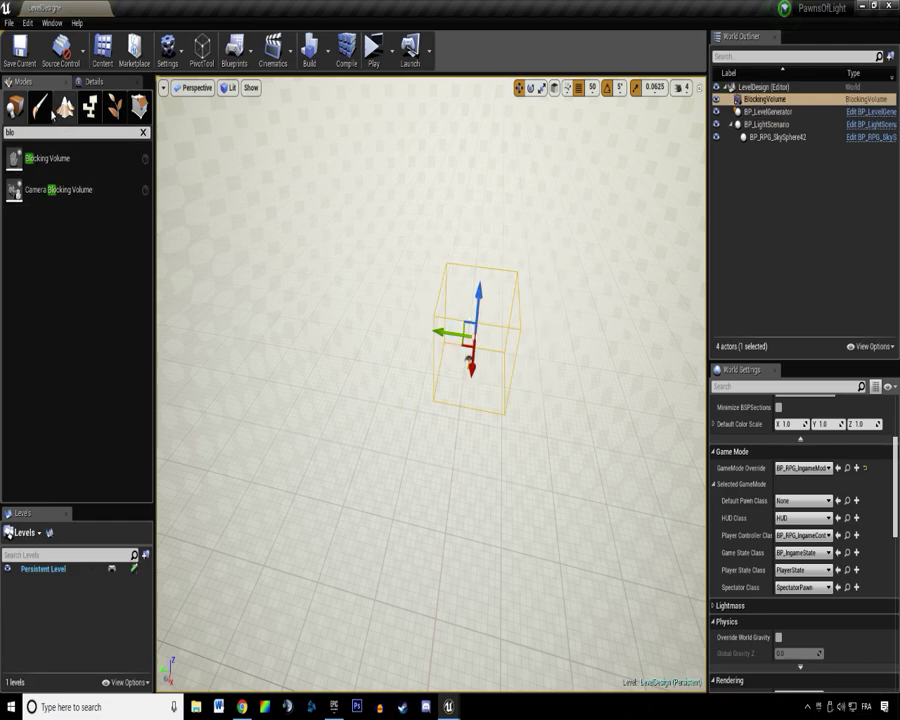
left_click(110, 82)
Play-test the level, moving the character around the green room and firing the first skill in several directions, and end the preview.
left_click(376, 63)
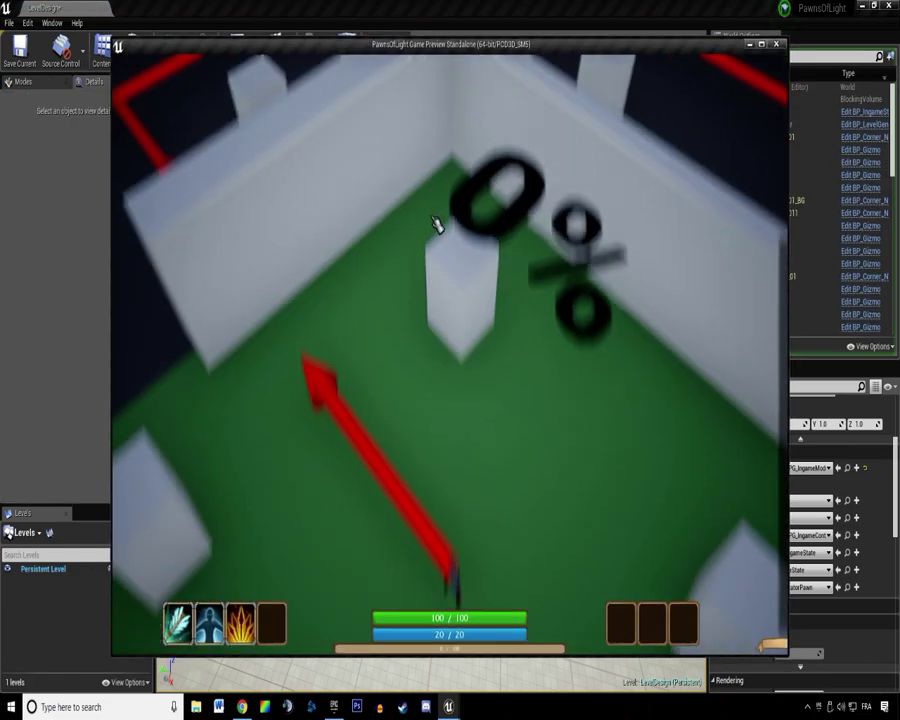
key("s")
key("q")
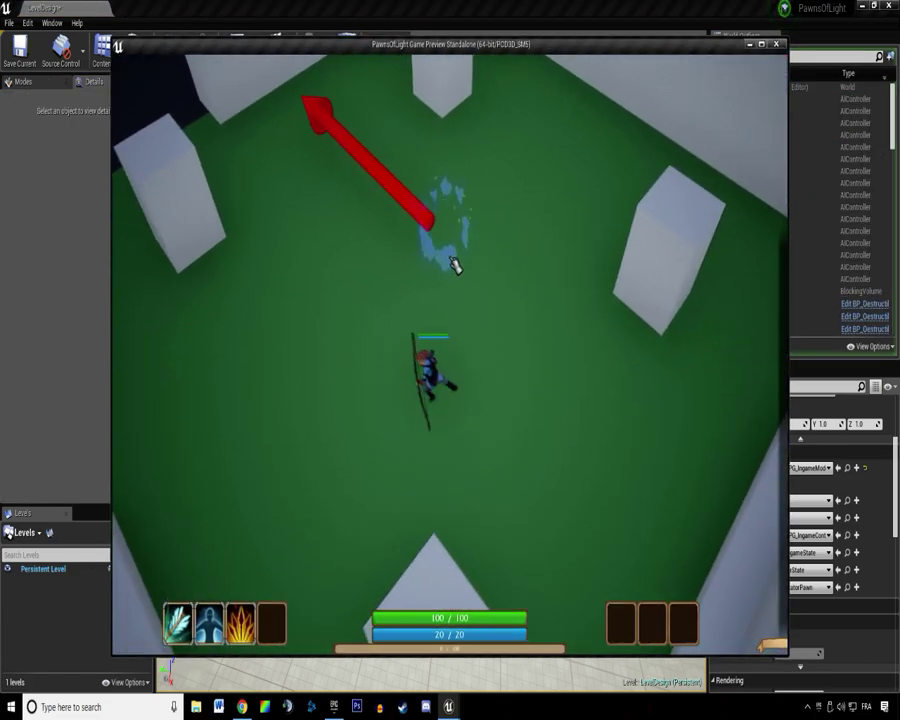
key("z")
left_click(617, 253)
key("d")
key("s")
key("d")
left_click(446, 243)
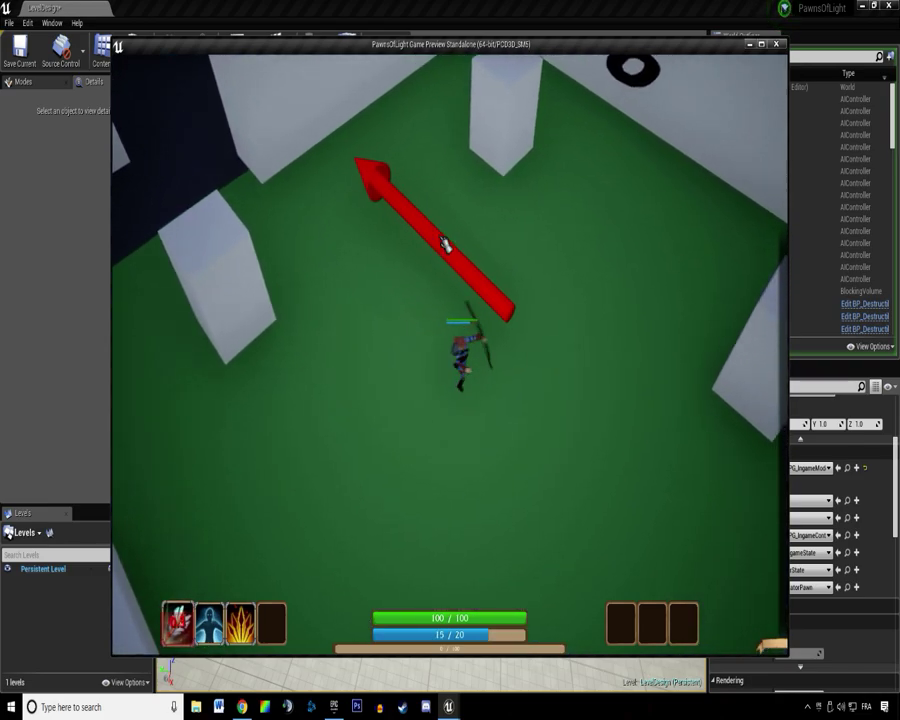
key("s")
left_click(367, 180)
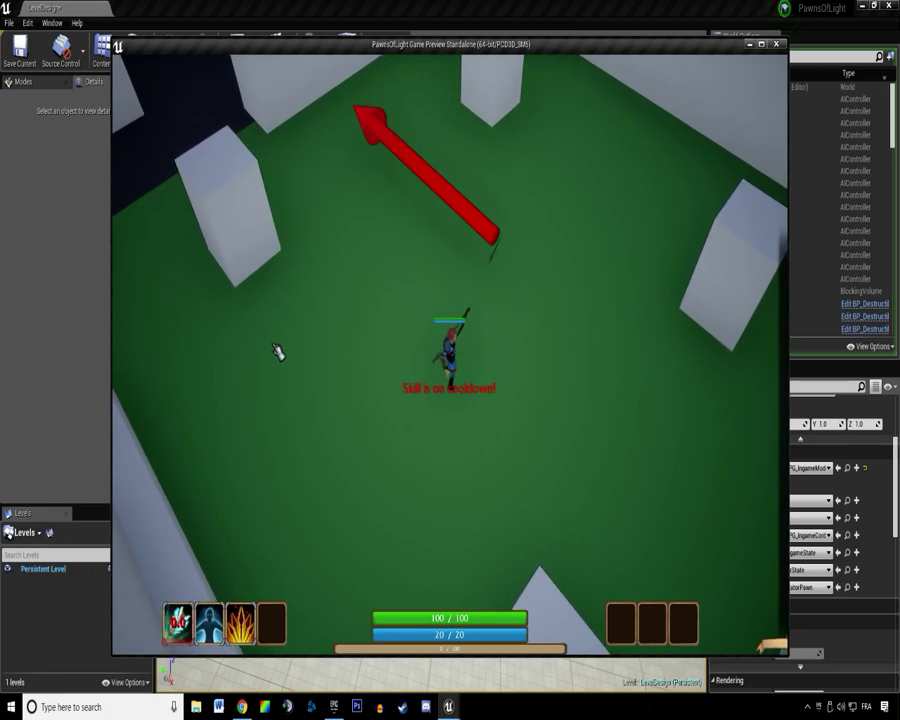
key("z")
key("q")
left_click(572, 233)
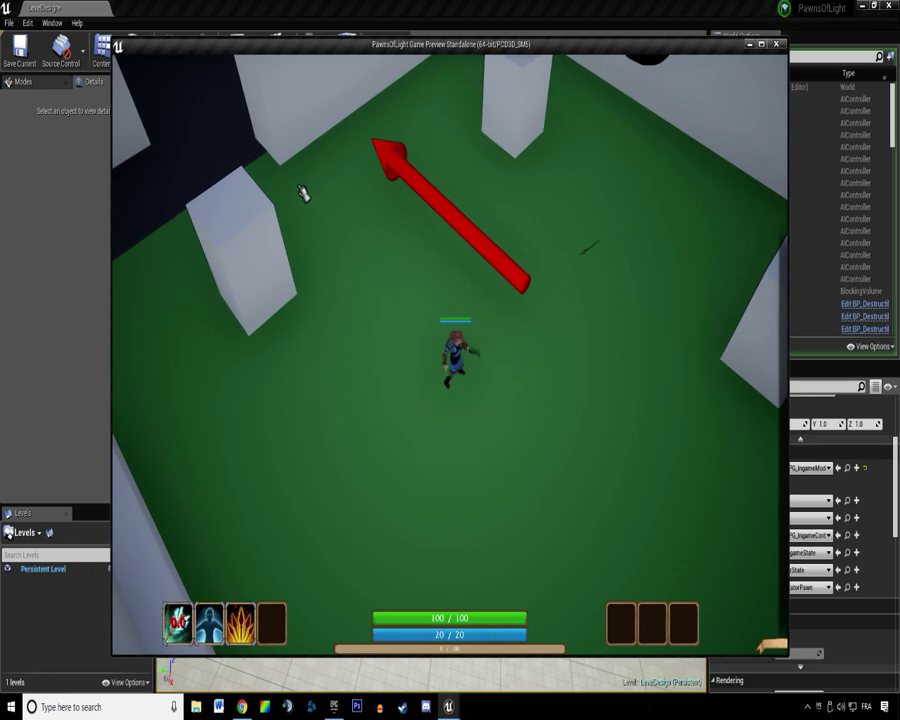
key("d")
key("z")
left_click(257, 220)
key("d")
left_click(255, 227)
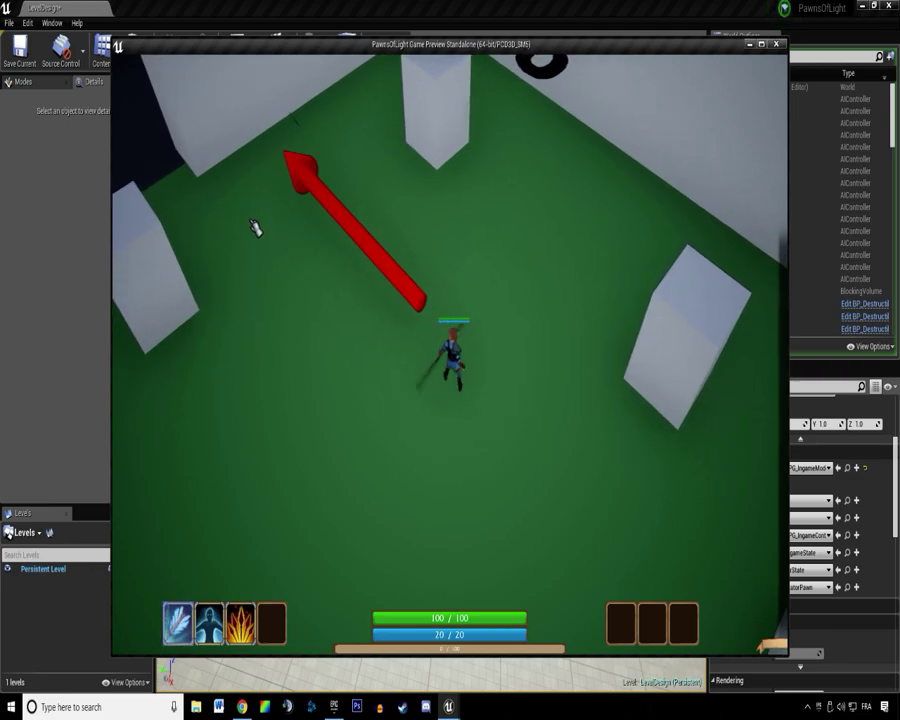
left_click(234, 241)
key("d")
key("q")
left_click(231, 255)
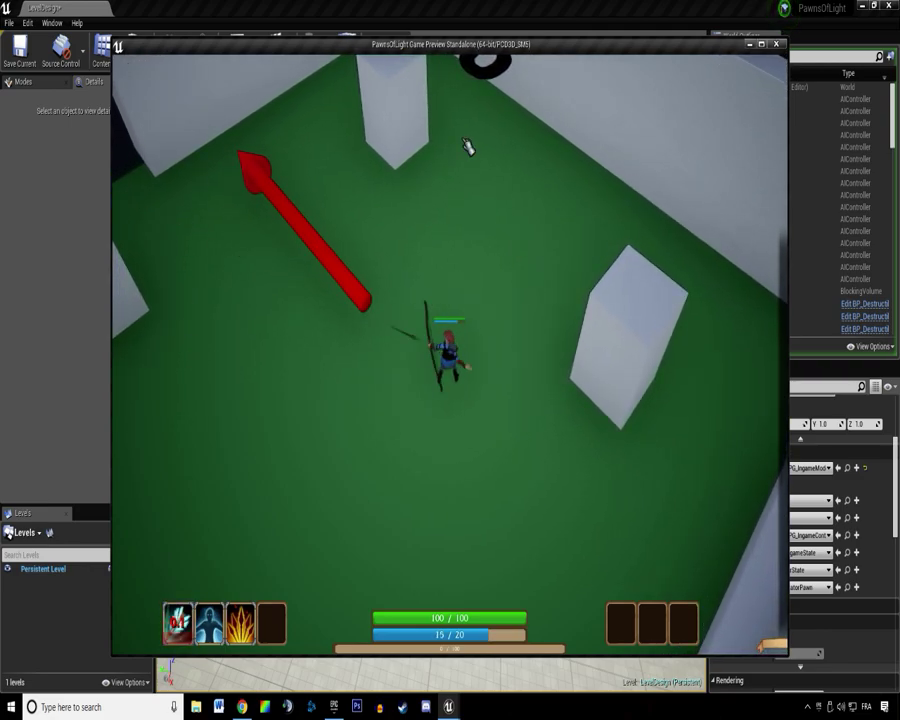
left_click(185, 229)
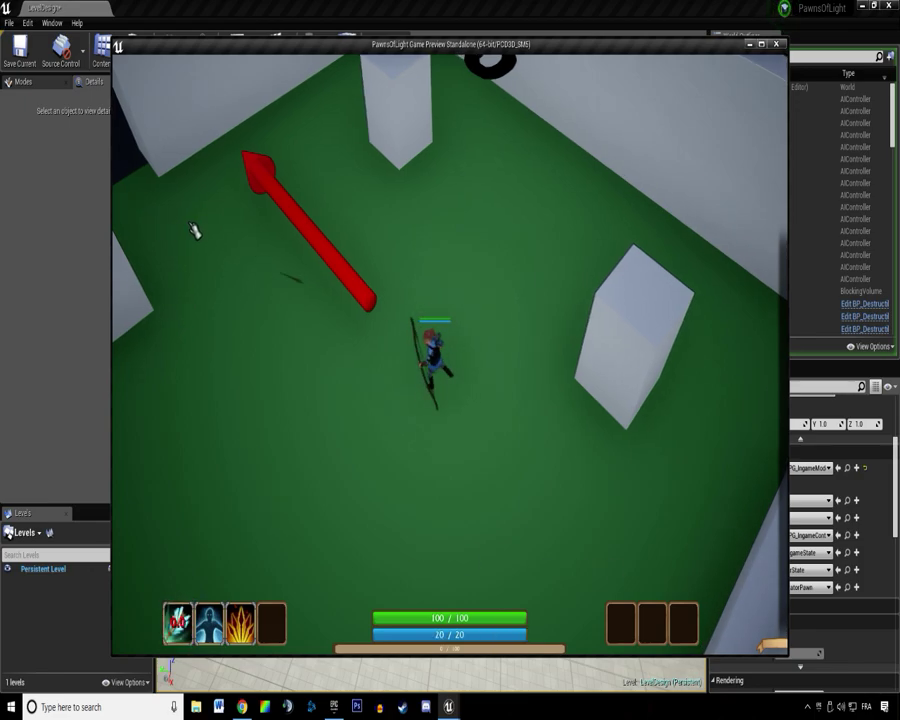
key("q")
key("s")
right_click(567, 285)
key("z")
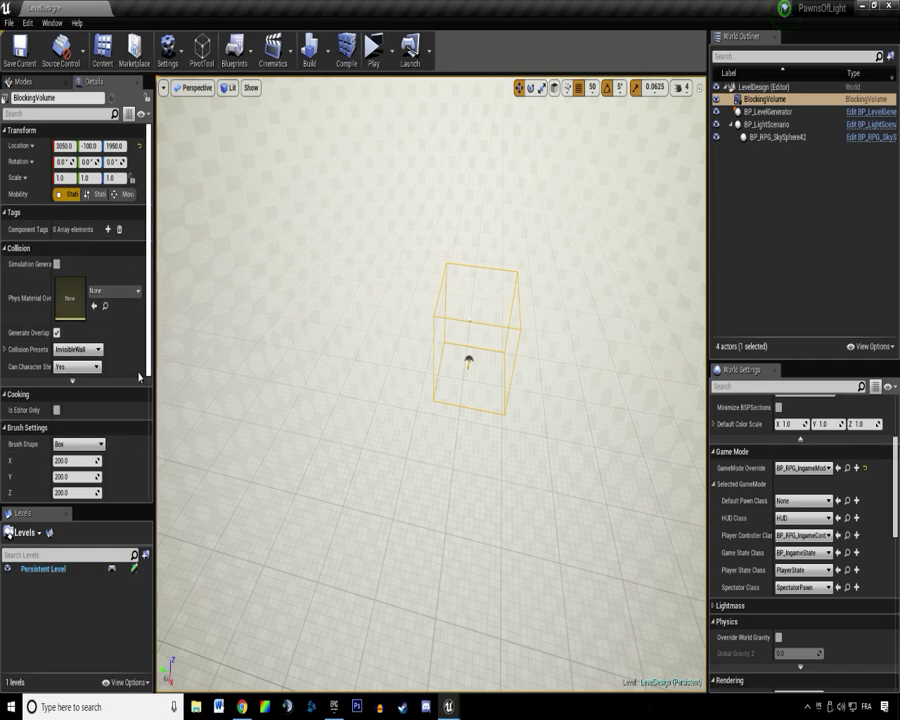
Give the blocking volume a Custom collision preset that blocks Visibility and Camera, ignores all object types, and has Collision Enabled for query and physics.
left_click(5, 350)
left_click(78, 352)
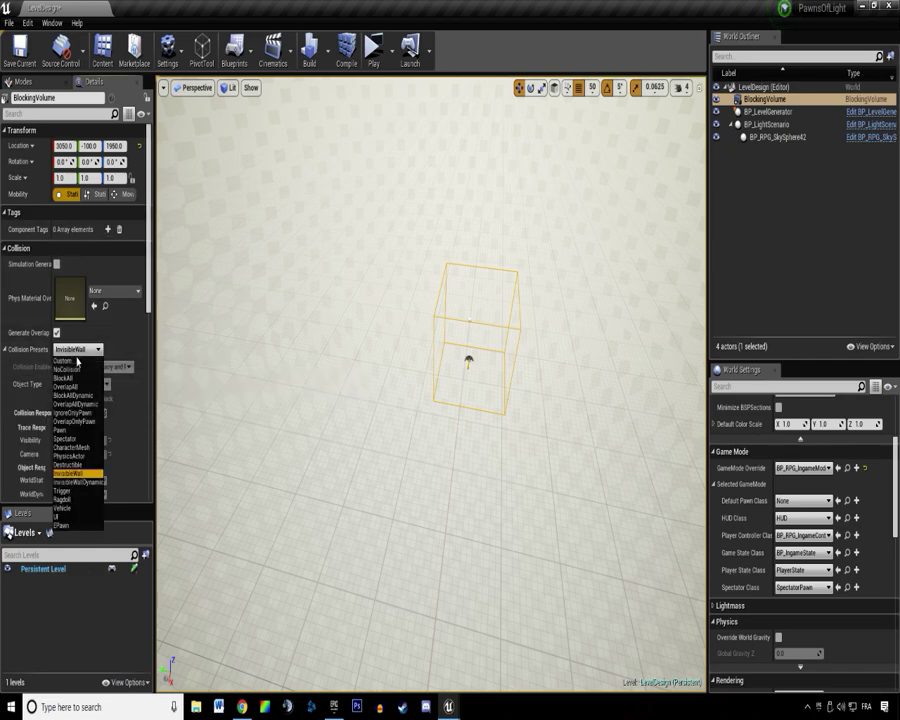
left_click(66, 360)
left_click(78, 349)
left_click(65, 378)
left_click(78, 349)
left_click(73, 369)
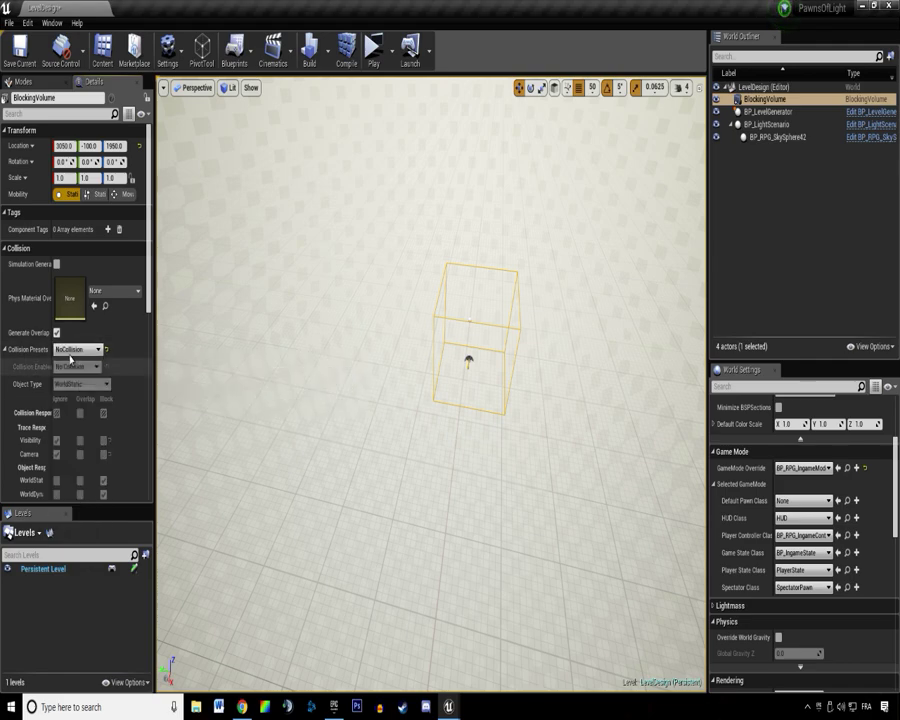
scroll(61, 403, "down", 2)
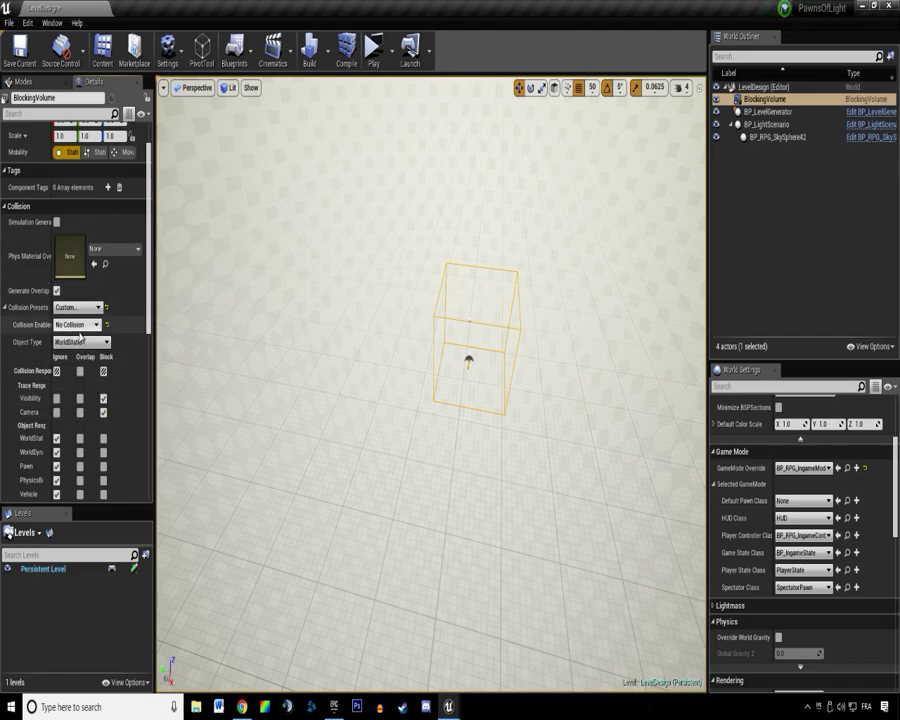
left_click(77, 361)
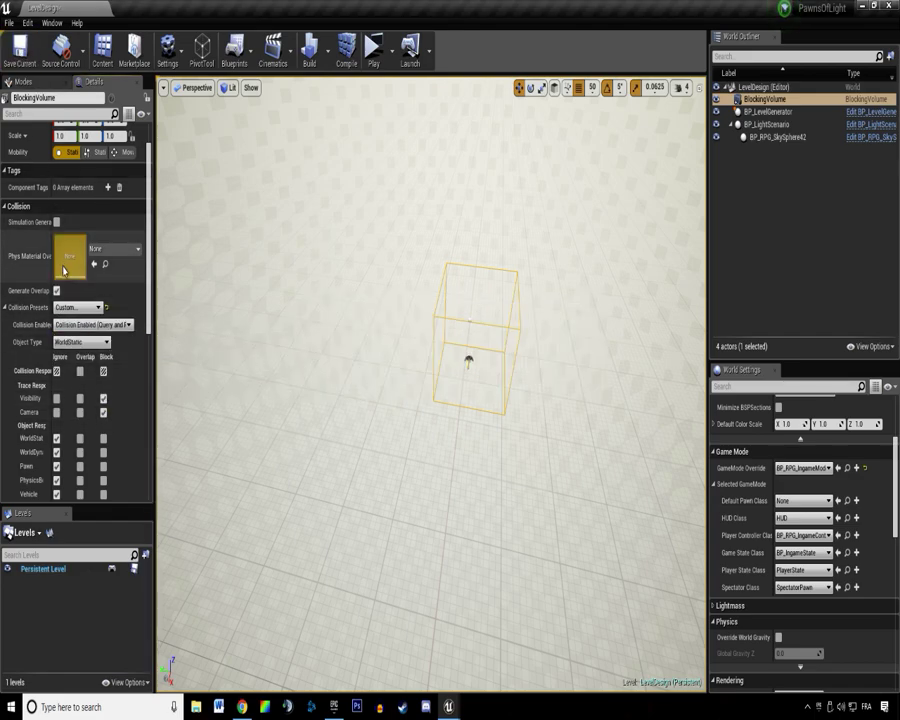
Move the blocking volume to 0, 0, -50, set its box brush to 20000 in X and Y, and save the level.
scroll(71, 213, "up", 2)
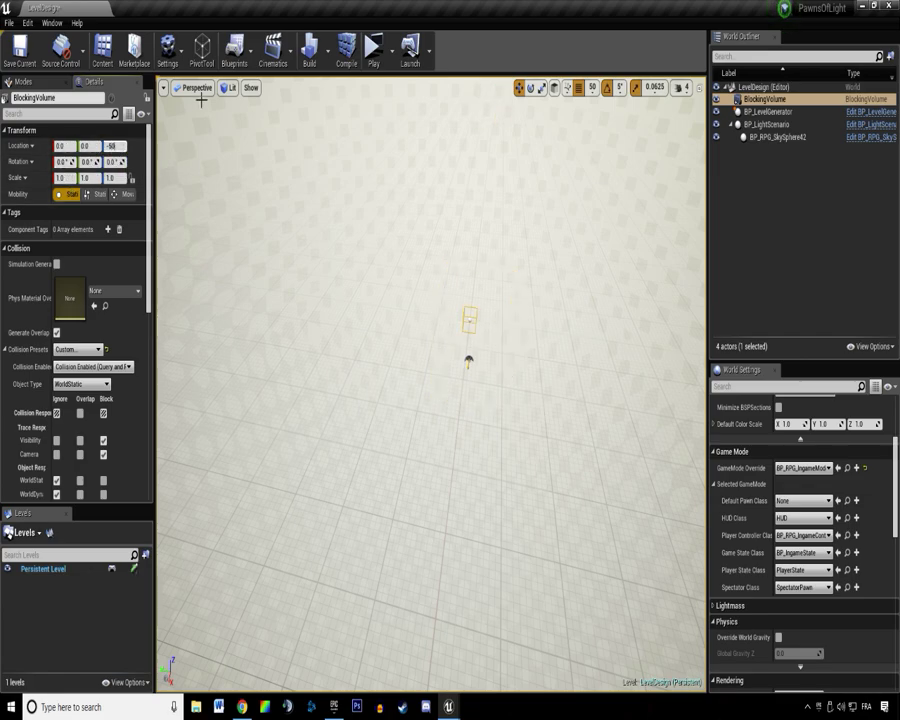
scroll(66, 285, "down", 8)
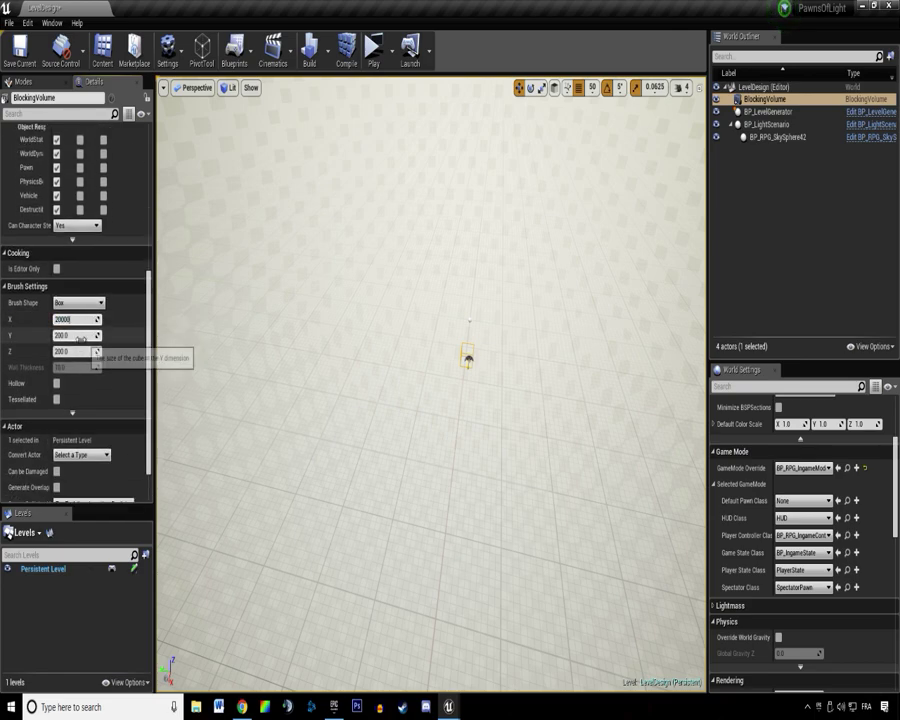
type("0")
key("Return")
left_click(20, 50)
Start the game preview again and test moving the character and using its skills, including the third, in the green room.
left_click(374, 58)
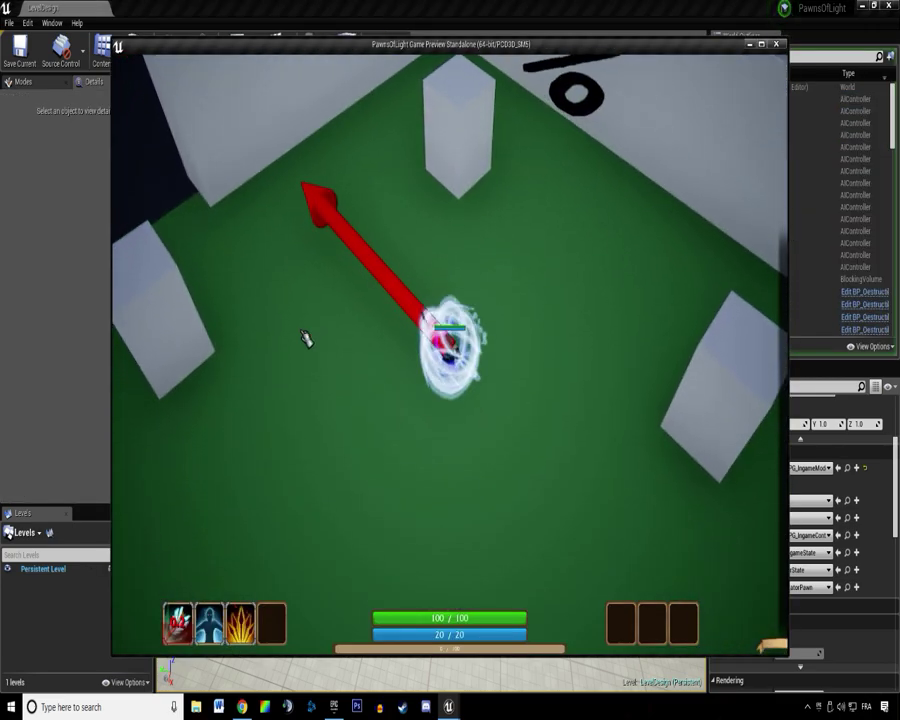
left_click(445, 546)
left_click(613, 371)
right_click(277, 409)
key("3")
key("3")
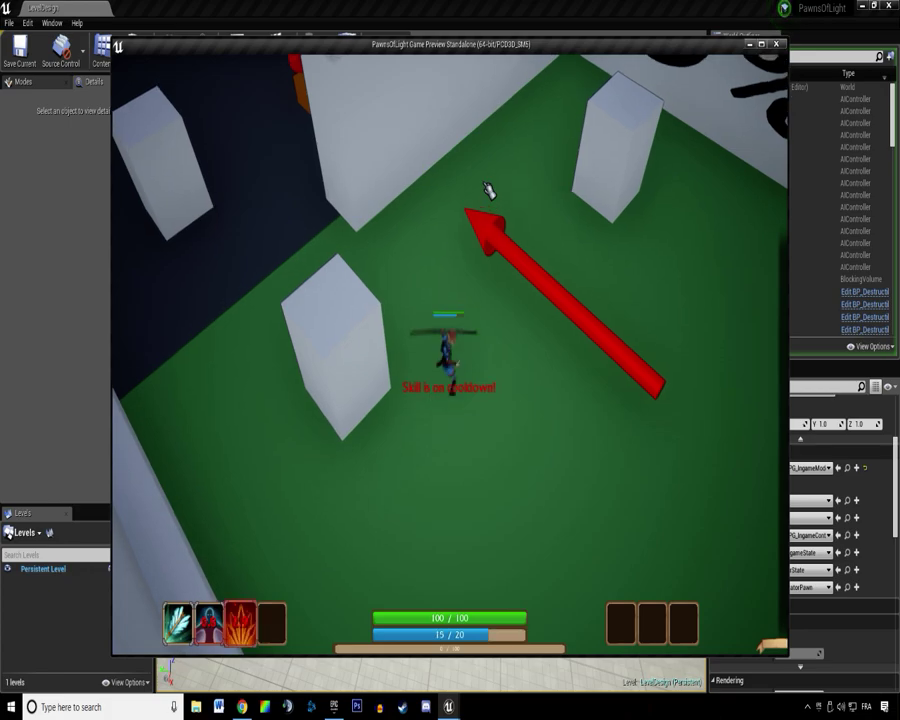
key("d")
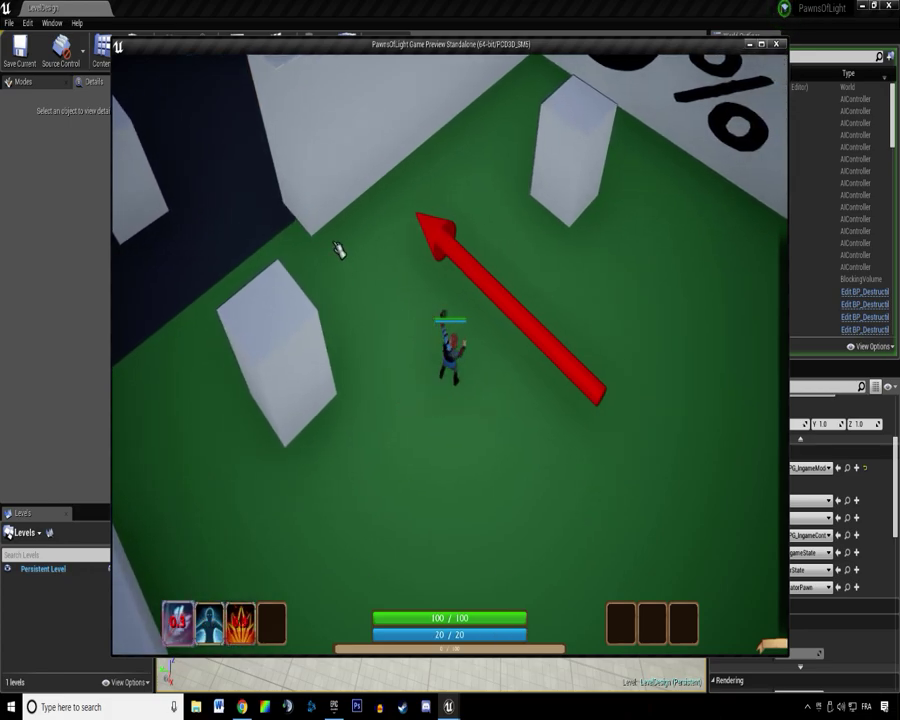
Maximize the game preview window and walk the character out of the green room into the adjoining dark room.
left_click(761, 45)
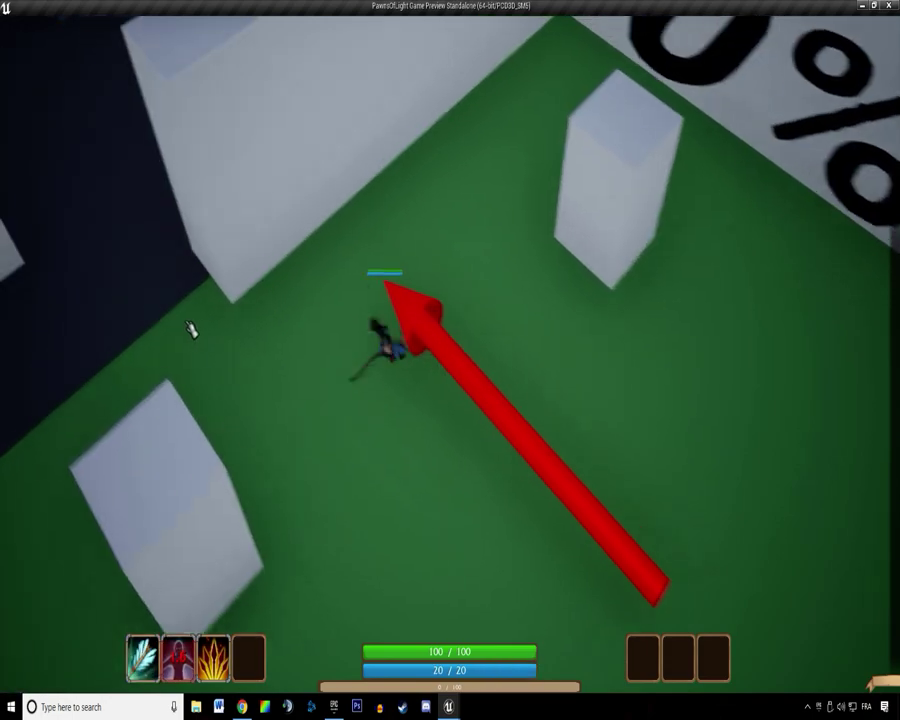
key("a")
key("w")
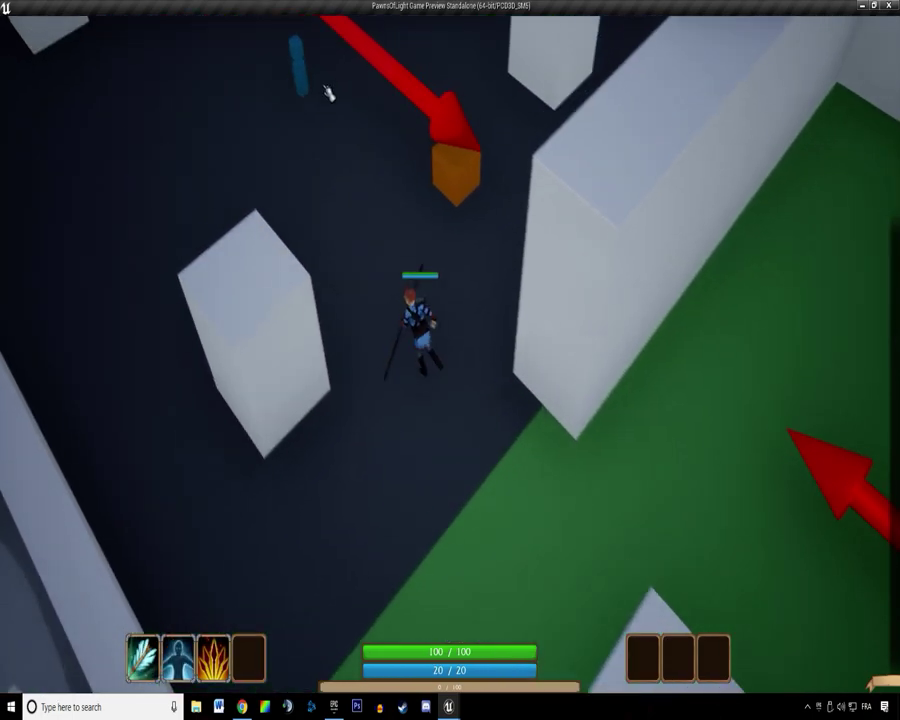
key("d")
key("a")
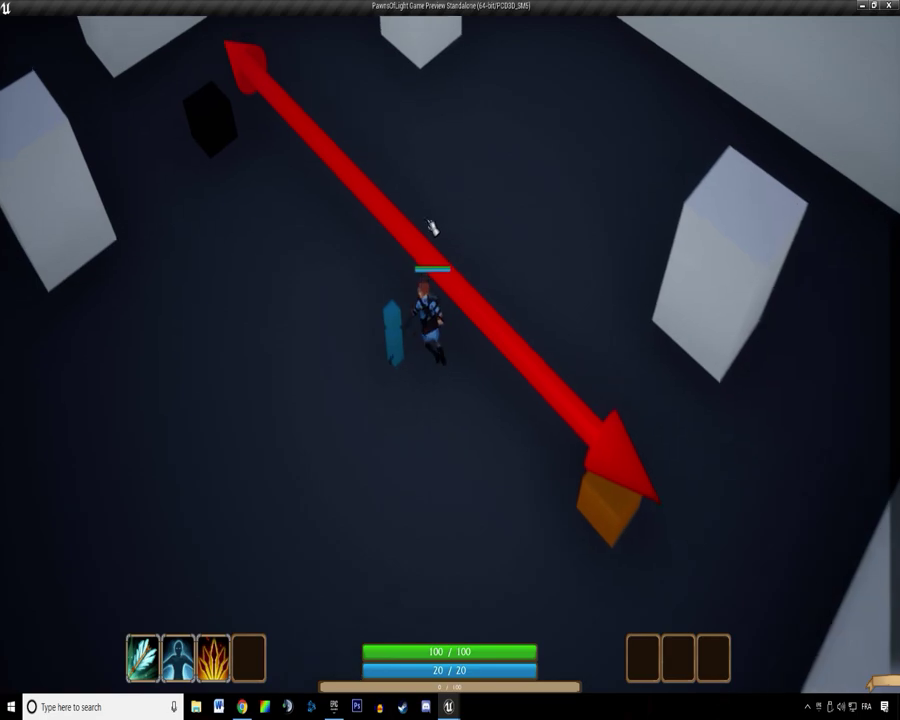
Test zooming the camera in and out on the character while walking around the dark room, and end the preview.
scroll(427, 405, "up", 5)
key("a")
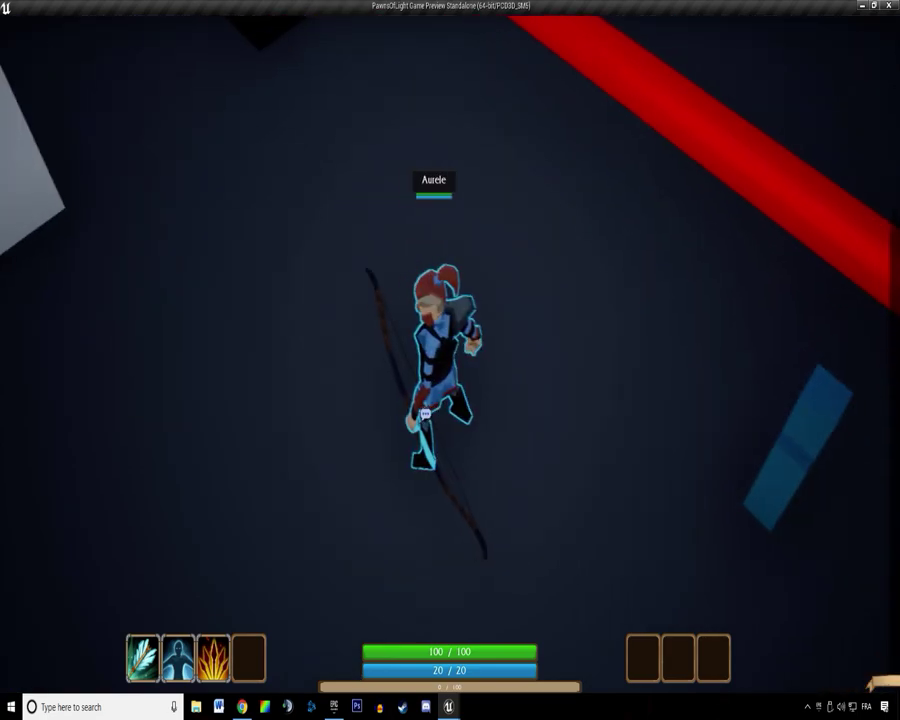
scroll(422, 408, "down", 5)
key("s")
scroll(428, 534, "up", 5)
scroll(422, 534, "down", 5)
key("d")
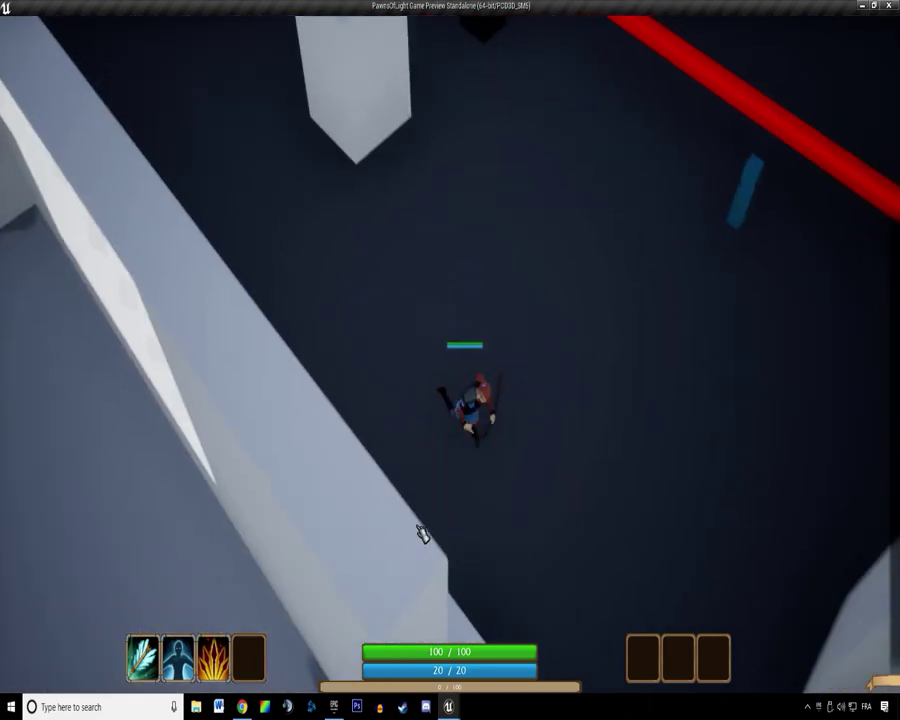
left_click(504, 277)
scroll(455, 325, "up", 5)
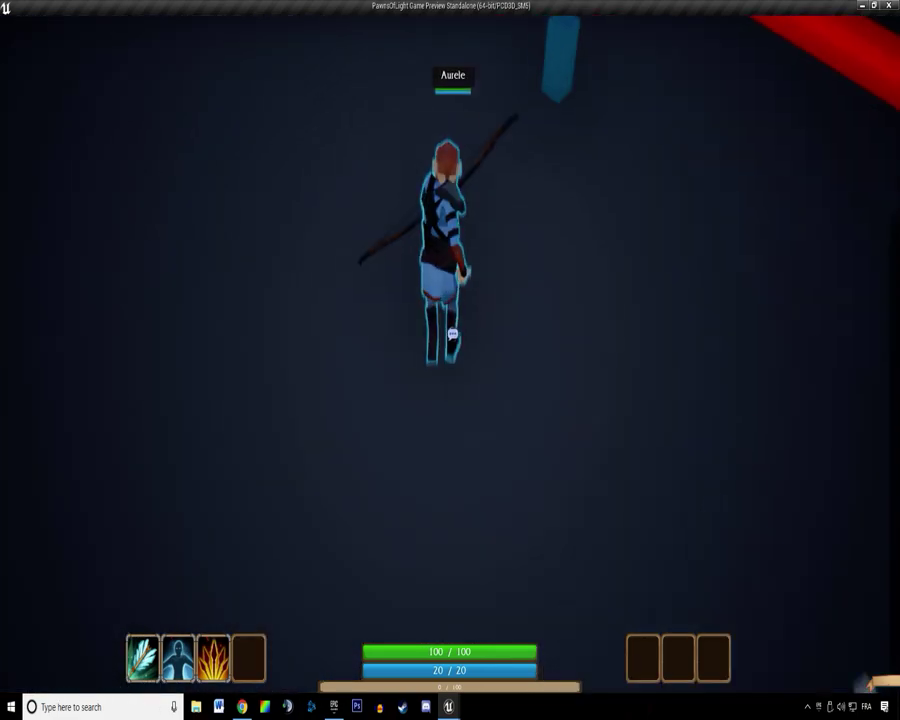
scroll(453, 334, "down", 5)
key("q")
scroll(460, 418, "up", 4)
scroll(462, 421, "down", 3)
key("z")
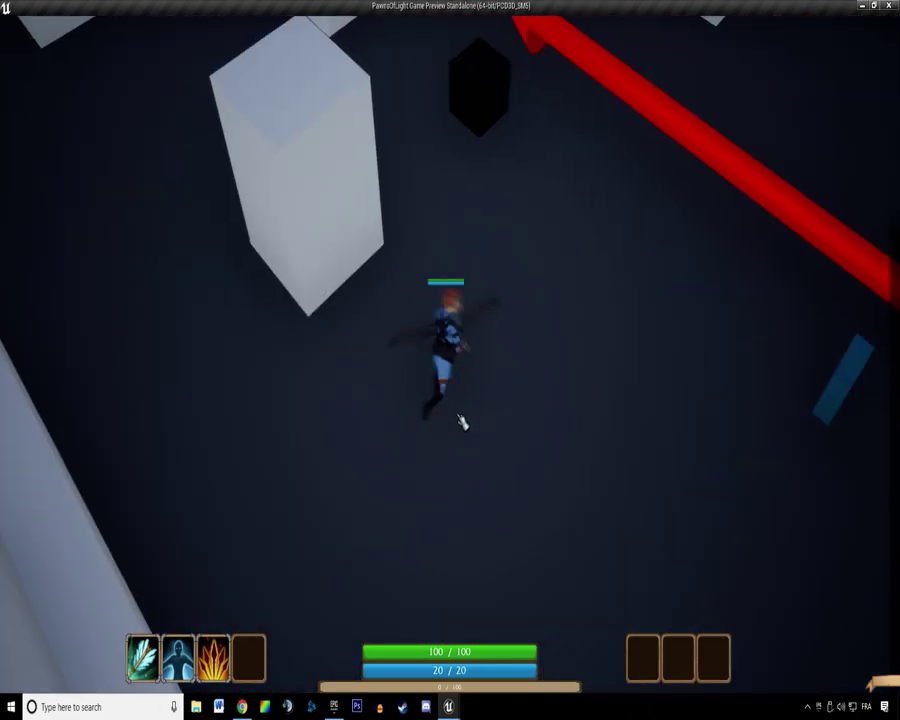
scroll(462, 422, "down", 3)
key("d")
key("Escape")
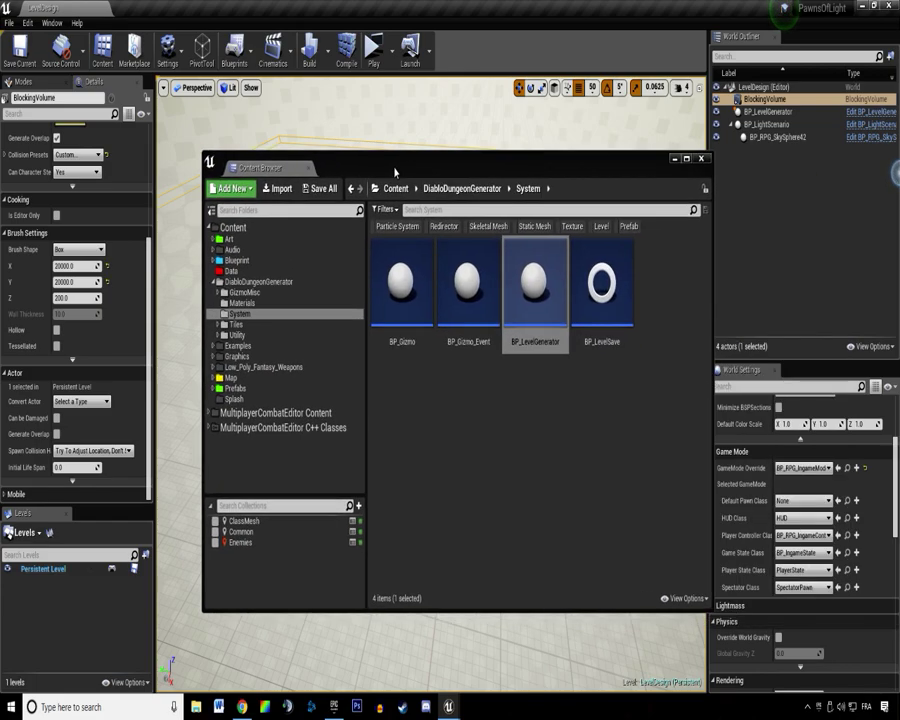
Browse the project content to the Blueprint/Player folder and open the BP_RPGCharacter blueprint.
left_click_drag(391, 168, 315, 176)
left_click(193, 246)
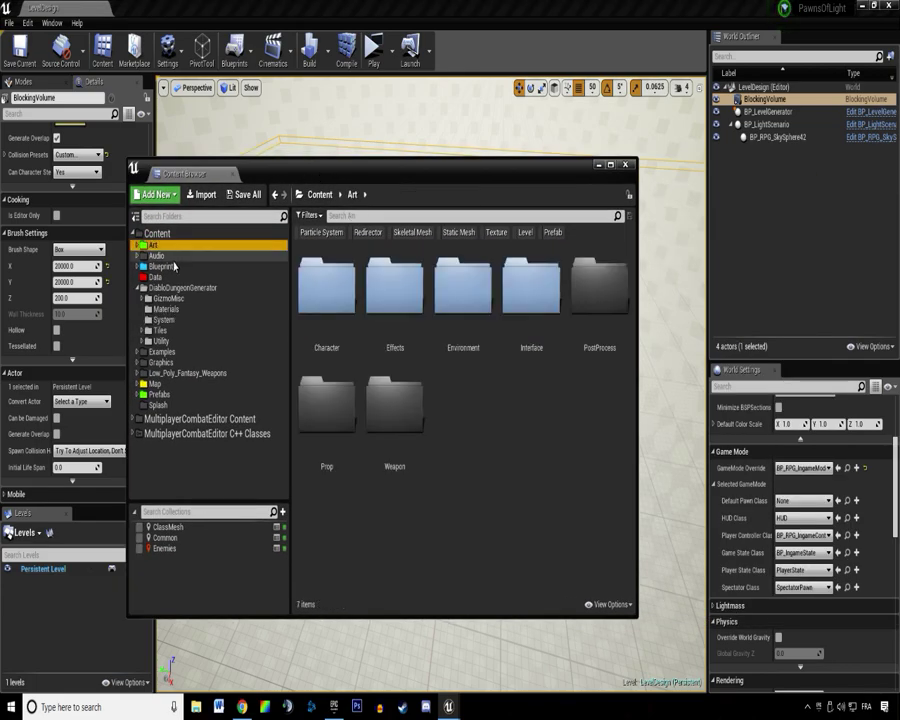
left_click(136, 288)
left_click(160, 266)
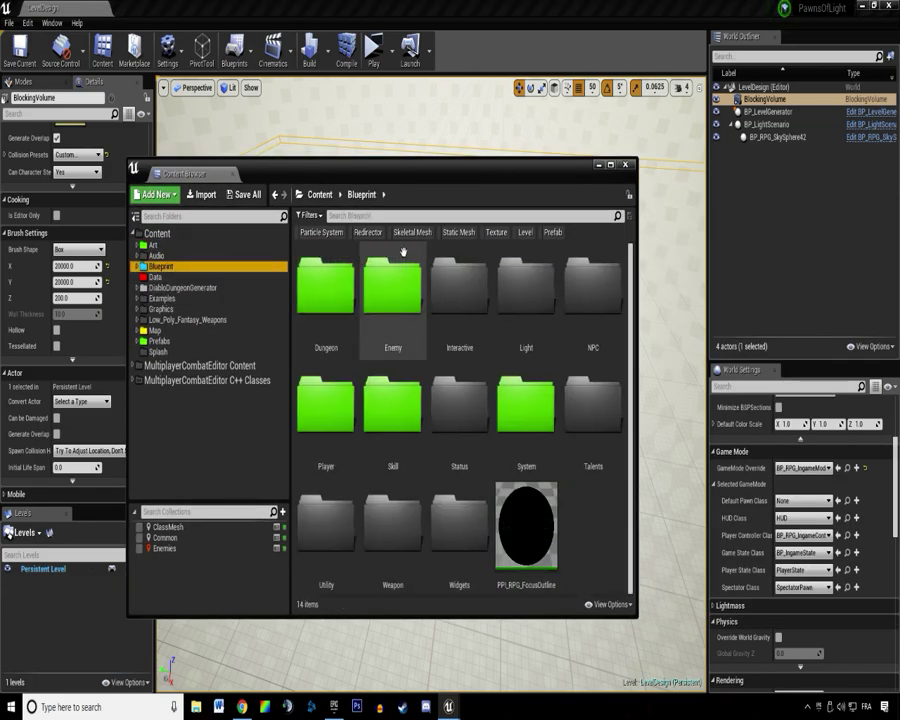
double_click(325, 402)
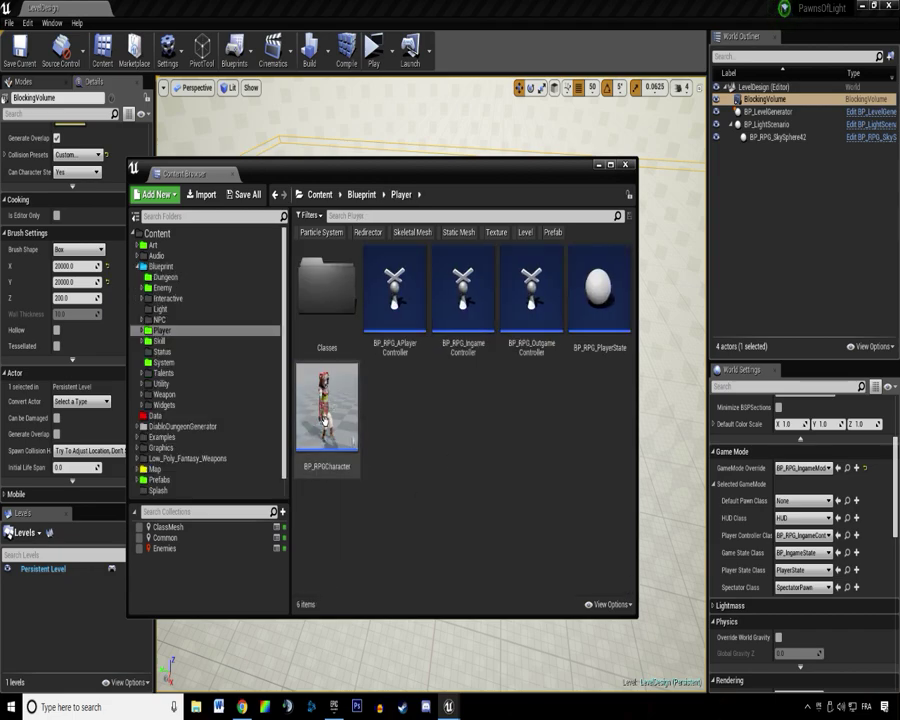
double_click(326, 405)
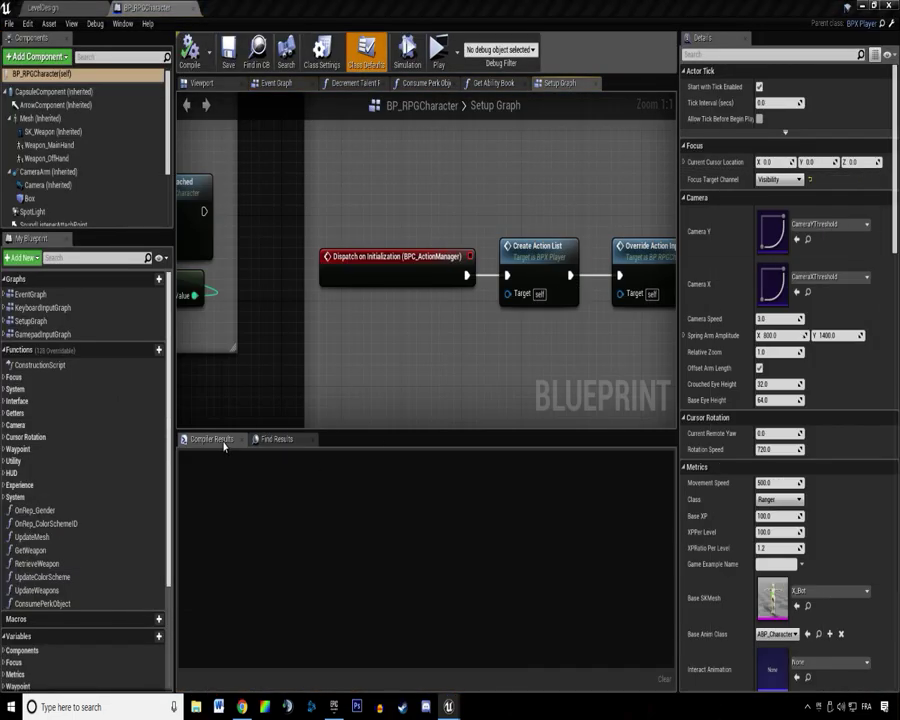
Search the character blueprint for "zoom", open the GetRelativeCameraDistance function, and find the references to it.
left_click(276, 439)
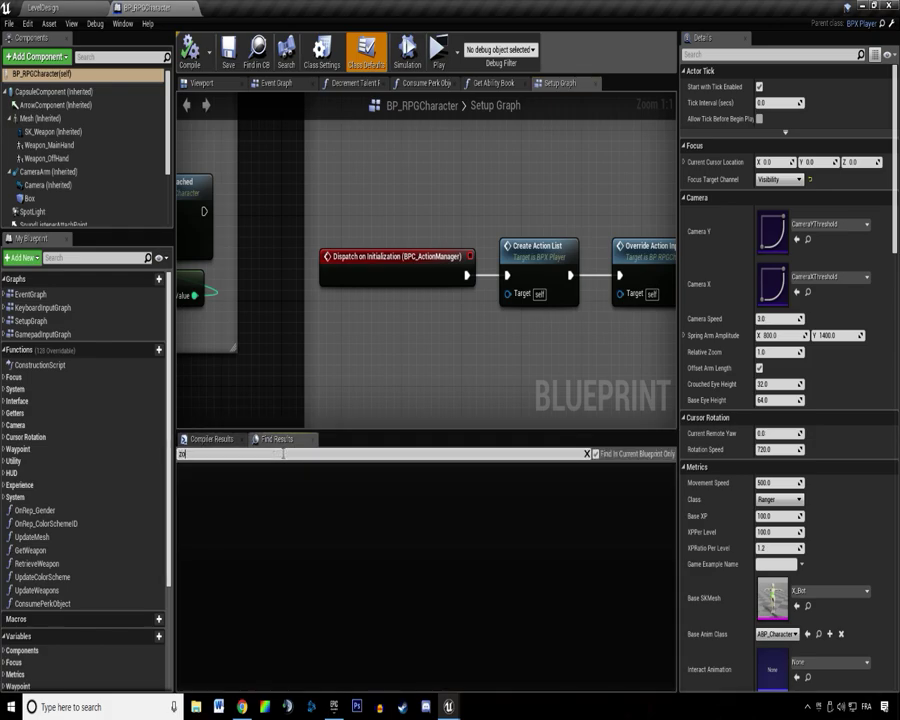
type("zoom")
key("Return")
double_click(225, 499)
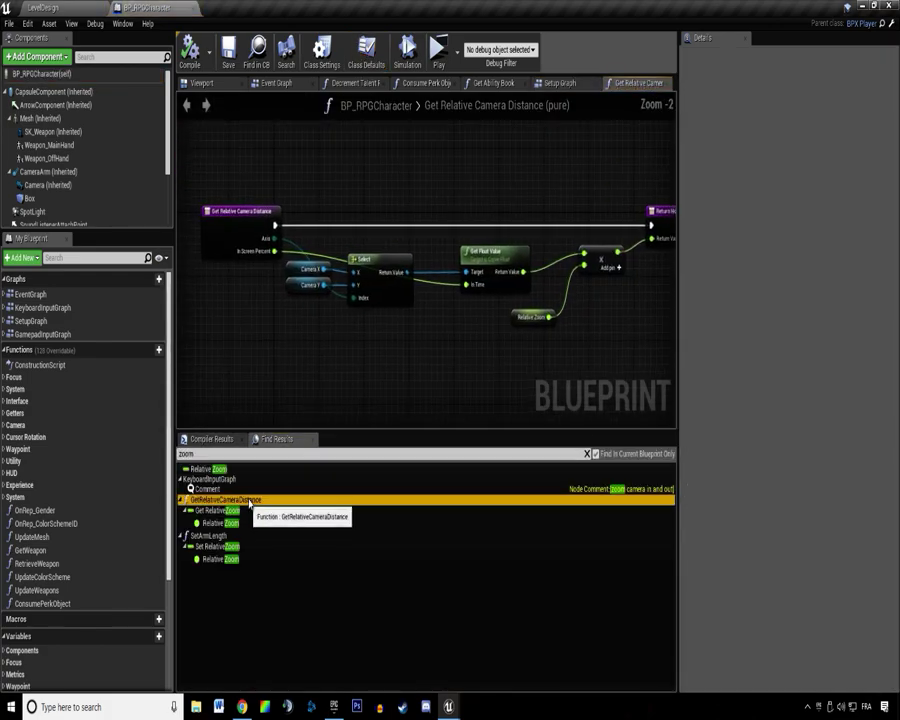
left_click(238, 226)
right_click(228, 228)
left_click(265, 338)
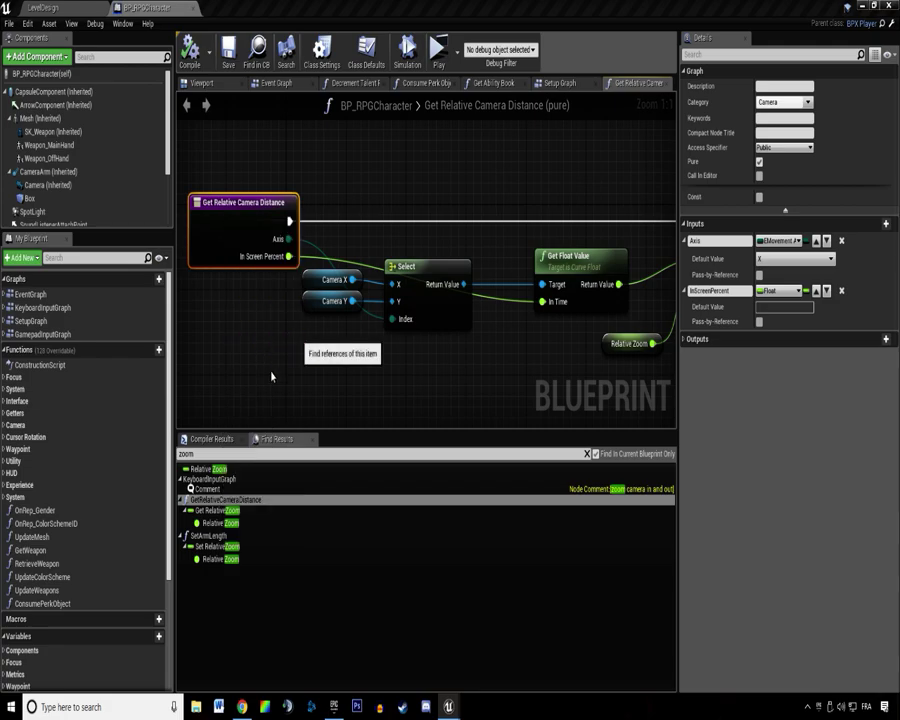
double_click(224, 511)
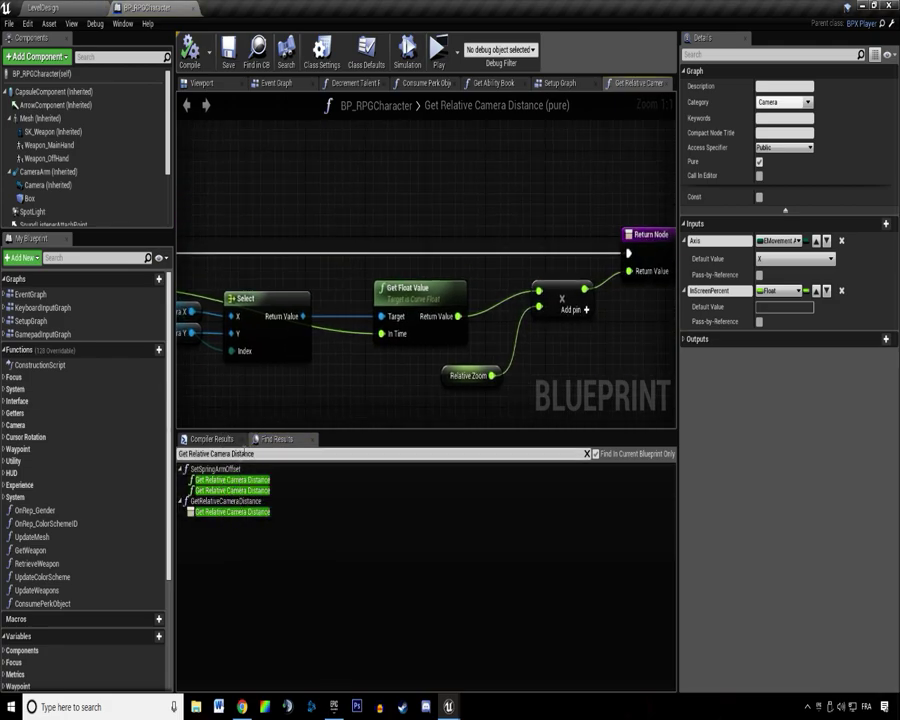
Search the character blueprint for "wheel" and go to the Mouse Wheel Up event in the keyboard input graph.
key("Return")
double_click(307, 480)
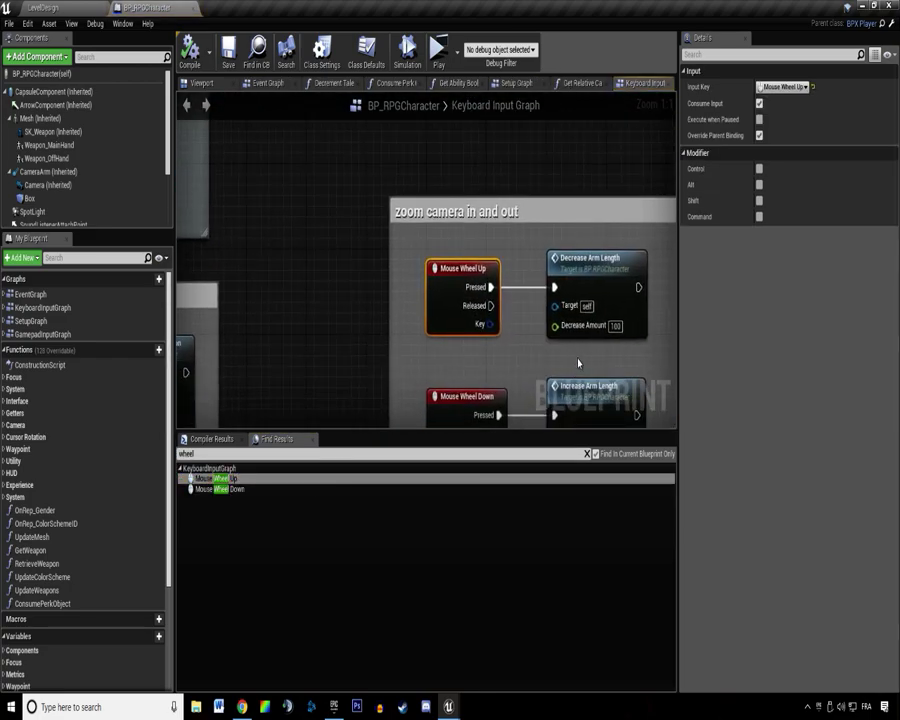
Duplicate the Increase Arm Length node, set its Increase Amount to 10000, and wire the Mouse Wheel Up event to the copy.
left_click(578, 363)
right_click_drag(578, 363, 376, 286)
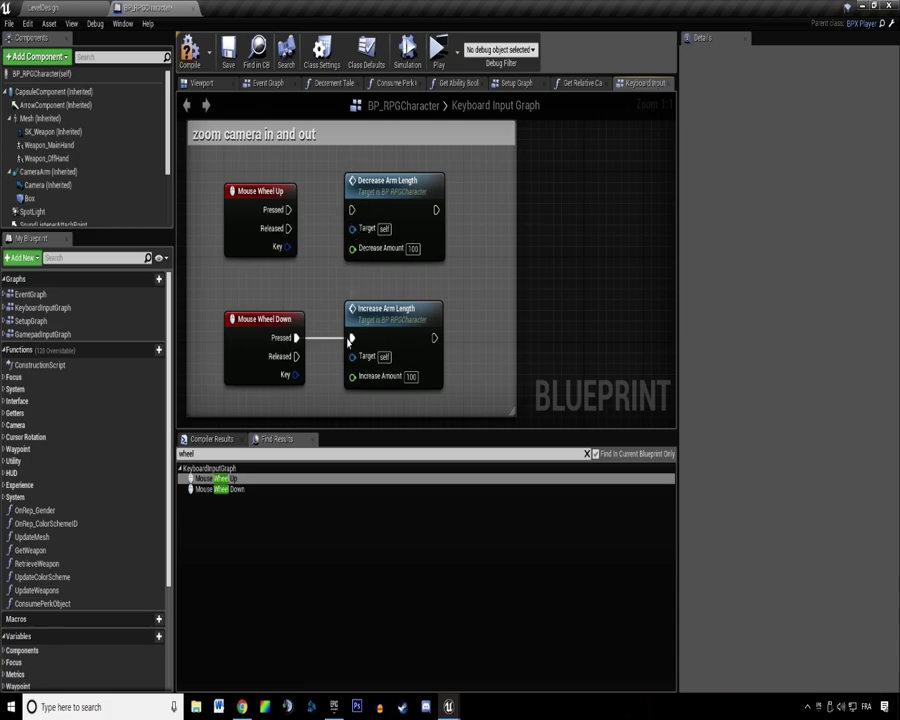
left_click(349, 340)
key("ctrl+c")
key("ctrl+v")
left_click_drag(288, 210, 451, 222)
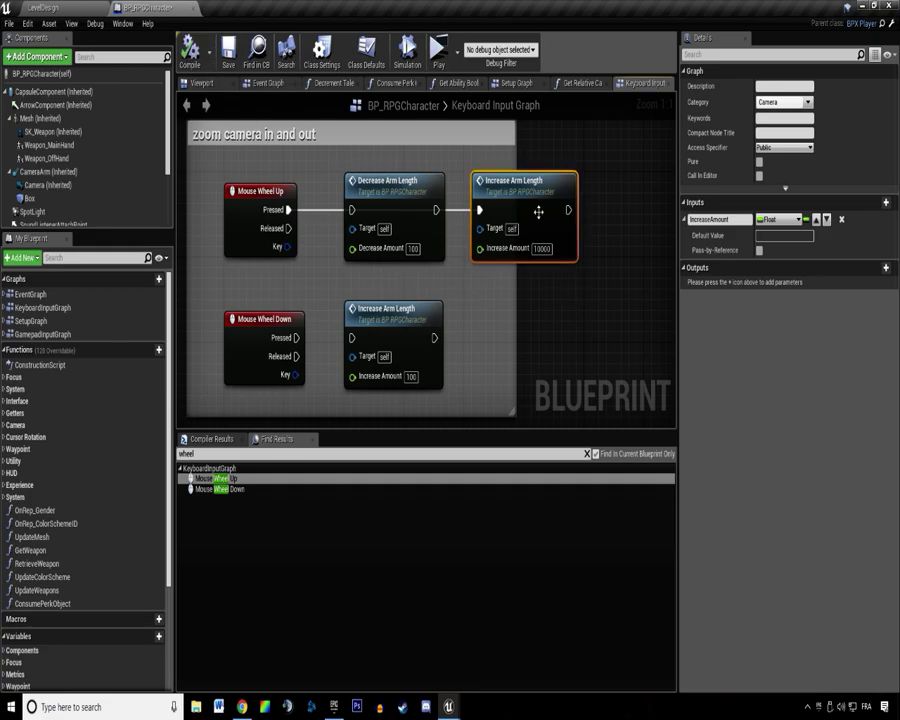
left_click(434, 316)
key("ctrl+c")
key("ctrl+v")
left_click_drag(522, 318, 514, 298)
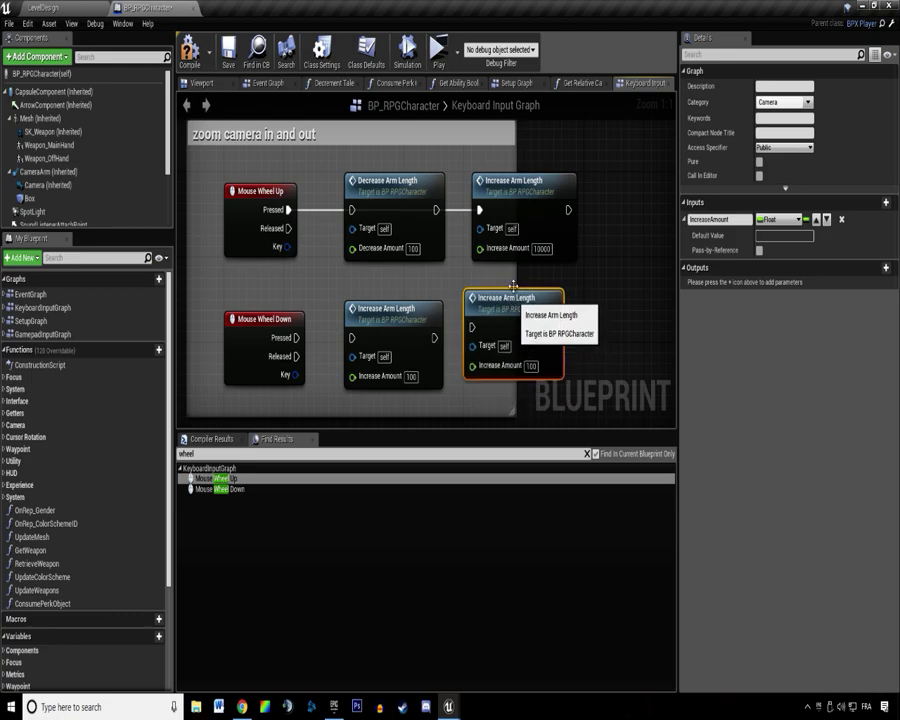
key("Delete")
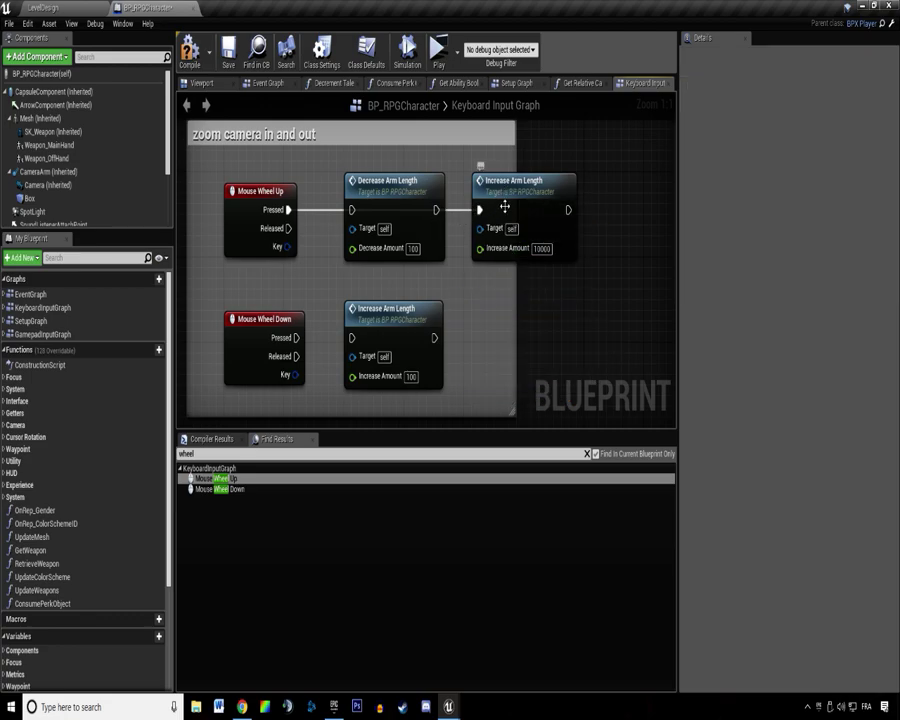
Attach the 10000 Increase Arm Length node to Mouse Wheel Down, and a Decrease Arm Length copy with Decrease Amount 10000 to Mouse Wheel Up.
left_click_drag(502, 209, 502, 337)
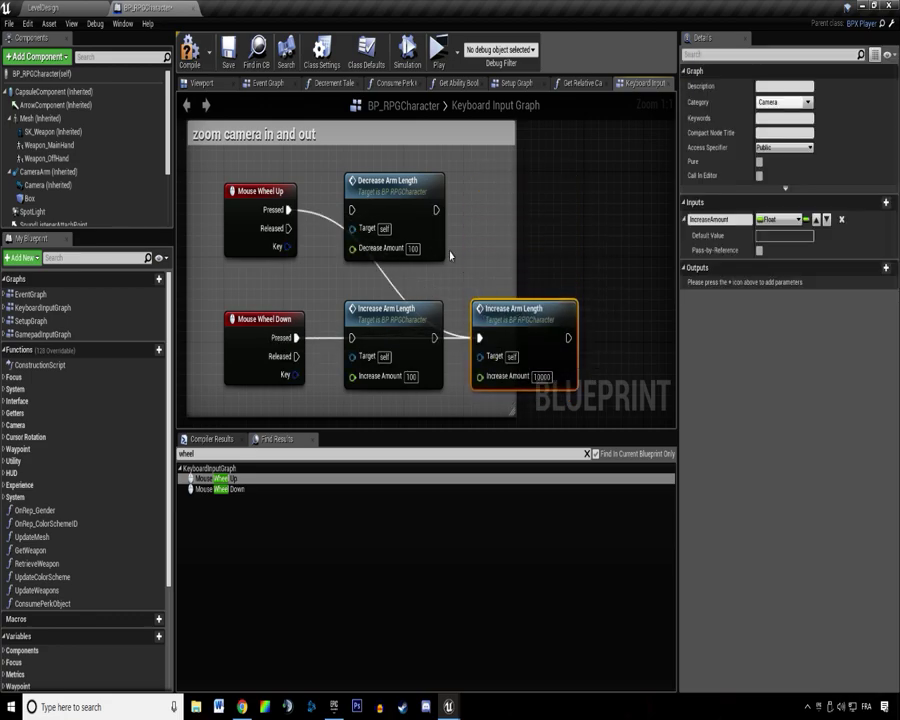
key("ctrl+c")
key("ctrl+v")
left_click_drag(437, 210, 535, 252)
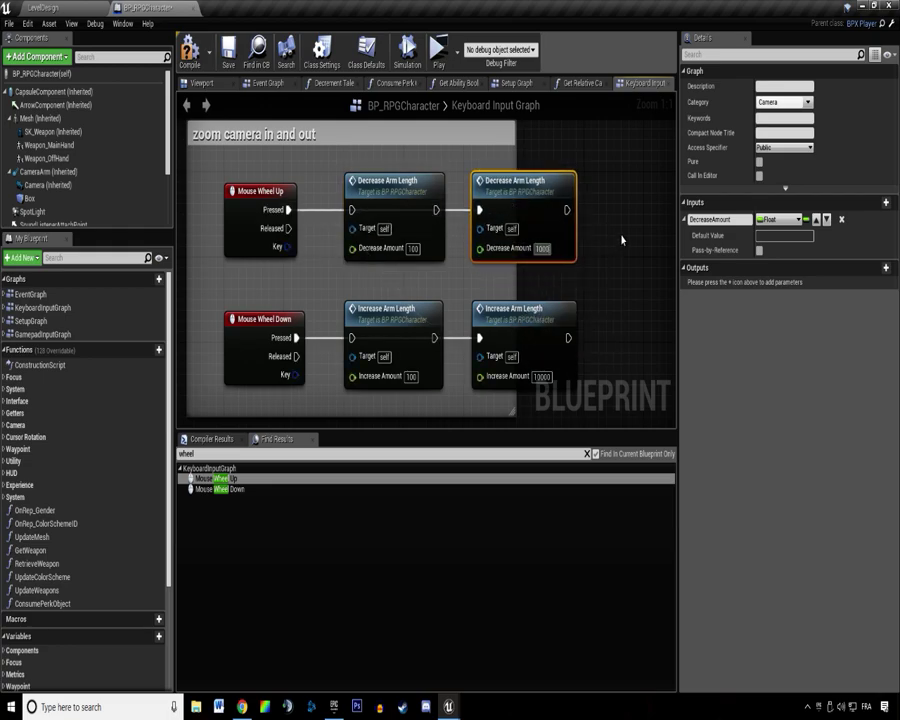
type("0")
left_click(621, 198)
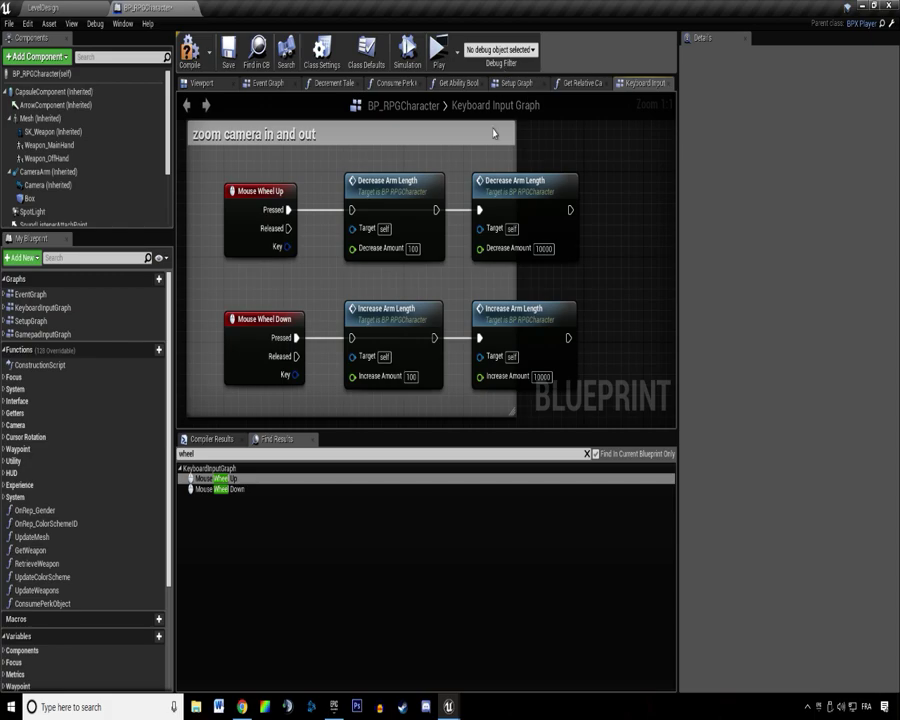
Play-test the wheel zoom in the game preview, end the preview, and save the character blueprint.
left_click(440, 55)
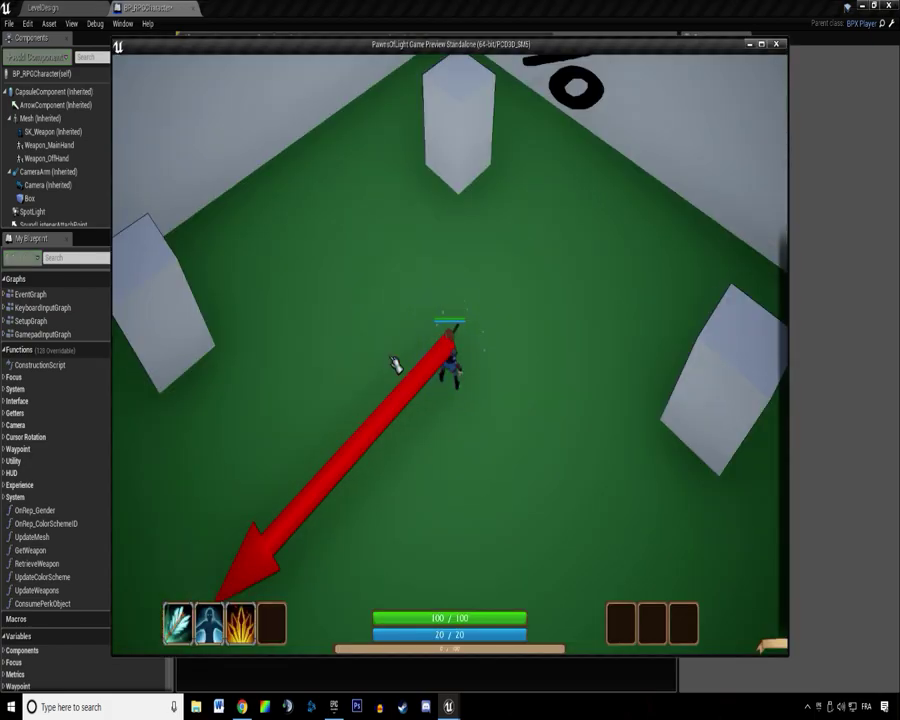
key("q")
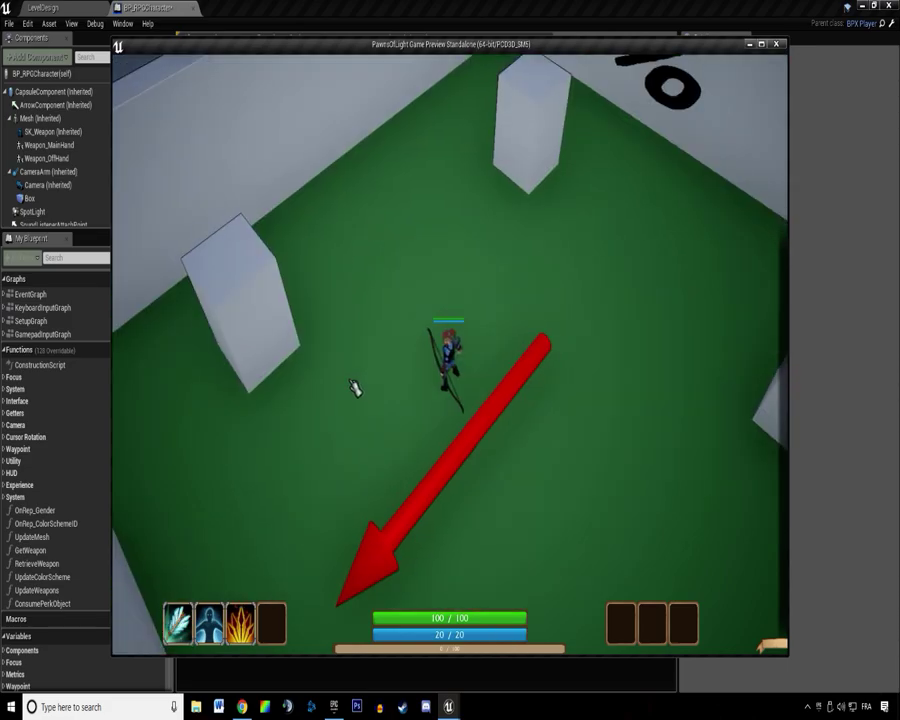
key("Escape")
key("ctrl+s")
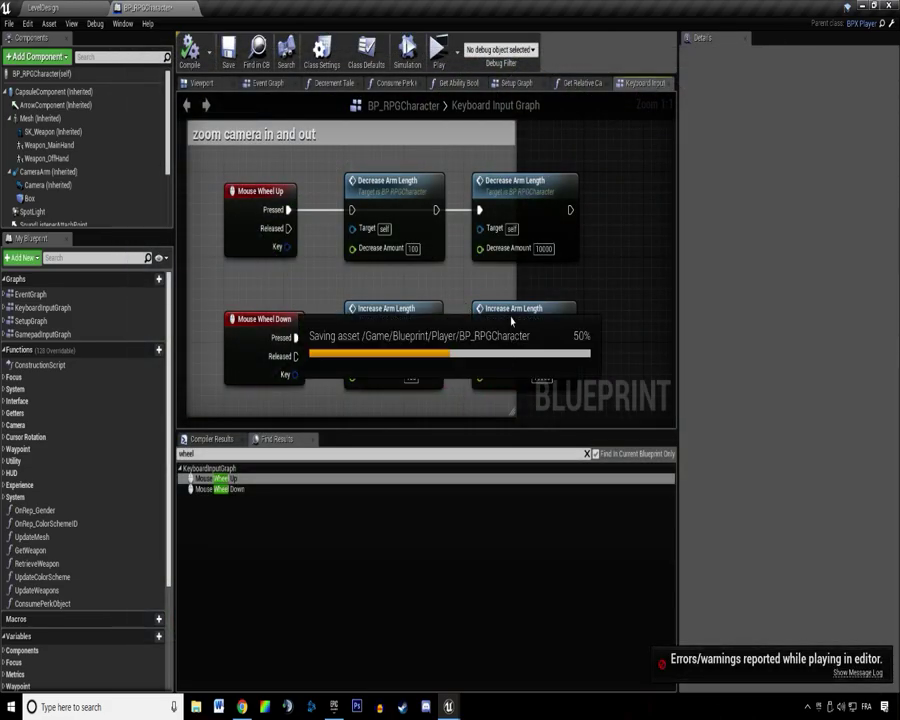
Examine the Play In Editor runtime errors in the message log and close the log.
left_click(843, 676)
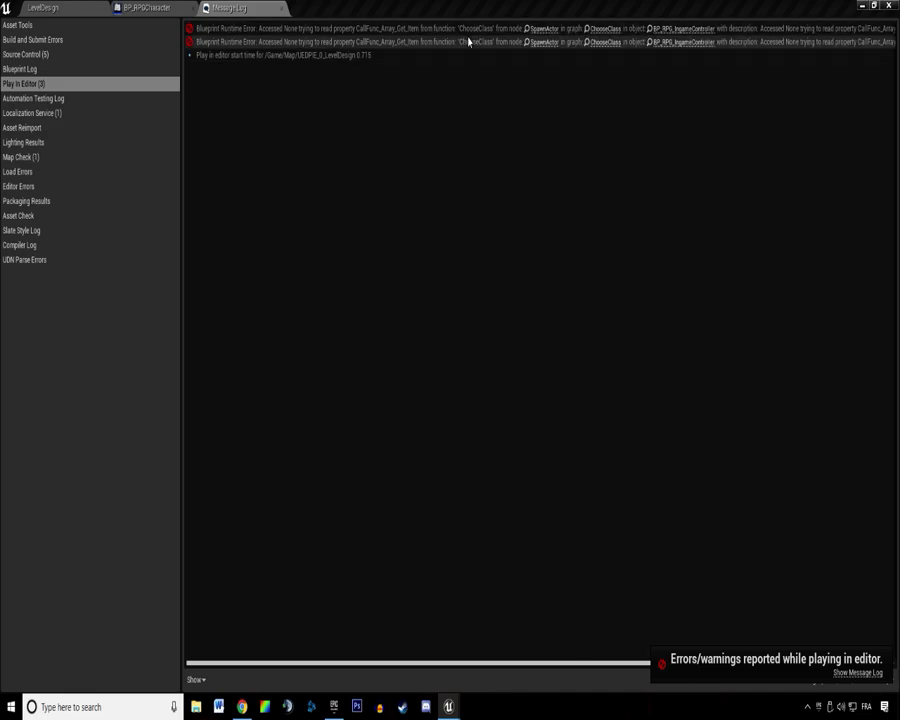
middle_click(244, 7)
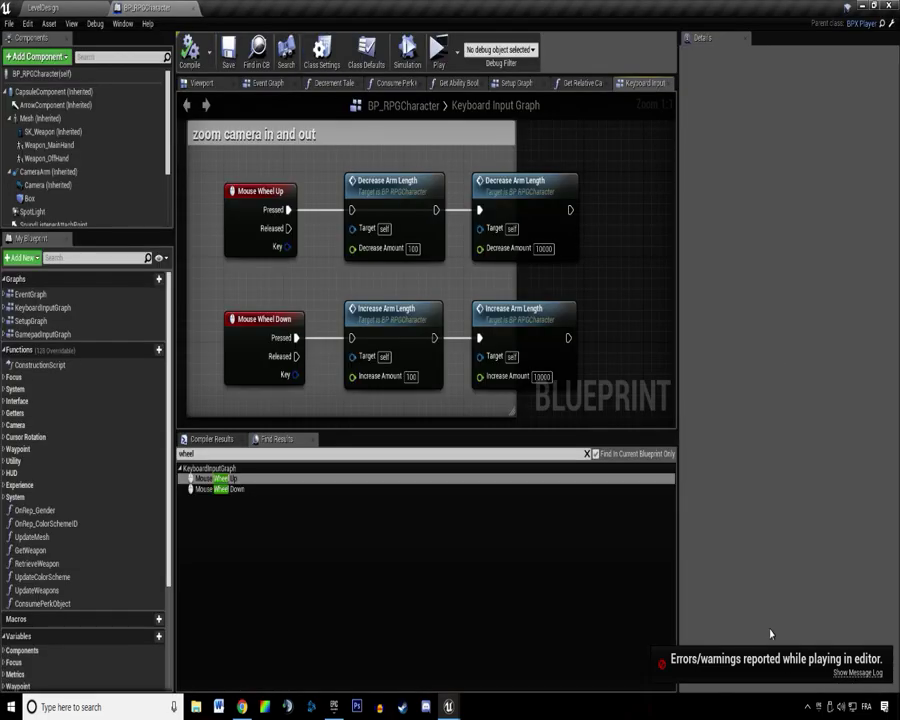
left_click(870, 674)
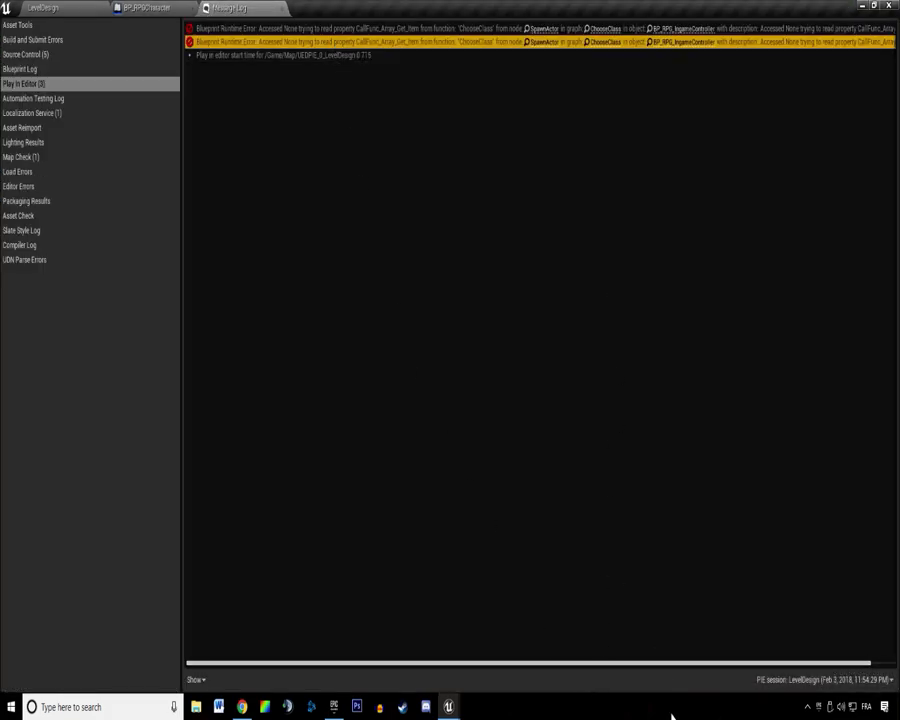
left_click_drag(675, 665, 814, 541)
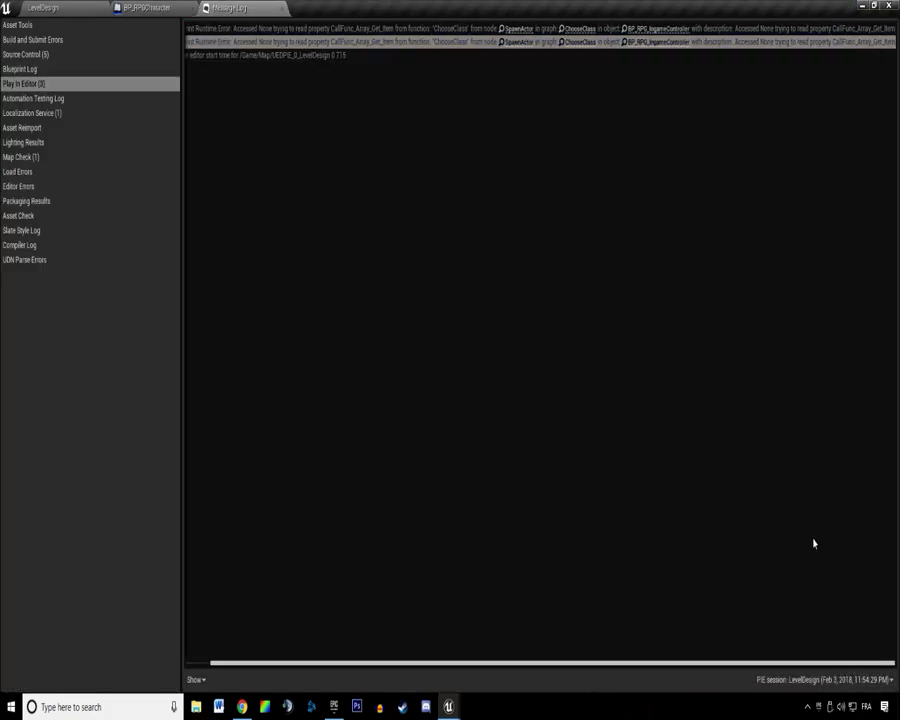
middle_click(227, 6)
Open the Decrease Arm Length function and inspect the Get Arm Length function it calls.
double_click(505, 208)
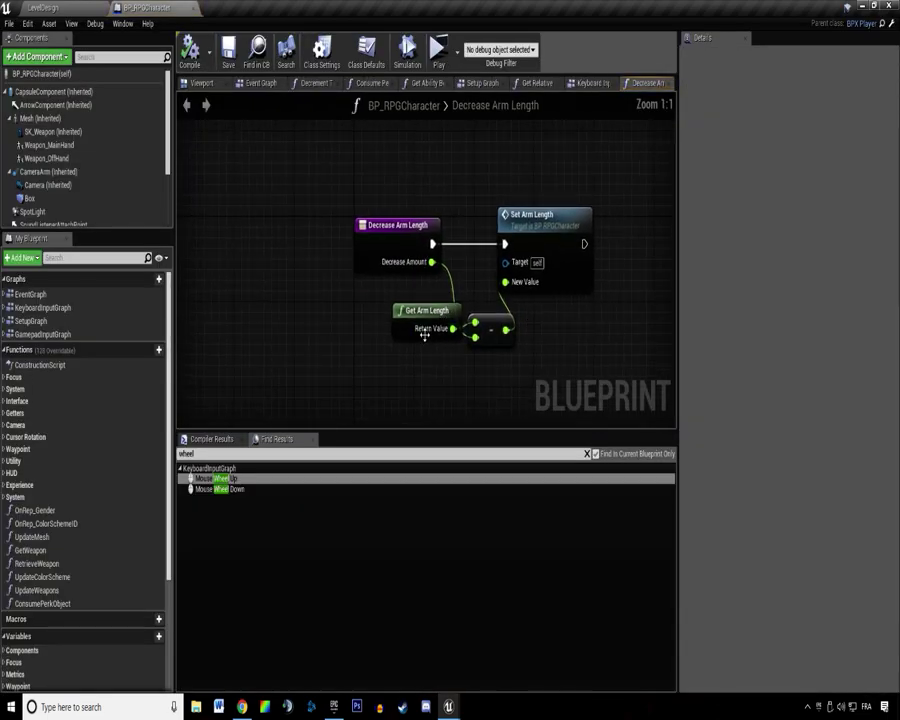
double_click(424, 336)
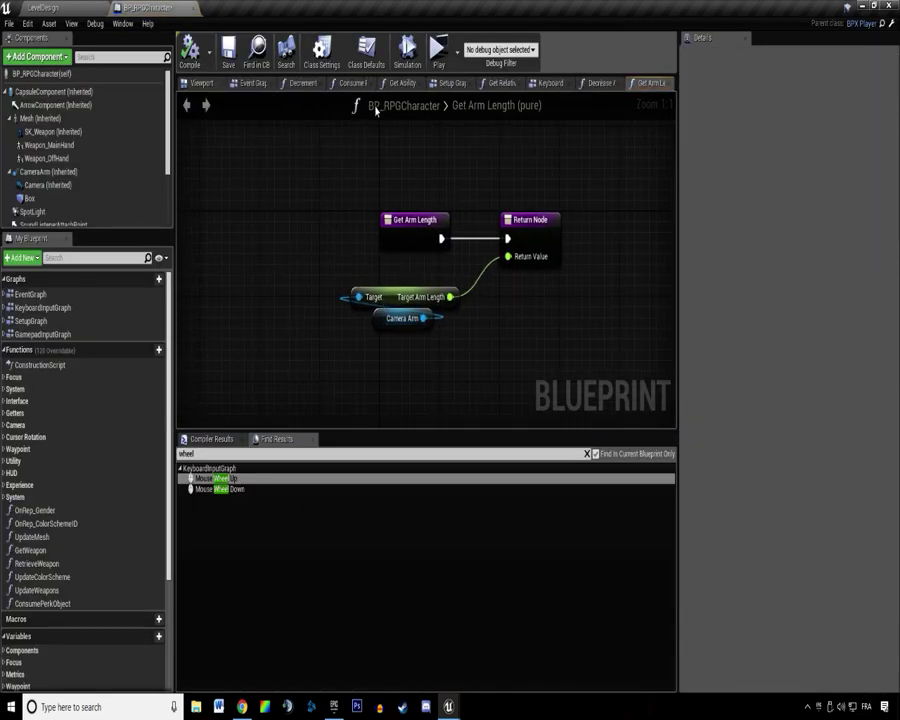
middle_click(651, 88)
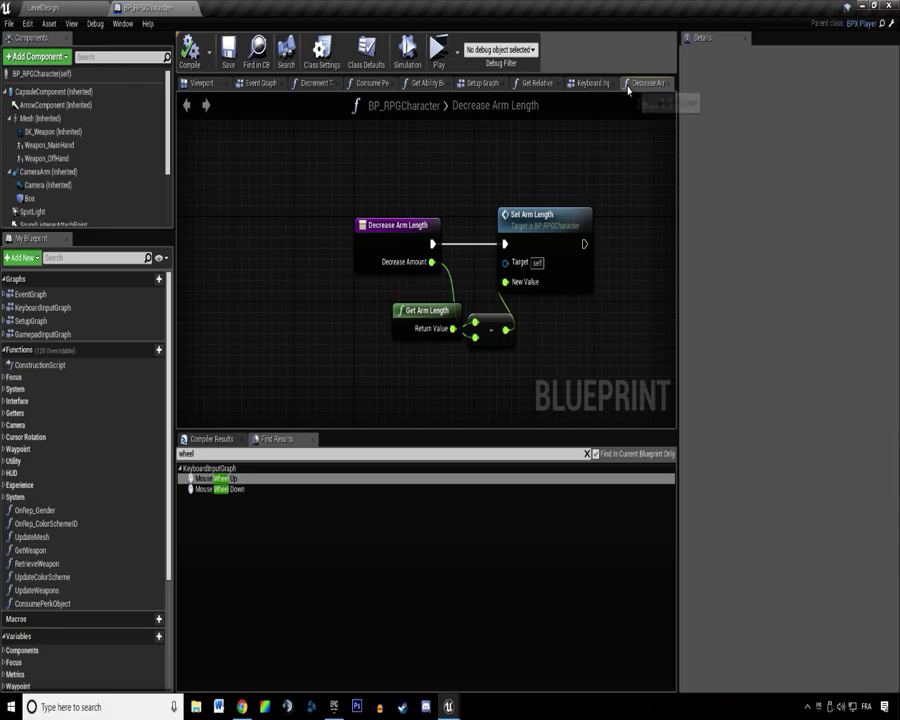
In the Set Arm Length function, set the Spring Arm Amplitude variable's default Y to 2000000, and compile and save the blueprint.
double_click(528, 222)
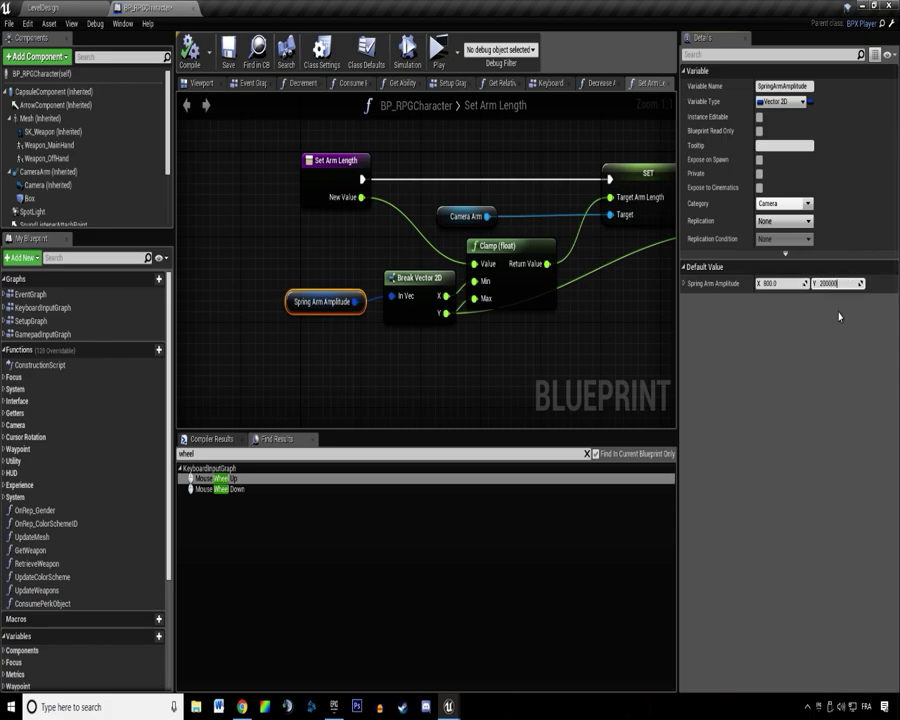
left_click(203, 63)
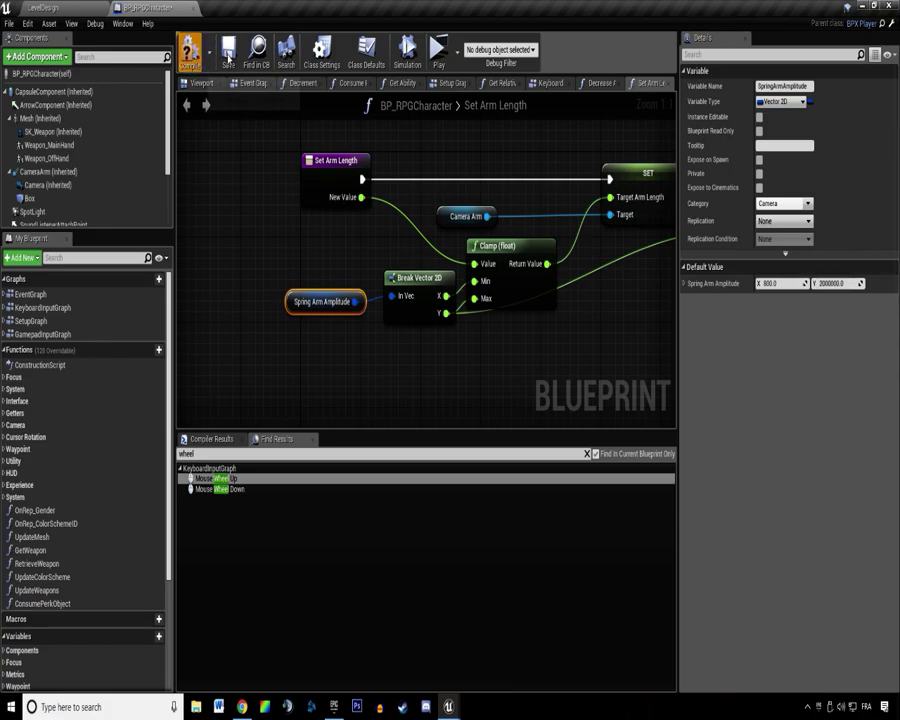
left_click(228, 50)
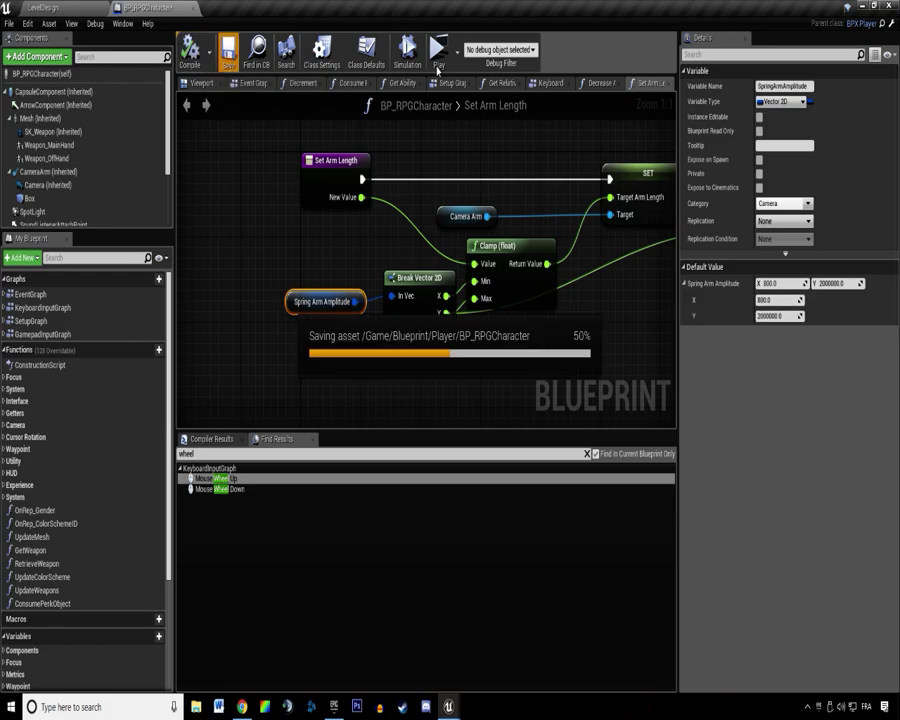
Play-test zooming the camera in and out with the larger arm amplitude, and end the preview.
left_click(438, 55)
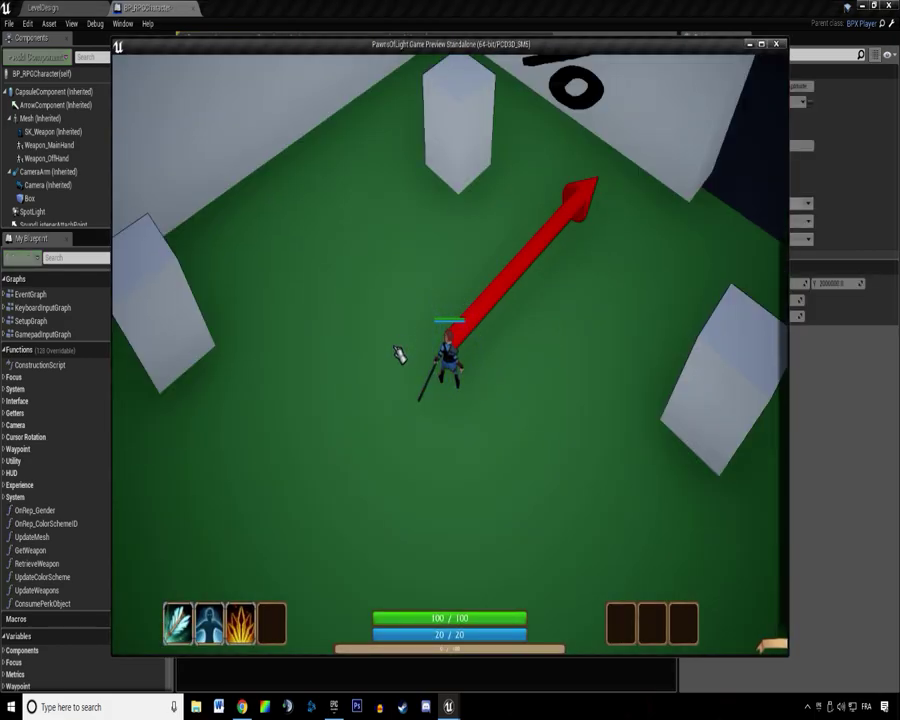
scroll(390, 370, "up", 3)
scroll(385, 376, "down", 4)
key("Escape")
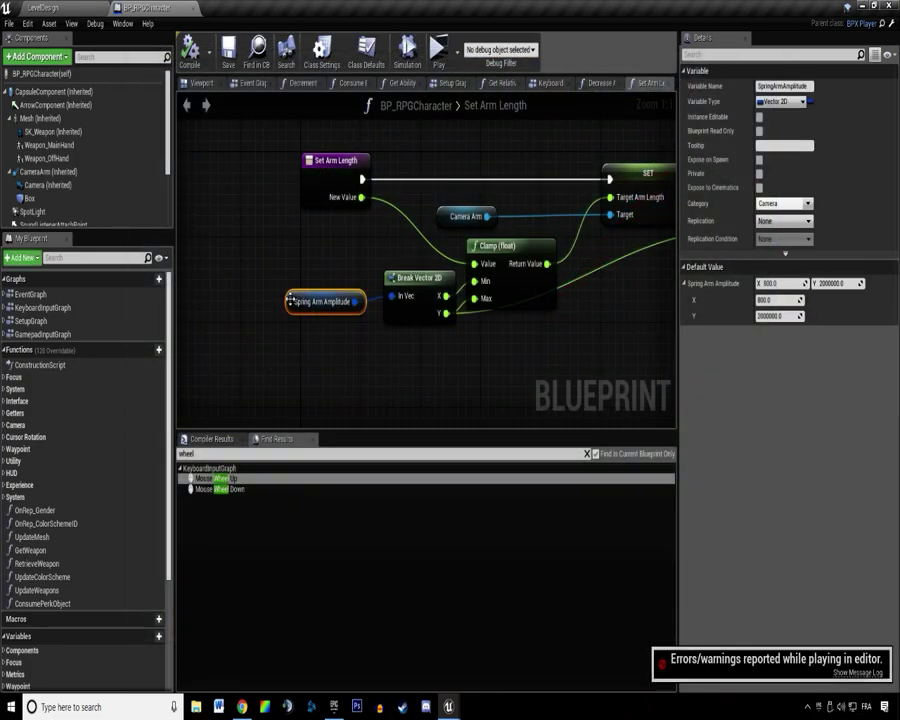
Find the references to Spring Arm Amplitude and bypass its SET node in the construction script by wiring Set Absolute directly to Update Mesh.
right_click(290, 300)
left_click(330, 400)
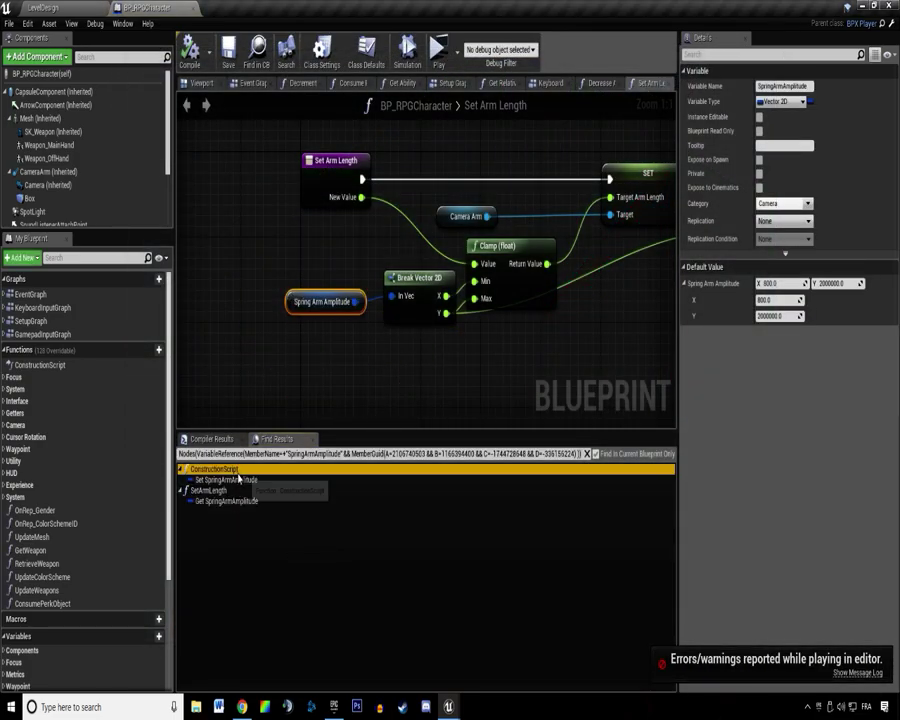
double_click(238, 479)
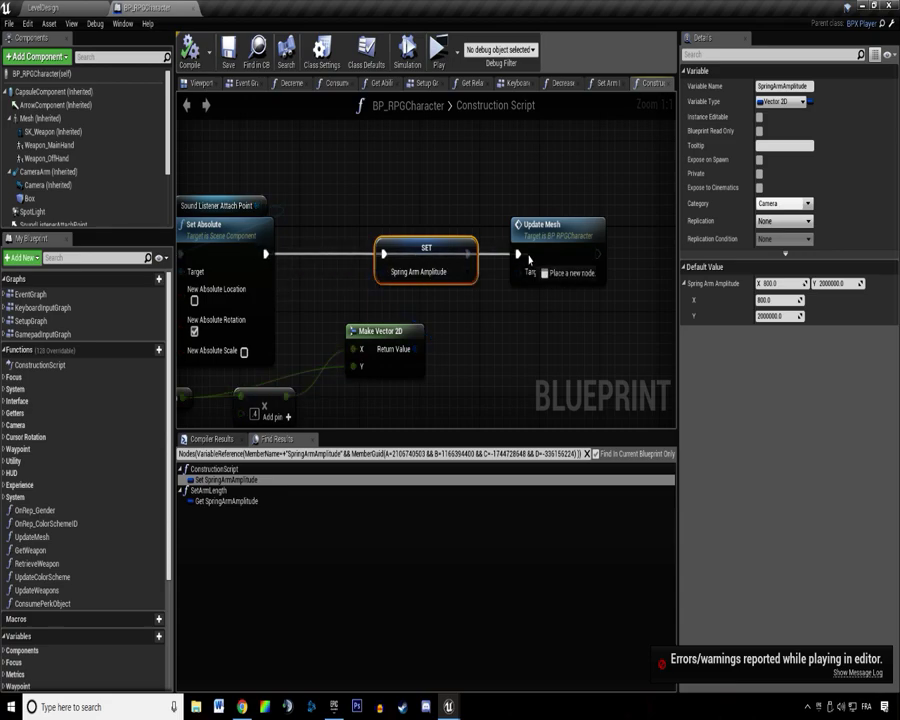
left_click_drag(520, 257, 520, 257)
left_click(497, 337)
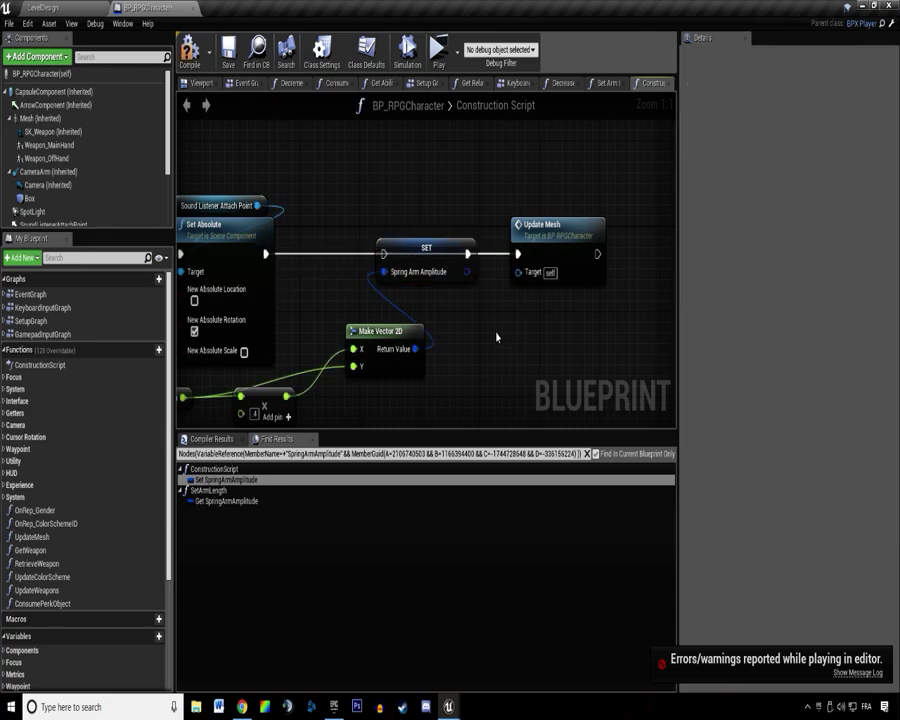
Close every graph tab except the Event Graph, and play-test the zoomed-out camera over the dungeon in a preview.
right_click(245, 86)
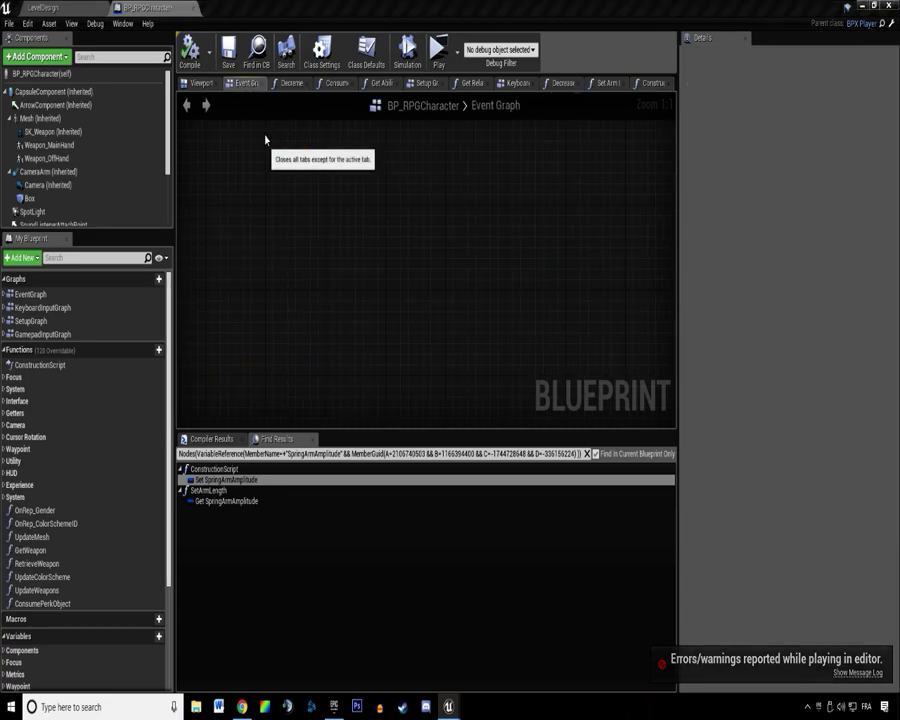
left_click(282, 137)
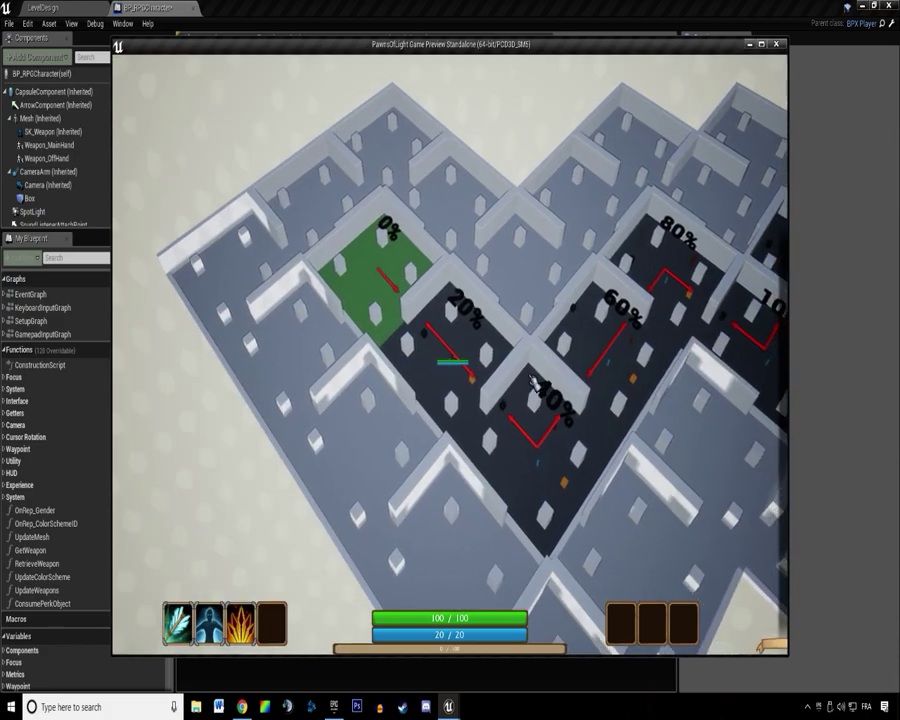
key("Escape")
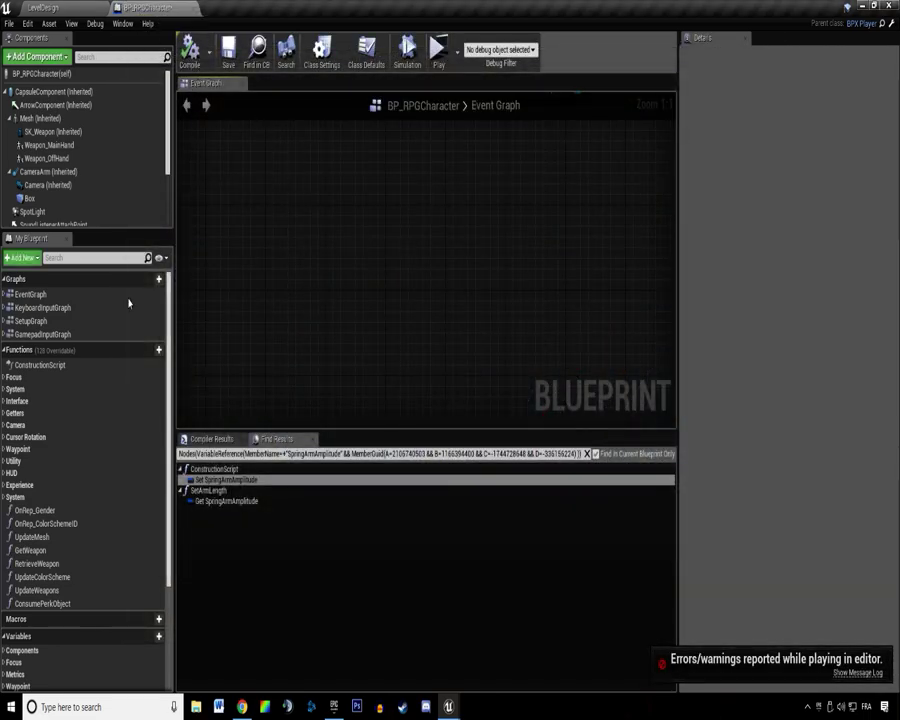
Open the Set Arm Length function from the Spring Arm Amplitude reference results and inspect its clamp nodes.
left_click(227, 479)
double_click(239, 500)
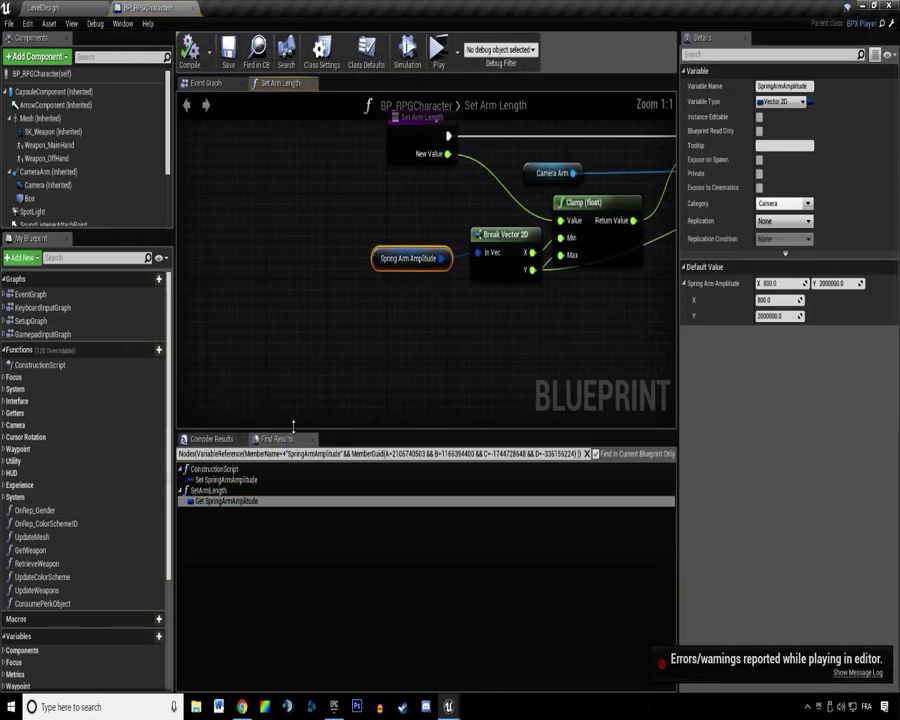
right_click_drag(397, 165, 352, 217)
left_click(353, 213)
left_click(255, 215)
Search the blueprint for "wheel", return to the Mouse Wheel Up event, and set the second Decrease Arm Length node's amount to 500.
left_click(243, 454)
type("w")
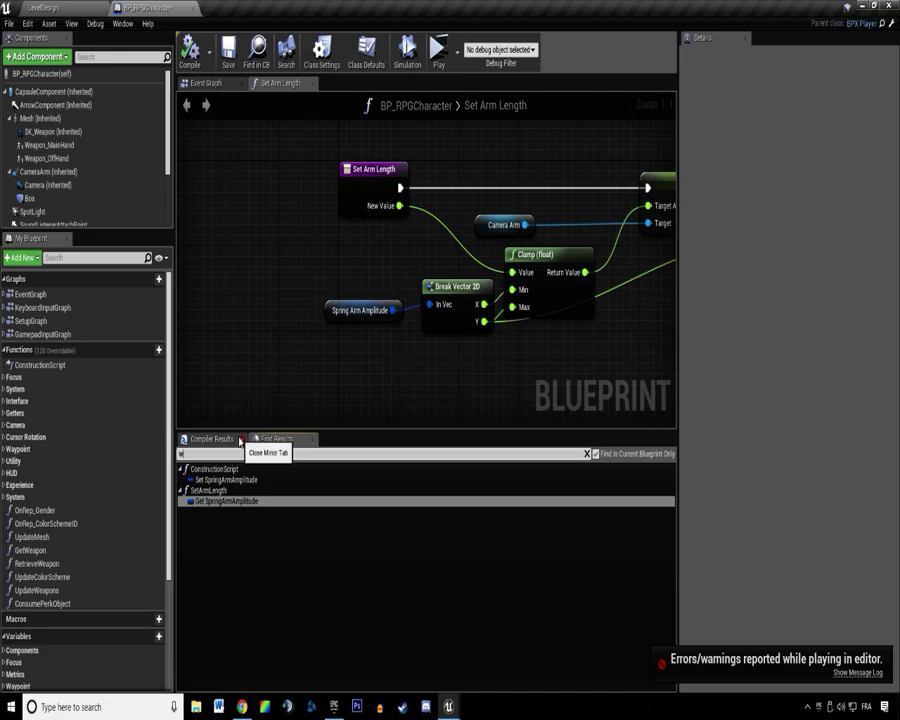
type("heel")
double_click(215, 478)
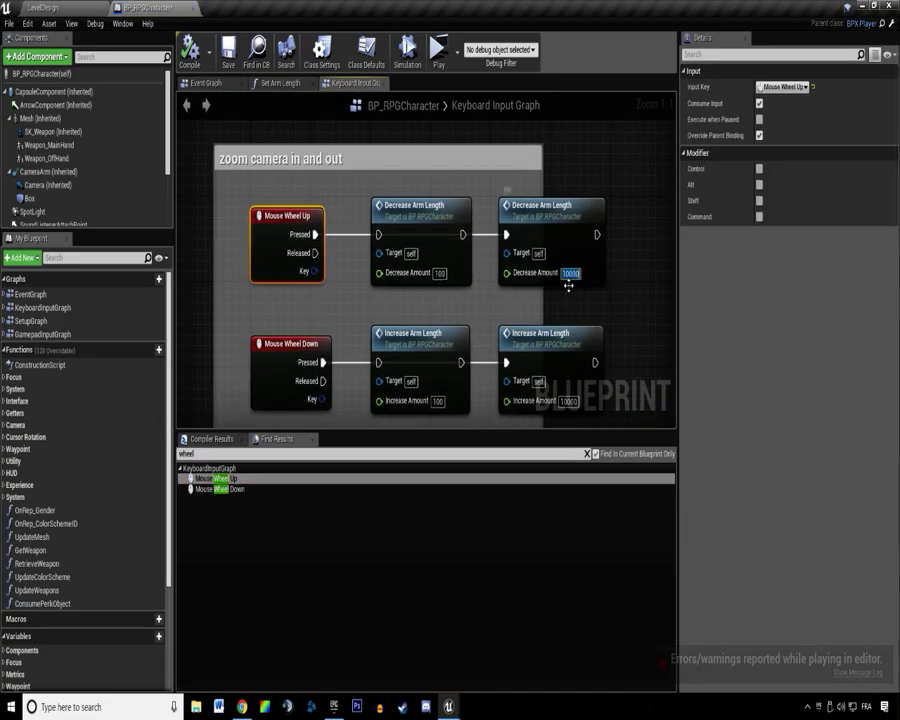
right_click_drag(564, 375, 543, 300)
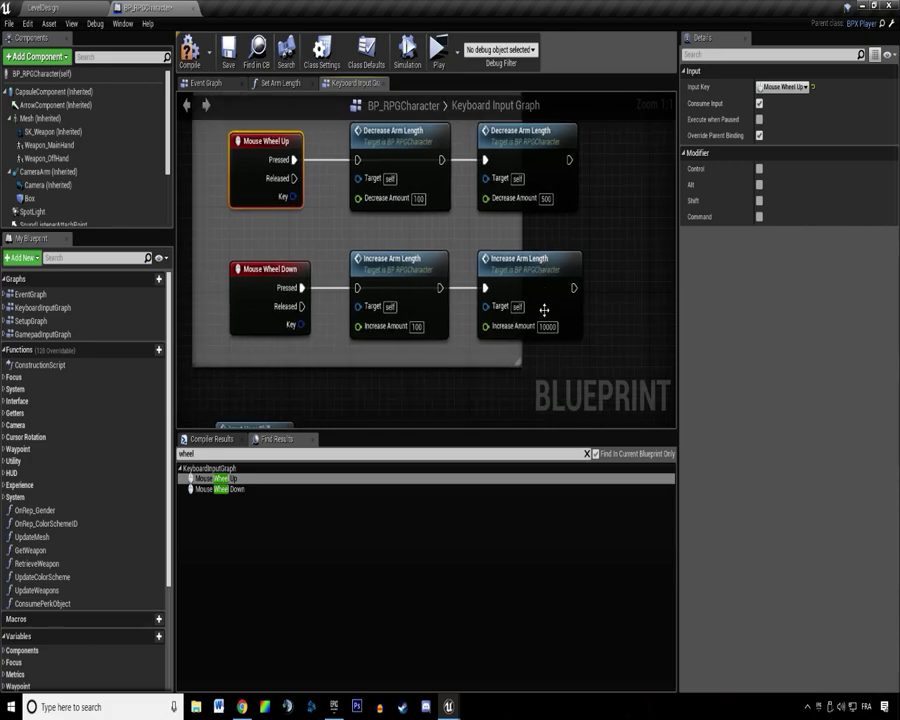
left_click(620, 305)
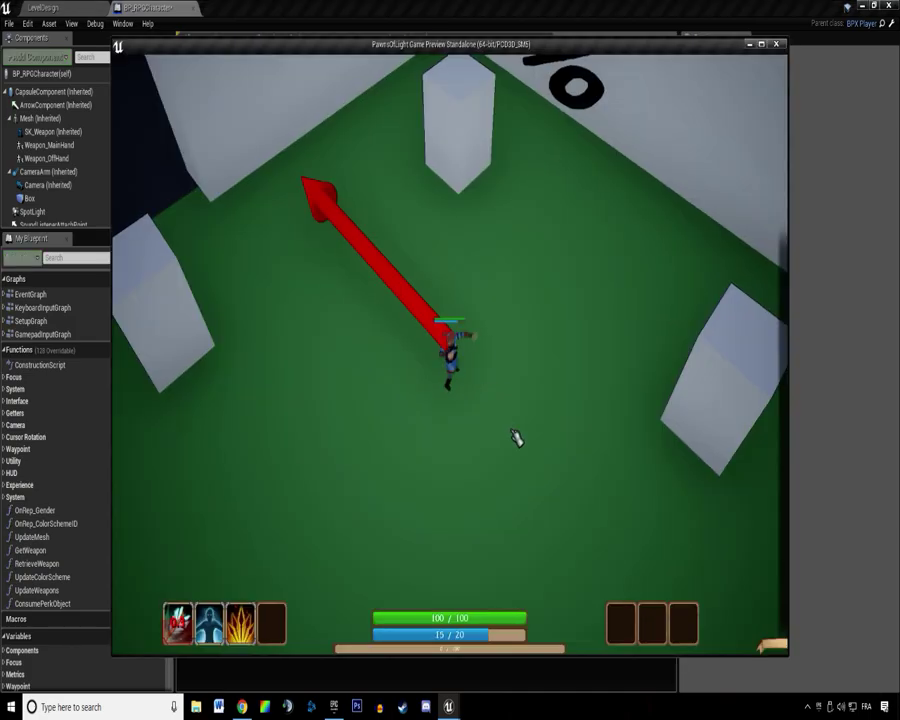
Play-test the camera zoom over the dungeon while moving the character from the green start room into the neighbouring dark room.
key("d")
scroll(508, 431, "down", 4)
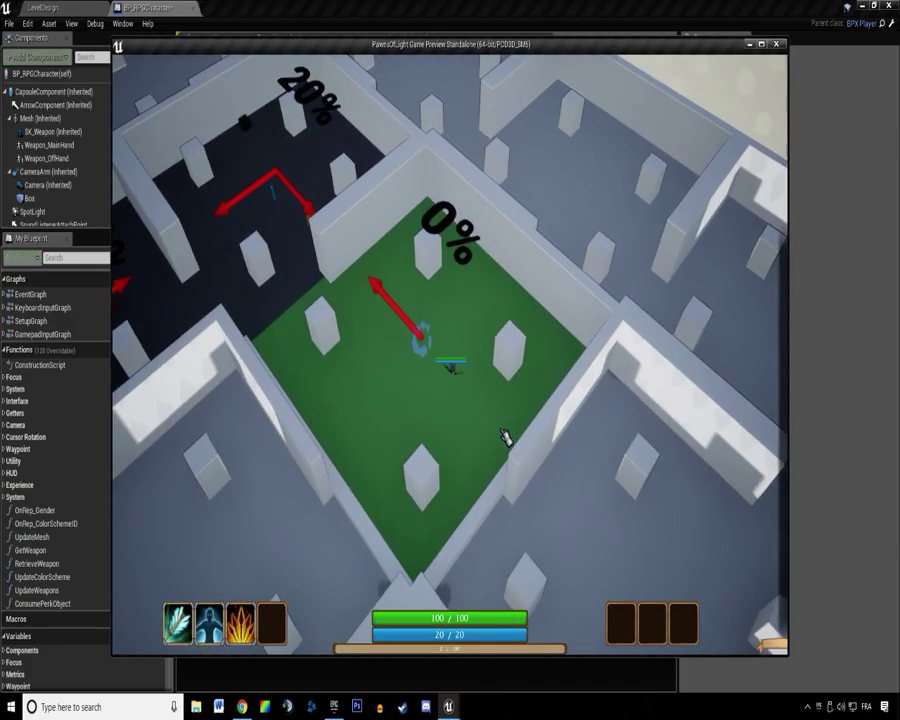
scroll(505, 435, "down", 2)
scroll(482, 446, "up", 6)
scroll(468, 438, "down", 5)
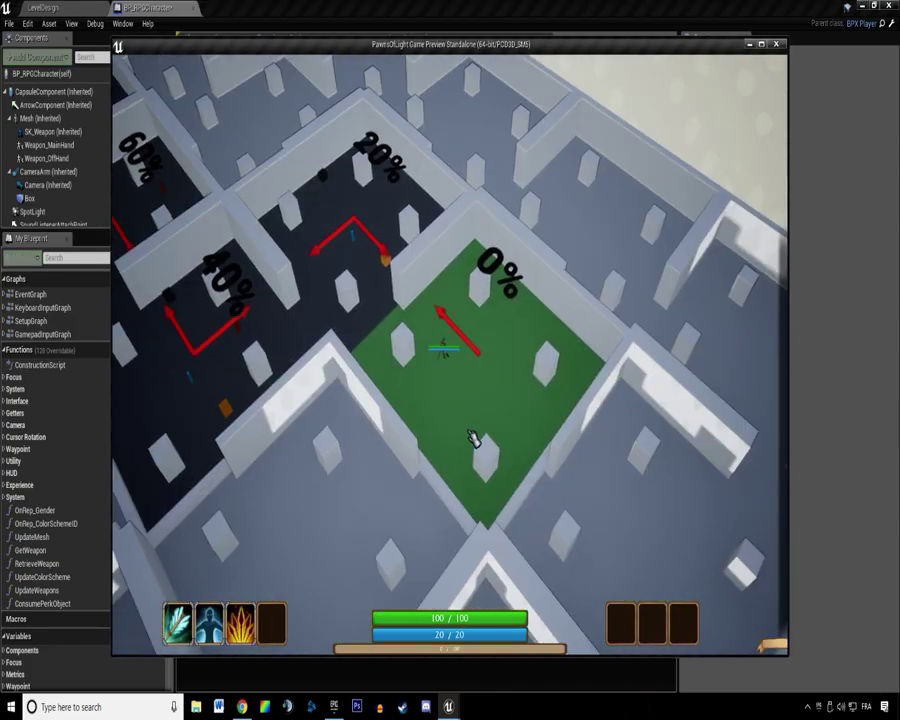
scroll(472, 430, "down", 2)
key("a")
key("2")
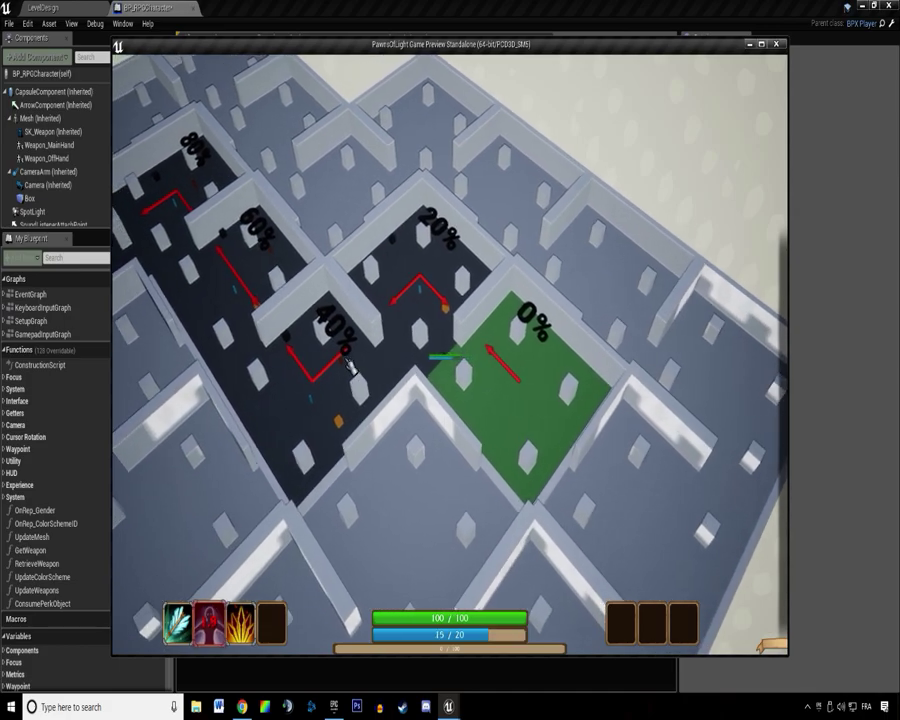
key("2")
key("2")
key("2")
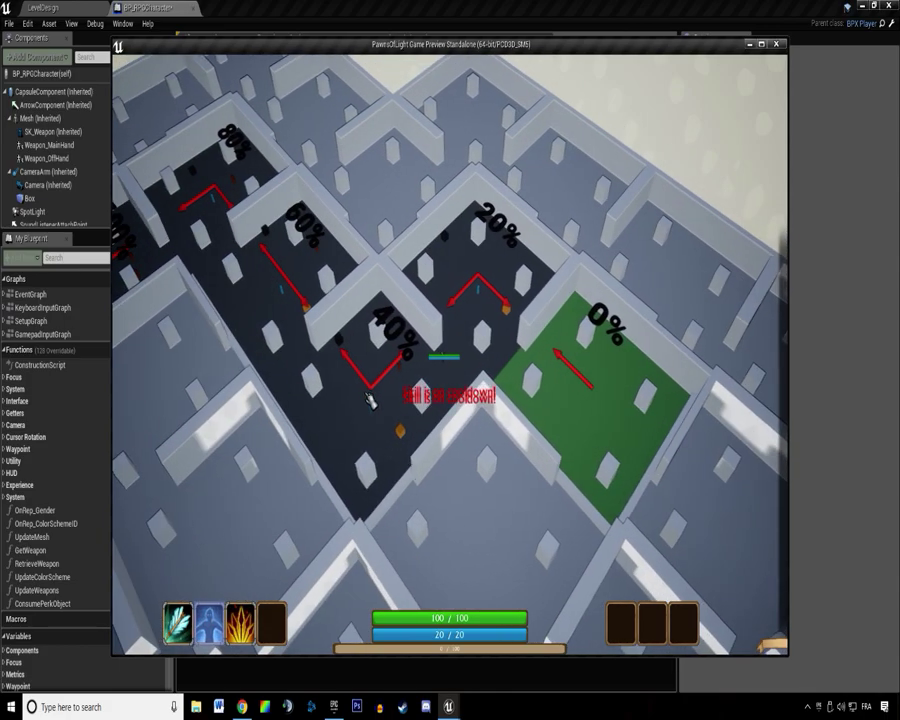
Test zooming fully in and out while moving the character back to the green room, and end the preview.
scroll(370, 402, "down", 2)
scroll(512, 366, "up", 6)
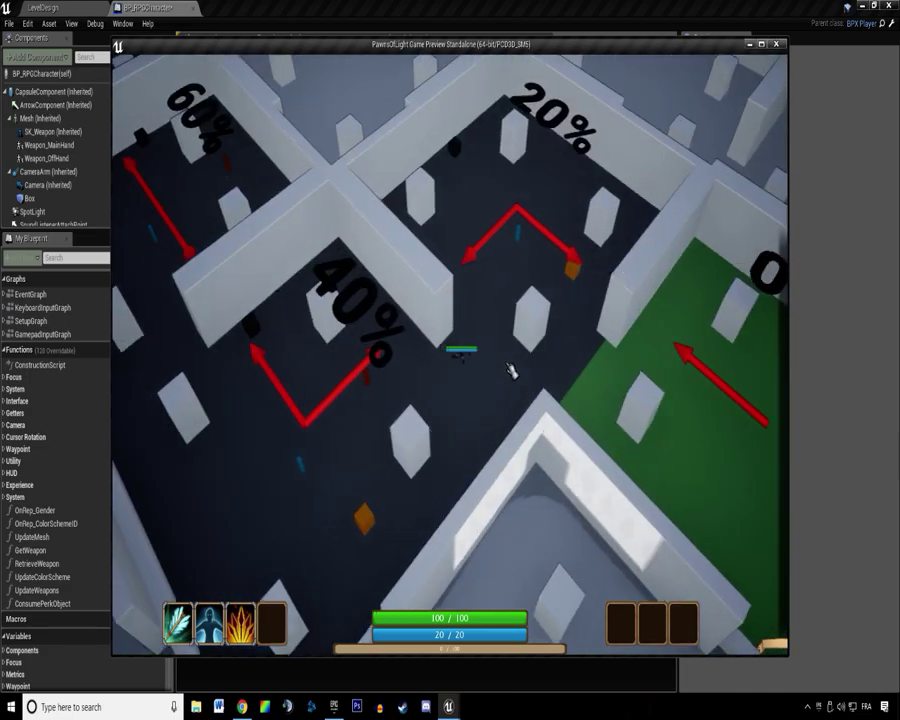
scroll(512, 371, "up", 3)
key("d")
key("2")
key("2")
scroll(570, 483, "up", 3)
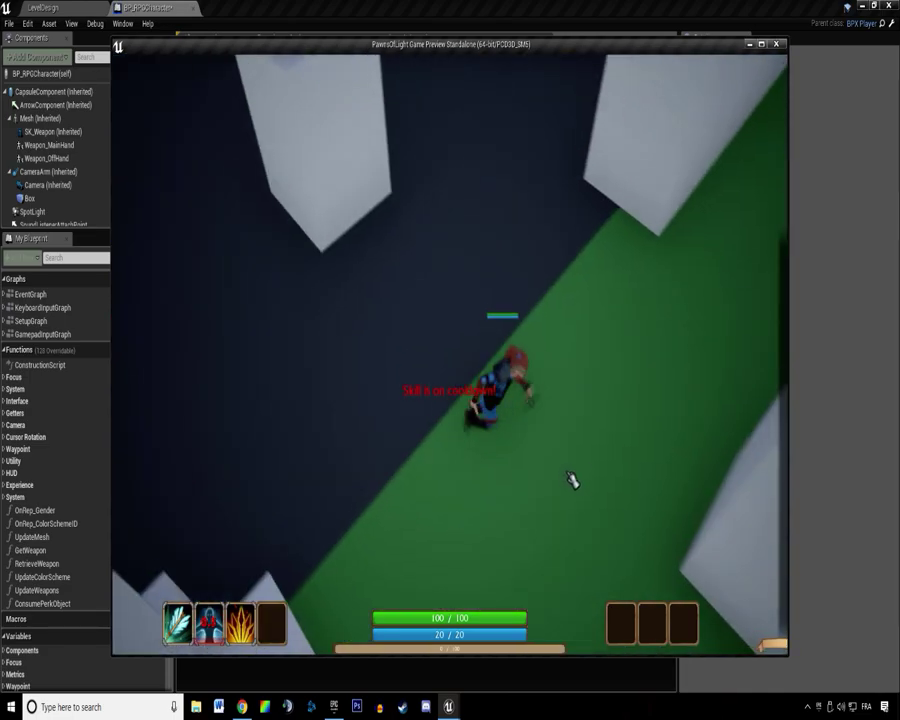
key("d")
scroll(571, 478, "down", 6)
scroll(569, 478, "up", 6)
scroll(569, 478, "down", 5)
key("2")
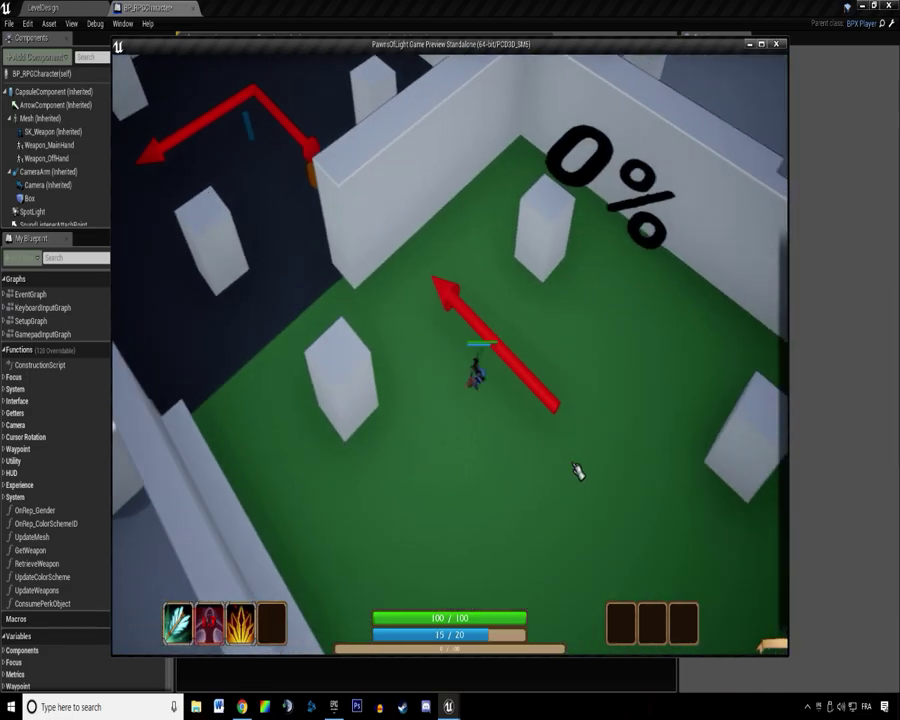
key("Escape")
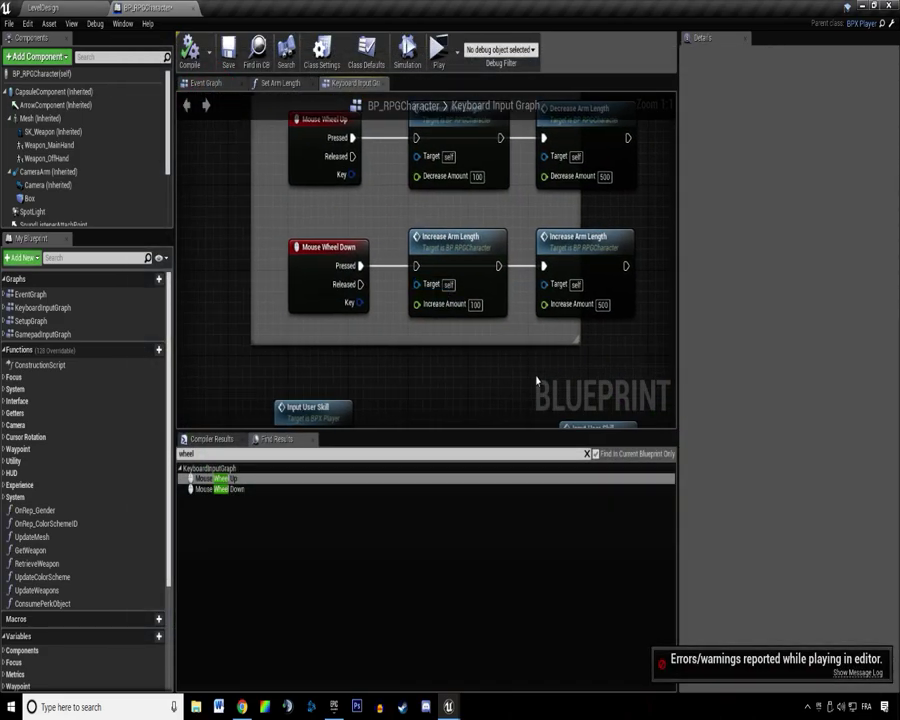
Open the SpawnActor node from the runtime error in the message log and inspect the Choose Class graph around it.
left_click(866, 676)
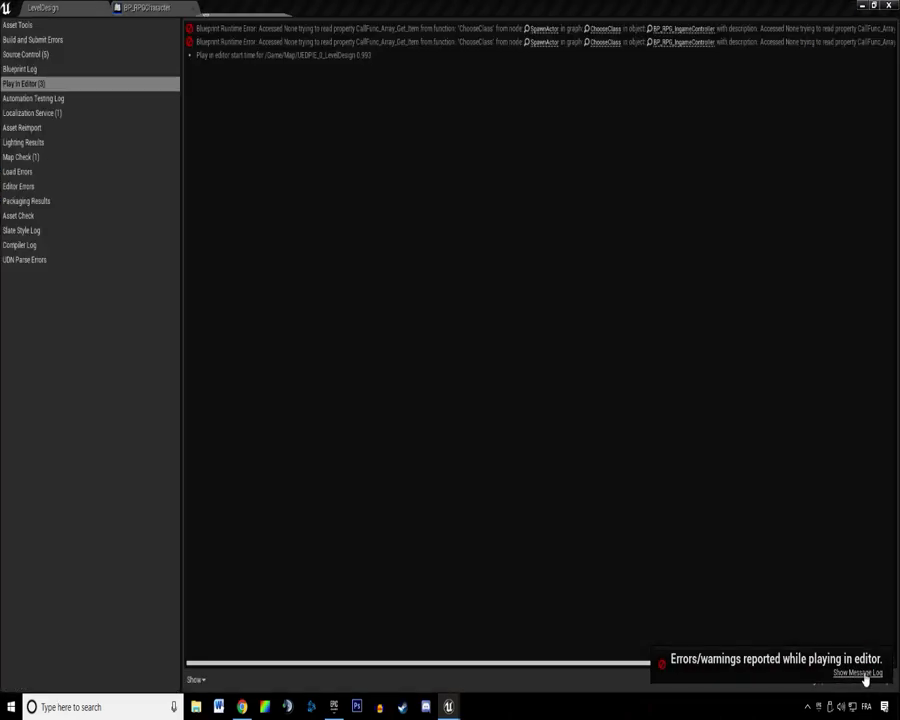
left_click(552, 30)
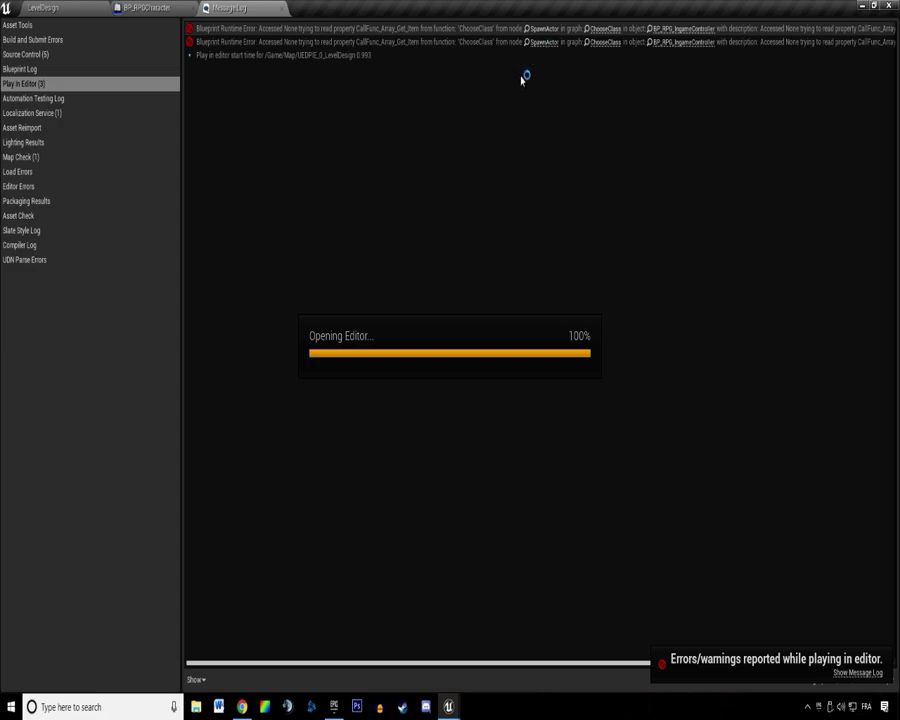
scroll(344, 245, "down", 2)
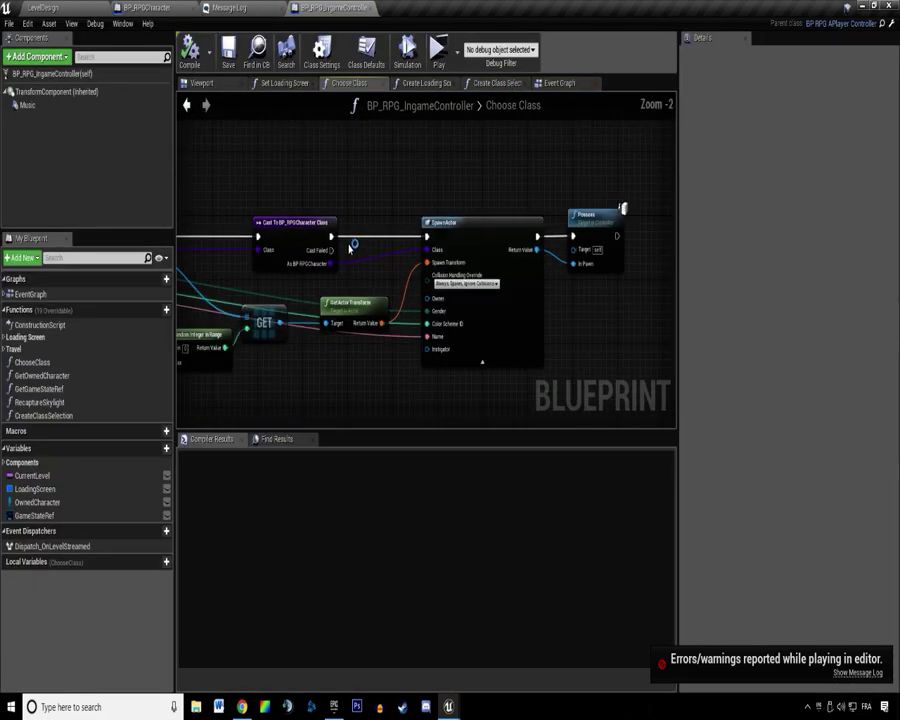
right_click_drag(318, 205, 500, 214)
scroll(300, 246, "up", 1)
right_click_drag(184, 249, 395, 249)
left_click(397, 247)
left_click(470, 188)
right_click_drag(476, 185, 234, 177)
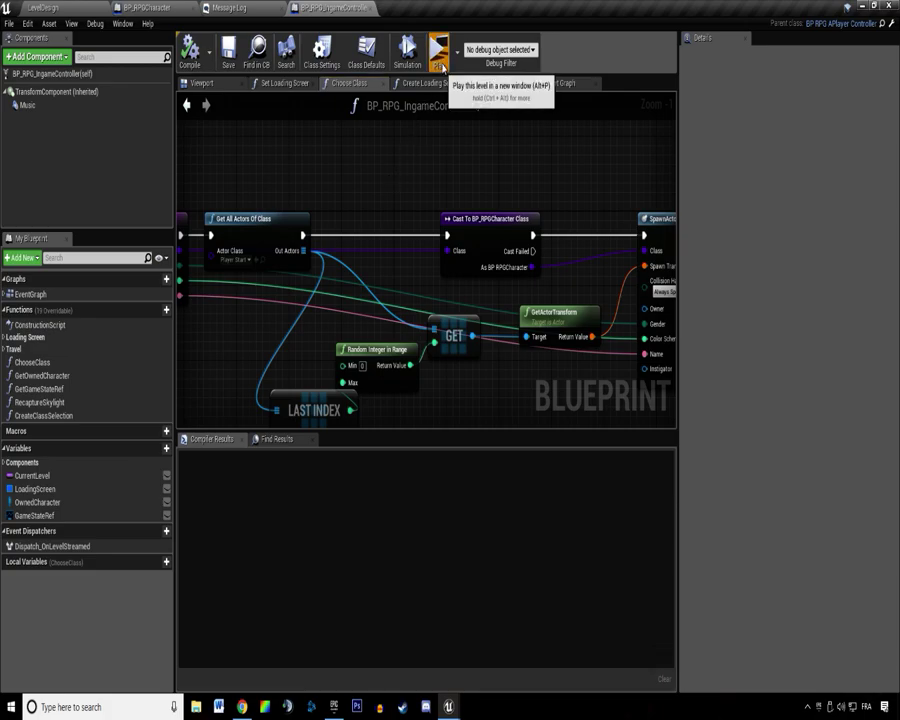
Run the level again in a preview, stop it, and reopen the message log.
left_click(440, 62)
key("1")
key("Escape")
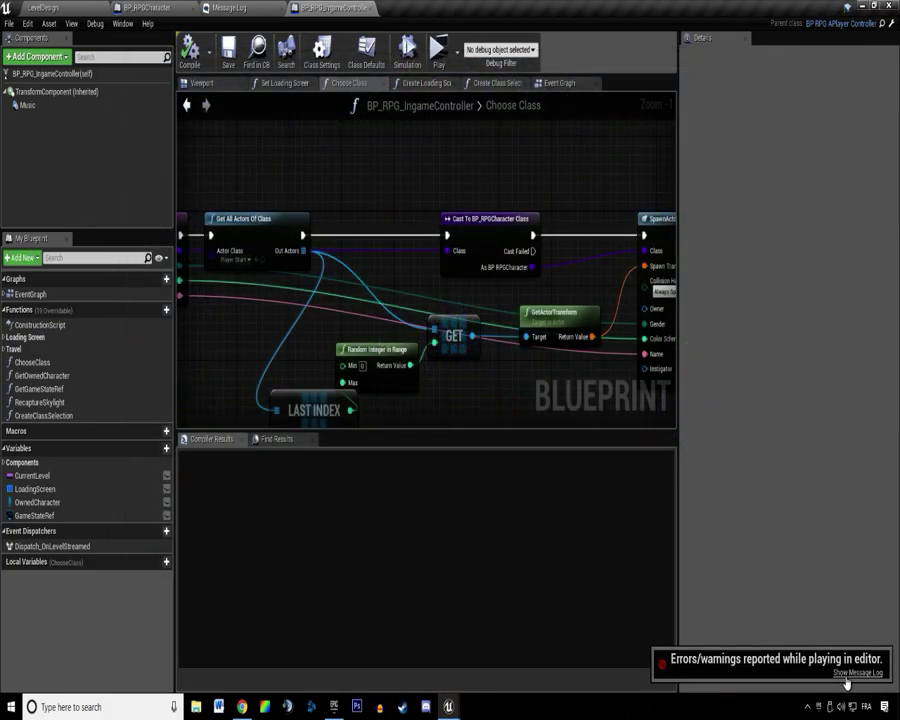
left_click(858, 672)
Examine the Choose Class graph from the failing SpawnActor node back to the function's entry node, following the log's link.
left_click(307, 8)
right_click_drag(487, 224, 452, 211)
right_click_drag(544, 196, 396, 200)
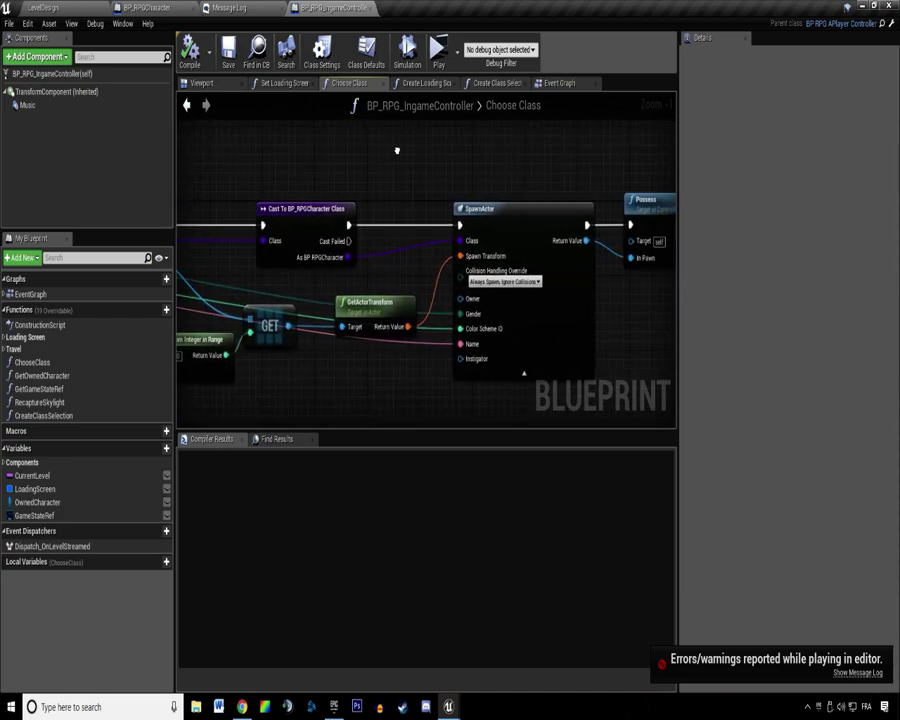
right_click_drag(395, 152, 567, 146)
left_click(869, 676)
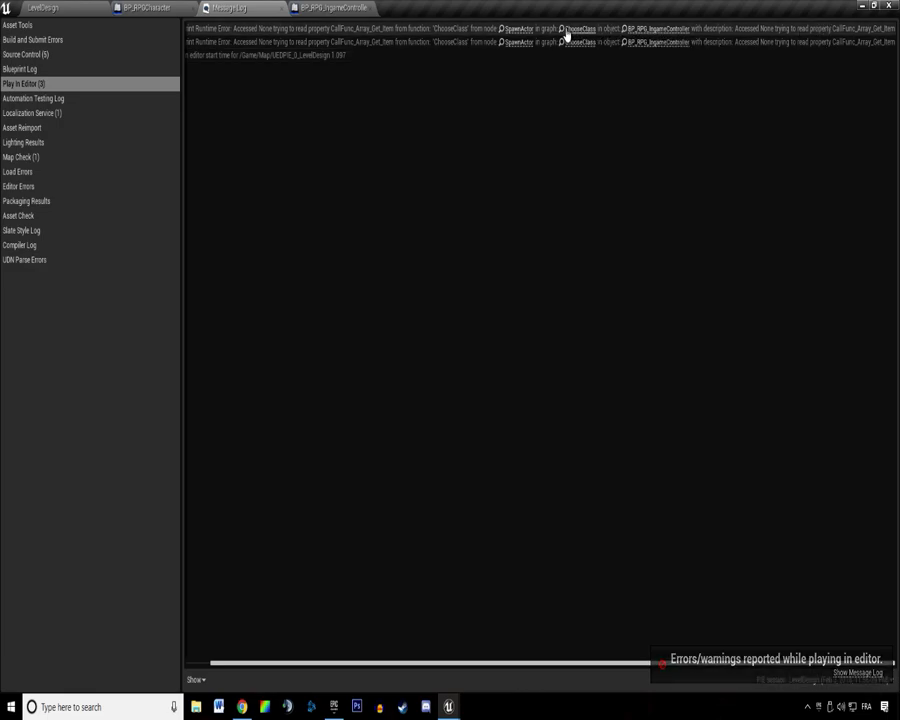
left_click(522, 41)
right_click_drag(313, 153, 597, 241)
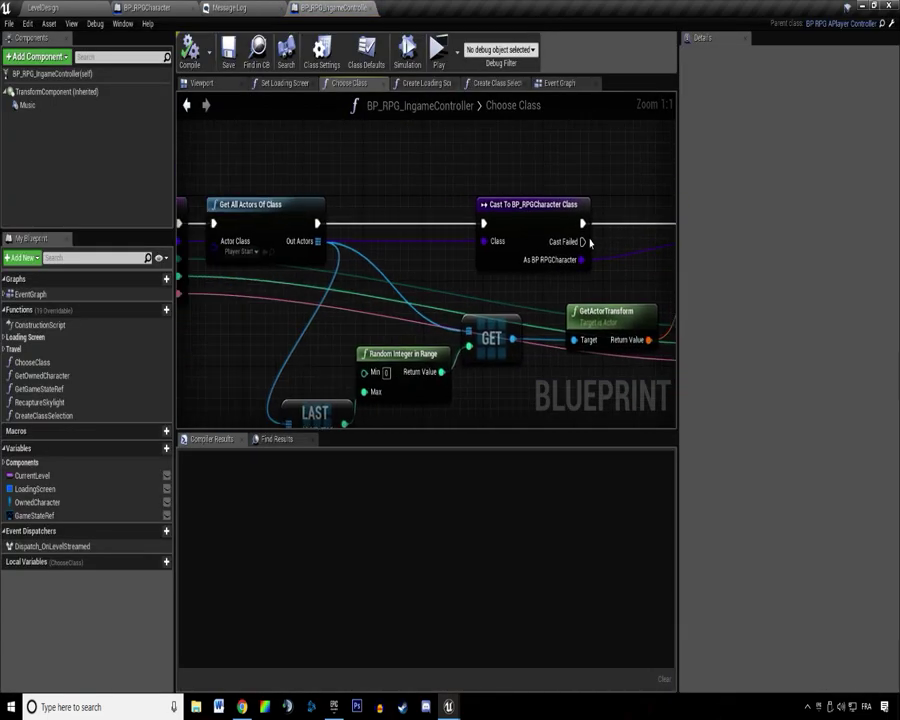
right_click_drag(427, 296, 430, 250)
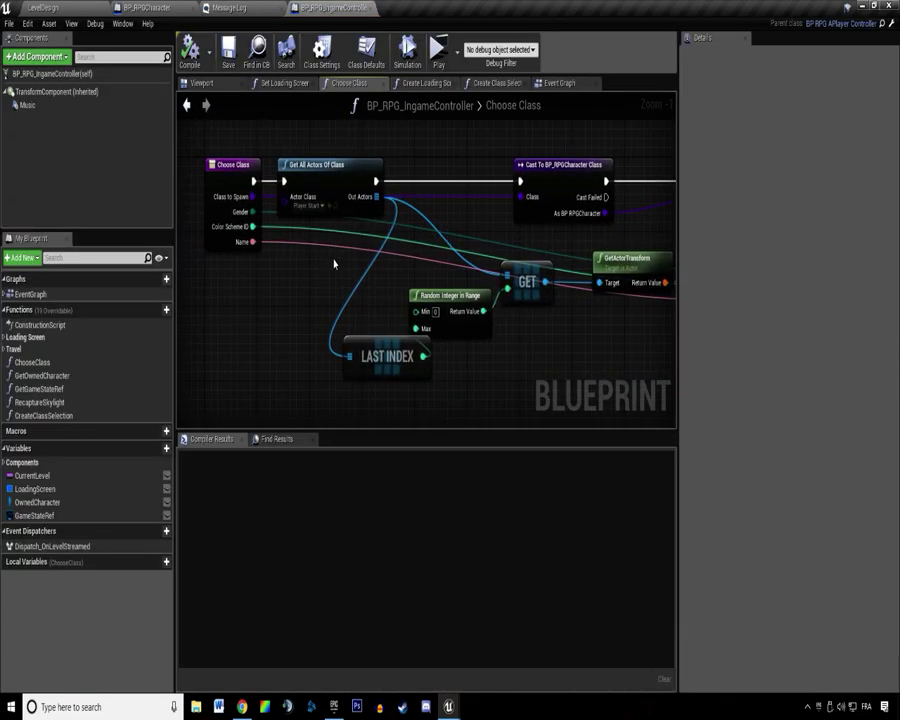
right_click_drag(398, 302, 458, 350)
Move the Choose Class and Get All Actors Of Class nodes away from the cast and add a Length node from Out Actors.
left_click(275, 221)
left_click_drag(357, 221, 213, 221, "ctrl")
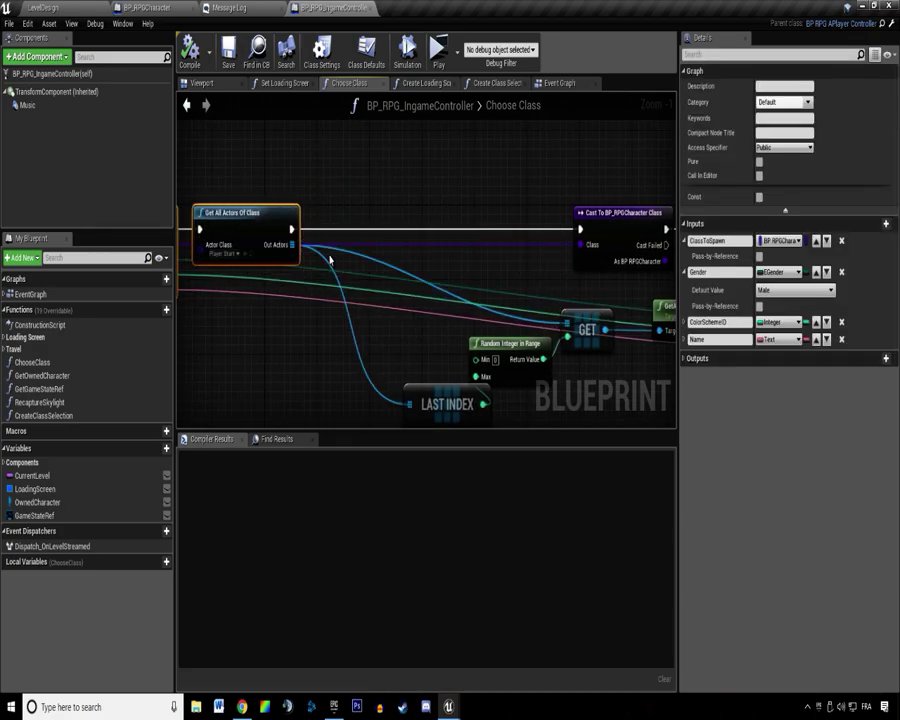
left_click(331, 257)
left_click_drag(289, 251, 408, 299)
type("length")
key("Return")
Add a Length > 0 check driving a Branch between Get All Actors Of Class and the cast, with True wired to the cast.
type(">")
left_click(444, 359)
key("b")
left_click(386, 203)
left_click_drag(292, 229, 295, 233)
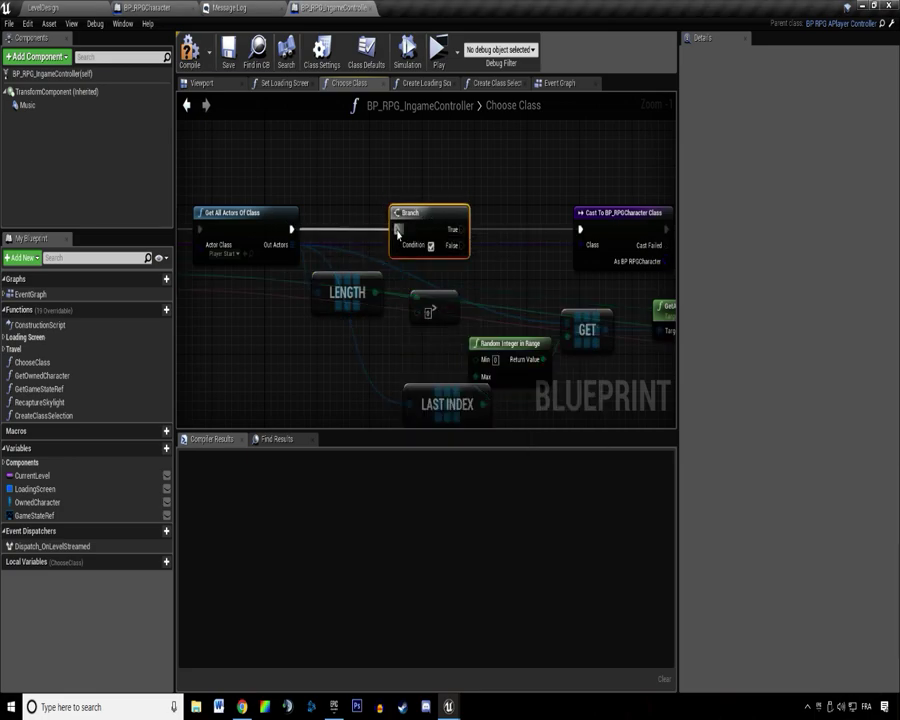
left_click_drag(467, 314, 454, 307)
left_click_drag(452, 229, 580, 229)
Play-test the level with the new Branch check in Choose Class and stop the preview.
right_click_drag(585, 233, 250, 229)
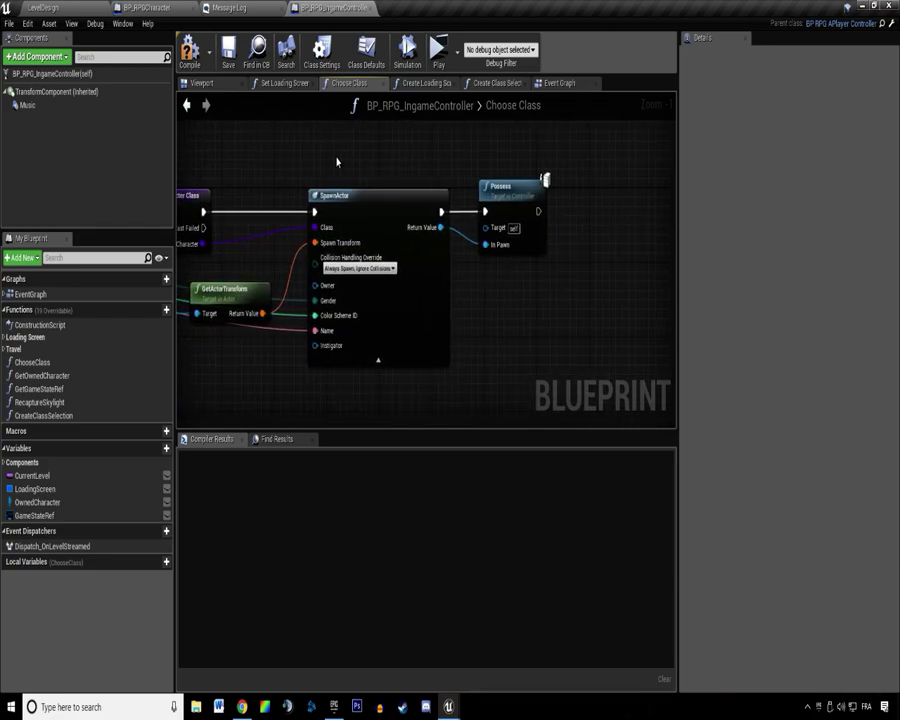
left_click(436, 46)
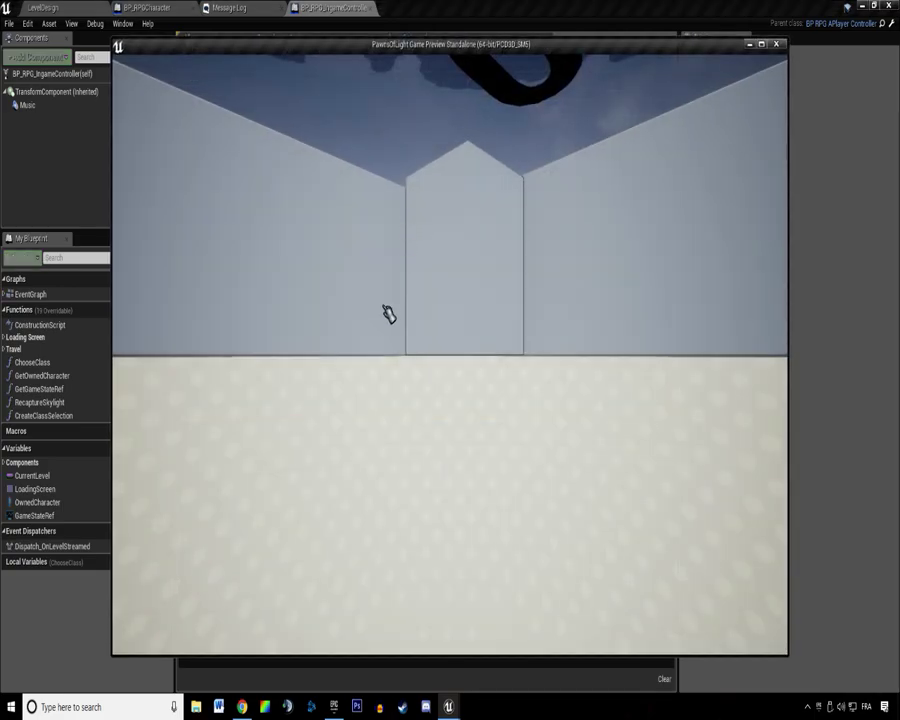
key("Escape")
Examine the Choose Class flow from Get All Actors Of Class through the Branch and cast to the spawn nodes.
right_click_drag(388, 228, 614, 237)
scroll(614, 237, "down", 1)
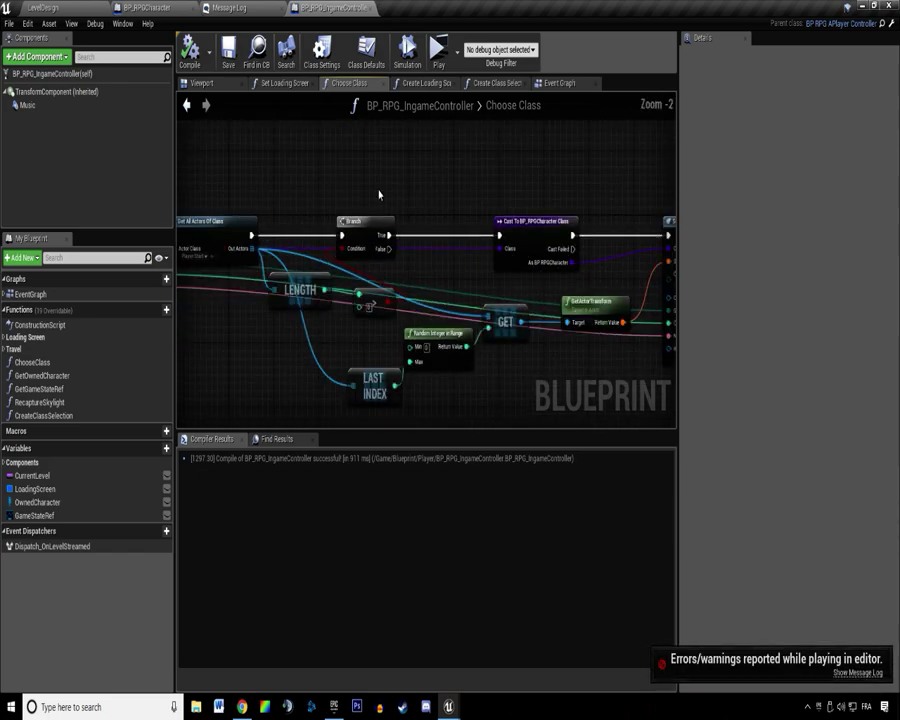
right_click_drag(328, 170, 364, 162)
right_click_drag(539, 284, 358, 322)
right_click_drag(299, 239, 553, 238)
scroll(380, 290, "up", 2)
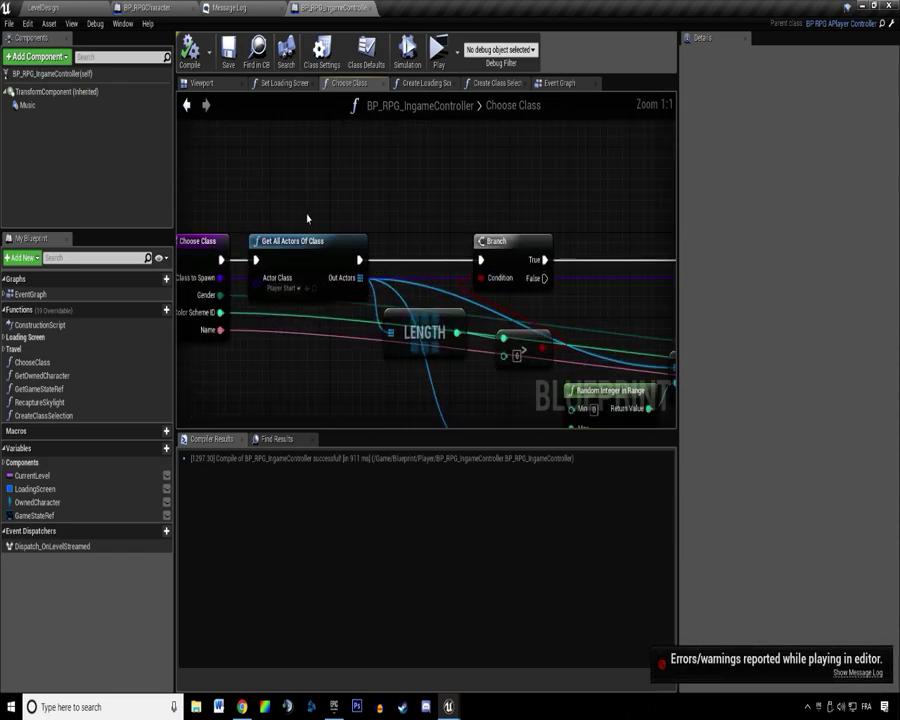
right_click_drag(320, 227, 421, 227)
left_click(276, 244)
right_click_drag(620, 270, 180, 289)
scroll(456, 289, "down", 2)
right_click_drag(426, 273, 508, 234)
right_click_drag(350, 237, 490, 229)
left_click(345, 230)
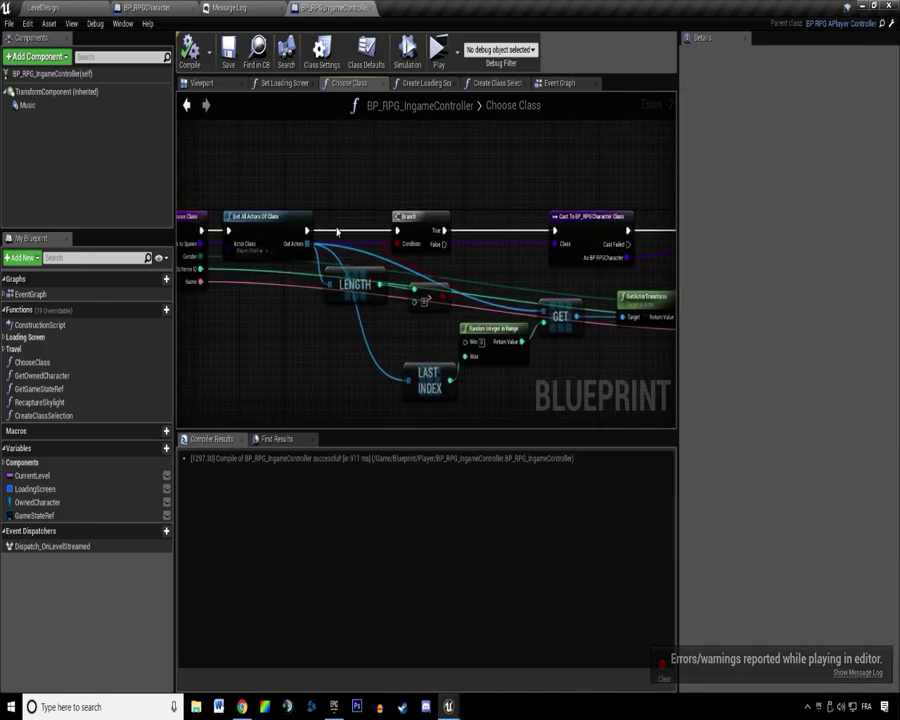
right_click_drag(305, 212, 345, 228)
Try wiring Get All Actors Of Class directly to the cast, bypassing the Branch, and reconnect it to the Branch.
left_click_drag(346, 247, 484, 251)
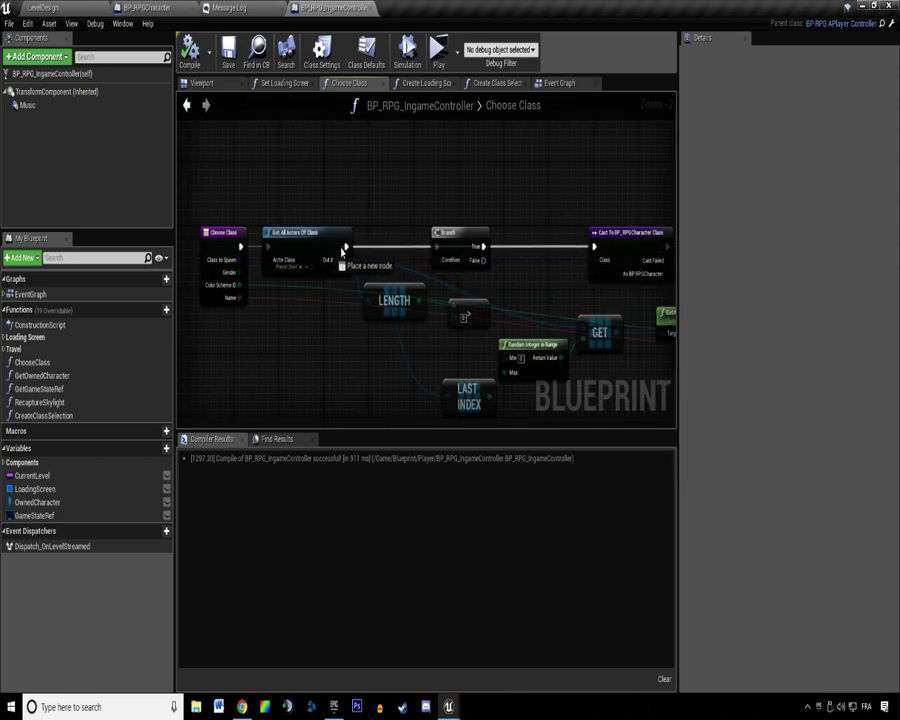
left_click_drag(351, 250, 595, 247)
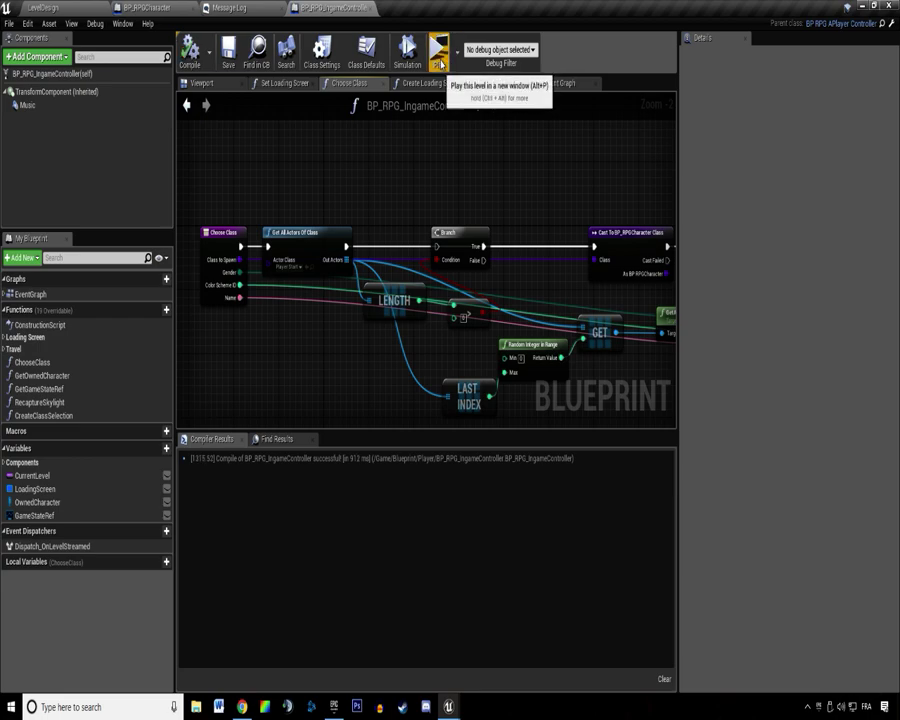
left_click_drag(344, 248, 437, 247)
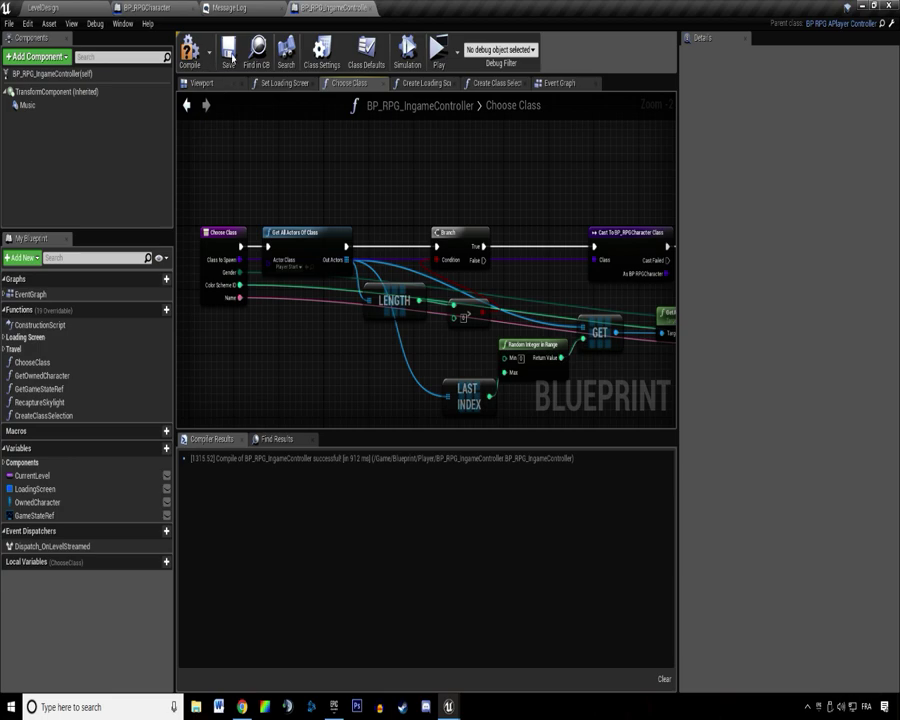
Switch to the LevelDesign level, search the placeable actors for "start", and place a Player Start on the floor.
left_click(61, 7)
left_click(26, 82)
left_click(50, 132)
type("start")
left_click_drag(40, 315, 472, 310)
Set the Player Start's location to 0, 0, 0 and save the level.
left_click(95, 82)
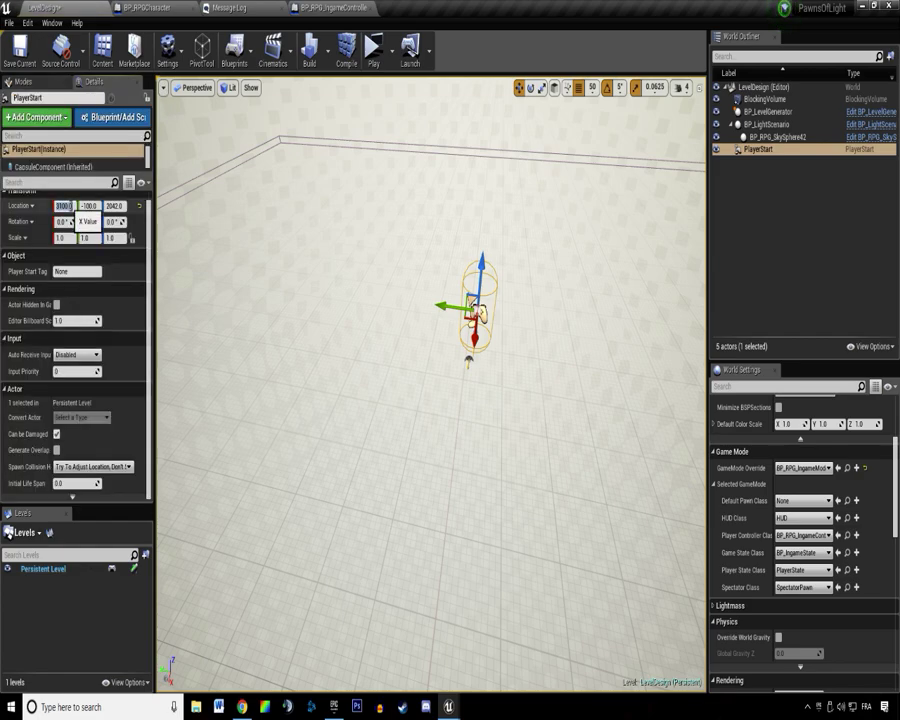
type("0")
key("Tab")
type("0")
key("Tab")
type("0")
key("Return")
left_click(19, 52)
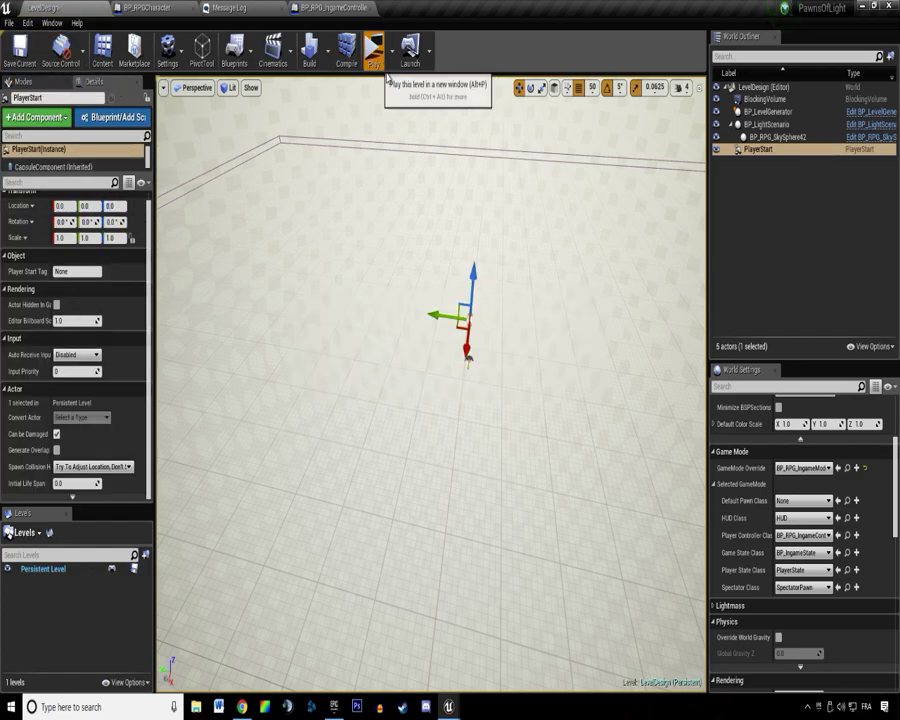
Play-test the level with the relocated Player Start, zoom the camera out and in over the dungeon, and stop the preview.
left_click(383, 66)
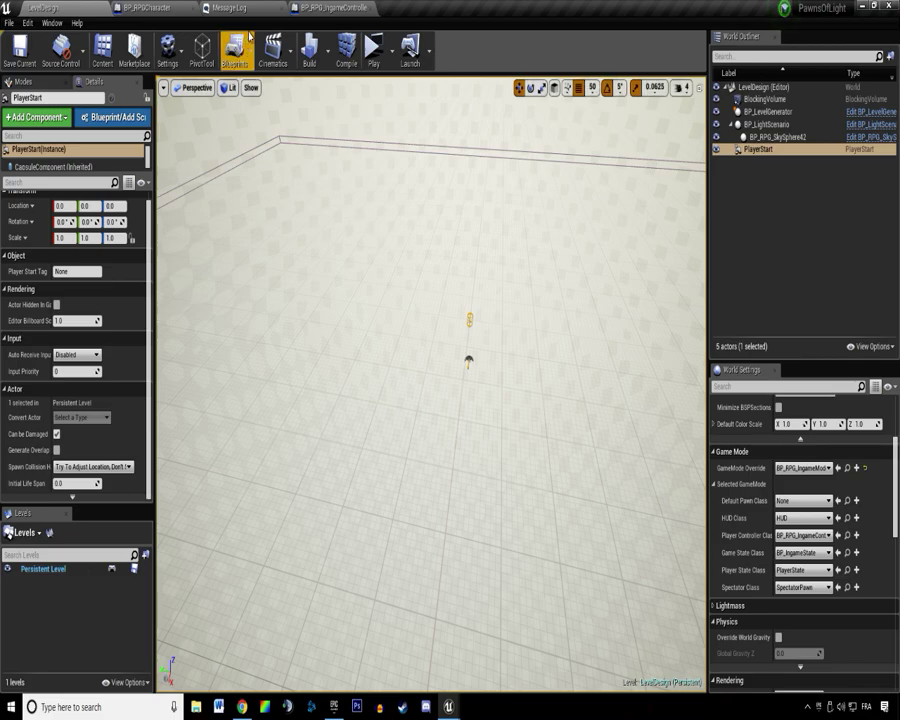
left_click(373, 55)
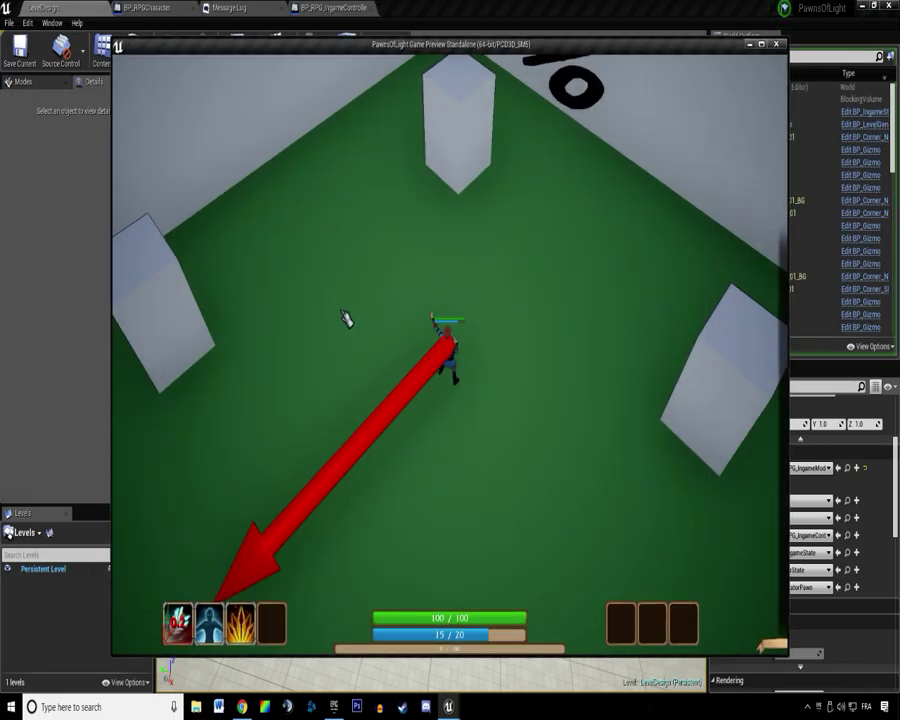
key("2")
scroll(391, 543, "down", 6)
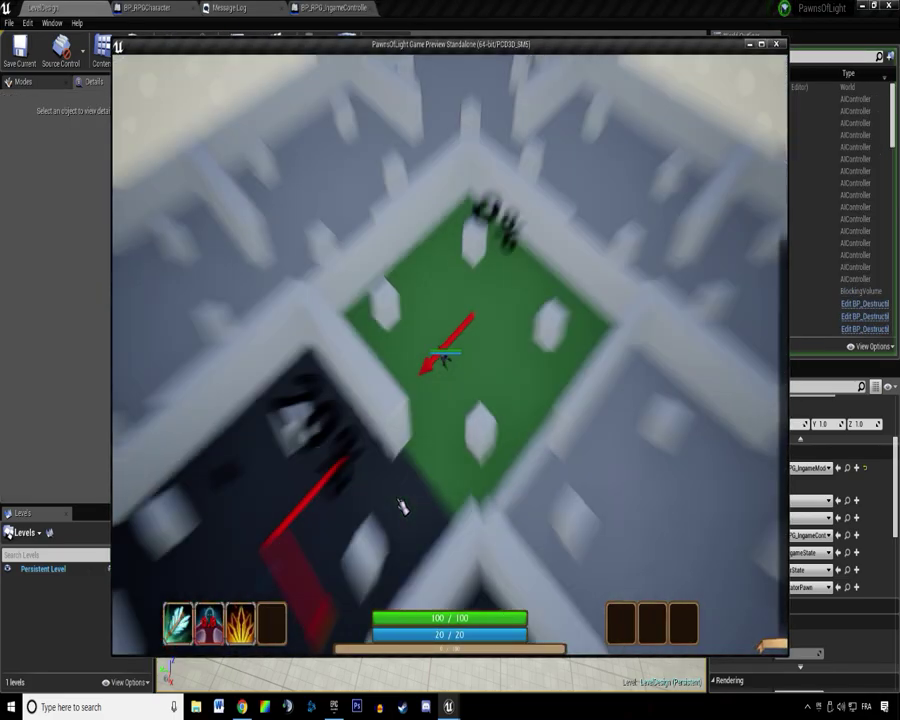
scroll(401, 507, "up", 5)
key("Escape")
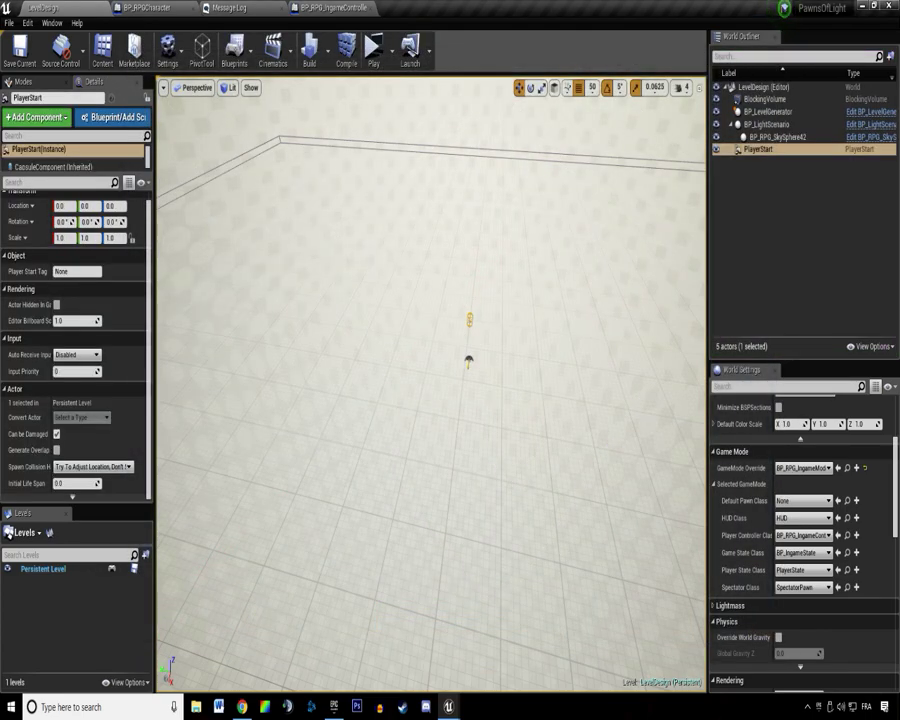
Open the Content Browser and show the contents of the DiabloDungeonGenerator folder.
left_click(102, 50)
left_click(506, 328)
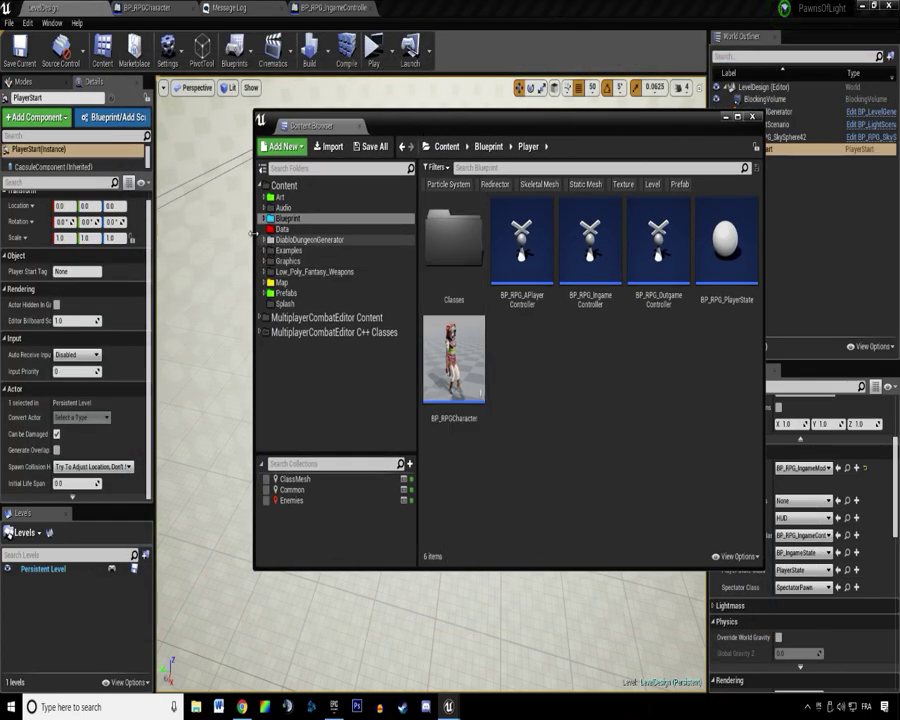
left_click(305, 240)
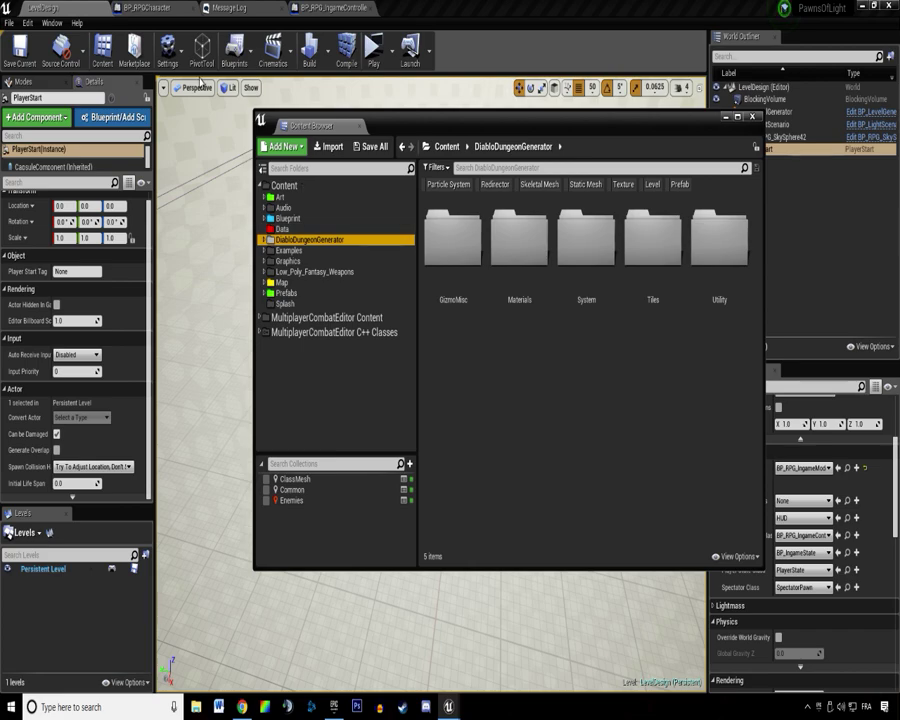
Open the BP_Tile blueprint from the DiabloDungeonGenerator Tiles folder and show its 3D viewport.
left_click(505, 352)
double_click(668, 288)
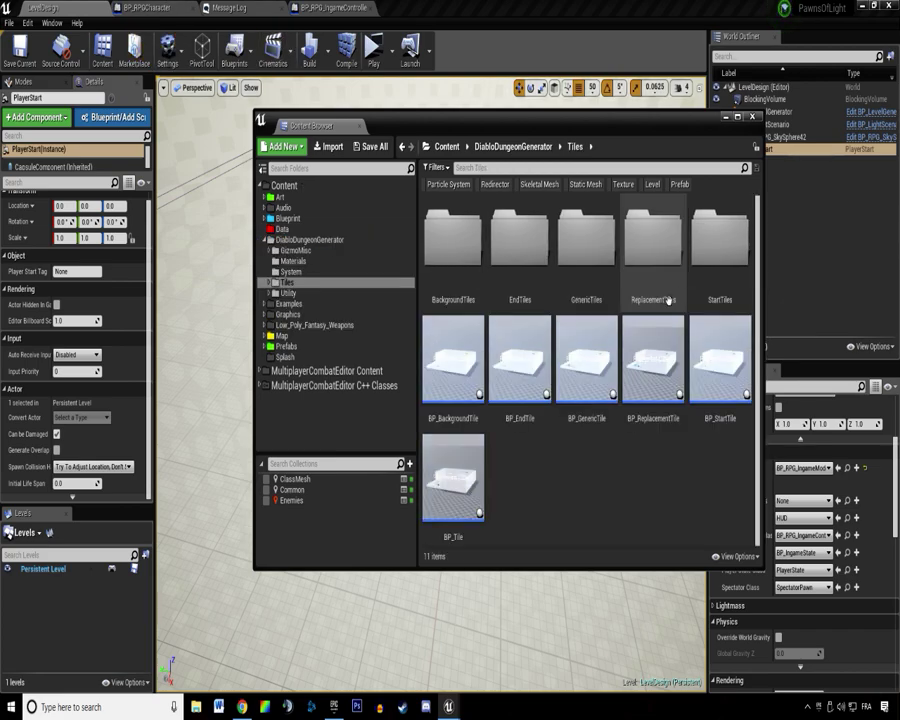
double_click(458, 485)
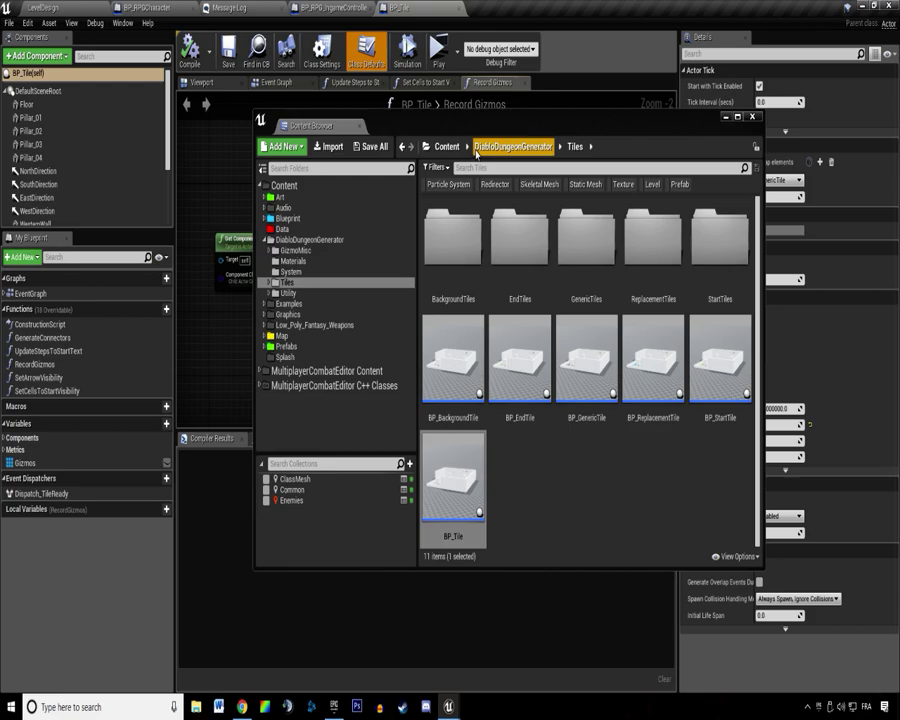
left_click_drag(476, 121, 899, 127)
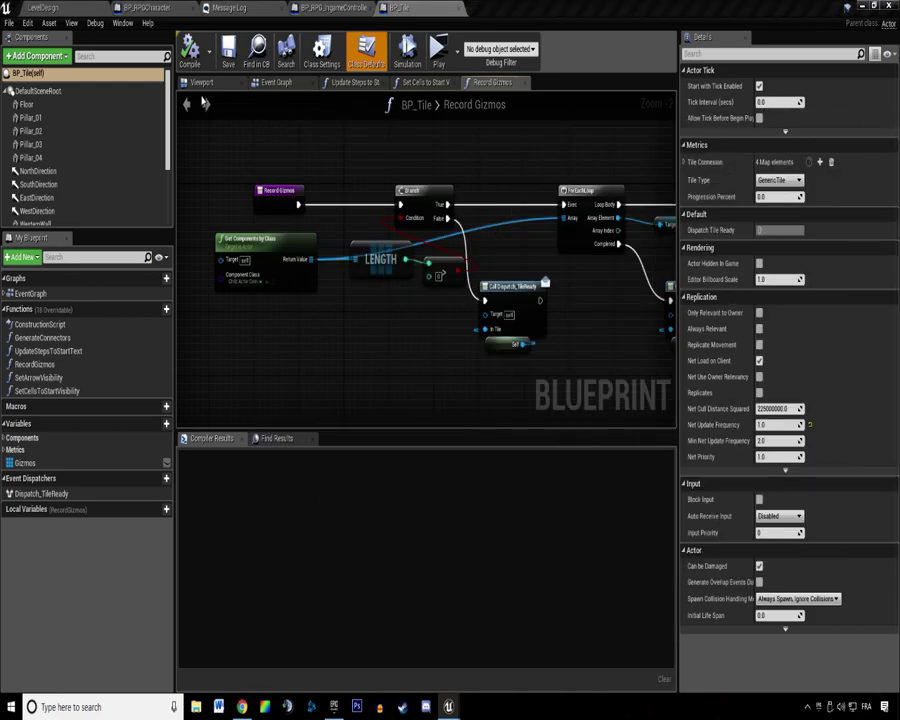
left_click(204, 84)
Examine the floor, pillar and wall components of BP_Tile from several angles.
right_click_drag(400, 240, 420, 225)
right_click(476, 385)
left_click(265, 172)
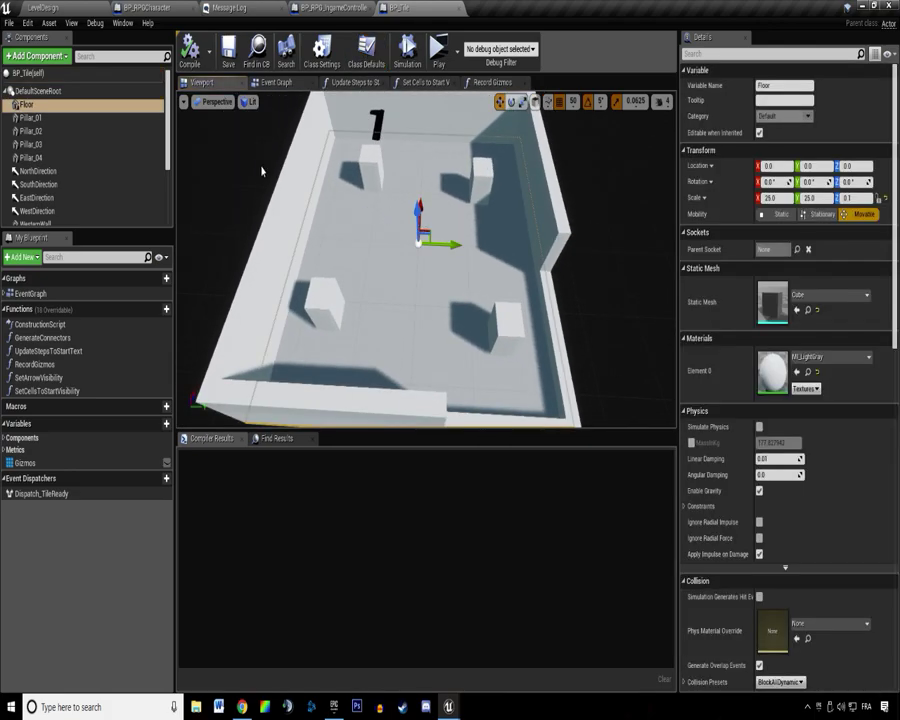
left_click(30, 131)
left_click(30, 157)
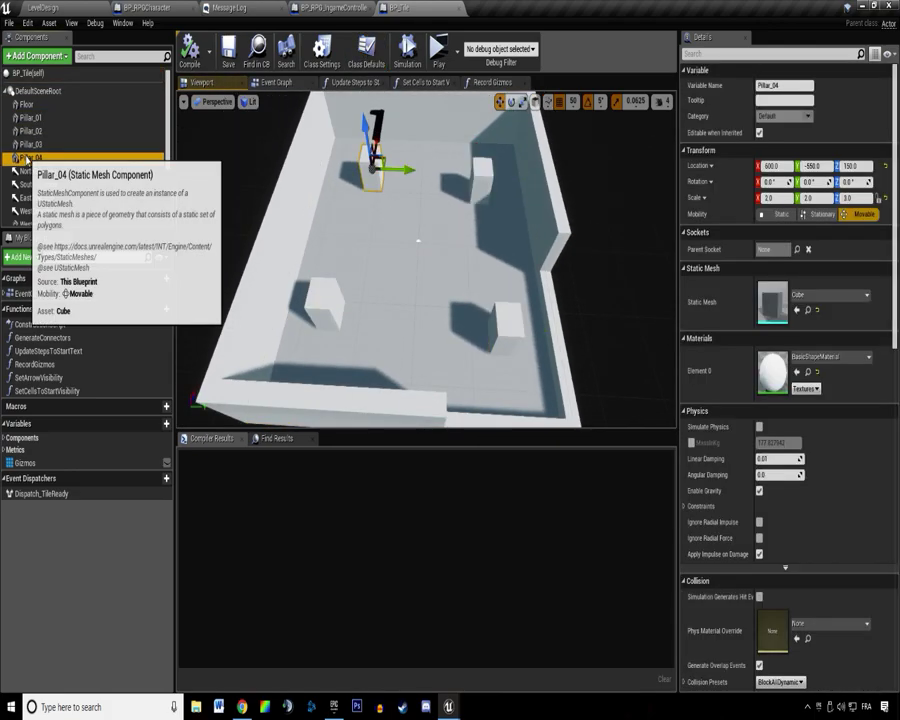
scroll(456, 229, "up", 1)
left_click(456, 229)
scroll(338, 221, "down", 2)
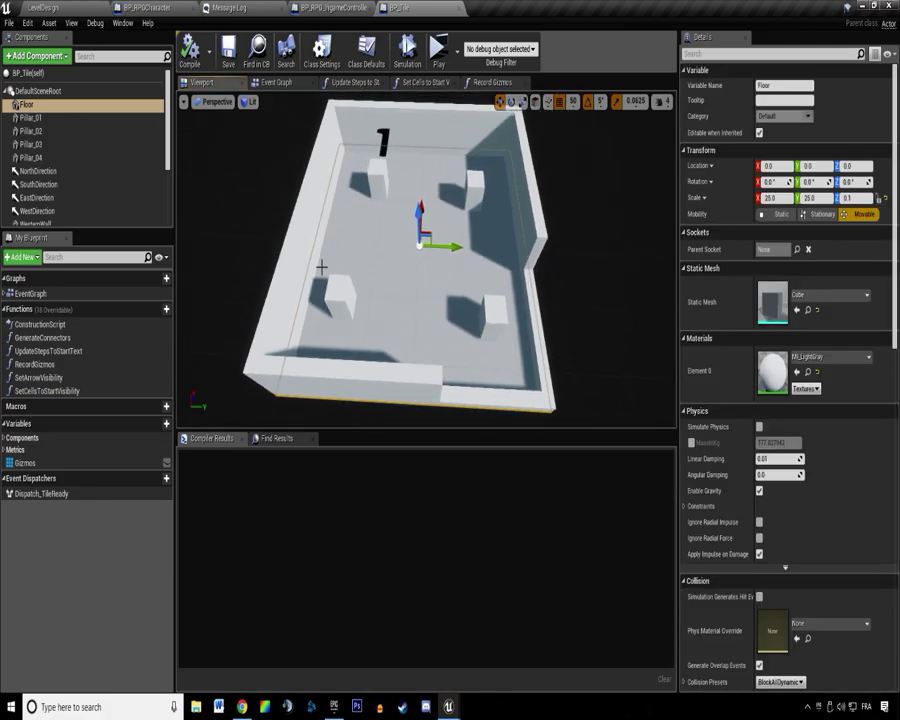
right_click_drag(574, 153, 482, 155)
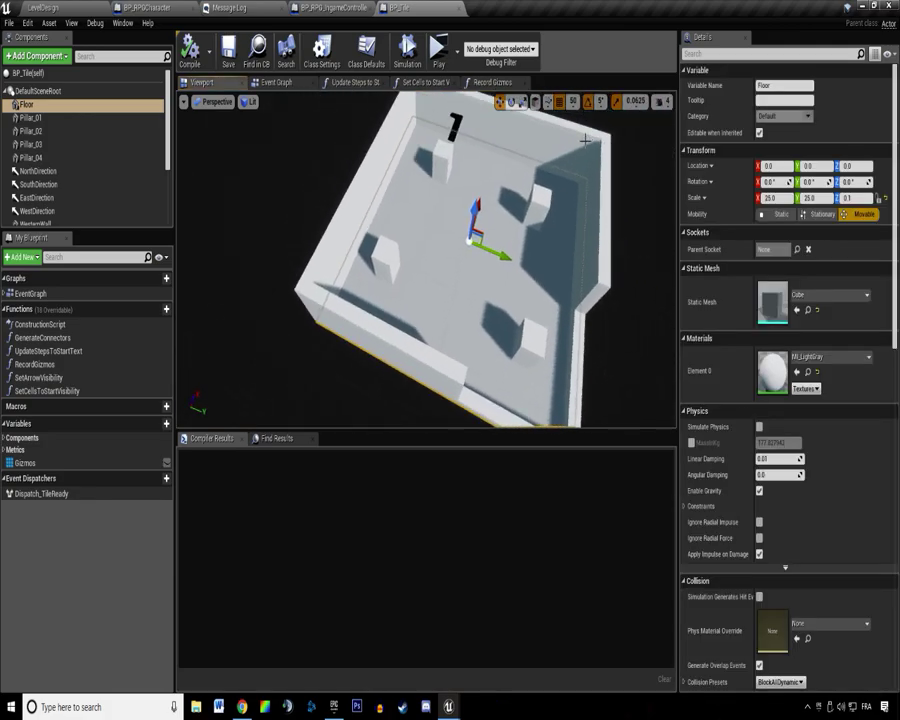
scroll(578, 141, "up", 4)
right_click_drag(571, 141, 590, 128)
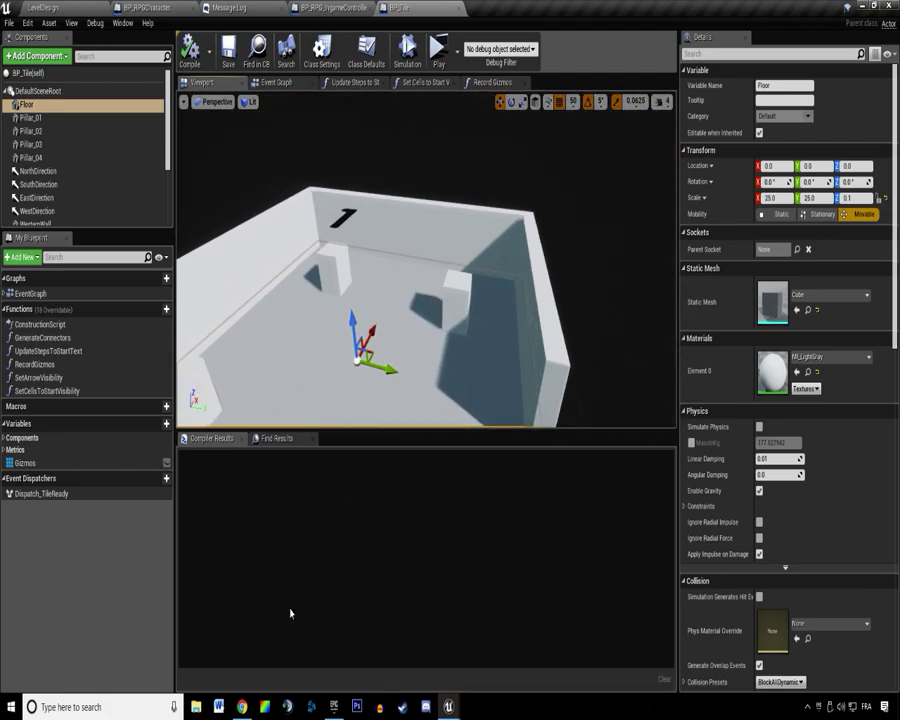
key("Escape")
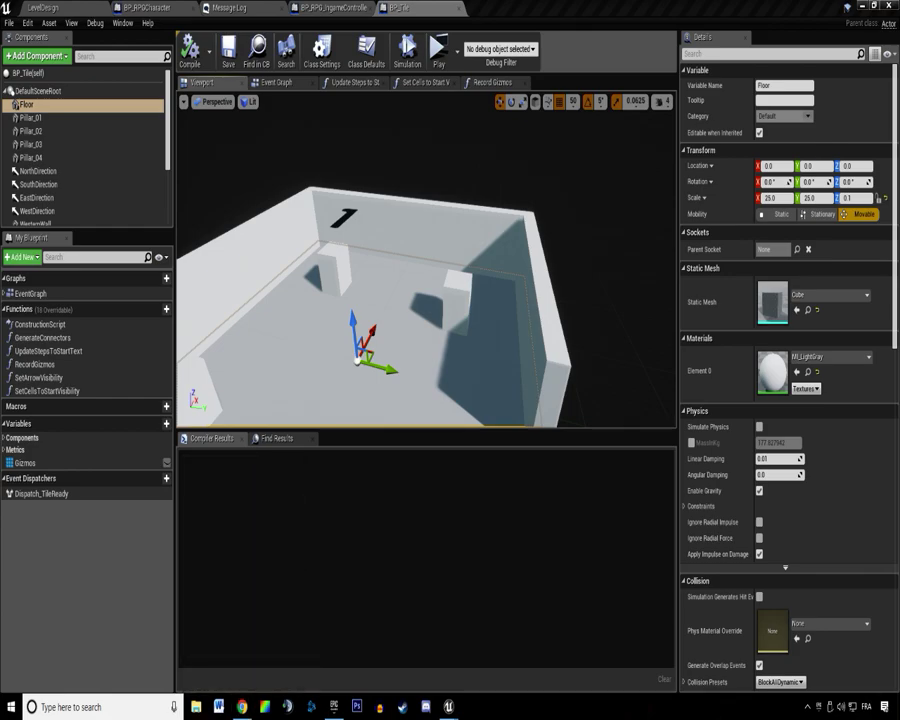
Switch to the web browser, read through the Prefab Tool forum post's feature images, and return to the Unreal Editor.
left_click_drag(899, 104, 430, 1)
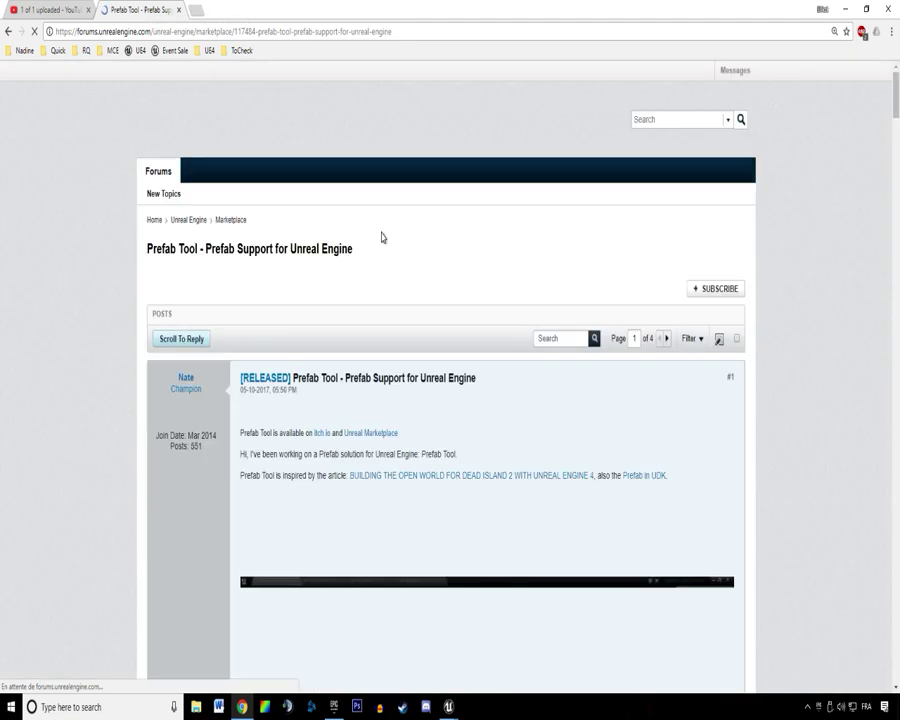
scroll(365, 233, "down", 3)
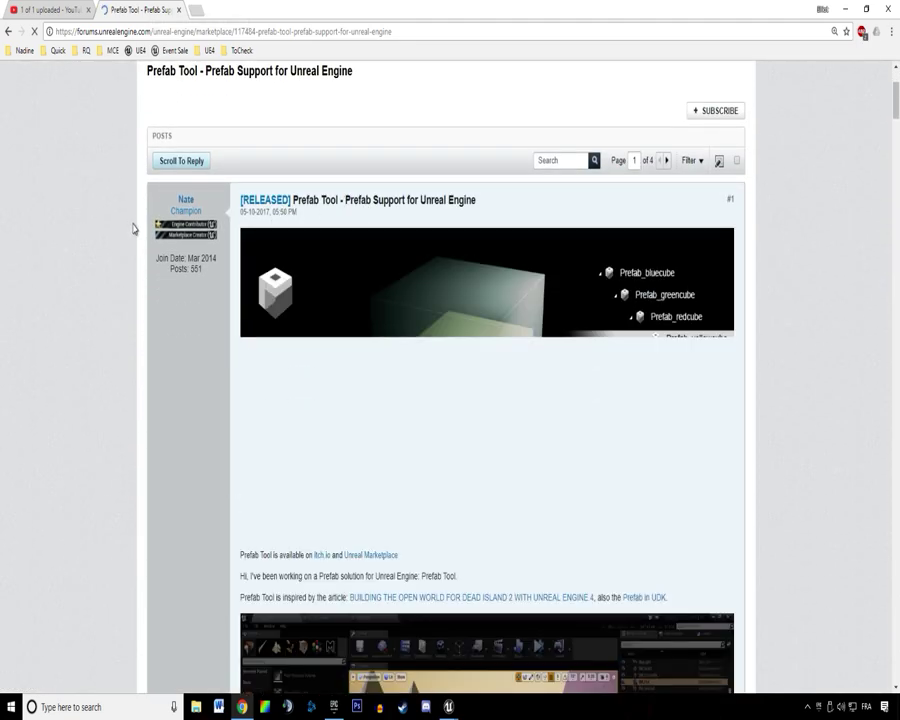
scroll(136, 250, "down", 3)
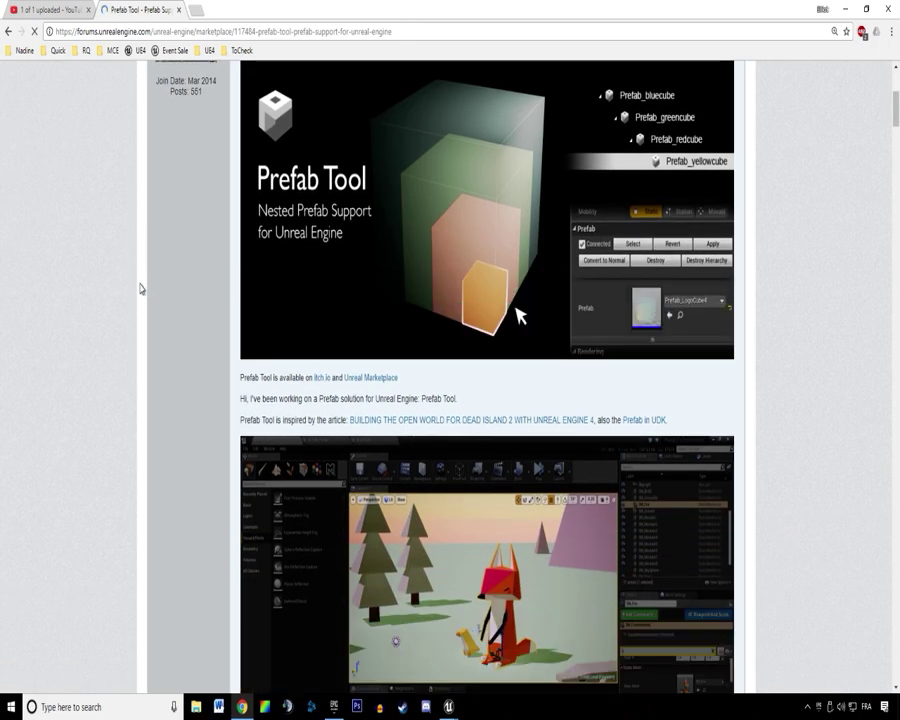
scroll(100, 275, "down", 3)
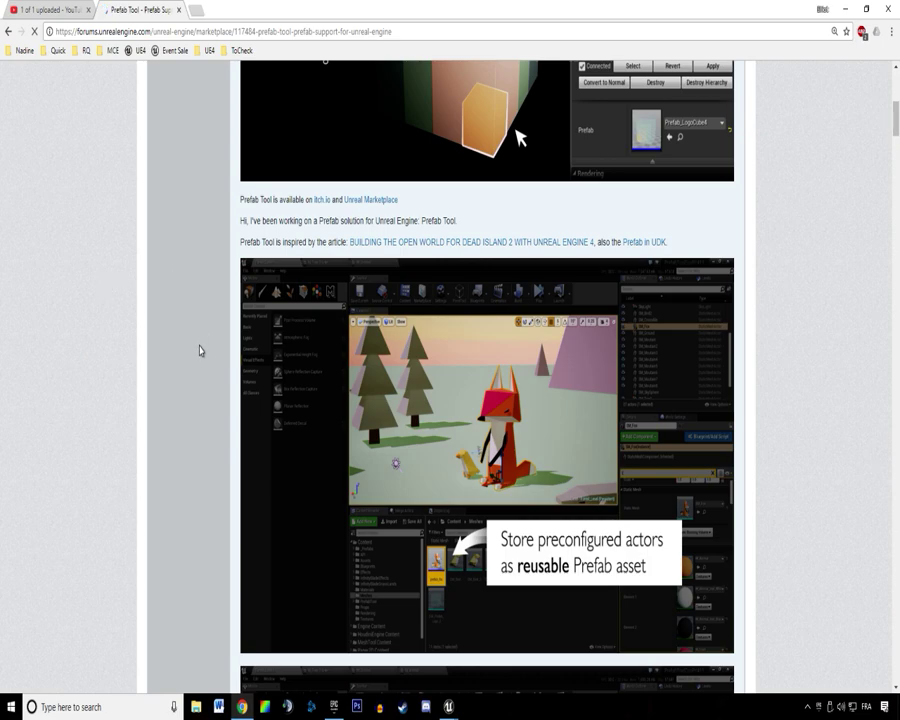
scroll(197, 360, "down", 9)
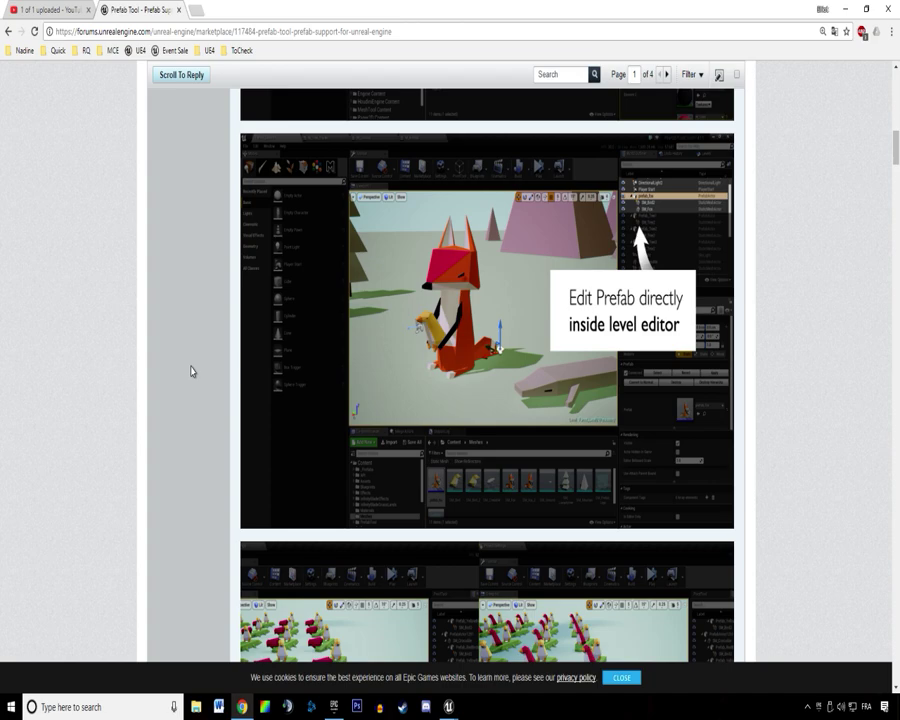
scroll(197, 383, "down", 12)
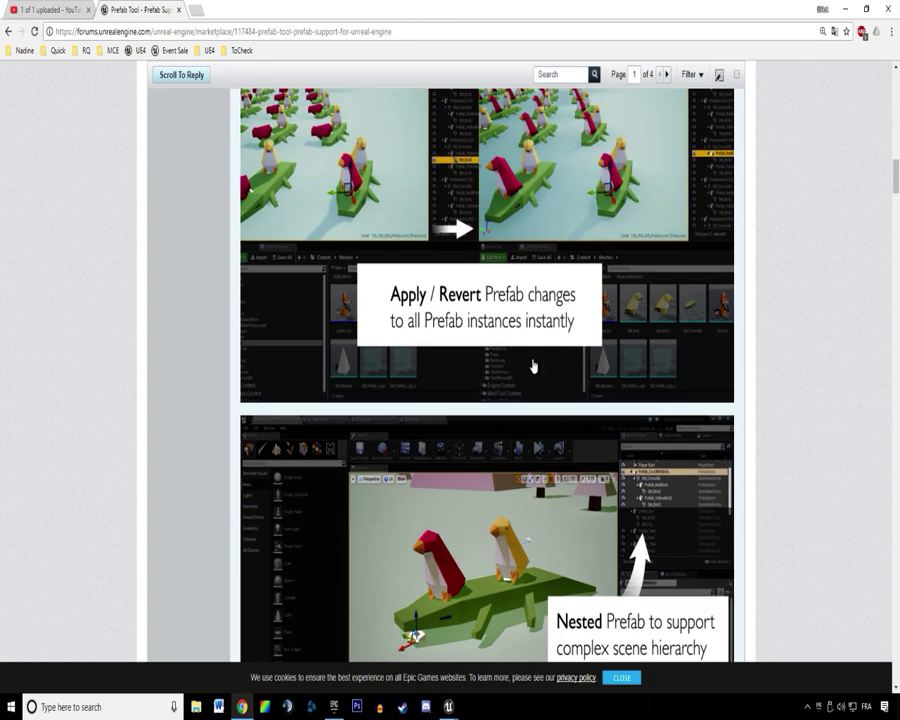
scroll(450, 380, "down", 11)
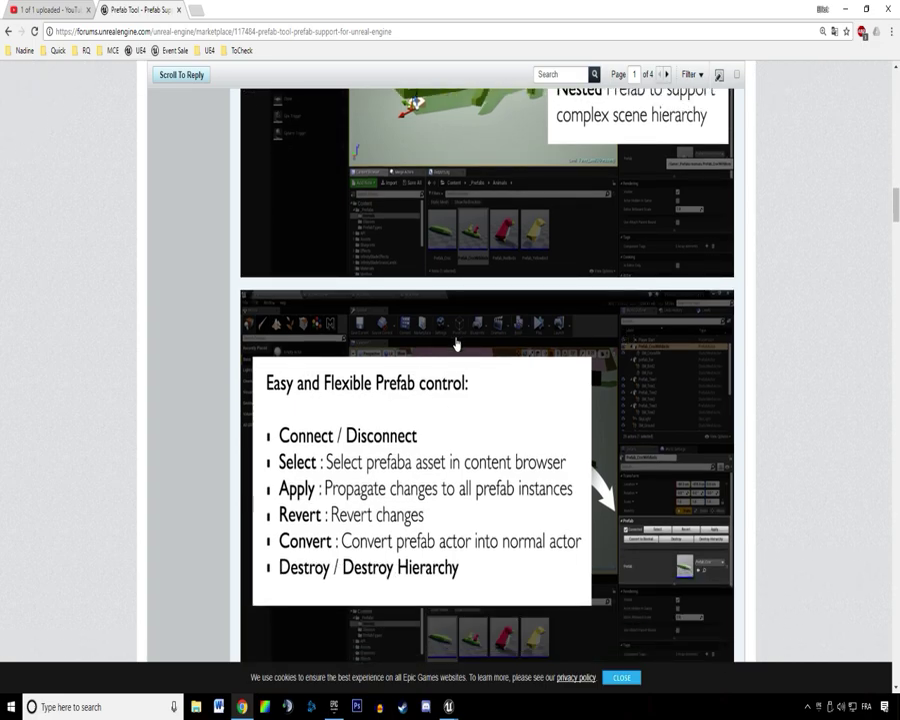
scroll(229, 355, "down", 6)
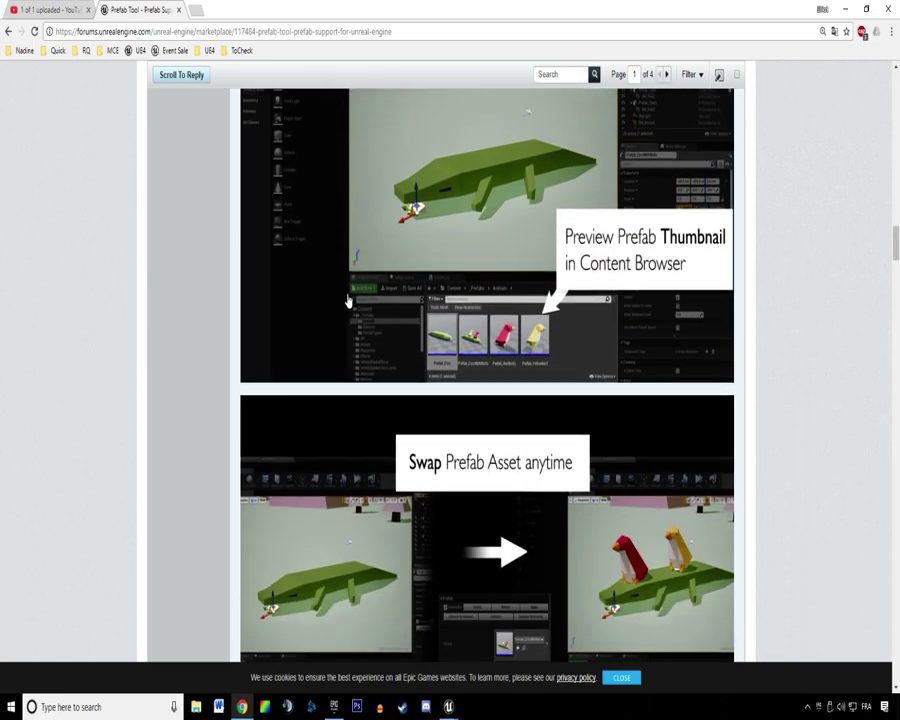
scroll(171, 361, "down", 3)
scroll(342, 292, "up", 20)
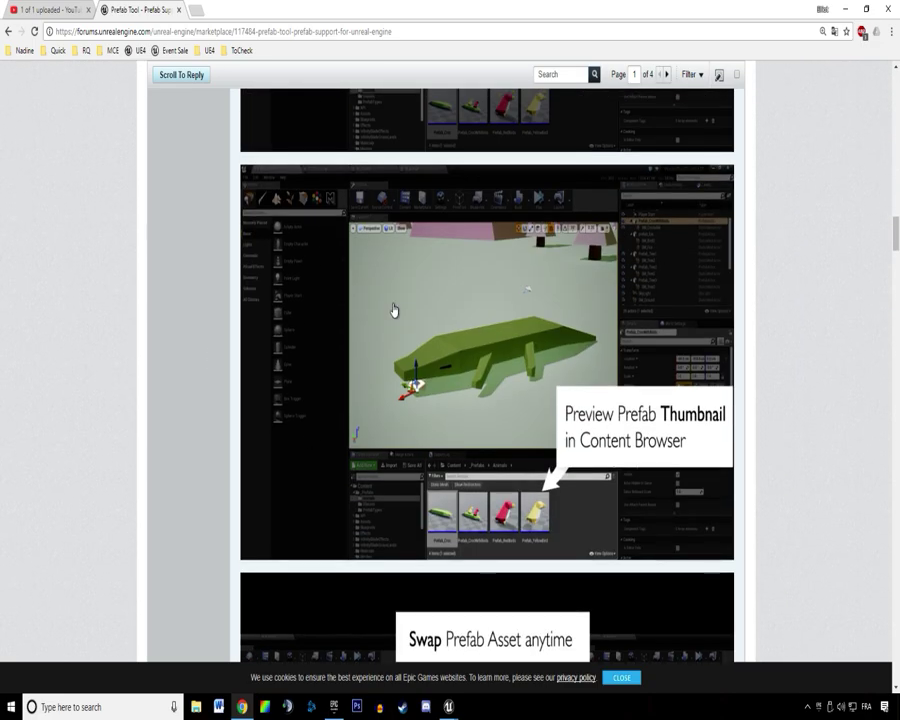
scroll(168, 339, "up", 15)
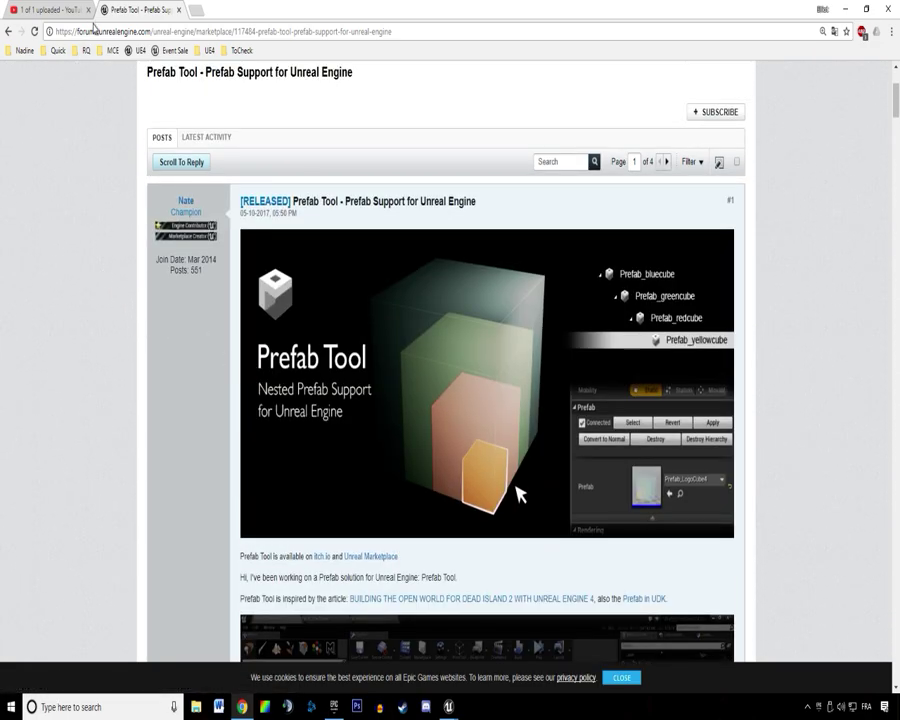
left_click(62, 15)
left_click(846, 8)
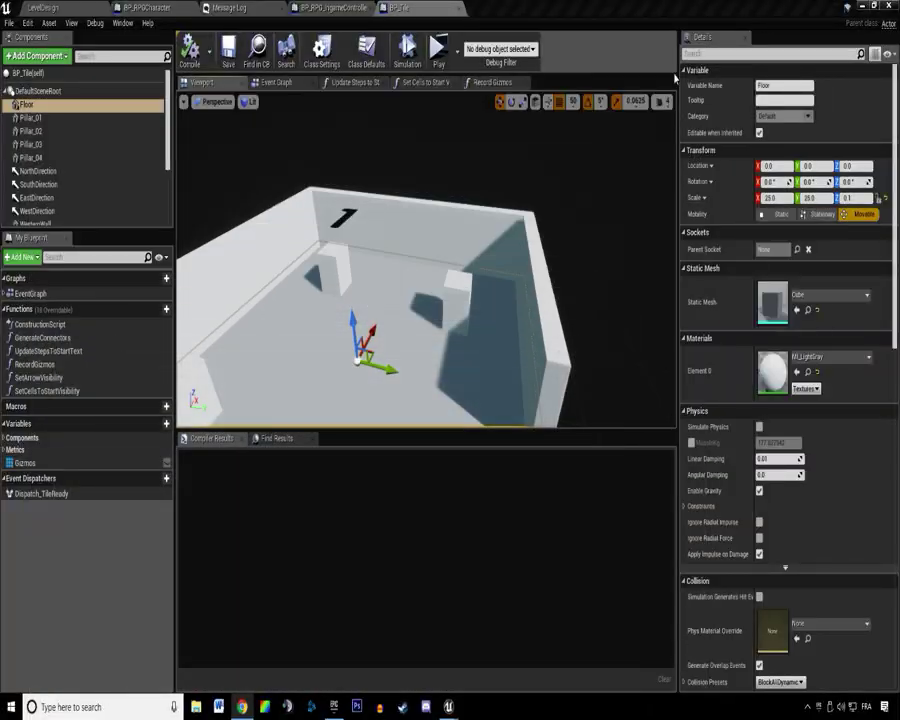
Inspect the BP_Tile room layout around its walls and pillars, briefly checking its event graph and the LevelDesign level.
left_click_drag(374, 223, 344, 229)
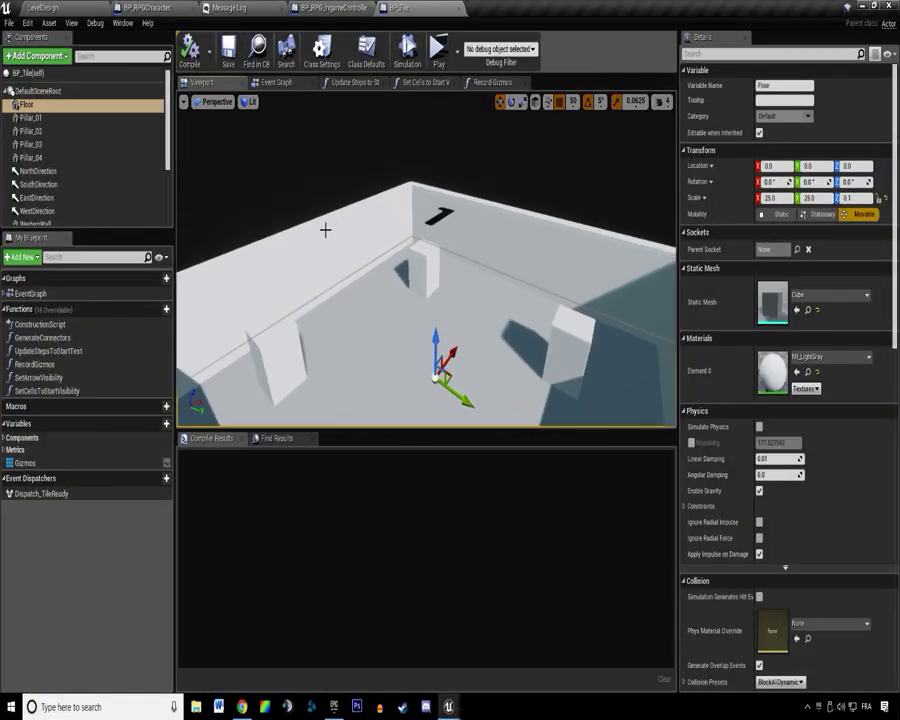
right_click_drag(346, 222, 355, 231)
key("s")
key("w")
scroll(508, 217, "up", 3)
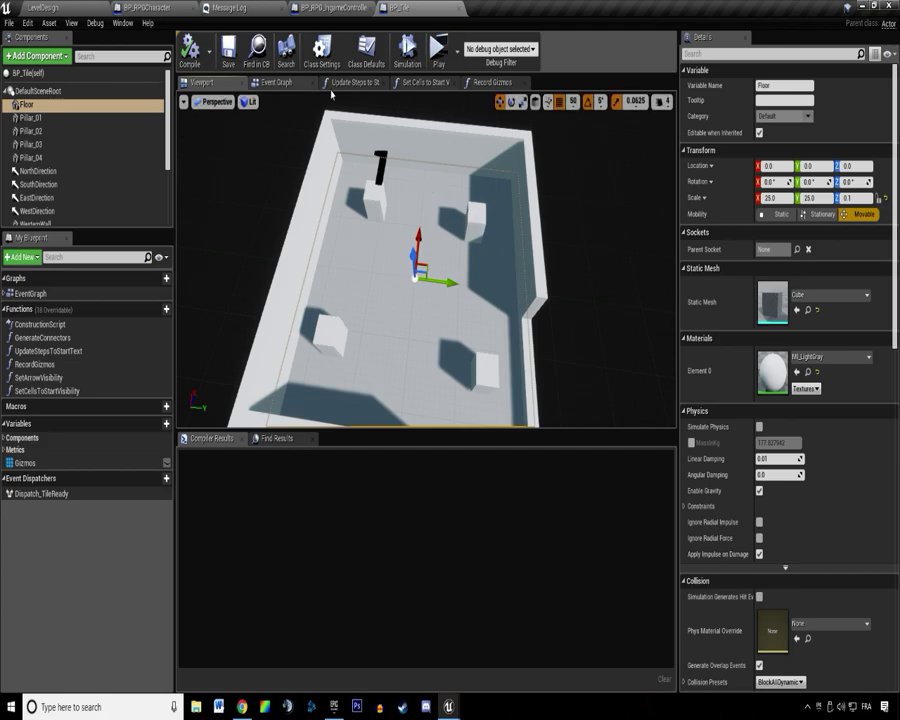
left_click(279, 84)
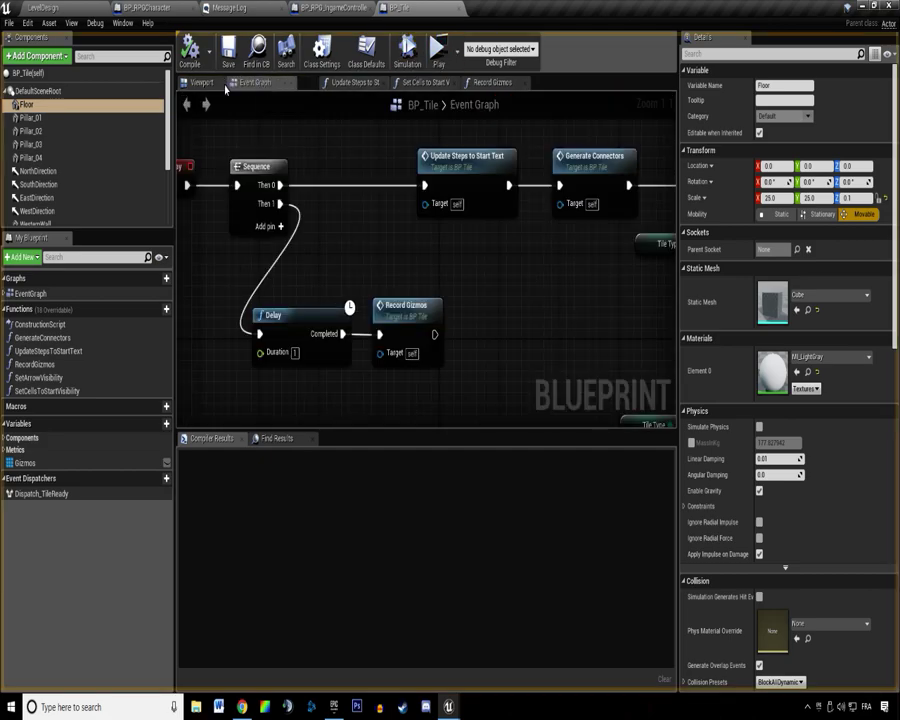
left_click(190, 80)
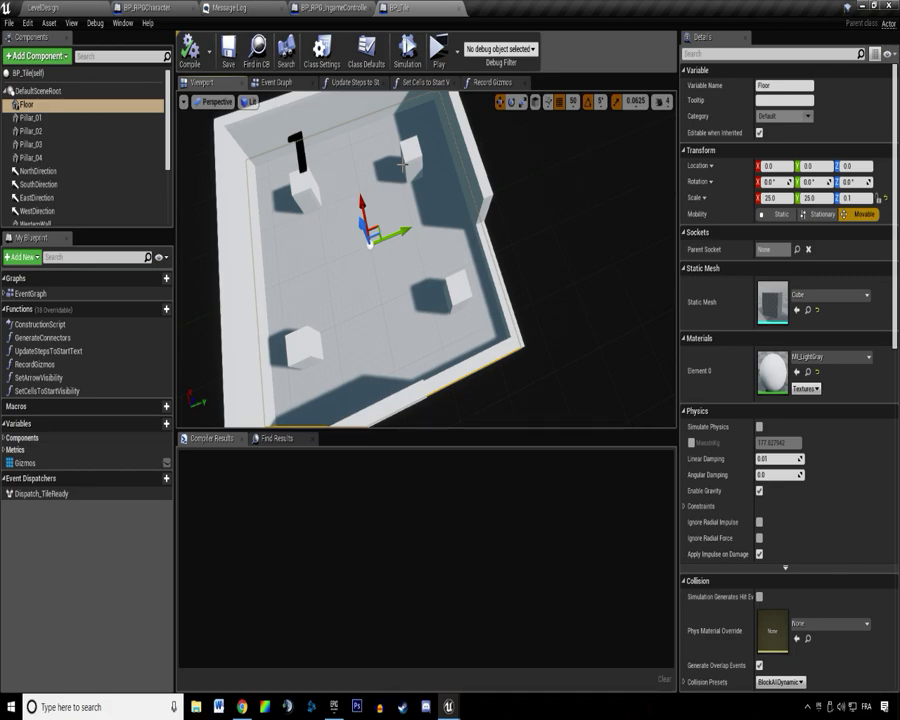
left_click_drag(432, 140, 318, 246)
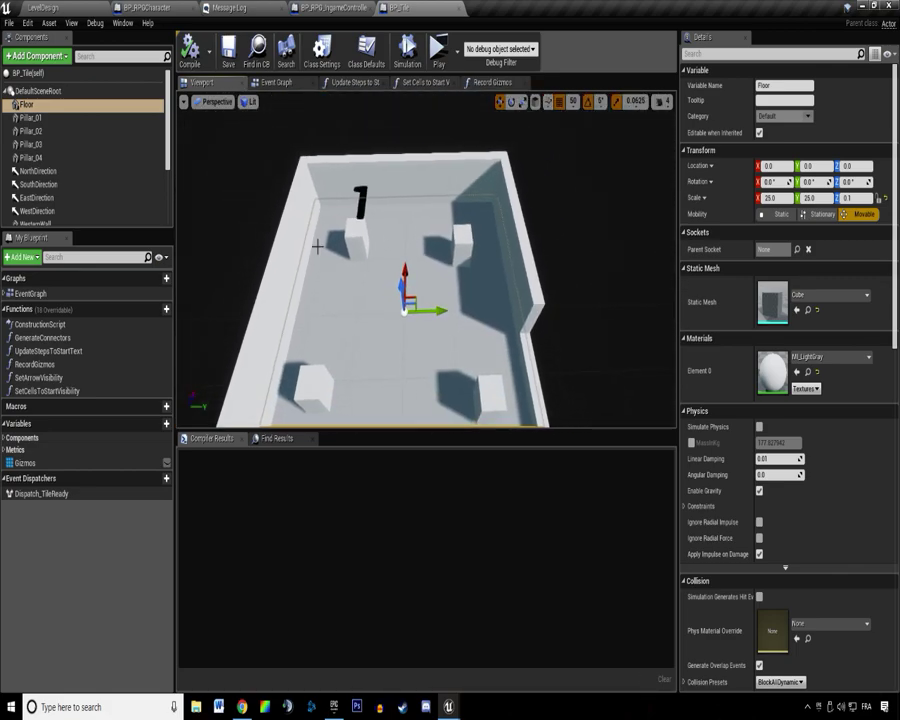
left_click(56, 8)
mouse_move(365, 225)
right_mouse_down()
mouse_move(300, 200)
mouse_move(370, 245)
mouse_move(378, 240)
right_mouse_up()
left_click(400, 7)
left_click_drag(366, 259, 333, 156)
left_click_drag(364, 221, 344, 168)
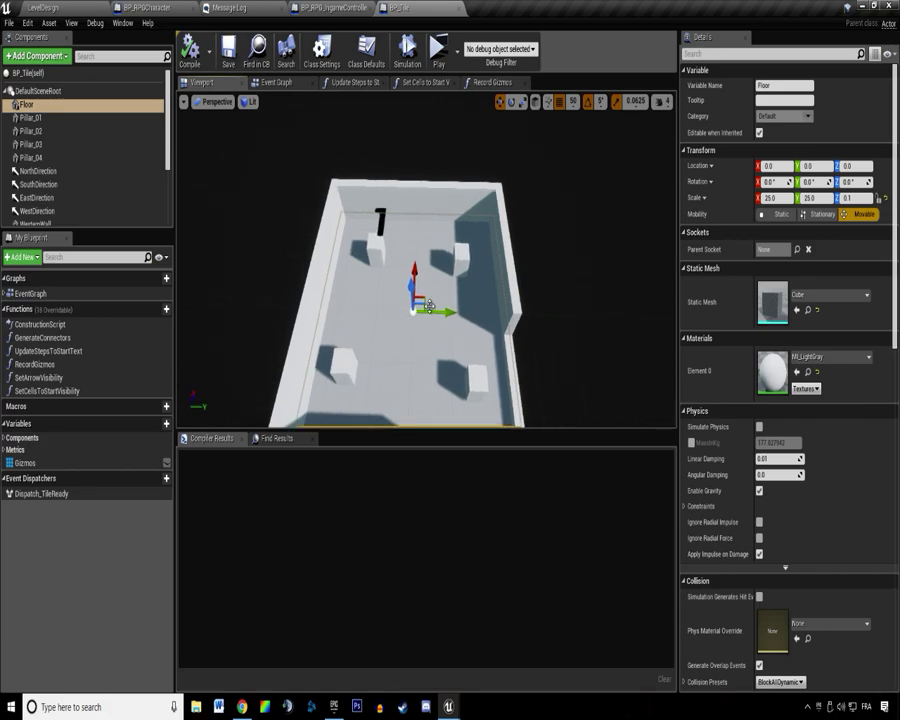
left_click_drag(420, 316, 294, 150)
Switch to the LevelDesign level and bring the Content Browser window fully into view over the viewport.
left_click(44, 7)
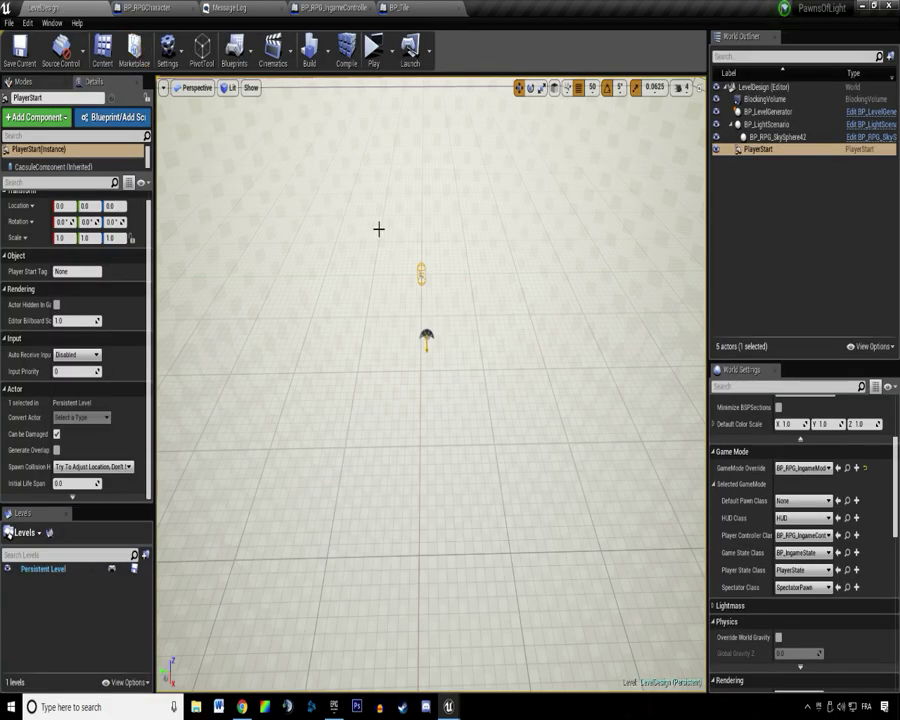
scroll(422, 237, "up", 1)
left_click_drag(899, 128, 679, 132)
right_click_drag(372, 263, 308, 366)
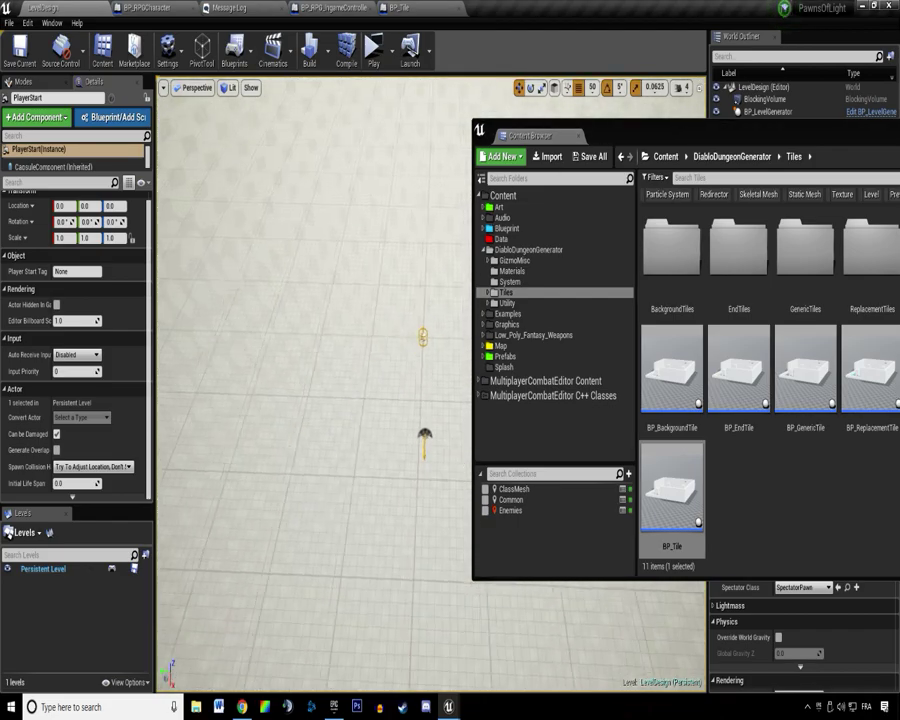
left_click_drag(560, 134, 388, 106)
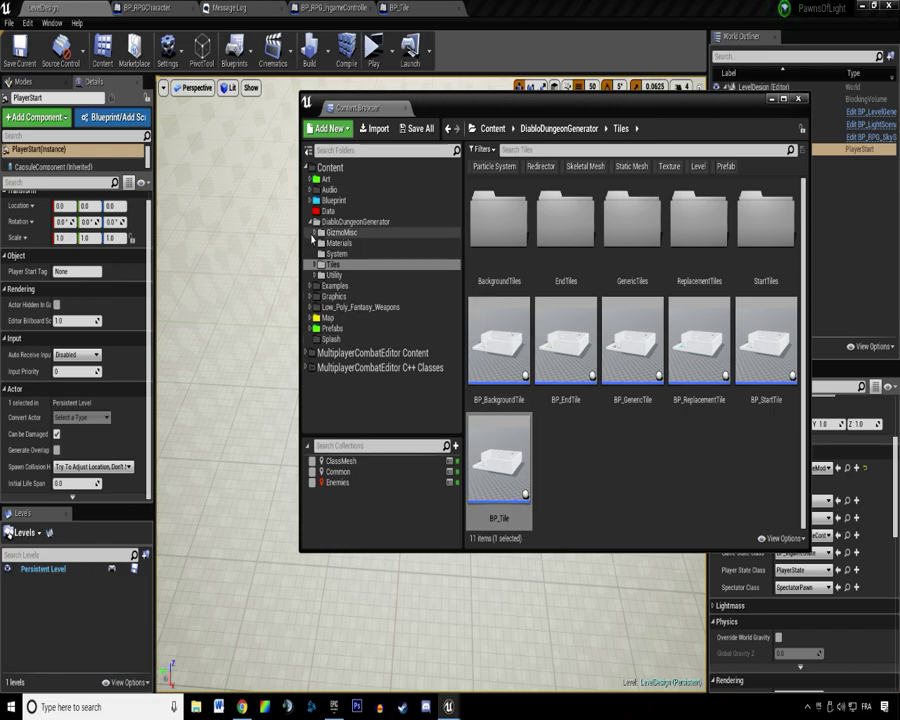
Open the Art/Environment/PolygonDungeons/Meshes/Environments/Floors folder and look through the floor tile meshes.
left_click(311, 221)
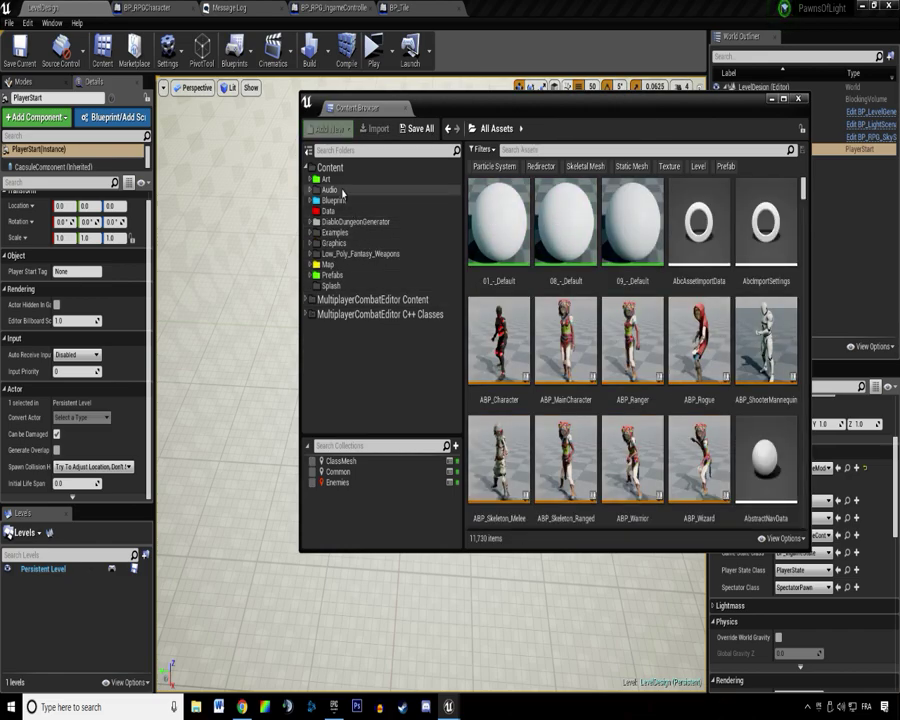
left_click(336, 179)
double_click(636, 225)
double_click(570, 258)
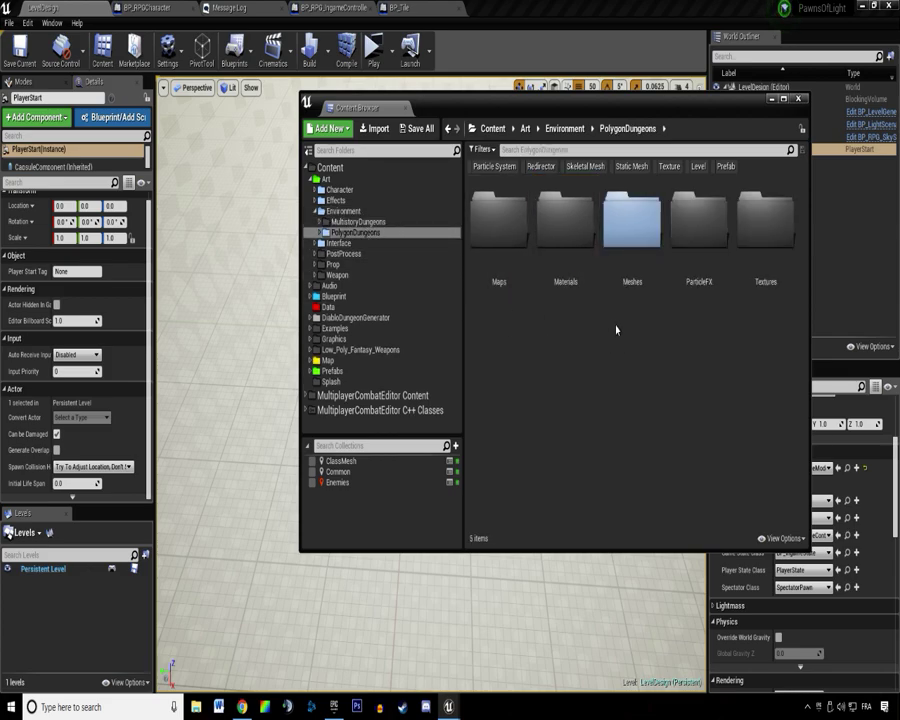
double_click(645, 282)
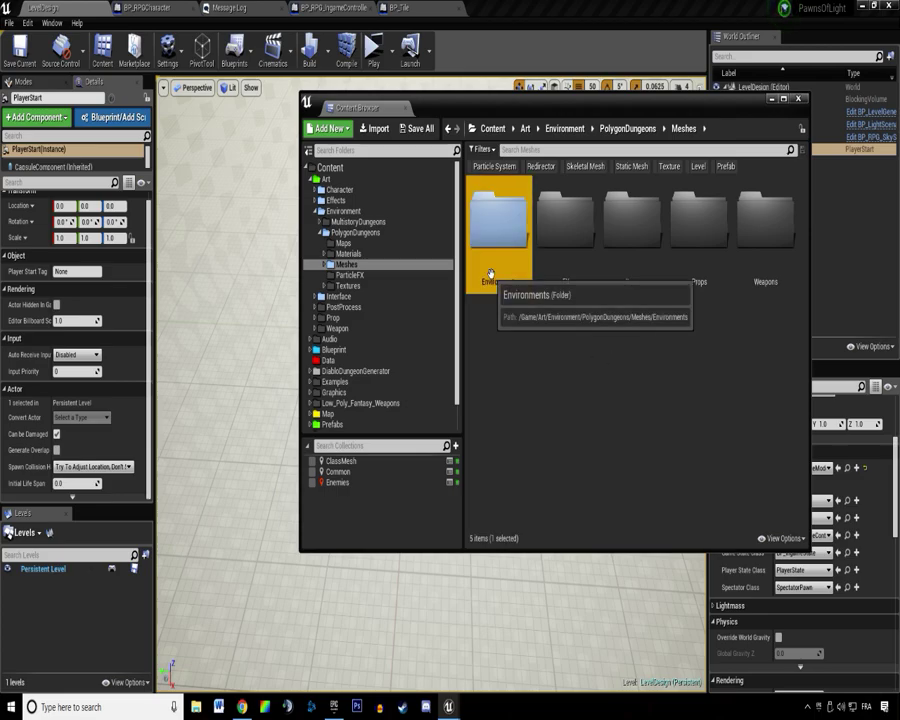
double_click(490, 272)
double_click(567, 222)
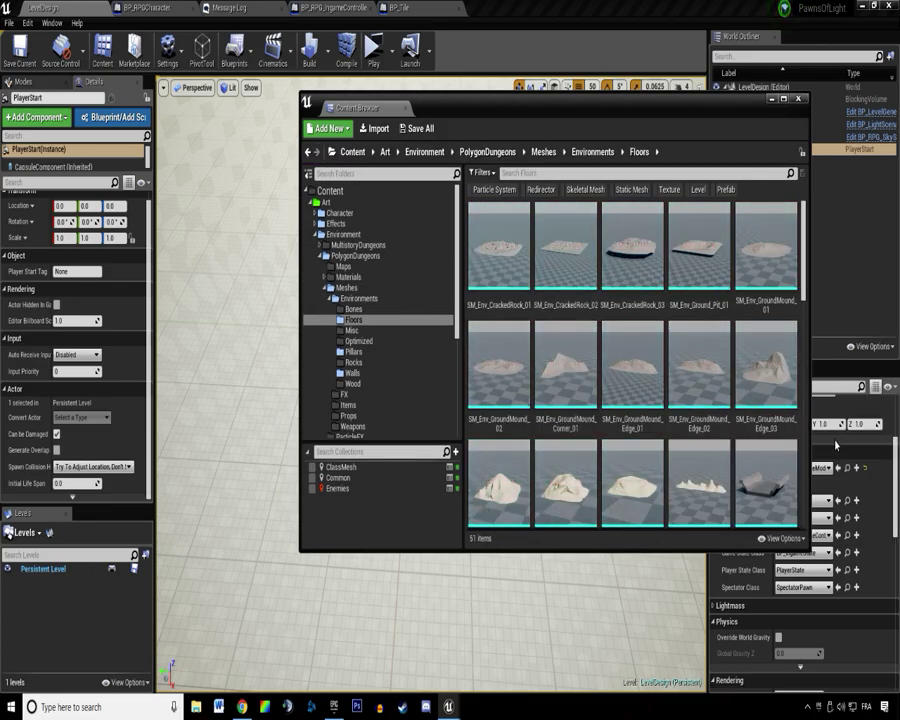
scroll(694, 432, "down", 2)
scroll(694, 432, "down", 10)
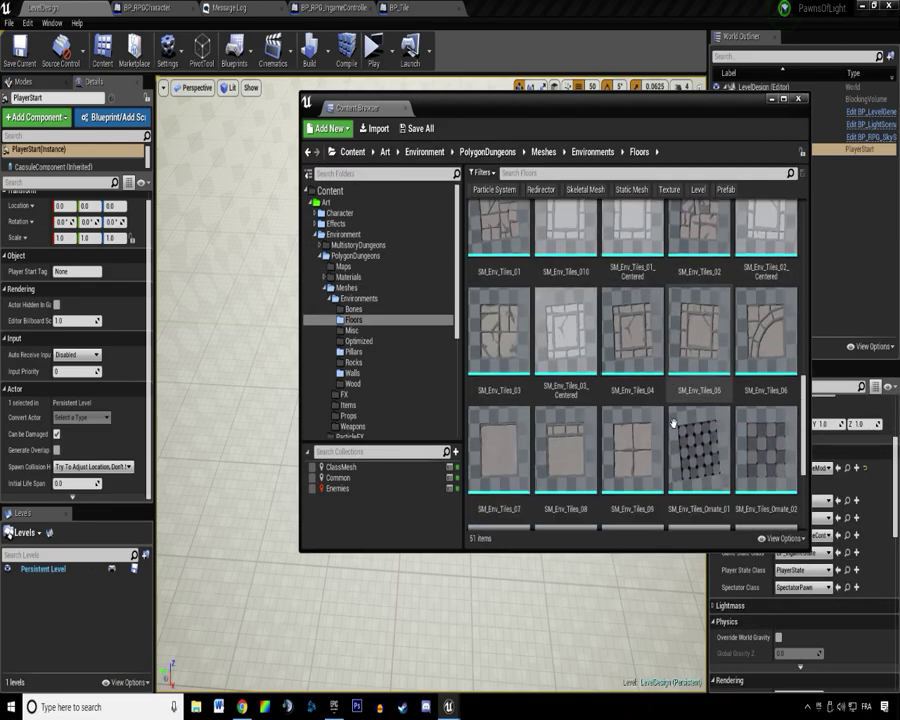
scroll(560, 400, "down", 1)
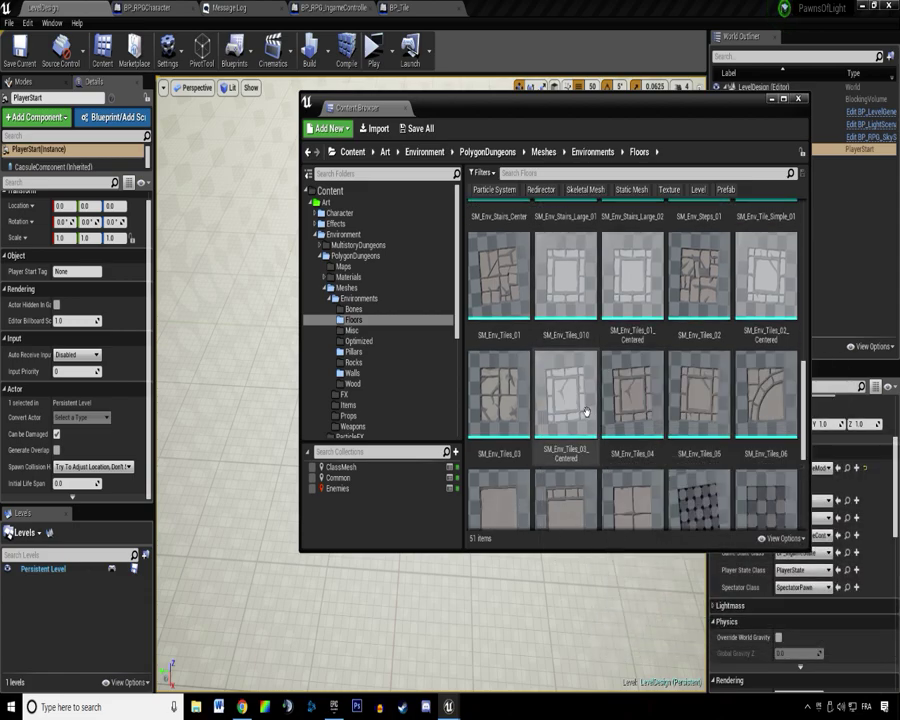
Search the Floors folder for "tiles" and place the SM_Env_Tiles_010 mesh in the level.
left_click(545, 300)
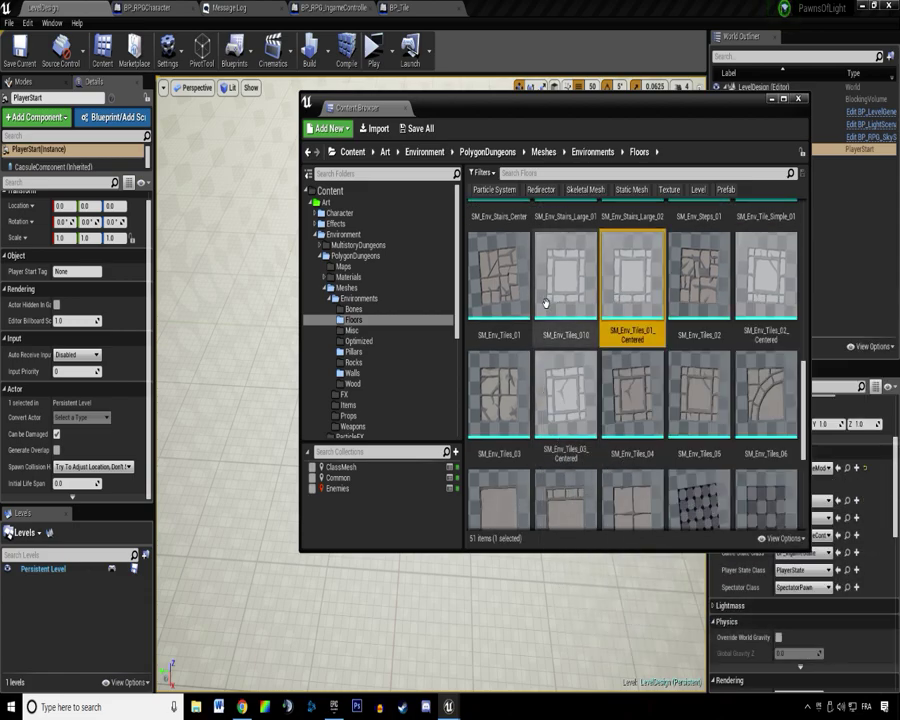
left_click(537, 173)
type("tiles")
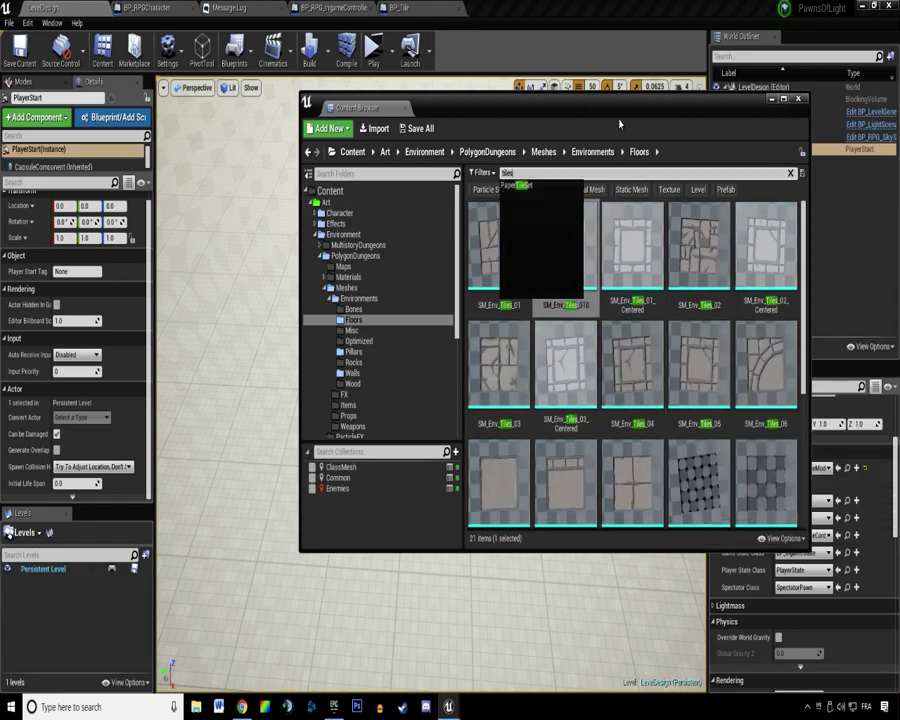
left_click(566, 362)
left_click(766, 248)
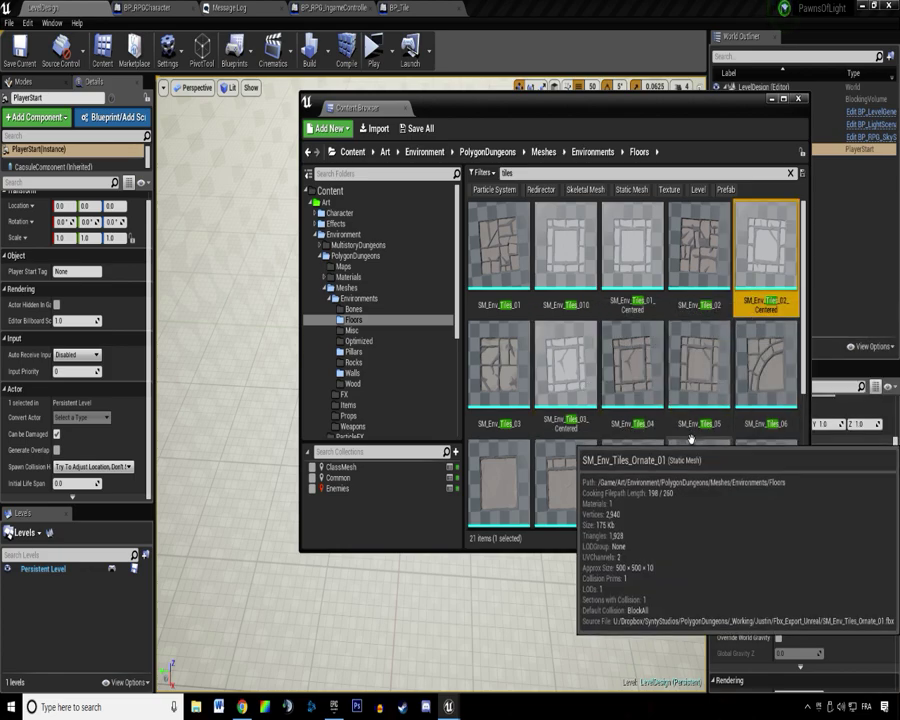
left_click(562, 285)
left_click_drag(566, 250, 275, 350)
left_click_drag(632, 117, 899, 140)
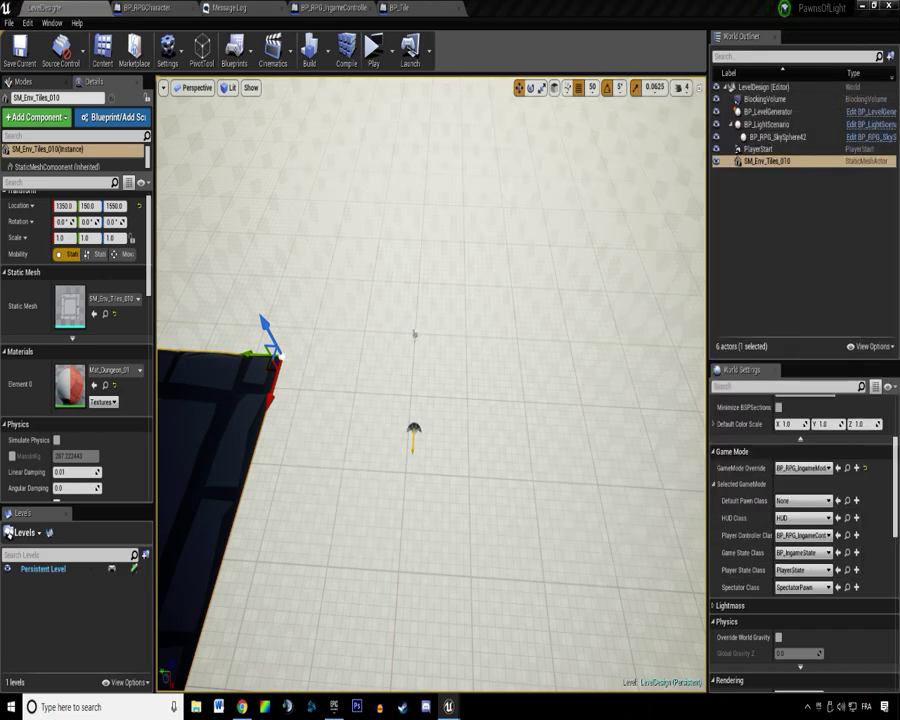
Set the floor tile's location to 0 on X, Y and Z.
left_click(65, 206)
type("0")
left_click(88, 206)
type("0")
left_click(117, 206)
type("0")
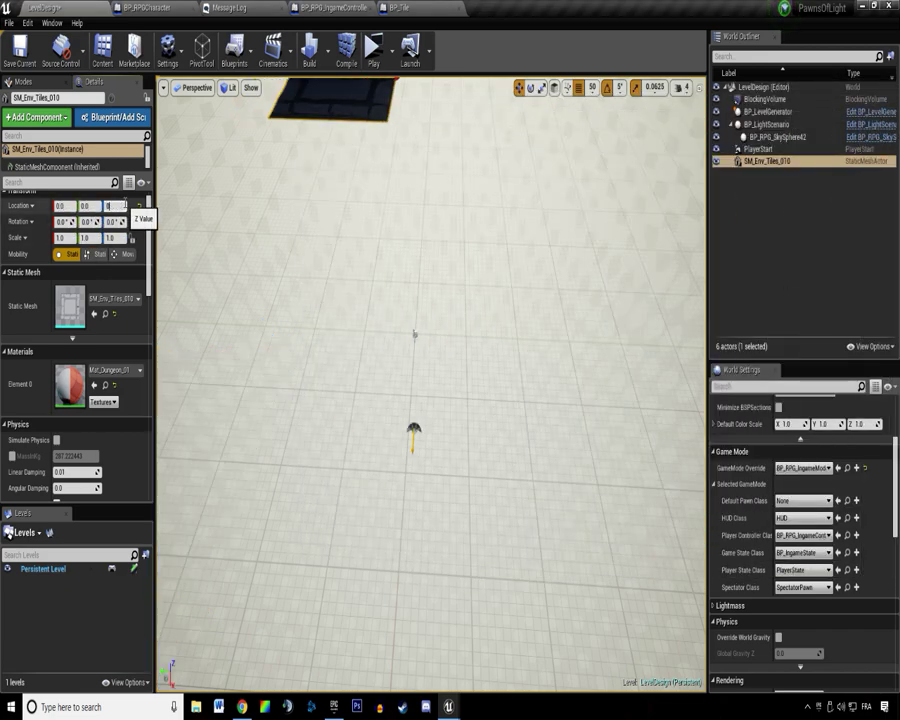
key("Return")
Duplicate the floor tile along the Y axis to form a line of three adjoining tiles.
right_click_drag(502, 211, 472, 252)
key("w")
left_click_drag(472, 252, 434, 258)
left_click_drag(379, 305, 587, 295, "alt")
right_click_drag(464, 299, 600, 345)
key("s")
right_click_drag(450, 370, 414, 311)
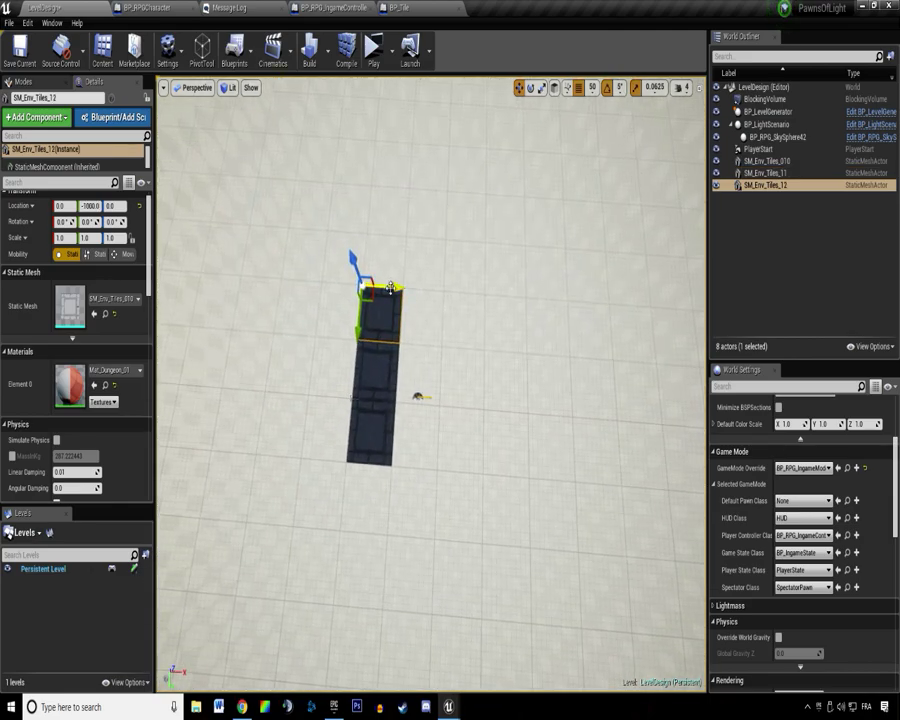
Duplicate more floor tiles along X and Y to build a block of two columns with four tiles each.
left_click_drag(390, 286, 447, 294, "alt")
left_click_drag(394, 340, 345, 515, "alt")
left_click(382, 439, "ctrl")
Select the outer column of four tiles and duplicate it twice along X to complete a four-by-four floor.
left_click(416, 488)
left_click(415, 430, "ctrl")
left_click(415, 364, "ctrl")
left_click(426, 320, "ctrl")
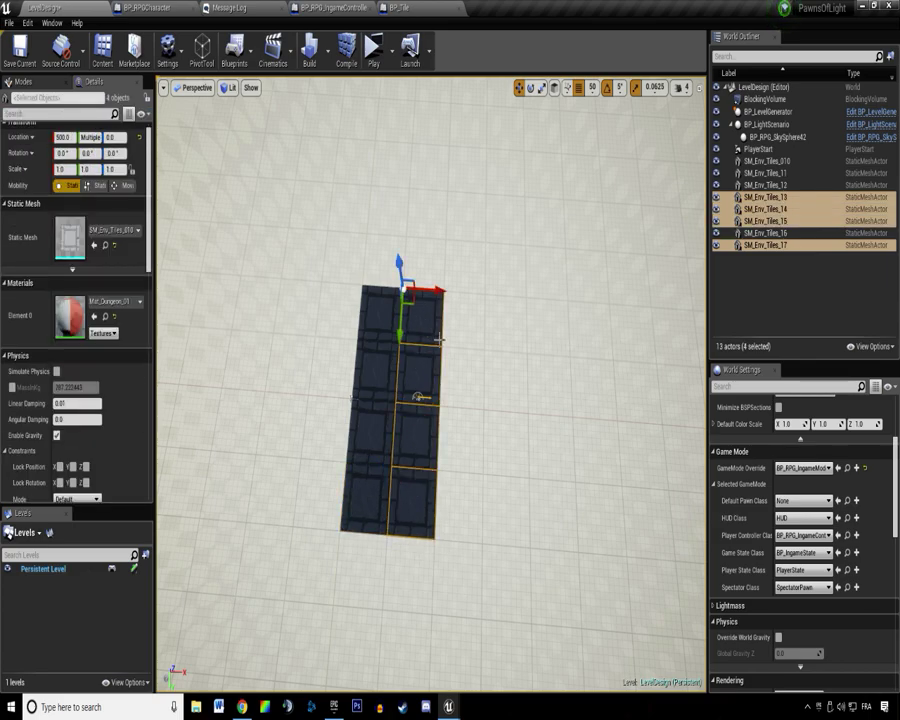
left_click_drag(437, 290, 478, 304, "alt")
left_click_drag(484, 458, 516, 482, "alt")
Play-test the level in the standalone preview to view the generated room's floor, and end the preview.
right_click_drag(515, 213, 509, 213)
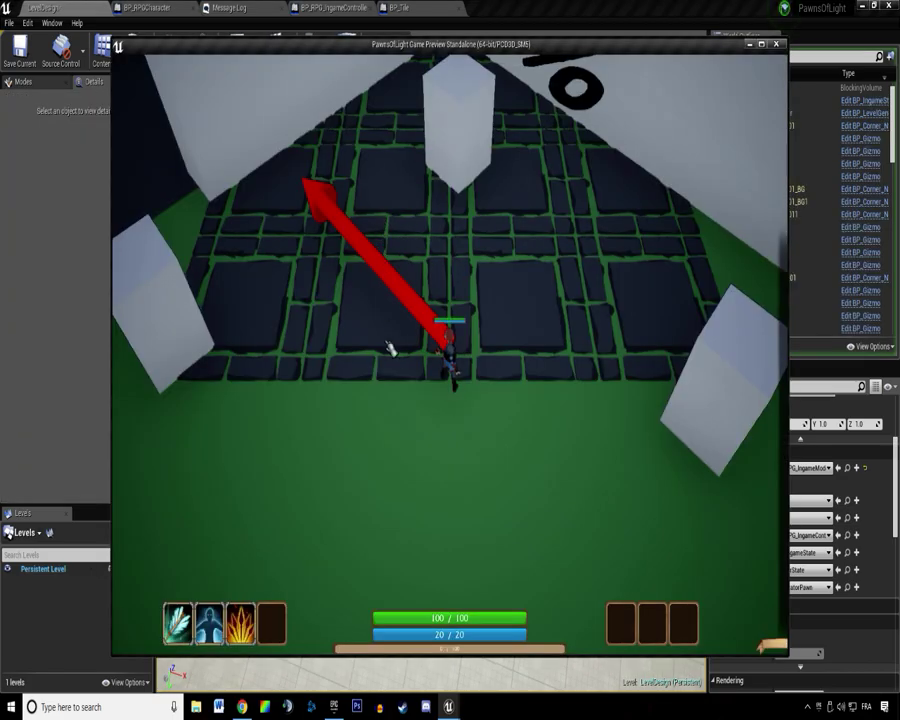
key("1")
key("Escape")
right_click_drag(396, 313, 471, 343)
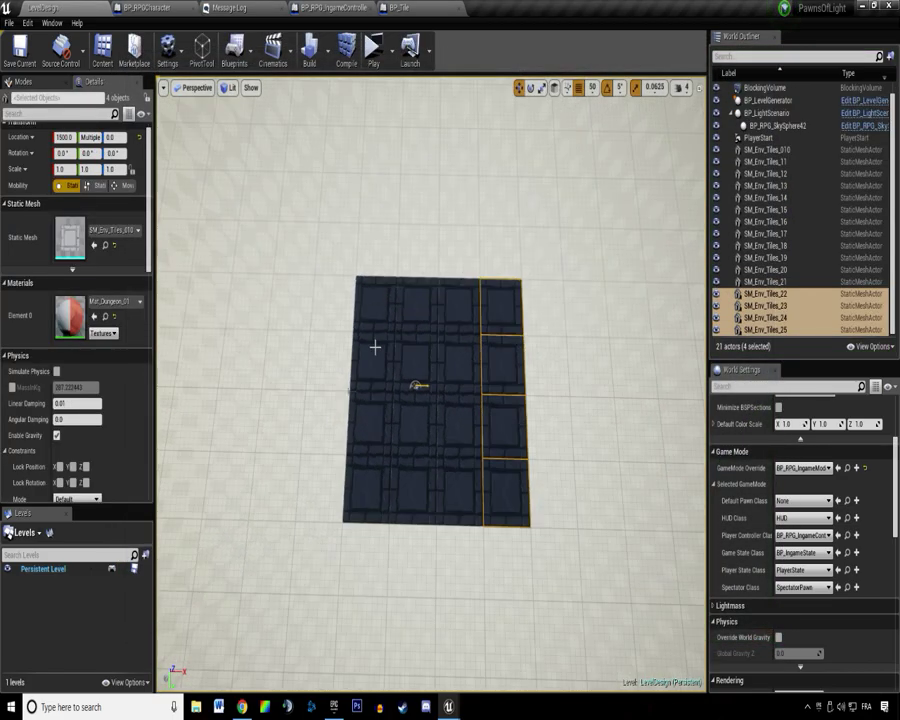
Check two opposite corner tiles of the floor and place the BP_BackgroundTile blueprint over it in the level.
right_click_drag(386, 330, 422, 291)
left_click(403, 258)
left_click(500, 478, "ctrl")
right_click_drag(523, 257, 495, 185)
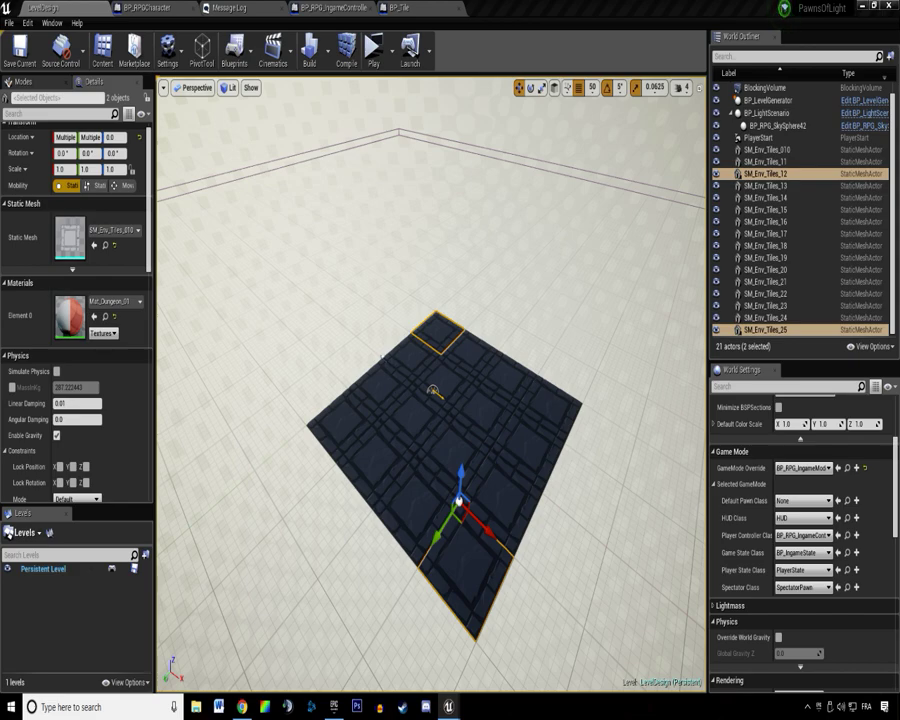
key("alt+Tab")
left_click(530, 284)
left_click_drag(673, 297, 432, 416)
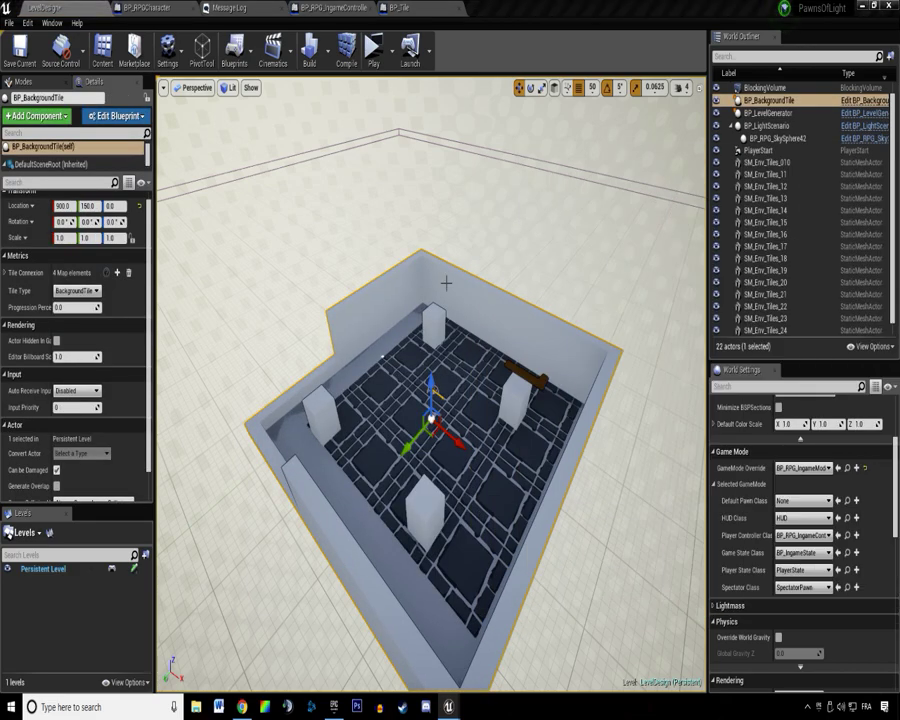
Set the BP_BackgroundTile room's X and Y location to 0.
left_click(65, 206)
type("0")
left_click(88, 206)
type("0")
key("Return")
right_click_drag(190, 233, 350, 338)
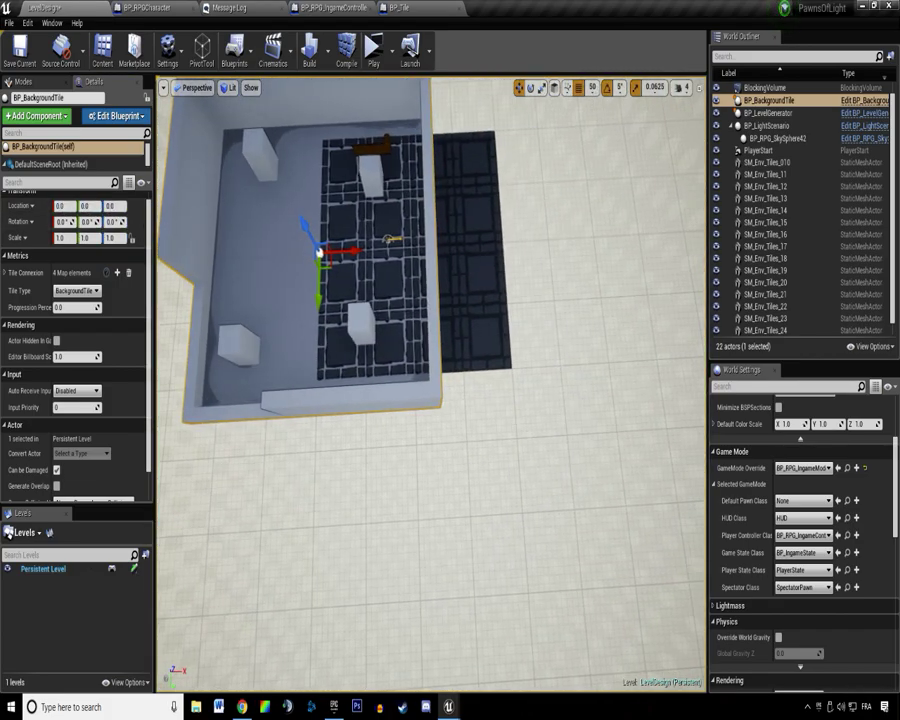
left_click(482, 338)
double_click(785, 154, "shift")
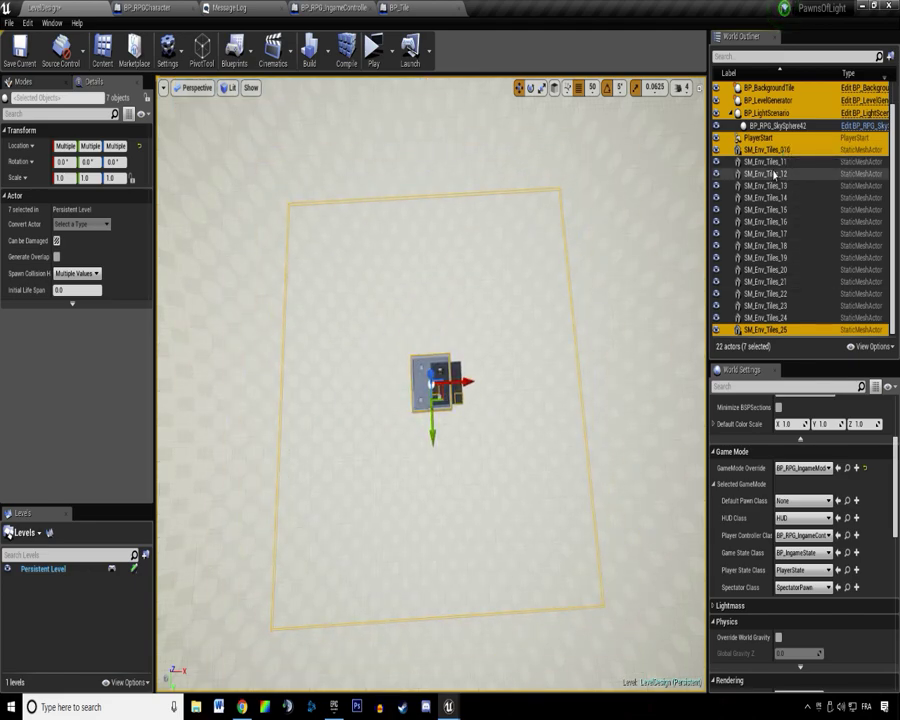
left_click(431, 410)
Select all 16 floor tiles and move them out of the BP_BackgroundTile room so they sit against its side wall.
scroll(430, 411, "up", 2)
key("w")
right_click_drag(352, 381, 352, 325)
left_click(556, 298)
left_click(764, 139)
left_click(761, 151)
left_click(754, 331, "shift")
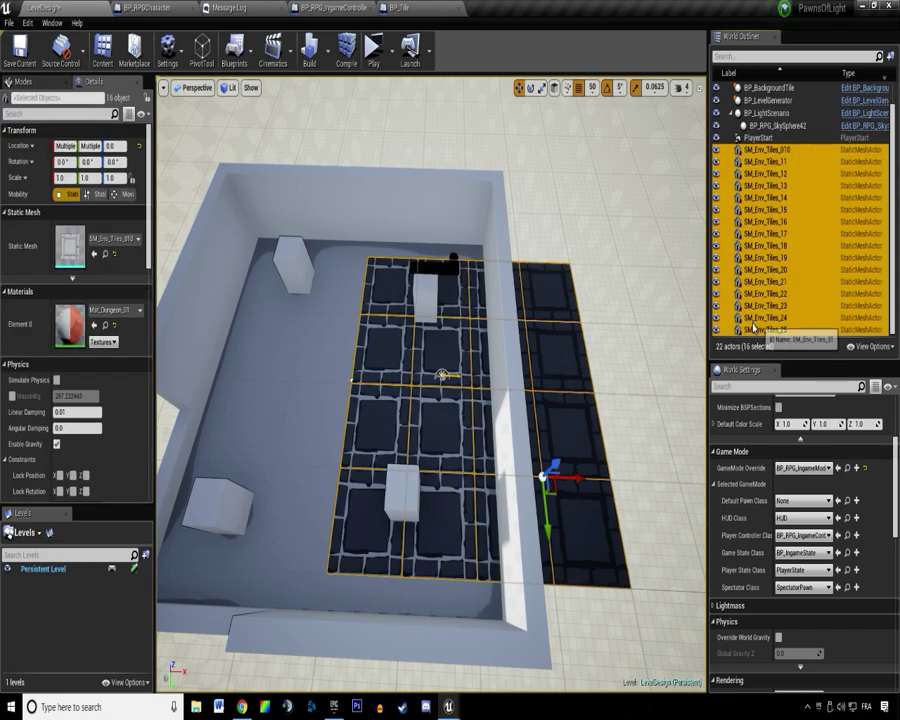
left_click_drag(580, 473, 452, 534)
right_click_drag(452, 534, 448, 436)
left_click_drag(436, 430, 519, 441)
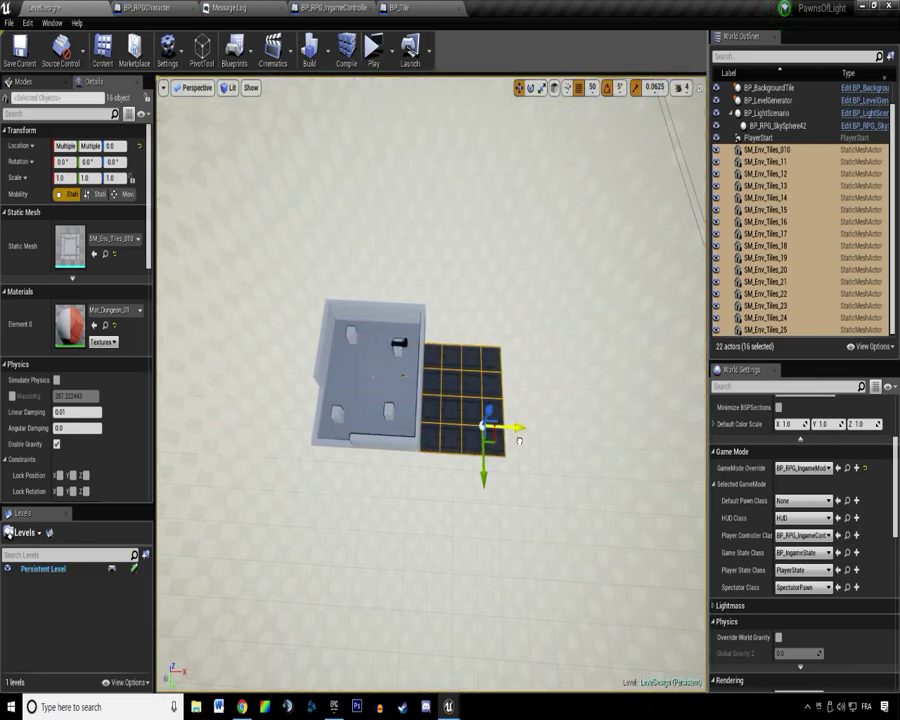
Select the outermost column of four tiles and duplicate it three times along X to widen the floor to seven columns.
left_click(494, 441)
left_click(494, 412, "ctrl")
left_click(493, 386, "ctrl")
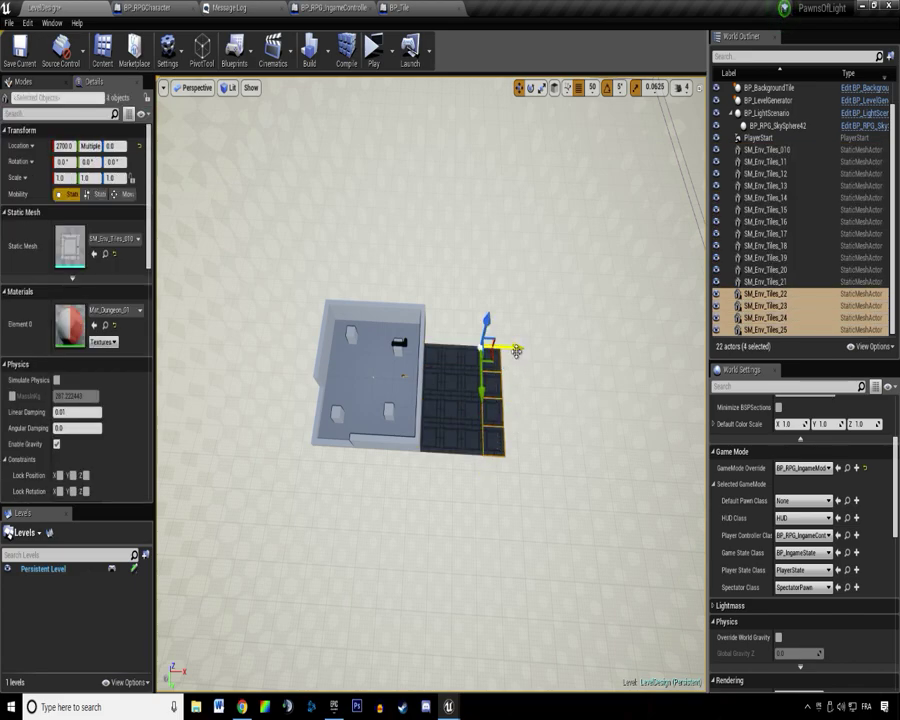
left_click_drag(517, 350, 539, 355, "alt")
left_click_drag(540, 430, 580, 439, "alt")
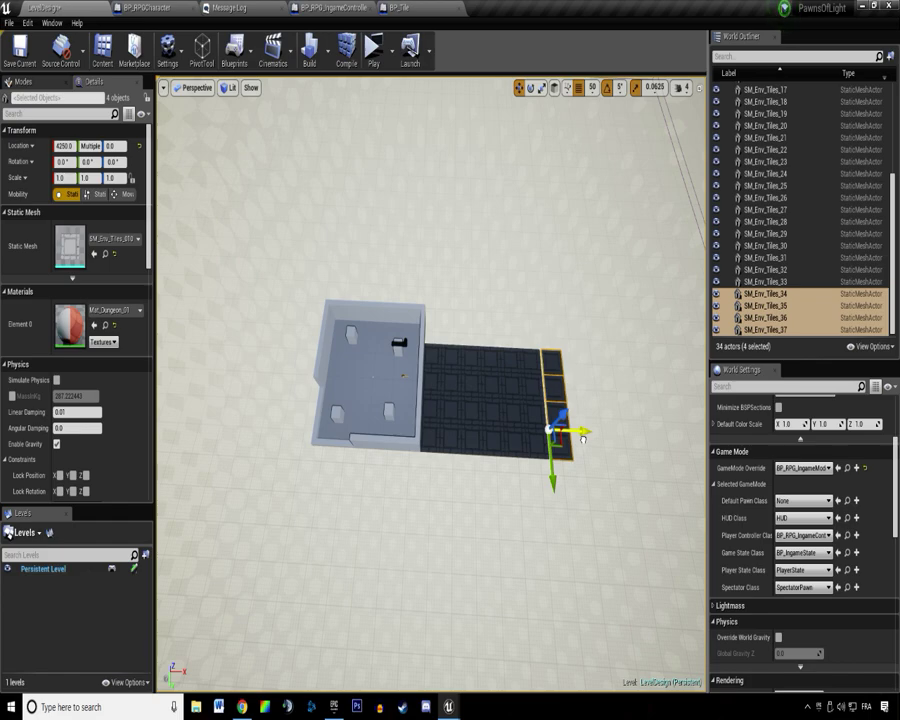
Select the far row of seven tiles and duplicate it three times along negative Y to complete a seven-by-seven floor.
left_click(545, 363)
left_click(528, 364, "ctrl")
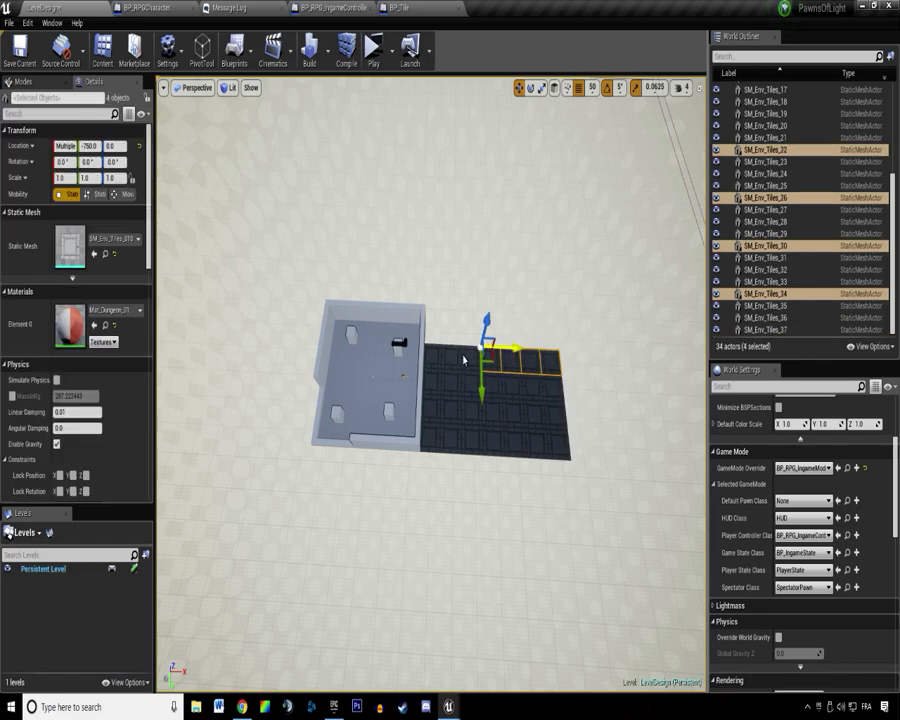
left_click(446, 360, "ctrl")
left_click(431, 360, "ctrl")
left_click_drag(421, 381, 422, 352, "alt")
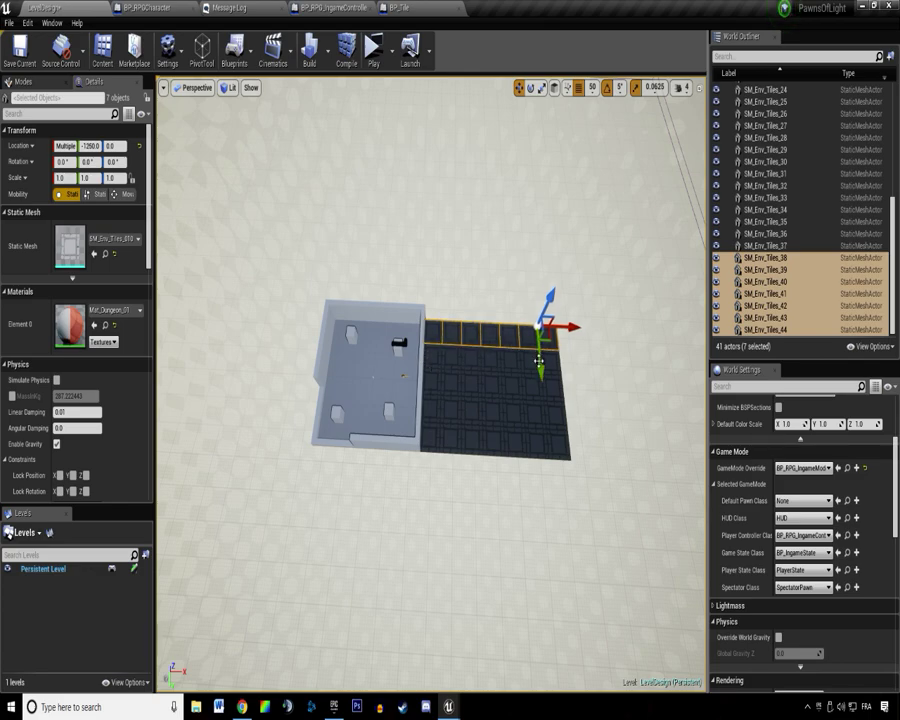
left_click_drag(541, 368, 540, 340, "alt")
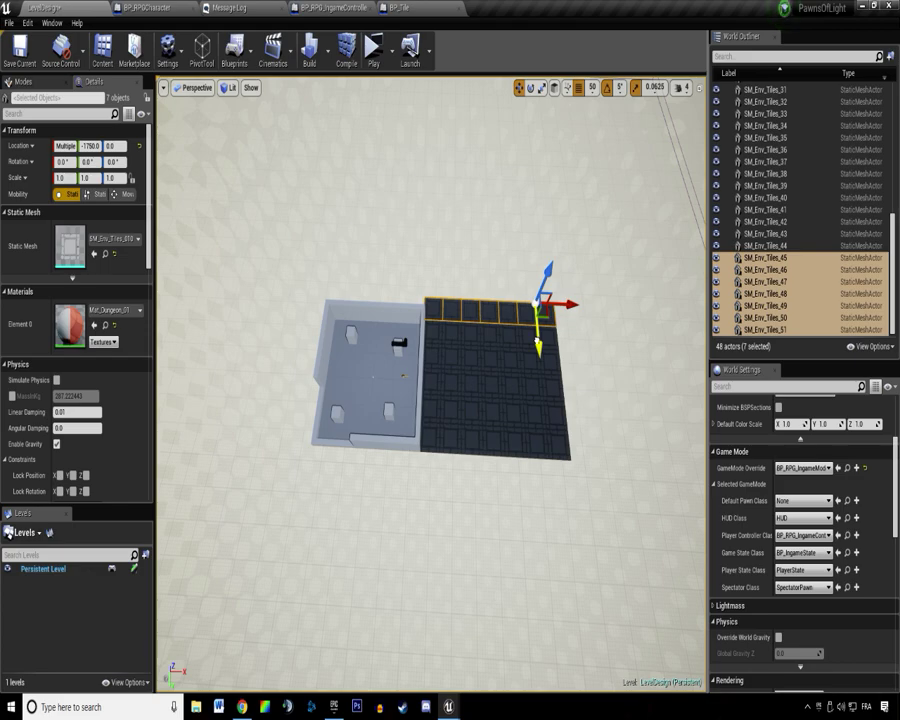
right_click_drag(579, 322, 422, 353)
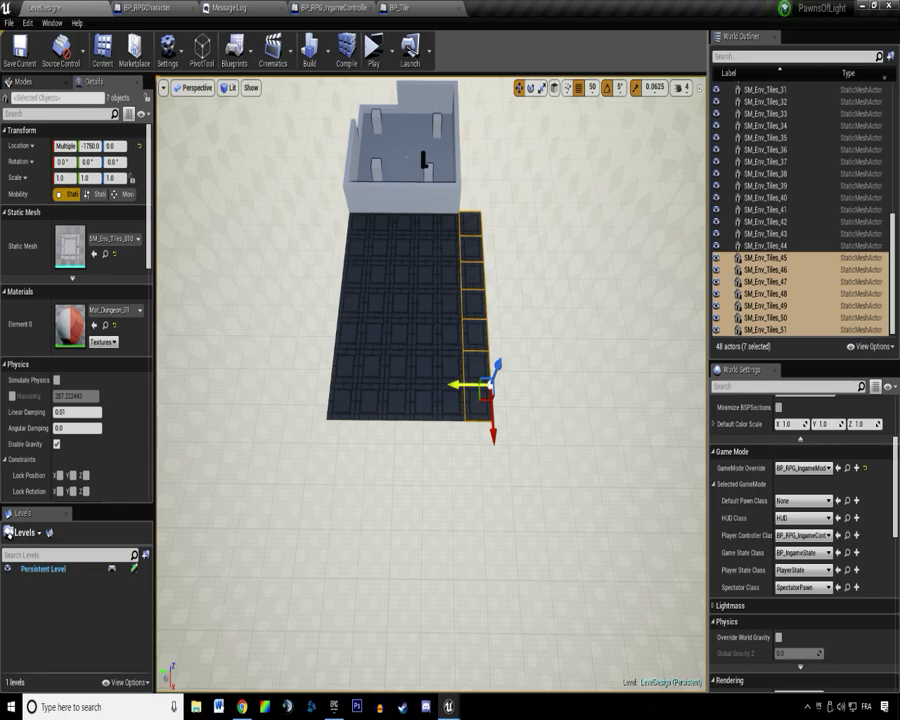
left_click_drag(457, 384, 495, 391, "alt")
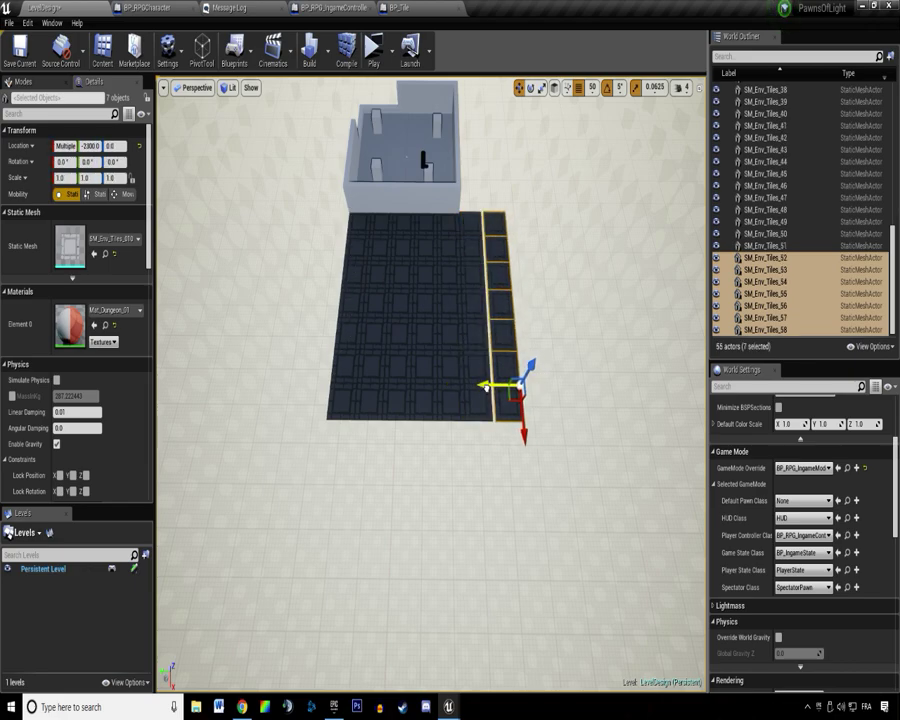
Save the level and check the enlarged floor's alignment against the room.
mouse_move(428, 378)
right_mouse_down()
mouse_move(520, 380)
mouse_move(535, 355)
mouse_move(432, 372)
mouse_move(440, 410)
mouse_move(436, 370)
right_mouse_up()
left_click(398, 223)
mouse_move(398, 223)
right_mouse_down()
mouse_move(388, 212)
mouse_move(394, 190)
mouse_move(394, 205)
right_mouse_up()
left_click(373, 299)
key("ctrl+s")
right_click_drag(520, 258, 512, 222)
scroll(480, 237, "down", 5)
scroll(478, 243, "up", 8)
scroll(420, 255, "down", 5)
right_click_drag(420, 255, 378, 246)
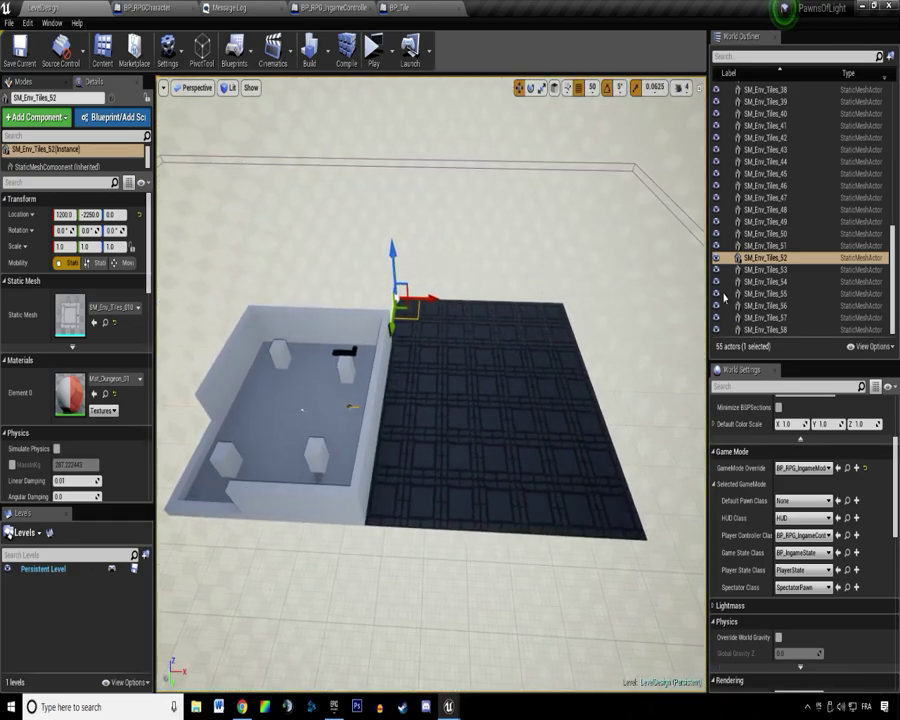
Select every floor tile actor from SM_Env_Tiles_010 through SM_Env_Tiles_58.
left_click(790, 258)
left_click(797, 330)
scroll(800, 285, "up", 10)
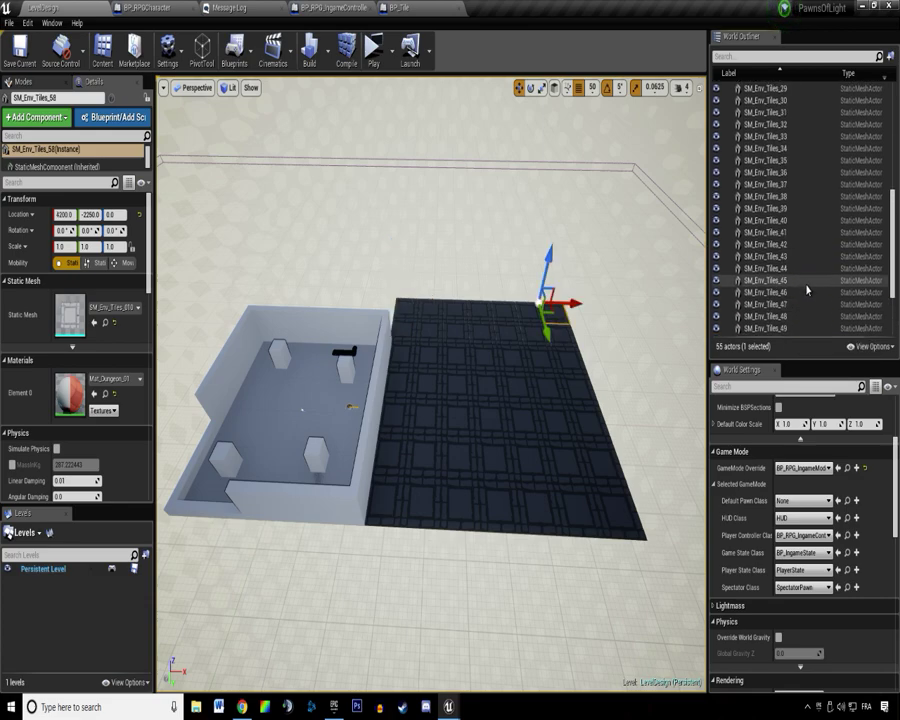
scroll(800, 270, "up", 2)
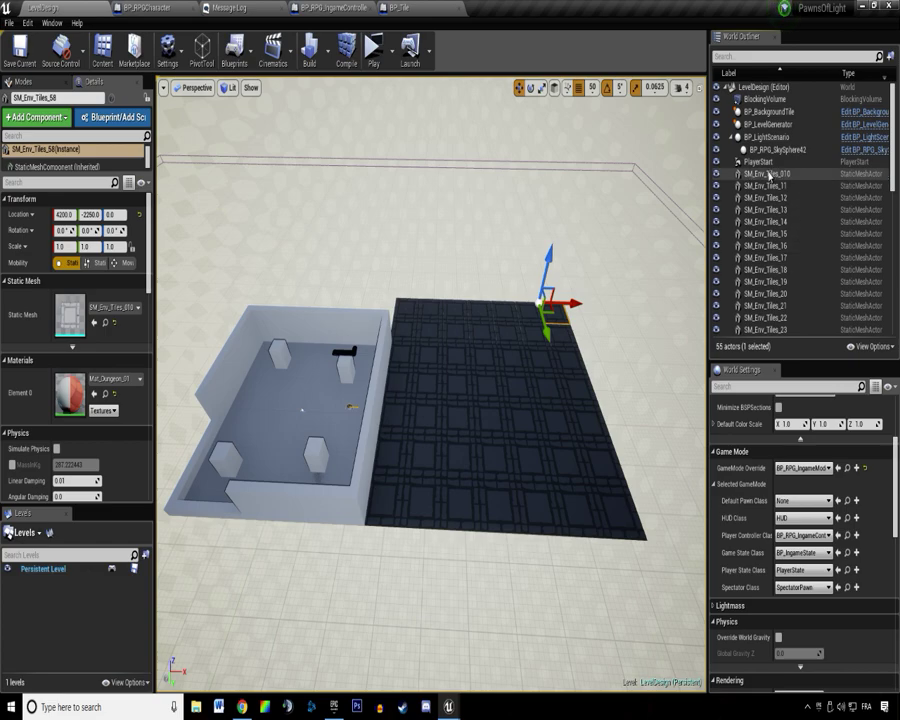
left_click(765, 181, "shift")
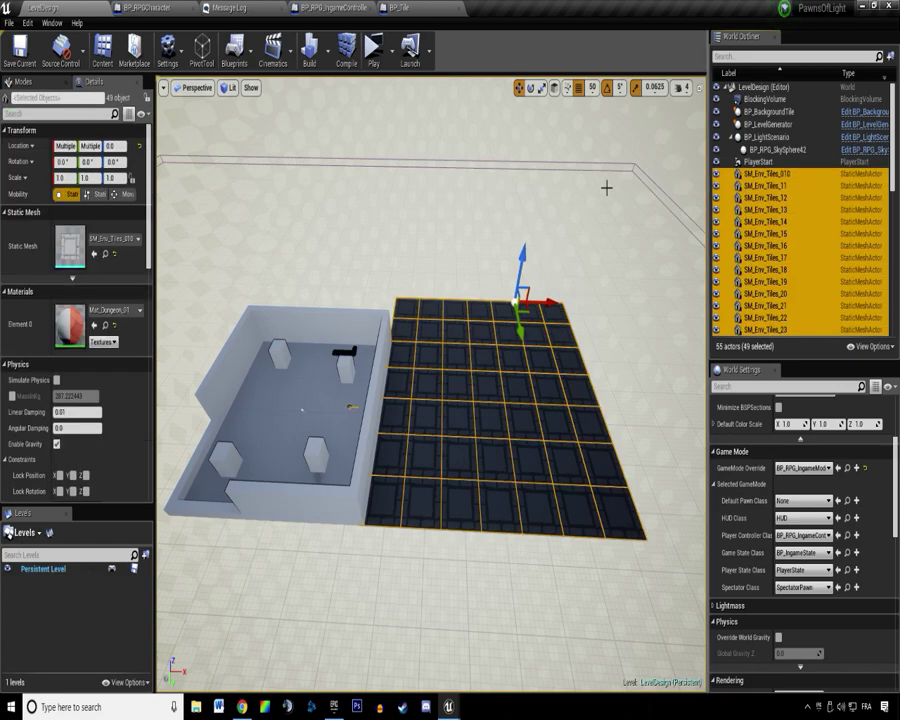
Examine the BP_BackgroundTile room and the selected tile floor from several angles to compare their layouts.
right_click_drag(533, 254, 572, 288)
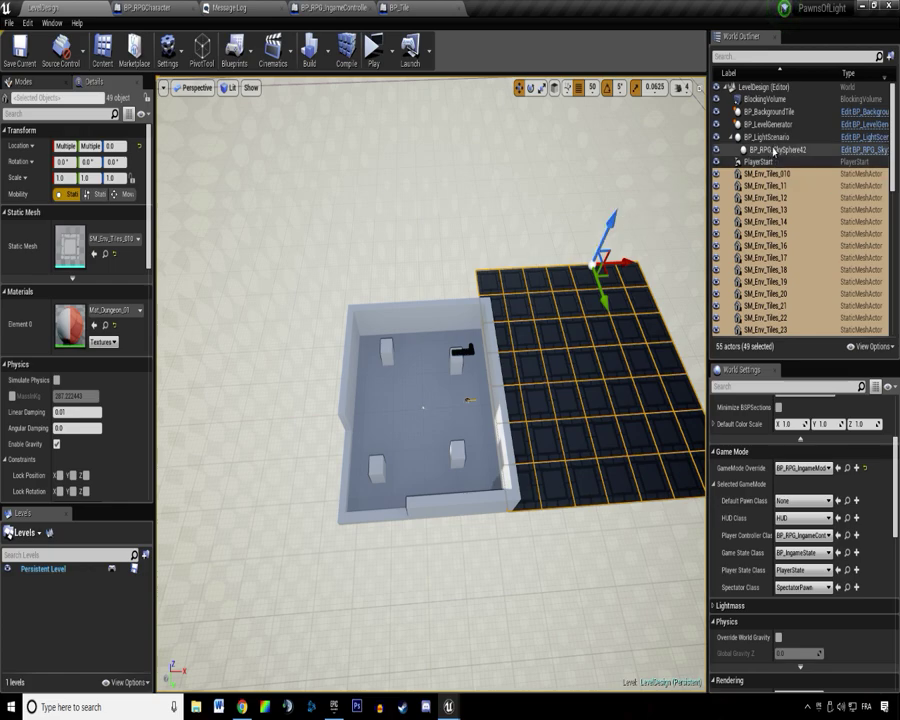
right_click_drag(533, 248, 561, 221)
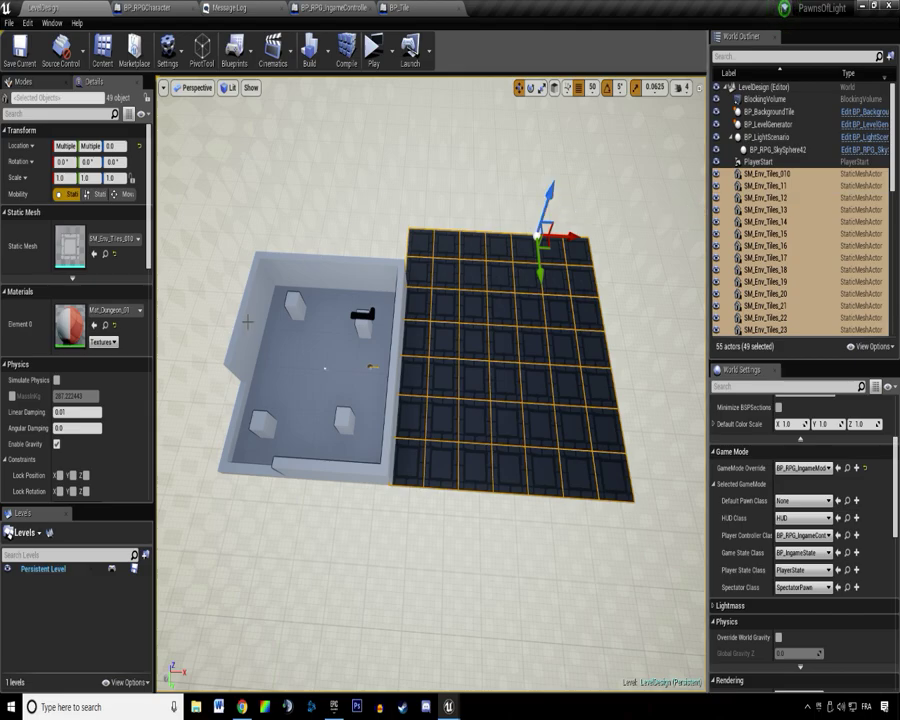
mouse_move(300, 394)
right_mouse_down()
mouse_move(290, 386)
mouse_move(300, 394)
right_mouse_up()
scroll(300, 394, "down", 5)
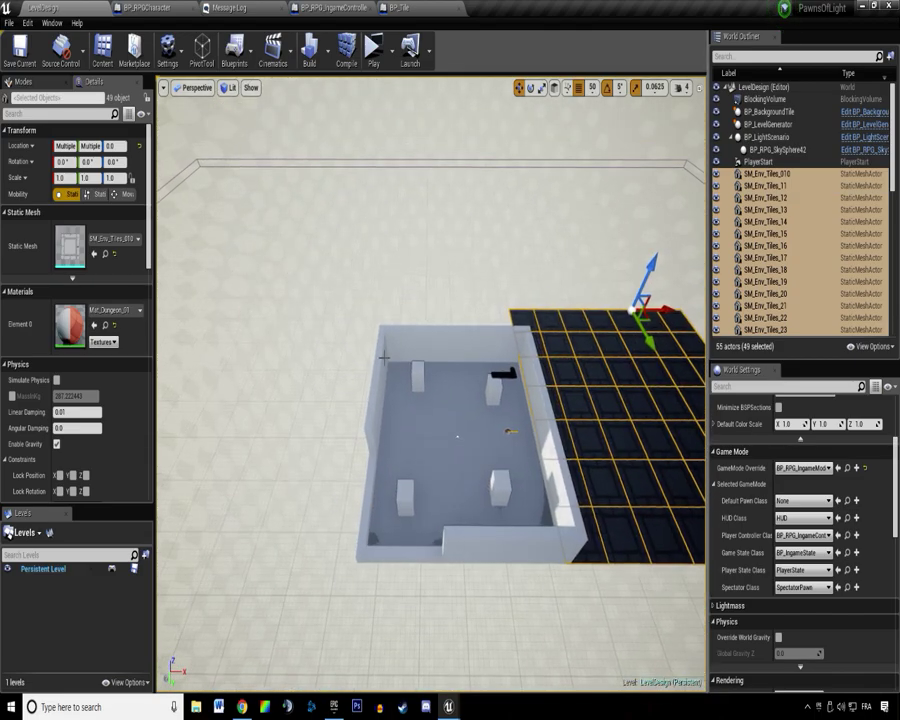
right_click_drag(384, 346, 376, 344)
right_click_drag(300, 414, 317, 412)
right_click_drag(390, 421, 395, 459)
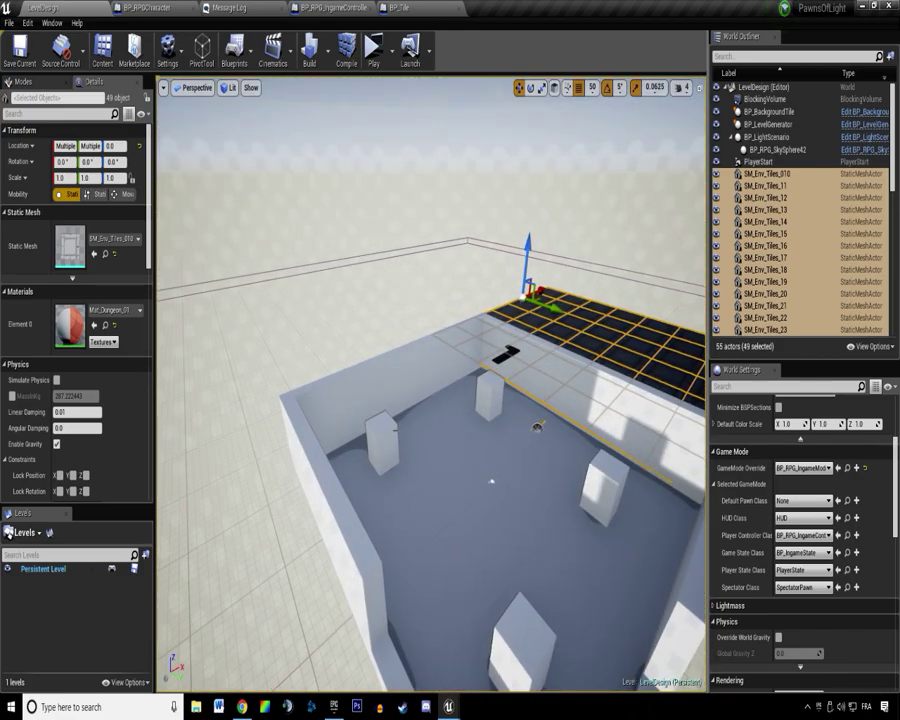
right_click_drag(501, 453, 519, 316)
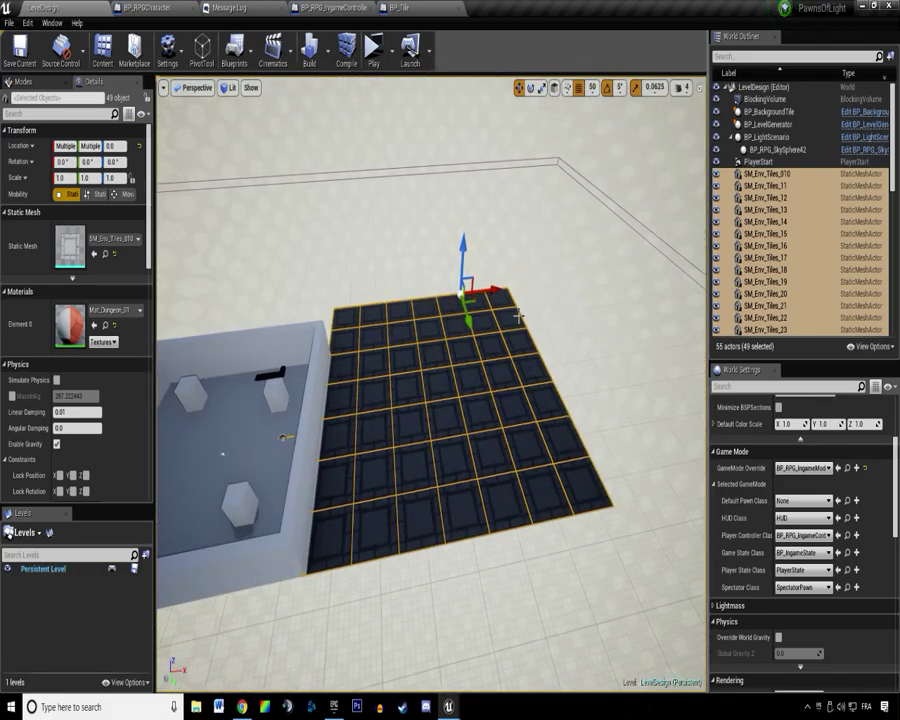
Save the level and group the selected floor tiles into a single group.
mouse_move(499, 293)
left_mouse_down()
mouse_move(512, 290)
mouse_move(503, 291)
left_mouse_up()
key("ctrl+s")
right_click_drag(513, 211, 511, 211)
key("ctrl+g")
mouse_move(561, 427)
left_mouse_down()
mouse_move(662, 444)
mouse_move(577, 430)
left_mouse_up()
left_click(460, 257)
right_click_drag(460, 257, 494, 258)
left_click(406, 396)
right_click_drag(406, 396, 412, 440)
Open the PolygonDungeons Walls folder, clear the "tiles" search filter, and browse the wall meshes.
key("ctrl+b")
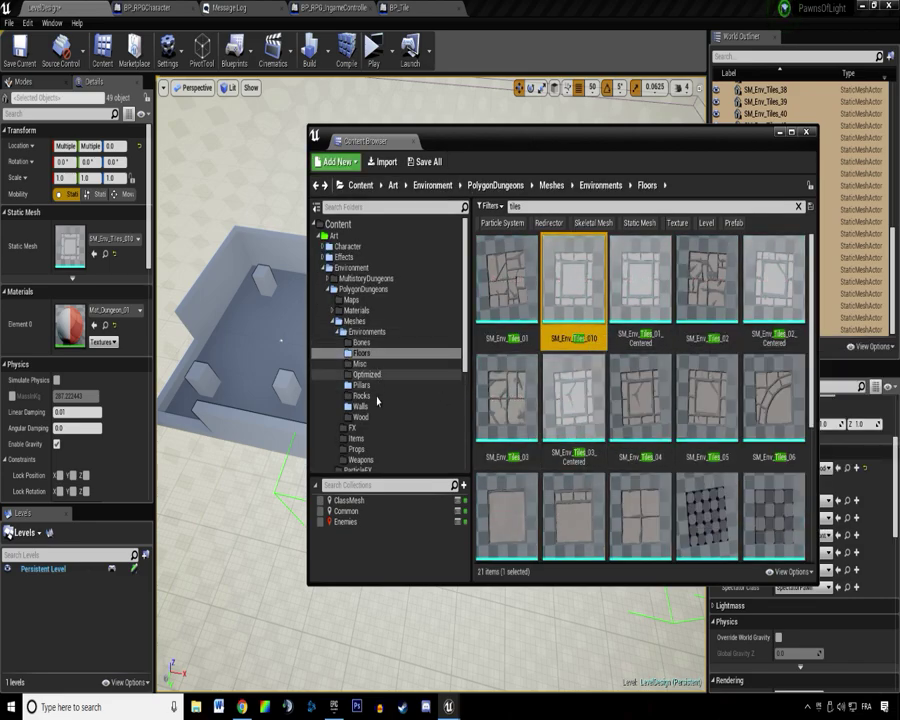
left_click(360, 406)
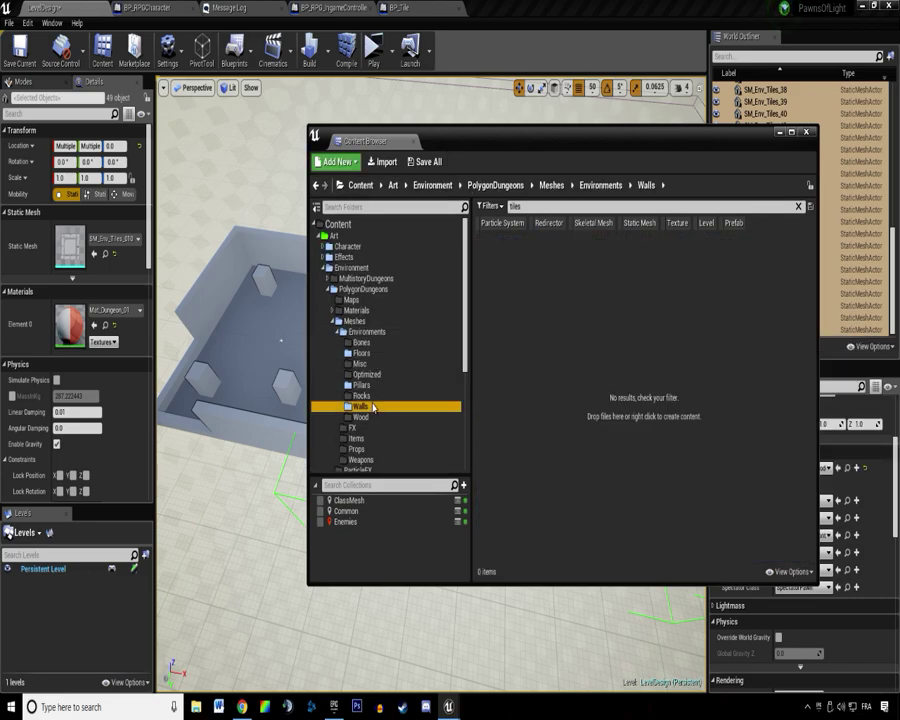
left_click(799, 208)
scroll(572, 305, "down", 5)
scroll(570, 305, "down", 10)
Place the SM_Env_Wall_01_DoubleSided_2 mesh at the far corner of the tile floor.
left_click_drag(635, 152, 810, 135)
left_click_drag(808, 300, 399, 290)
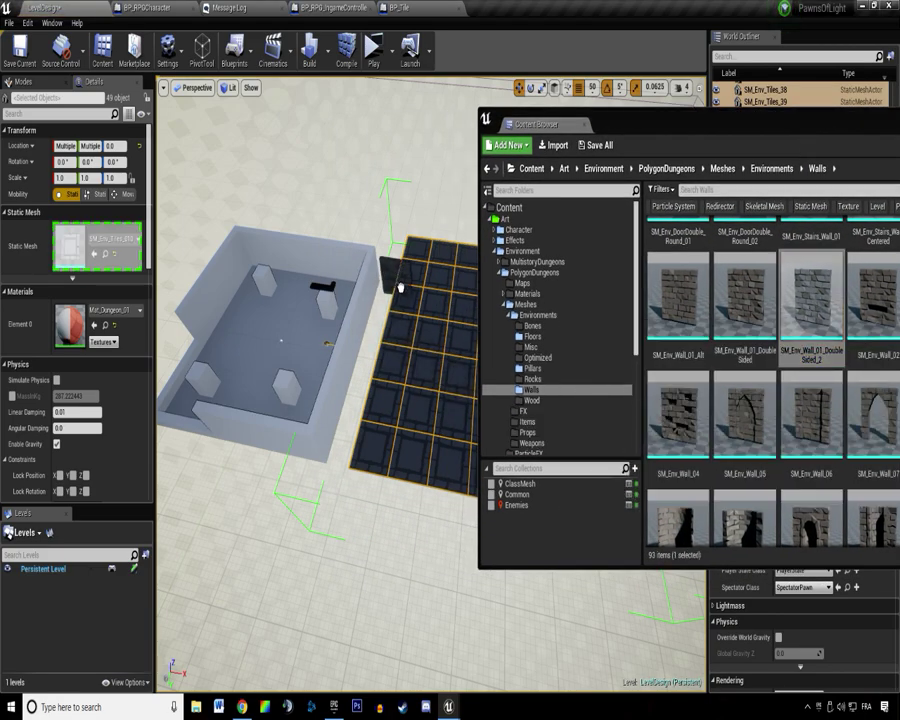
left_click_drag(418, 241, 417, 242)
left_click_drag(641, 133, 898, 133)
key("w")
right_click_drag(480, 380, 485, 310)
mouse_move(386, 414)
right_mouse_down()
mouse_move(300, 405)
mouse_move(386, 414)
right_mouse_up()
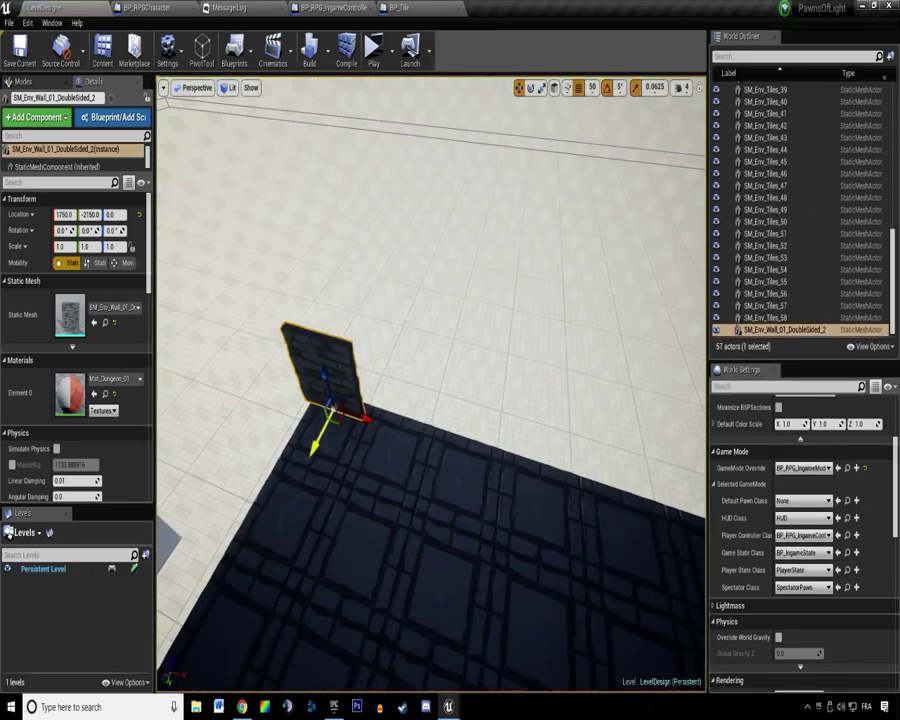
Align the wall segment with the far edge of the tile floor, checking its position from several angles.
key("d")
right_click_drag(326, 428, 195, 405)
key("w")
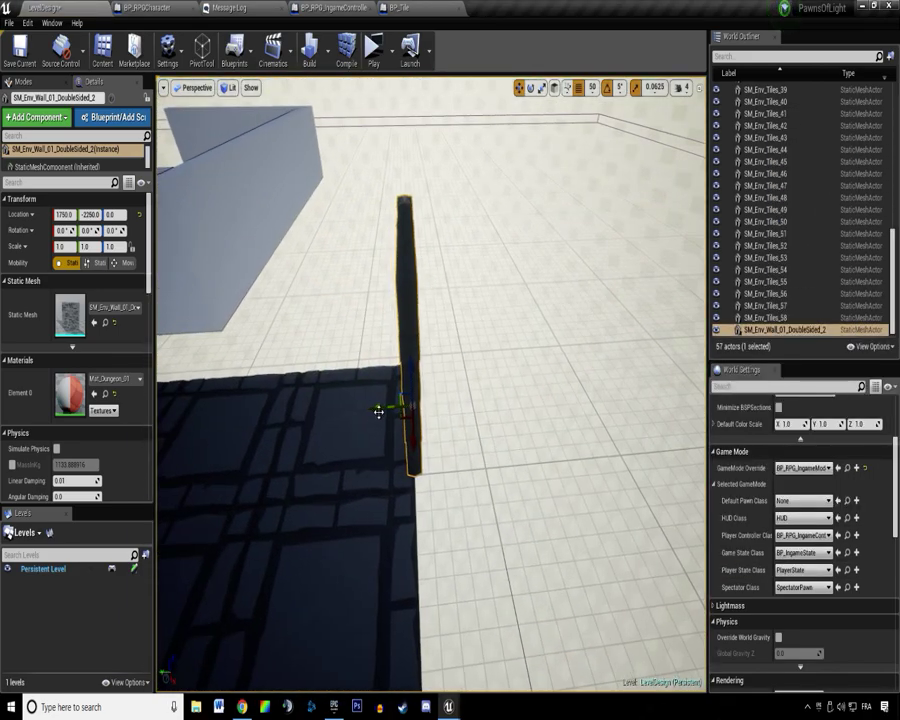
right_click_drag(374, 409, 530, 350)
key("w")
key("s")
key("w")
key("s")
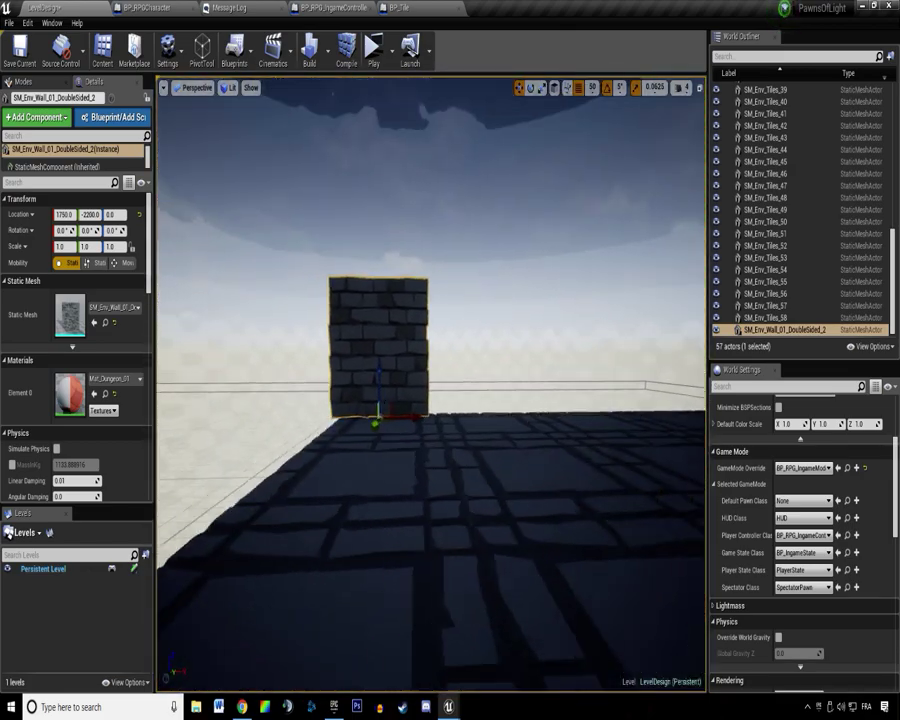
right_click_drag(412, 300, 412, 390)
Select the grouped floor tiles and lower them to about Z -5.
left_click(426, 260)
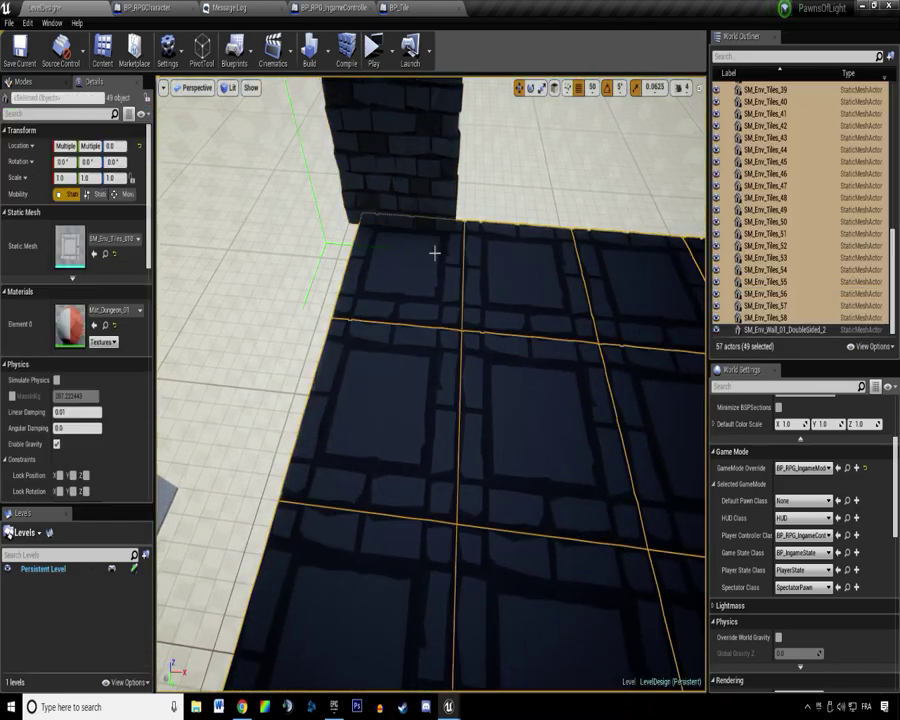
key("s")
right_click_drag(426, 262, 400, 295)
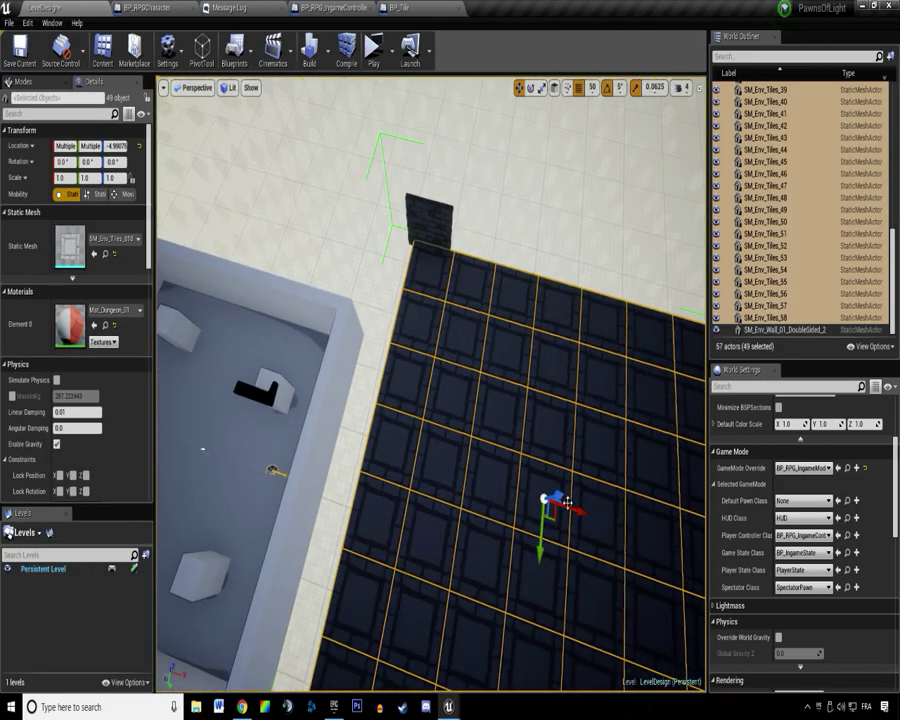
right_click_drag(570, 503, 566, 425)
Duplicate the wall segment along the floor's far edge, placing the copy at X 2250, Y -2250.
left_click(509, 397)
right_click_drag(519, 397, 340, 400)
right_click_drag(600, 440, 480, 432)
left_click_drag(470, 430, 346, 554, "alt")
left_click_drag(430, 577, 510, 320, "alt")
right_click_drag(510, 400, 422, 412)
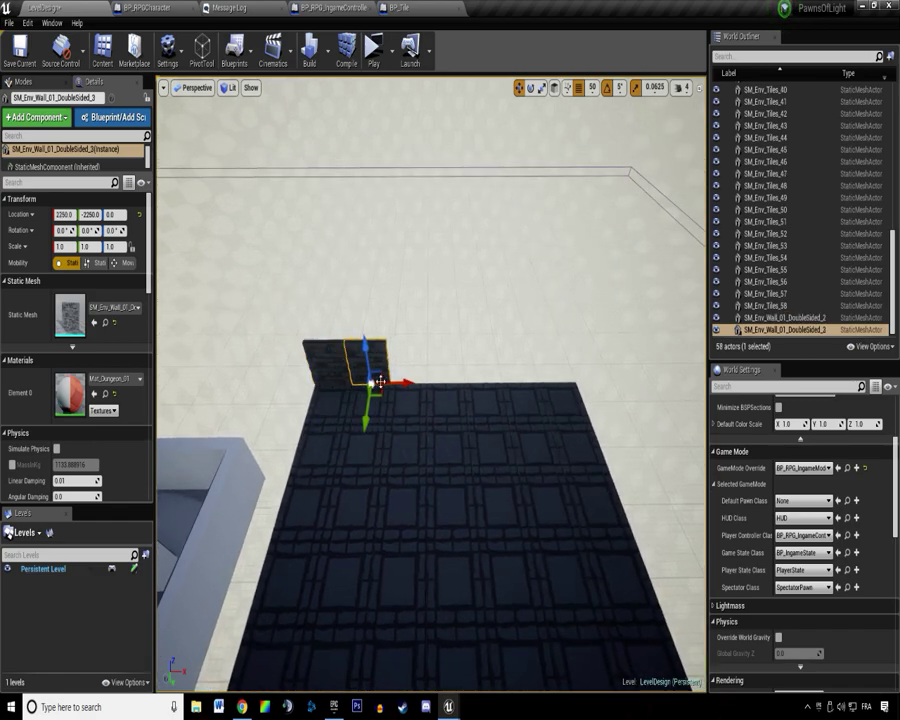
Duplicate the wall segments in pairs until the far edge is filled, and delete the surplus segment beyond the floor.
left_click(335, 368, "ctrl")
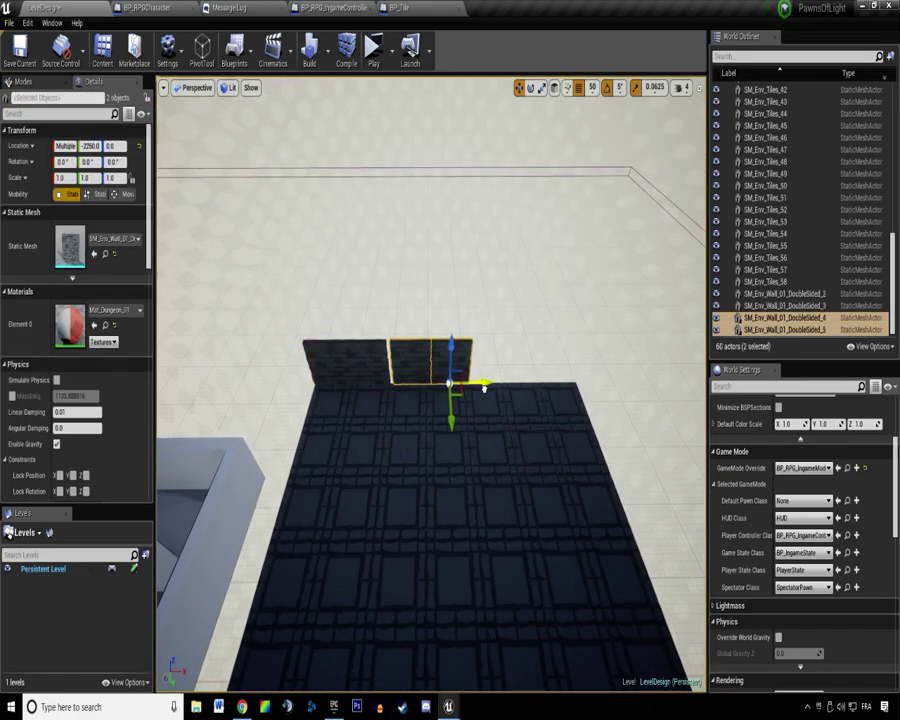
left_click_drag(471, 390, 643, 381, "alt")
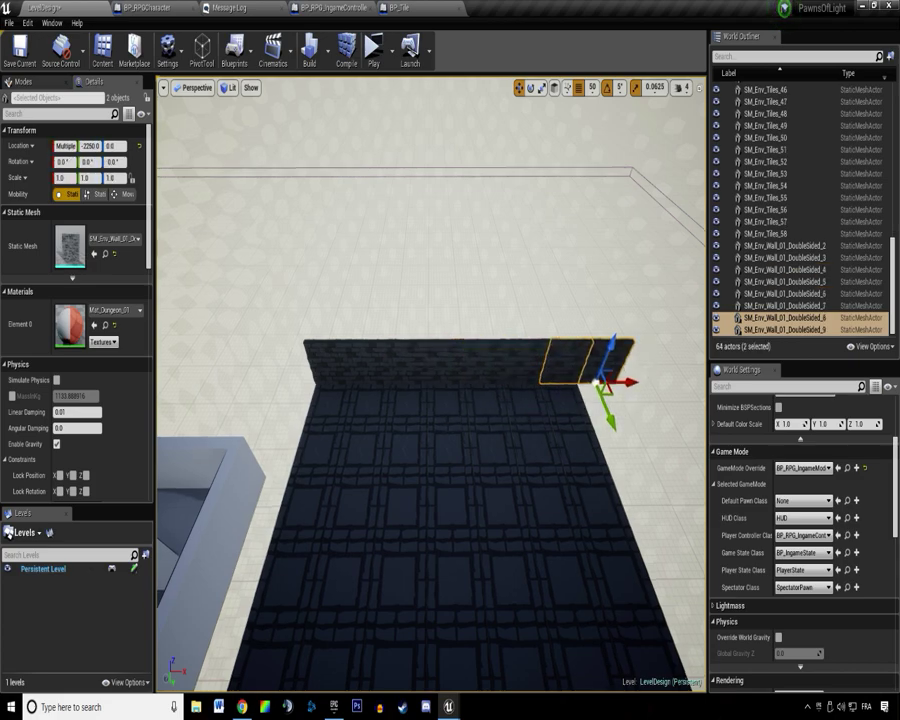
left_click(619, 361)
key("Delete")
right_click_drag(530, 370, 690, 372)
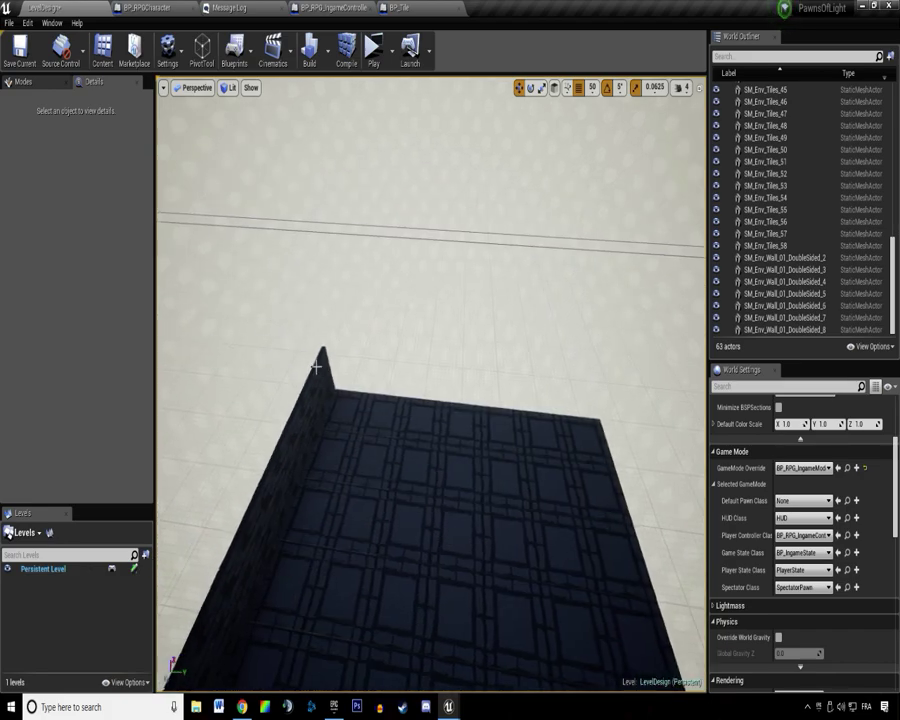
left_click(318, 369)
key("e")
left_click_drag(334, 452, 362, 436, "alt")
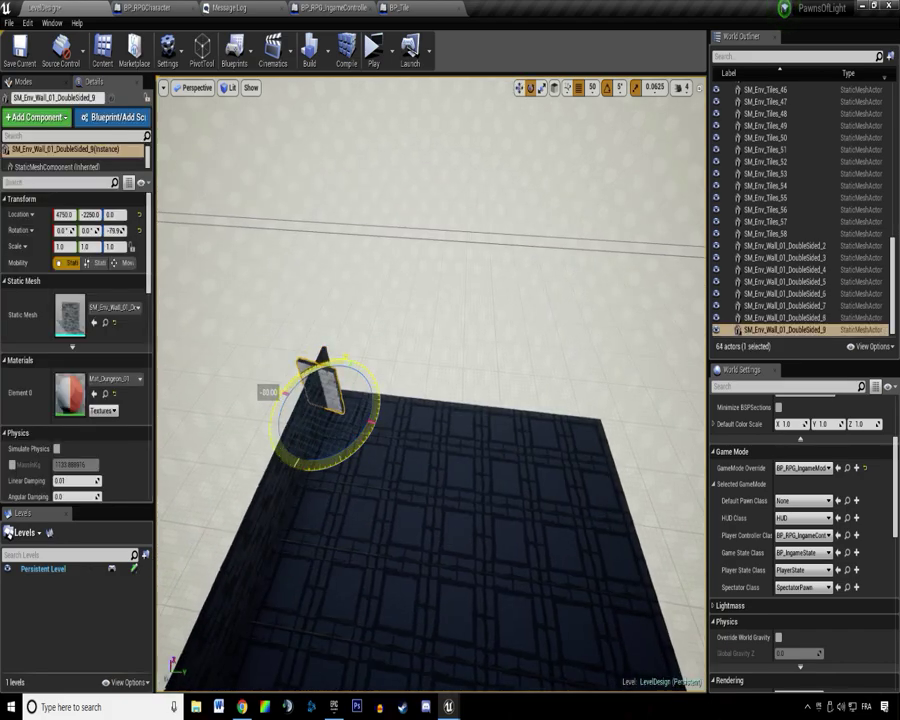
key("Delete")
Group the seven wall segments and duplicate the whole row onto the opposite edge of the floor at Y 1250.
right_click_drag(354, 428, 300, 430)
left_click(785, 257)
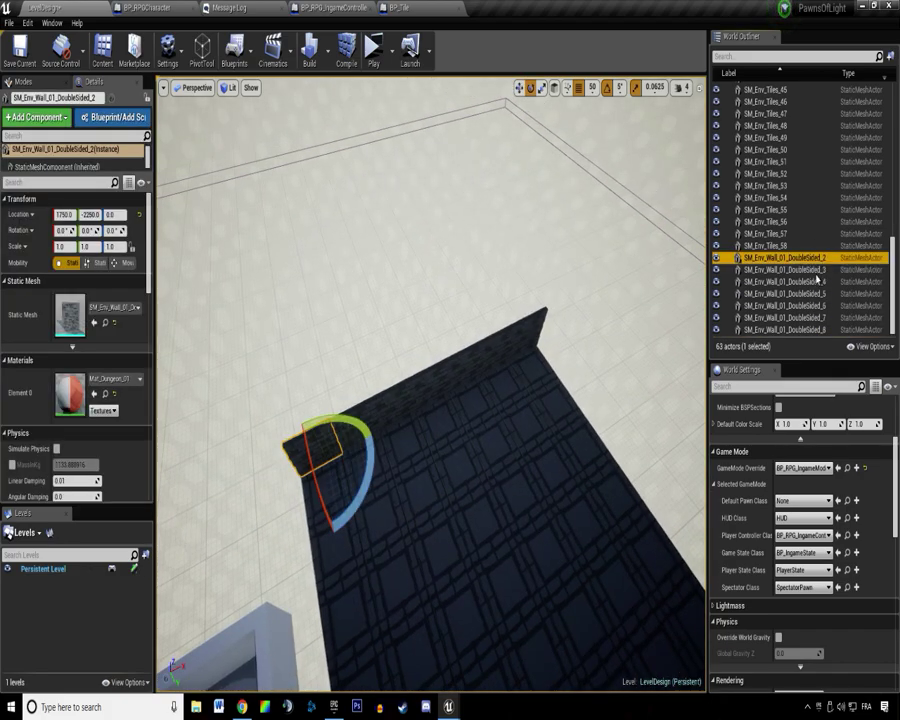
left_click(785, 329, "shift")
right_click_drag(520, 450, 547, 465)
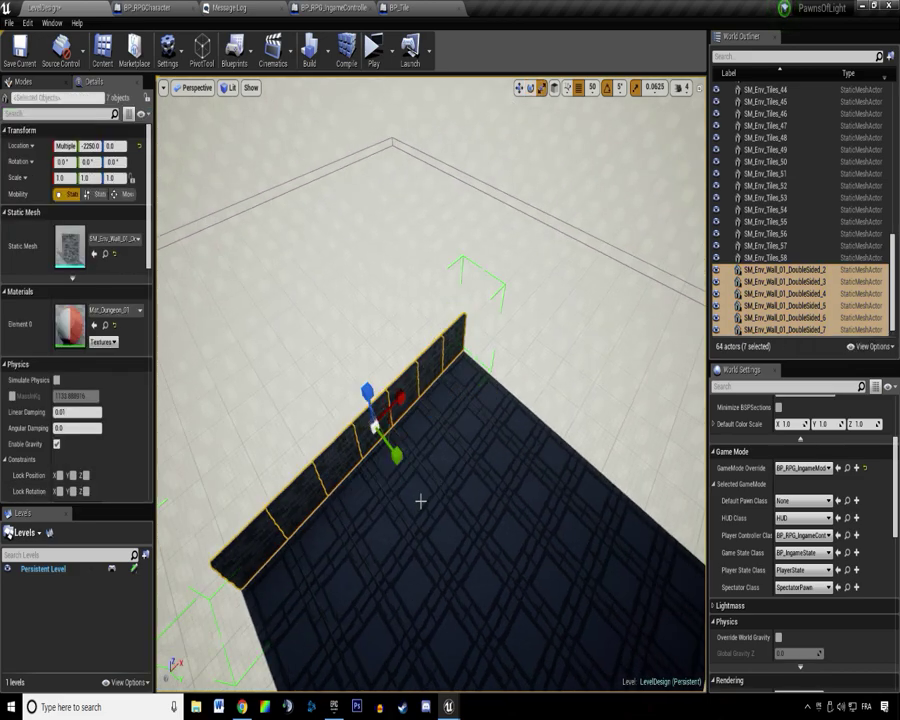
key("space")
right_click_drag(405, 489, 321, 460)
key("space")
left_click_drag(322, 431, 623, 542, "alt")
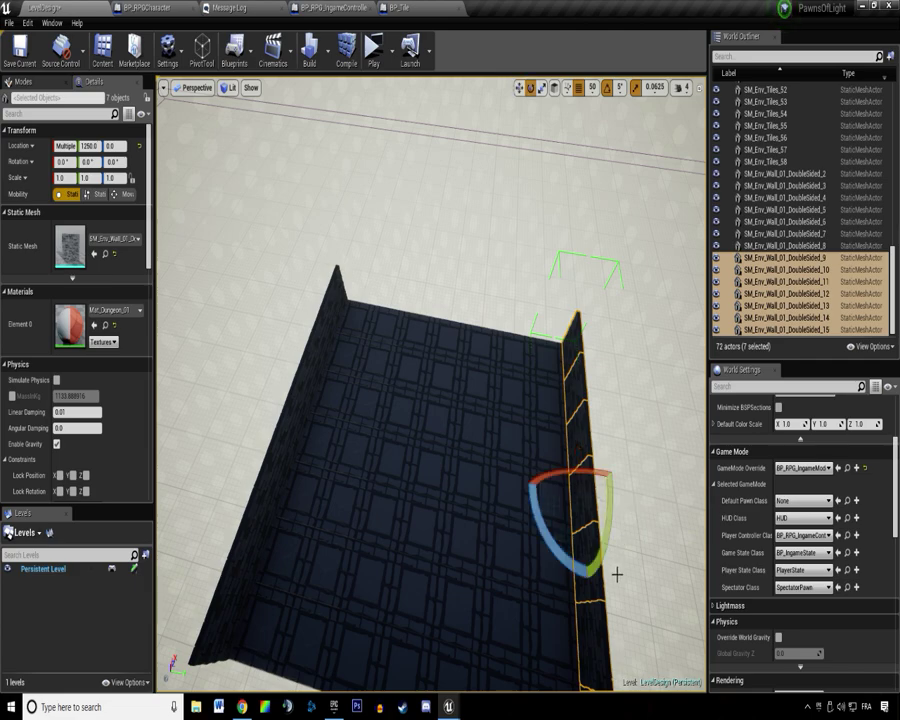
Duplicate the wall row rotated 90° and move the copy onto one of the open sides of the floor.
right_click_drag(617, 573, 538, 492)
key("space")
left_click_drag(532, 477, 462, 410, "alt")
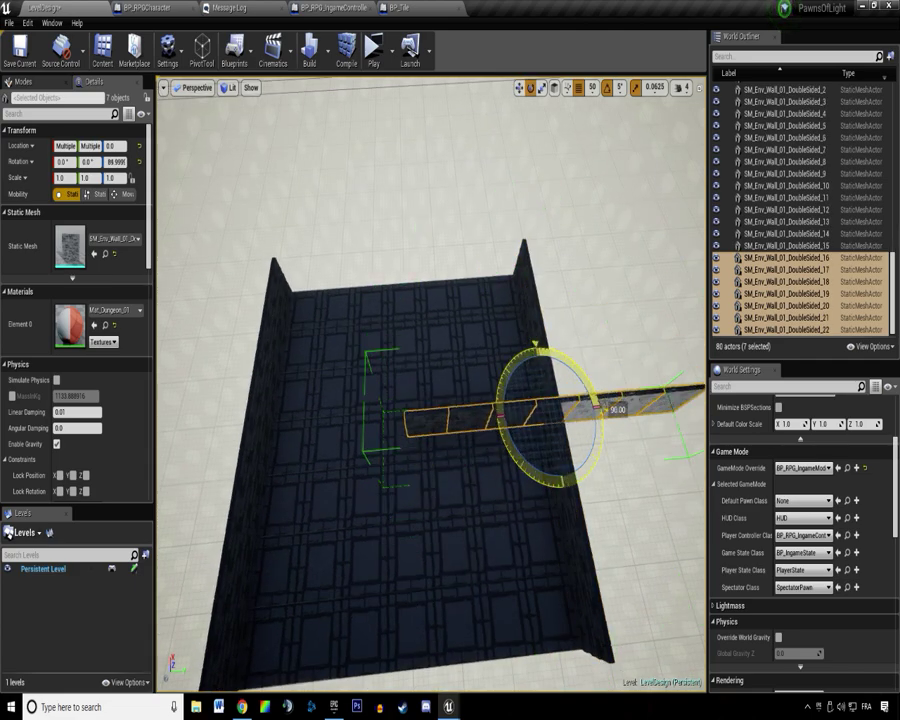
left_click_drag(565, 427, 414, 272)
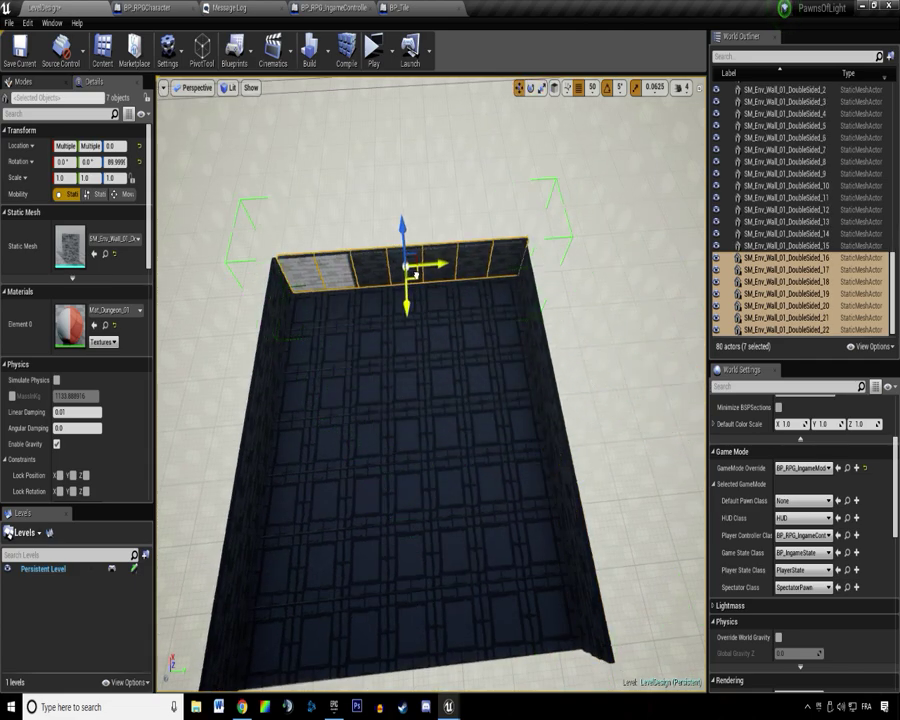
Duplicate the rotated wall row onto the remaining open side to enclose the room, and save the level.
right_click_drag(476, 314, 543, 246)
left_click_drag(551, 259, 263, 238, "alt")
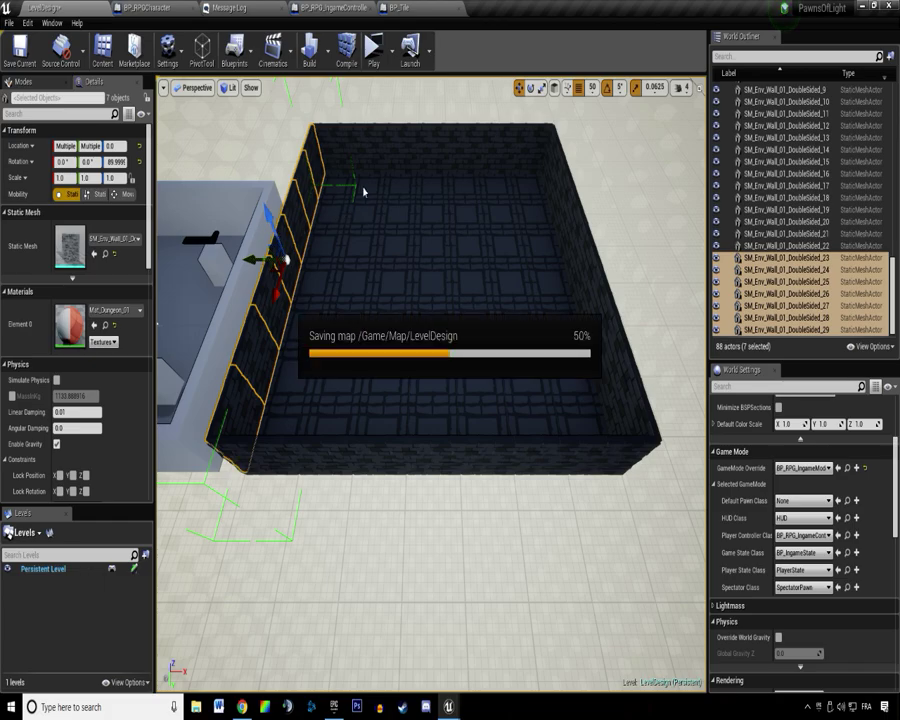
right_click_drag(405, 201, 398, 215)
left_click(556, 259)
right_click_drag(556, 259, 485, 420)
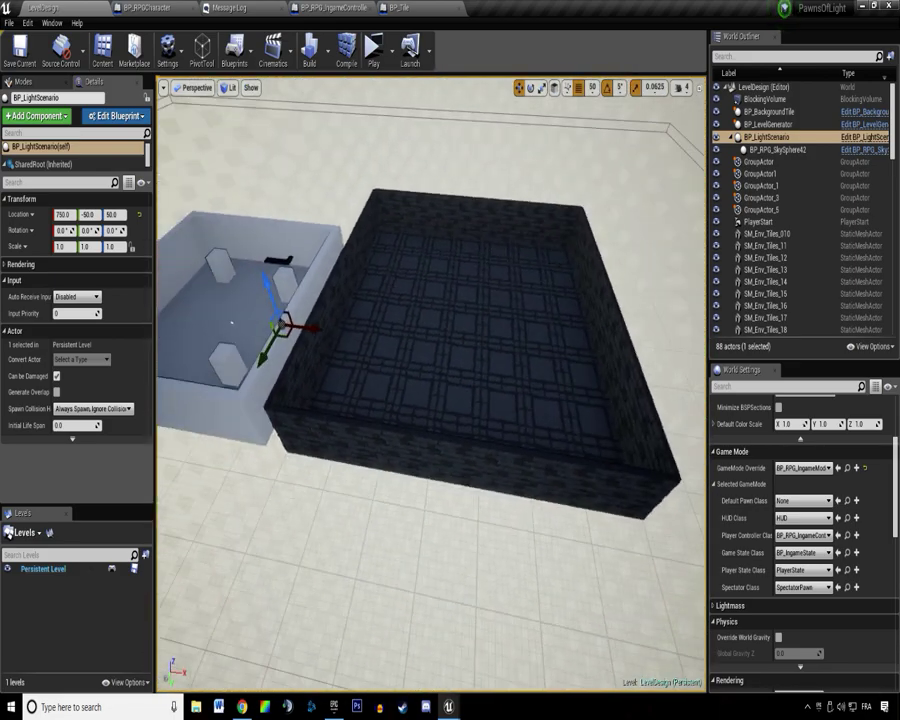
Browse the wall meshes and the PolygonDungeons Floors folder for pieces to decorate the room.
left_click_drag(898, 150, 478, 145)
left_click_drag(774, 414, 775, 463)
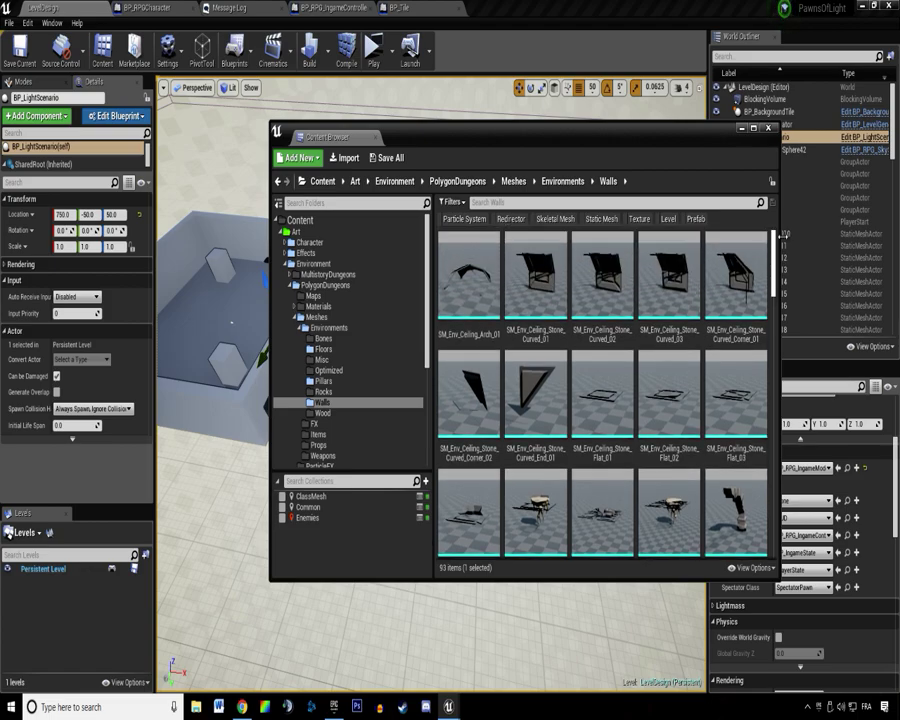
left_click(326, 339)
left_click(323, 349)
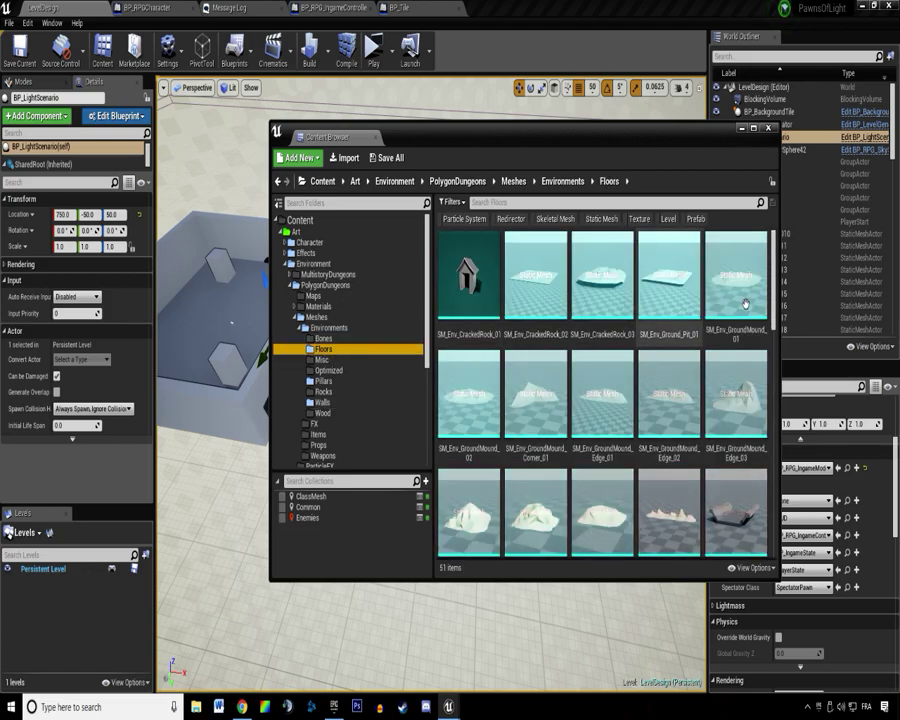
left_click_drag(765, 388, 770, 514)
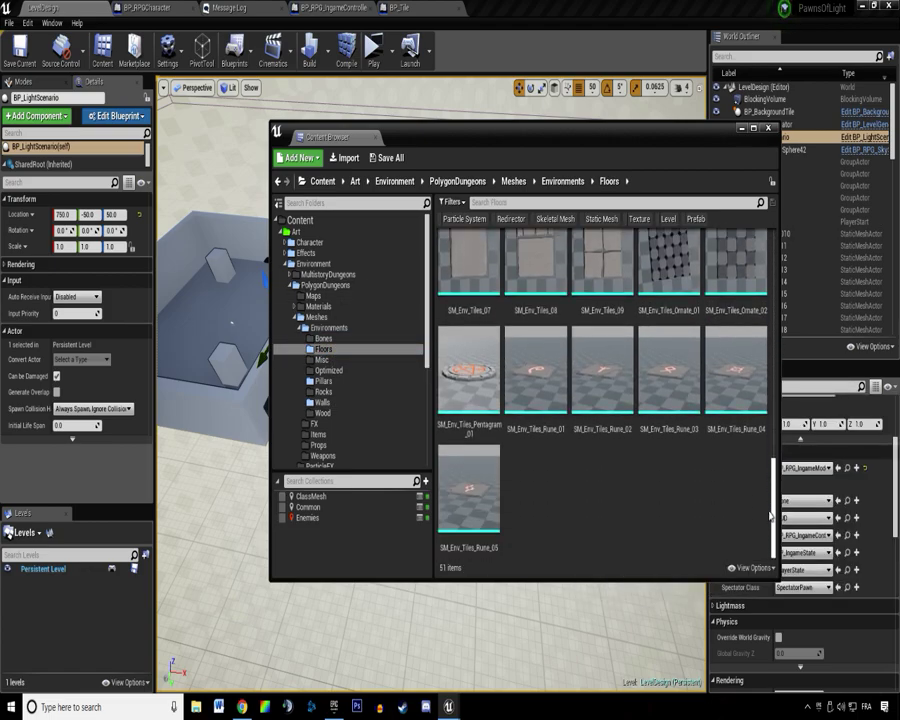
Find SM_Env_Railing_03 in the PolygonDungeons Misc folder and place it on the room's floor.
left_click(321, 359)
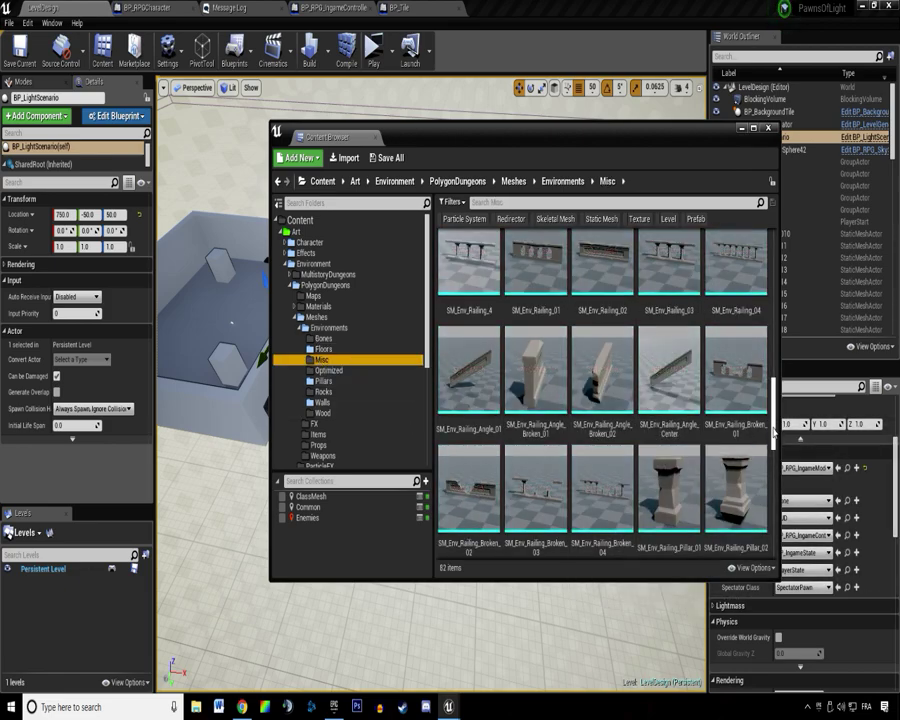
scroll(773, 444, "down", 2)
scroll(773, 444, "down", 3)
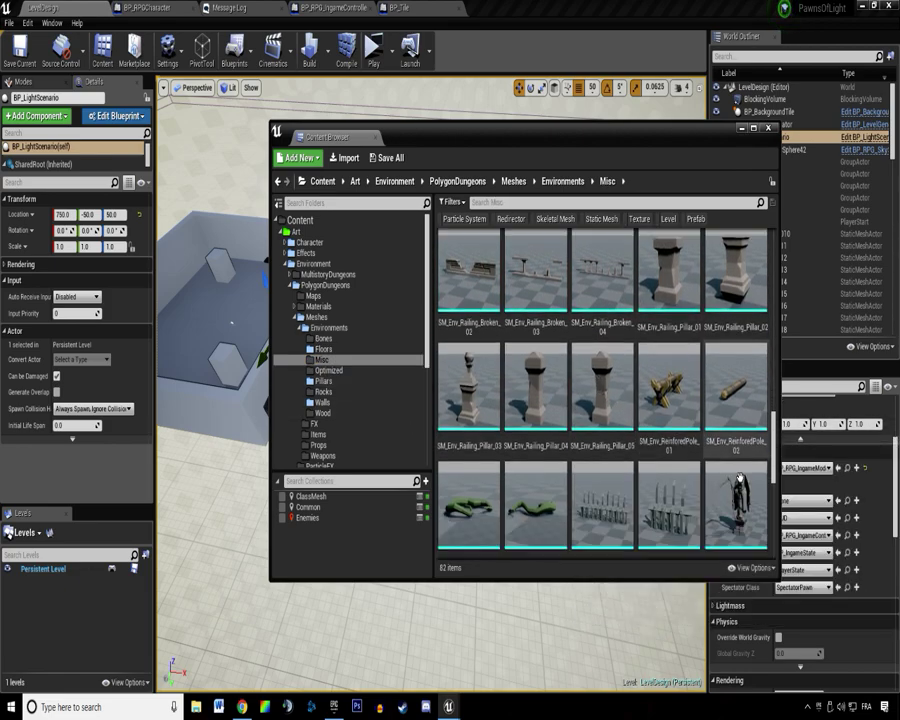
scroll(667, 457, "up", 2)
scroll(667, 457, "up", 3)
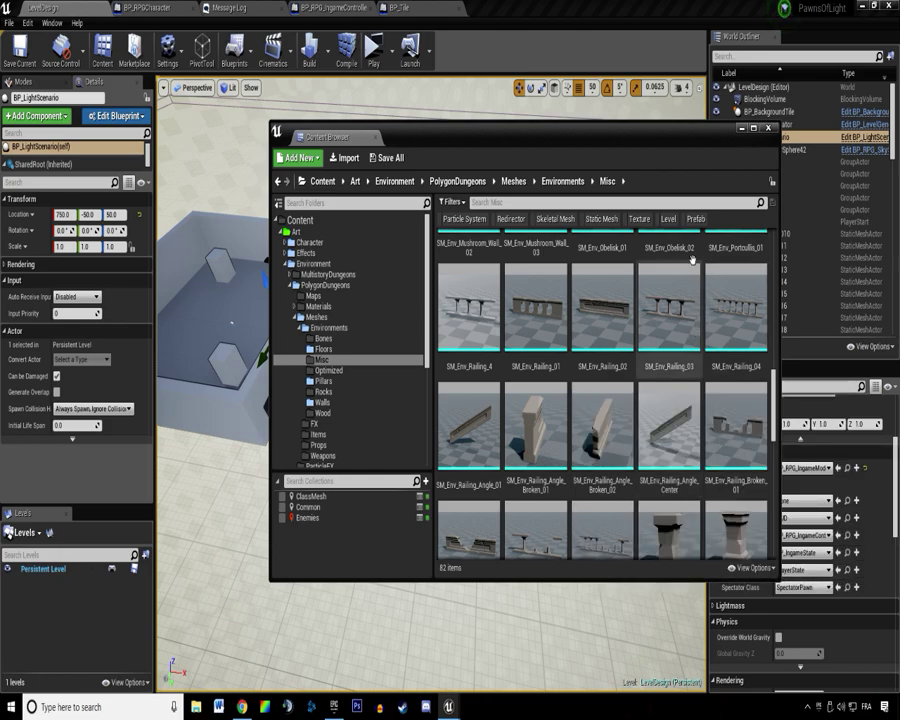
left_click_drag(516, 150, 591, 125)
left_click(760, 305)
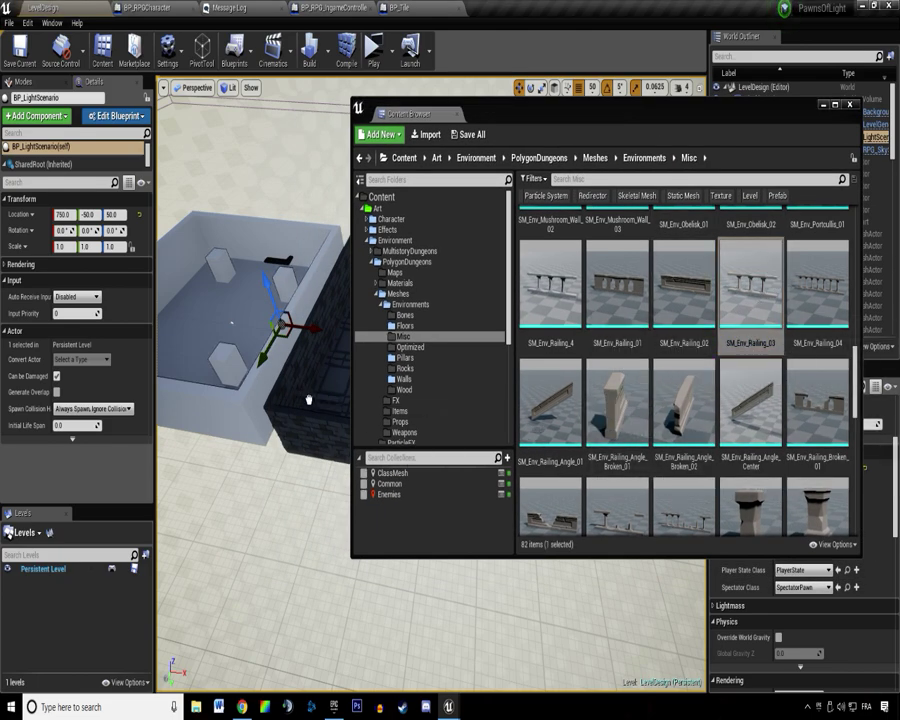
left_click_drag(322, 390, 322, 391)
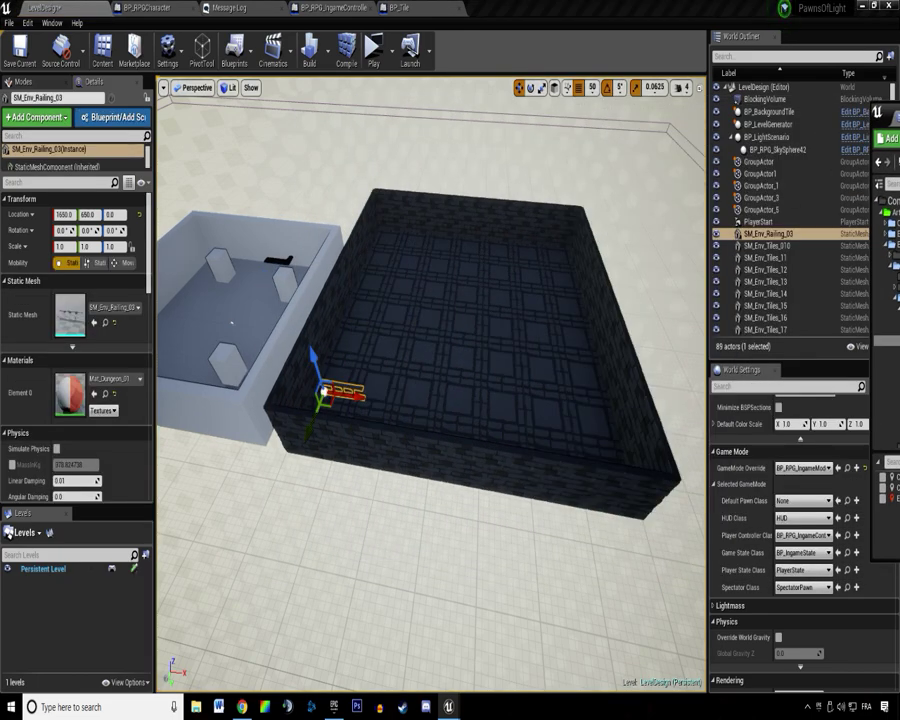
Hide the wall row next to BP_BackgroundTile and the adjoining row at Y 1250 to open up the room.
right_click_drag(322, 391, 400, 390)
left_click(435, 383)
left_click(717, 258)
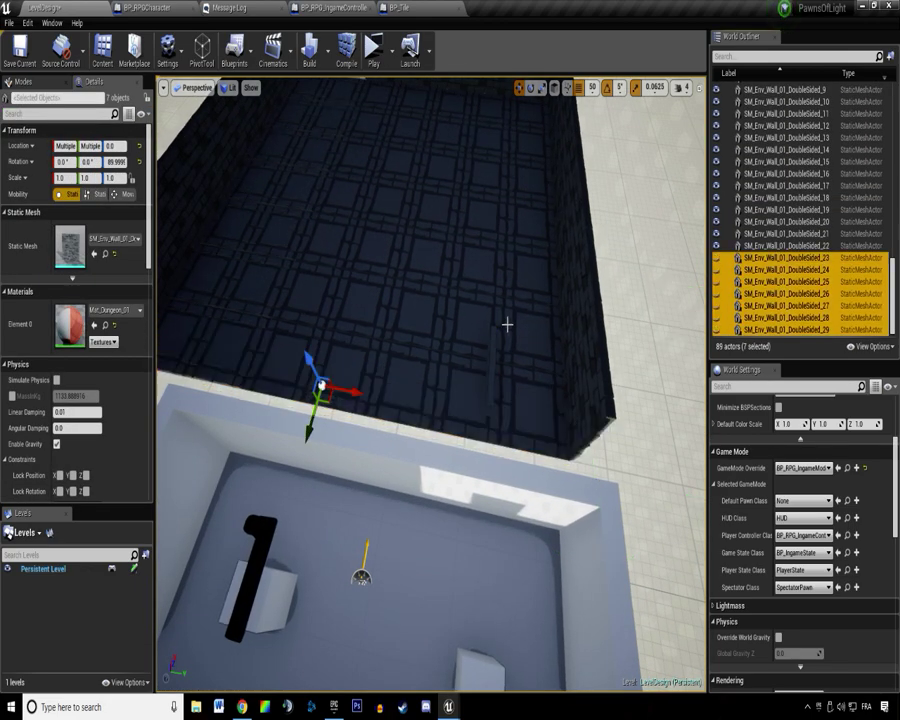
left_click_drag(504, 325, 691, 285, "ctrl+alt")
left_click(717, 163)
Select BP_BackgroundTile and move it away from the new room to X -4500.
right_click_drag(478, 340, 505, 340)
scroll(478, 340, "up", 4)
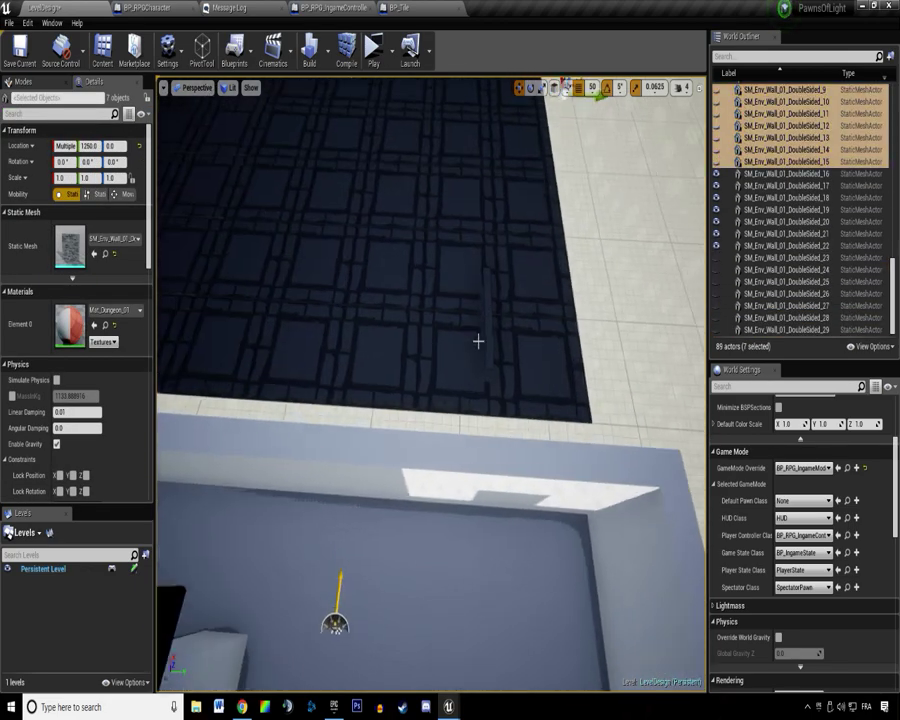
left_click(494, 353)
left_click(547, 511)
right_click_drag(433, 418, 250, 450)
scroll(433, 416, "down", 3)
left_click_drag(404, 404, 90, 225)
right_click_drag(404, 404, 415, 430)
Search the placeable actors for "light" and place a Directional Light above the room.
right_click_drag(444, 297, 690, 285)
scroll(444, 297, "up", 4)
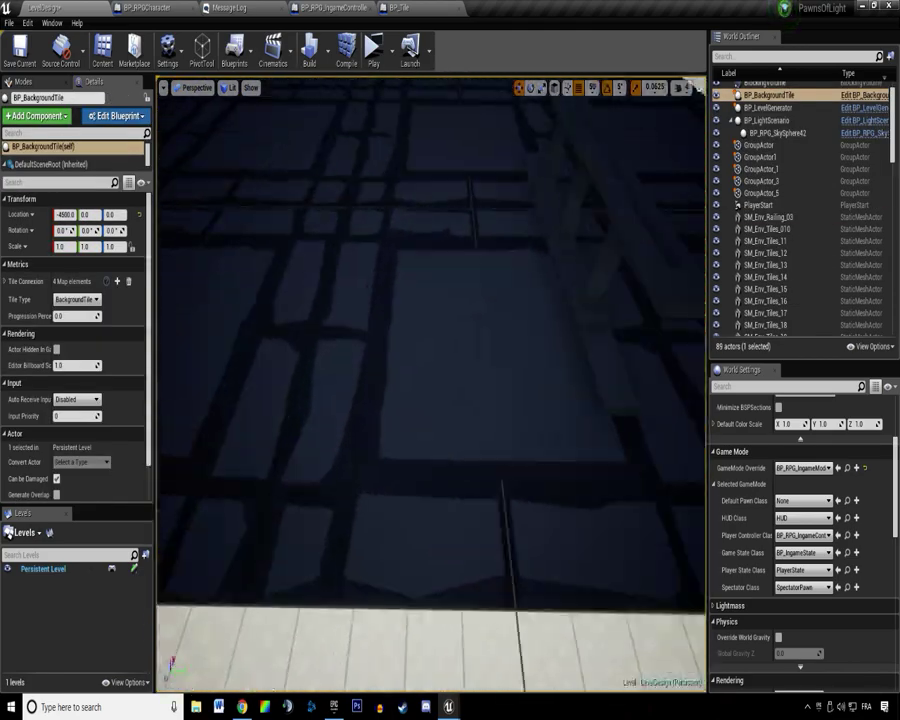
scroll(444, 297, "down", 5)
right_click_drag(420, 269, 385, 150)
right_click_drag(320, 214, 361, 407)
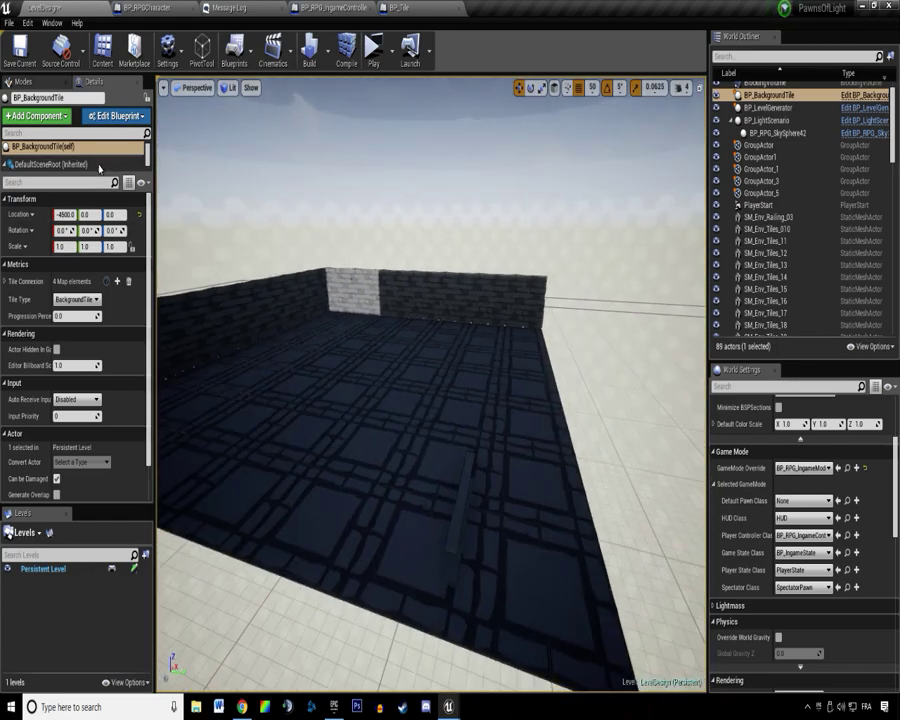
left_click_drag(89, 174, 86, 281)
left_click(24, 82)
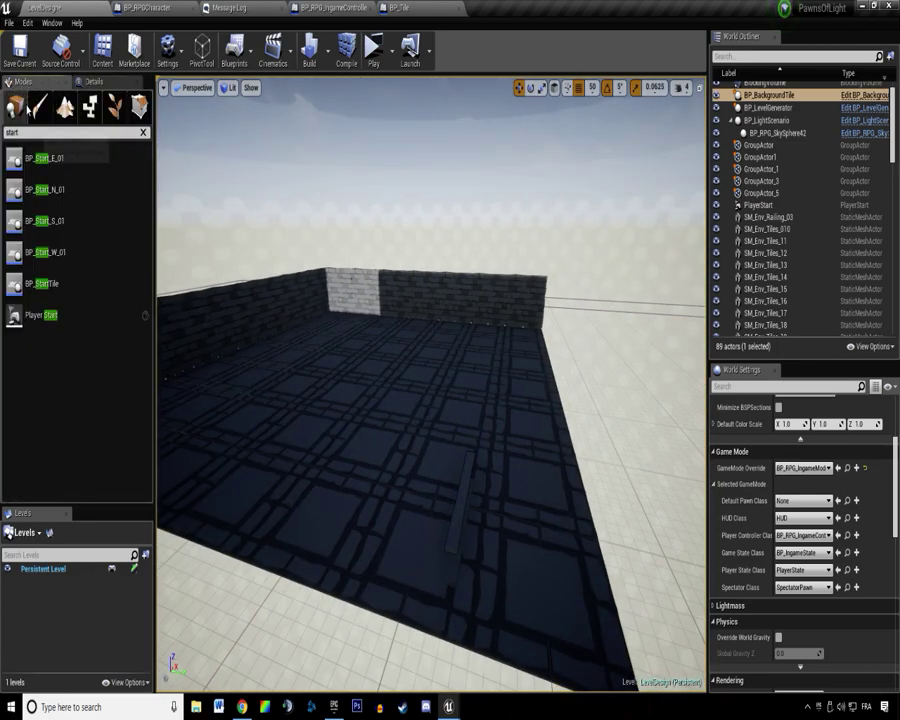
type("light")
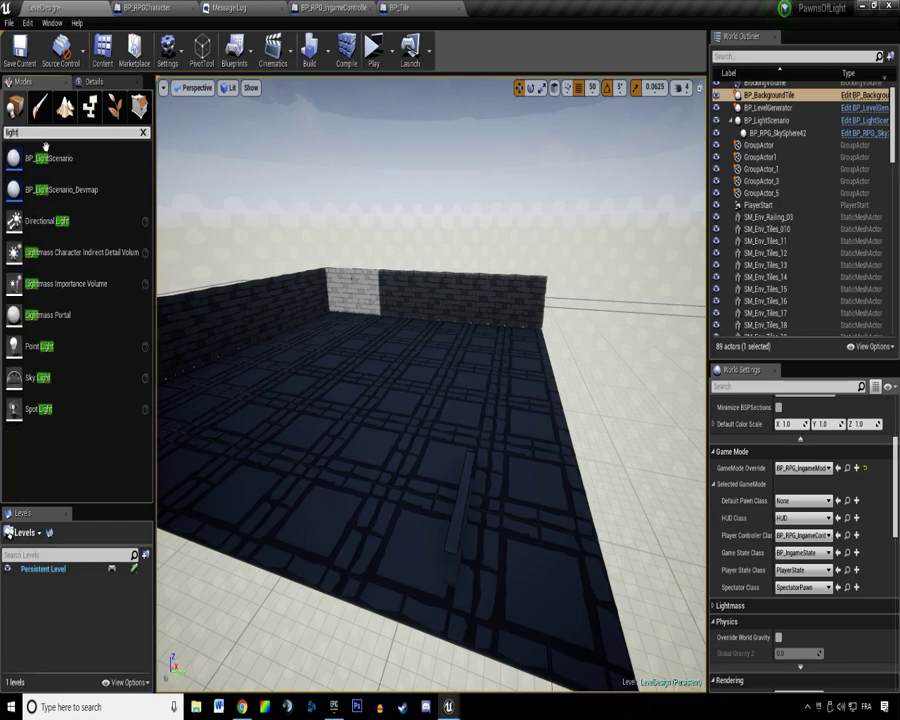
left_click_drag(45, 220, 594, 302)
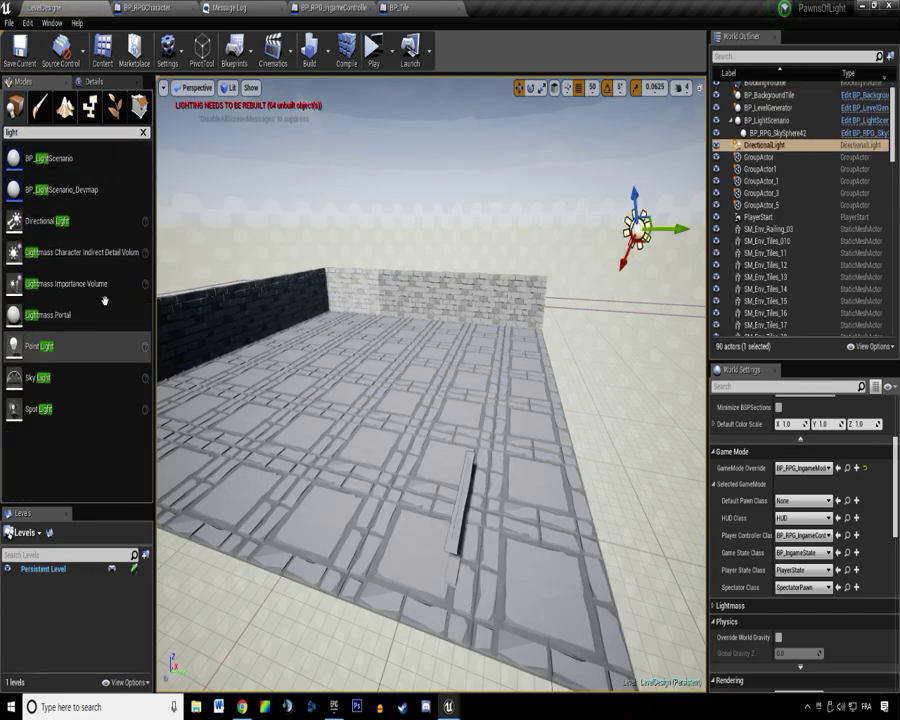
Set the directional light's intensity to 2.
left_click(93, 81)
left_click(80, 404)
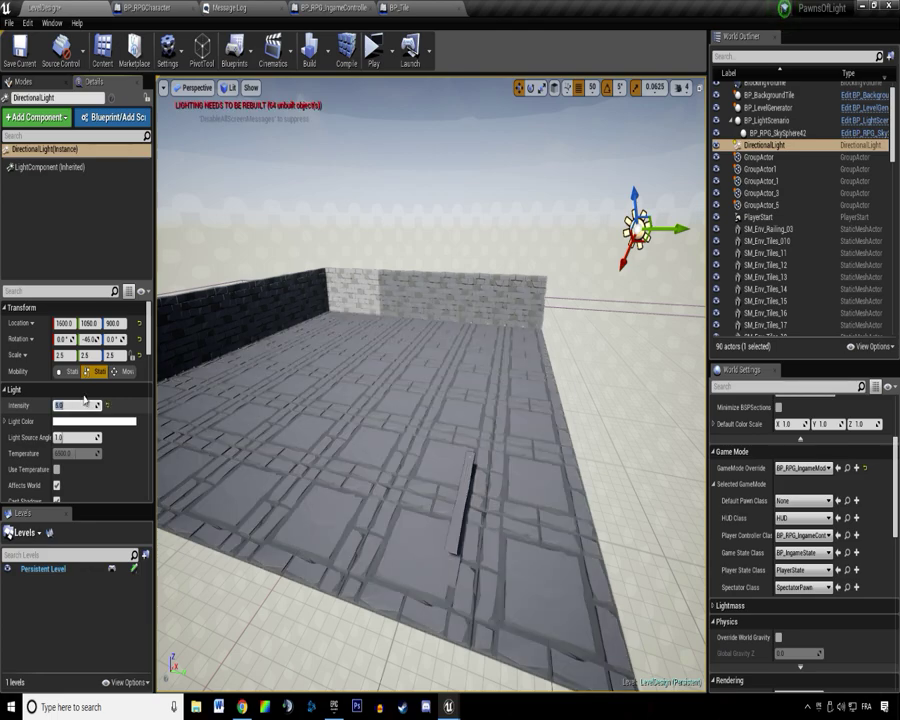
type("2")
key("Return")
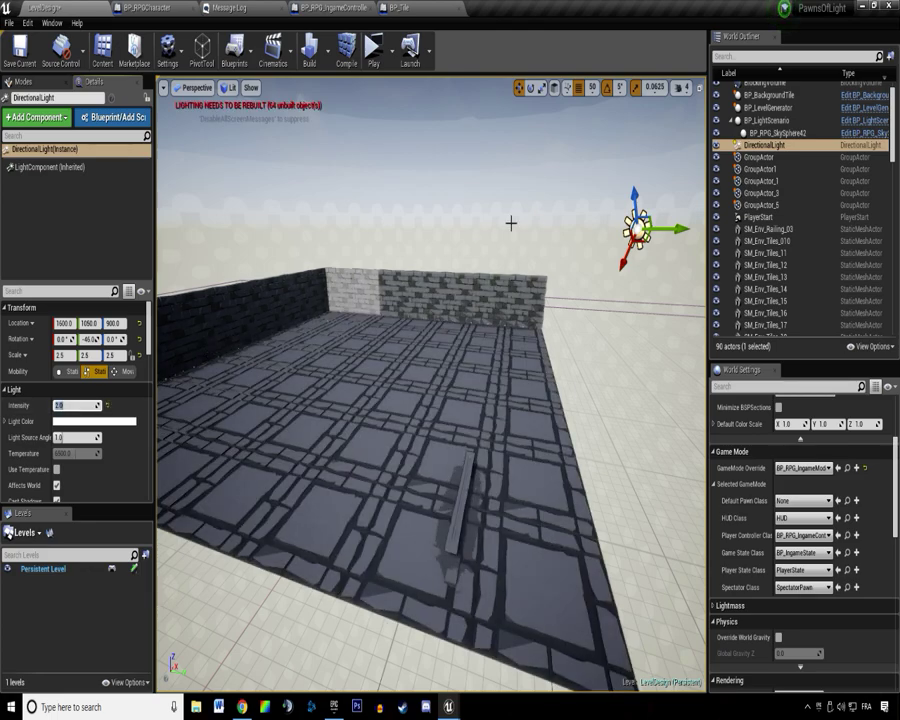
Rotate the SM_Env_Railing_03 piece and move it onto the open edge of the floor.
left_click(450, 502)
left_click(454, 513)
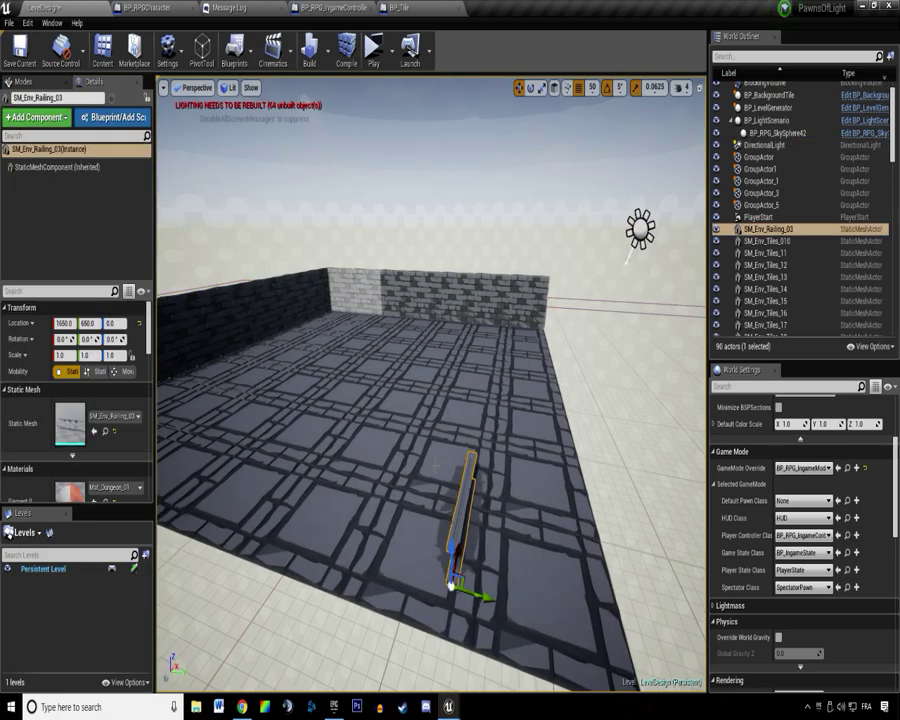
key("e")
left_click_drag(493, 646, 438, 677)
key("w")
right_click_drag(480, 523, 330, 450)
left_click_drag(447, 371, 436, 416)
Duplicate the railing along the open floor edge to form a row of seven pieces.
right_click_drag(436, 416, 610, 416)
left_click_drag(541, 401, 448, 403, "alt")
right_click_drag(505, 365, 651, 374)
Duplicate the row of seven railings, rotate the copy onto the remaining open floor edge, and save the level.
left_click(790, 230)
left_click(789, 303, "shift")
key("e")
left_click_drag(279, 362, 349, 262, "alt")
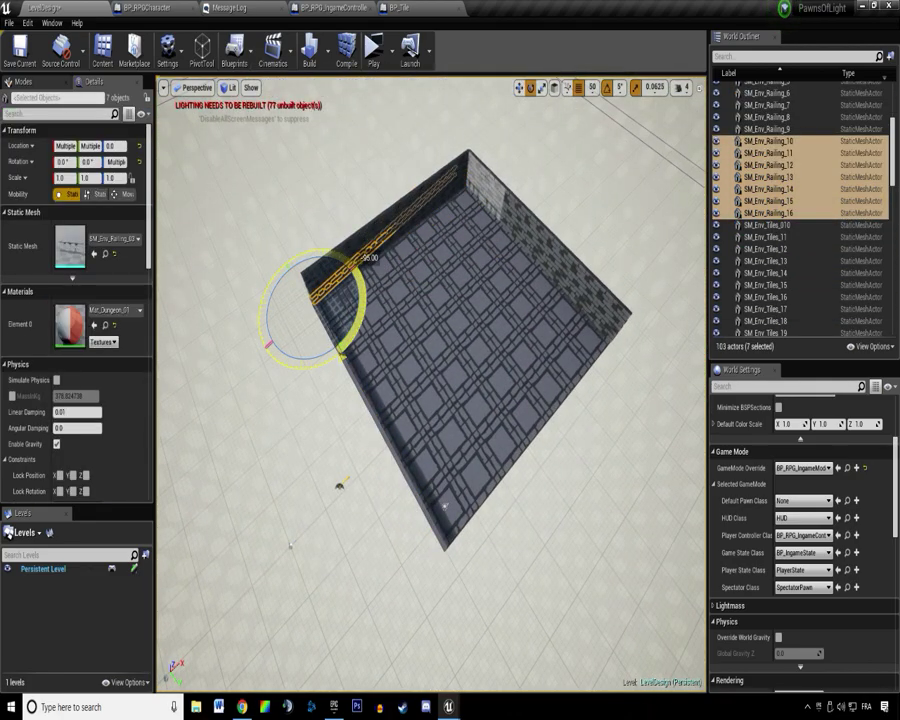
left_click_drag(300, 360, 285, 364)
key("r")
left_click_drag(323, 333, 497, 575)
key("ctrl+s")
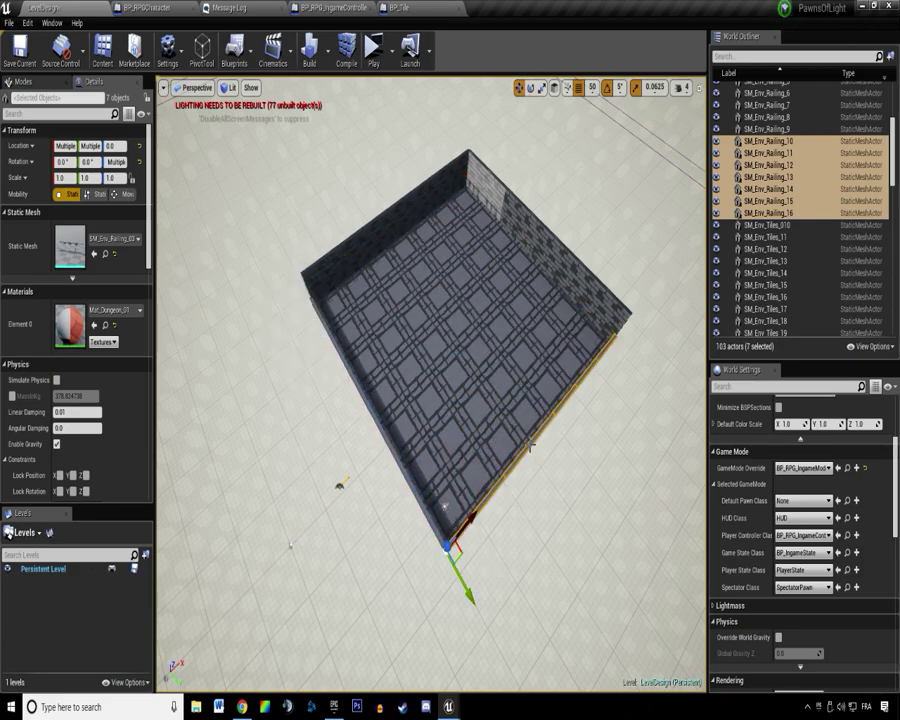
Place the SM_Env_Pillar_Square_01 mesh from the PolygonDungeons Pillars folder on the room's floor.
right_click_drag(532, 452, 512, 410)
scroll(512, 410, "up", 3)
left_click(342, 163)
right_click_drag(342, 163, 390, 200)
right_click_drag(342, 300, 326, 304)
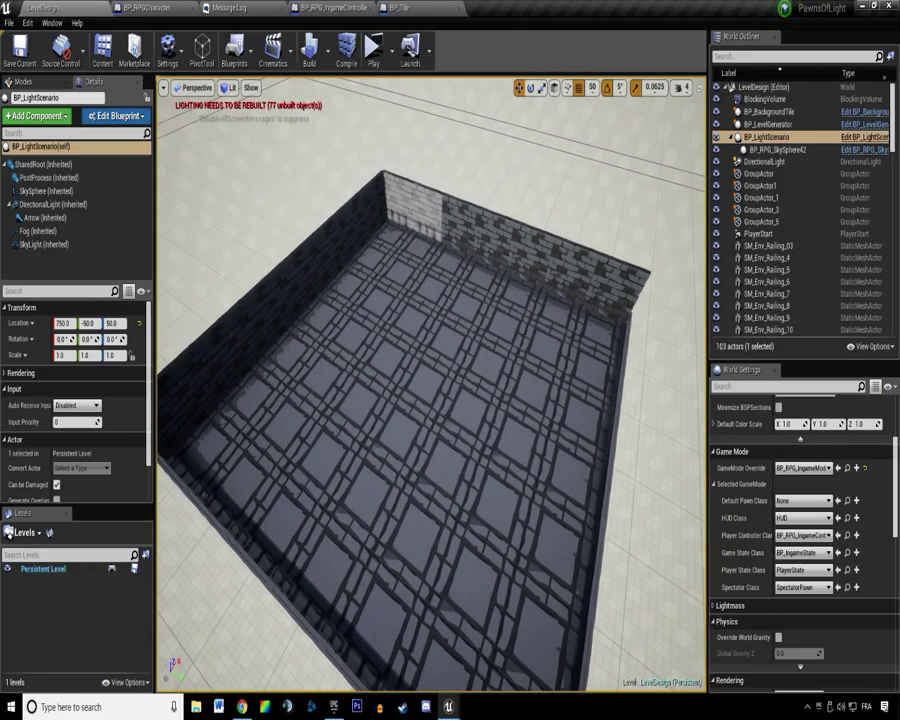
key("alt+Tab")
scroll(593, 296, "down", 1)
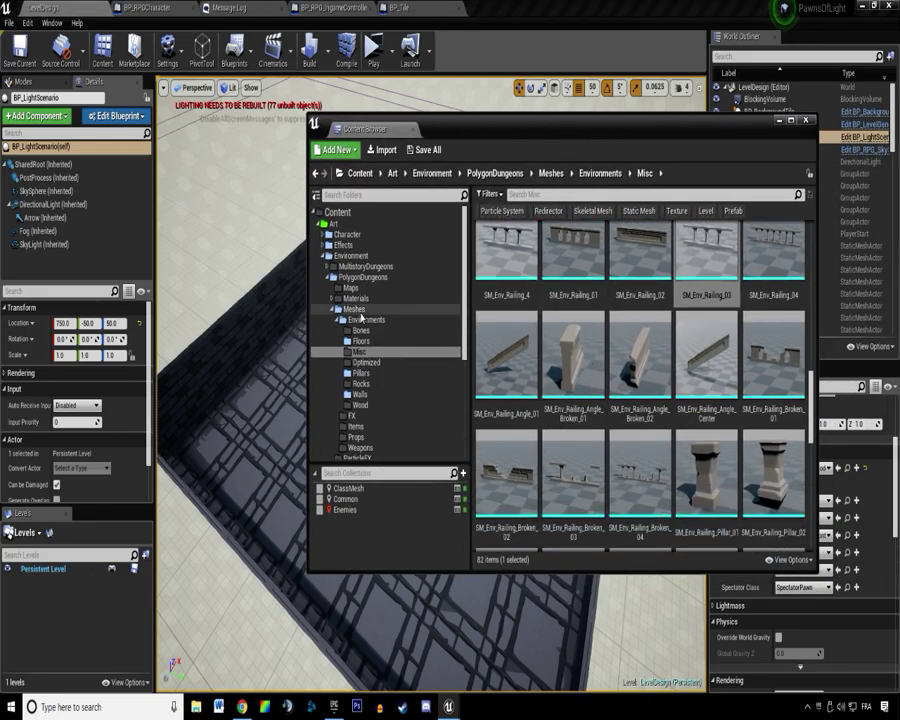
left_click(362, 384)
left_click(362, 395)
left_click(362, 373)
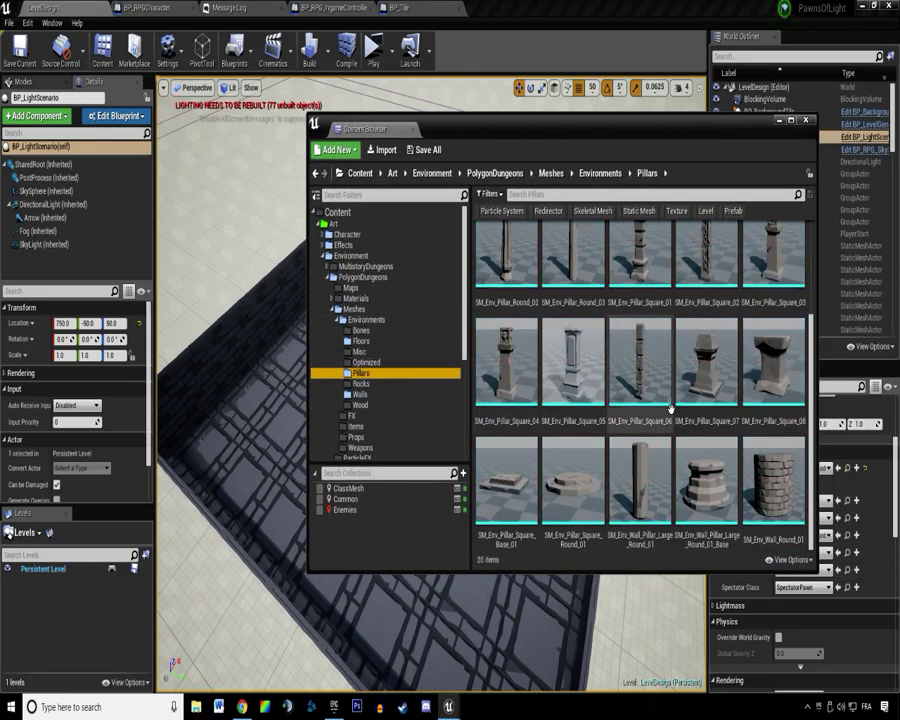
scroll(733, 412, "up", 3)
left_click_drag(639, 392, 245, 418)
scroll(566, 430, "down", 3)
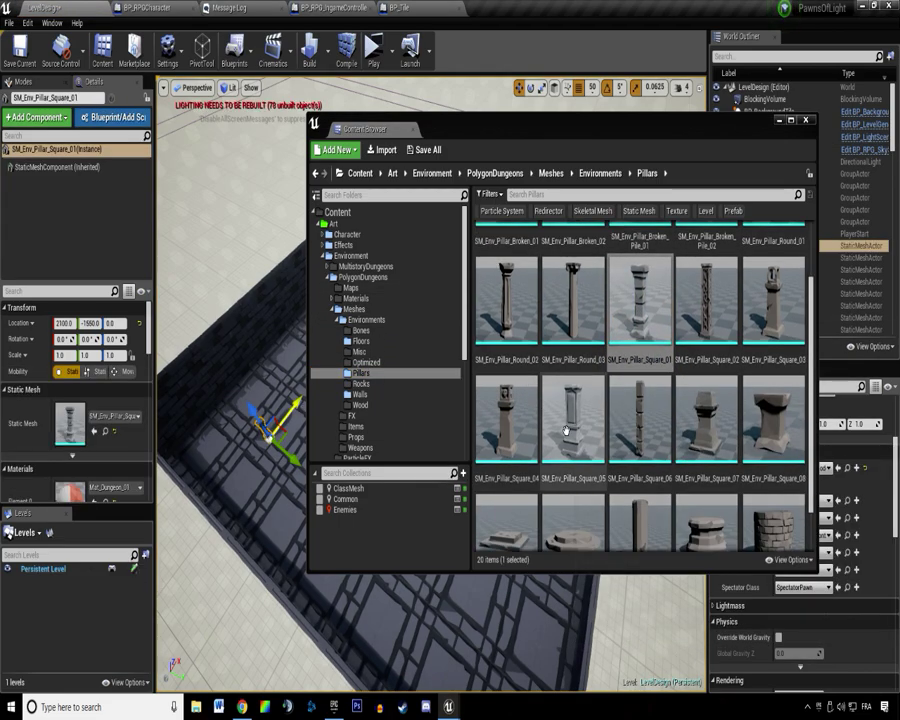
scroll(566, 430, "down", 2)
left_click_drag(587, 128, 899, 180)
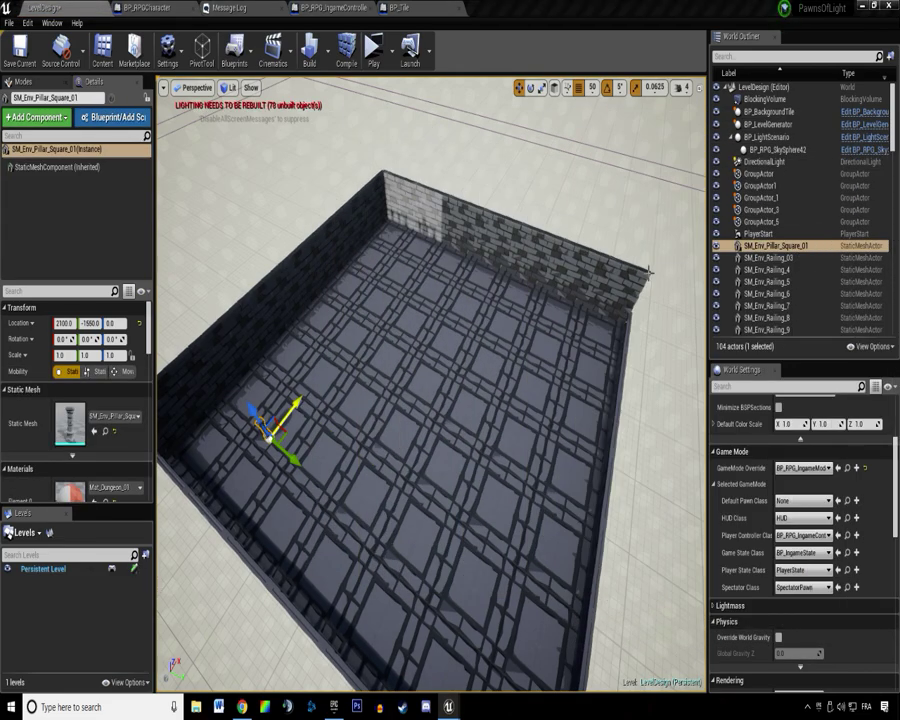
Move the pillar to X 2700, Y -850 and scale it to 2 on all axes.
left_click_drag(301, 432, 382, 413)
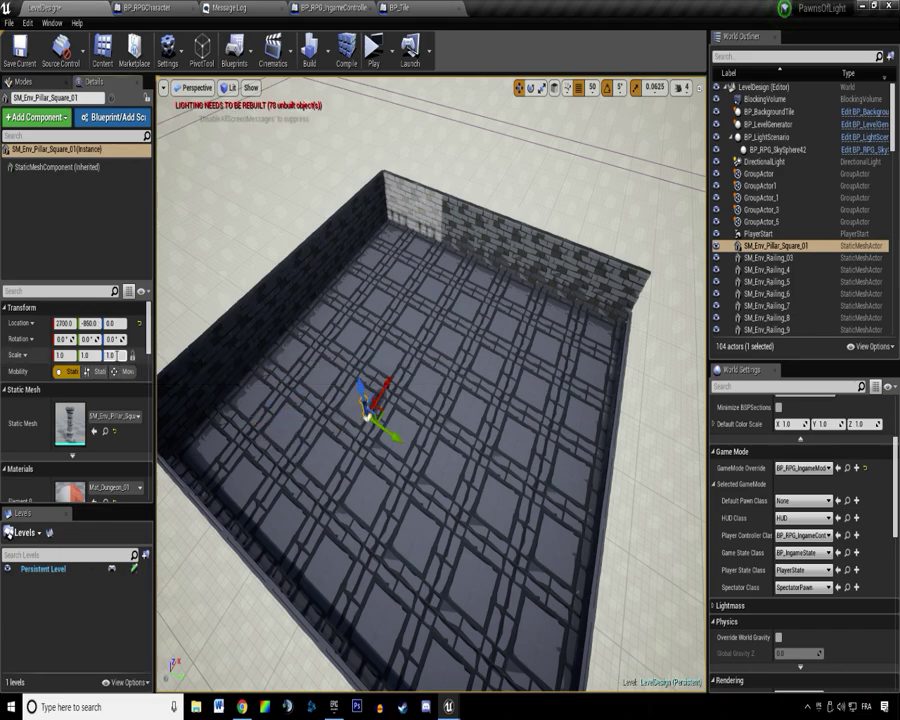
key("Return")
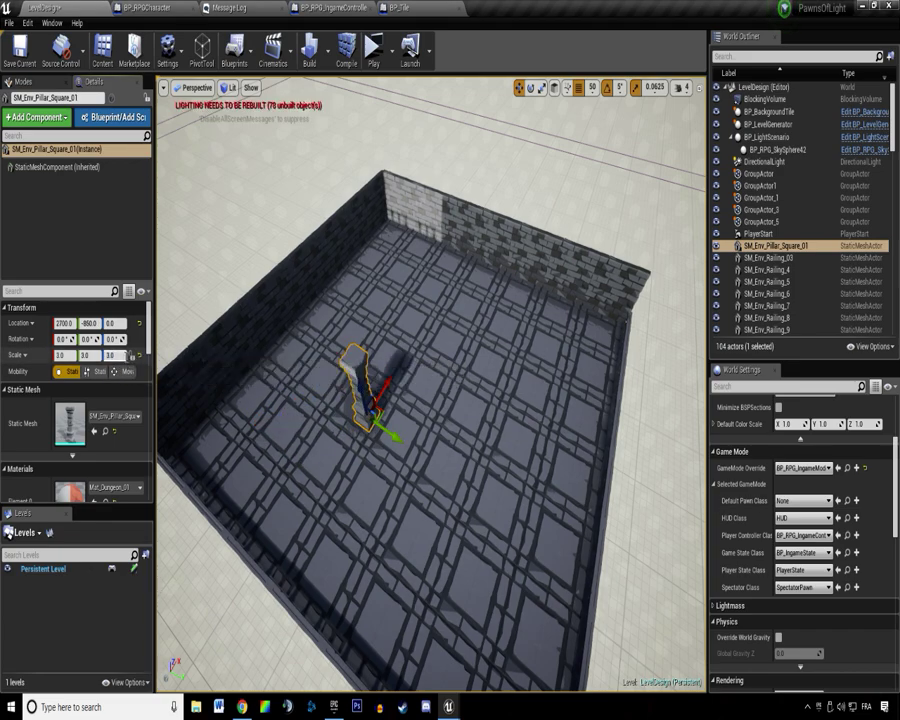
key("ctrl+z")
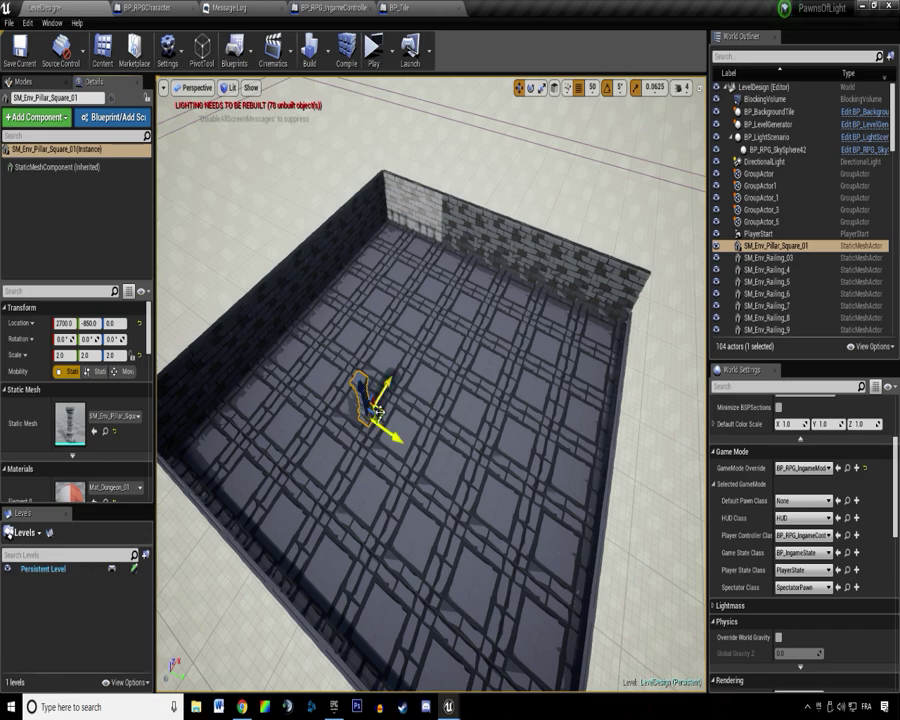
Duplicate the pillar three times so that four pillars stand in a rectangle in the room, and save the level.
left_click_drag(340, 408, 501, 403, "alt")
key("ctrl+z")
right_click_drag(549, 366, 540, 310)
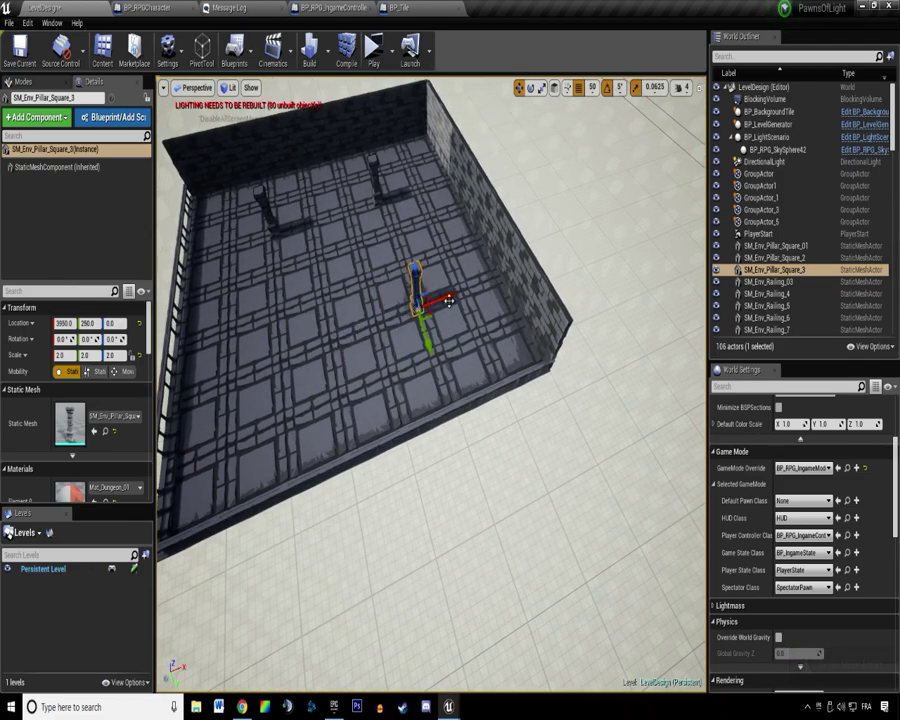
left_click_drag(449, 302, 298, 330, "alt")
key("ctrl+s")
Examine the room with its walls, railings and four pillars from several angles.
right_click_drag(441, 192, 418, 277)
scroll(500, 340, "up", 3)
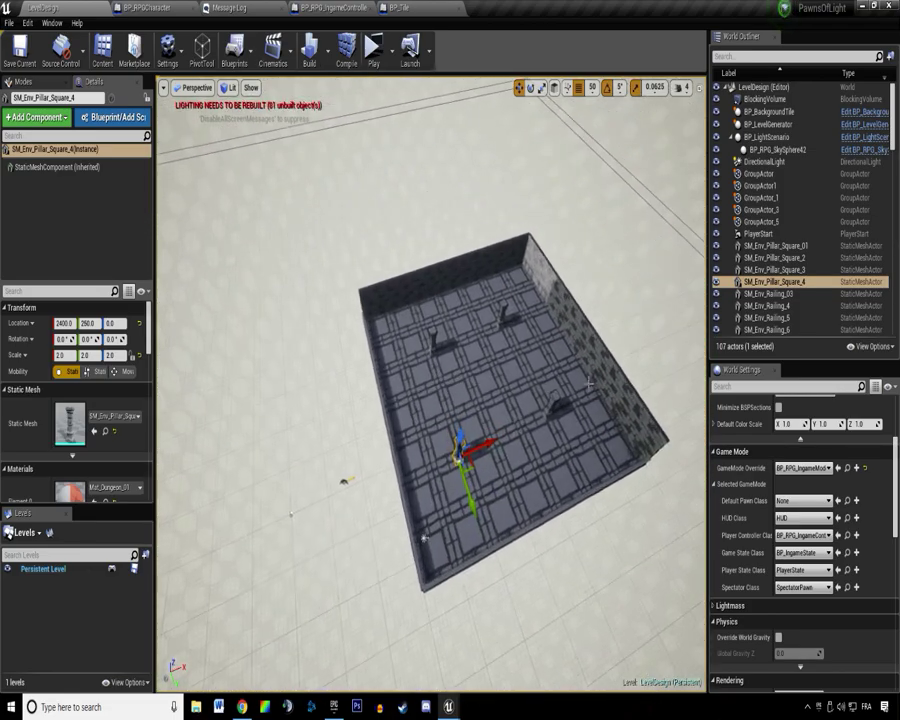
right_click_drag(581, 403, 498, 251)
left_click(293, 549)
right_click_drag(343, 285, 350, 190)
left_click(375, 500)
right_click_drag(325, 354, 400, 350)
right_click_drag(482, 279, 461, 430)
left_click(482, 279)
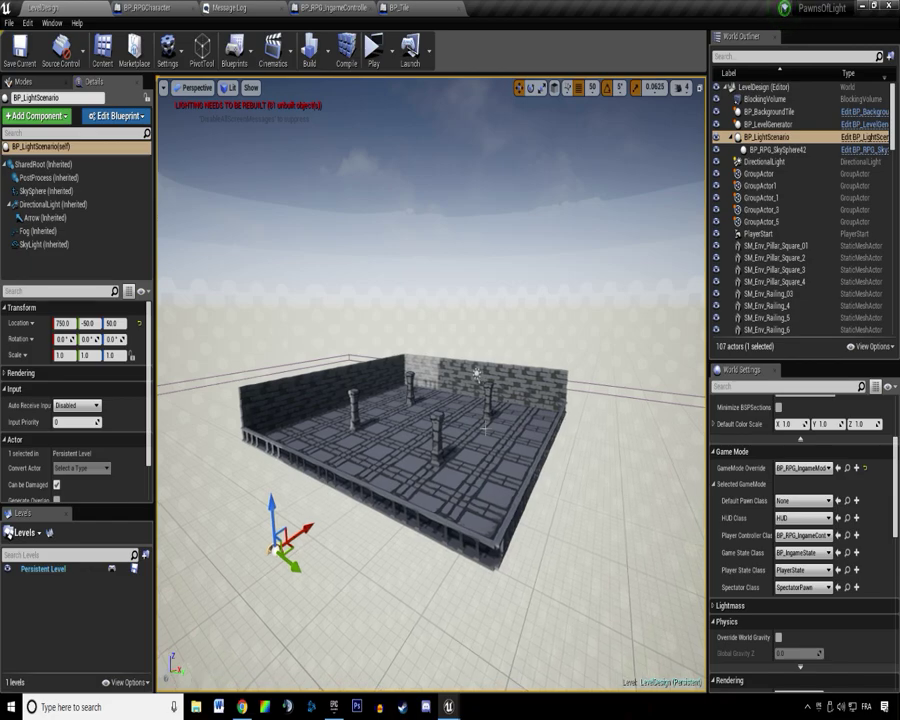
right_click_drag(502, 229, 495, 330)
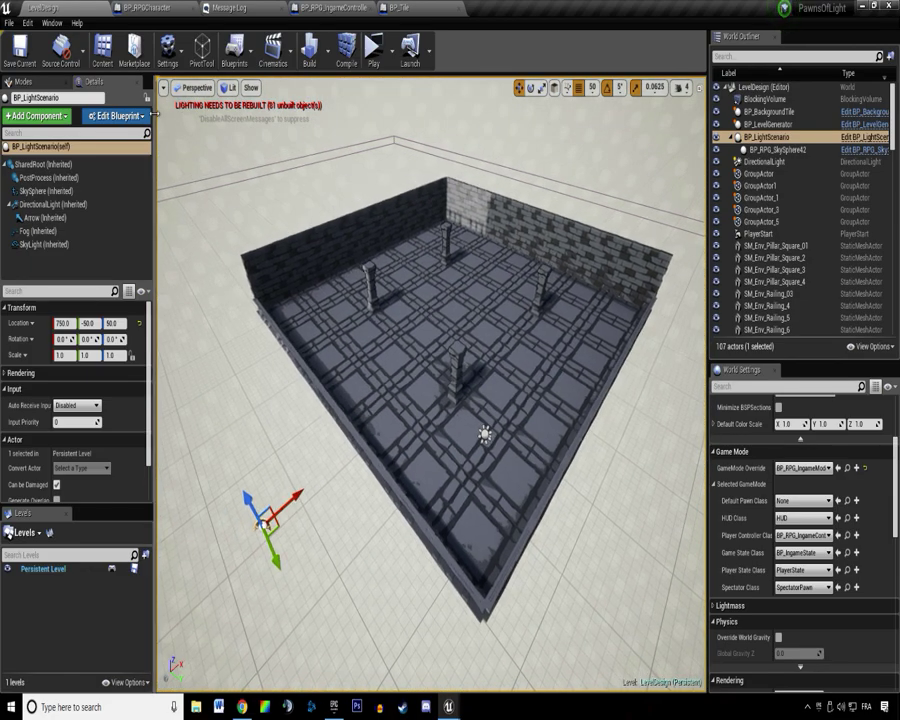
right_click_drag(378, 246, 335, 312)
mouse_move(477, 293)
right_mouse_down()
mouse_move(525, 262)
mouse_move(477, 293)
right_mouse_up()
Switch to the BP_Tile blueprint and inspect its placeholder room and the Generate Connectors function.
left_click(398, 7)
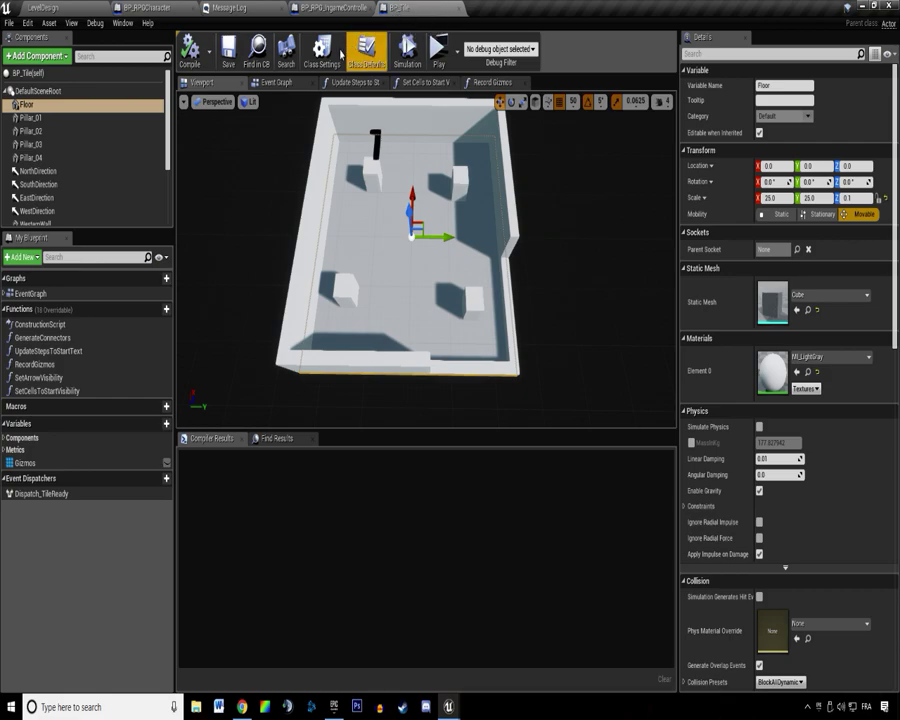
right_click_drag(375, 324, 302, 314)
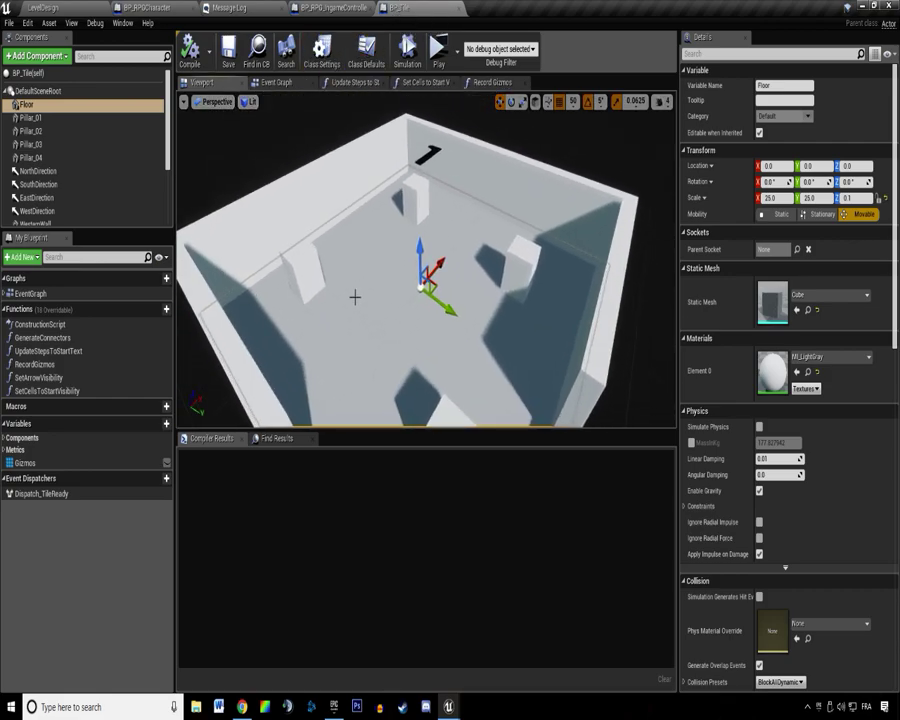
left_click(268, 84)
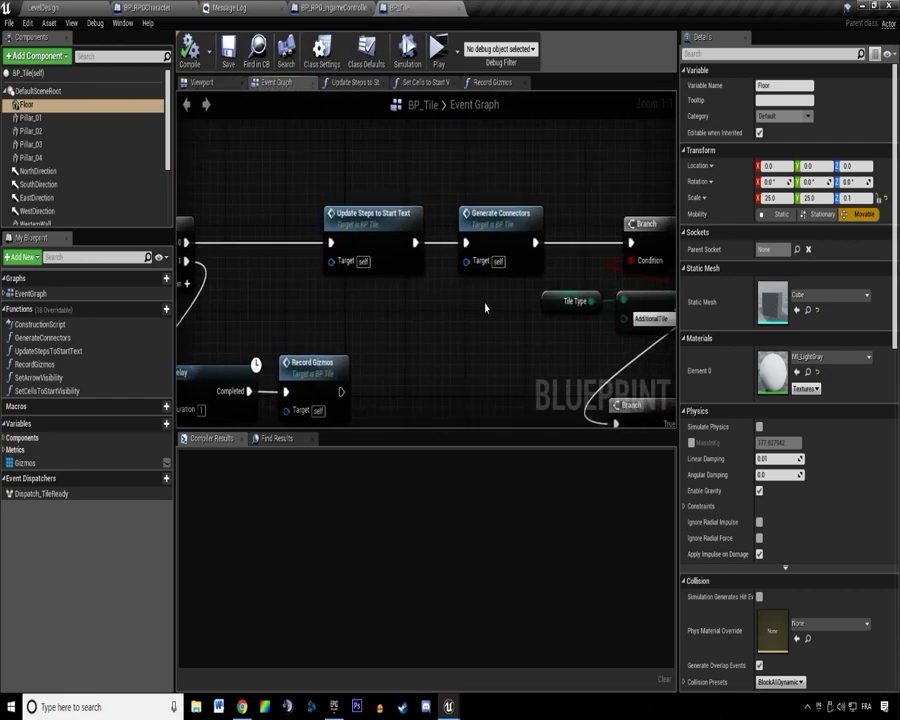
double_click(505, 235)
scroll(441, 311, "up", 2)
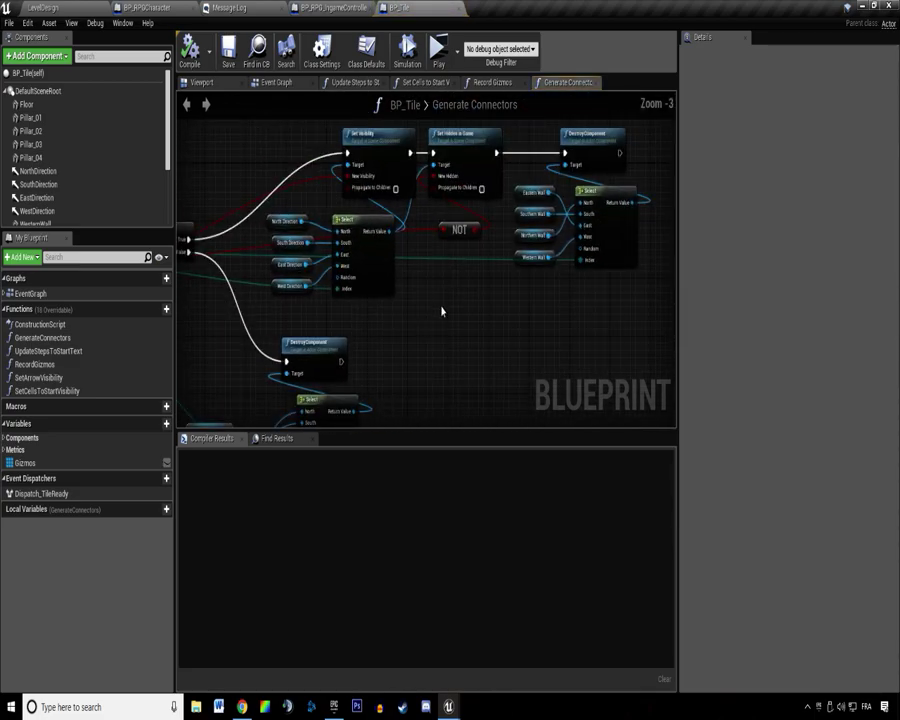
scroll(441, 311, "up", 3)
Compare BP_Tile's wall and direction components with the visibility and DestroyComponent nodes in Generate Connectors.
left_click(231, 83)
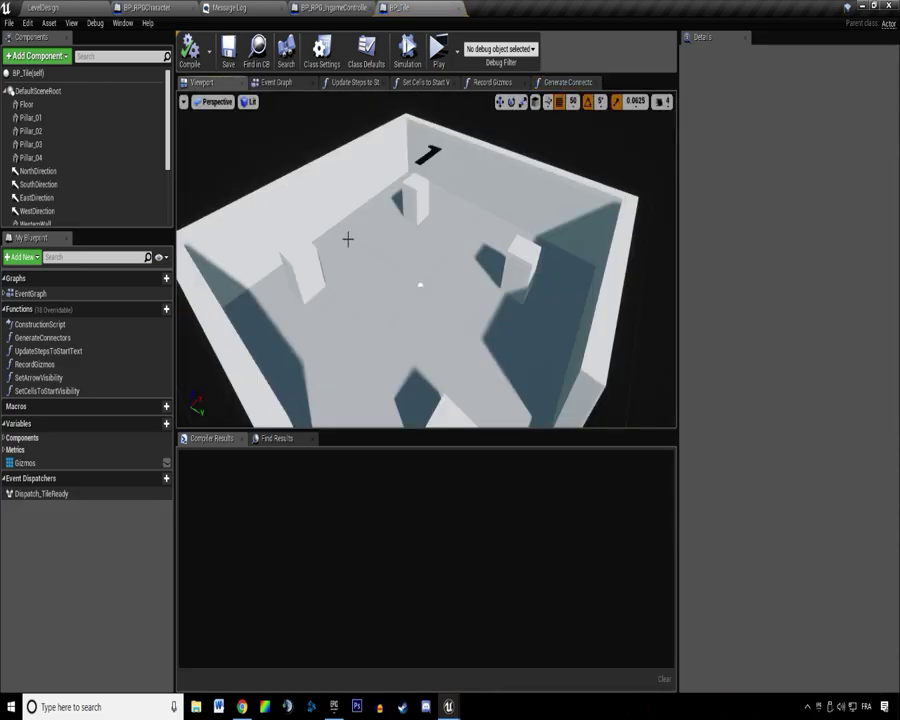
right_click_drag(493, 268, 560, 270)
scroll(75, 133, "down", 5)
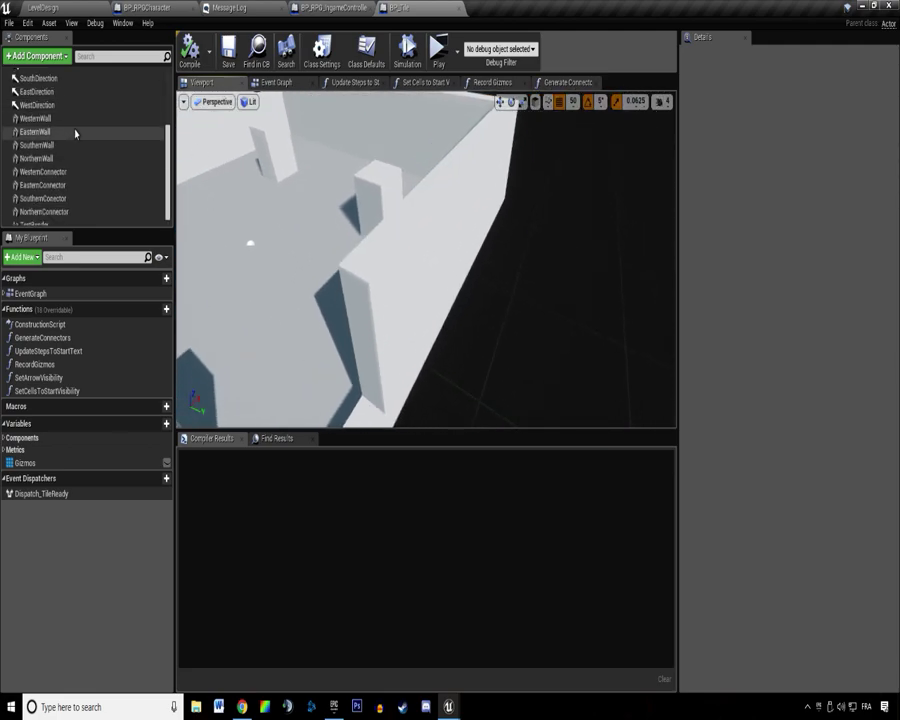
left_click(271, 86)
right_click_drag(521, 195, 392, 178)
double_click(400, 222)
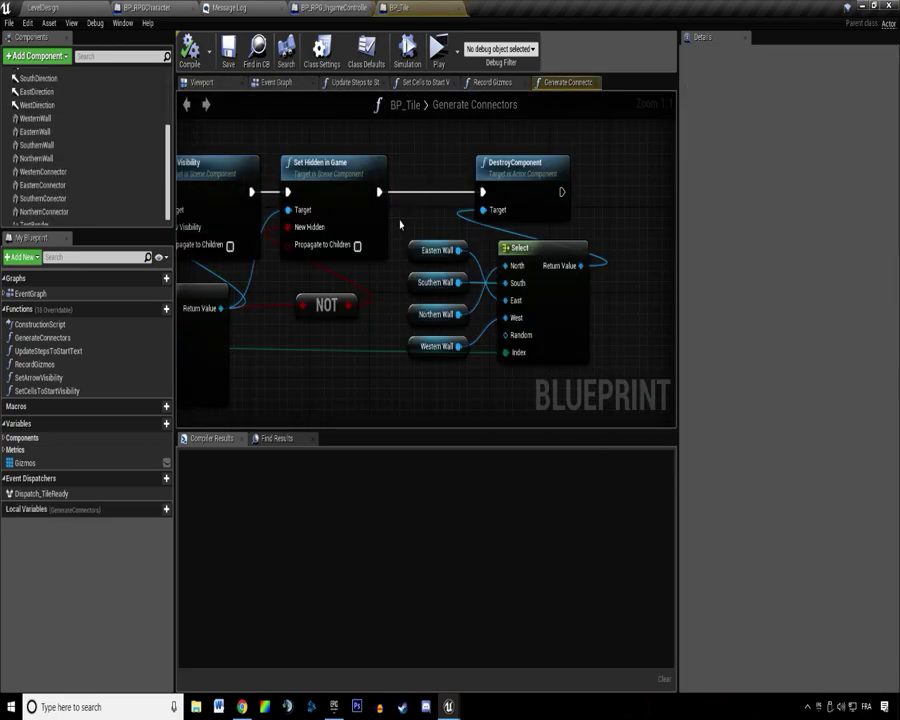
right_click_drag(341, 247, 457, 256)
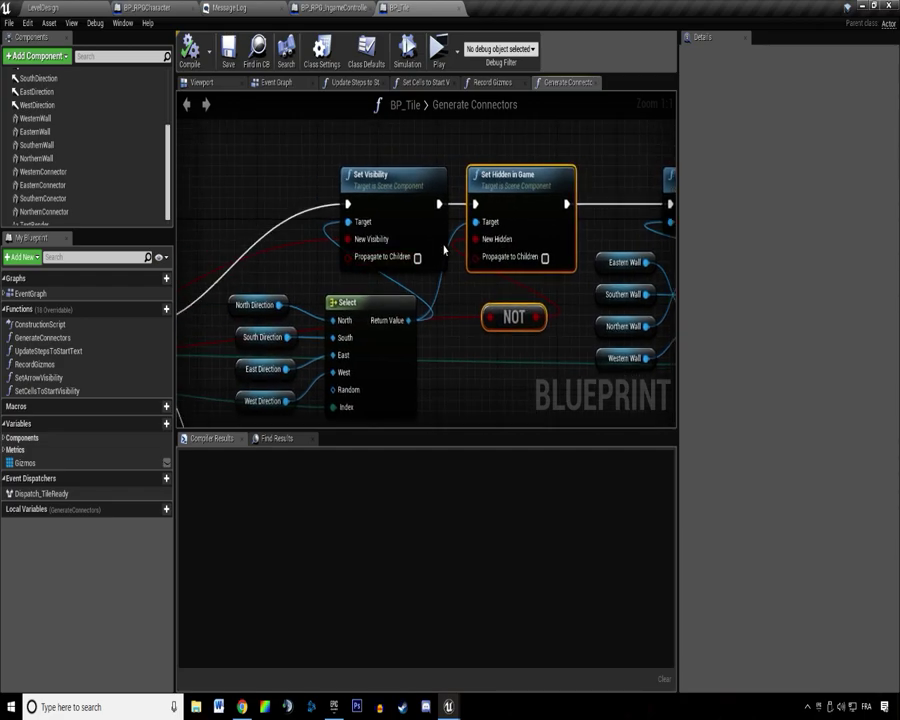
right_click_drag(275, 246, 342, 208)
left_click_drag(267, 225, 437, 332)
scroll(60, 215, "up", 5)
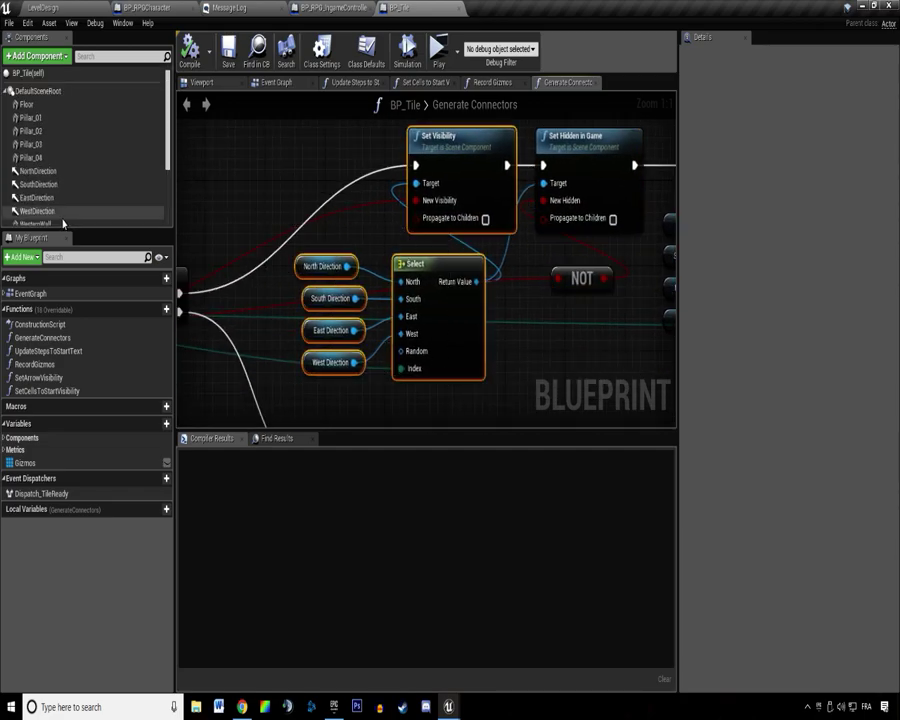
left_click(200, 82)
Return to the LevelDesign level and create an outliner folder named System at its root.
left_click(40, 7)
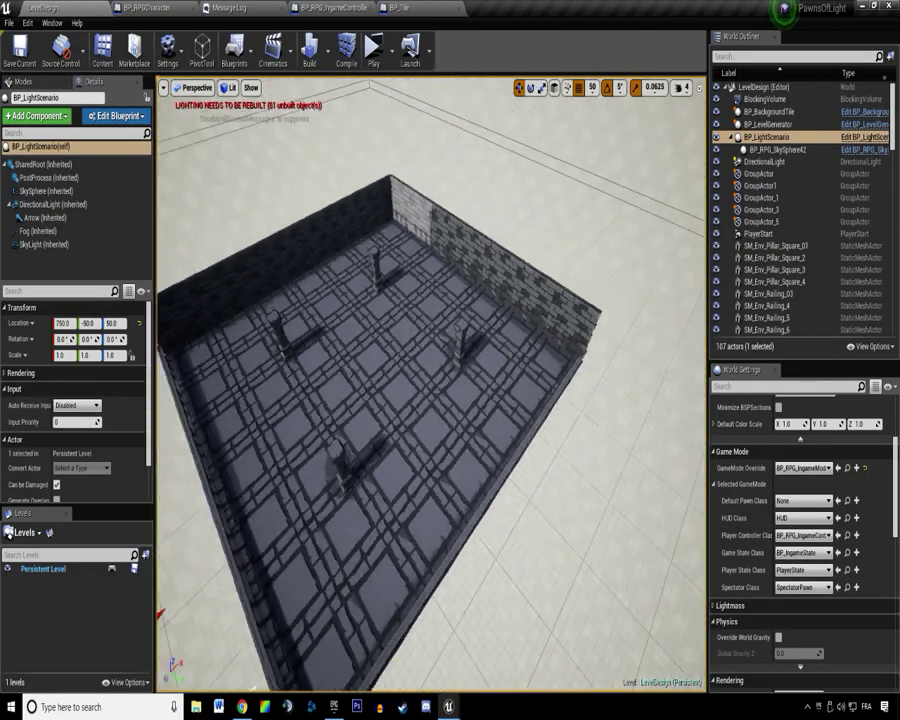
right_click_drag(384, 247, 326, 250)
right_click_drag(290, 200, 350, 200)
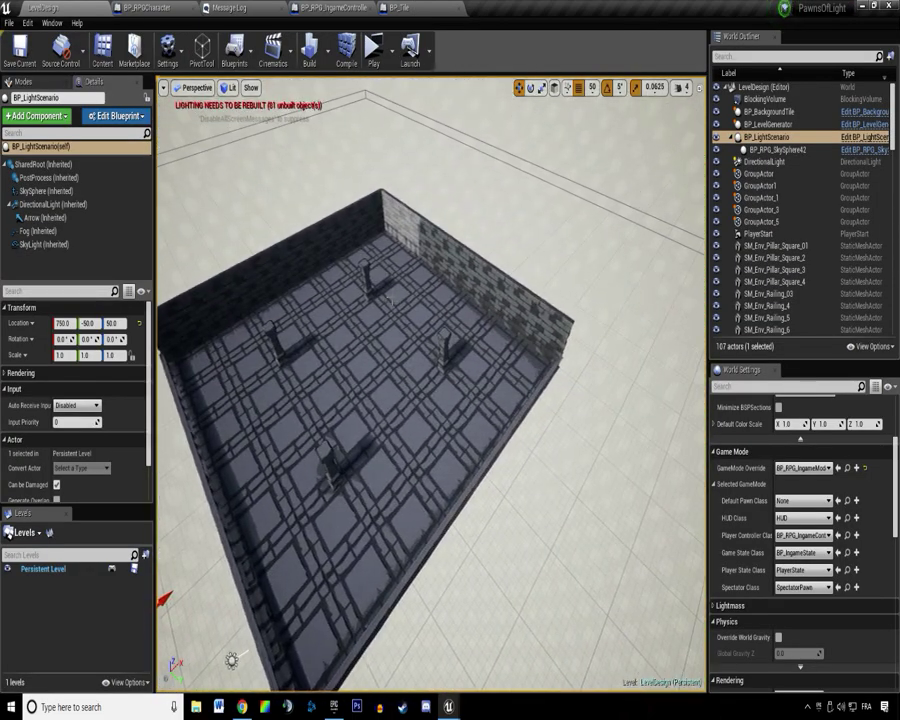
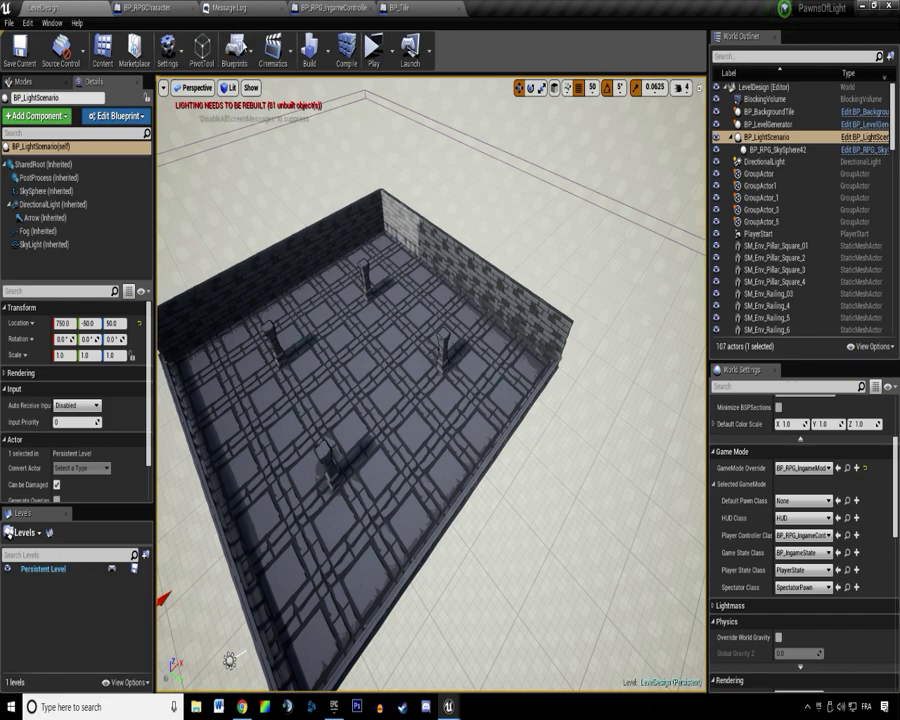
left_click(760, 87)
right_click(760, 87)
left_click(775, 94)
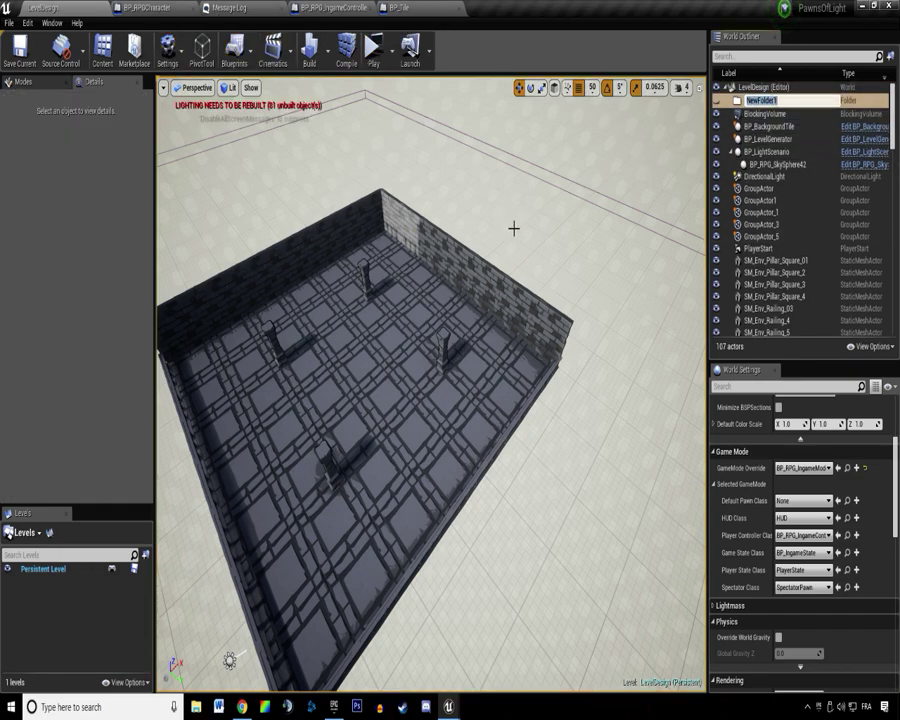
key("Return")
Put the BlockingVolume into the System folder and delete the BP_BackgroundTile actor from the level.
left_click_drag(768, 111, 764, 102)
left_click(782, 126)
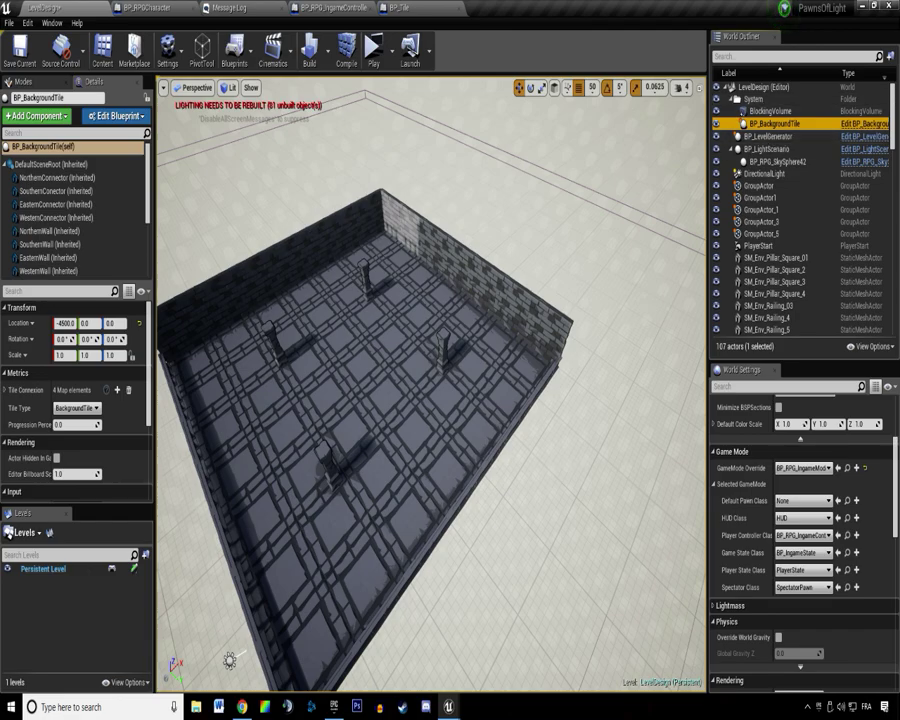
right_click_drag(502, 191, 380, 195)
left_click(759, 136)
left_click(773, 126)
key("Delete")
right_click_drag(590, 220, 530, 215)
right_click_drag(579, 140, 640, 138)
Move BP_LevelGenerator, BP_LightScenario, DirectionalLight and PlayerStart into the System folder and collapse it.
left_click(770, 123)
right_click_drag(461, 203, 370, 200)
left_click_drag(796, 125, 760, 113)
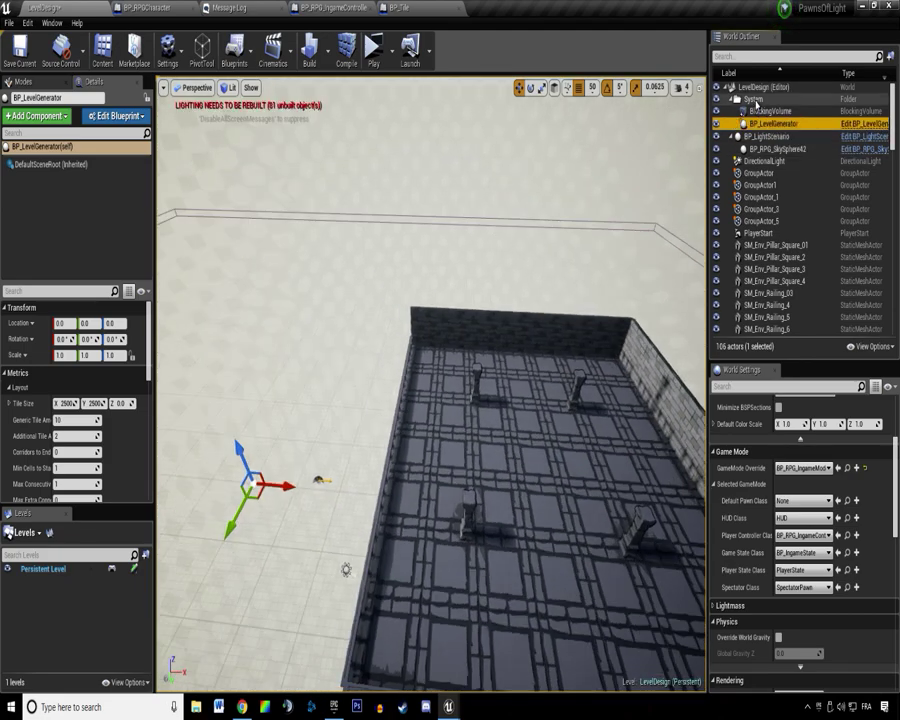
left_click(766, 136)
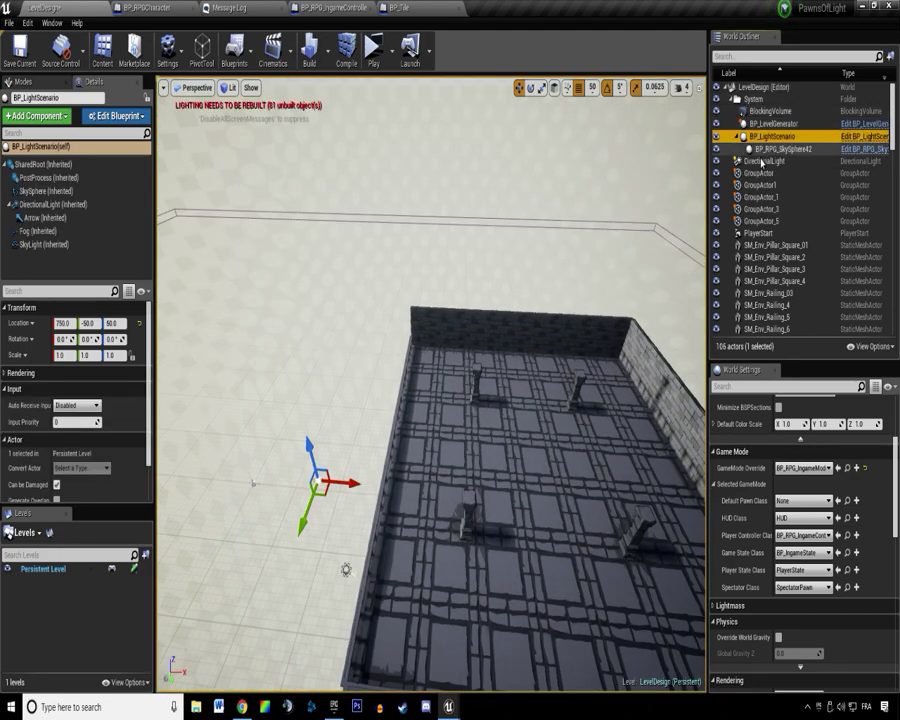
scroll(755, 158, "down", 1)
scroll(767, 178, "up", 1)
left_click_drag(767, 162, 753, 108)
left_click(758, 173)
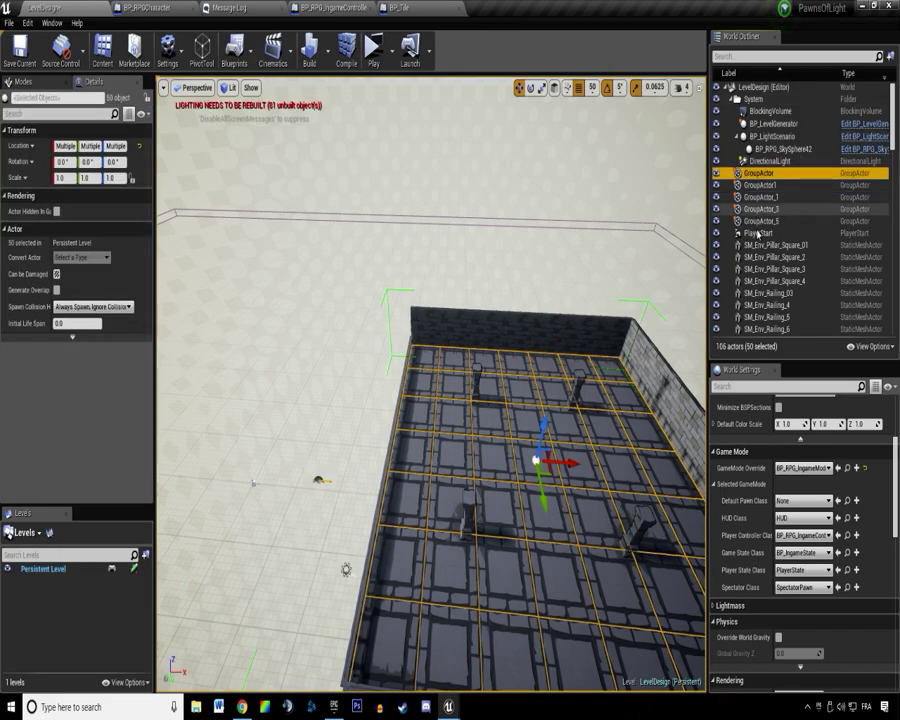
left_click_drag(760, 232, 754, 101)
left_click(731, 99)
Create a second outliner folder named LD at the root of the LevelDesign level.
left_click(747, 89)
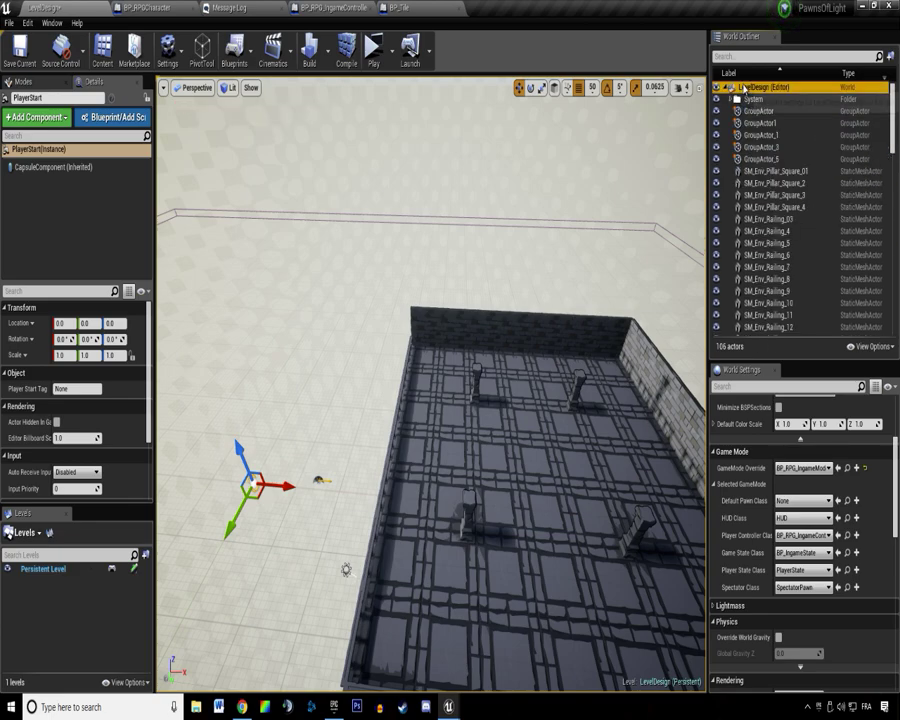
right_click(754, 91)
left_click(774, 95)
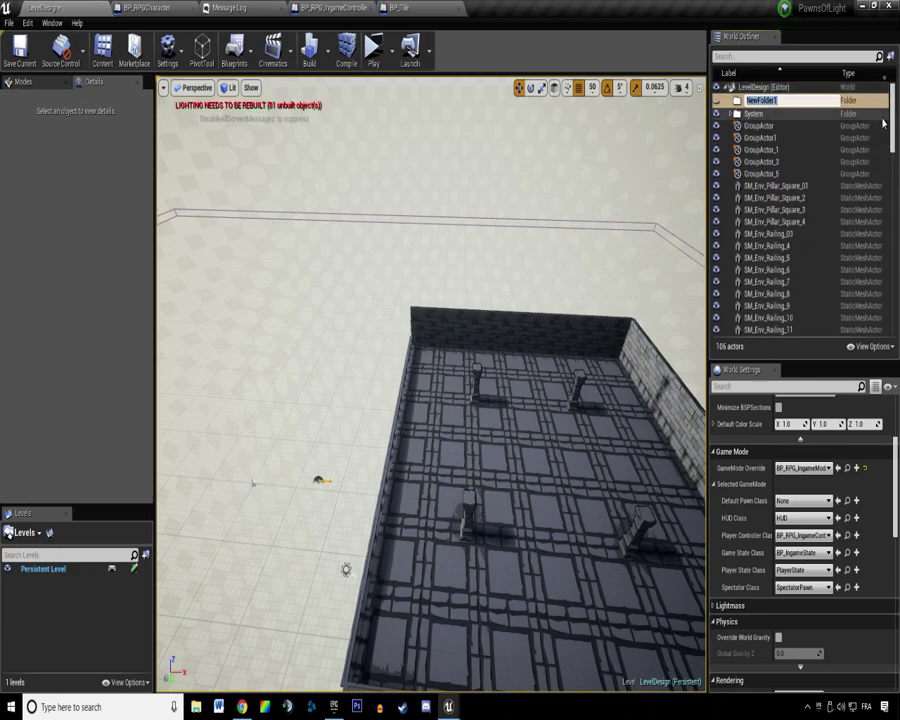
type("LD")
key("Return")
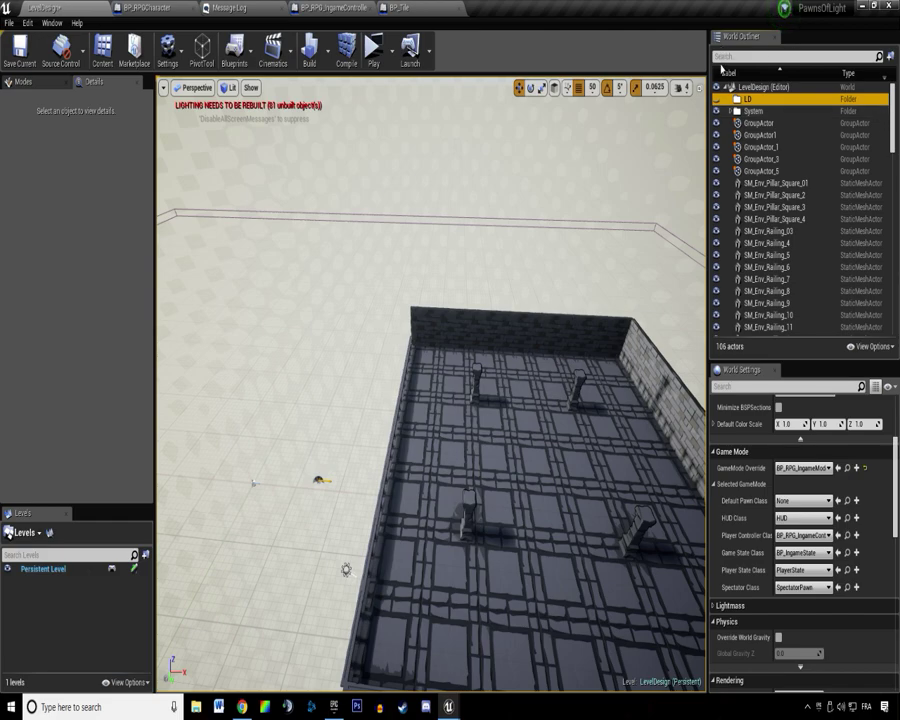
Move all group actors and SM_Env pillar, railing, tile and wall actors from the level root into the LD folder and expand it.
left_click(757, 129)
scroll(784, 232, "down", 12)
left_click_drag(890, 185, 864, 108)
left_click(851, 330, "shift")
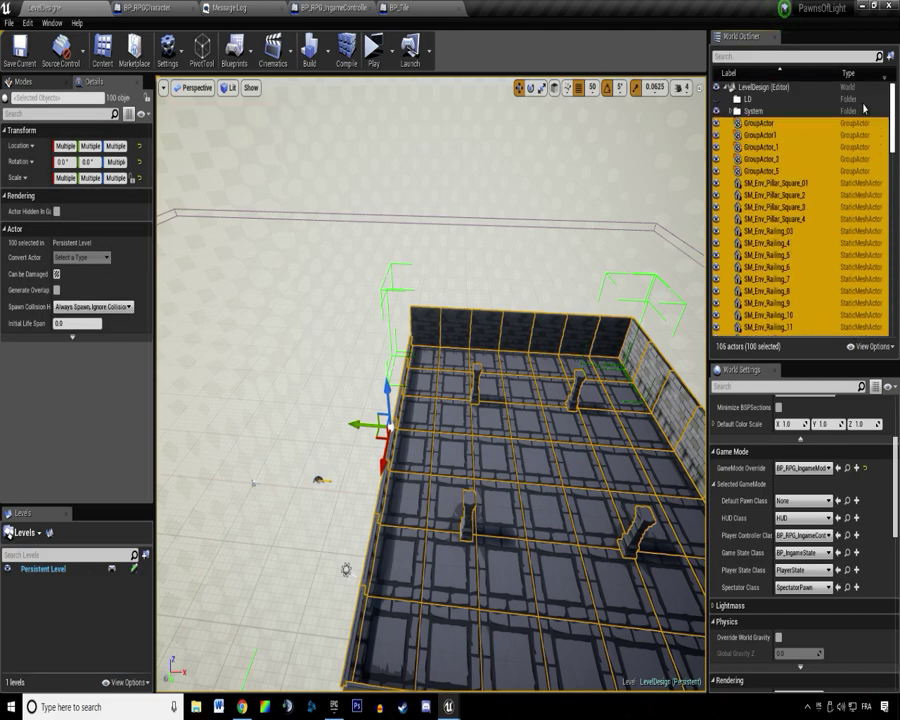
left_click_drag(750, 145, 736, 99)
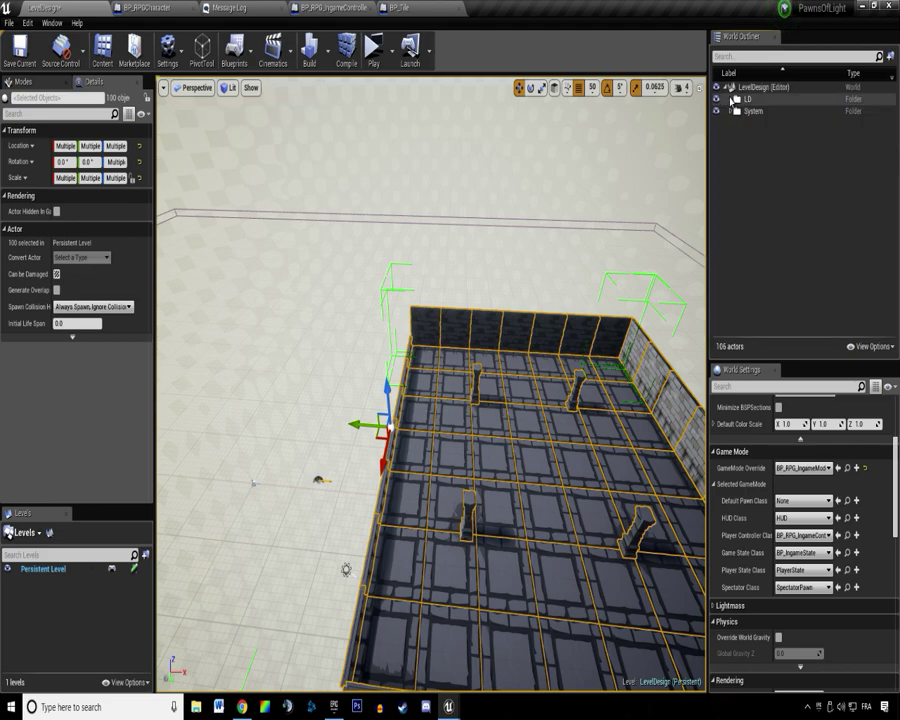
left_click(731, 99)
left_click(717, 101)
left_click(717, 101)
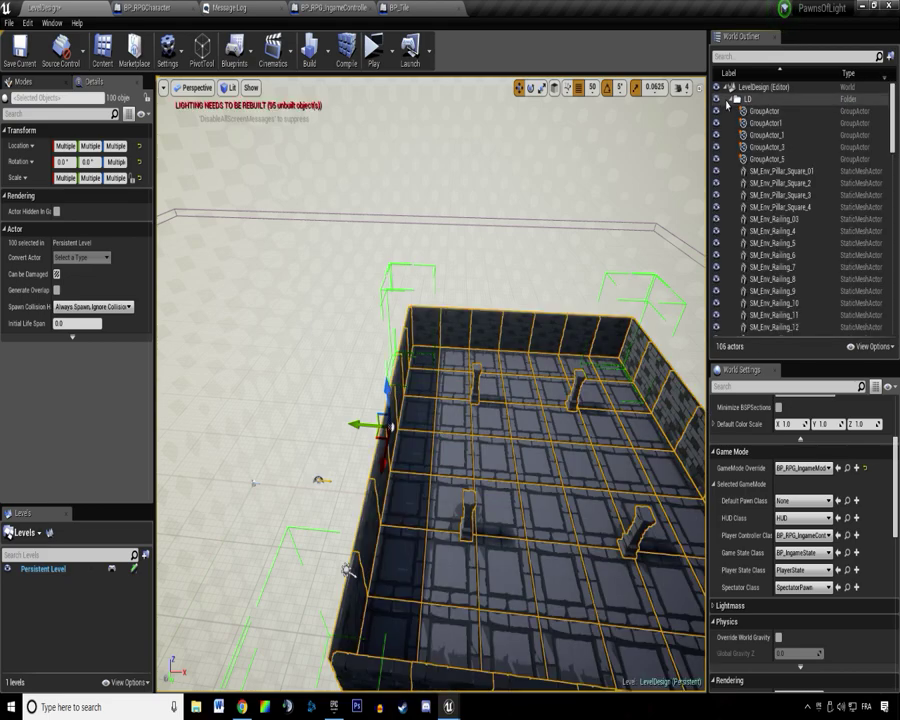
Select BP_LightScenario in the level and save the LevelDesign level.
left_click(318, 480)
right_click_drag(318, 480, 331, 227)
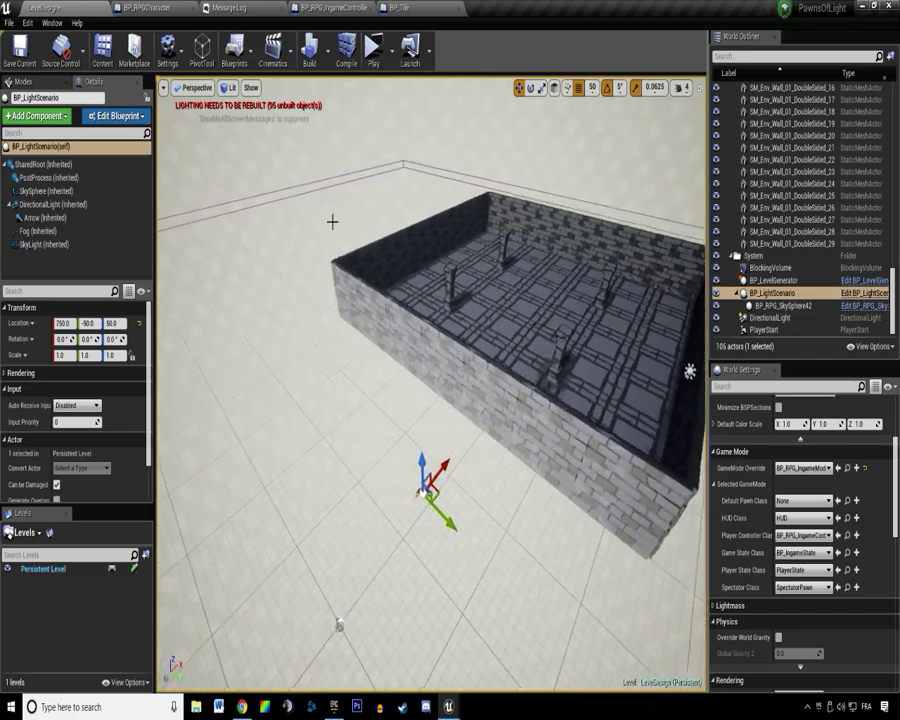
key("ctrl+s")
right_click_drag(369, 189, 384, 225)
scroll(384, 225, "up", 3)
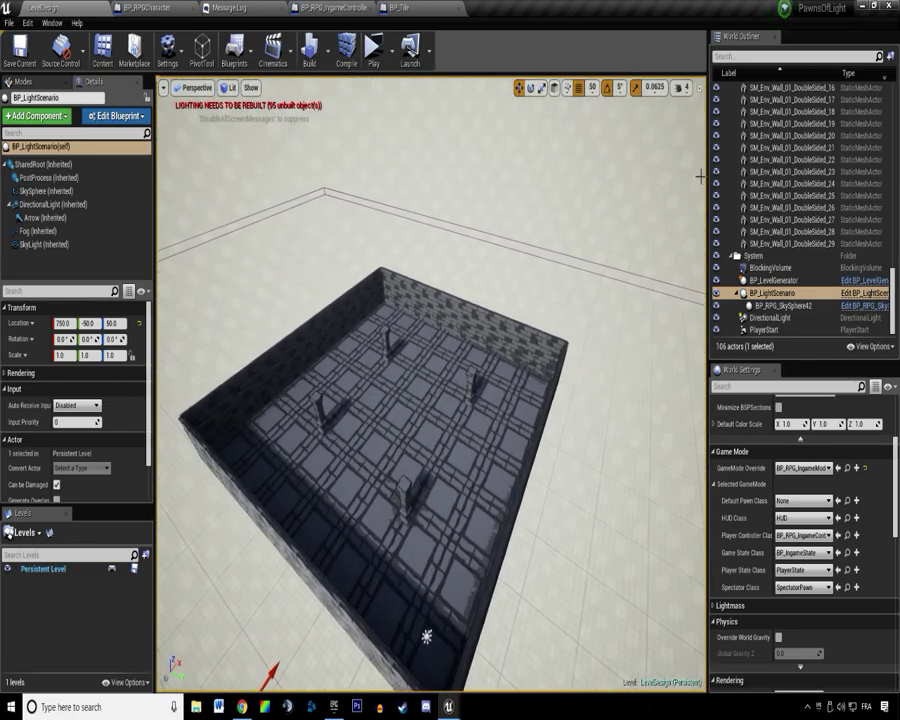
Create a subfolder named Floor inside the LD folder.
scroll(780, 150, "up", 10)
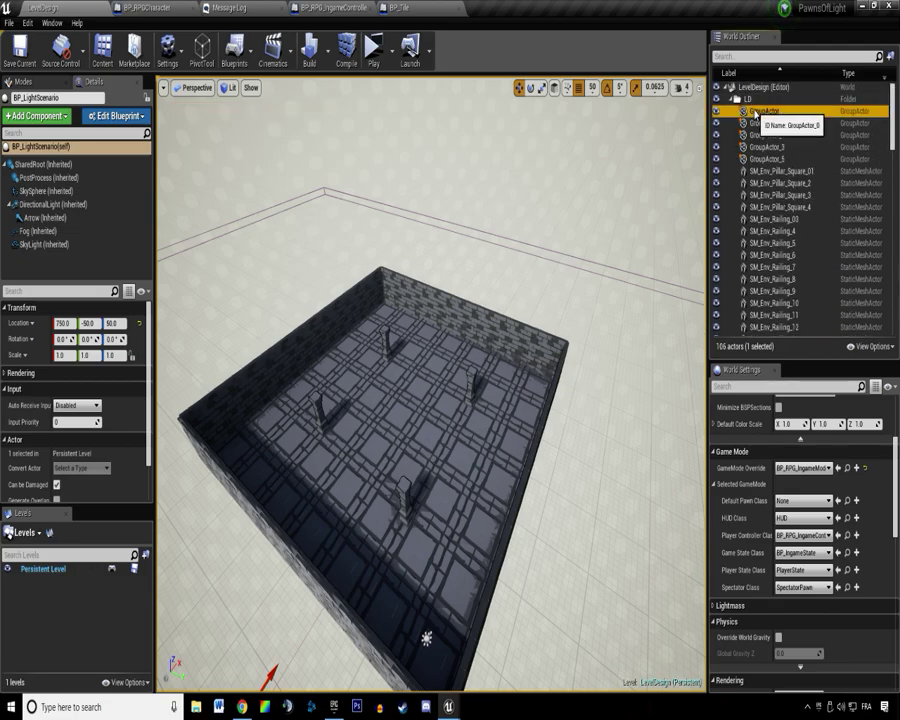
double_click(755, 112)
right_click(757, 100)
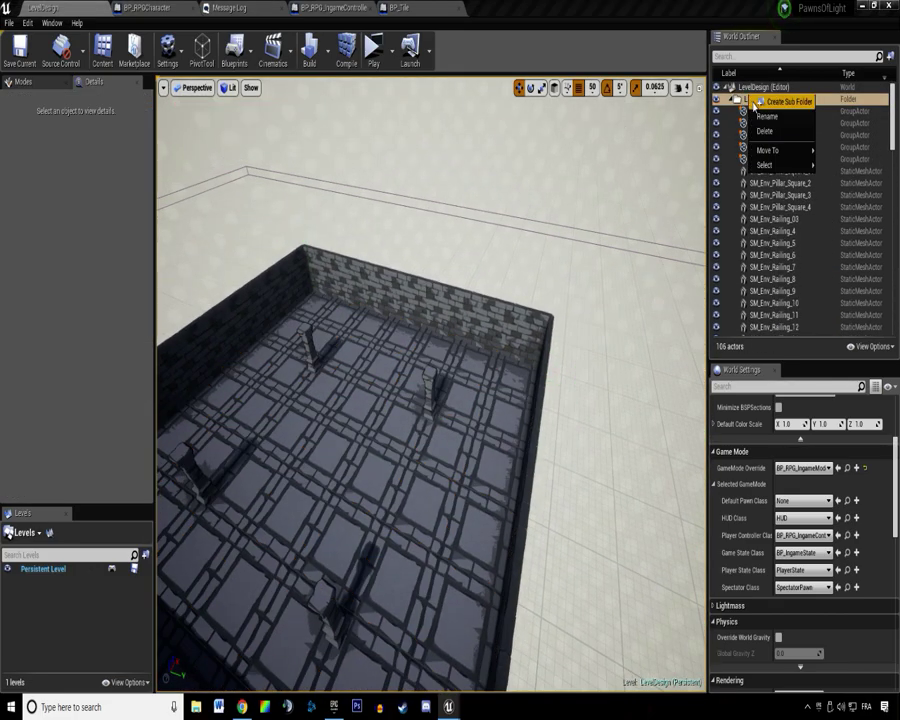
left_click(762, 102)
key("Return")
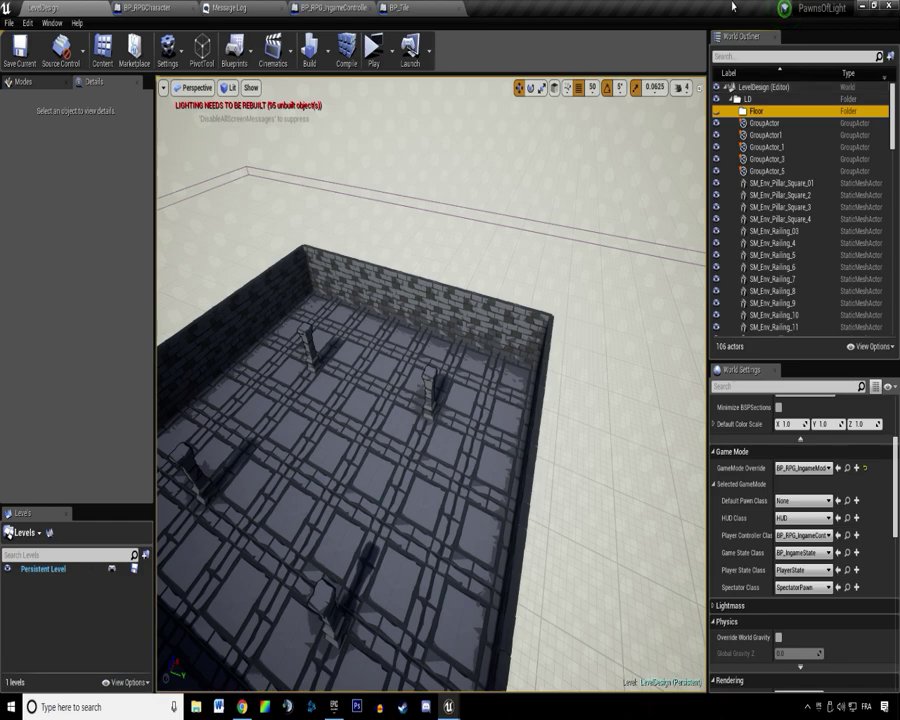
Find the group actor that holds the floor tiles and move it with its SM_Env_Tiles meshes into the Floor folder.
left_click(768, 135)
left_click(376, 483)
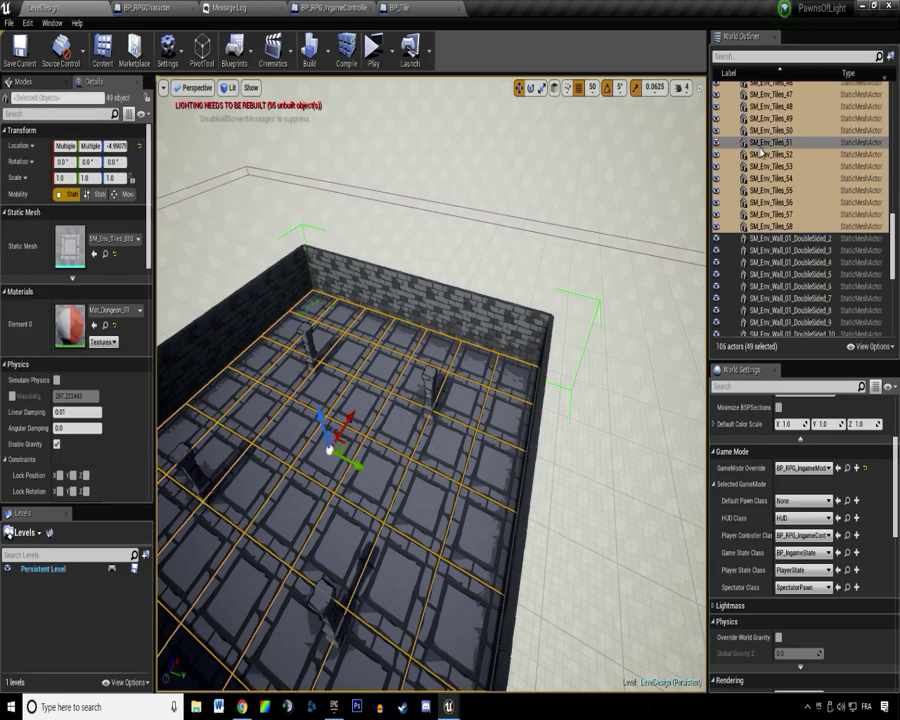
left_click_drag(893, 238, 892, 100)
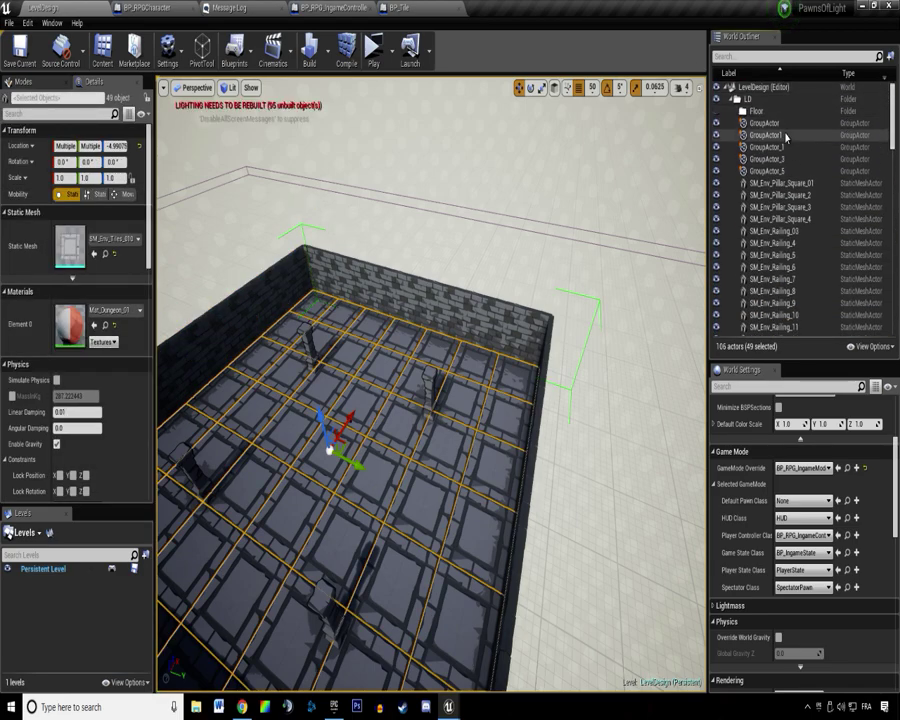
left_click(786, 135)
left_click(470, 392)
scroll(862, 185, "up", 4)
left_click_drag(892, 240, 890, 112)
scroll(840, 167, "up", 5)
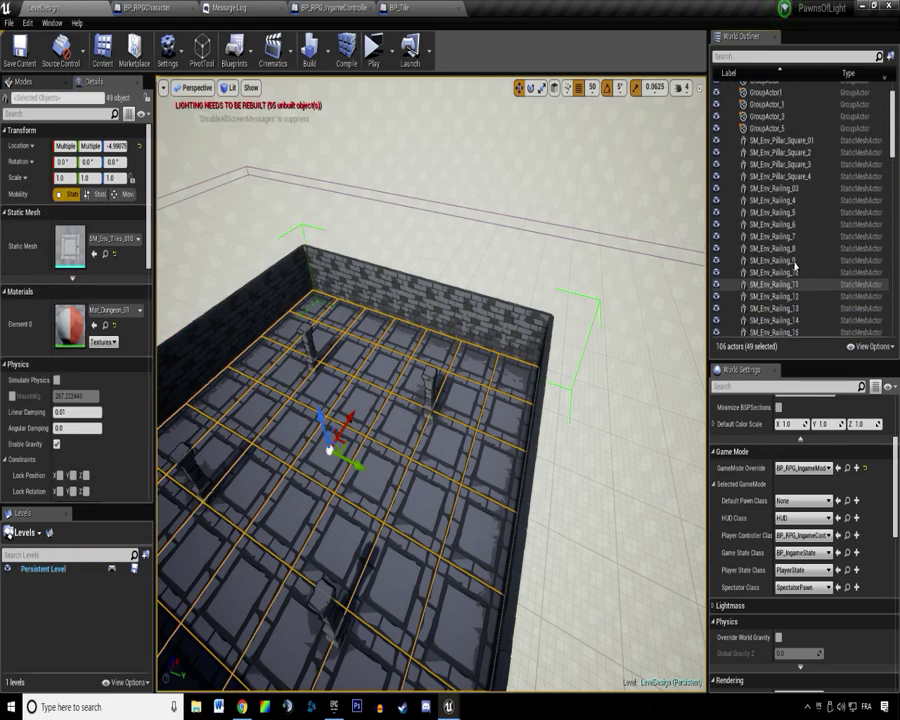
left_click(782, 172)
key("Up")
key("Up")
key("Up")
key("Up")
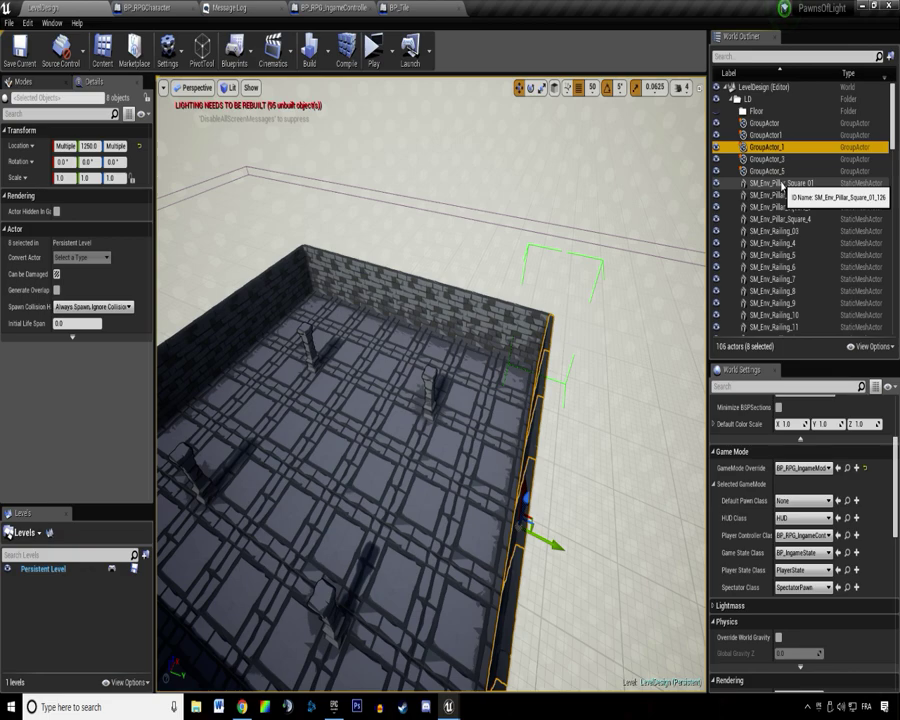
left_click_drag(766, 123, 760, 112)
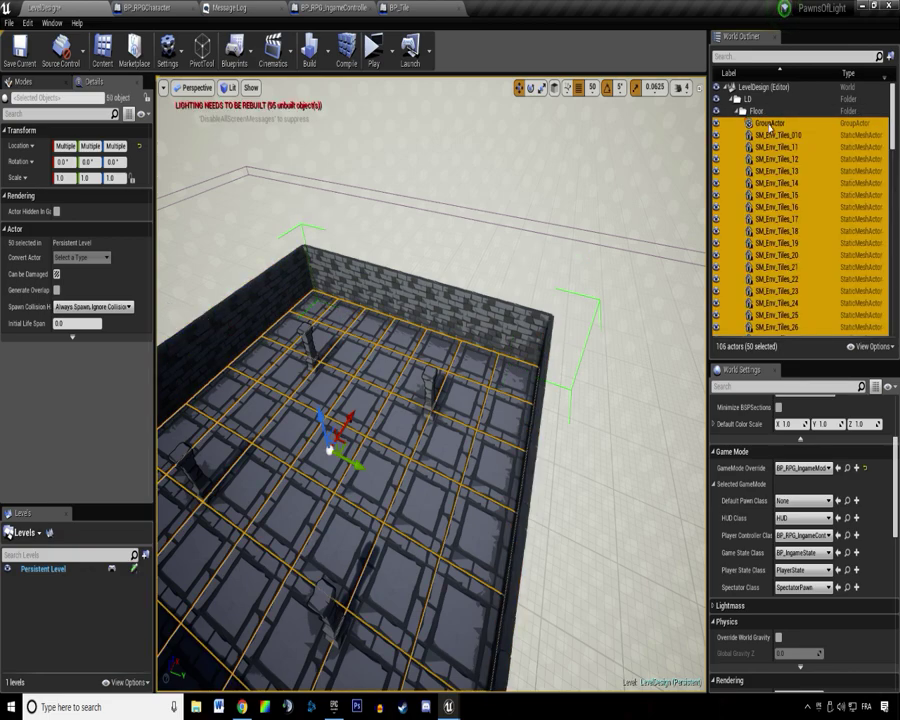
Collapse the Floor folder and add another subfolder with its default name inside LD.
left_click(740, 111)
right_click(756, 111)
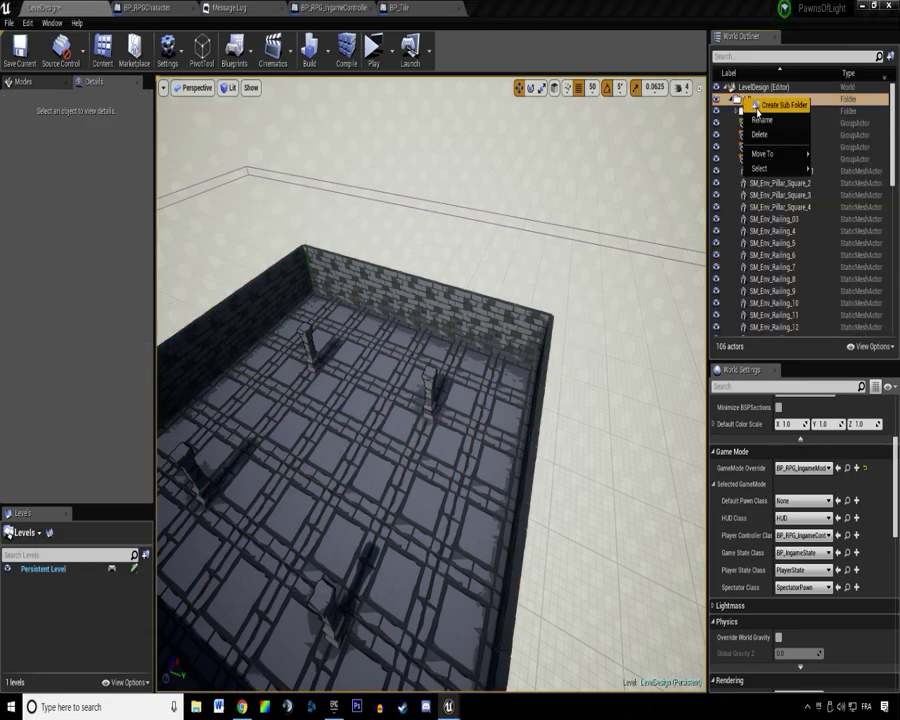
left_click(775, 123)
Examine the room from several angles and check which outliner actors form its floor and far wall.
right_click_drag(574, 343, 440, 335)
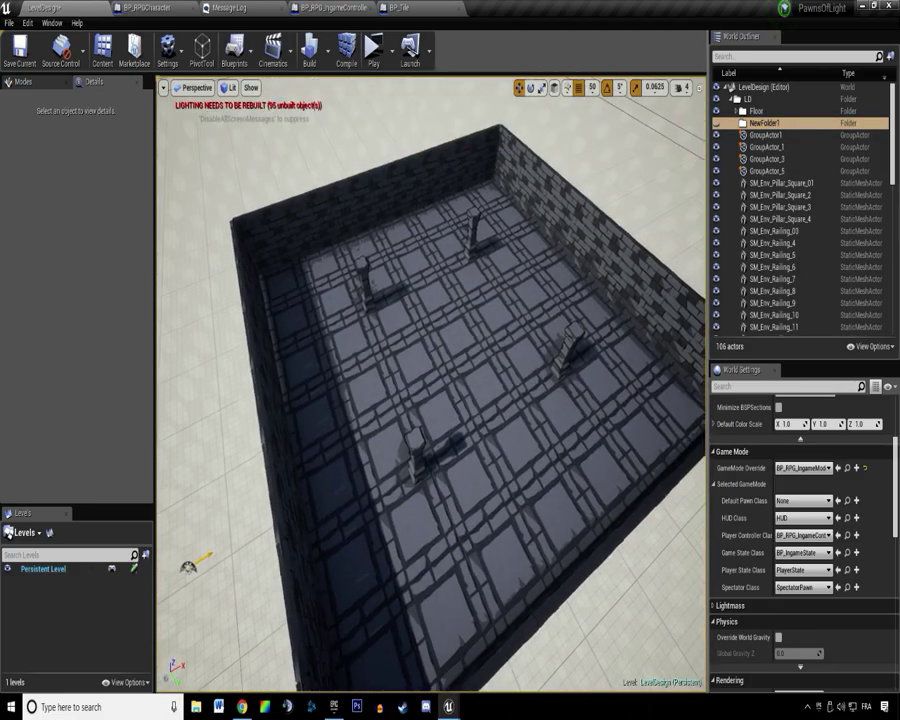
left_click(574, 343)
right_click_drag(574, 343, 680, 350)
left_click(541, 295)
left_click(453, 438)
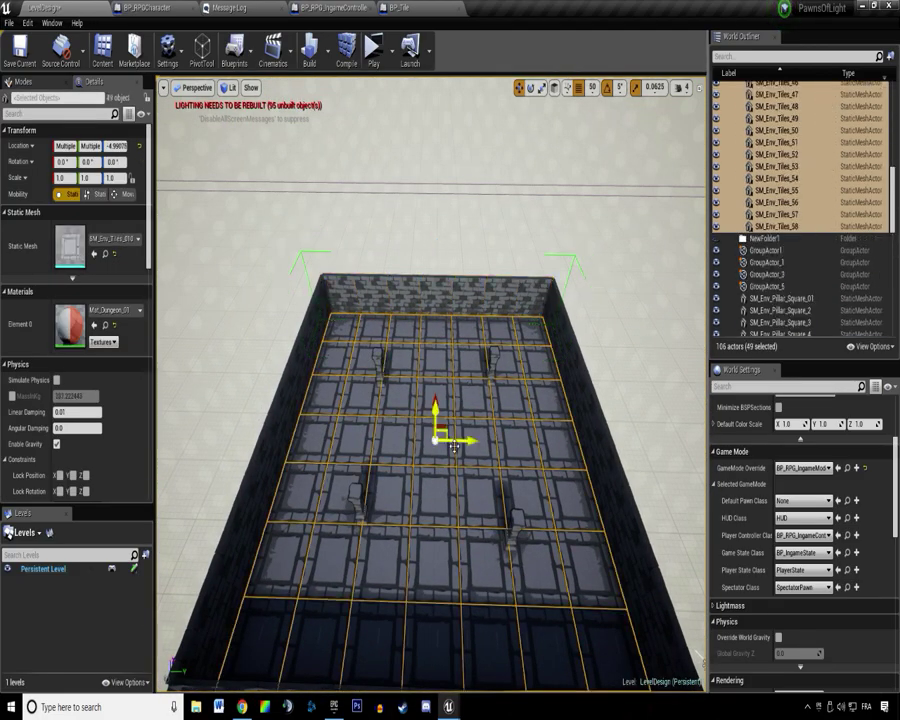
mouse_move(459, 250)
right_mouse_down()
mouse_move(476, 218)
mouse_move(490, 276)
mouse_move(461, 237)
right_mouse_up()
left_click(461, 237)
left_click(461, 252)
scroll(790, 207, "up", 9)
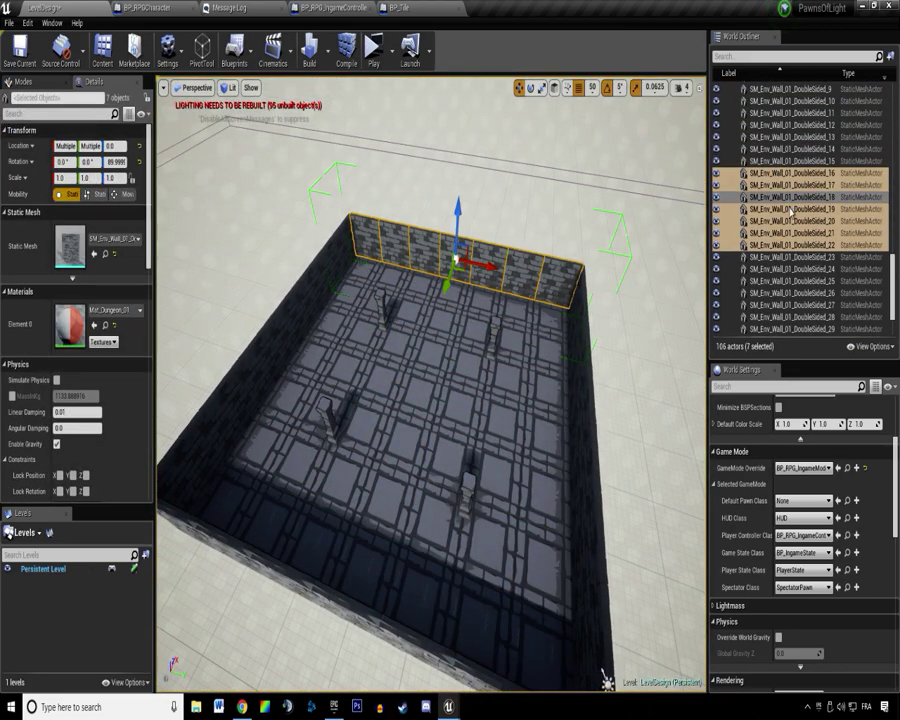
scroll(829, 250, "up", 10)
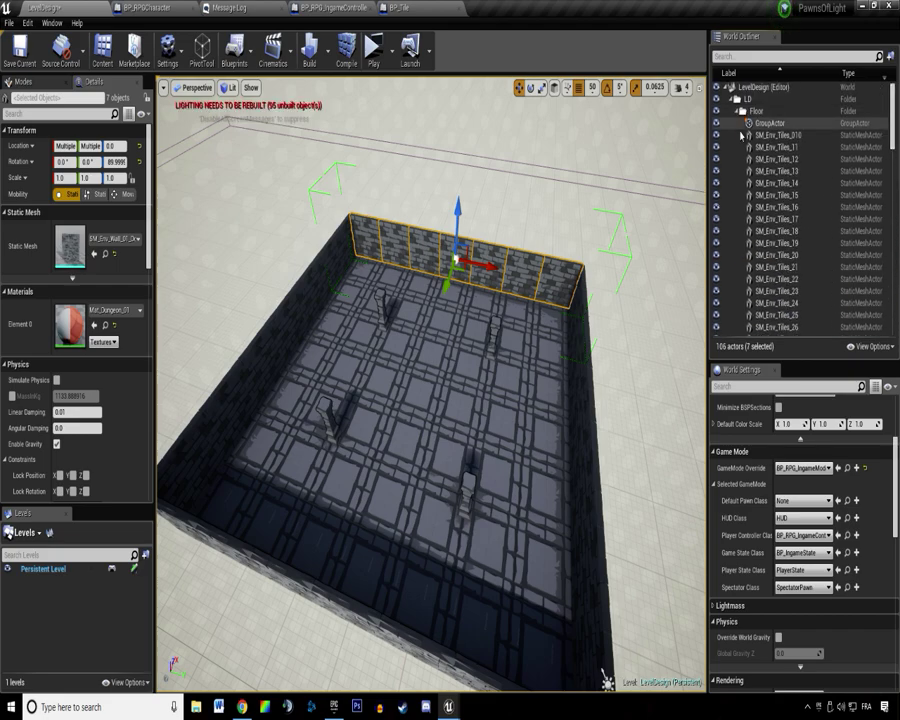
Collapse the Floor folder and add a second default-named subfolder inside LD.
left_click(748, 100)
left_click(738, 112)
right_click(748, 101)
left_click(773, 113)
Rename the NewFolder1 subfolder of LD as NWall_Locked.
left_click(764, 124)
key("F2")
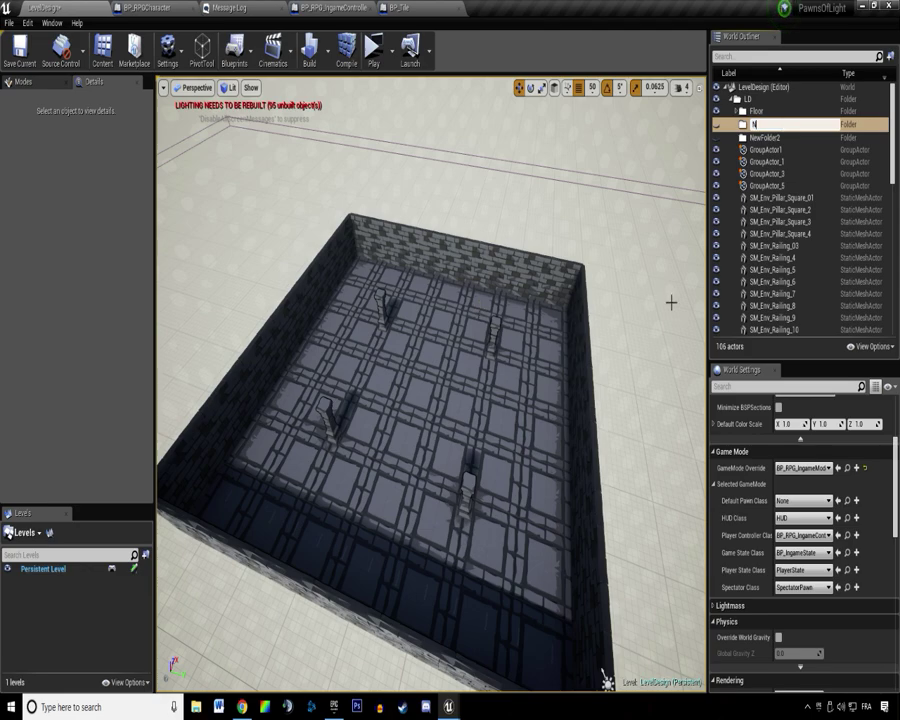
type("NWall")
key("Return")
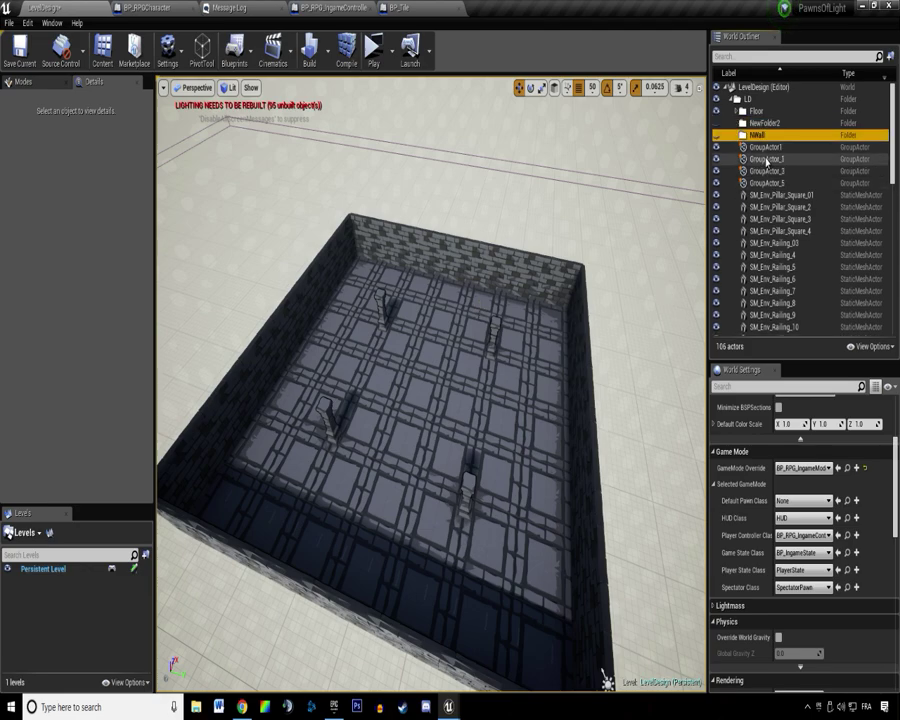
left_click(762, 139)
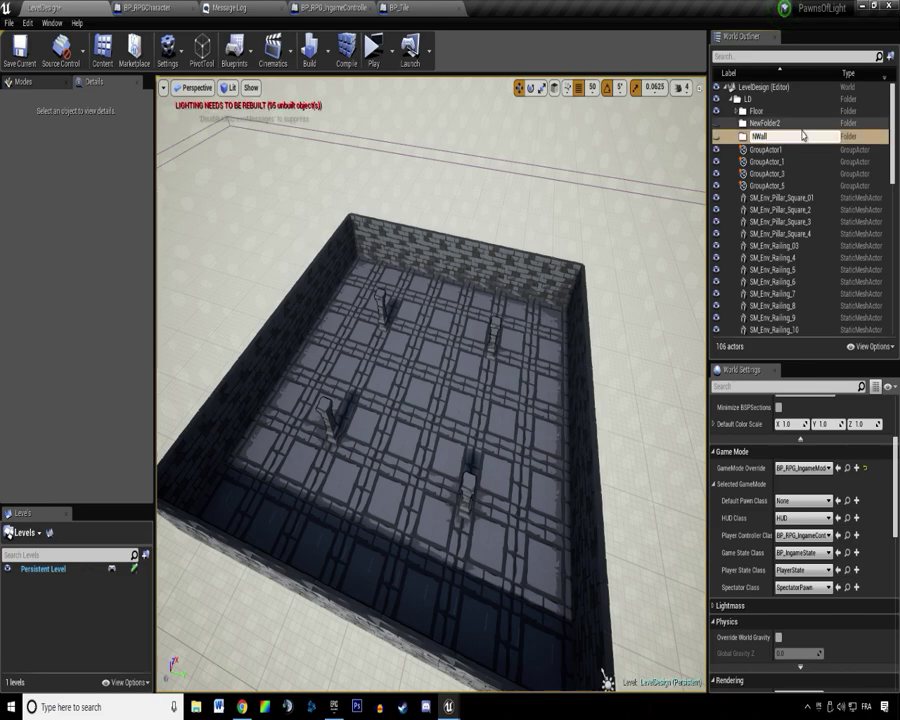
type("_Locked")
key("Return")
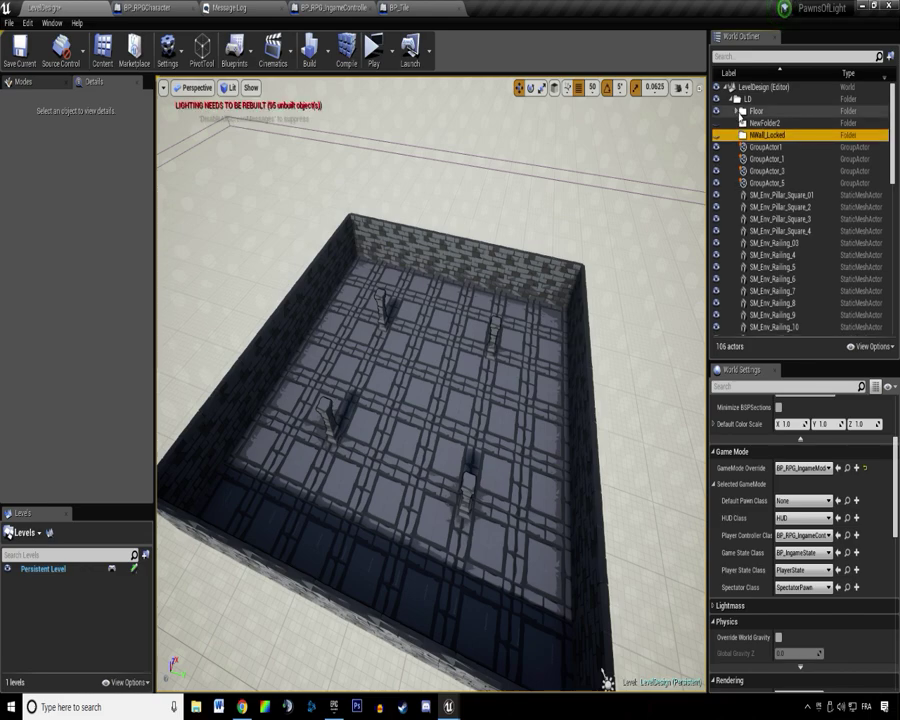
Rename the NewFolder2 subfolder of LD as NWall_Open.
right_click(754, 99)
left_click(846, 124)
key("F2")
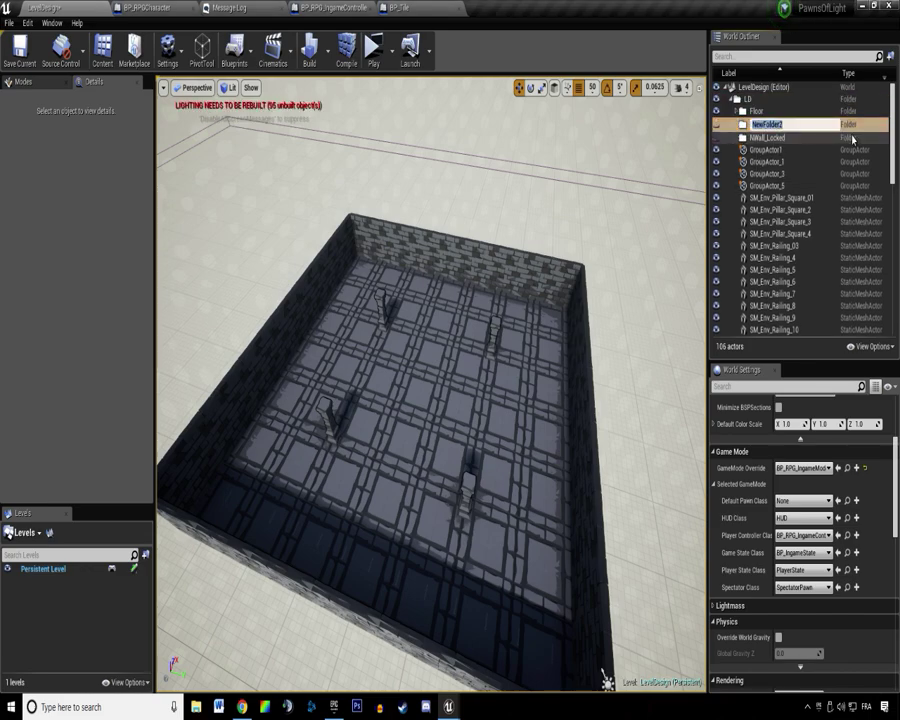
type("NWall_Open")
key("Return")
right_click(785, 100)
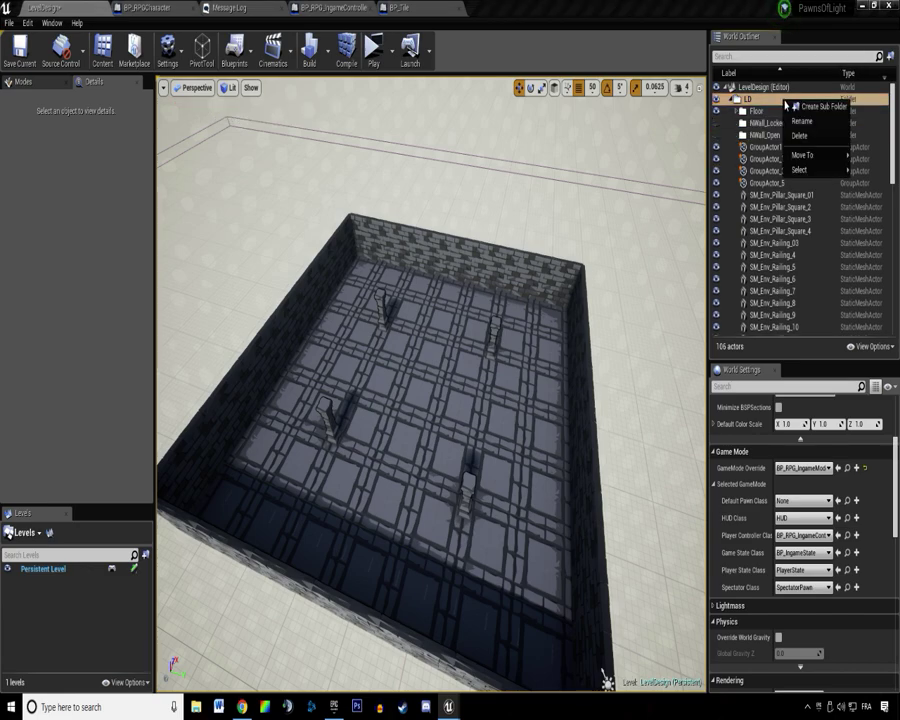
left_click(763, 126)
left_click(765, 134, "shift")
right_click(771, 124)
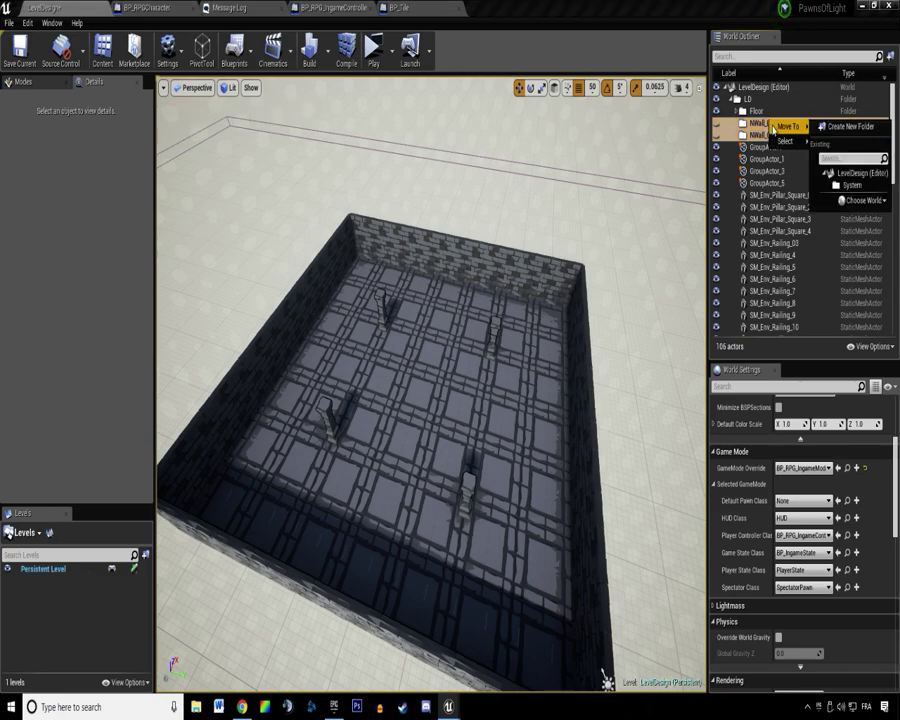
left_click(762, 125)
Create seven more subfolders with default names inside the LD folder.
right_click(756, 101)
left_click(767, 109)
right_click(759, 98)
left_click(771, 108)
right_click(761, 100)
left_click(770, 110)
right_click(762, 101)
left_click(770, 110)
right_click(762, 102)
left_click(770, 110)
right_click(762, 101)
left_click(770, 109)
right_click(762, 101)
left_click(770, 109)
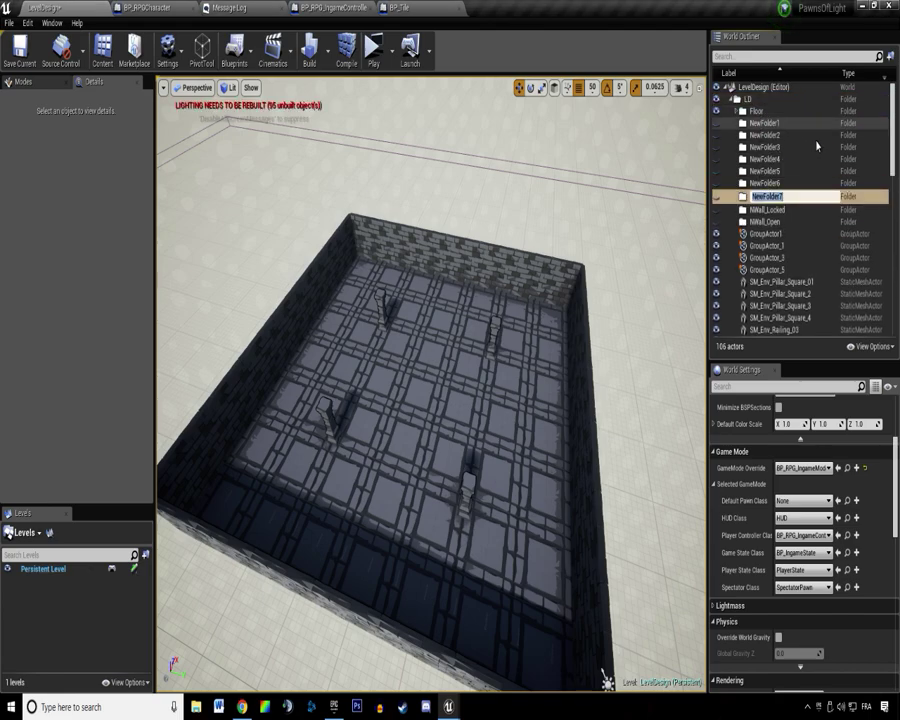
Rename the NewFolder1 subfolder as SWall_Locked, matching the north wall folder's naming.
left_click(804, 171)
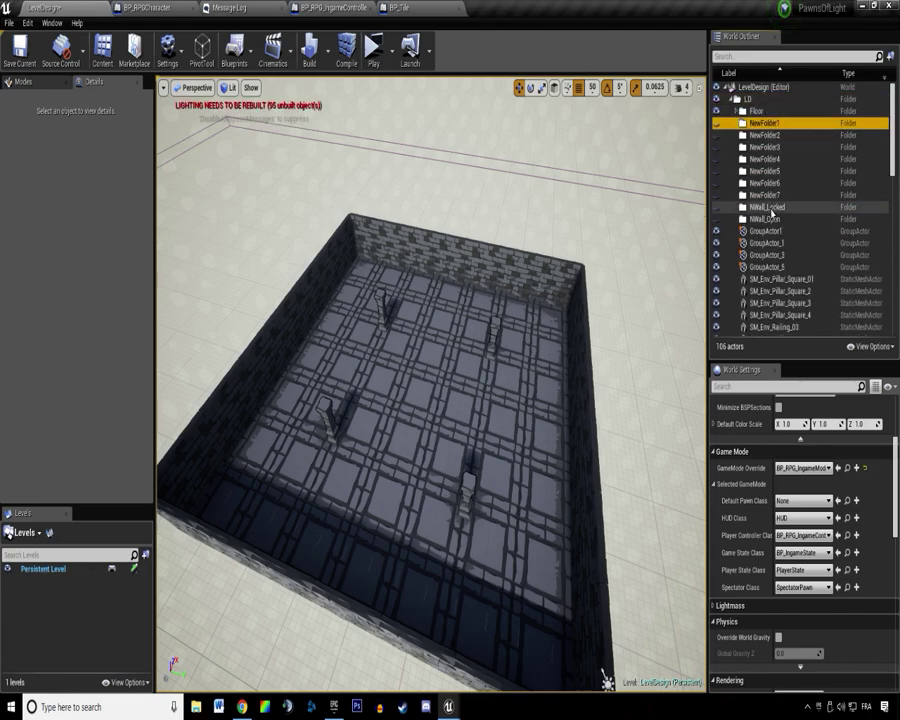
double_click(772, 207)
double_click(790, 123)
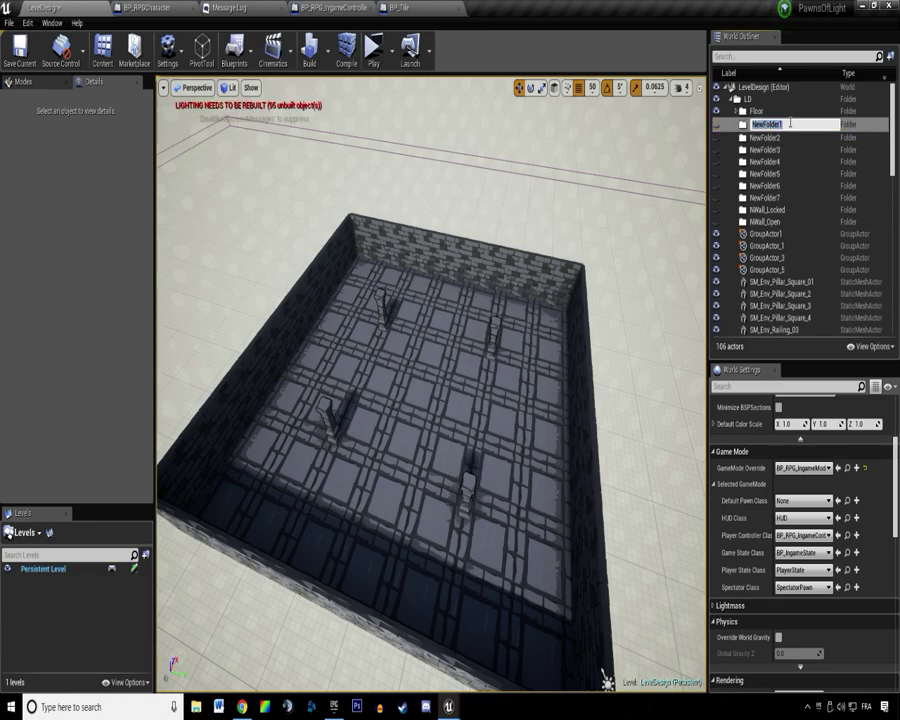
type("SWall_Locked")
key("Return")
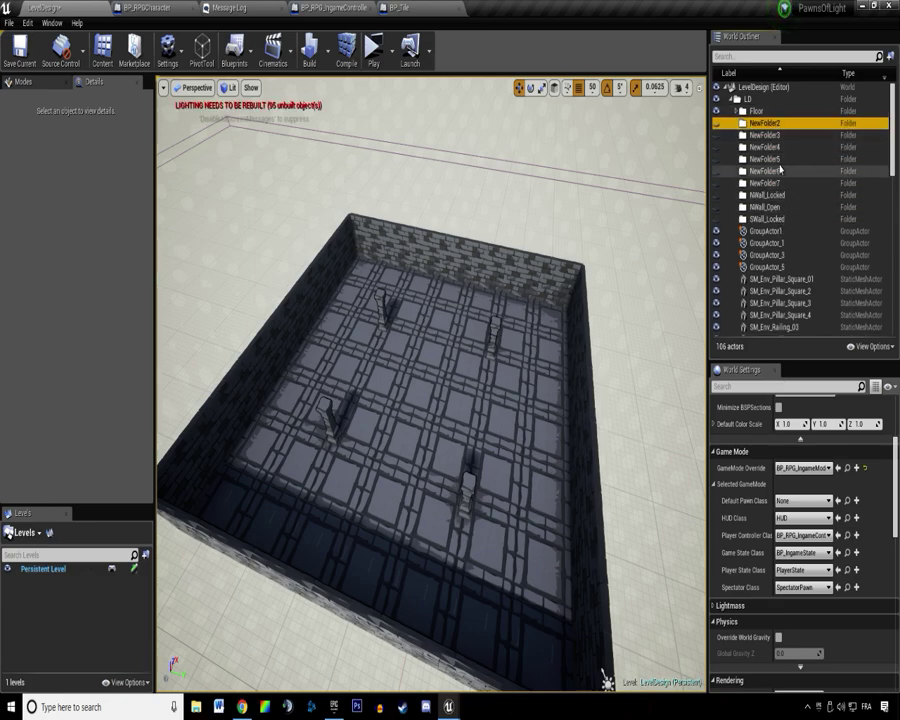
Rename the NewFolder2 and NewFolder3 subfolders as EWall_Locked and WWall_Locked.
key("F2")
type("EWall_Locked")
key("Return")
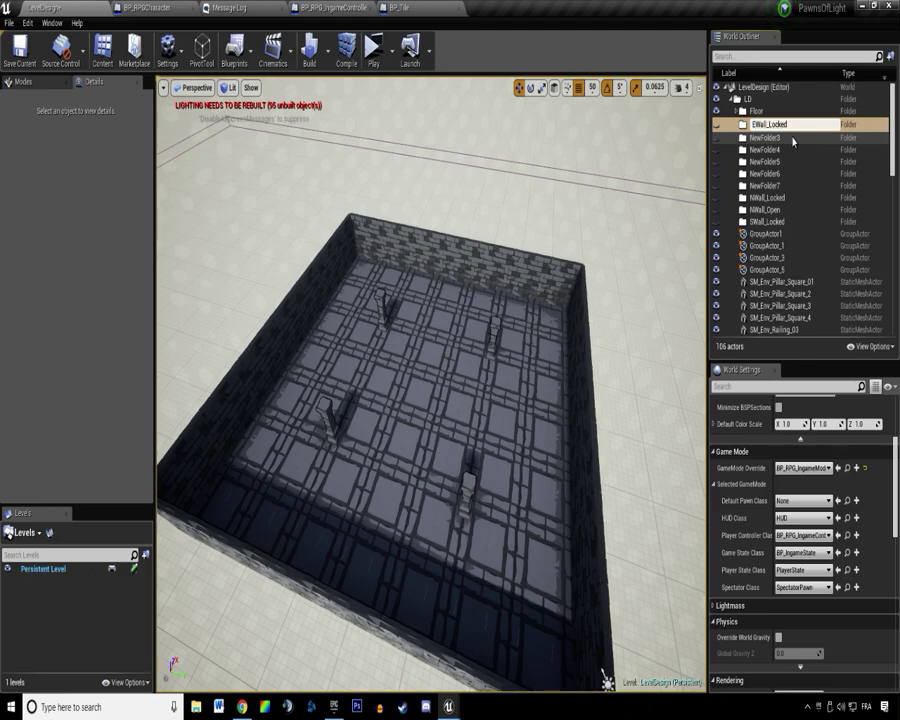
key("F2")
type("W")
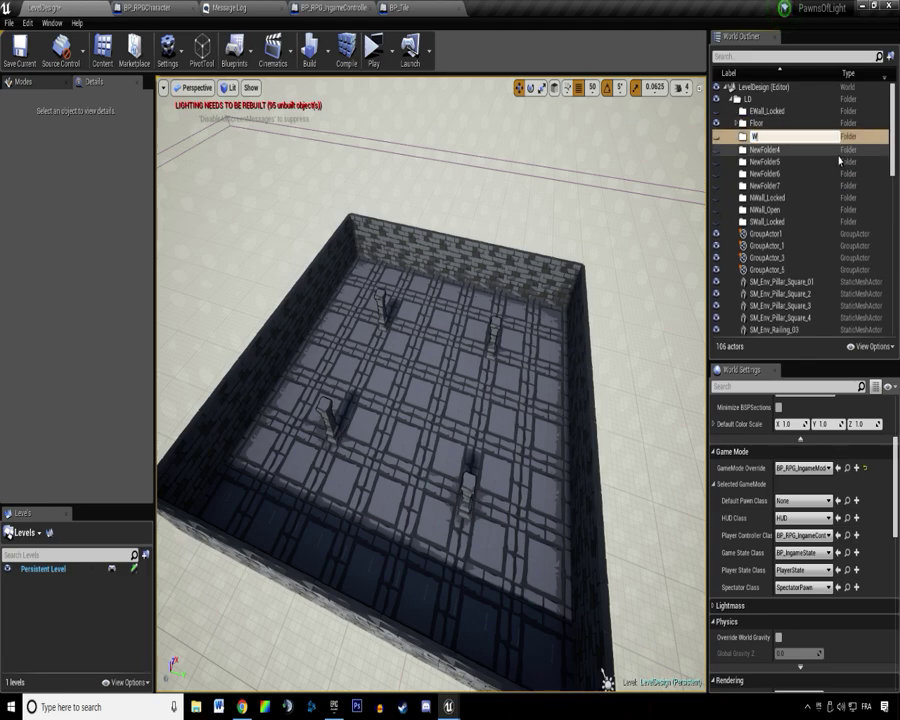
type("Wall_Locked")
key("Return")
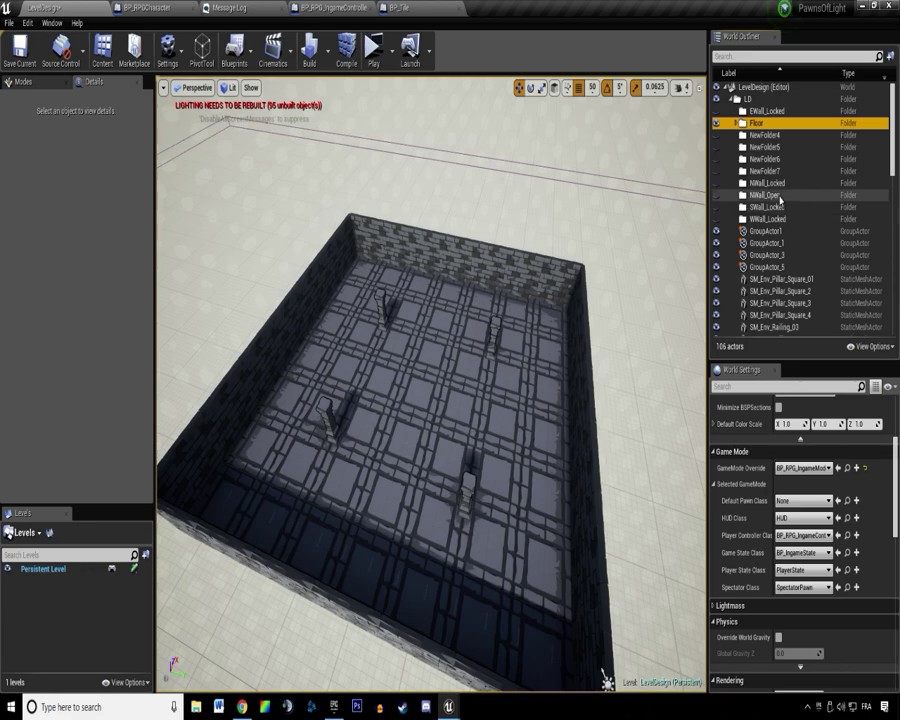
Rename the NewFolder4 subfolder as SWall_Open, following the NWall_Open naming.
left_click(775, 196)
key("F2")
left_click(806, 136)
key("F2")
type("SWall_Open")
key("Return")
Rename the NewFolder5 and NewFolder6 subfolders as EWall_Open and WWall_Open.
left_click(788, 136)
key("F2")
type("EWall_Open")
key("Return")
left_click(790, 148)
key("F2")
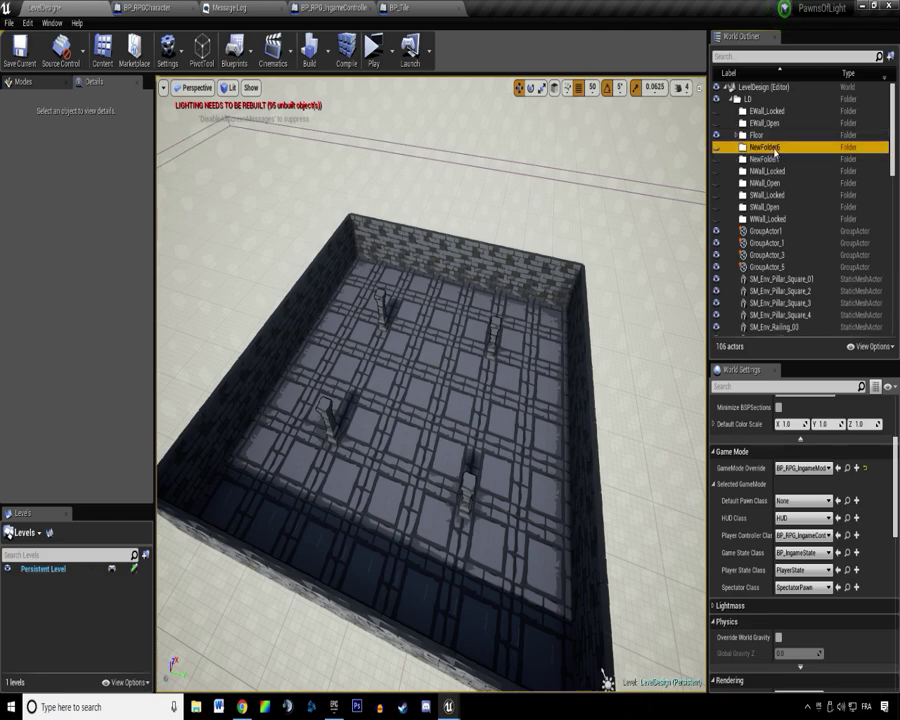
type("WWall_Open")
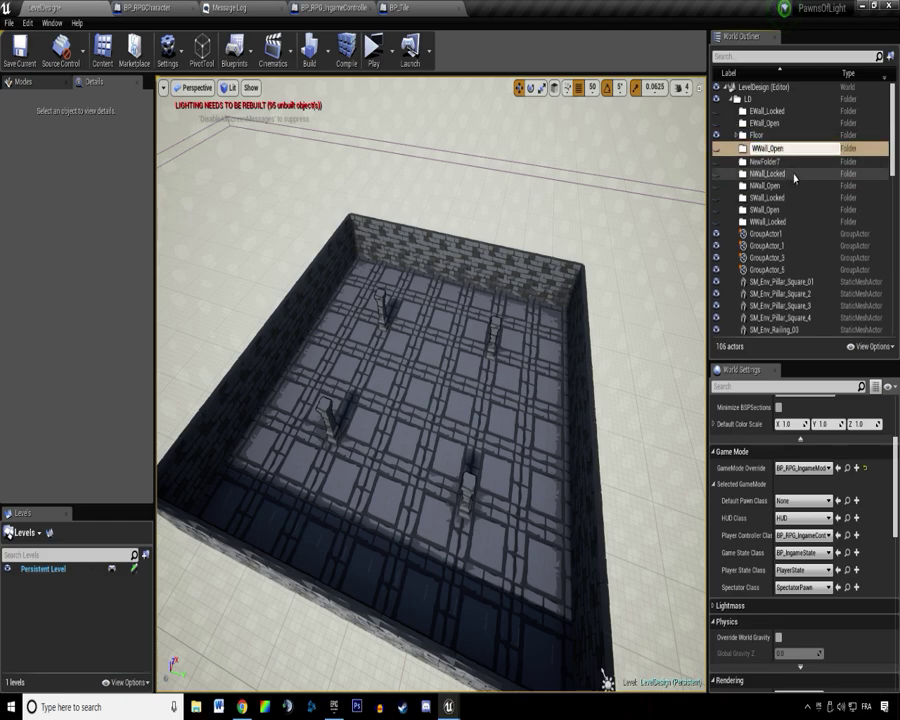
key("Return")
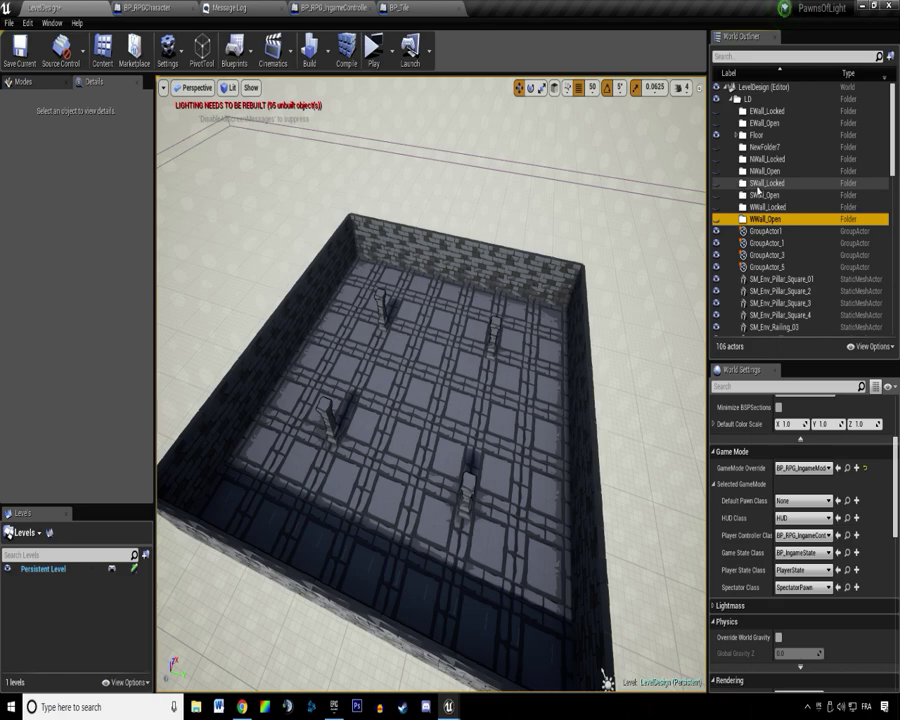
Delete the unused NewFolder7 subfolder from the LD folder.
right_click(778, 148)
right_click_drag(458, 353, 498, 331)
left_click(768, 137)
left_click(771, 149)
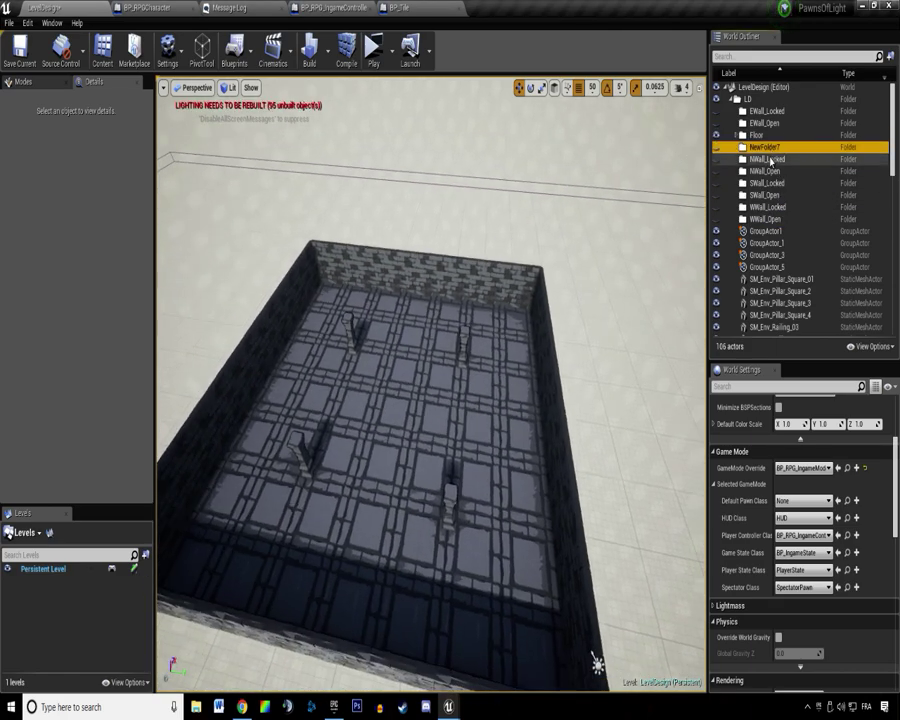
right_click_drag(384, 272, 450, 345)
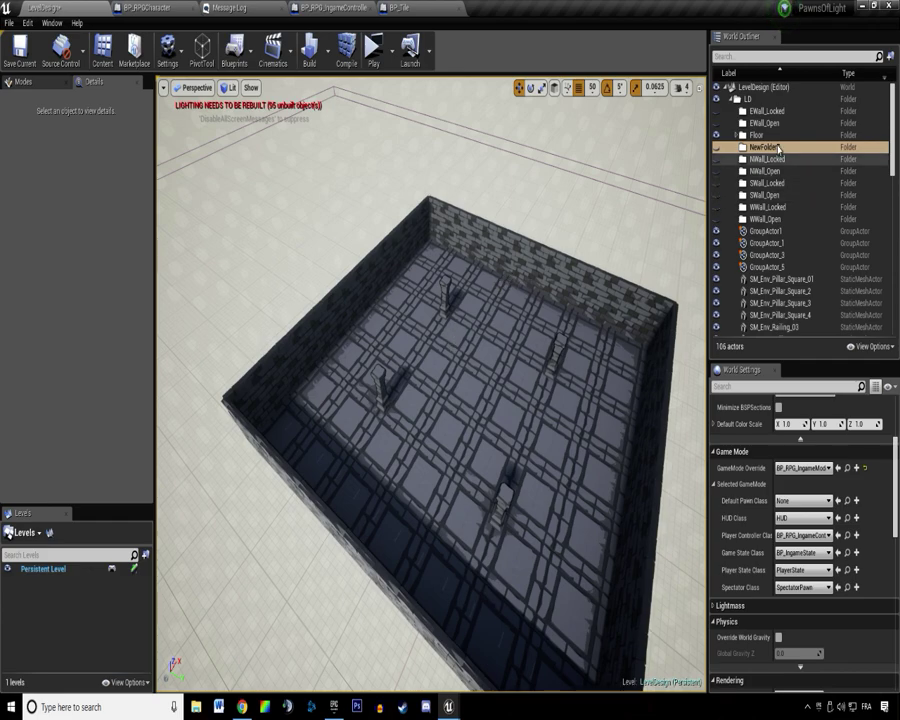
left_click(776, 151)
key("Delete")
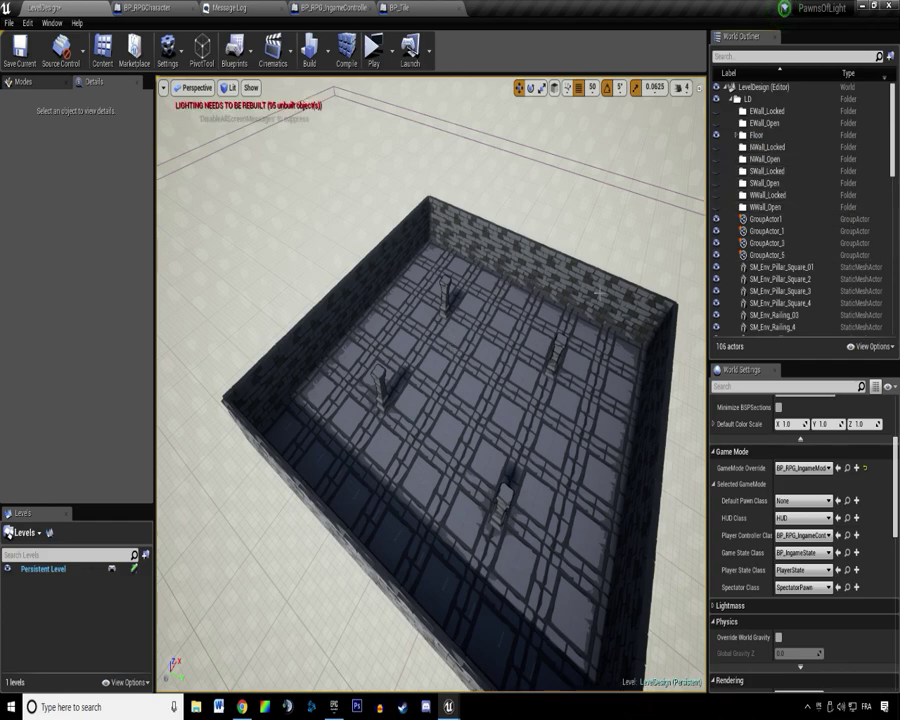
Inspect the wall and floor groups to match them with their outliner entries, and collapse the Floor folder.
left_click(768, 220)
right_click_drag(519, 256, 600, 280)
left_click(519, 256)
right_click_drag(496, 173, 590, 110)
left_click(389, 301)
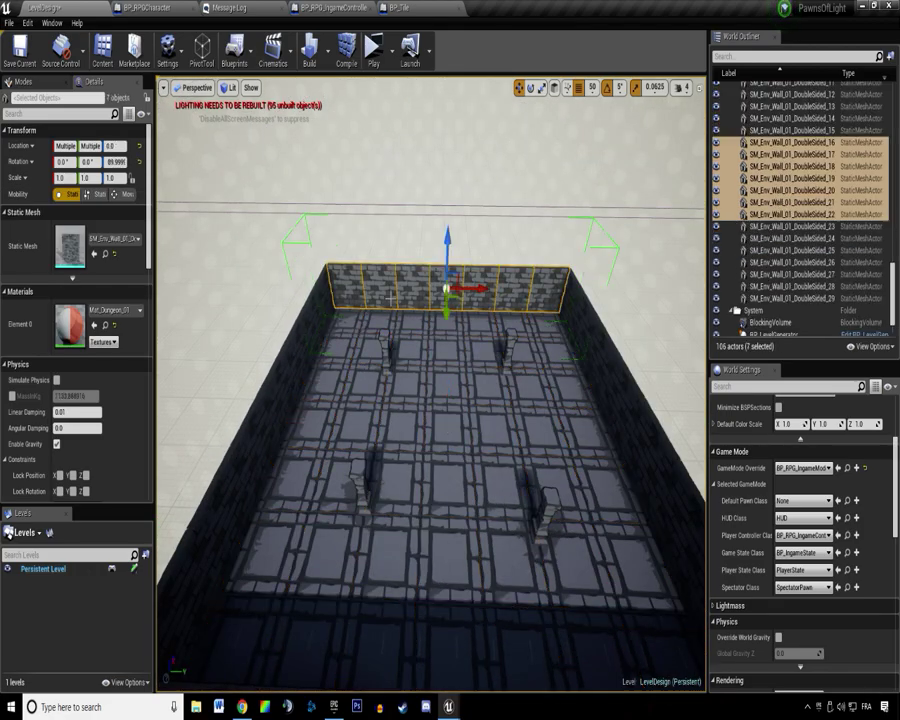
scroll(795, 165, "up", 15)
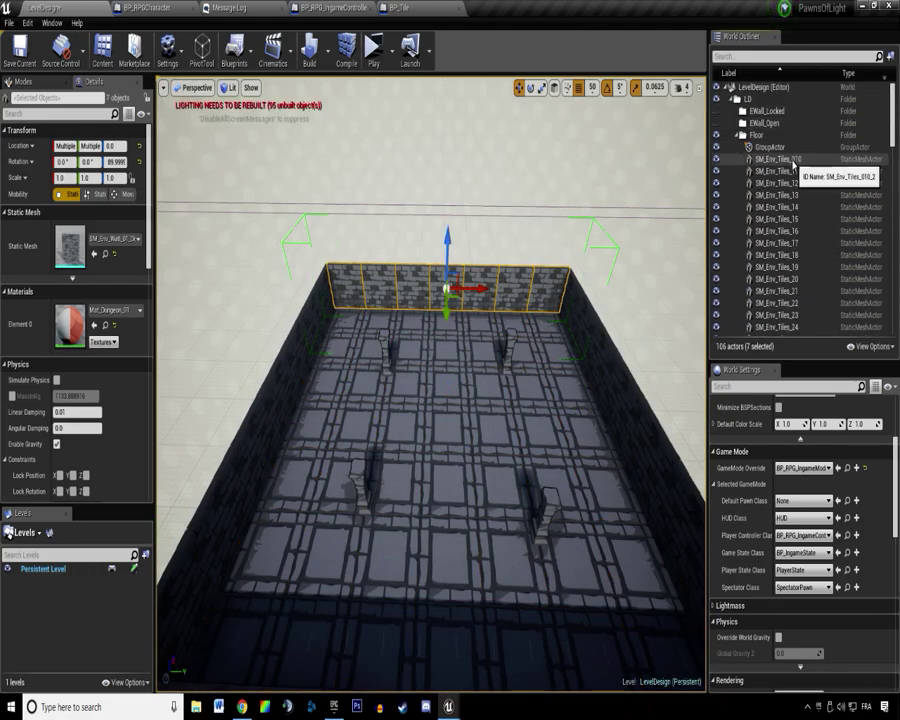
left_click(787, 148)
left_click(737, 135)
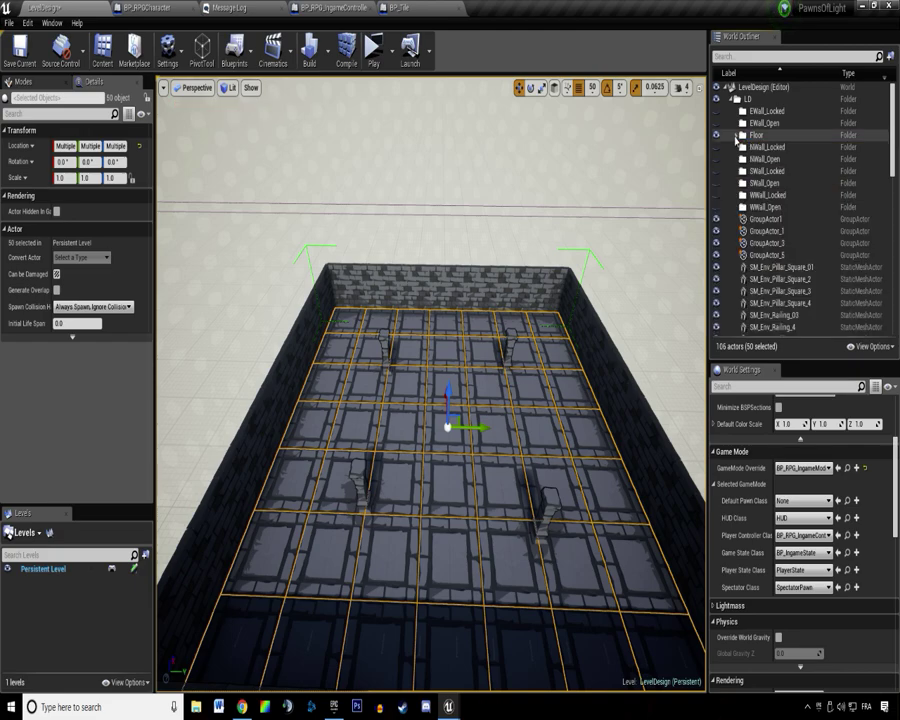
Move the west wall group GroupActor1 into the WWall_Locked folder and collapse that folder.
left_click(770, 219)
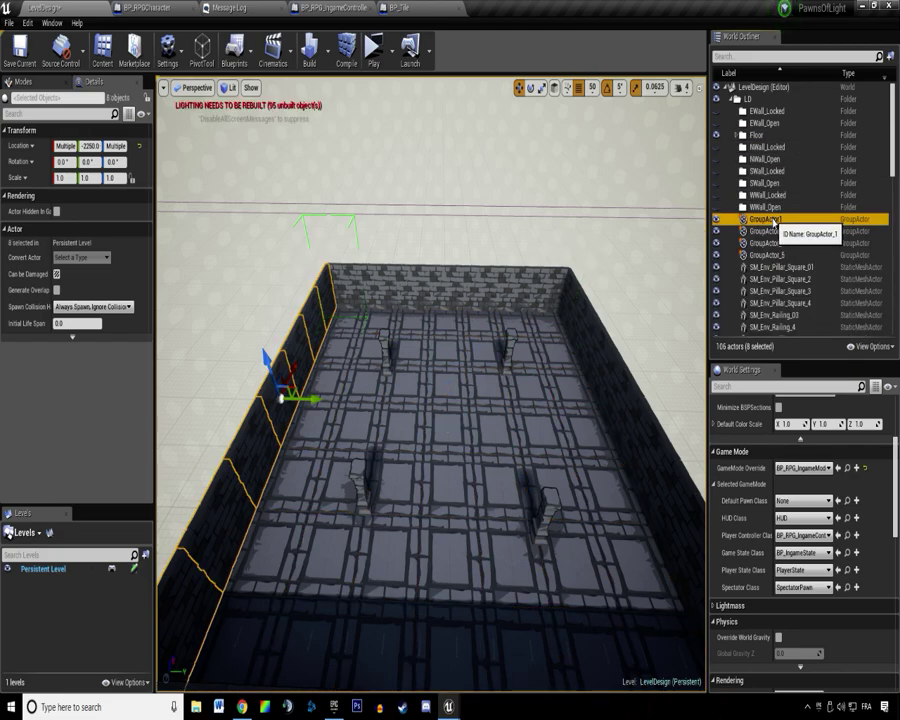
mouse_move(773, 222)
left_mouse_down()
mouse_move(769, 168)
mouse_move(770, 201)
left_mouse_up()
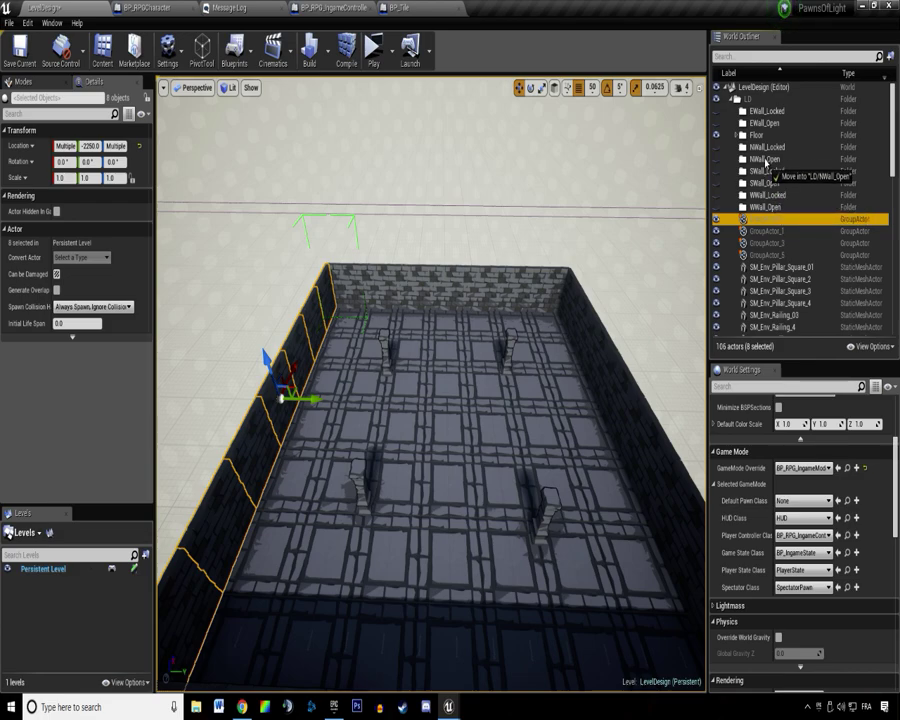
left_click_drag(765, 205, 766, 198)
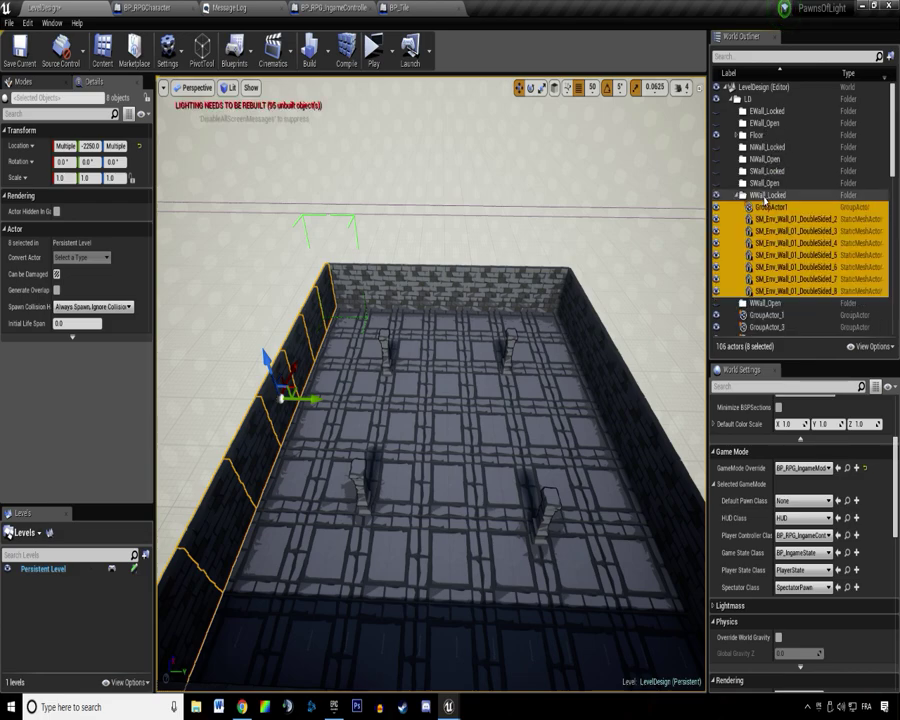
left_click(741, 195)
Move the east wall group GroupActor_1 into the EWall_Locked folder and collapse that folder.
left_click(756, 220)
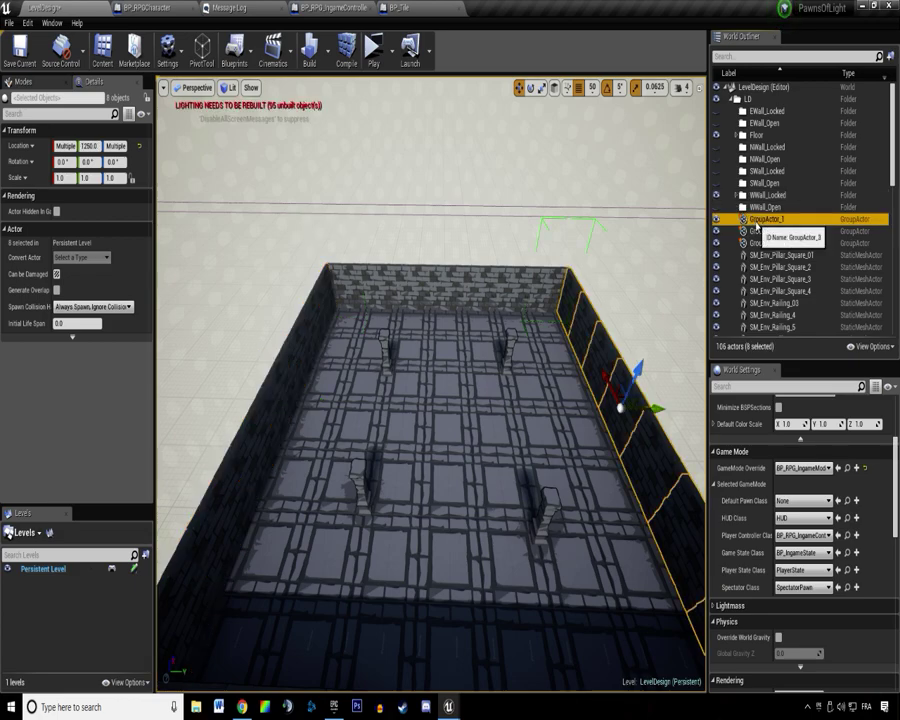
scroll(607, 247, "down", 4)
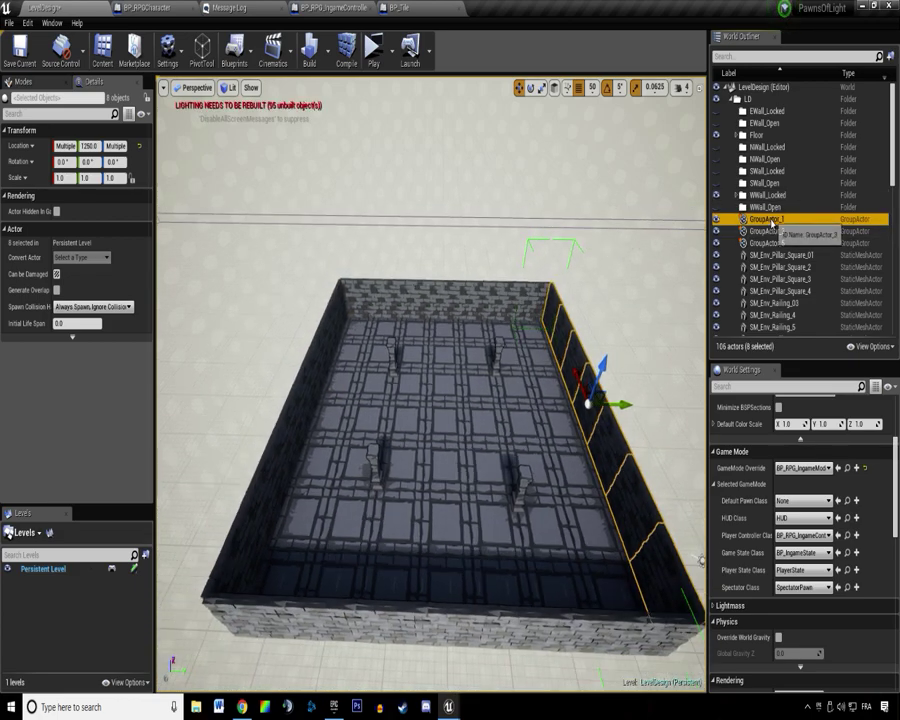
left_click_drag(771, 221, 771, 212)
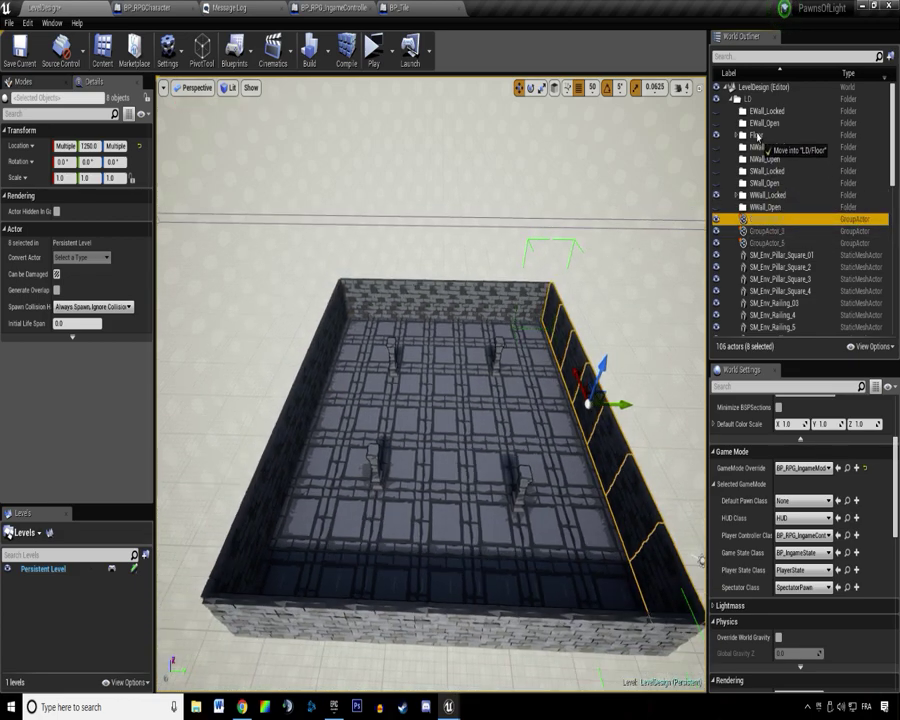
left_click_drag(765, 118, 766, 117)
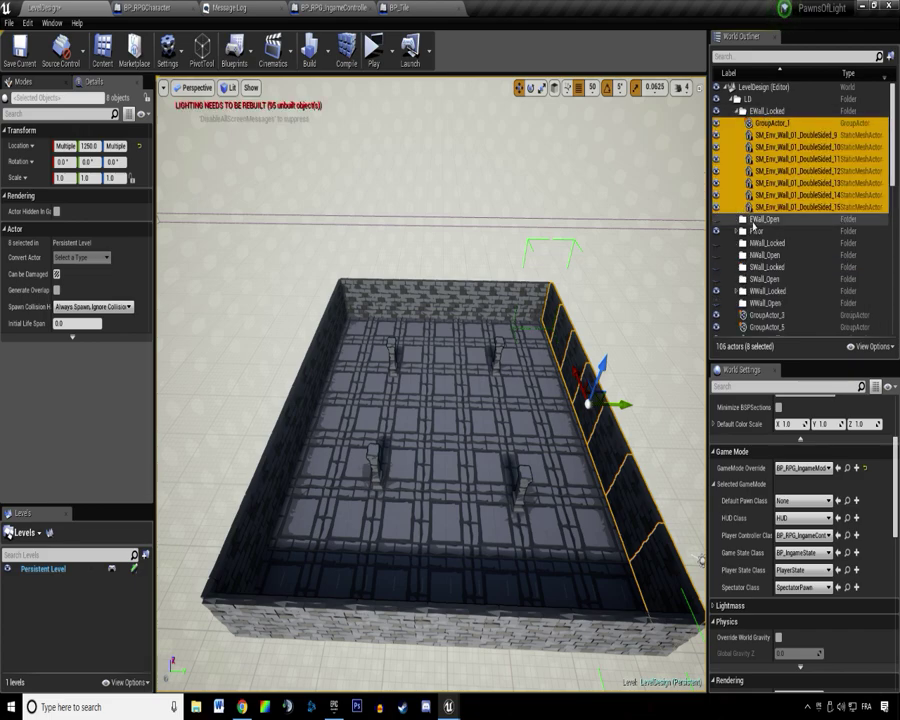
left_click(741, 111)
Move the north wall group GroupActor_3 into the NWall_Locked folder and collapse that folder.
left_click(765, 219)
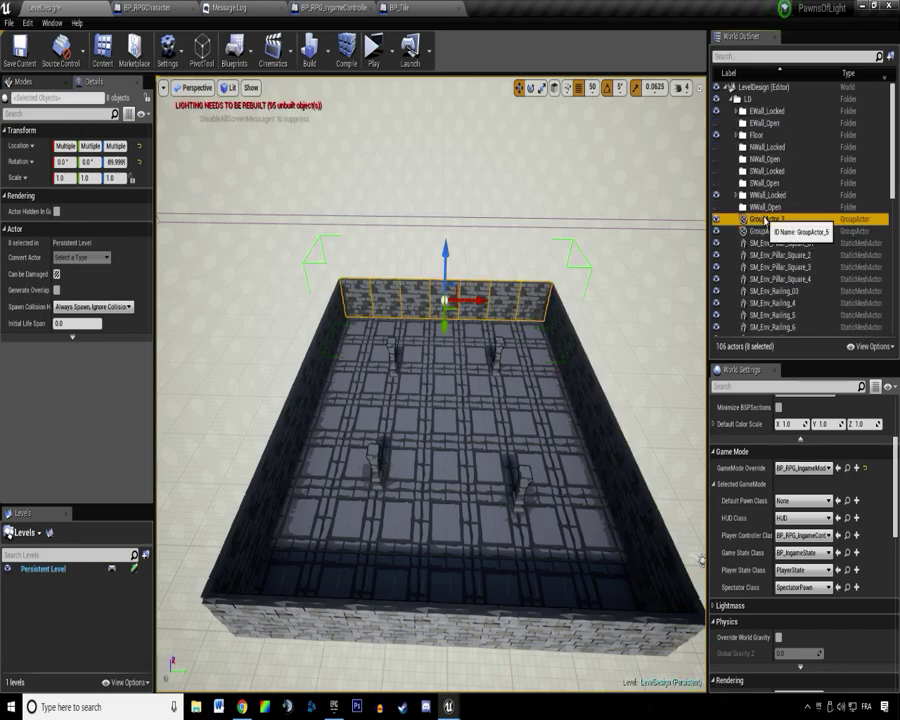
left_click_drag(765, 219, 762, 152)
left_click(741, 148)
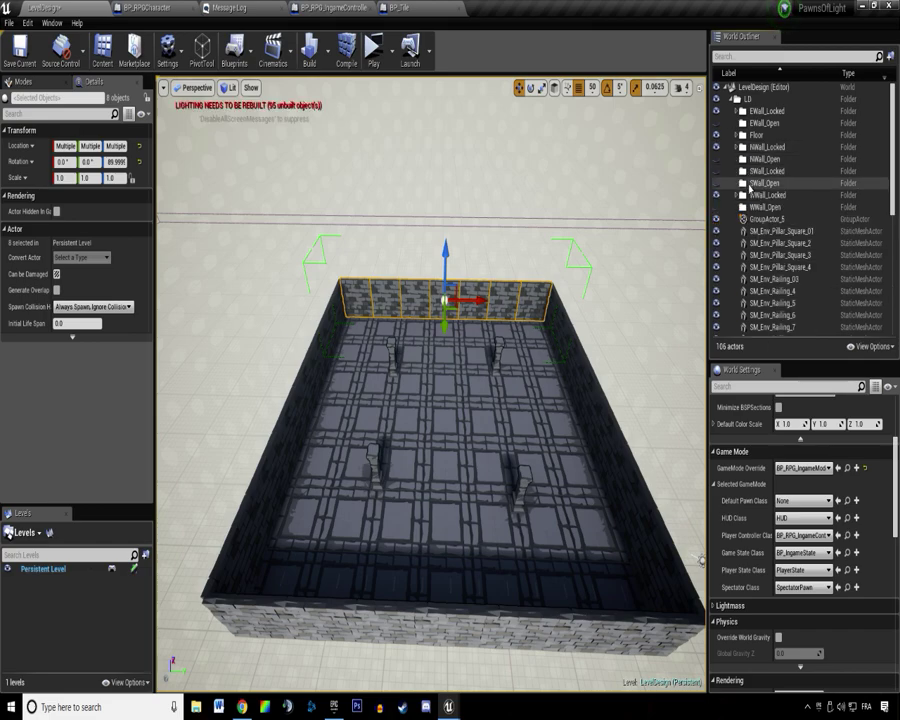
Delete the south and east wall groups together with all their wall pieces.
left_click(765, 220)
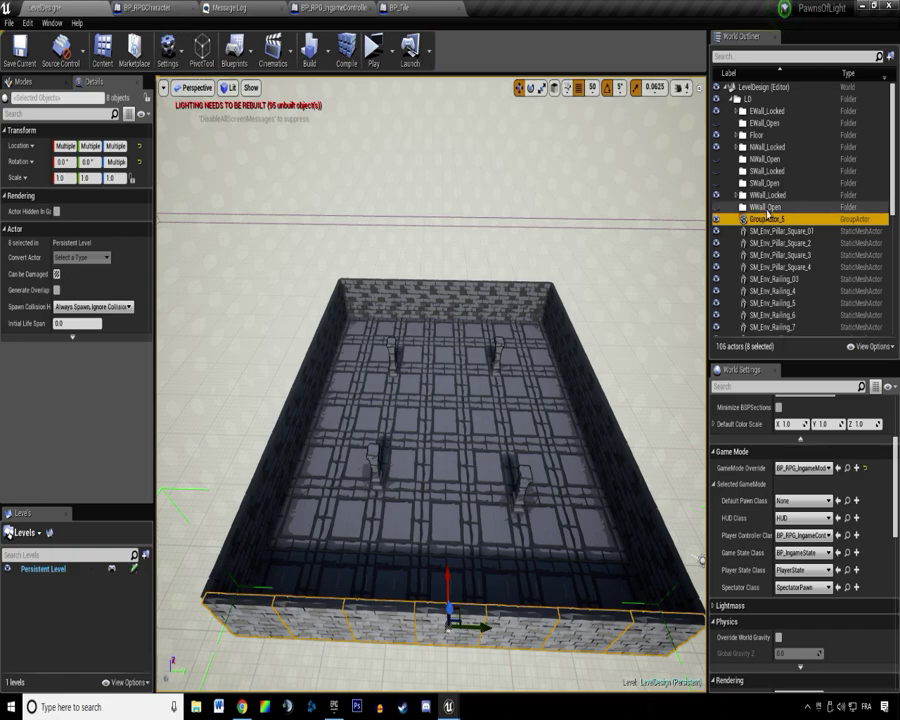
right_click_drag(514, 499, 510, 489)
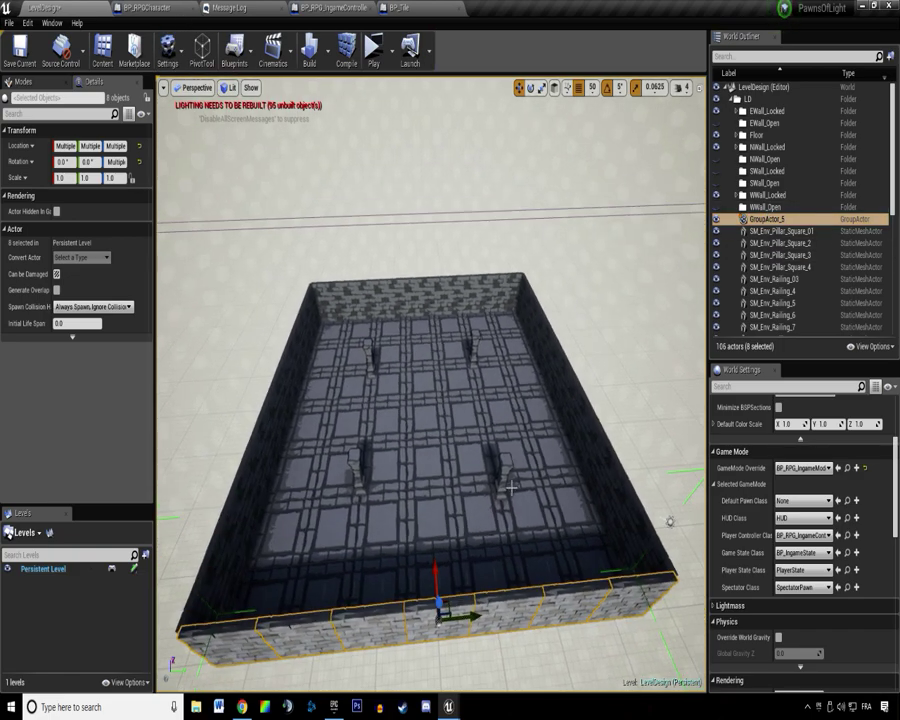
key("Delete")
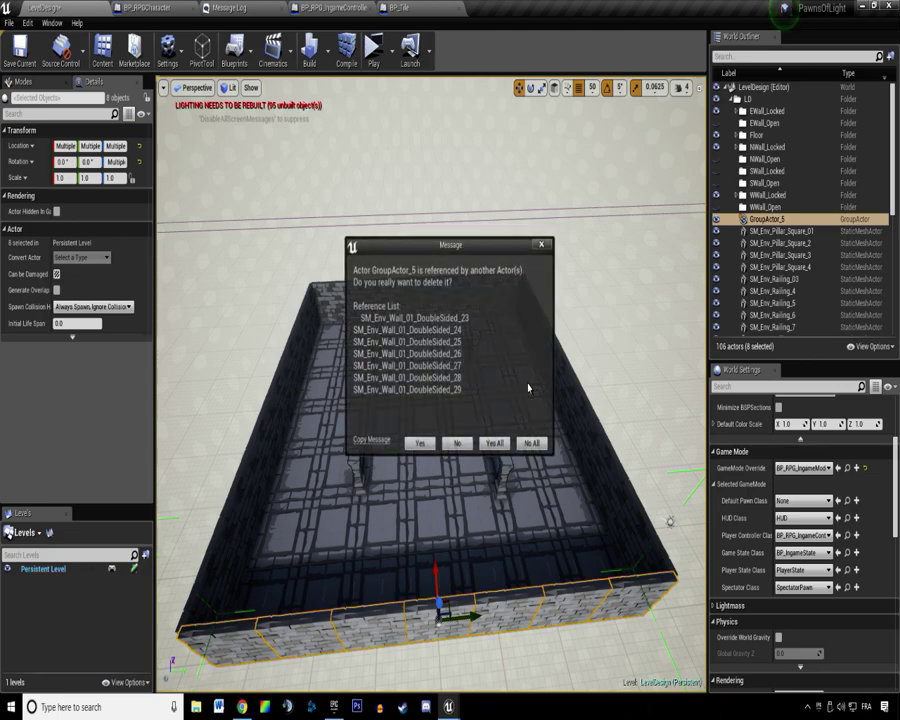
left_click(491, 444)
left_click(624, 472)
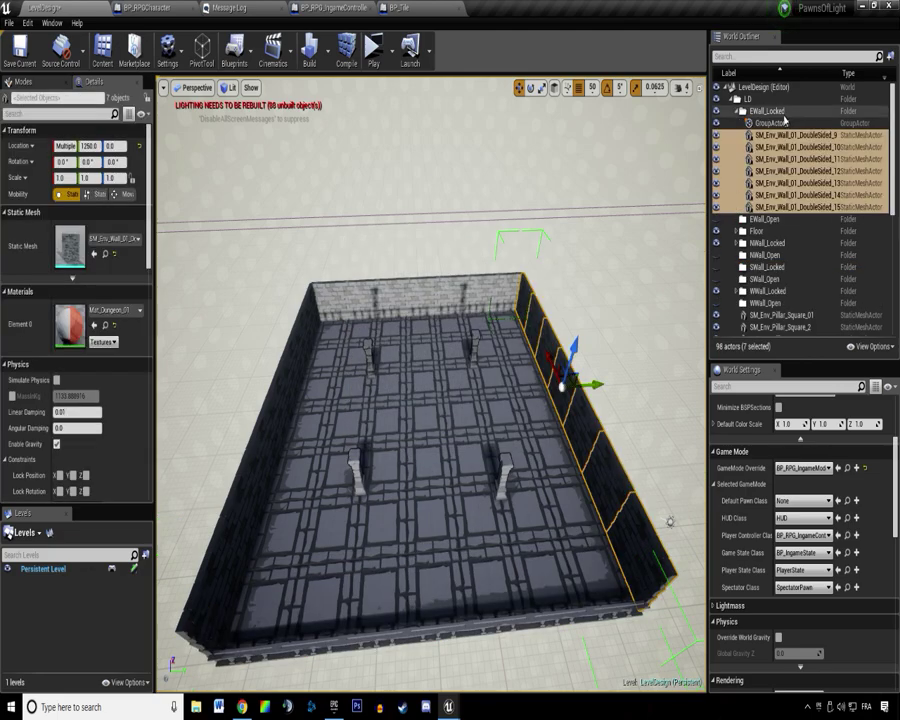
key("Delete")
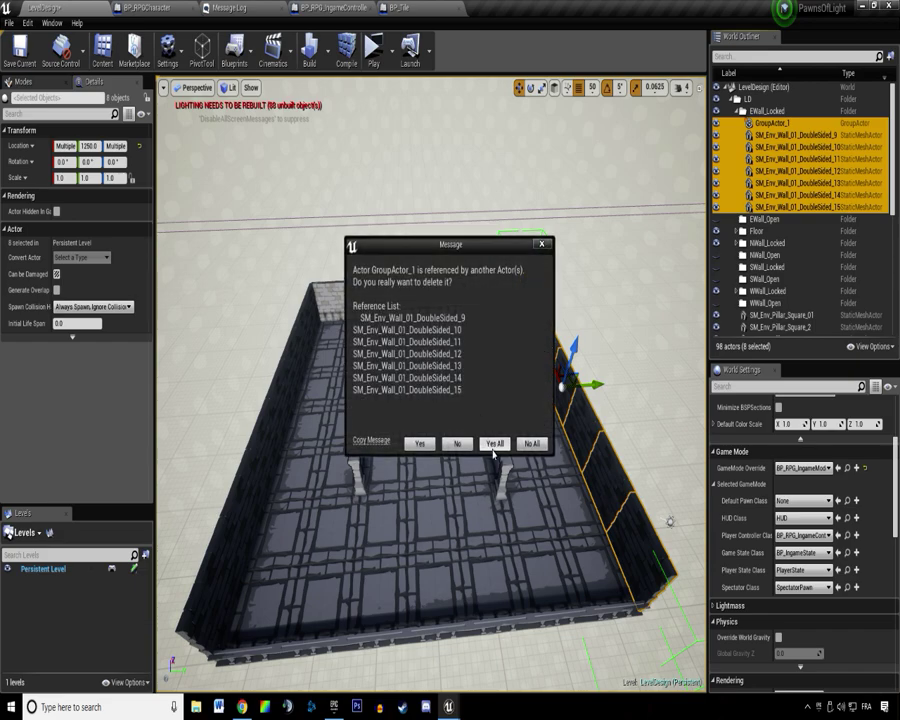
left_click(490, 497)
Group the east side railings, SM_Env_Railing_10 through SM_Env_Railing_16.
left_click(529, 349)
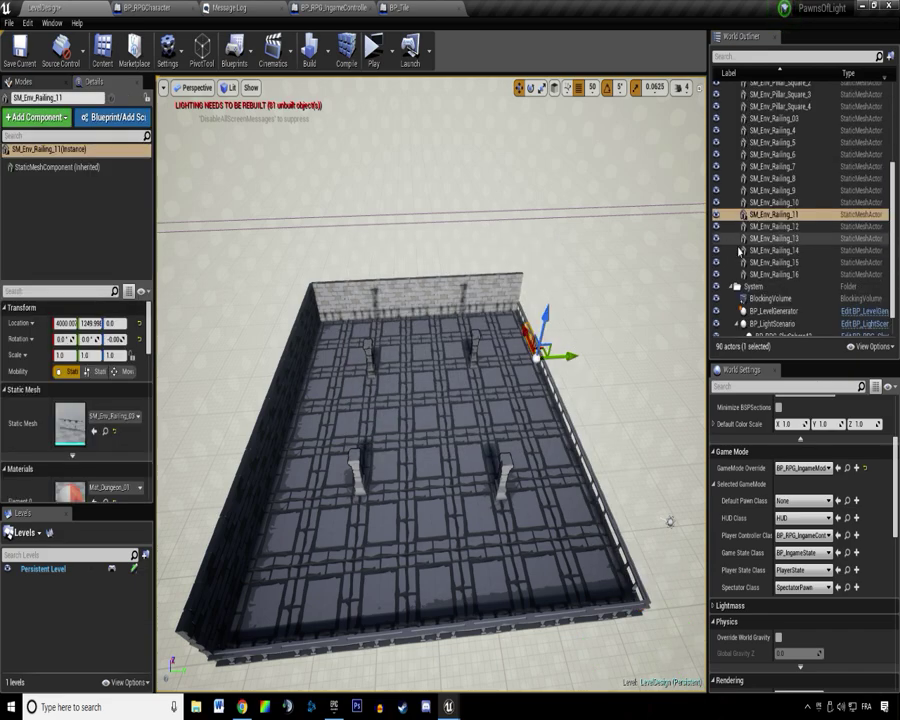
left_click(772, 273)
scroll(791, 238, "up", 2)
left_click(781, 163, "shift")
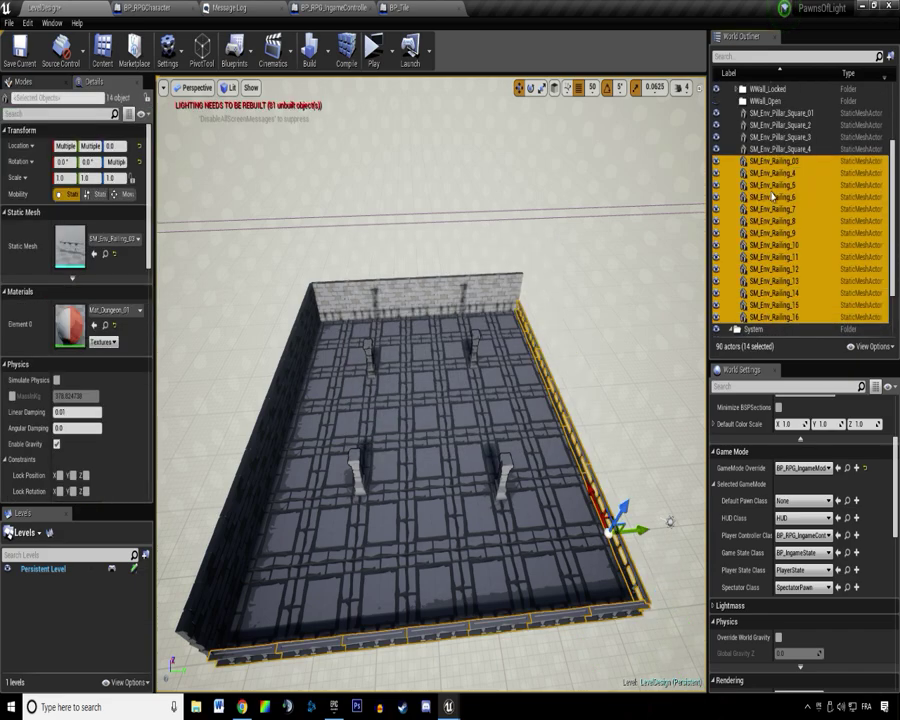
scroll(777, 232, "down", 2)
left_click(789, 297)
left_click(793, 212, "shift")
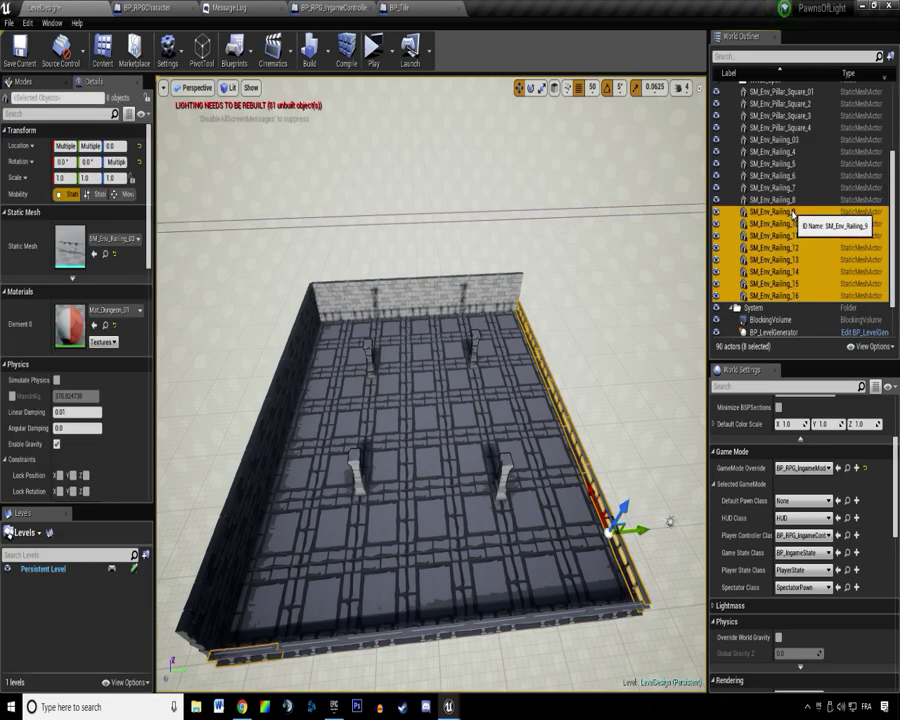
left_click(789, 224, "shift")
right_click_drag(592, 254, 592, 280)
Group the south side railings, SM_Env_Railing_03 through SM_Env_Railing_9.
left_click(787, 213)
left_click(789, 142, "shift")
right_click_drag(566, 228, 566, 228)
scroll(760, 228, "up", 4)
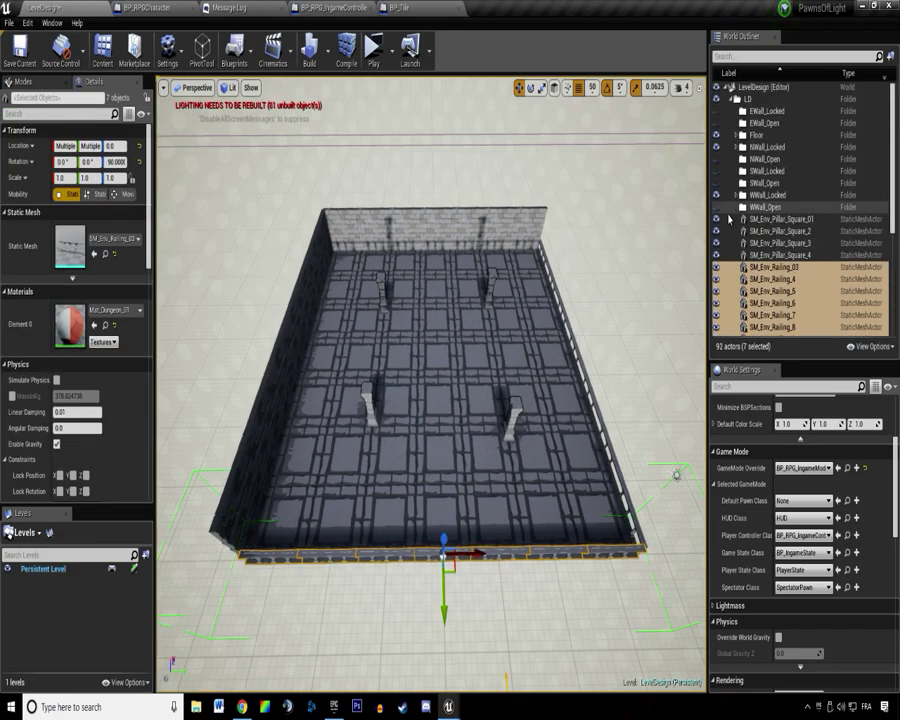
Move the east railing group GroupActor8 with its railings into the EWall_Locked folder and collapse that folder.
scroll(760, 228, "down", 6)
left_click(770, 318)
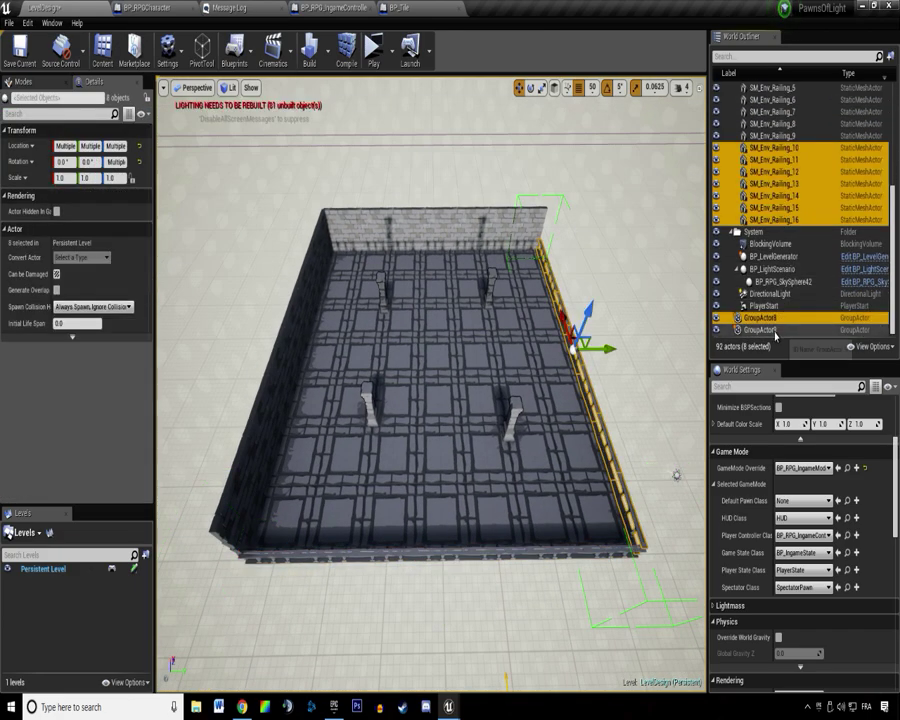
left_click_drag(773, 318, 768, 116)
left_click(737, 112)
Move the south railing group actor GroupActor9 into the SWall_Locked folder and save the level.
scroll(767, 235, "down", 5)
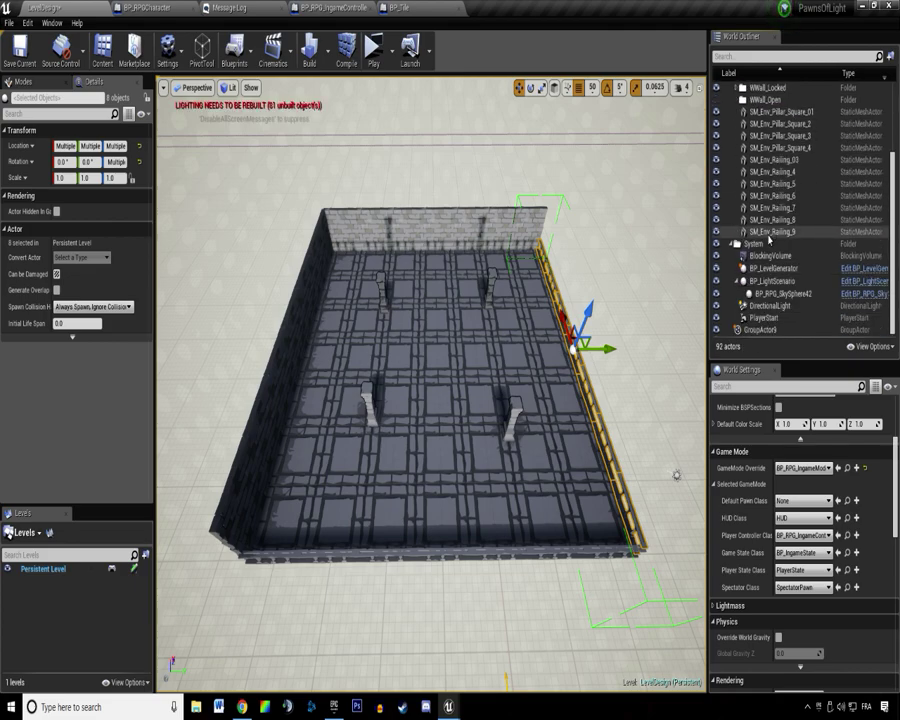
left_click_drag(782, 330, 757, 176)
right_click_drag(490, 270, 497, 150)
key("ctrl+s")
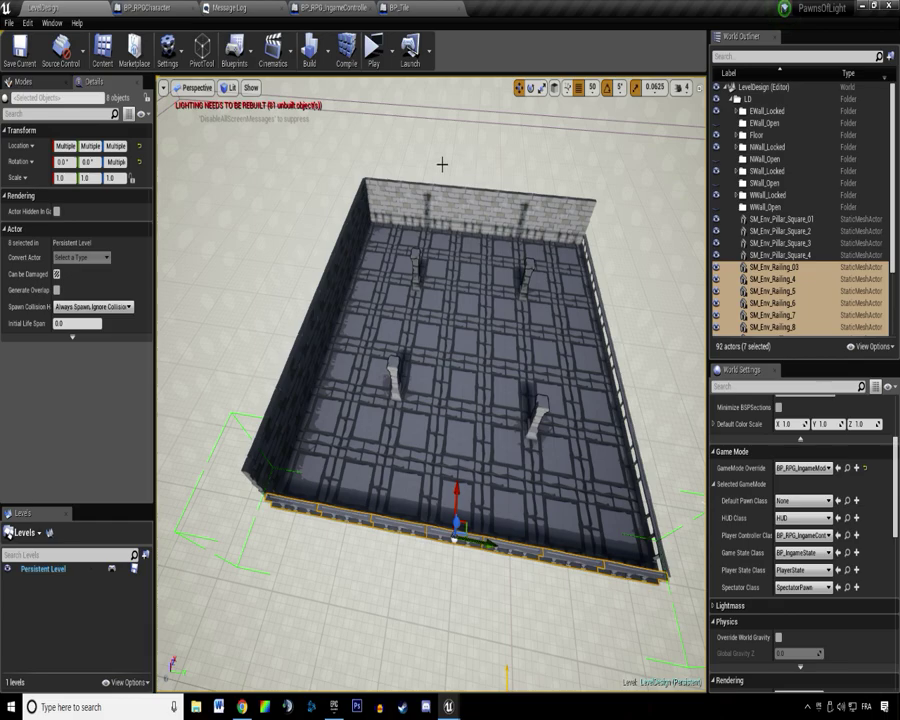
left_click(342, 245)
left_click(737, 195)
right_click_drag(600, 230, 537, 267)
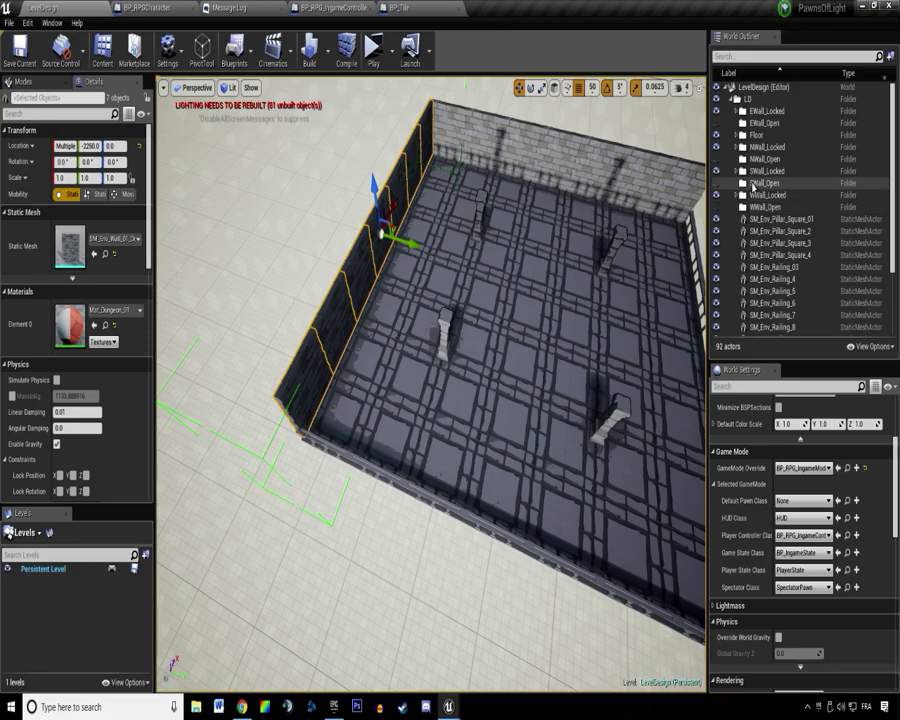
right_click_drag(556, 268, 586, 264)
Move the seven south railings into the SWall_Locked folder alongside their group actor and collapse the folder.
left_click(598, 545)
right_click_drag(598, 545, 624, 568)
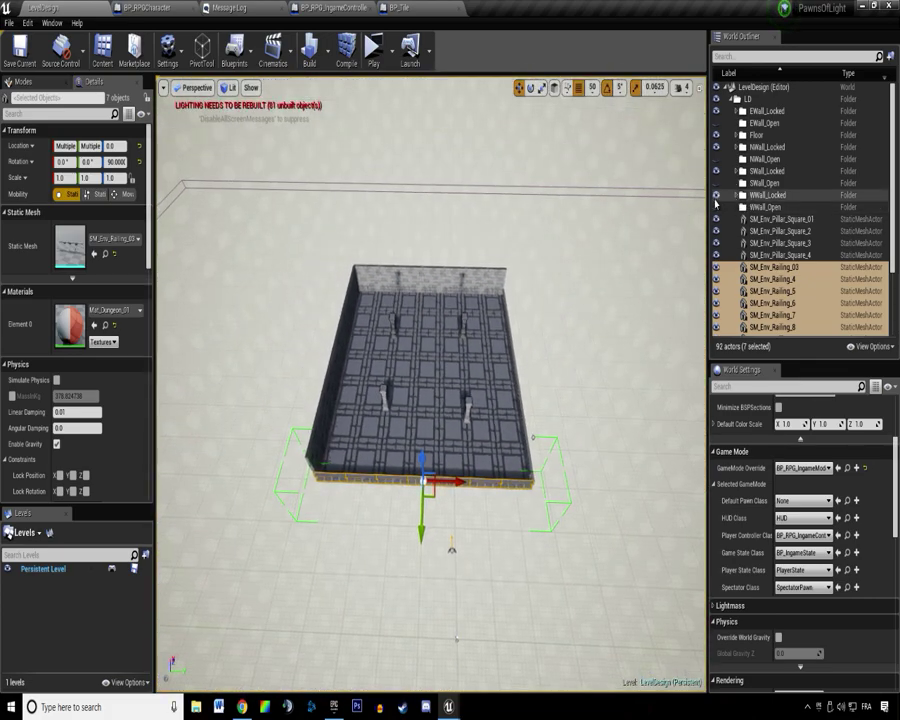
left_click(779, 219)
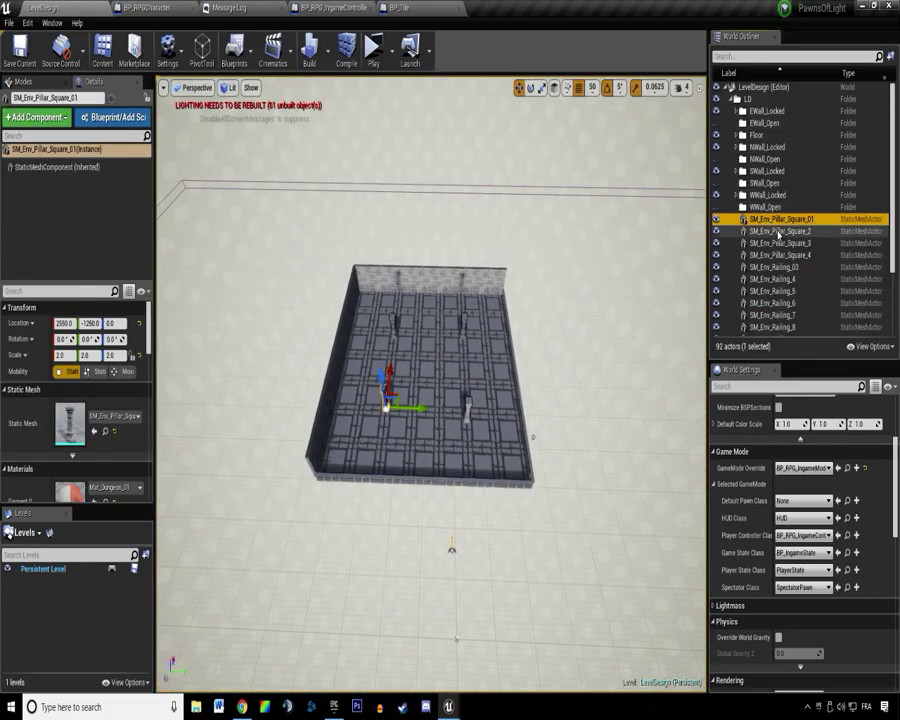
key("ctrl+z")
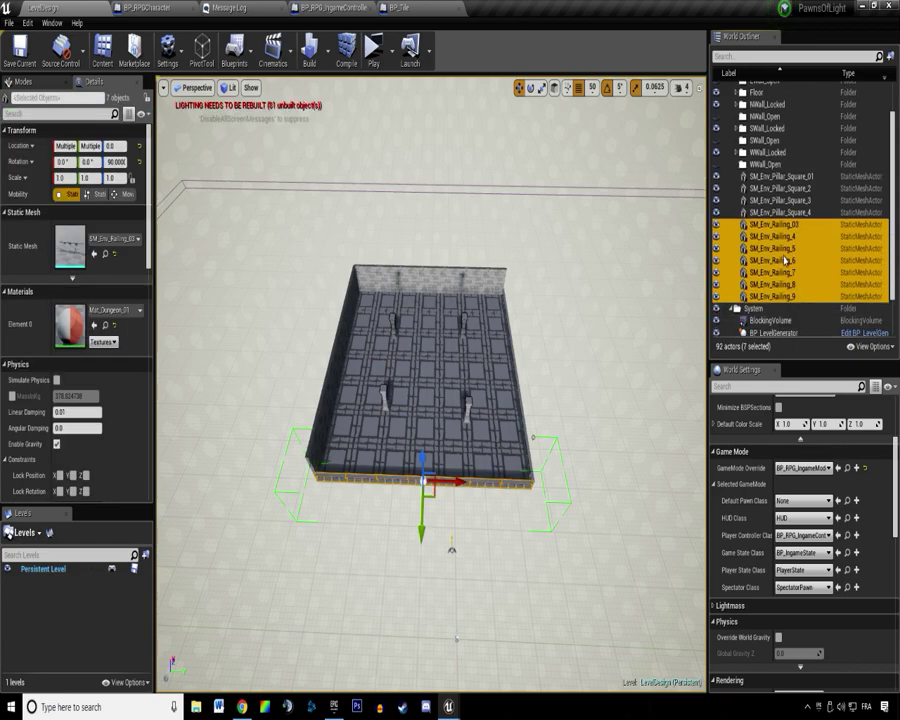
scroll(786, 262, "up", 2)
left_click_drag(773, 283, 765, 201)
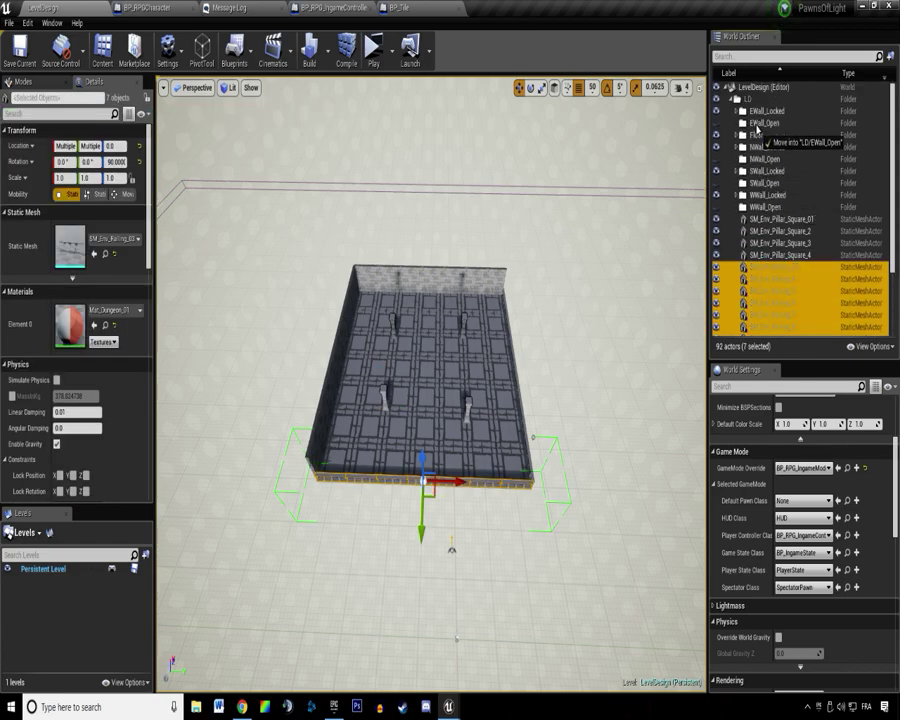
left_click_drag(766, 166, 767, 174)
left_click(737, 171)
left_click(760, 186)
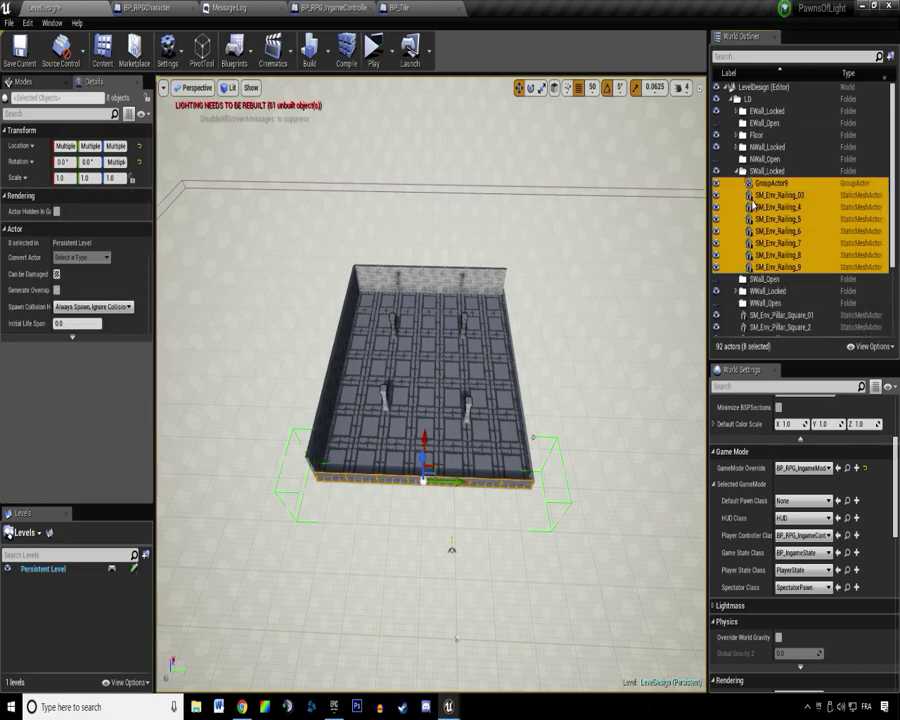
left_click(739, 171)
Create a subfolder named Misc inside the LD folder for the four square pillars.
left_click(780, 219)
left_click(780, 255, "shift")
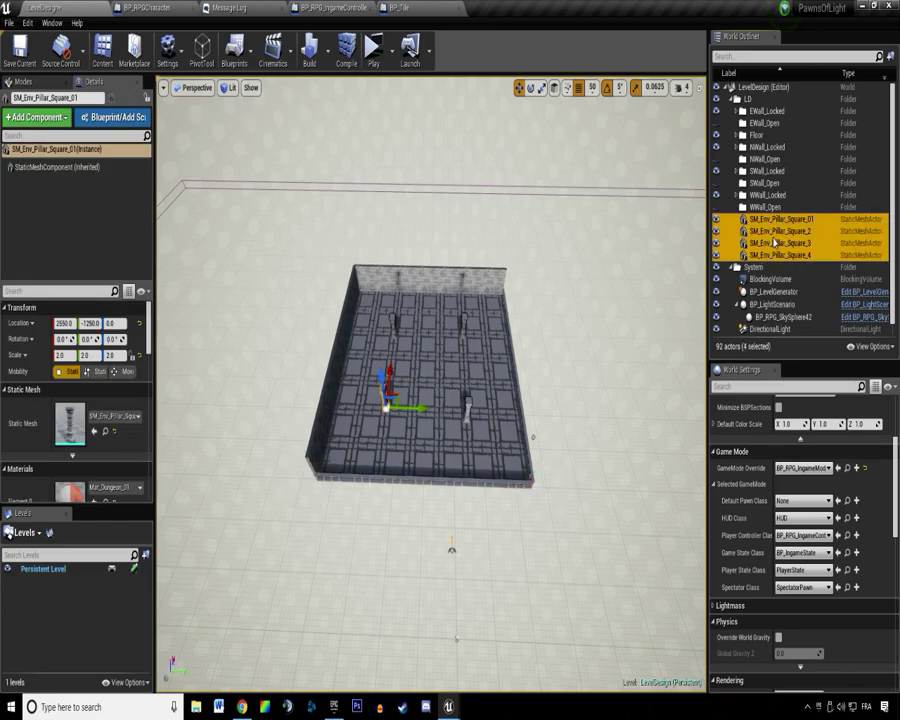
right_click(740, 99)
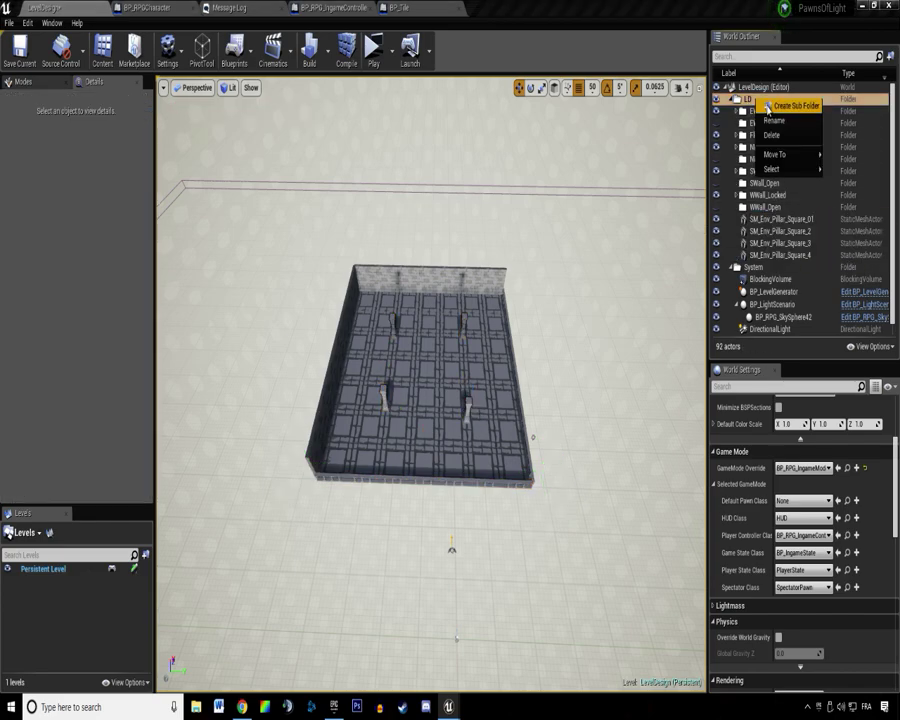
left_click(785, 106)
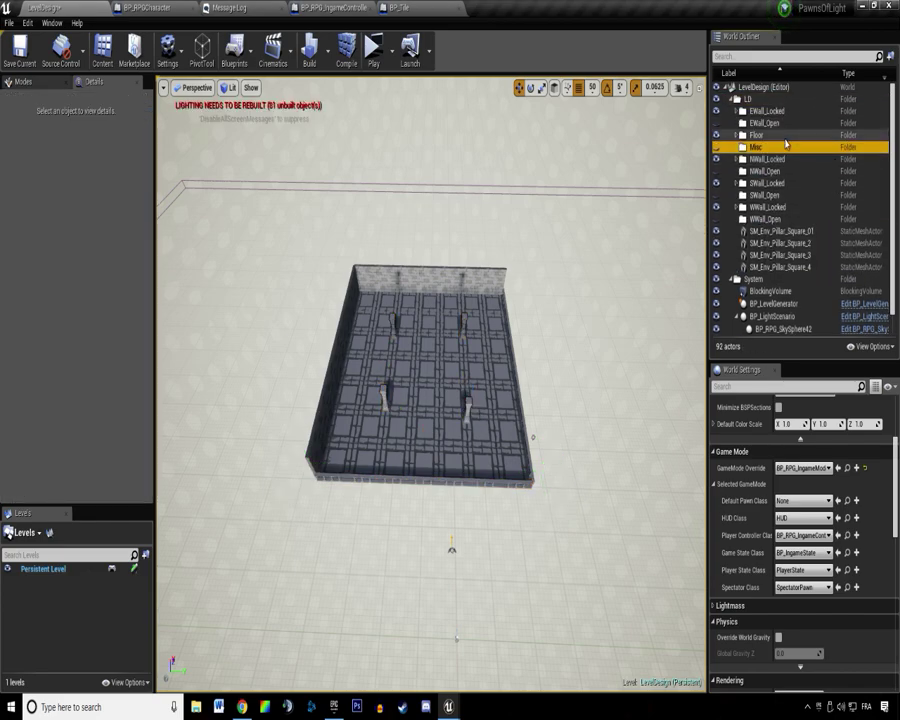
Move the four pillars, SM_Env_Pillar_Square_01 through SM_Env_Pillar_Square_4, into the Misc folder and save the level.
left_click(790, 231)
left_click(790, 267, "shift")
left_click_drag(790, 267, 768, 155)
key("ctrl+s")
Duplicate the grouped north wall of seven double-sided wall pieces in place.
mouse_move(456, 233)
right_mouse_down()
mouse_move(442, 260)
mouse_move(456, 240)
right_mouse_up()
key("w")
key("s")
left_click(506, 165)
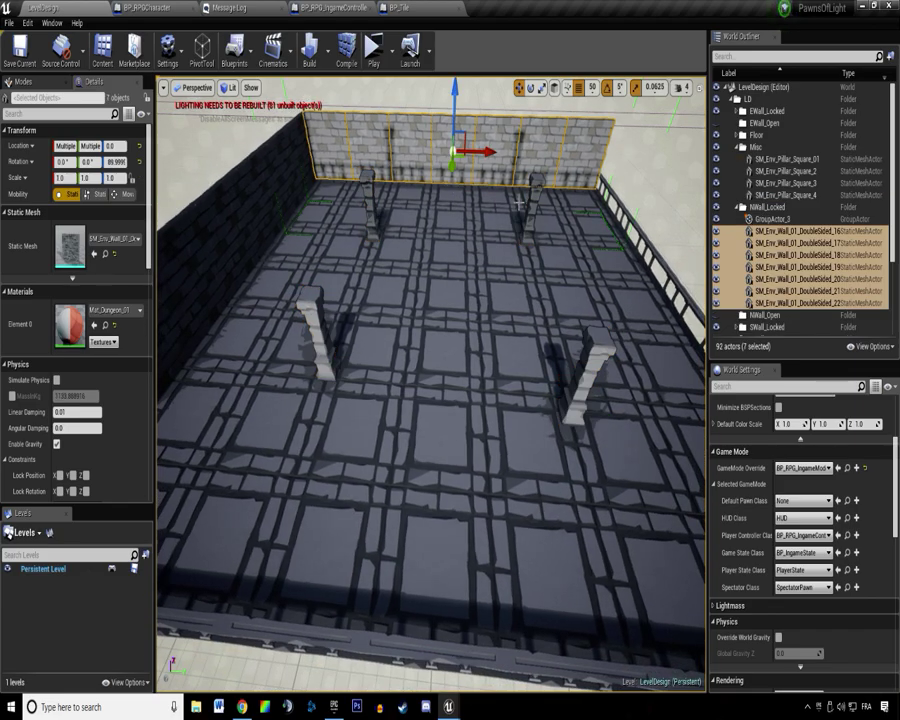
scroll(519, 203, "down", 5)
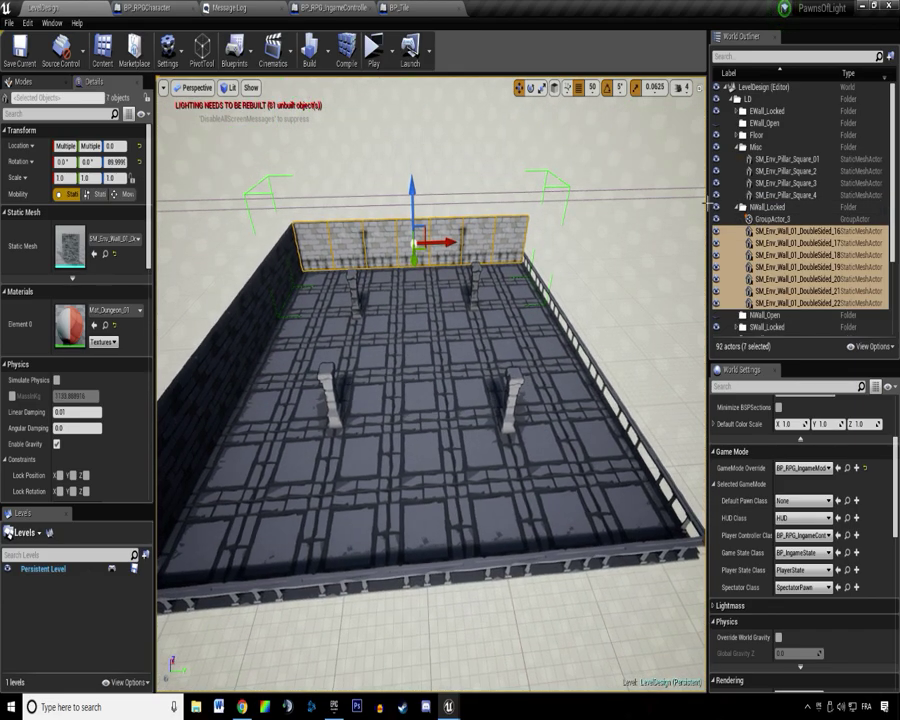
left_click(771, 218)
mouse_move(452, 243)
left_mouse_down("alt")
mouse_move(499, 247)
mouse_move(461, 249)
left_mouse_up("alt")
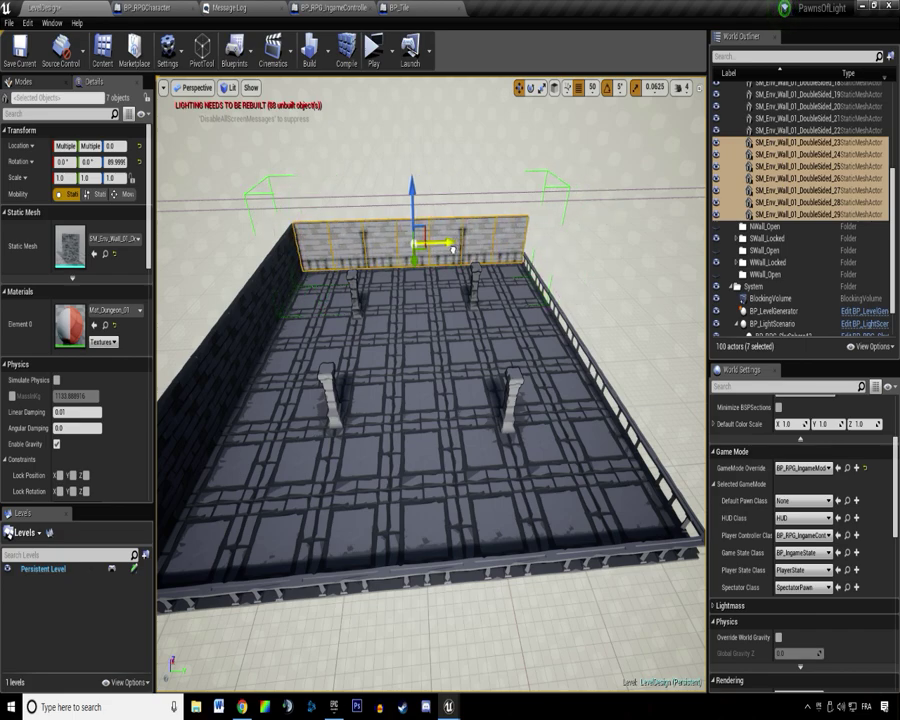
Move the duplicated north wall's group actor and its seven wall pieces into the NWall_Open folder.
scroll(794, 276, "up", 3)
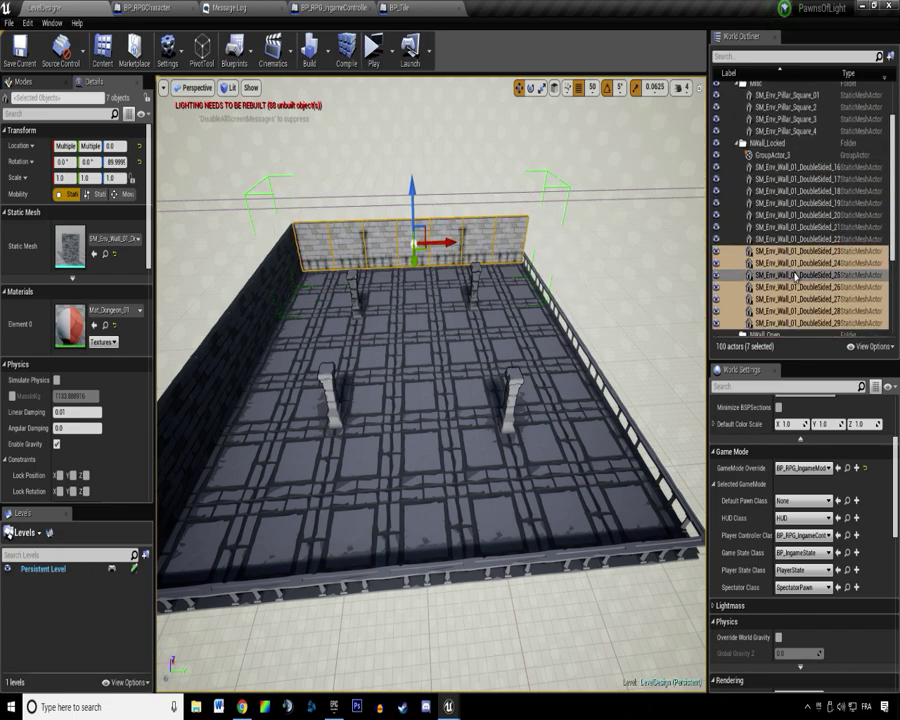
scroll(796, 277, "down", 5)
left_click(778, 331, "ctrl")
scroll(797, 288, "up", 5)
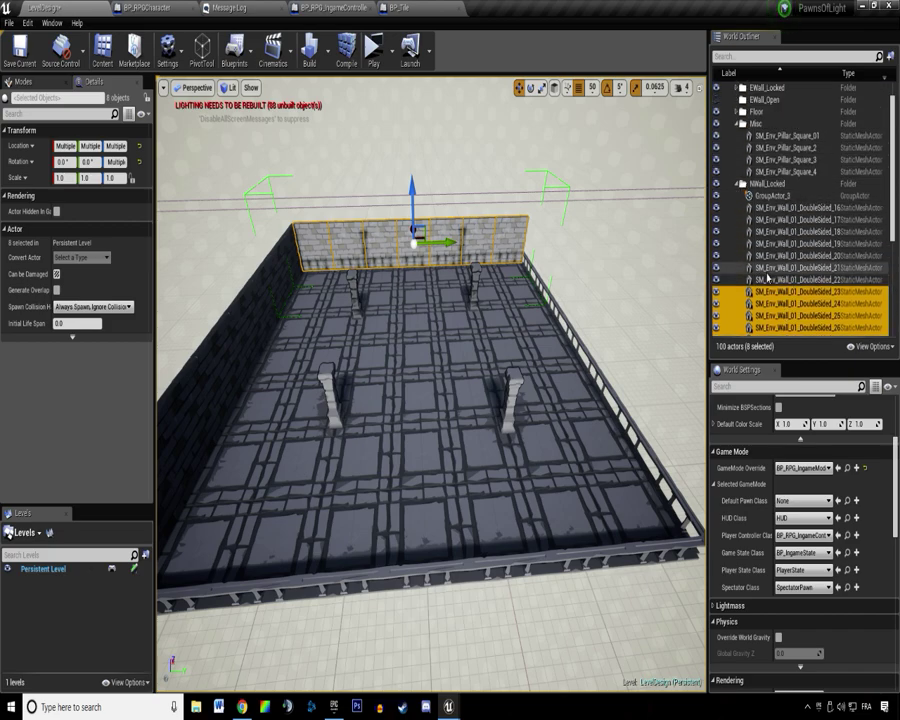
scroll(766, 273, "down", 4)
left_click_drag(775, 238, 763, 289)
Collapse the NWall_Locked and Misc folders in the outliner.
scroll(745, 190, "up", 4)
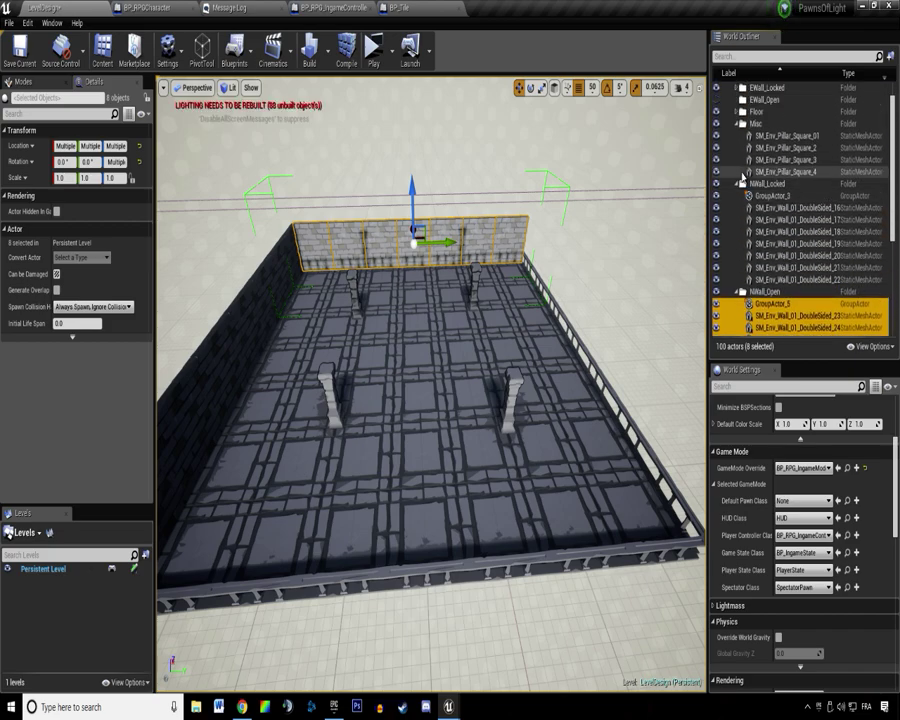
left_click(739, 183)
left_click(739, 123)
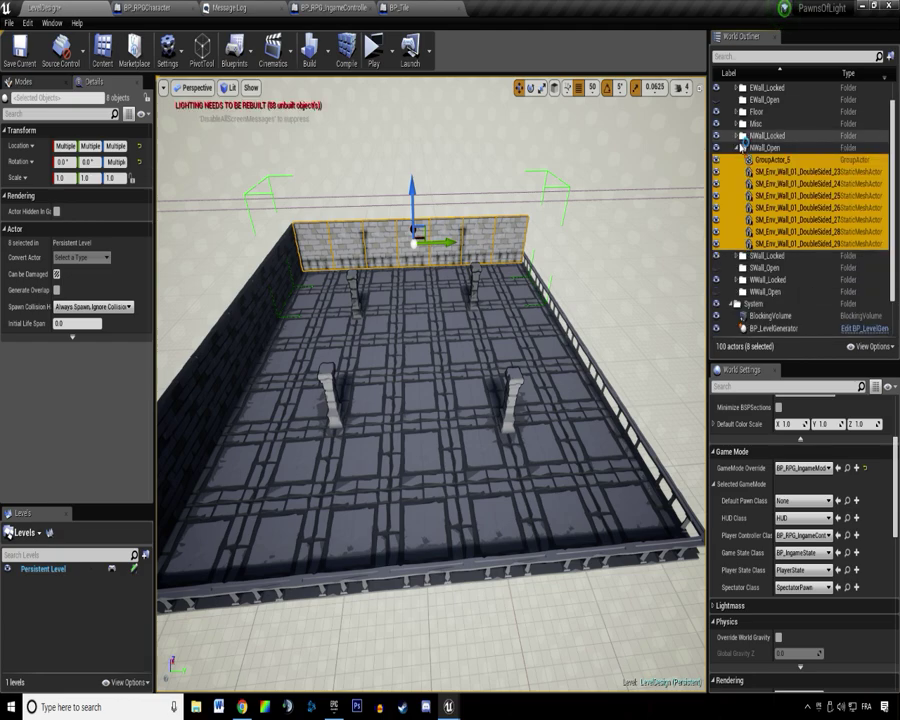
Hide the NWall_Locked folder in the level, leaving NWall_Open shown.
left_click(742, 146)
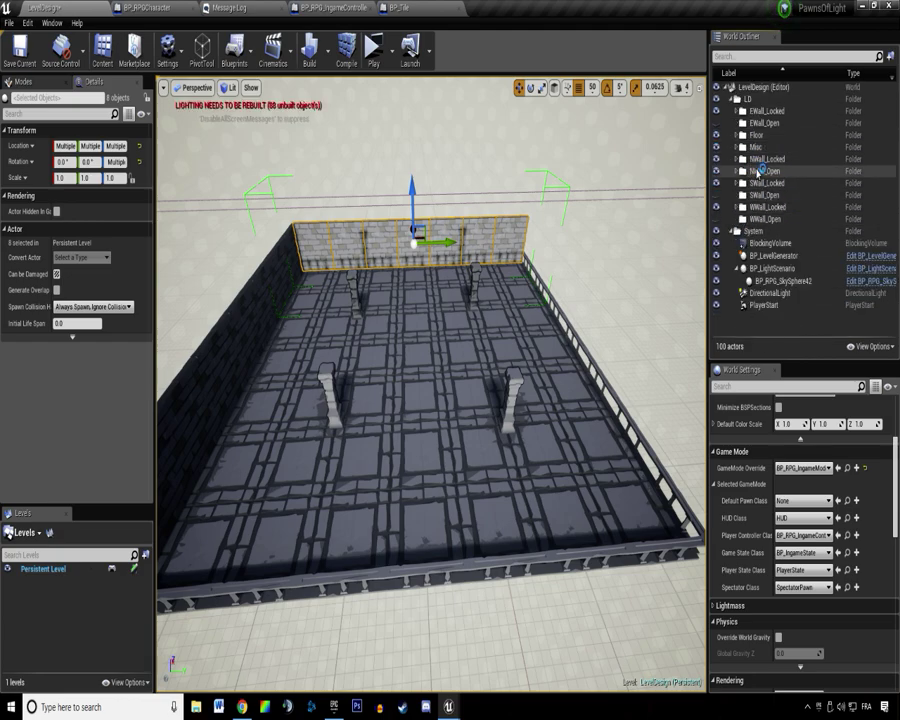
left_click(760, 159)
left_click(716, 160)
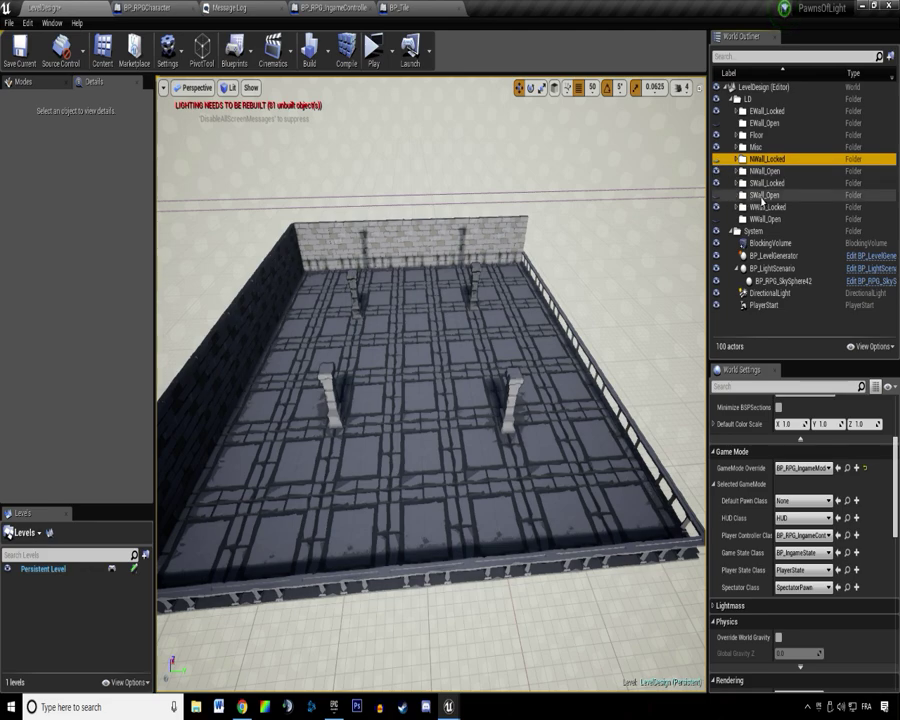
Check the grouped railing actors stored in the EWall_Locked folder.
left_click(760, 183)
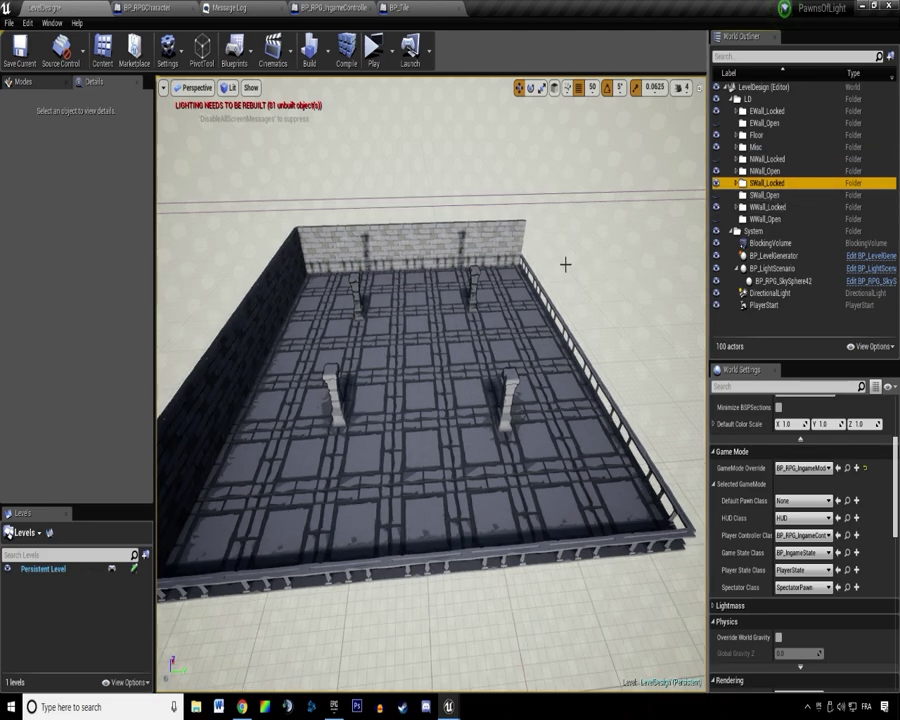
double_click(737, 112)
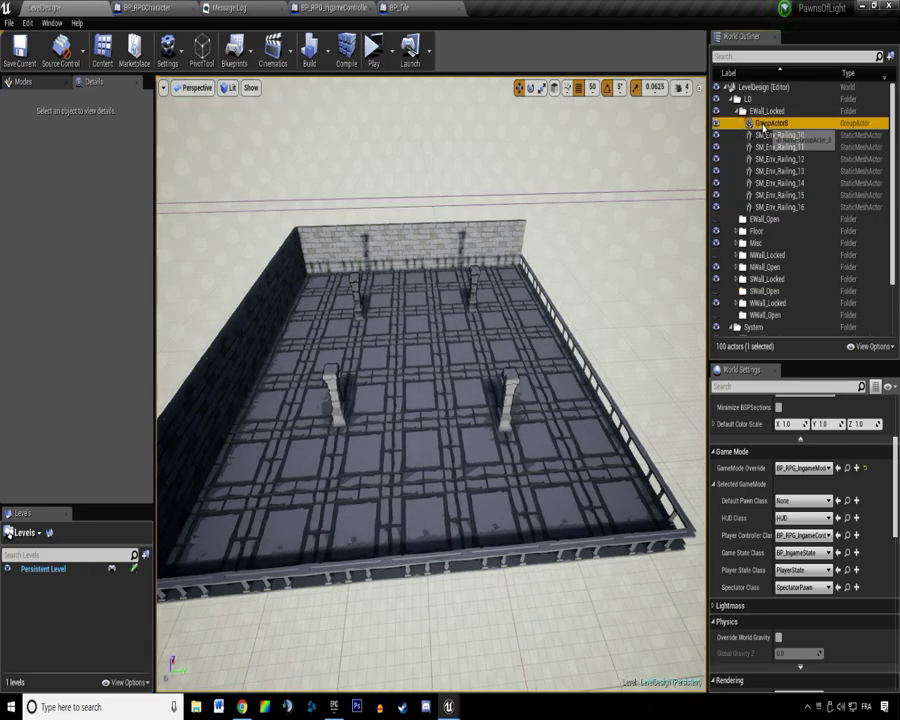
left_click(737, 112)
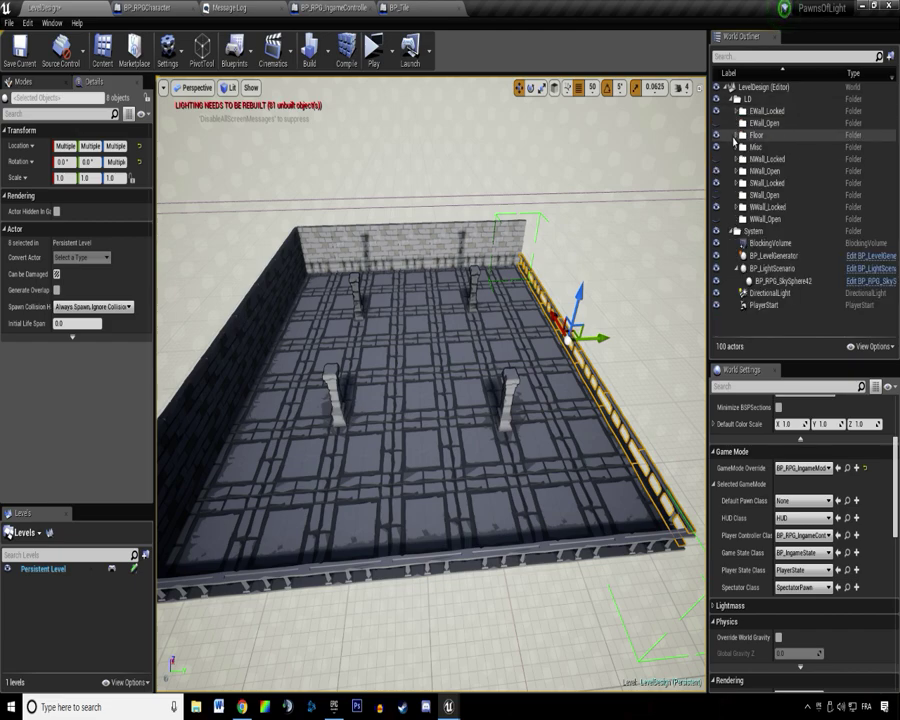
Duplicate the wall group of the WWall_Locked folder in place and move the copy into the WWall_Open folder.
double_click(748, 208)
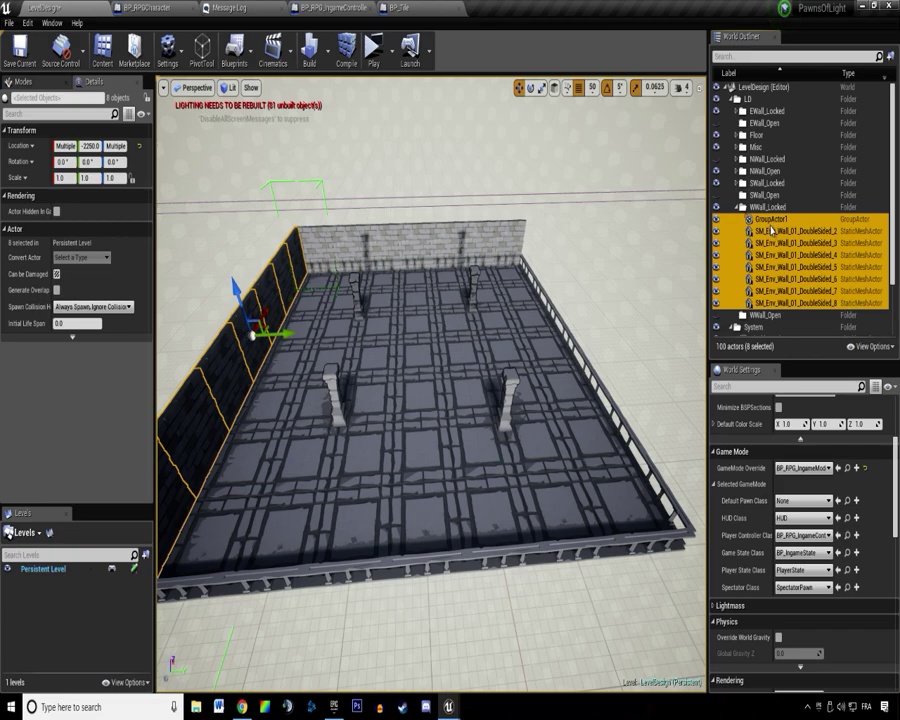
left_click_drag(284, 334, 284, 345, "alt")
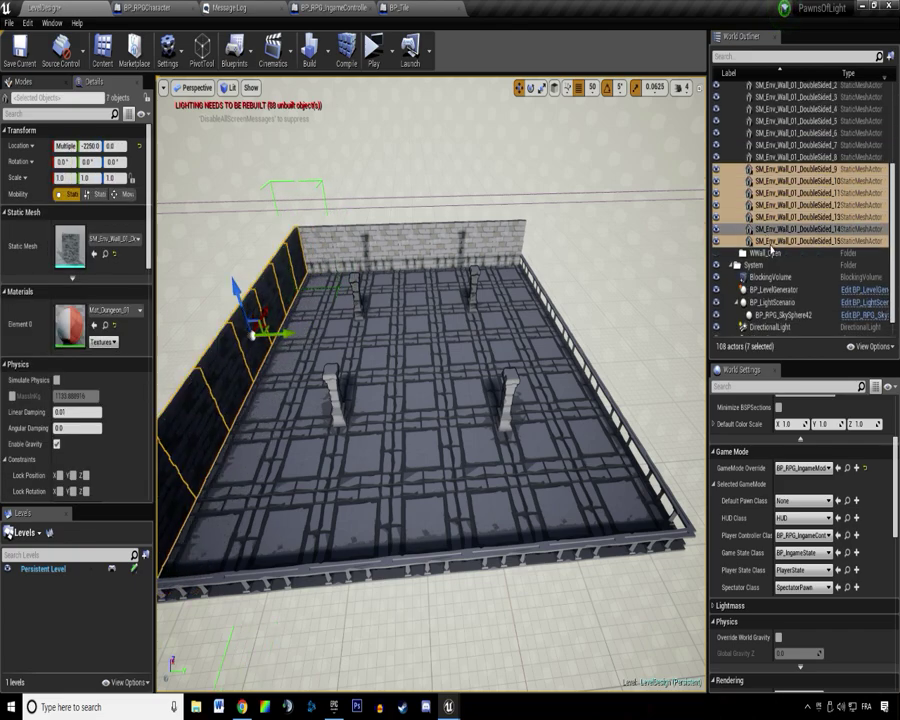
left_click(760, 329, "ctrl")
left_click_drag(760, 329, 770, 232)
scroll(779, 224, "up", 5)
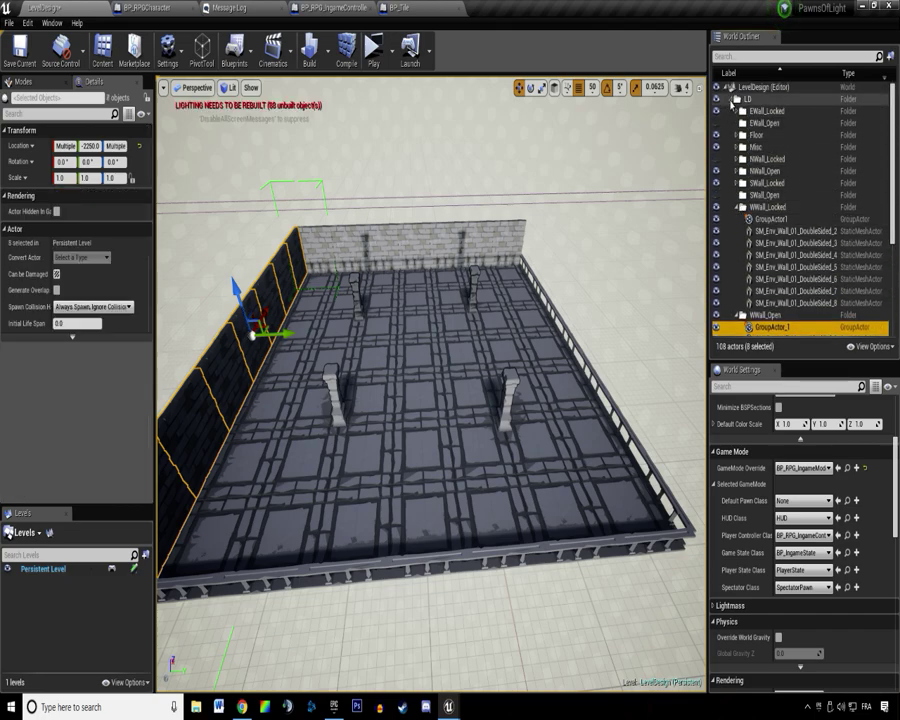
Hide the WWall_Locked folder in the level and save the level.
left_click(728, 87)
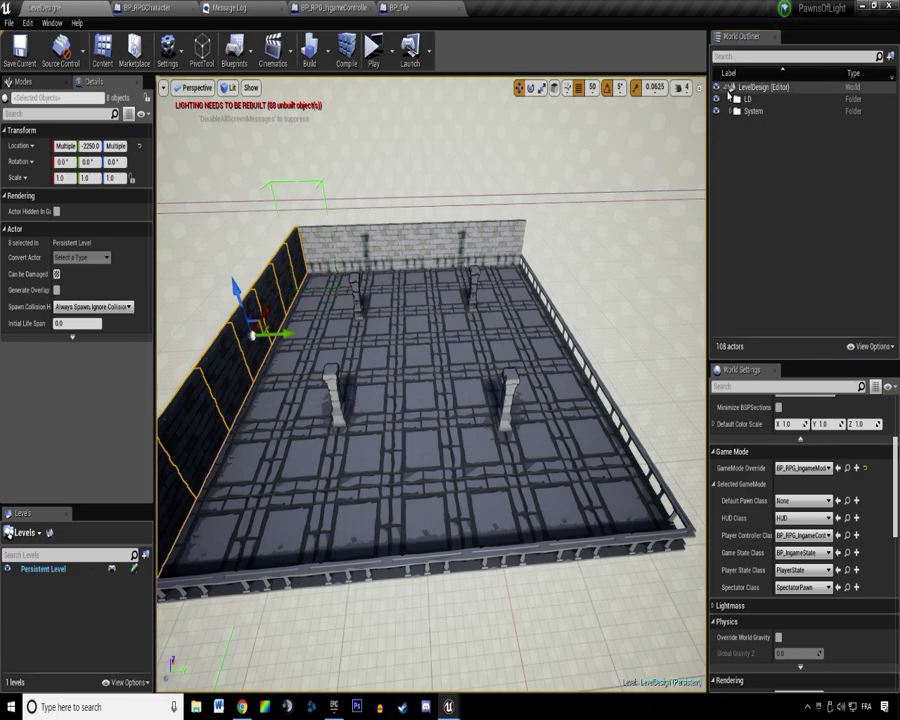
double_click(745, 99)
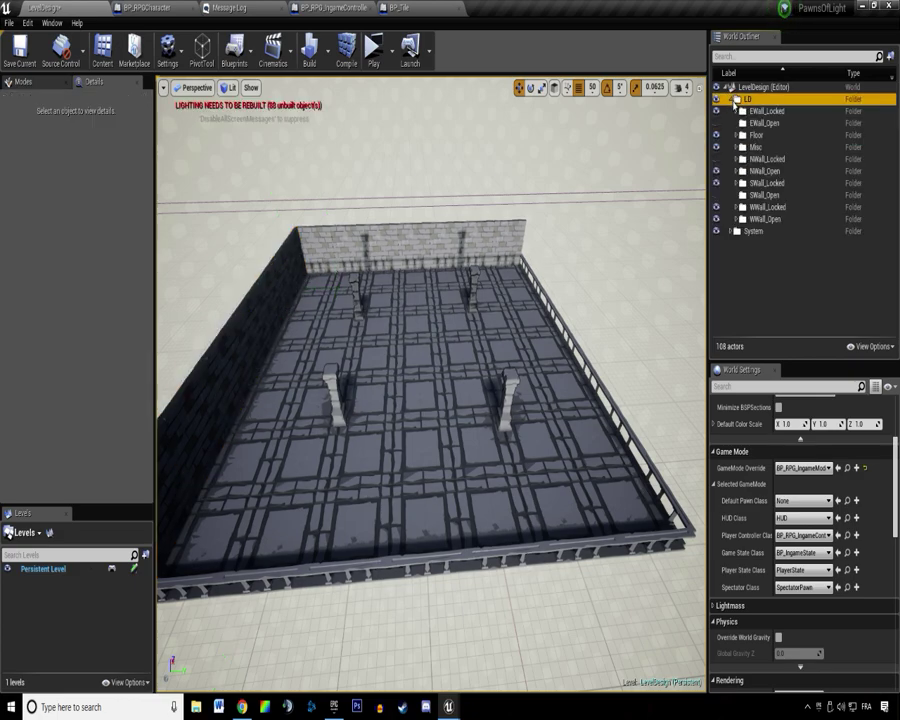
left_click(764, 208)
left_click(717, 209)
right_click_drag(603, 228, 450, 240)
key("w")
key("s")
right_click_drag(508, 176, 560, 198)
key("ctrl+s")
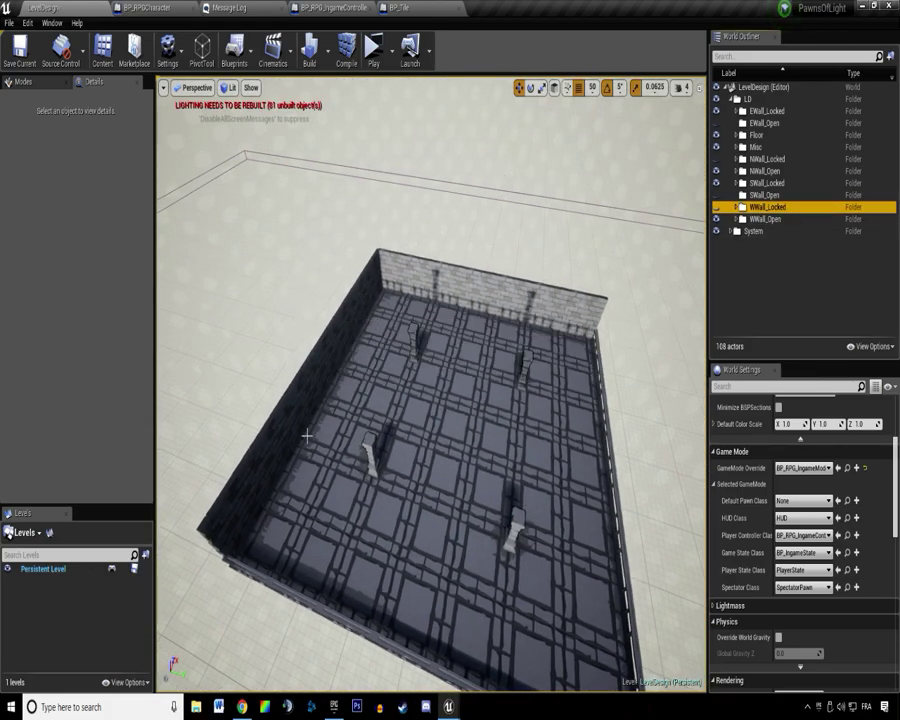
Browse the project content to the GenericTiles folder under DiabloDungeonGenerator, Tiles.
left_click(245, 494)
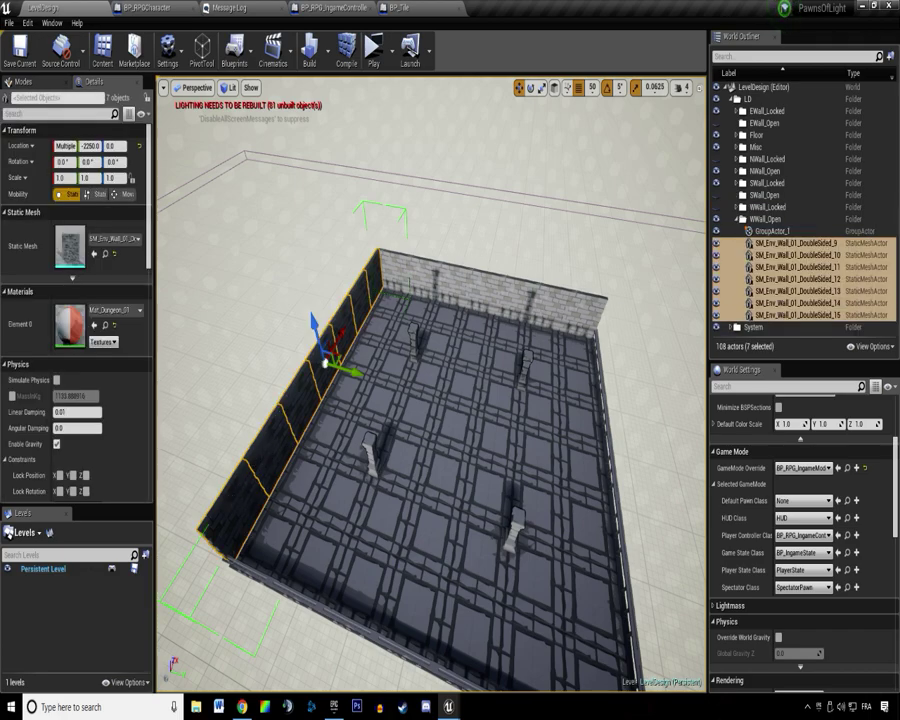
key("ctrl+shift+f")
left_click(422, 282)
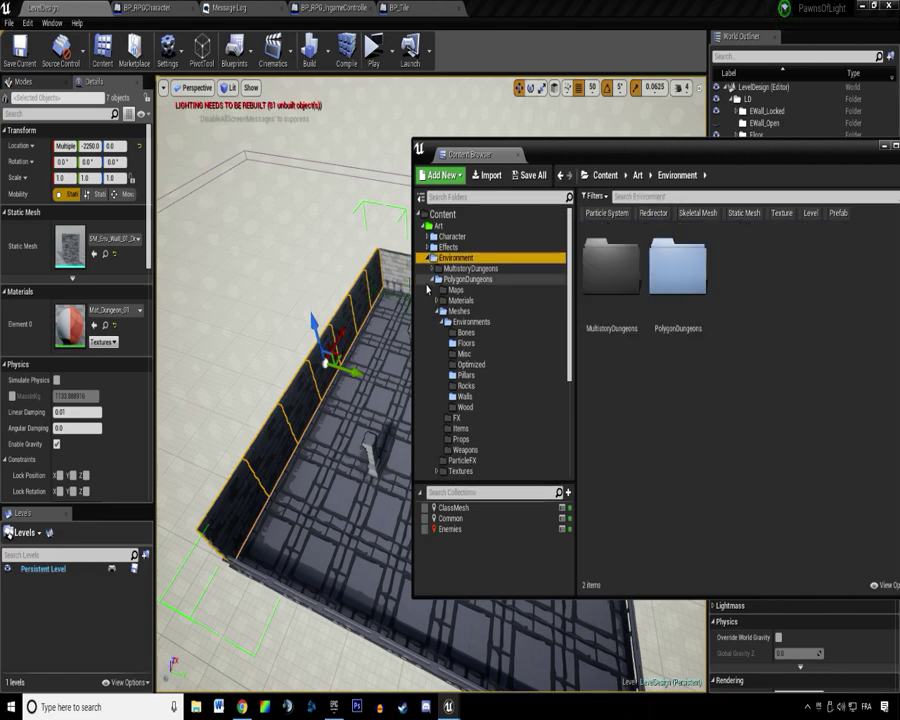
left_click(427, 259)
left_click(465, 345)
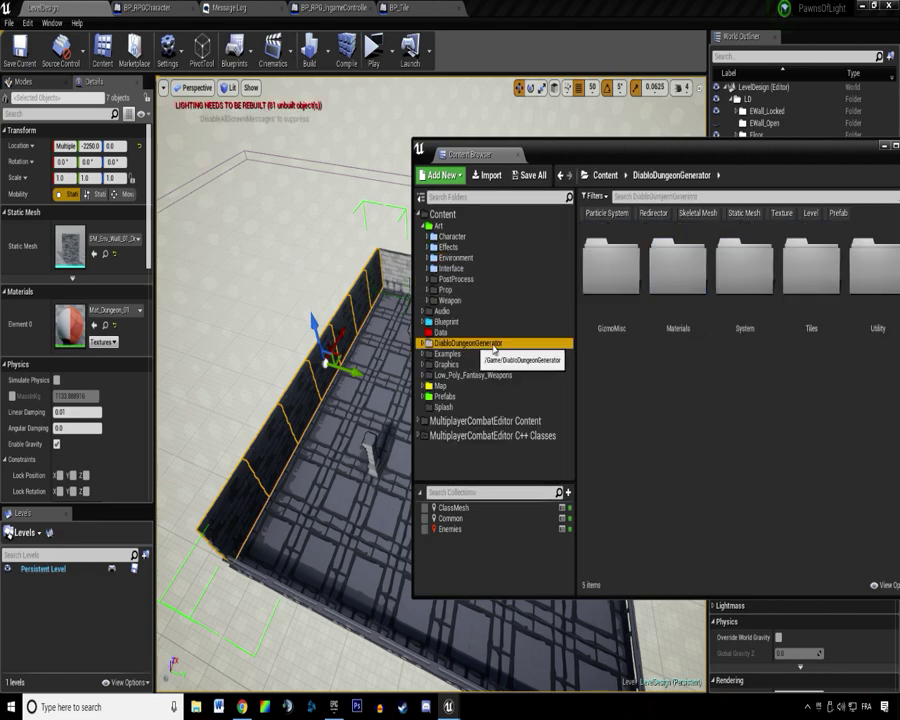
left_click_drag(620, 153, 608, 127)
double_click(604, 260)
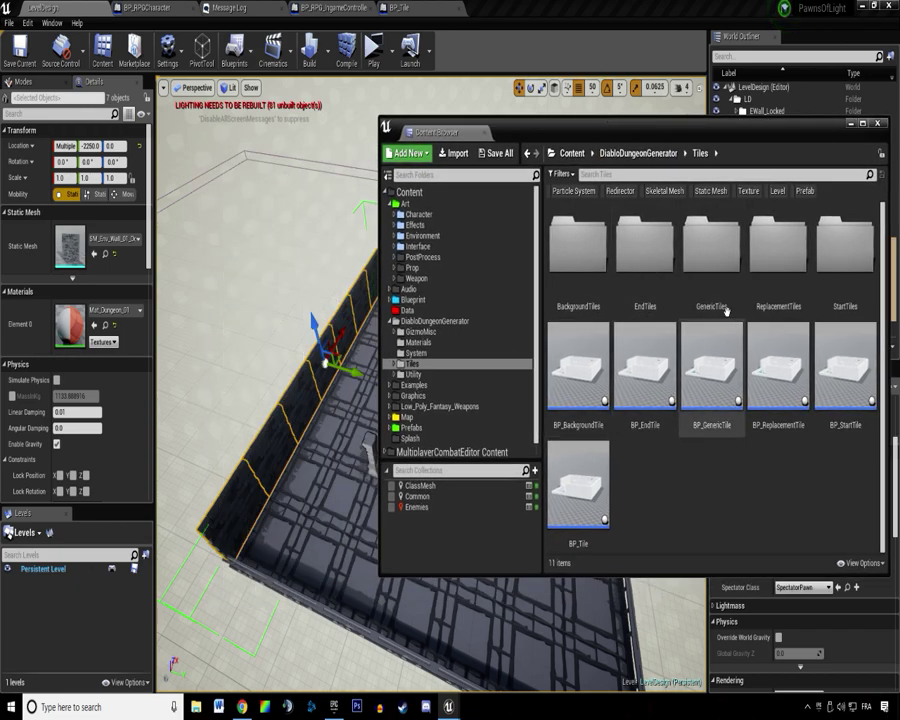
double_click(709, 250)
Place the BP_Corner_NE_01 tile in the level and move the Content Browser out of the way.
left_click_drag(606, 118, 607, 113)
left_click_drag(595, 248, 262, 293)
left_click_drag(539, 122, 898, 142)
Set the location of the BP_Corner_NE_01 tile to 0, 0, 0 and focus on it.
left_click(66, 324)
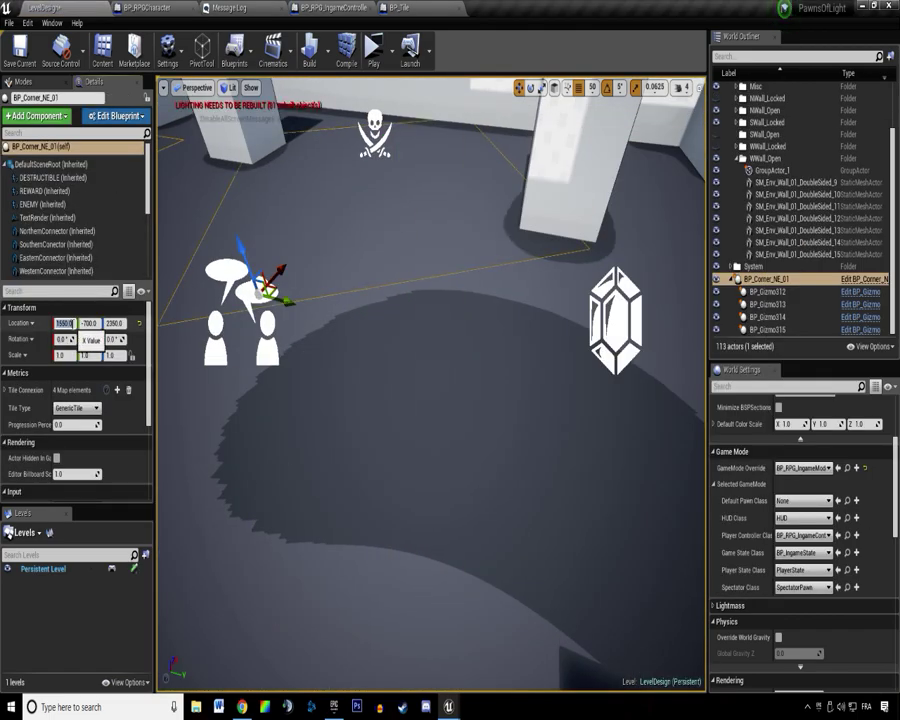
type("0")
left_click(90, 324)
type("0")
left_click(114, 324)
type("0")
key("Return")
key("f")
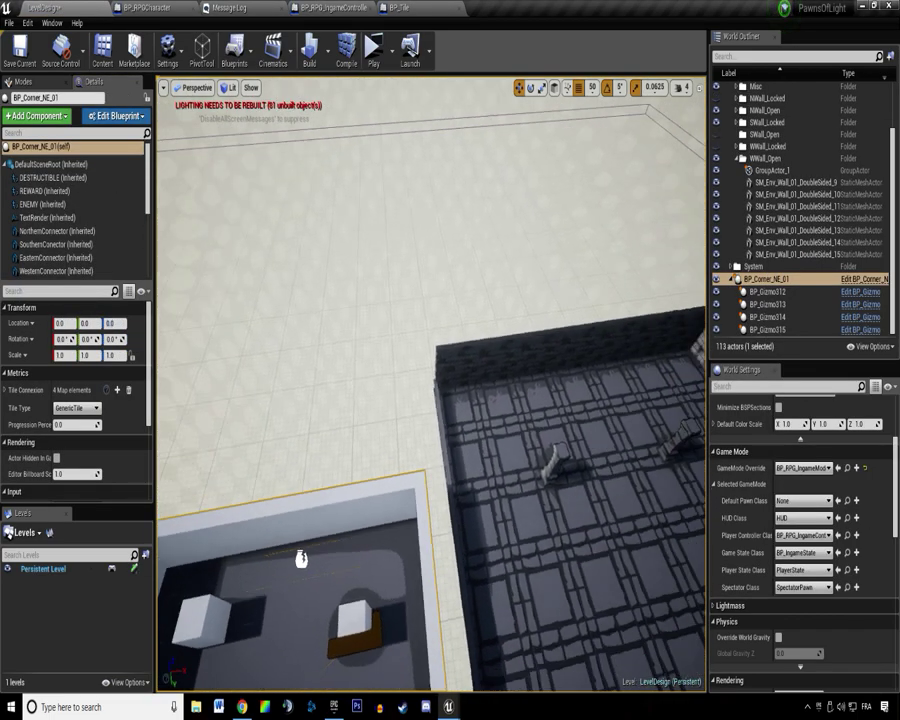
Move the BP_Corner_NE_01 tile to X -450, Y -700 and compare its layout with the dungeon room.
right_click_drag(430, 385, 495, 360)
scroll(498, 157, "up", 2)
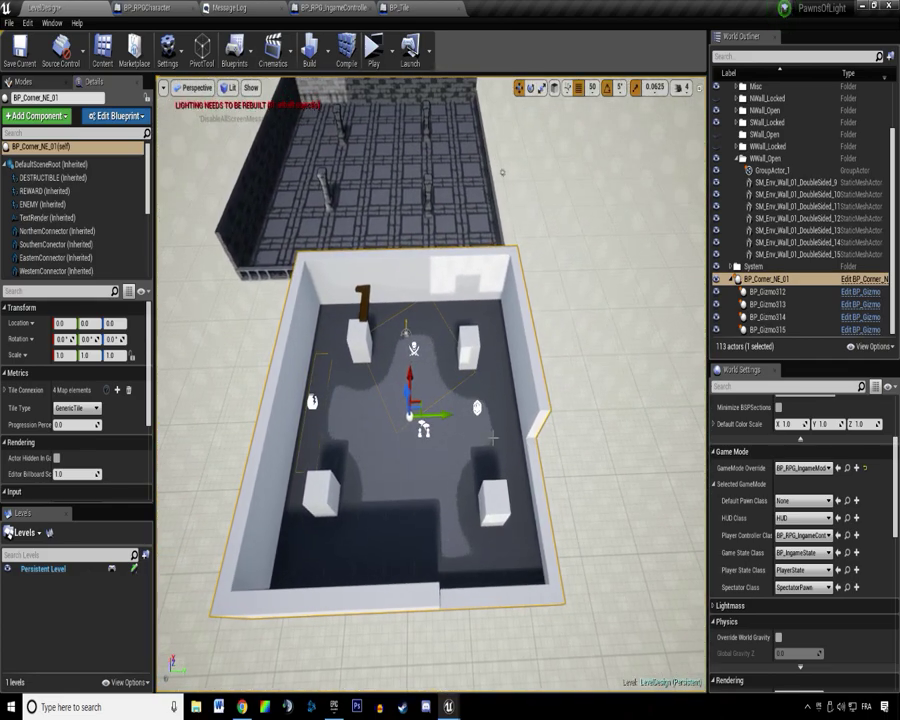
right_click_drag(482, 436, 317, 301)
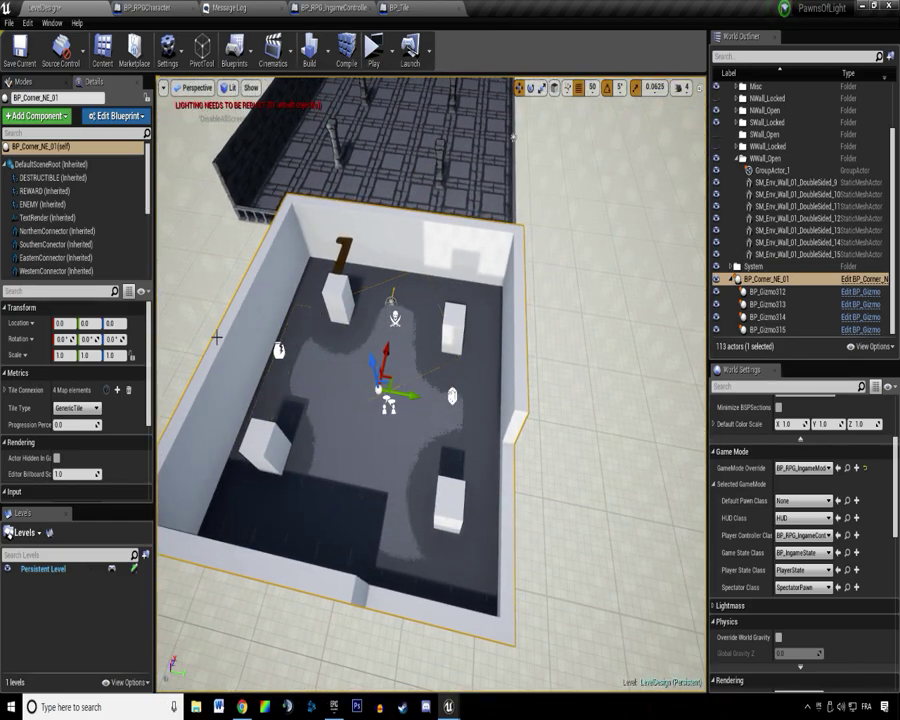
left_click_drag(513, 137, 691, 287, "alt")
left_click_drag(495, 374, 430, 346)
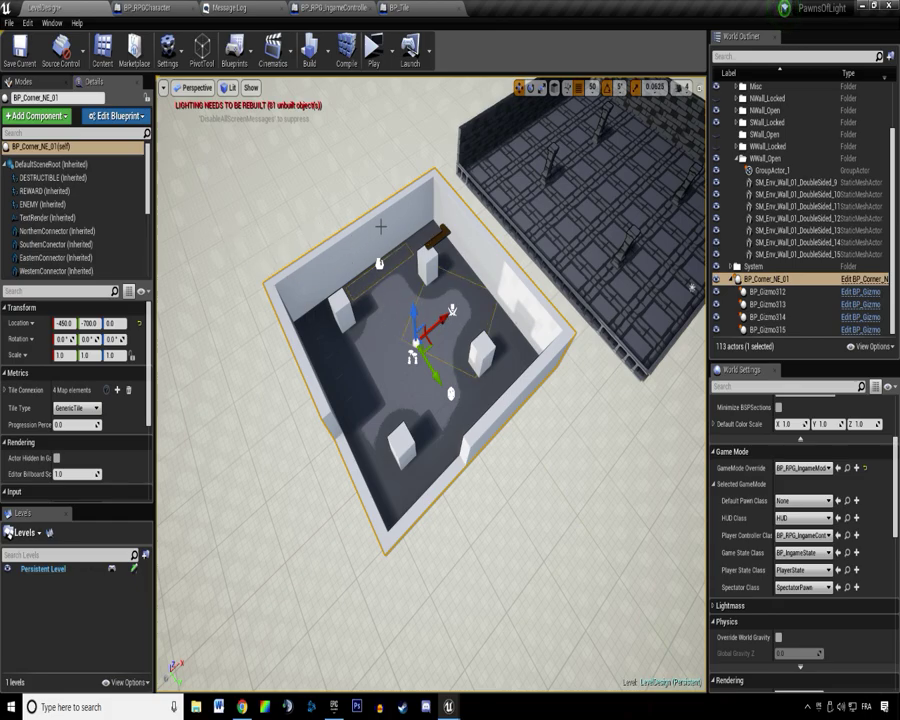
right_click_drag(430, 384, 500, 384)
left_click_drag(648, 111, 514, 234, "alt")
mouse_move(458, 486)
right_mouse_down()
mouse_move(470, 478)
mouse_move(458, 486)
right_mouse_up()
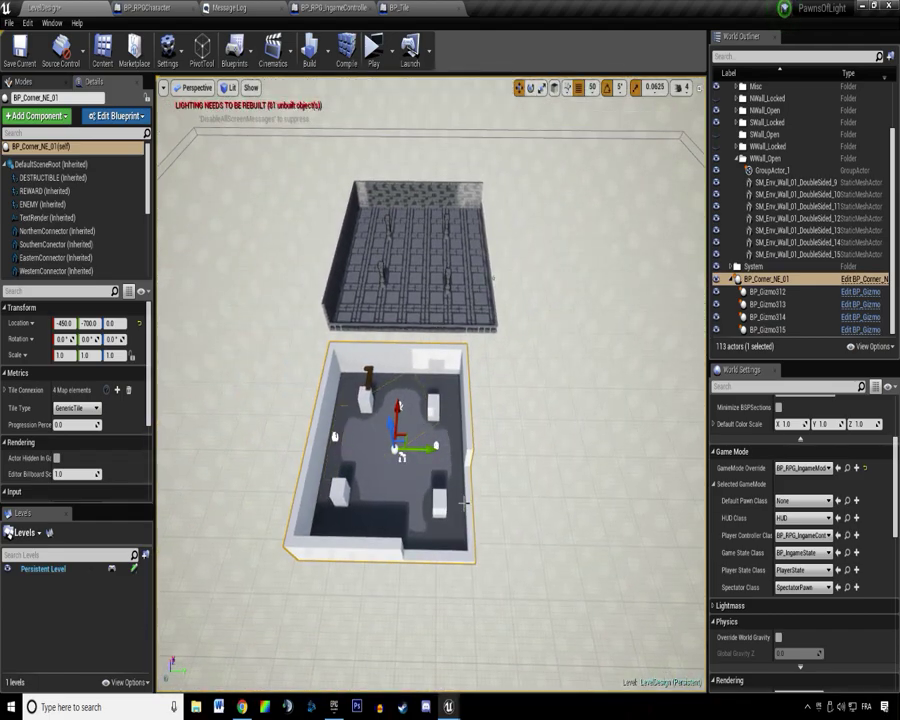
left_click_drag(474, 522, 491, 479, "alt")
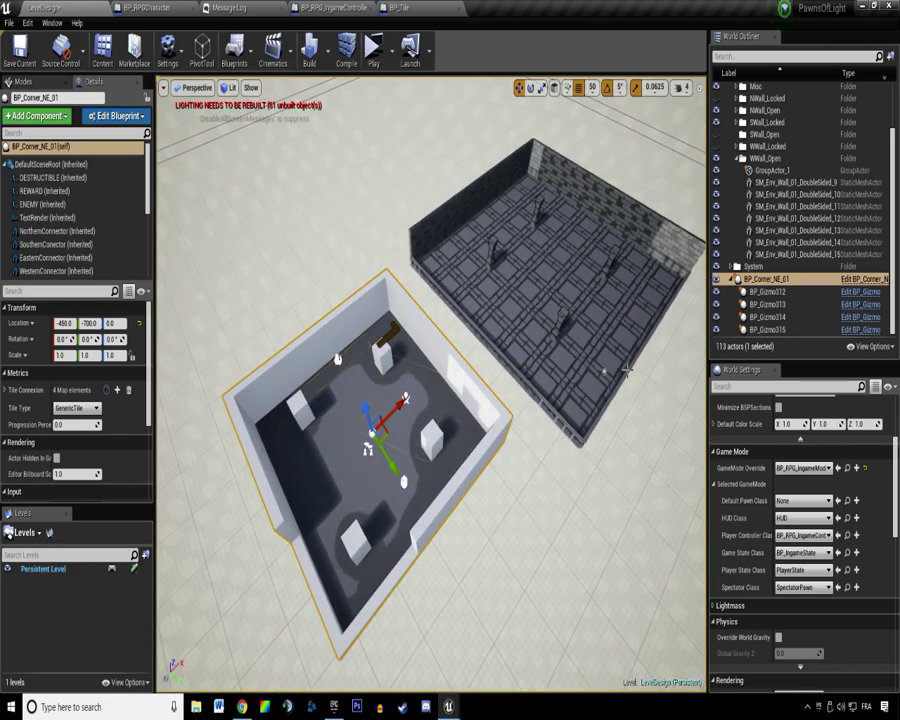
Place the BP_Corner_NW_01 tile over the dungeon room for comparison, and delete it along with the BP_Corner_NE_01 tile.
left_click_drag(532, 503, 544, 292)
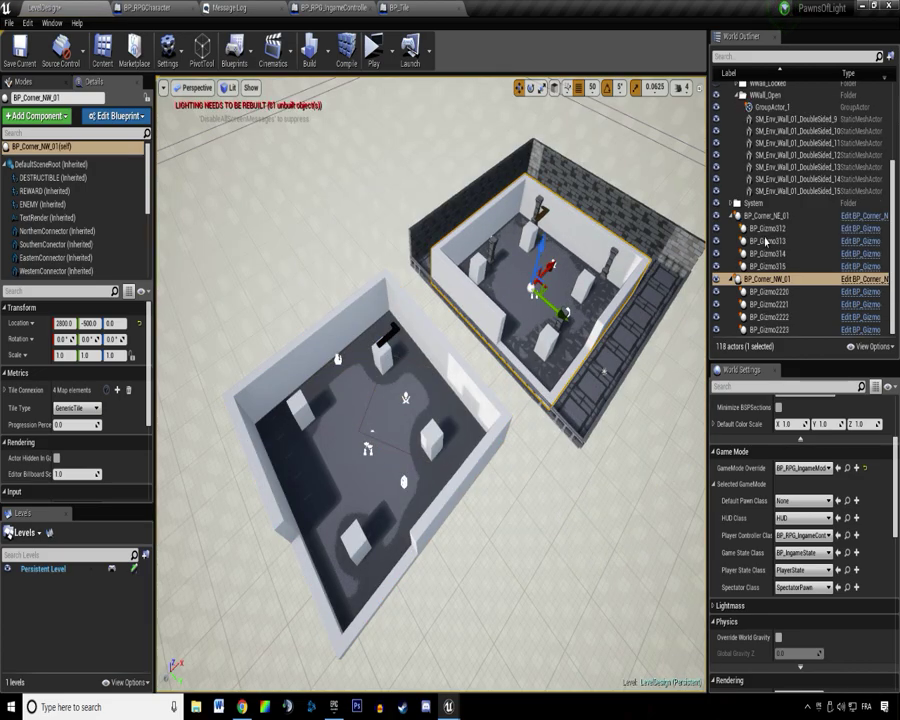
key("Delete")
left_click_drag(548, 470, 562, 290)
key("Delete")
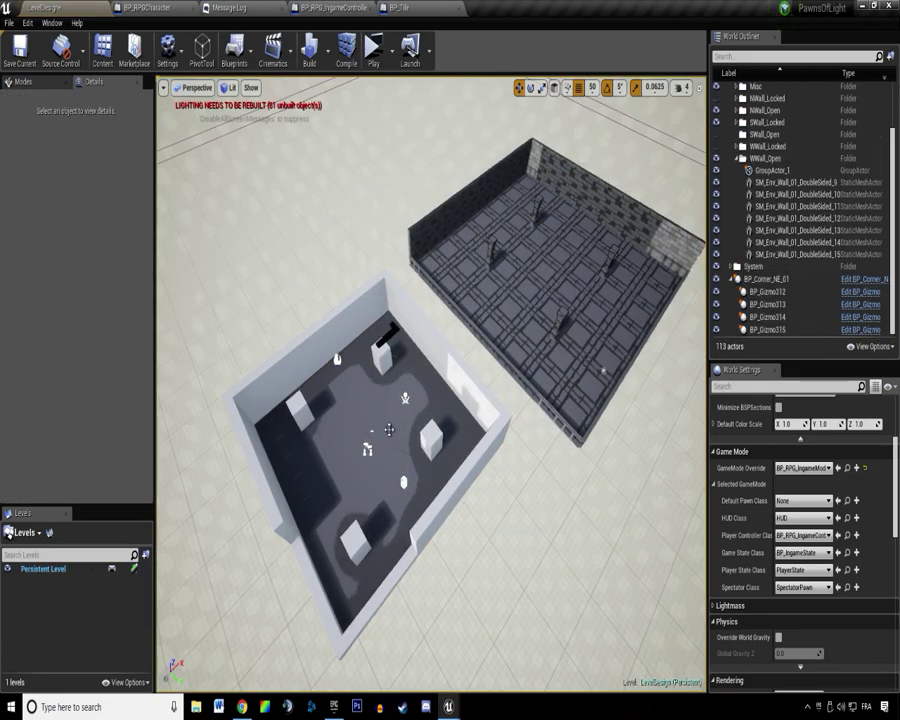
left_click(431, 454)
key("Delete")
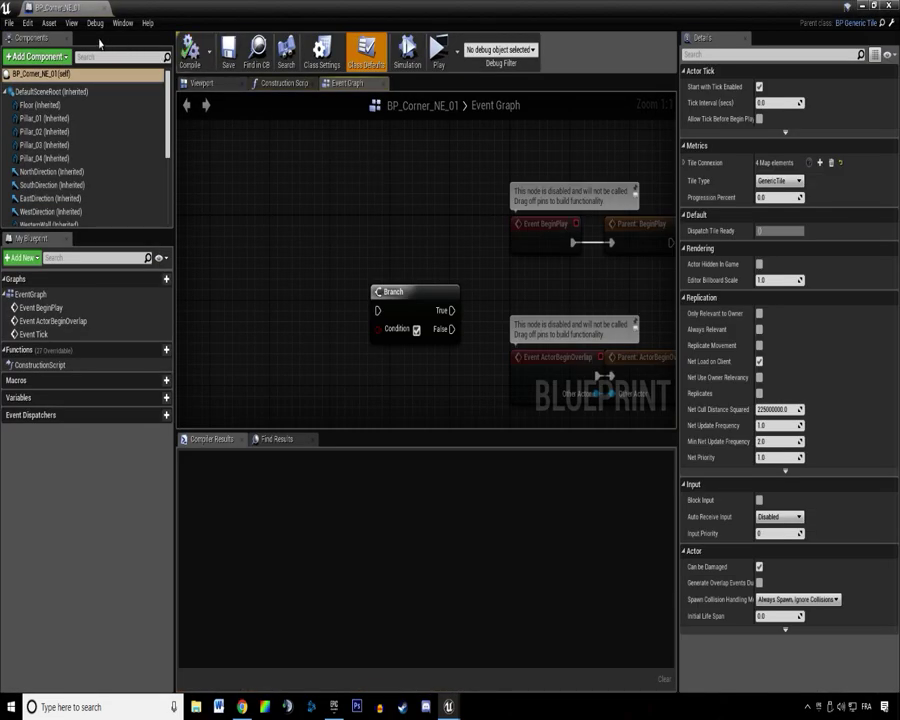
Inspect the BP_Corner_NE_01 blueprint in its viewport and trace its parent classes through BP_GenericTile to BP_Tile.
left_click(208, 84)
right_click_drag(462, 262, 462, 325)
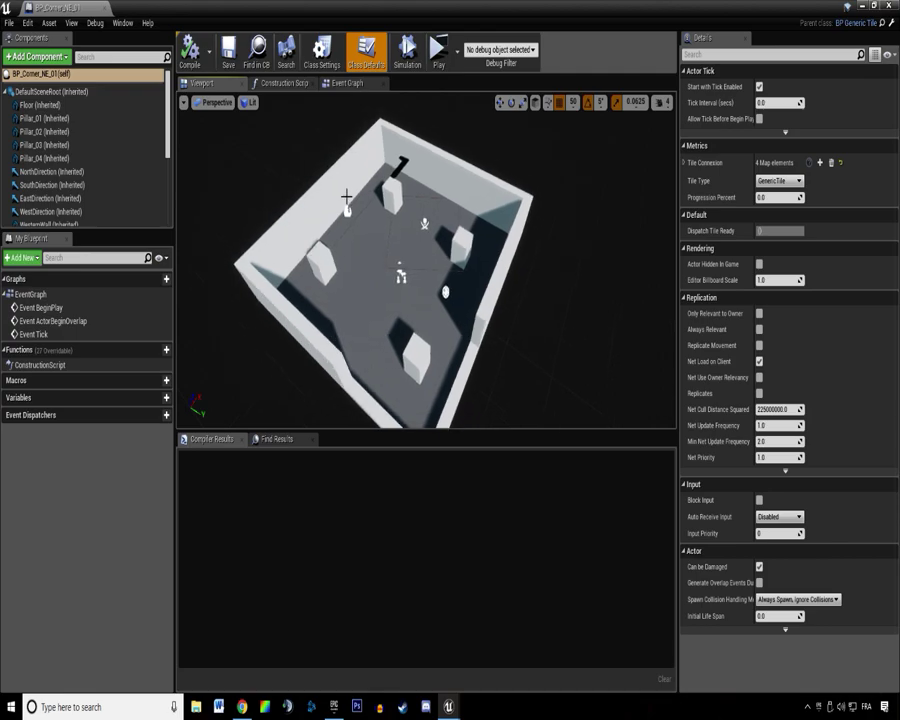
left_click(891, 23)
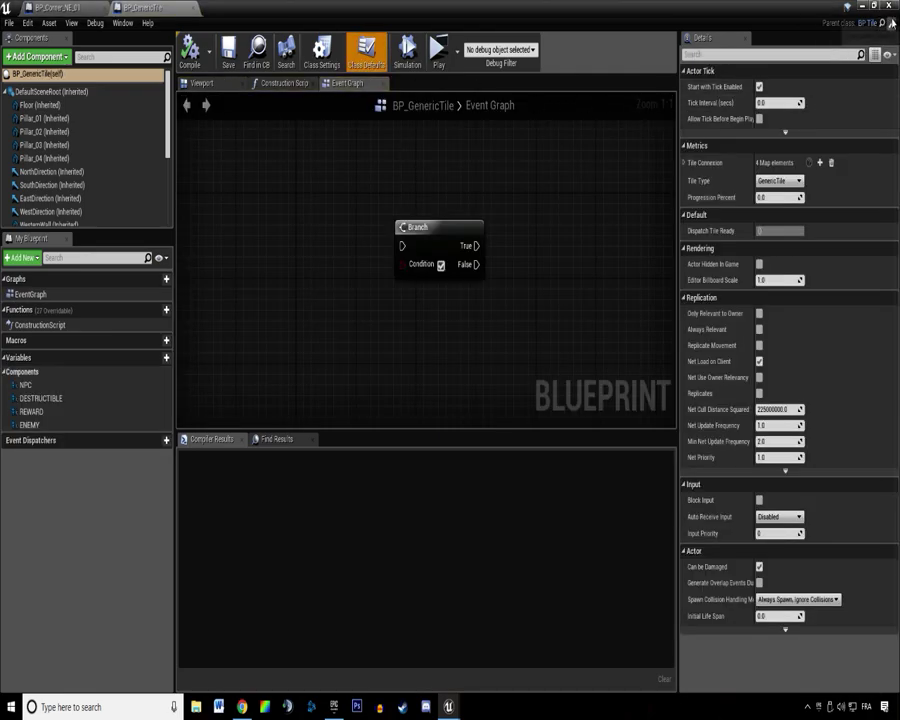
left_click_drag(220, 6, 462, 98)
left_click_drag(357, 101, 545, 9)
left_click_drag(246, 105, 555, 6)
middle_click(483, 6)
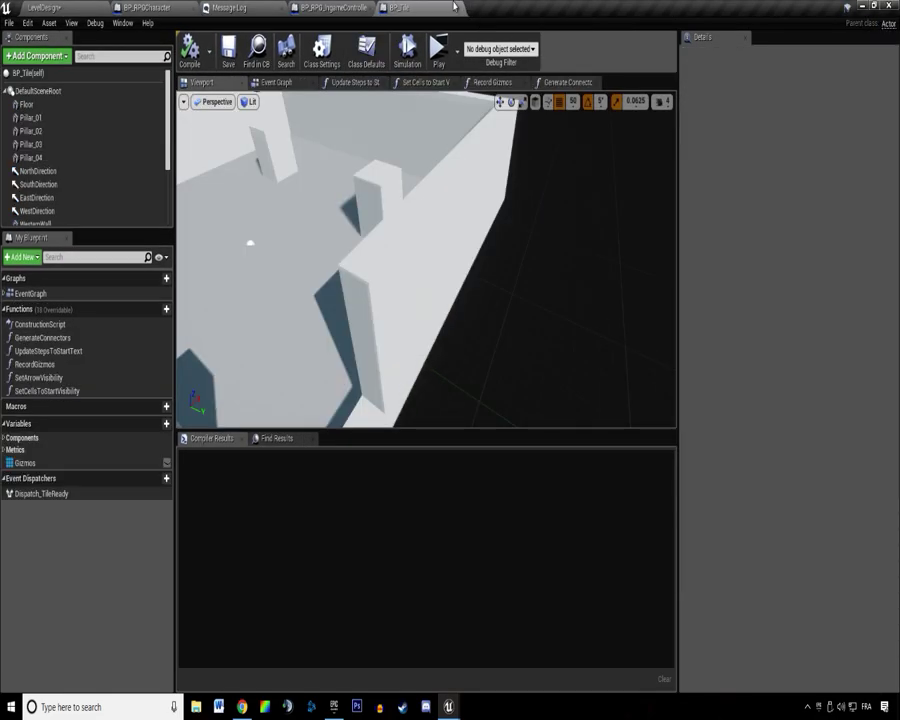
Open the Generate Connectors function from BP_Tile's Event Graph, examine its nodes back to the entry, and close it.
left_click(277, 82)
right_click_drag(307, 190, 447, 223)
scroll(447, 223, "down", 1)
double_click(498, 256)
scroll(421, 286, "down", 4)
scroll(422, 293, "up", 3)
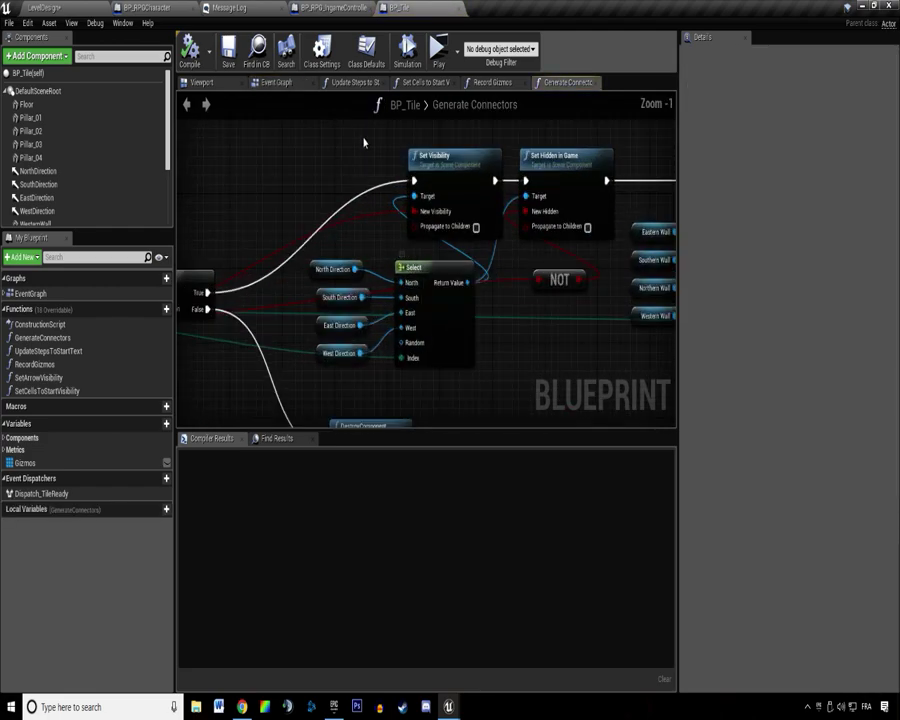
scroll(482, 237, "down", 1)
right_click_drag(190, 249, 625, 232)
scroll(482, 237, "down", 1)
scroll(374, 264, "up", 2)
left_click(370, 266)
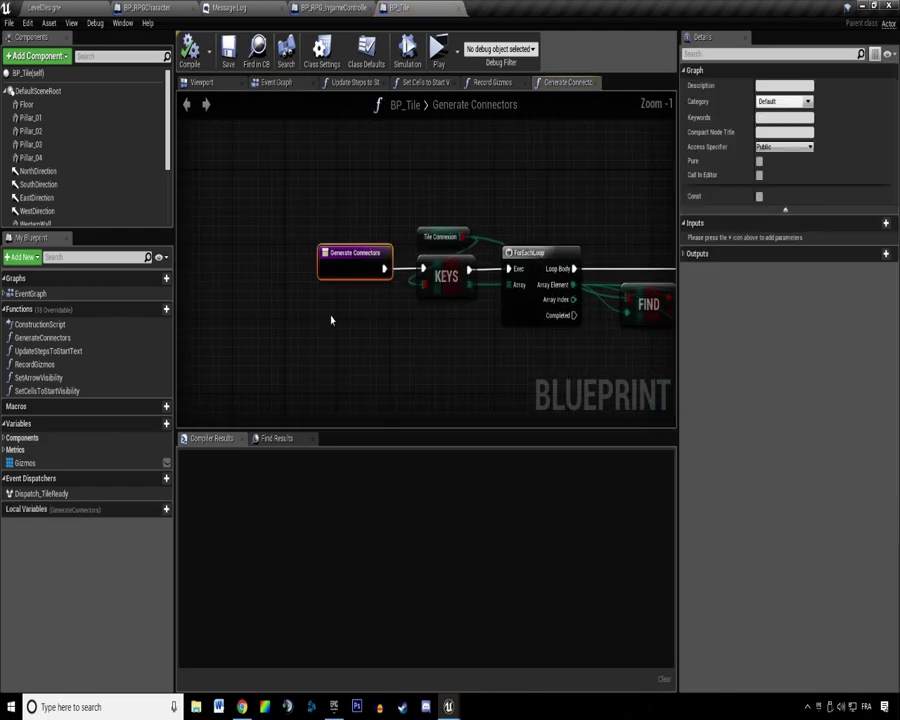
middle_click(562, 84)
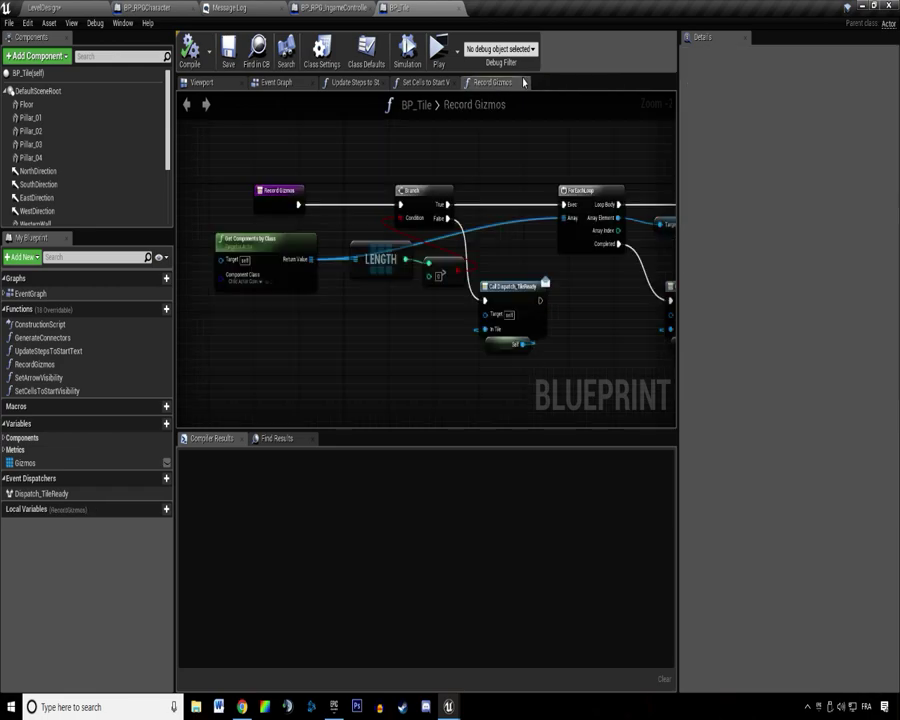
Copy the Generate Connectors call from BP_Tile's Event Graph into its Construction Script, connect it to the entry node, and save everything.
left_click(276, 82)
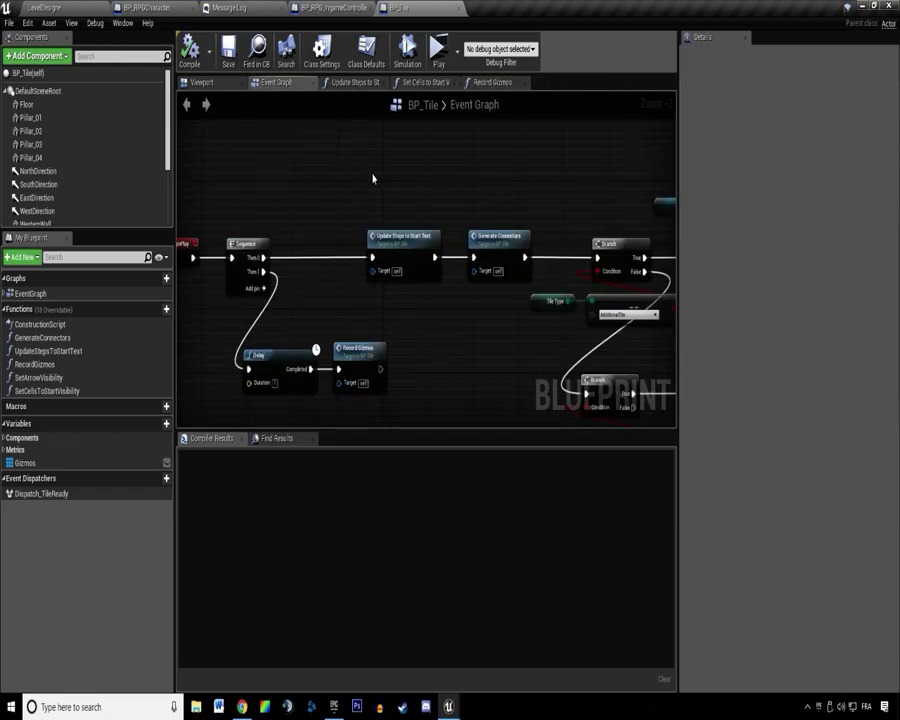
left_click(496, 262)
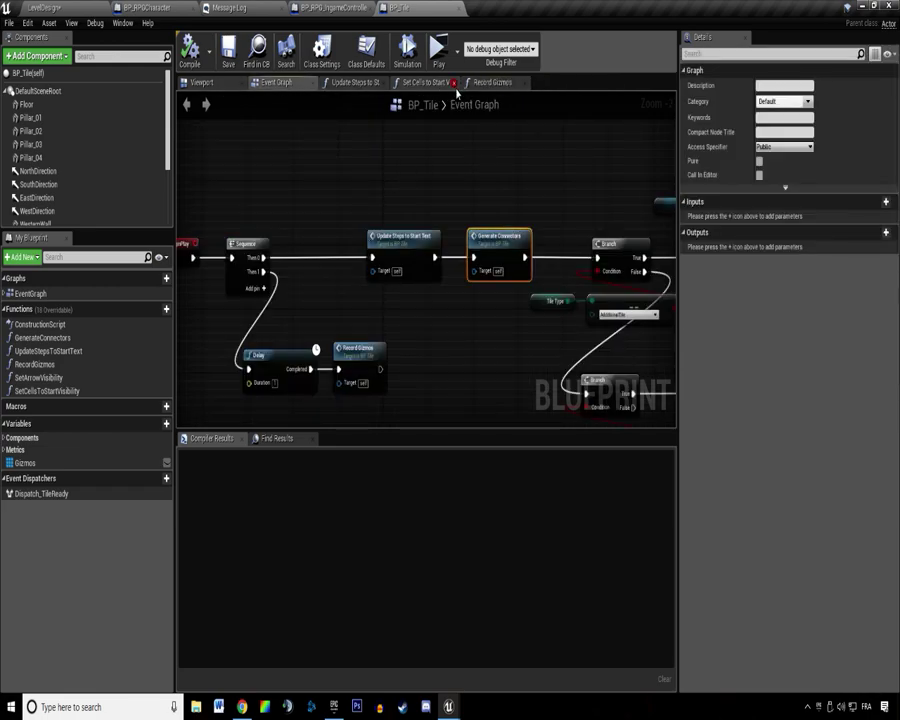
double_click(40, 324)
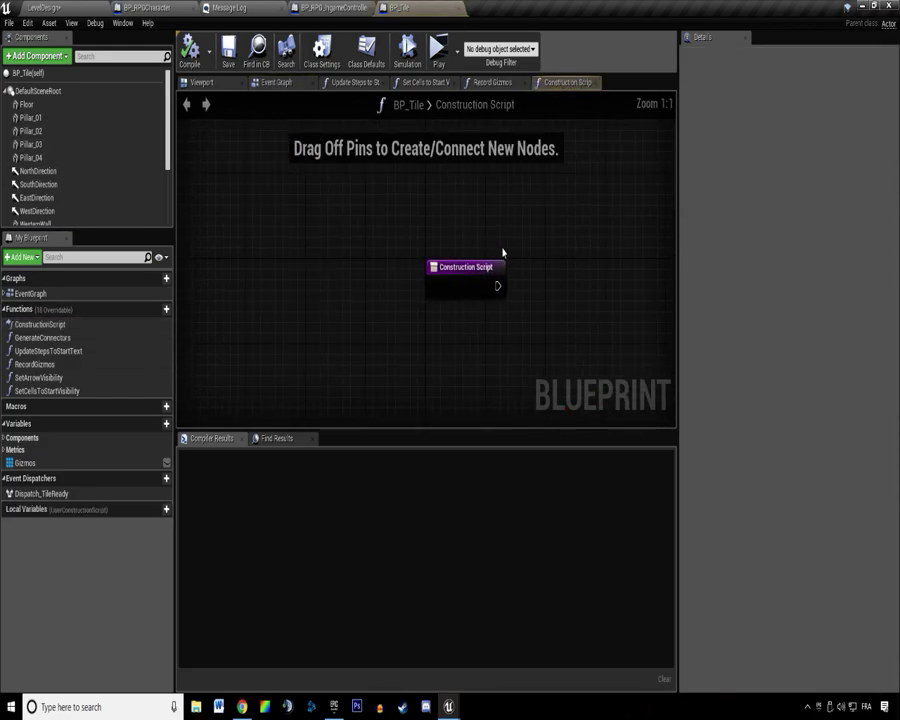
key("ctrl+v")
left_click_drag(546, 268, 554, 279)
left_click(477, 352)
right_click_drag(477, 352, 390, 338)
key("ctrl+shift+s")
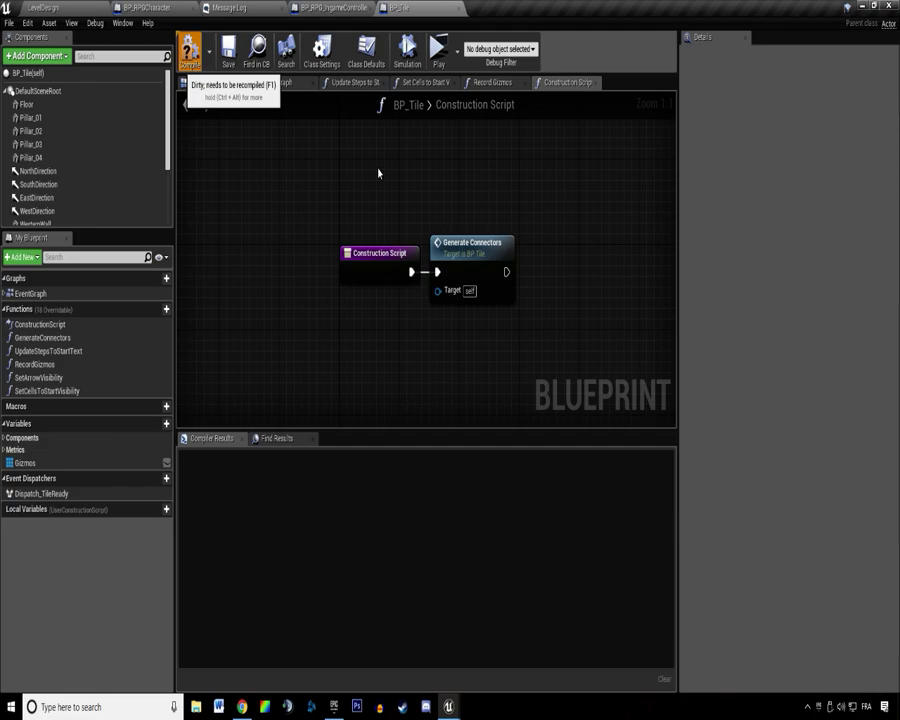
Compile the BP_Tile blueprint and close it together with the Message Log and the other open blueprint editors.
left_click(189, 50)
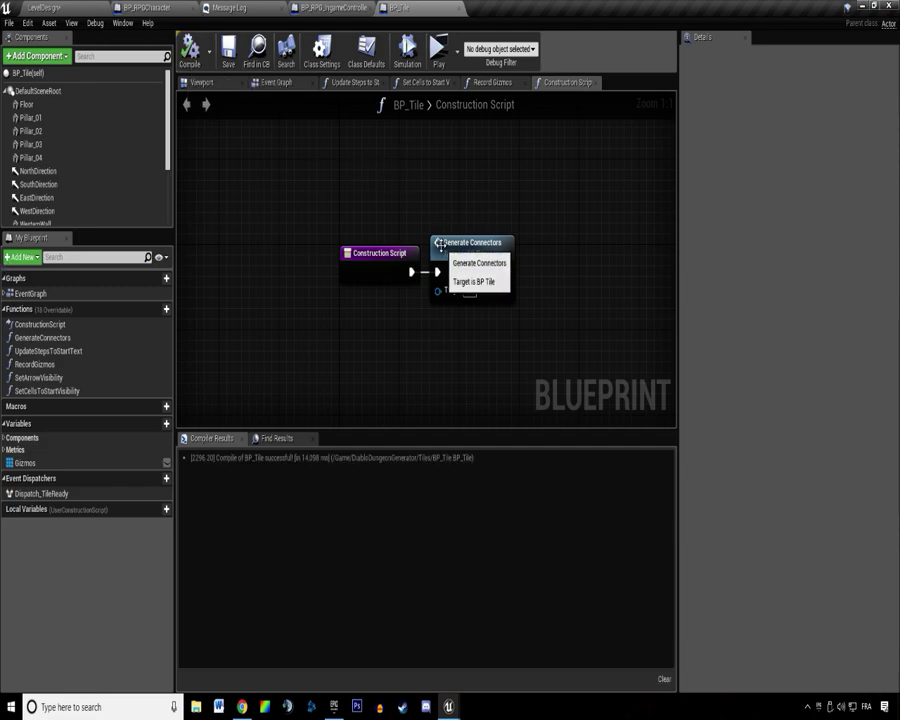
left_click(203, 82)
middle_click(417, 7)
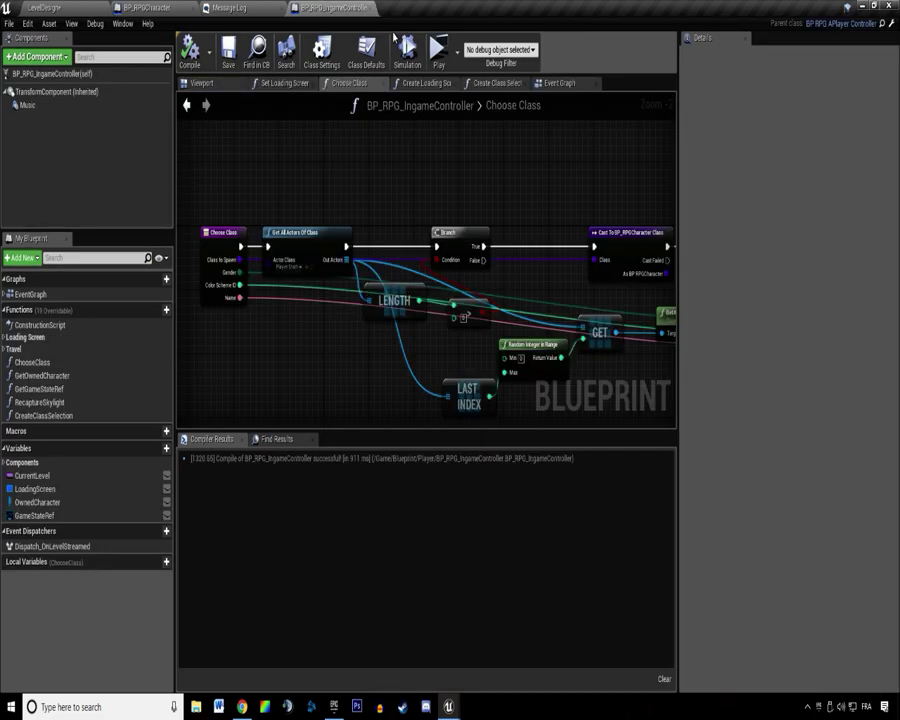
middle_click(299, 7)
middle_click(251, 7)
middle_click(146, 7)
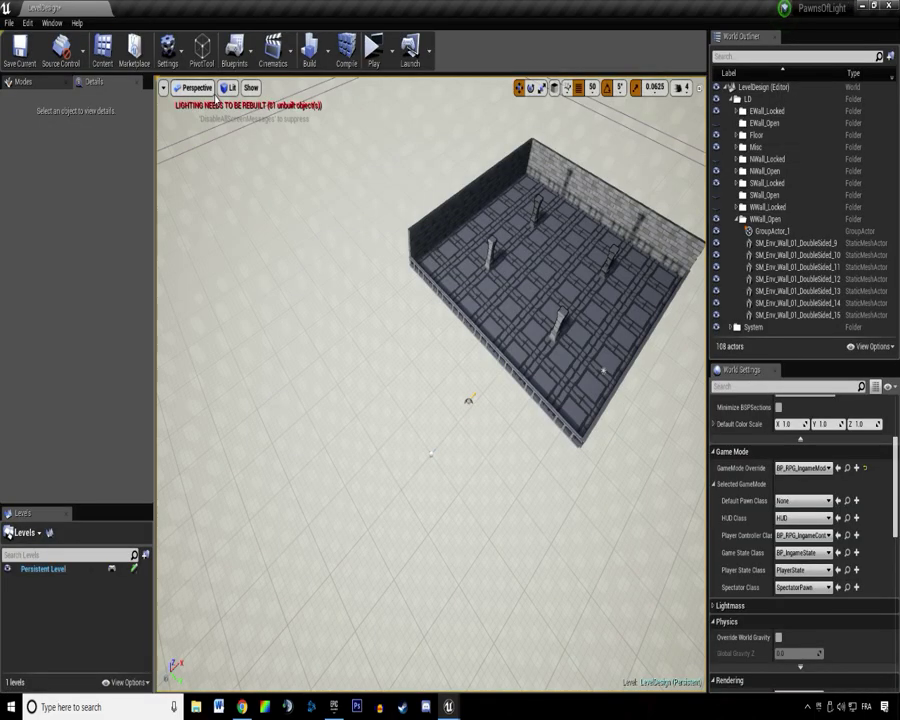
Place a BP_Corner_NE_01 tile just south of the dungeon room at about X -350, Y -400.
left_click_drag(418, 410, 534, 301)
mouse_move(534, 301)
right_mouse_down()
mouse_move(434, 301)
mouse_move(550, 301)
right_mouse_up()
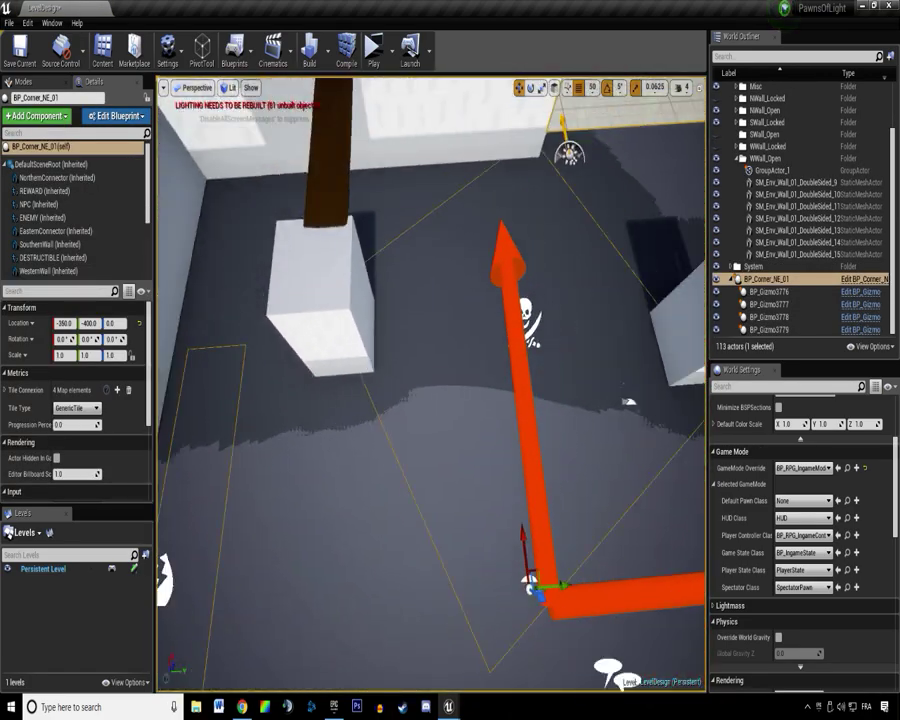
scroll(564, 179, "down", 6)
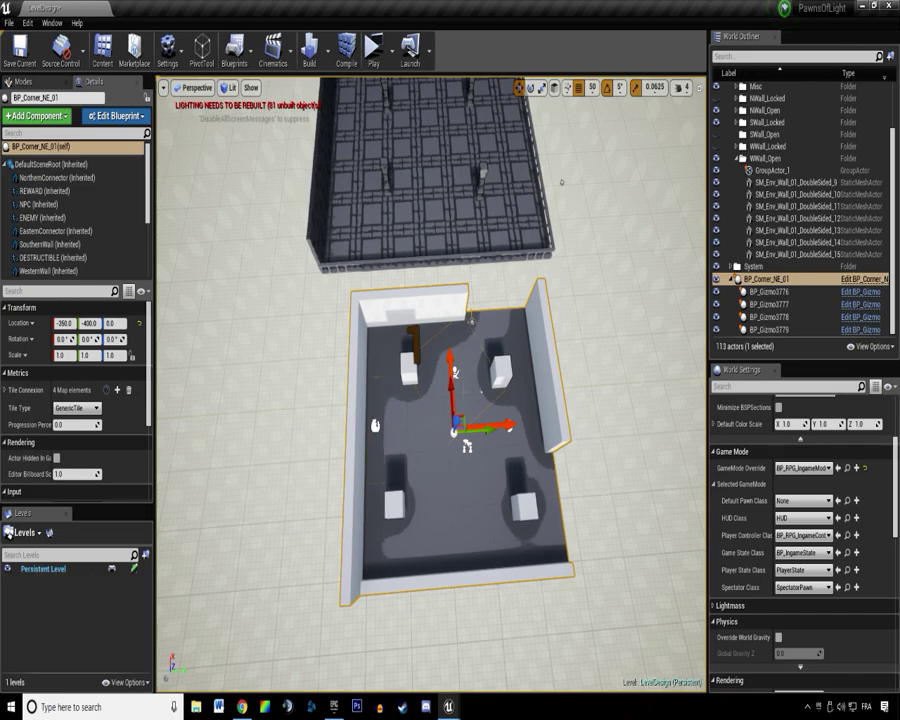
right_click_drag(455, 213, 520, 160)
scroll(455, 213, "down", 3)
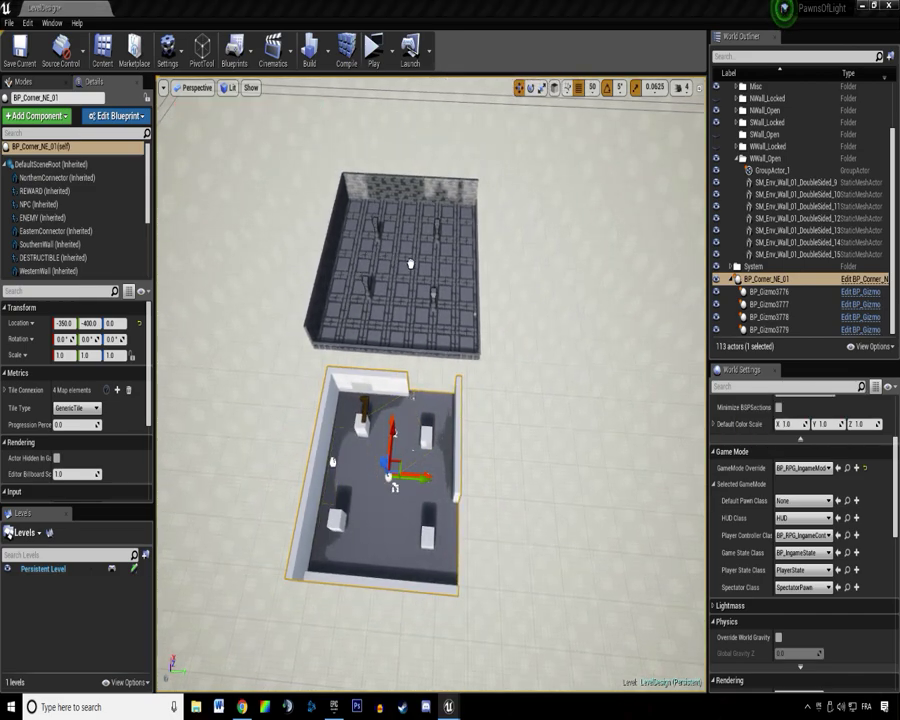
Place BP_Corner_NW_01 north of the room at about X 6900, Y -400 and BP_Corner_SE_01 west of it at about X 3650, Y -4950.
left_click_drag(410, 264, 410, 288)
left_click_drag(415, 232, 423, 117)
mouse_move(425, 122)
right_mouse_down()
mouse_move(425, 90)
mouse_move(425, 125)
right_mouse_up()
scroll(404, 490, "down", 4)
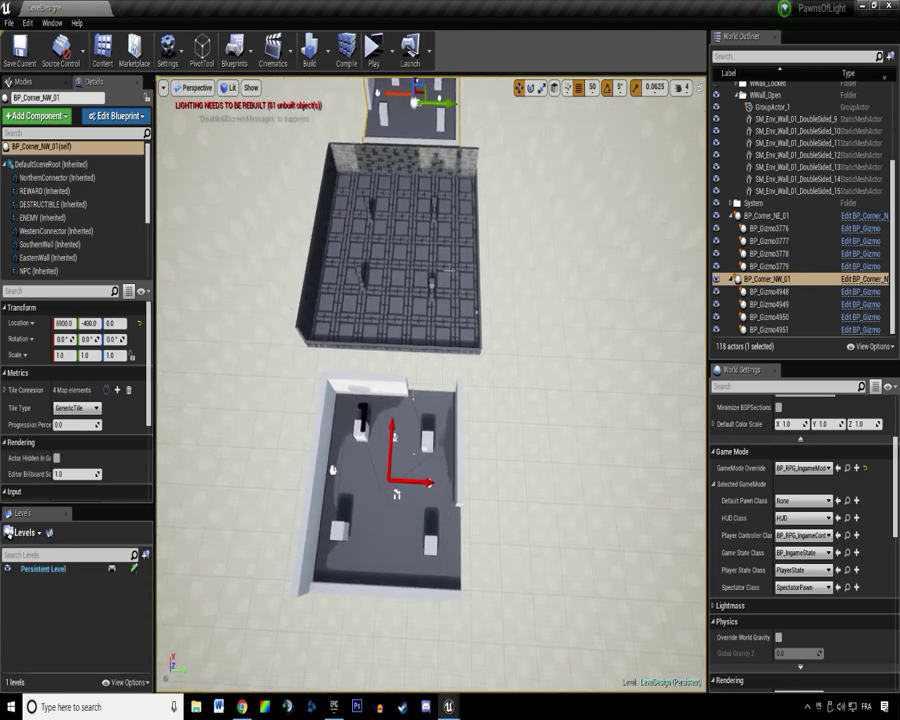
right_click_drag(404, 490, 402, 445)
left_click_drag(899, 350, 246, 323)
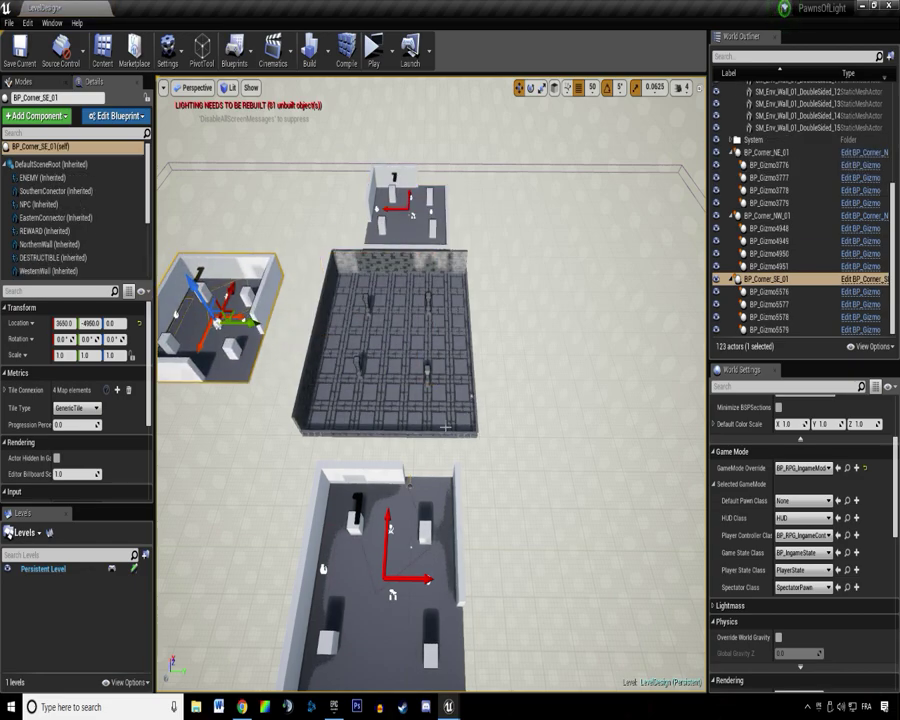
Ungroup the open north wall and delete its two easternmost segments.
left_click(453, 268)
right_click_drag(490, 281, 527, 320)
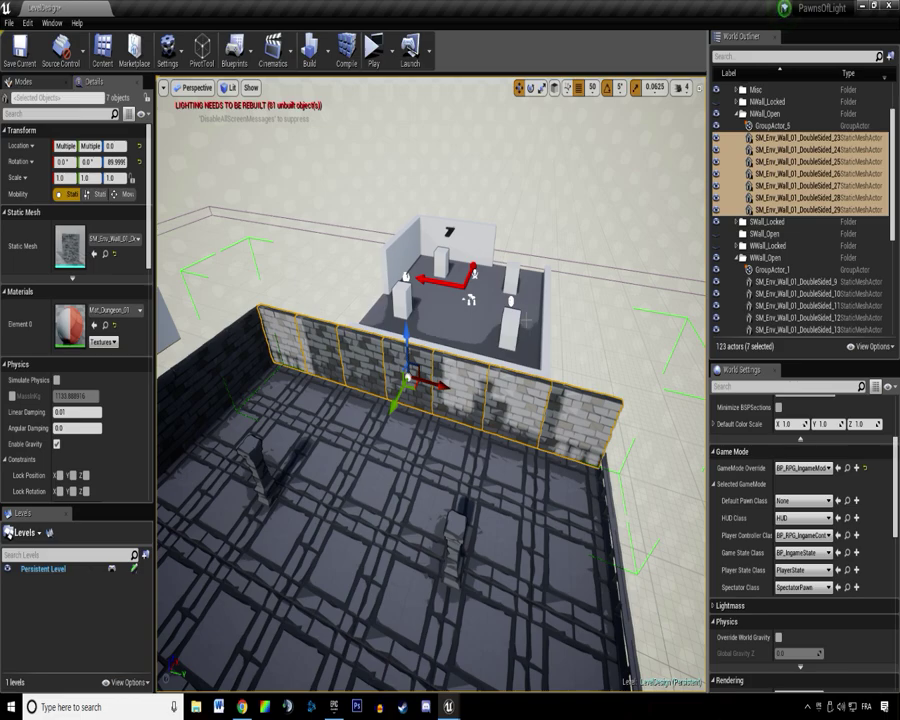
key("shift+g")
left_click(587, 411)
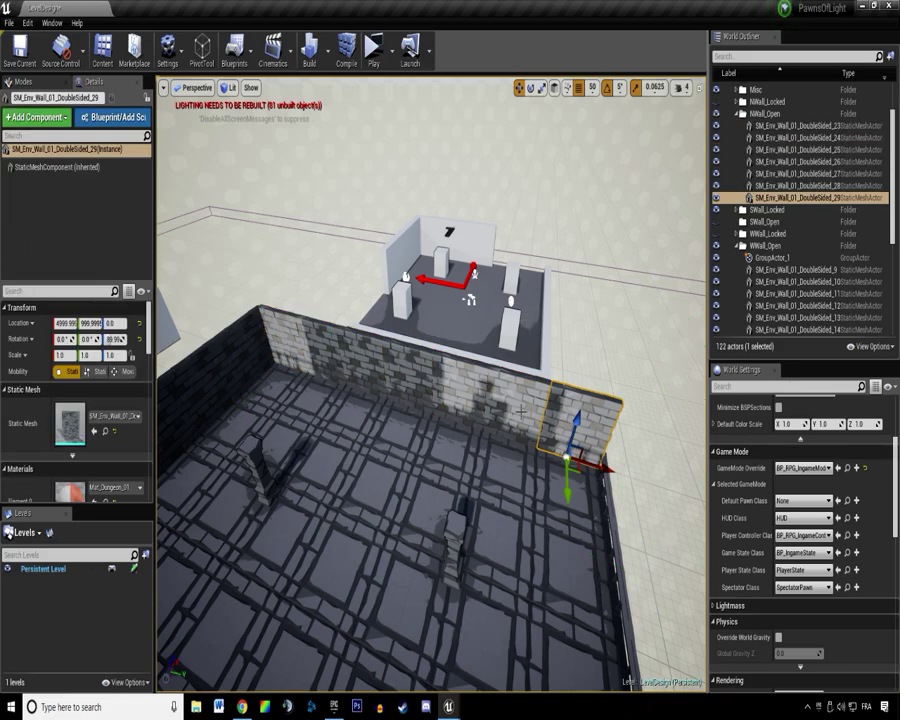
right_click_drag(587, 411, 650, 415)
key("Delete")
left_click(460, 364)
key("Delete")
Ungroup the open west wall and delete its two southernmost segments.
right_click_drag(460, 364, 335, 362)
left_click(338, 344)
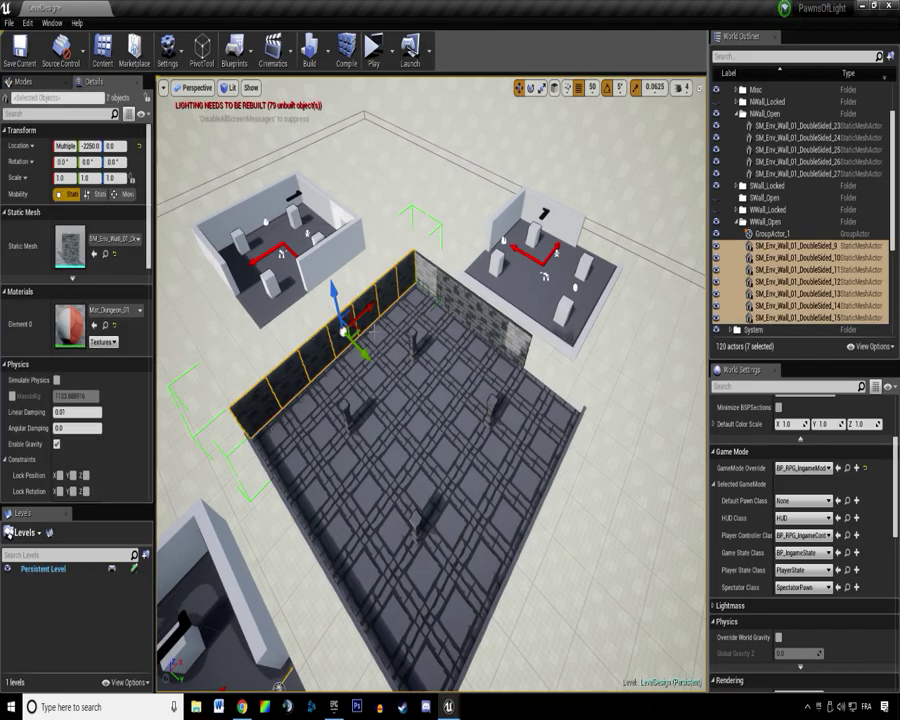
key("shift+g")
left_click(257, 393)
key("Delete")
left_click(289, 378)
key("Delete")
right_click_drag(345, 376, 380, 330)
Hide the railings of the SWall_Locked and EWall_Locked folders and collapse the expanded wall folders in the outliner.
right_click_drag(329, 306, 497, 441)
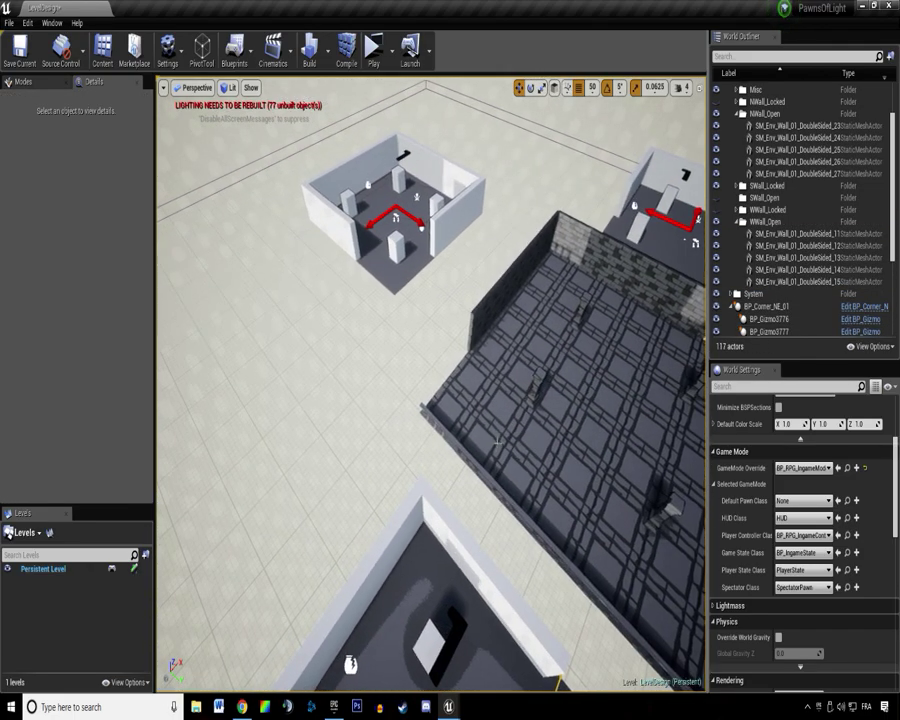
left_click(432, 428)
right_click_drag(428, 434, 415, 352)
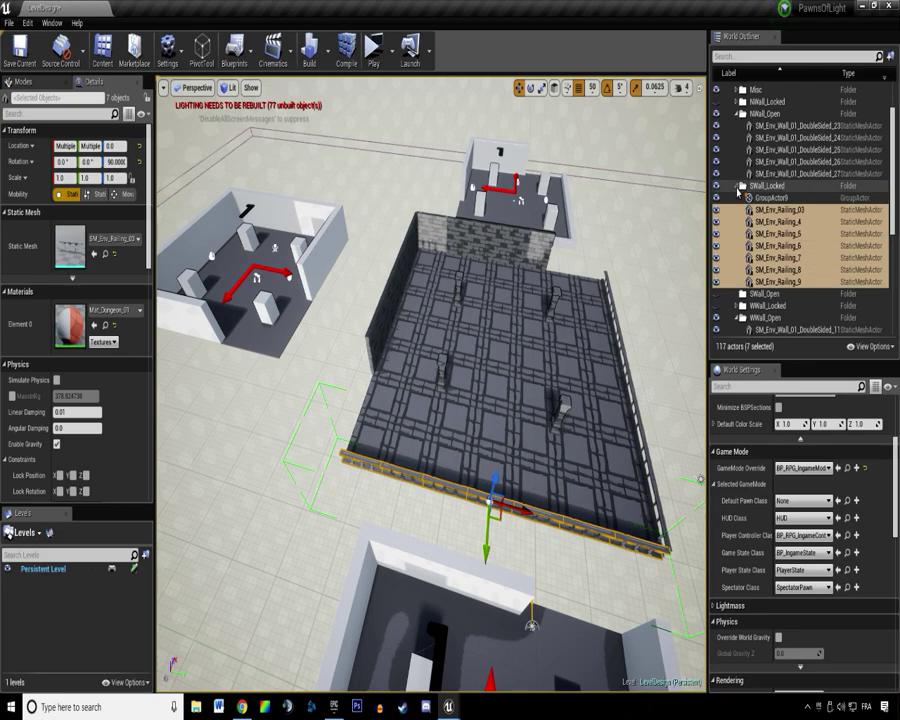
left_click(736, 186)
left_click(717, 187)
scroll(741, 180, "up", 2)
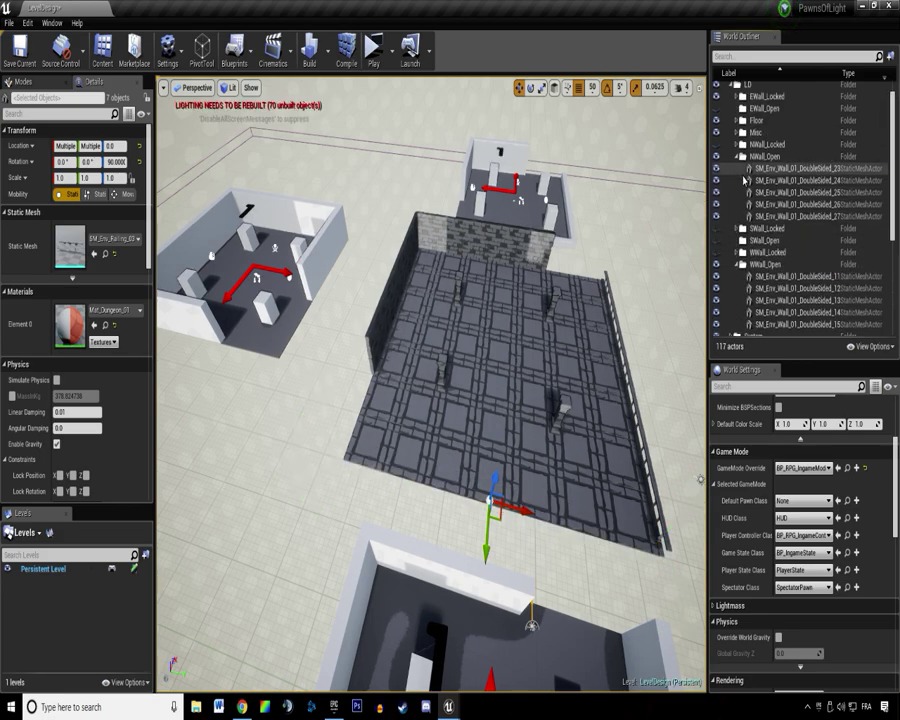
left_click(737, 157)
left_click(737, 205)
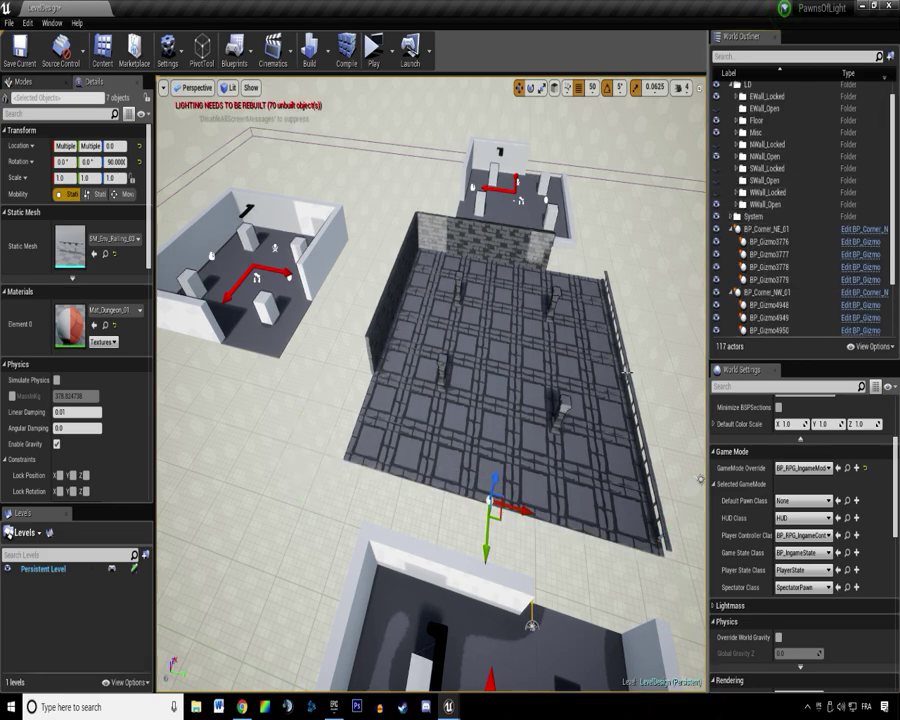
left_click(622, 345)
left_click(737, 97)
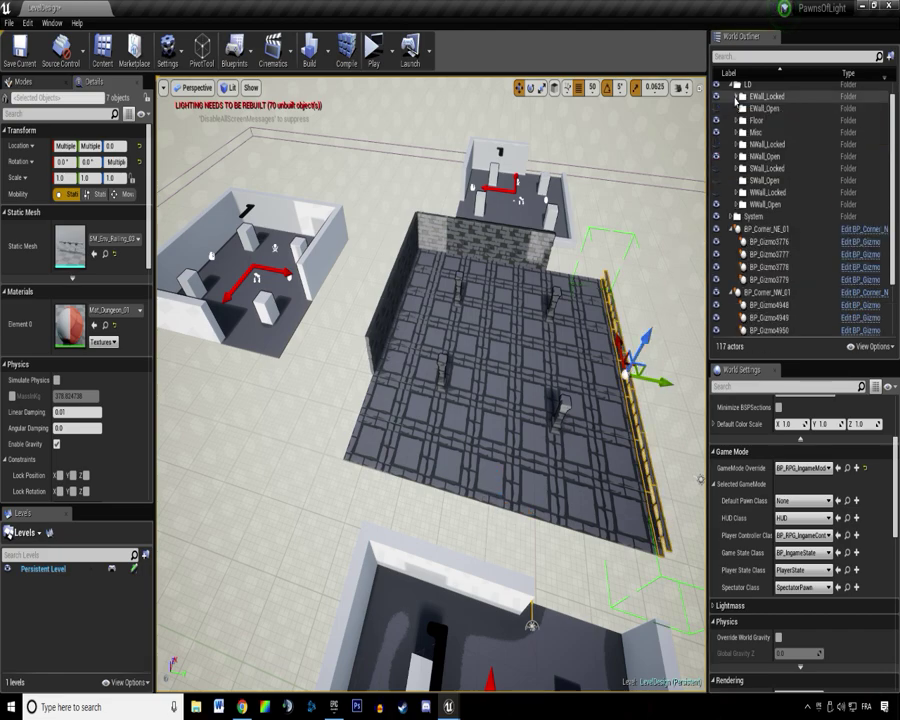
left_click(716, 99)
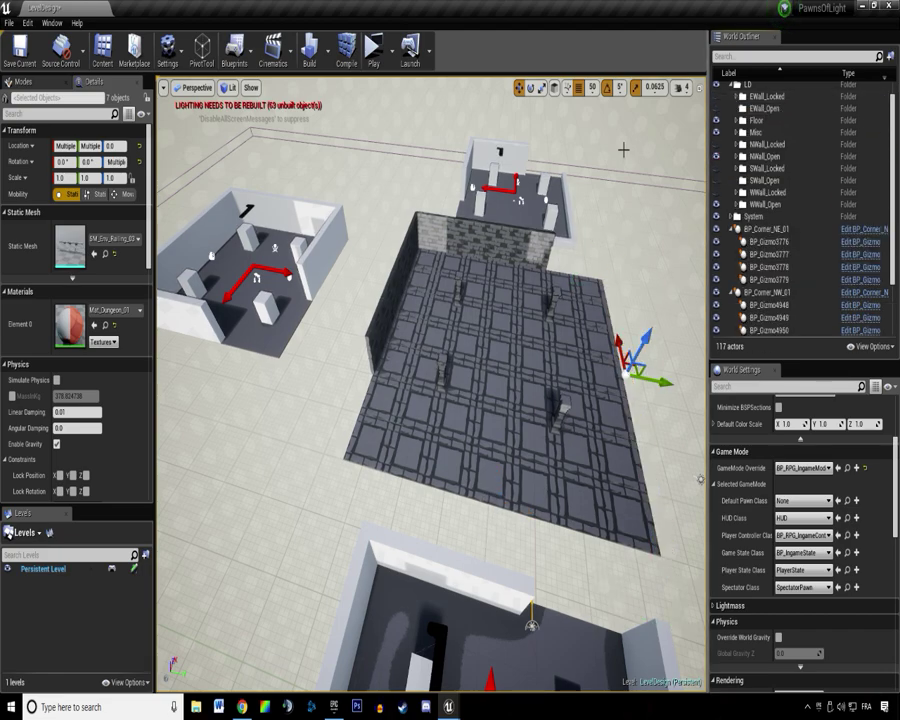
Group the five remaining north wall segments, and group the five remaining west wall segments separately.
left_click(538, 250)
left_click(510, 245, "ctrl")
left_click(483, 241, "ctrl")
left_click(457, 237, "ctrl")
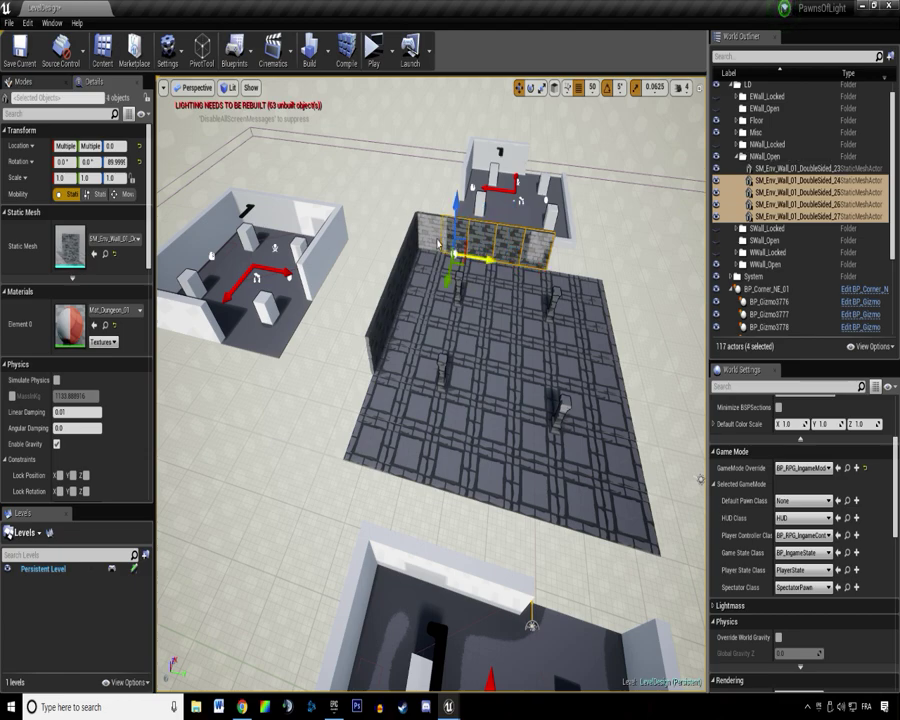
left_click(431, 233, "ctrl")
left_click(378, 335)
left_click(389, 308, "ctrl")
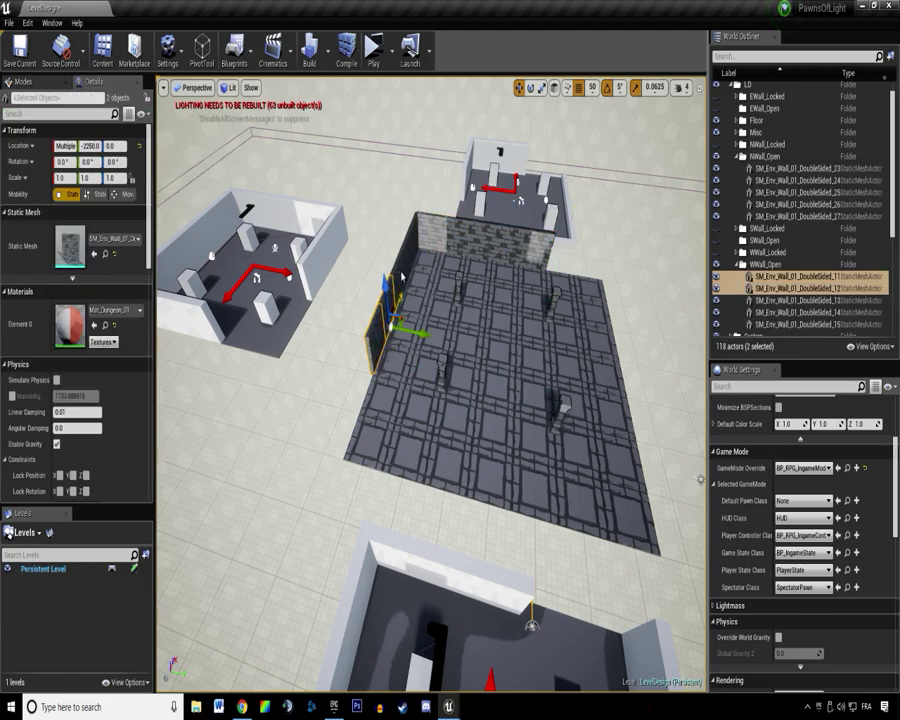
left_click(400, 281, "ctrl")
left_click(409, 259, "ctrl")
left_click(416, 243, "ctrl")
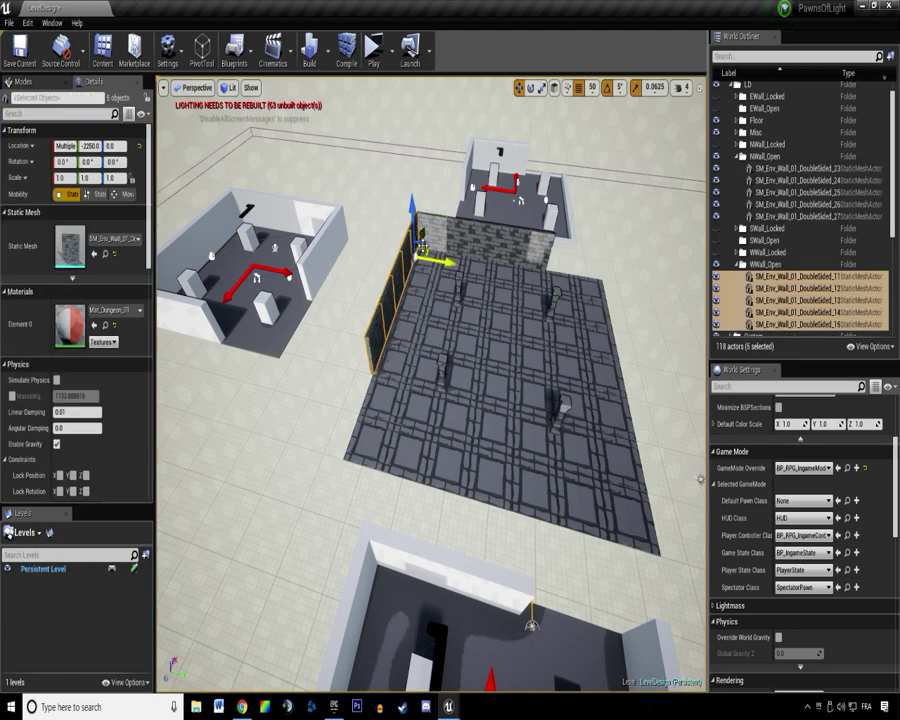
key("ctrl+g")
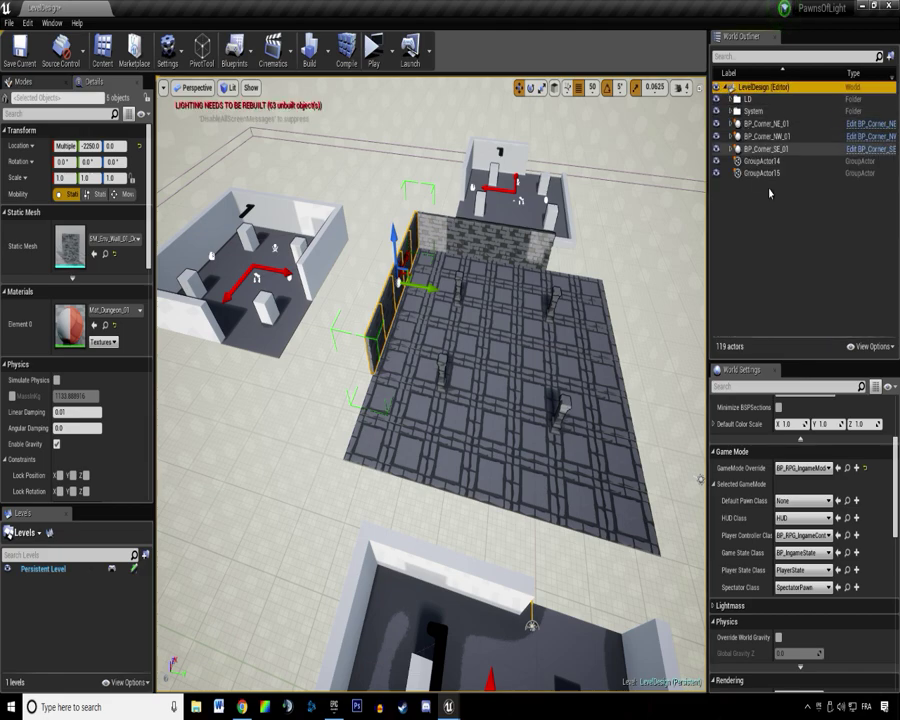
Move the new north wall group actor, GroupActor14, into the NWall_Open folder inside LD.
left_click(766, 172)
left_click(760, 160)
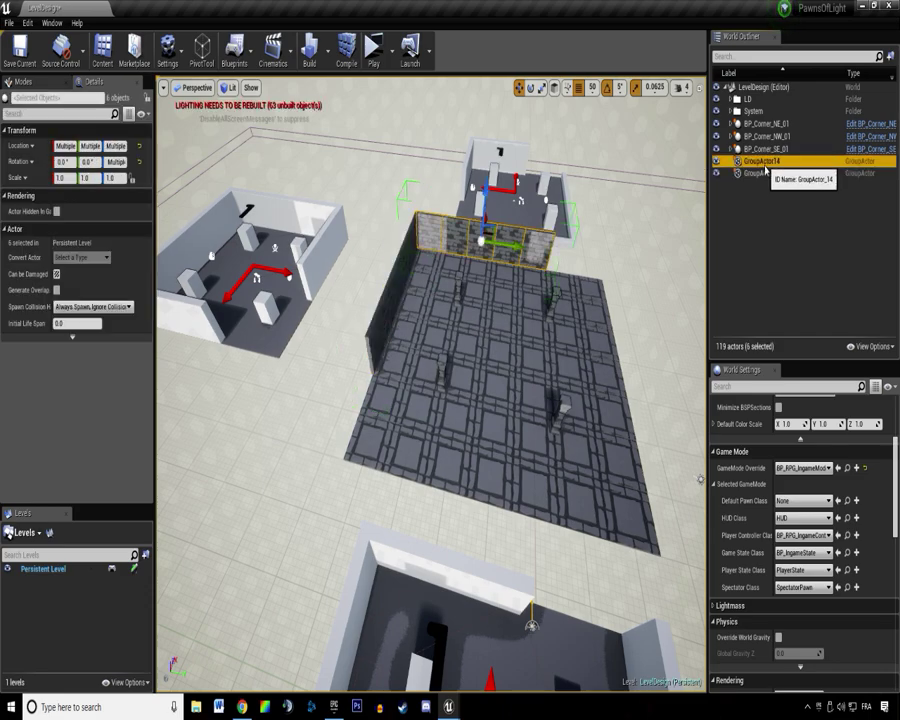
left_click(733, 100)
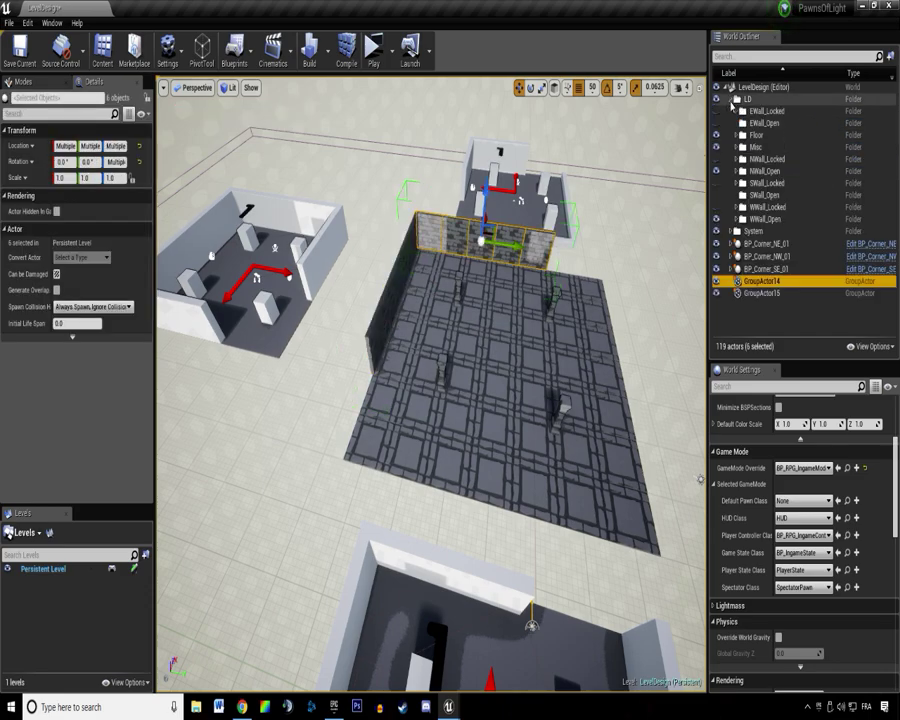
left_click_drag(774, 283, 769, 177)
Try to move the west wall group into its folder, and undo the move into WWall_Locked.
left_click(762, 282)
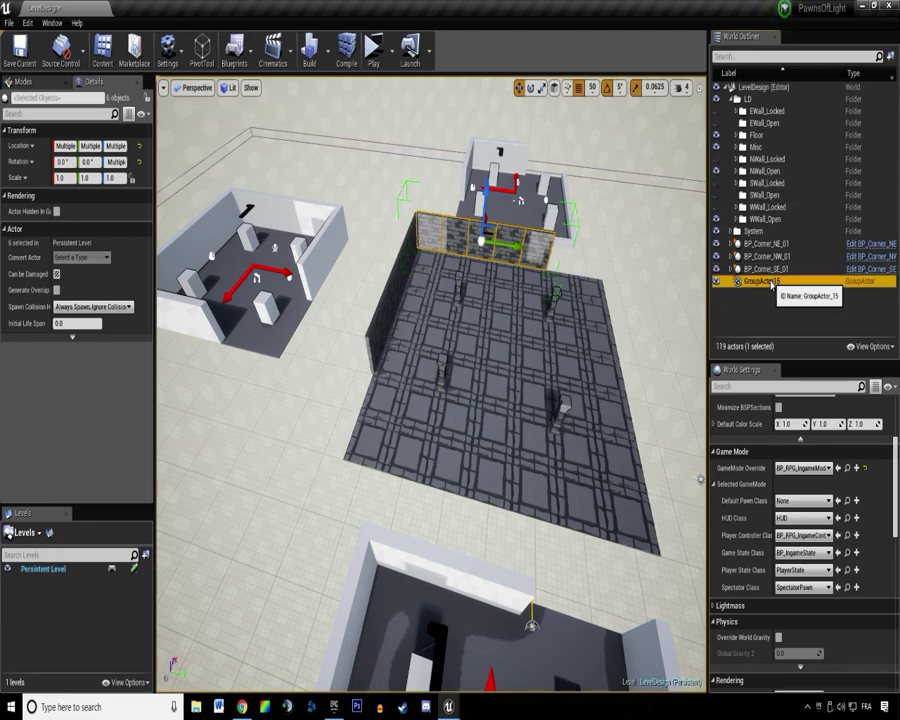
left_click_drag(771, 285, 775, 208)
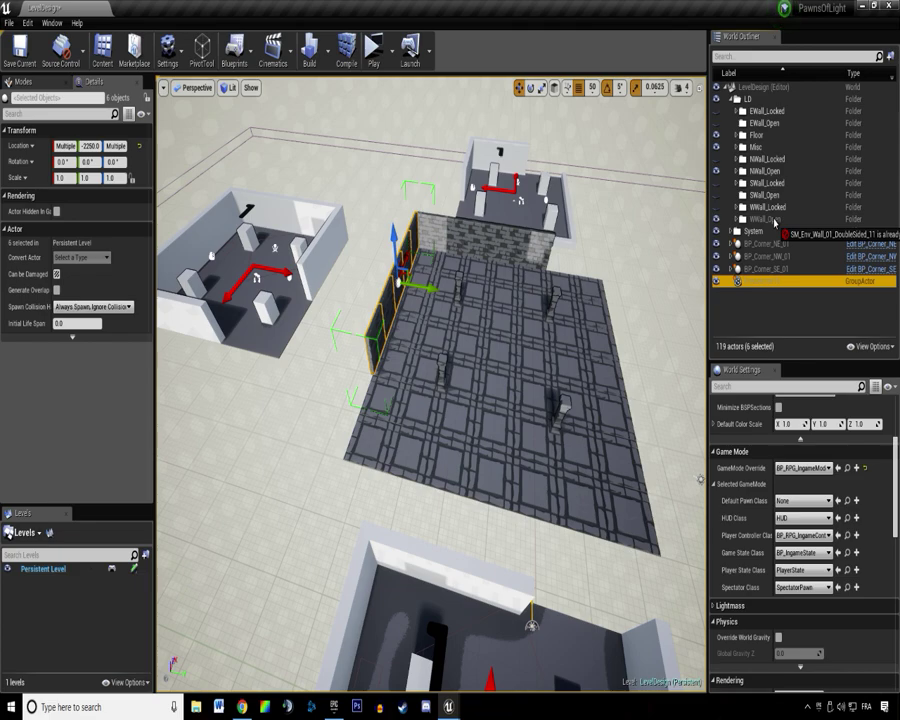
left_click_drag(776, 221, 757, 283)
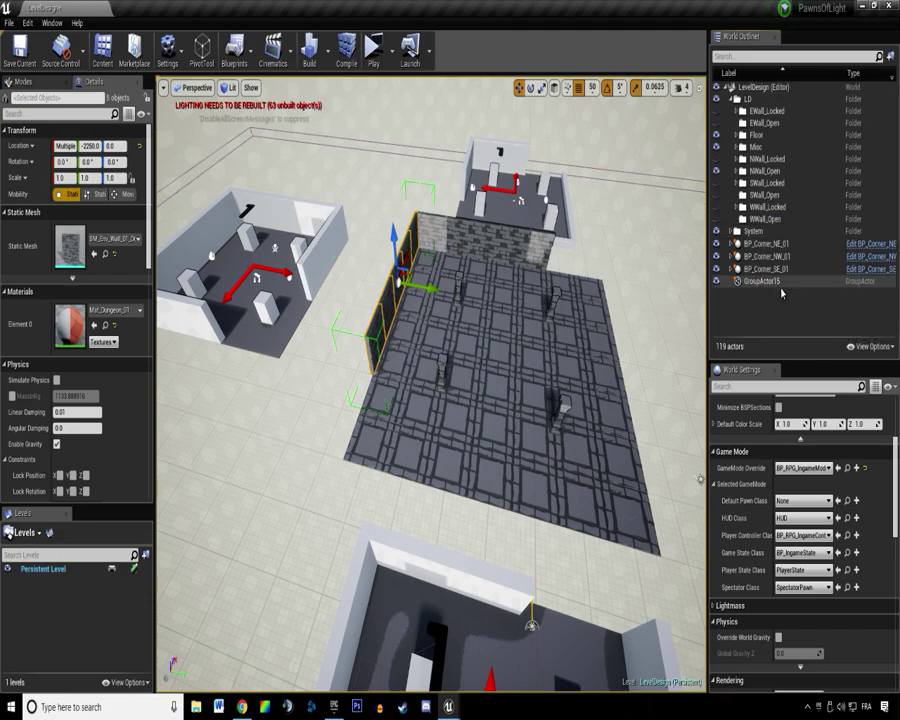
left_click(775, 283)
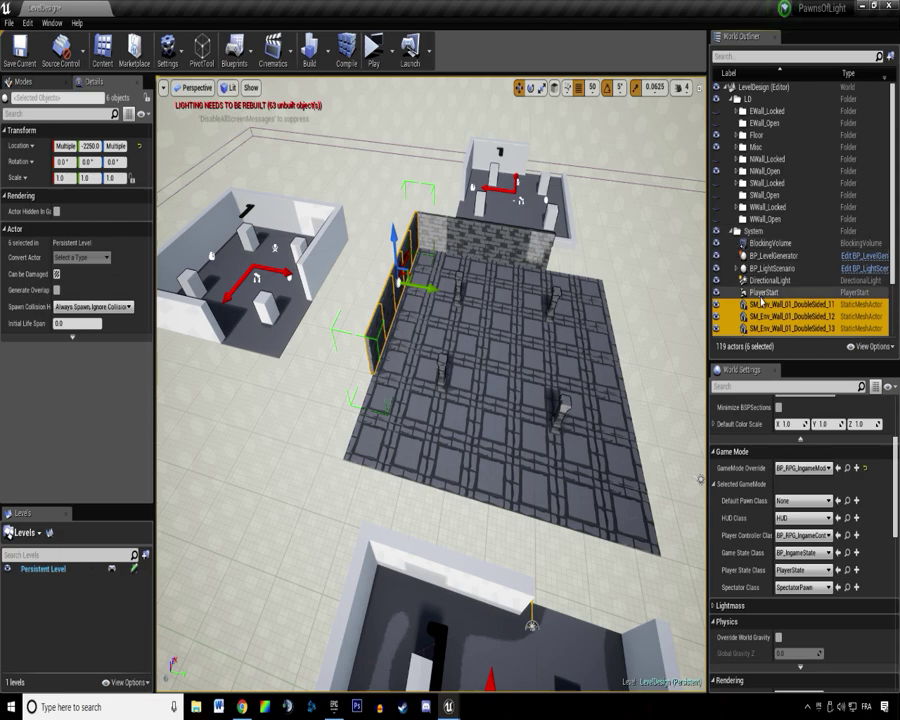
left_click_drag(776, 318, 765, 212)
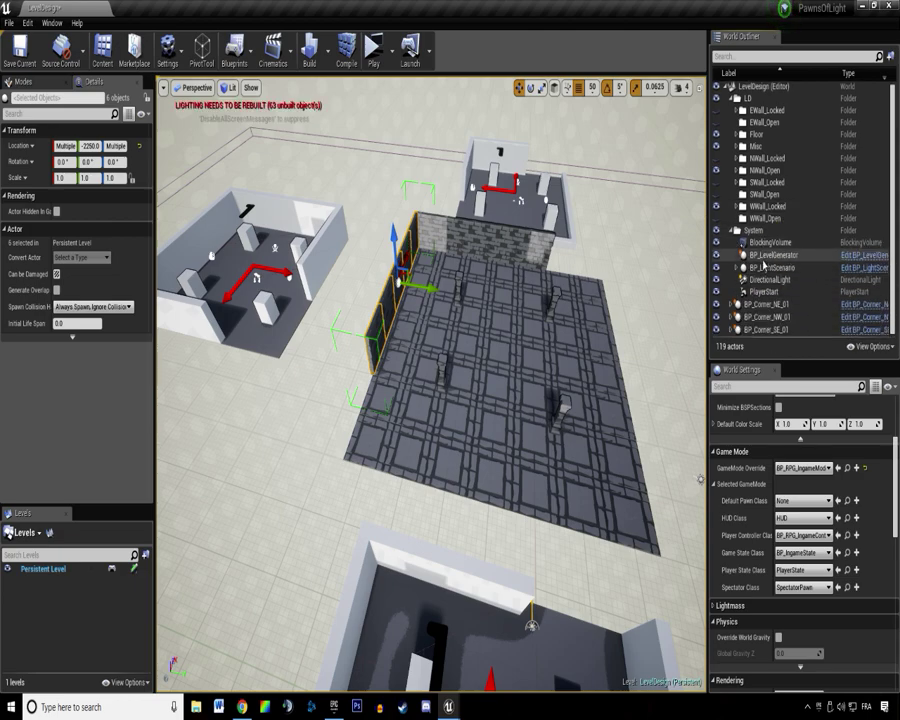
key("ctrl+z")
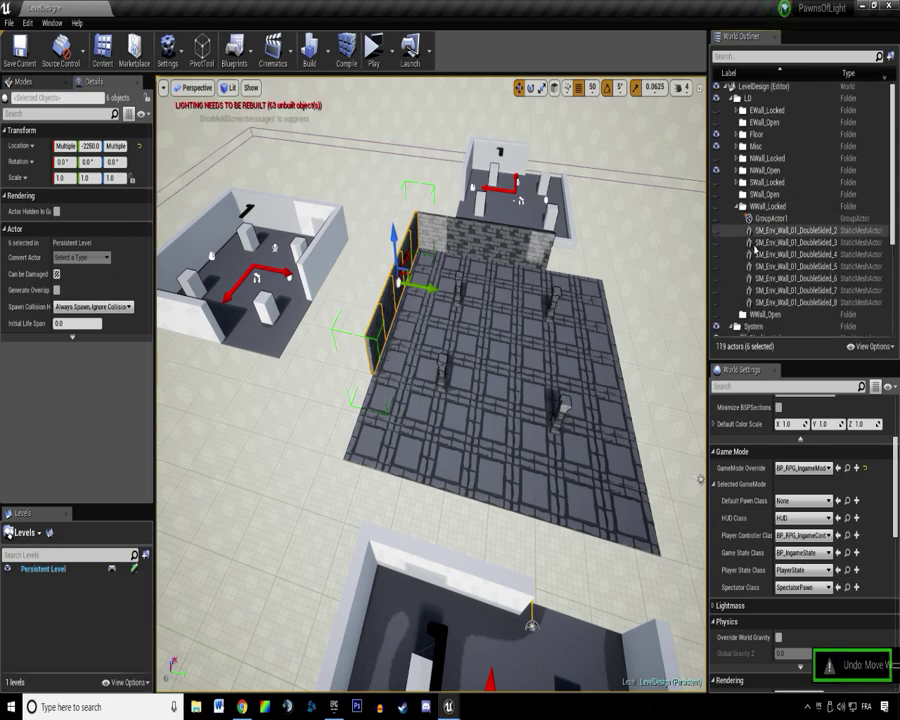
Move GroupActor15 and its five west wall segments into the WWall_Open folder, collapse the folder and save the level.
left_click(740, 207)
scroll(756, 256, "down", 4)
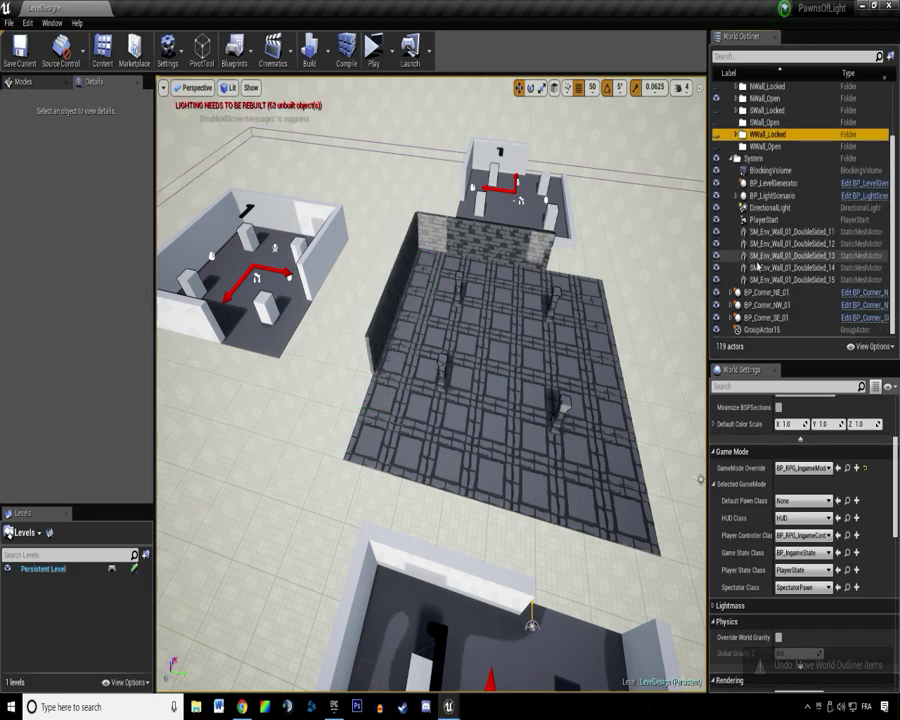
left_click(769, 329)
scroll(782, 299, "up", 3)
left_click_drag(755, 296, 754, 157)
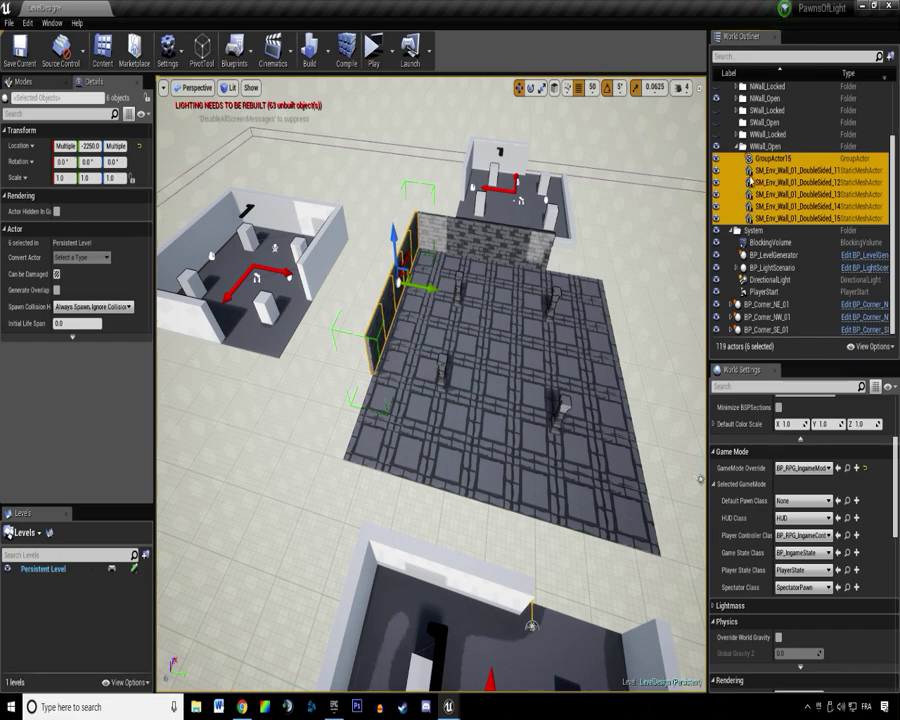
left_click(741, 147)
key("ctrl+s")
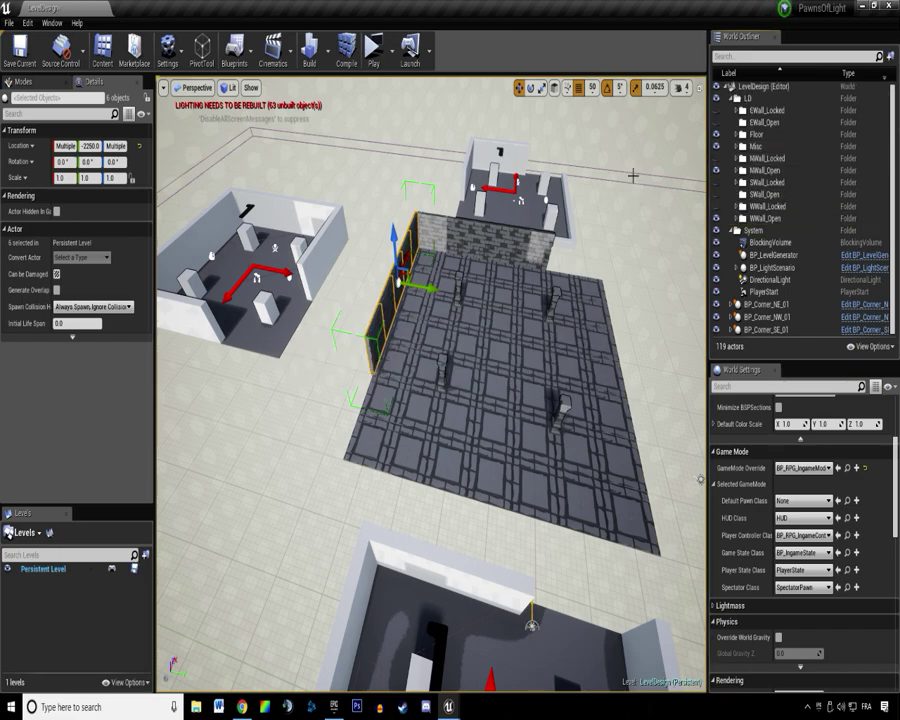
Duplicate the west wall group, turn the copy to run along the room's south side and move it there.
right_click_drag(500, 257, 572, 272)
left_click(328, 291)
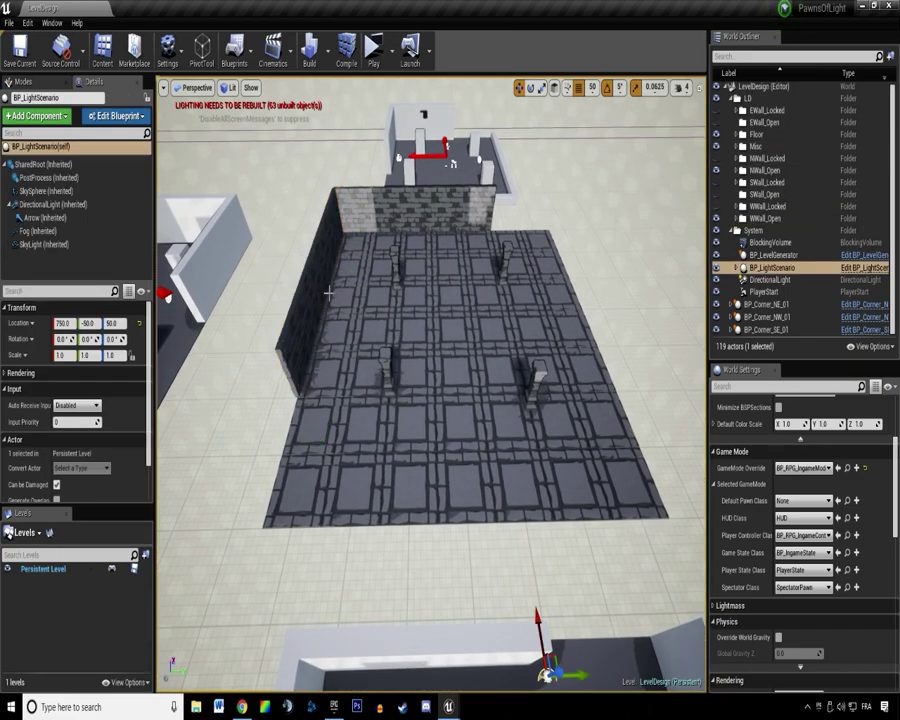
left_click(317, 283)
left_click_drag(358, 302, 358, 293, "alt")
key("w")
left_click_drag(295, 285, 415, 528)
Align the copied five-segment wall with the southern edge of the room's floor.
right_click_drag(398, 420, 396, 416)
left_click_drag(406, 304, 397, 304)
right_click_drag(397, 304, 506, 280)
right_click_drag(366, 302, 607, 376)
left_click_drag(607, 376, 617, 376)
right_click_drag(617, 376, 684, 350)
right_click_drag(420, 347, 568, 438)
mouse_move(430, 384)
right_mouse_down()
mouse_move(400, 350)
mouse_move(450, 290)
mouse_move(420, 390)
right_mouse_up()
scroll(490, 374, "down", 6)
scroll(482, 376, "up", 2)
Duplicate the south wall group, rotate the copy to 180° and move it onto the room's eastern floor edge.
left_click_drag(361, 505, 363, 526, "alt")
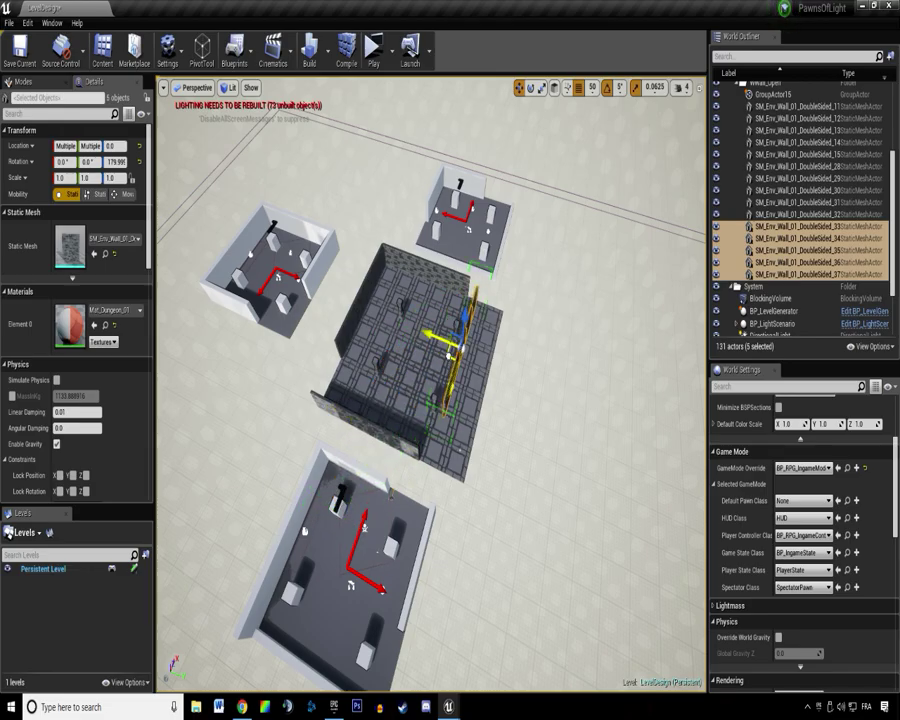
mouse_move(534, 354)
right_mouse_down()
mouse_move(490, 350)
mouse_move(440, 280)
mouse_move(490, 240)
mouse_move(534, 354)
right_mouse_up()
scroll(534, 354, "down", 5)
left_click_drag(474, 323, 498, 332)
mouse_move(314, 290)
right_mouse_down()
mouse_move(440, 262)
mouse_move(314, 290)
right_mouse_up()
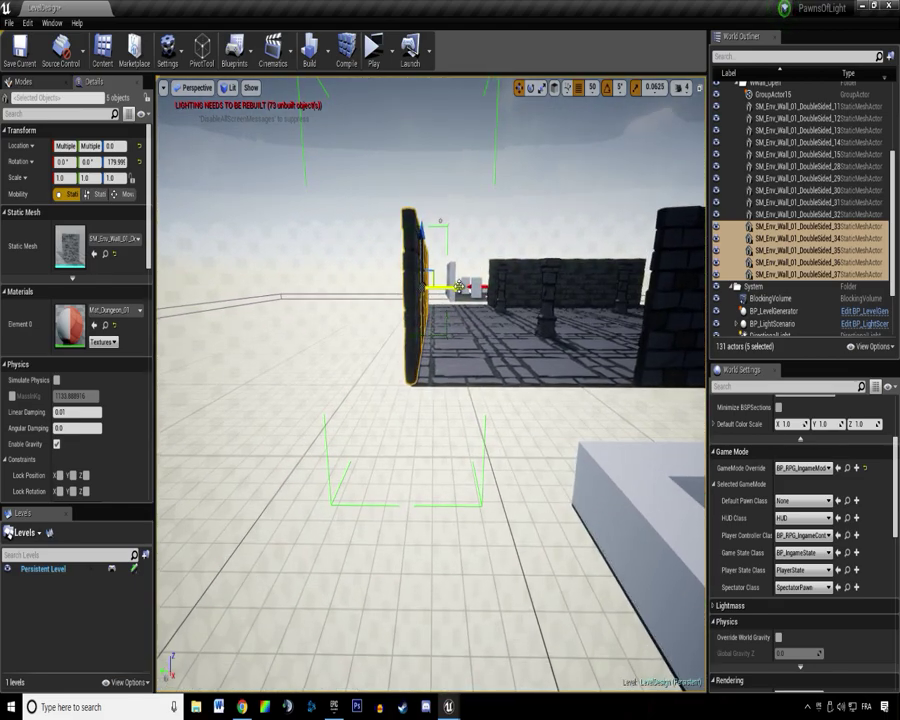
Release the selection of the wall on the room's eastern floor edge and save the level.
right_click_drag(456, 288, 515, 425)
right_click_drag(405, 408, 415, 410)
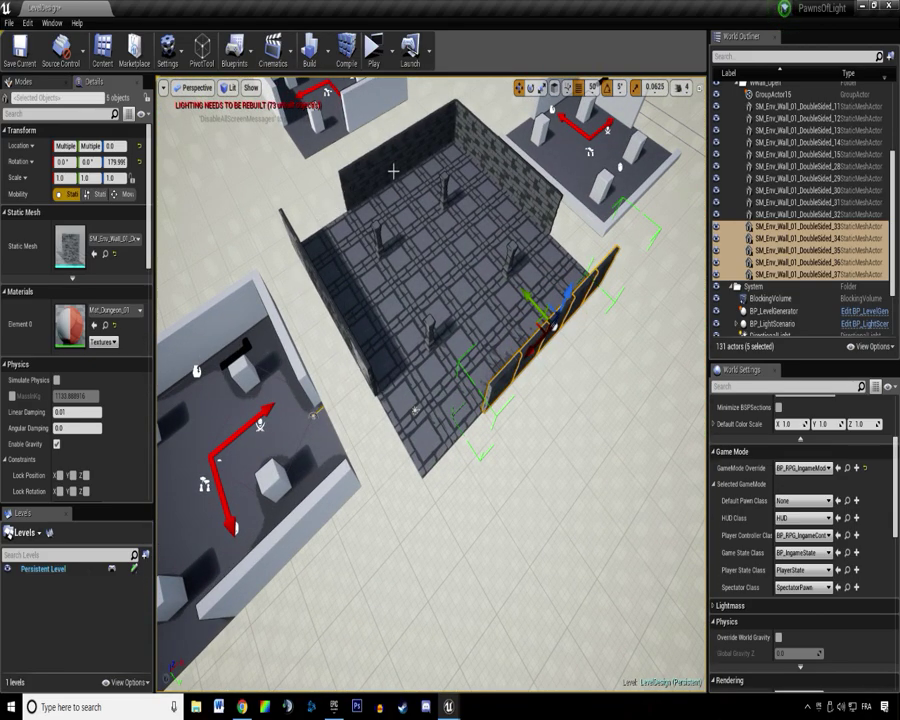
right_click_drag(415, 409, 391, 400)
mouse_move(578, 194)
right_mouse_down()
mouse_move(589, 233)
mouse_move(585, 211)
right_mouse_up()
left_click(585, 211)
key("ctrl+s")
Try sliding the open north and west walls along their floor edges and undo the moves.
mouse_move(453, 257)
right_mouse_down()
mouse_move(462, 232)
mouse_move(456, 238)
right_mouse_up()
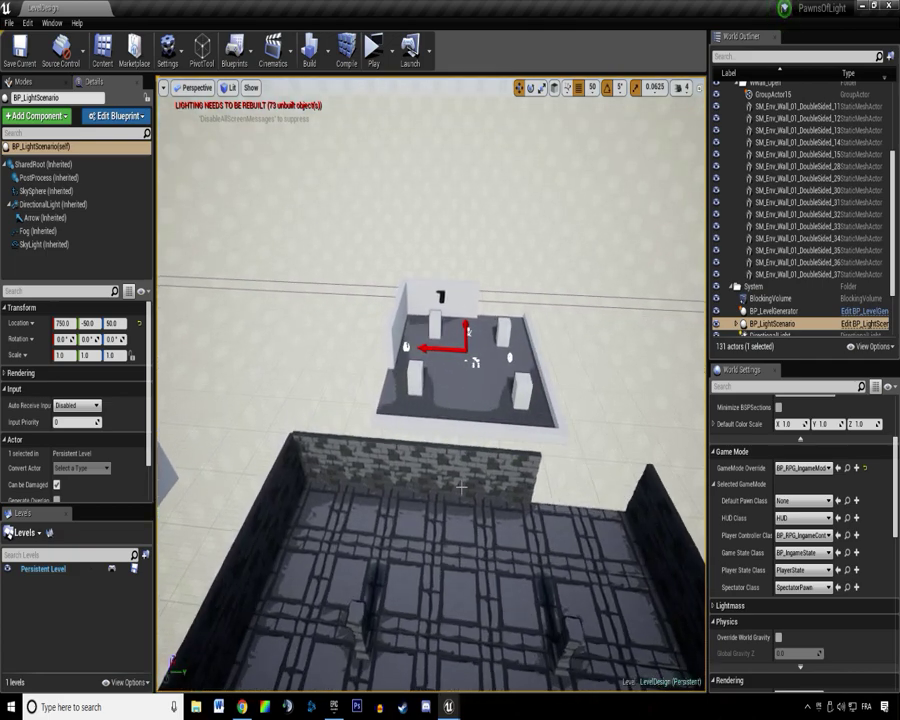
left_click(520, 471)
left_click_drag(414, 470, 484, 480)
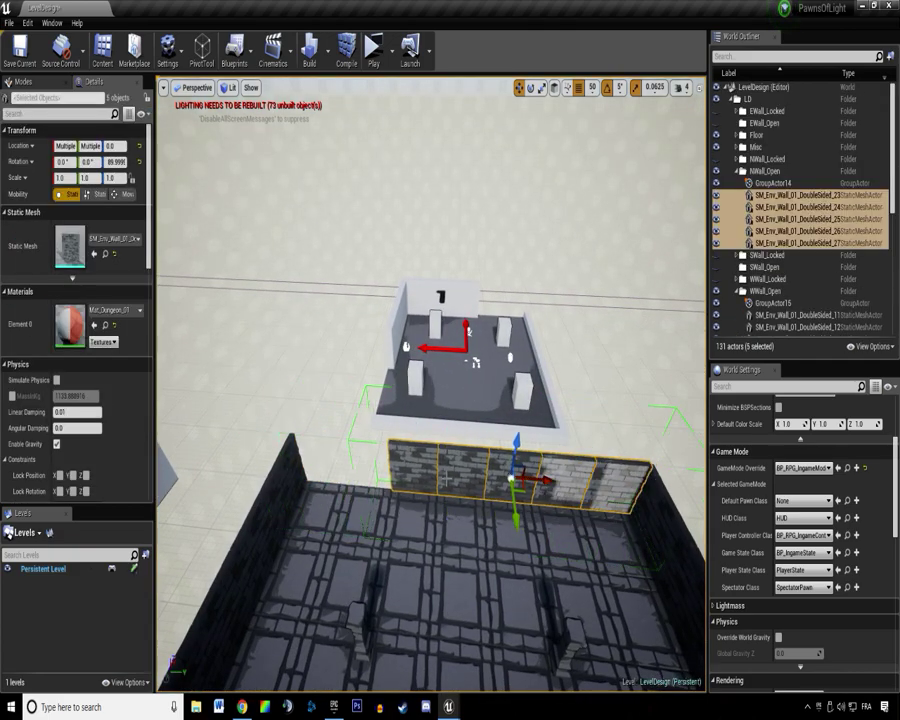
right_click_drag(366, 453, 414, 350)
left_click(352, 400)
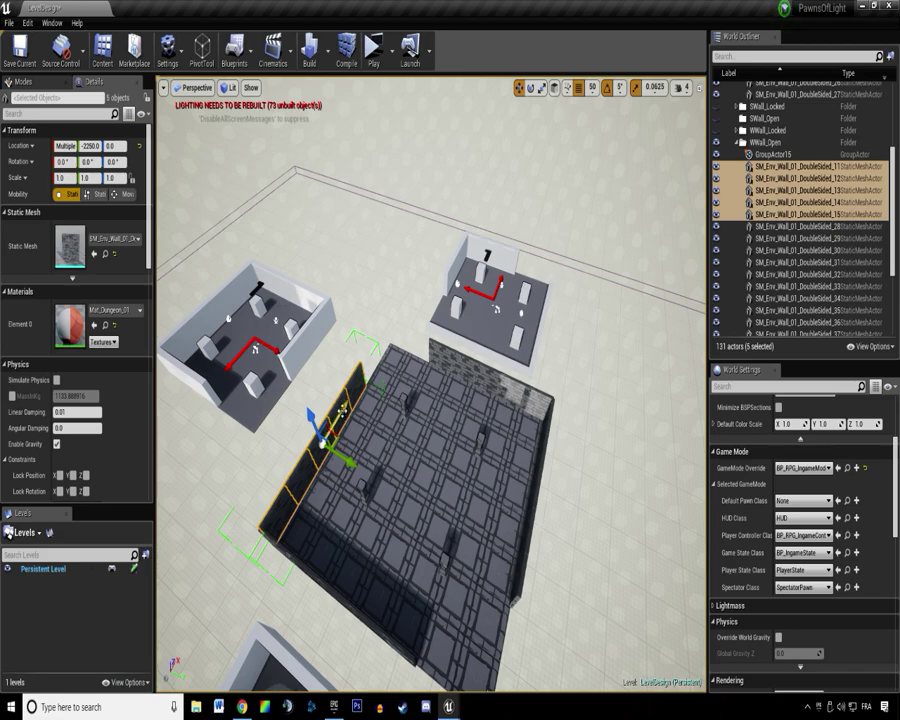
left_click_drag(342, 408, 368, 364)
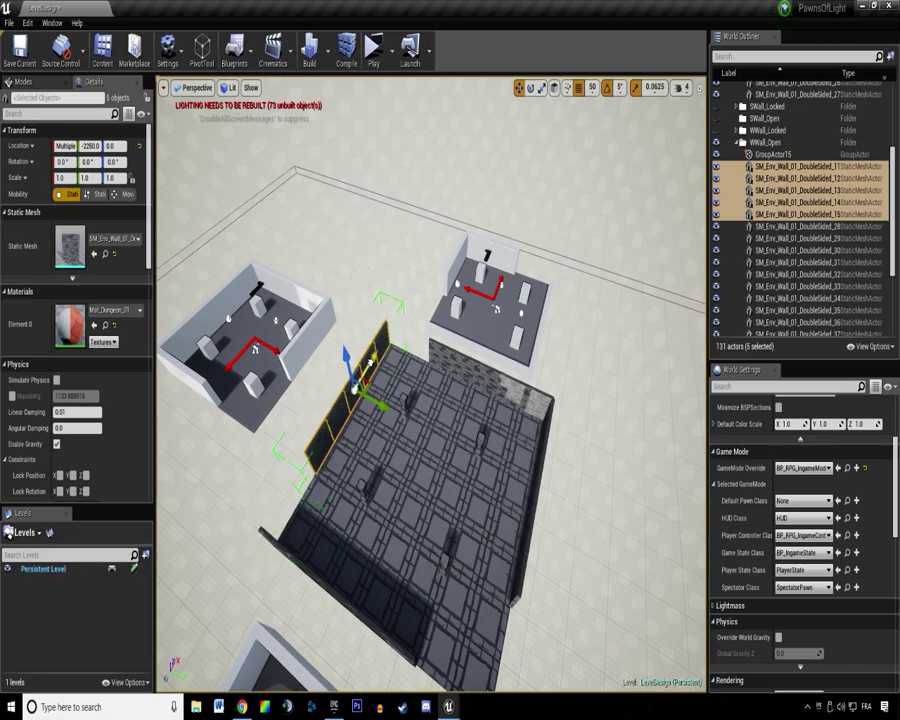
key("ctrl+z")
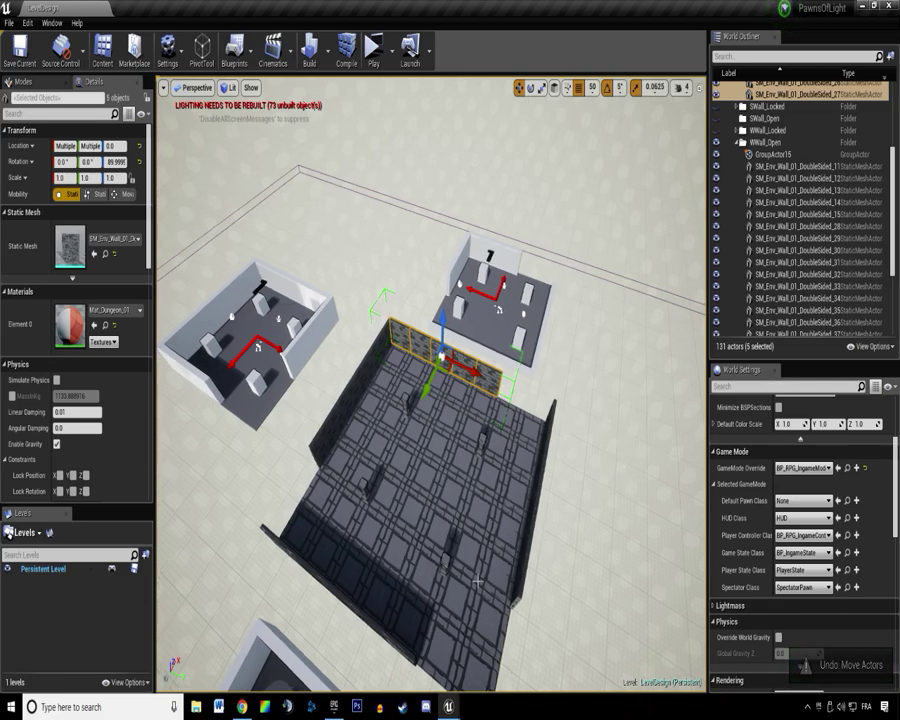
left_click(422, 524)
key("f")
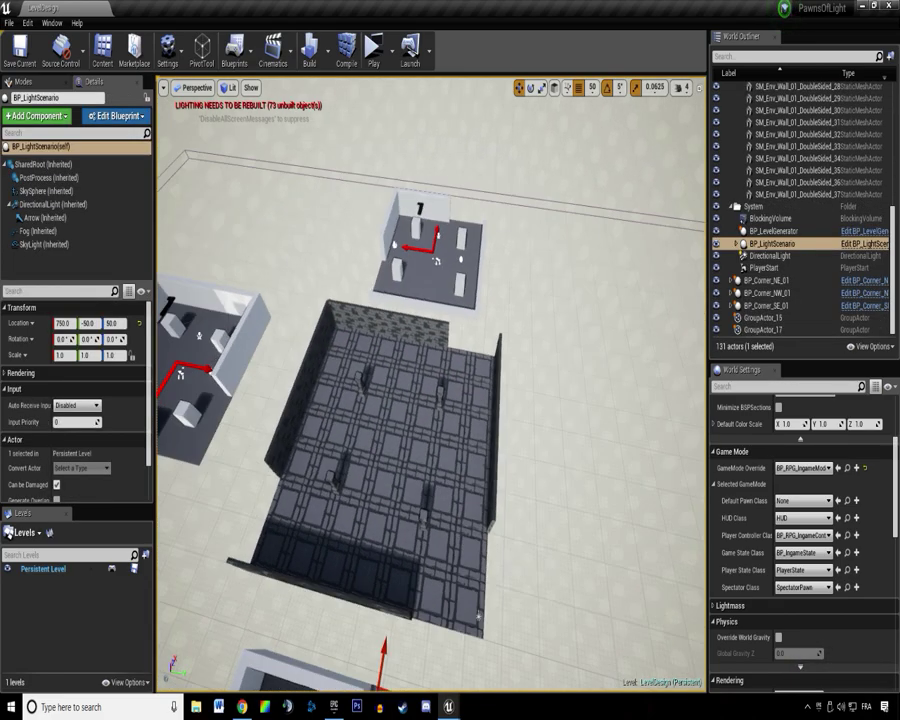
Select the five-segment south wall and collapse the whole outliner hierarchy down to its top-level folders and actors.
right_click_drag(451, 309, 412, 308)
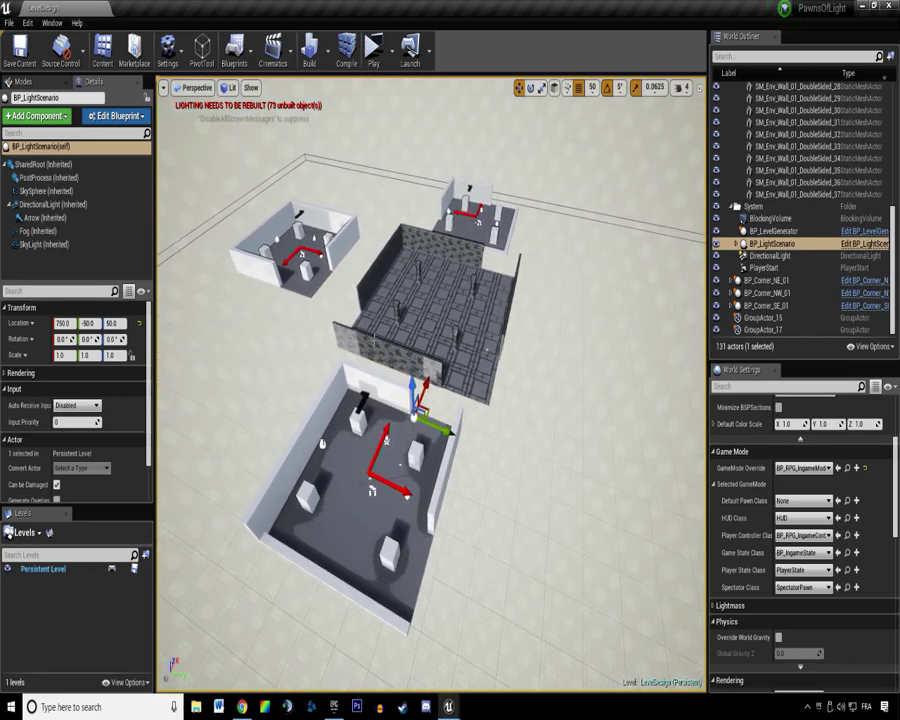
right_click_drag(428, 365, 380, 503)
left_click(731, 206)
right_click(730, 206)
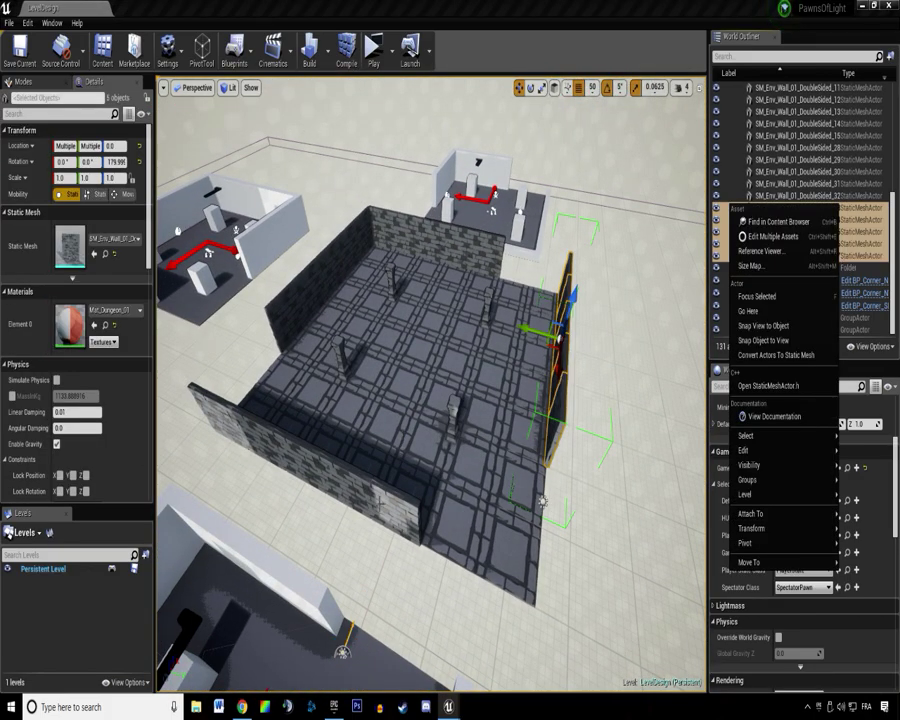
left_click(380, 503)
scroll(763, 208, "up", 8)
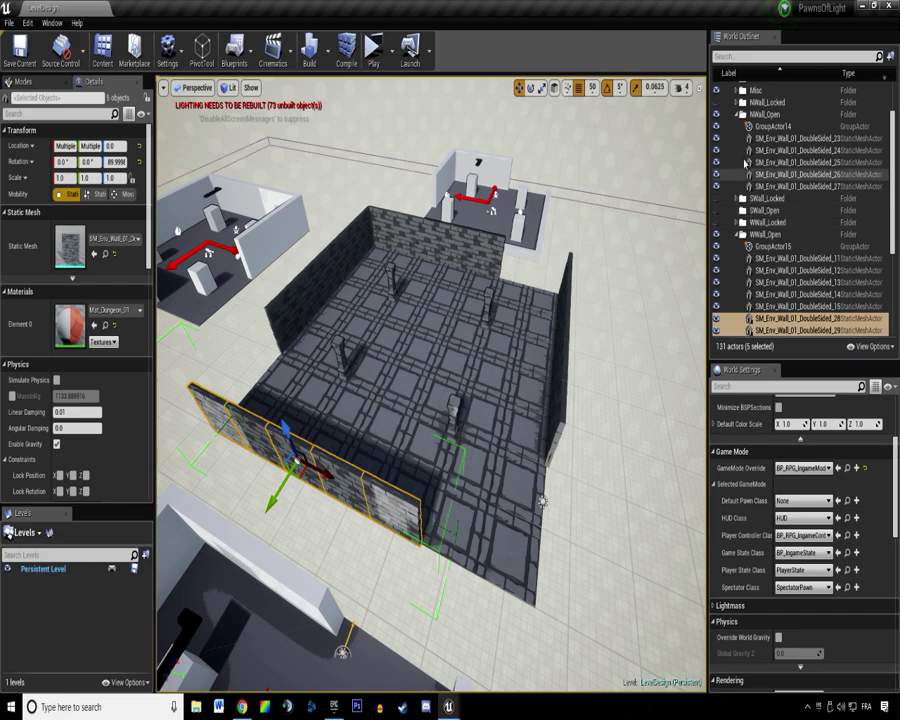
scroll(744, 171, "up", 2)
left_click(727, 88, "shift")
left_click(727, 88)
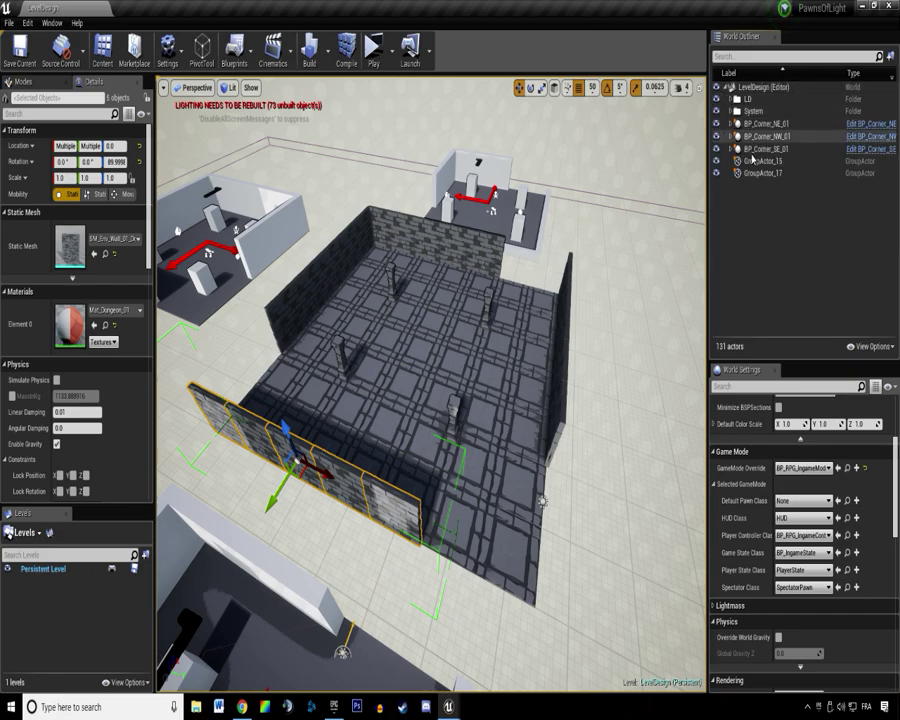
Move GroupActor_15 and the five south wall segments into the SWall_Open folder under LD.
left_click(755, 162)
left_click(732, 101)
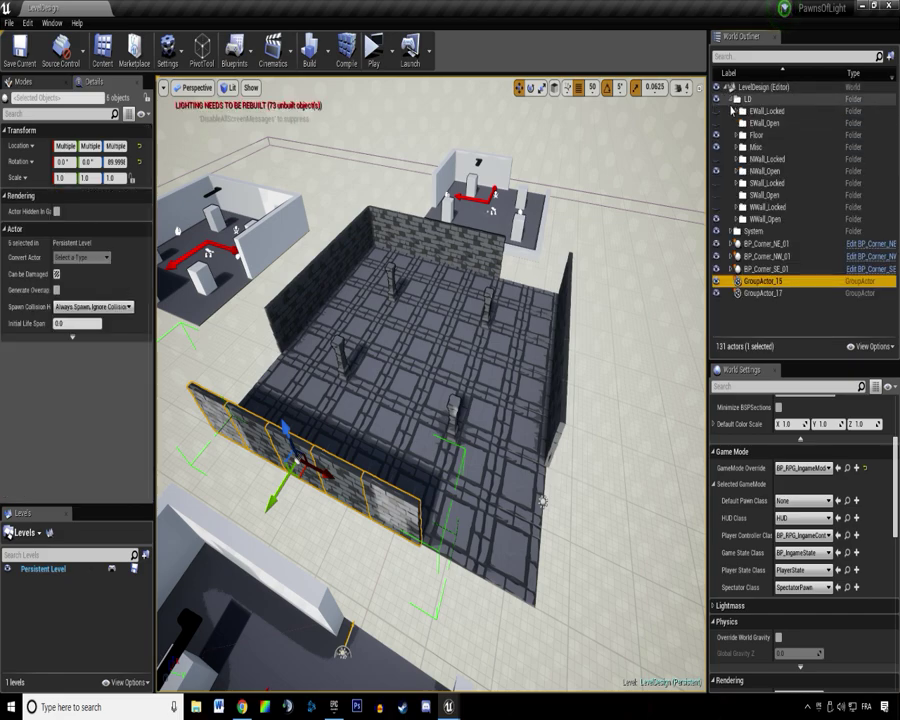
left_click_drag(759, 282, 752, 201)
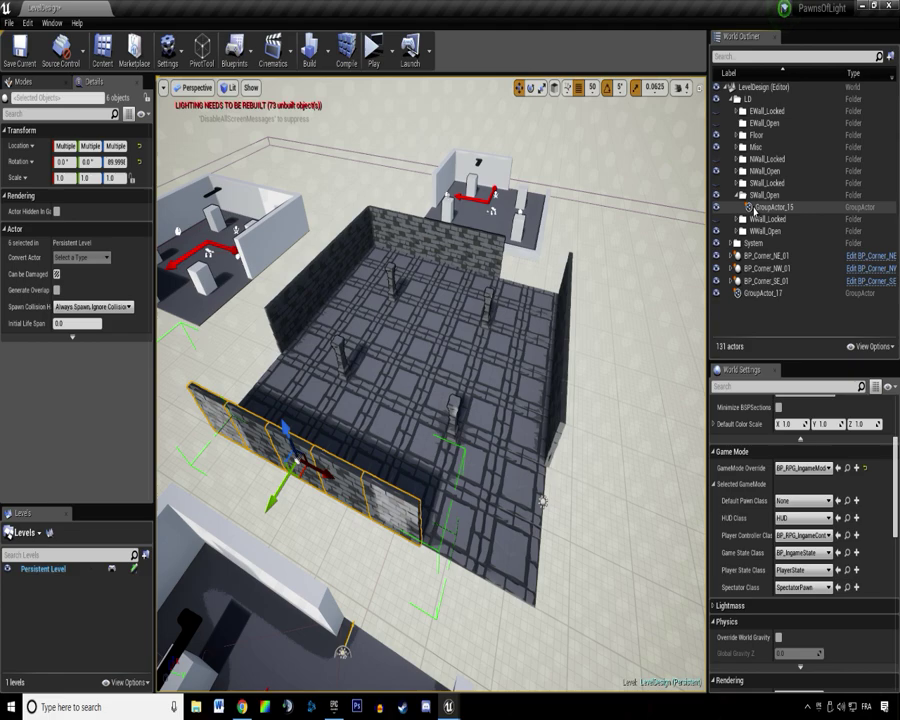
left_click(346, 474)
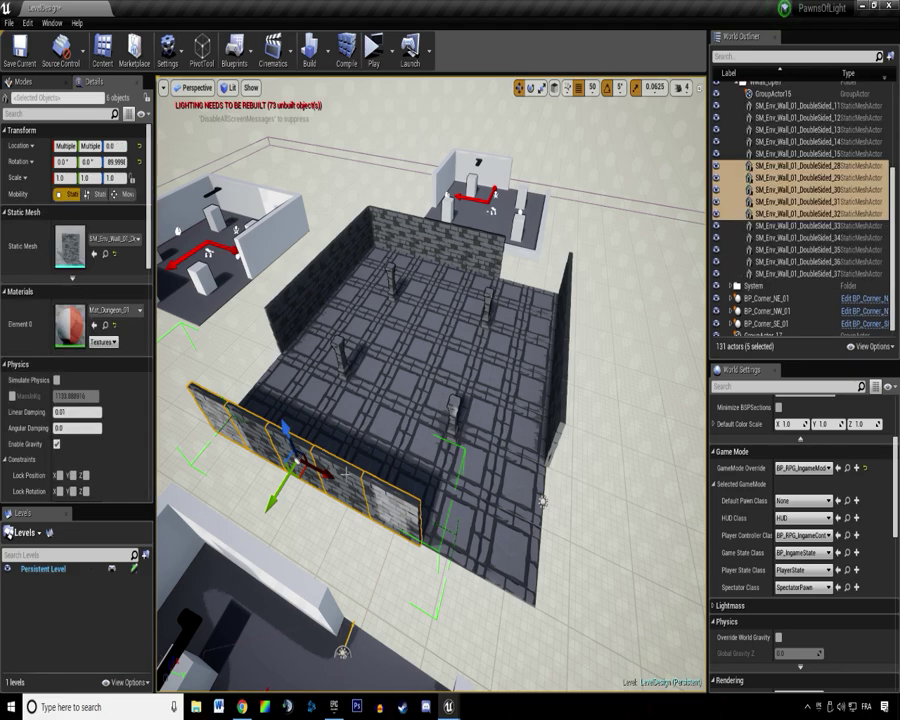
left_click_drag(770, 214, 768, 170)
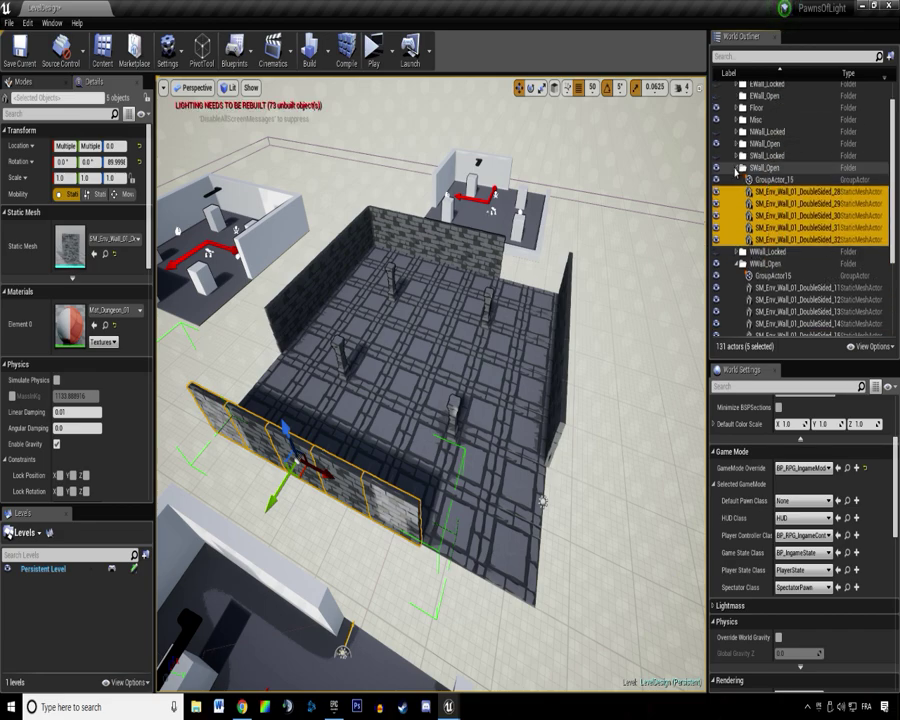
Move GroupActor_17 and the five east wall segments into the EWall_Open folder.
left_click(555, 403)
scroll(746, 292, "down", 2)
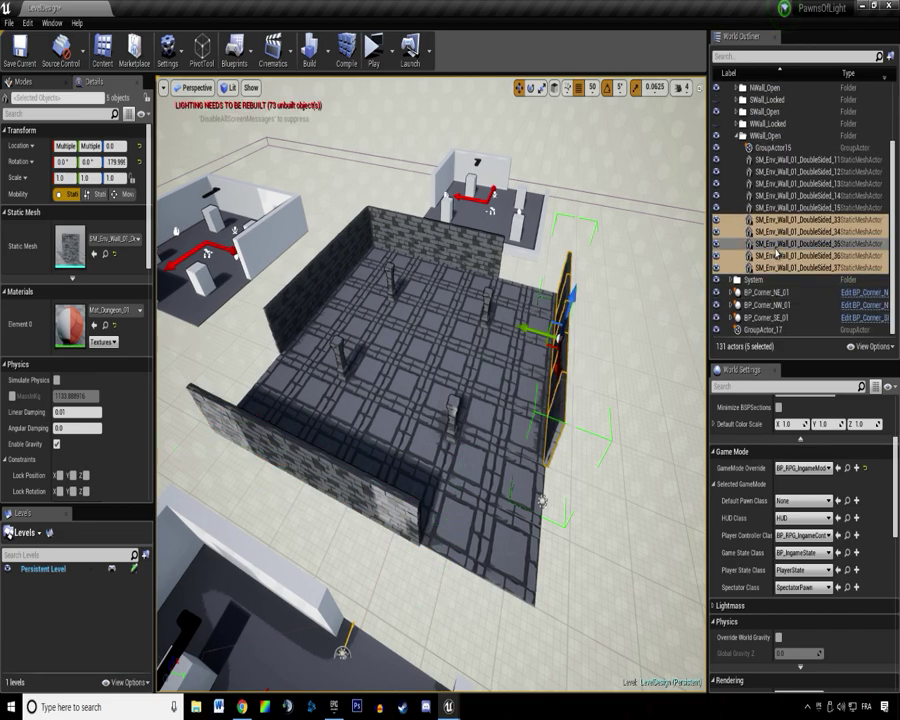
left_click(757, 329, "ctrl")
left_click_drag(757, 329, 770, 163)
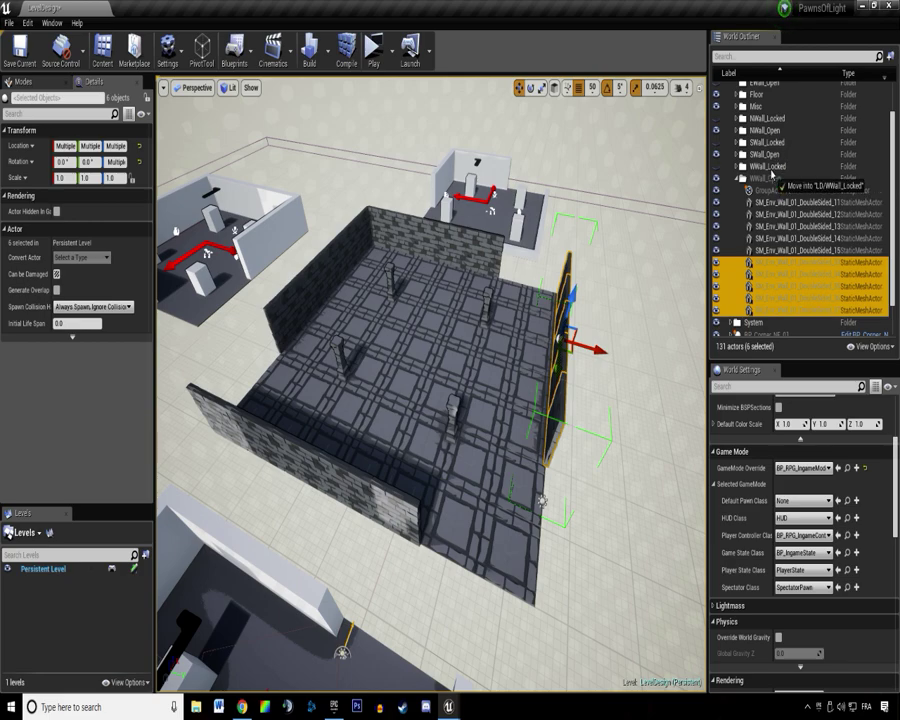
left_click_drag(776, 150, 773, 127)
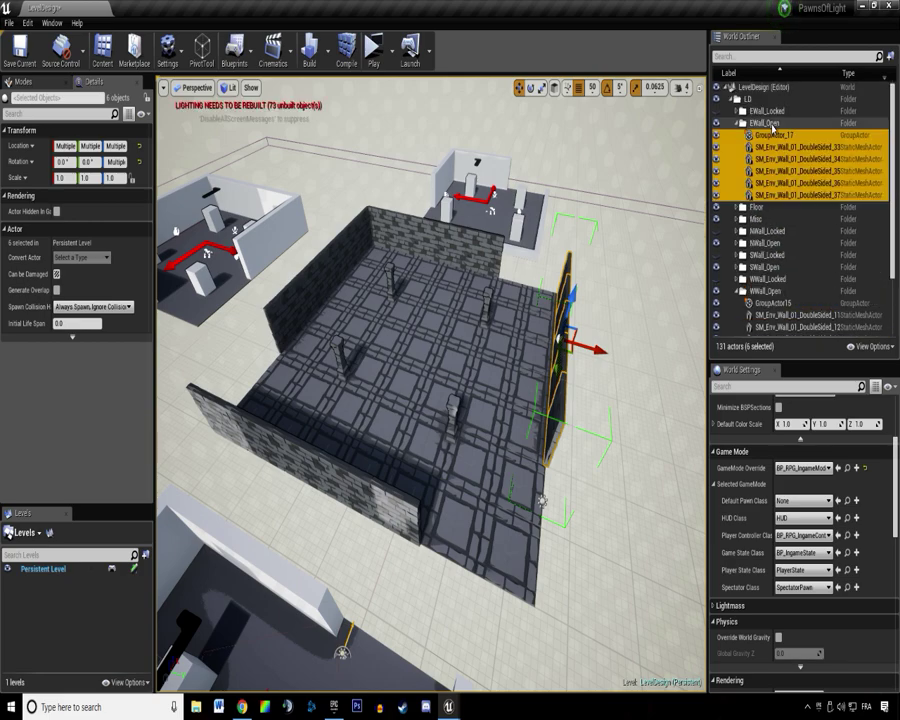
Collapse the LD subfolders, hide EWall_Open, Floor, Misc, NWall_Open and SWall_Open, and save the level.
left_click(726, 89, "shift")
left_click(726, 89)
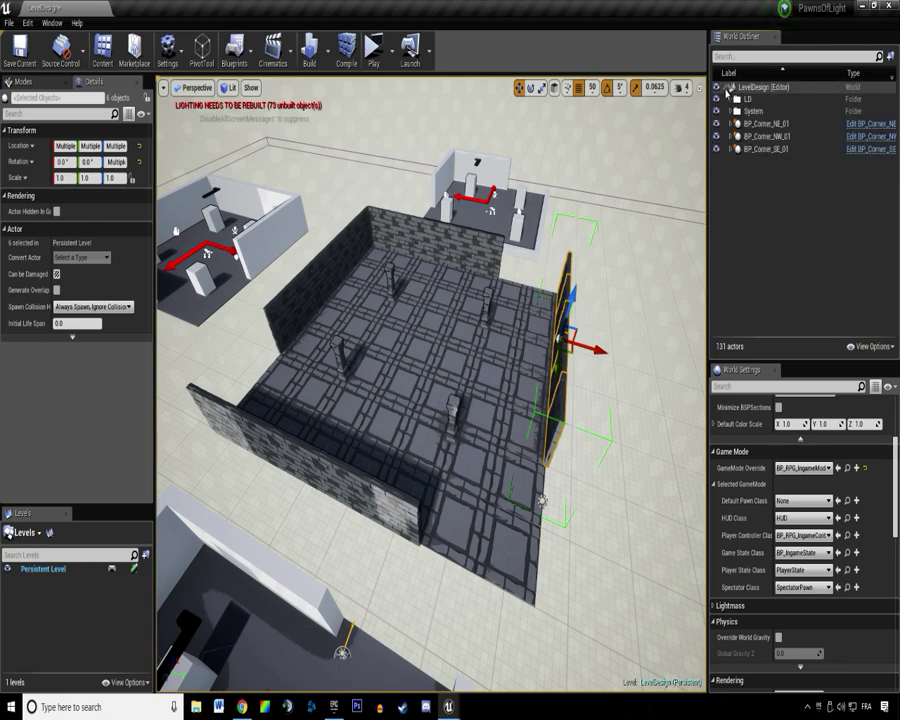
left_click(732, 99)
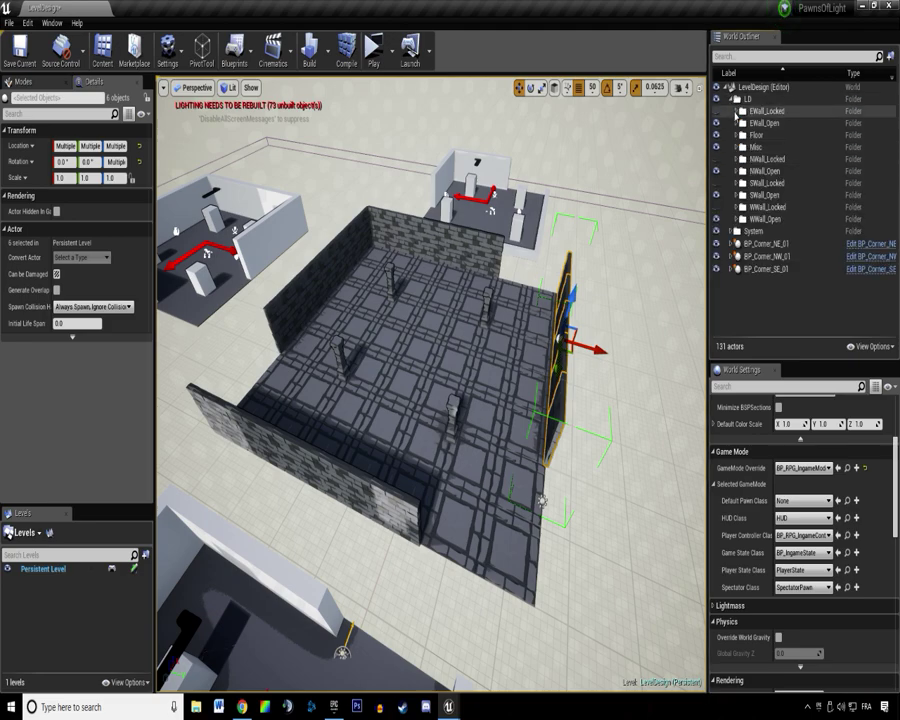
left_click(716, 111)
left_click(716, 123)
left_click(716, 135)
left_click(716, 147)
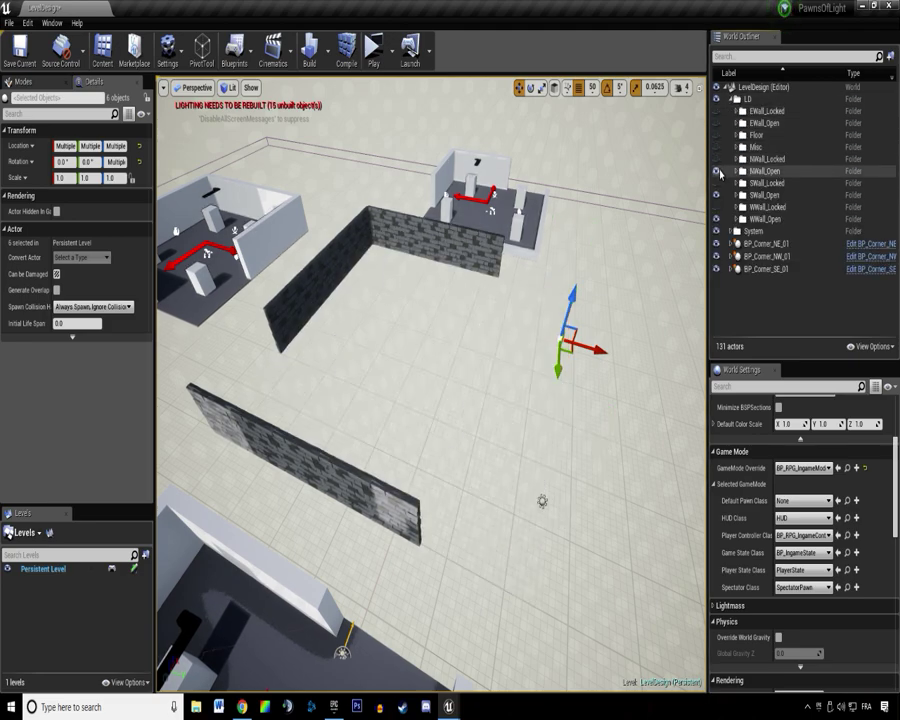
left_click(716, 171)
left_click(716, 195)
key("ctrl+s")
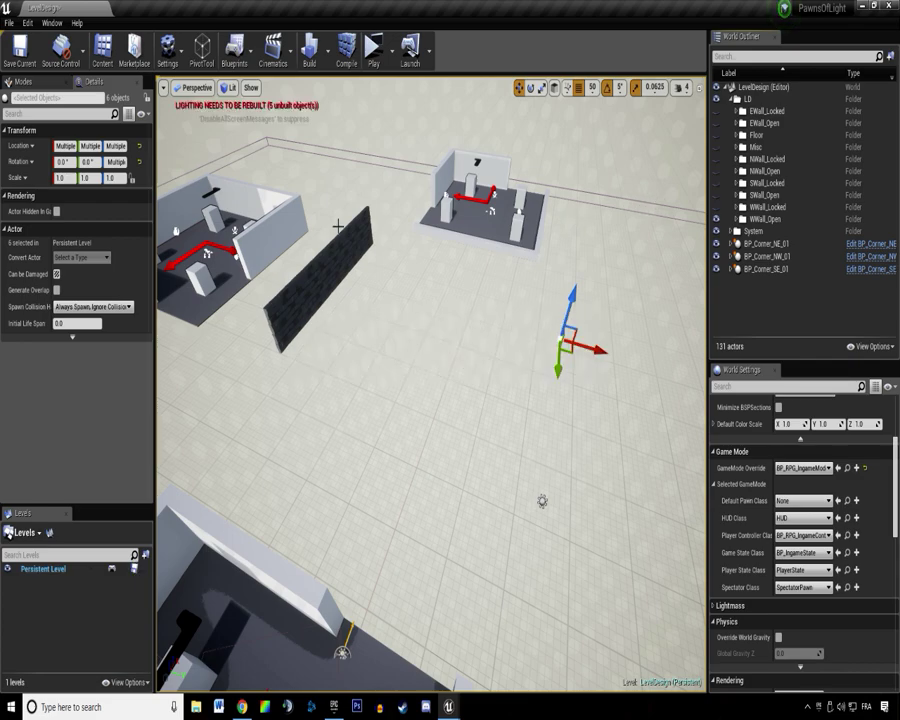
Select the remaining west wall to check its grouping and hide the WWall_Open folder.
left_click(336, 259)
left_click(736, 219)
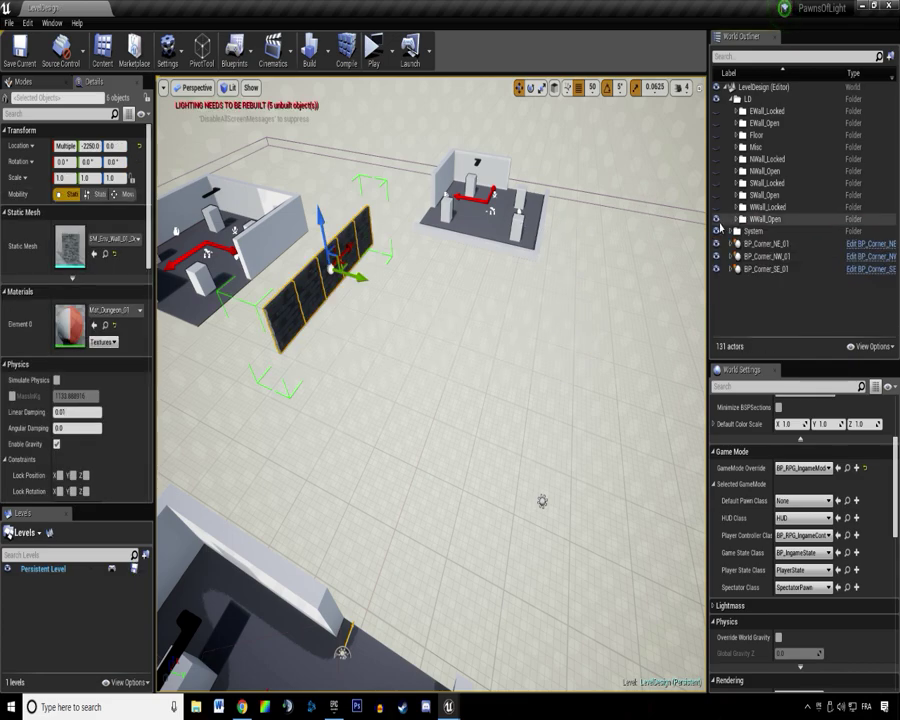
left_click(716, 219)
Delete the three reference corner tiles BP_Corner_NE_01, BP_Corner_NW_01 and BP_Corner_SE_01 from the level.
right_click_drag(431, 286, 460, 286)
left_click(500, 181)
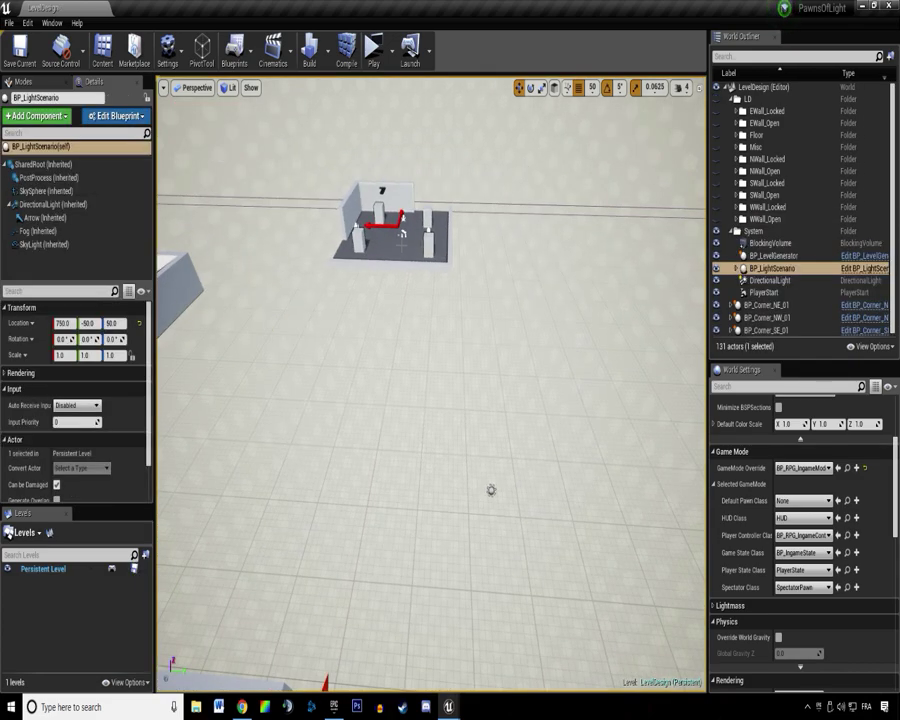
left_click(402, 243)
right_click_drag(402, 243, 345, 243)
left_click(373, 232, "ctrl")
left_click(330, 457, "ctrl")
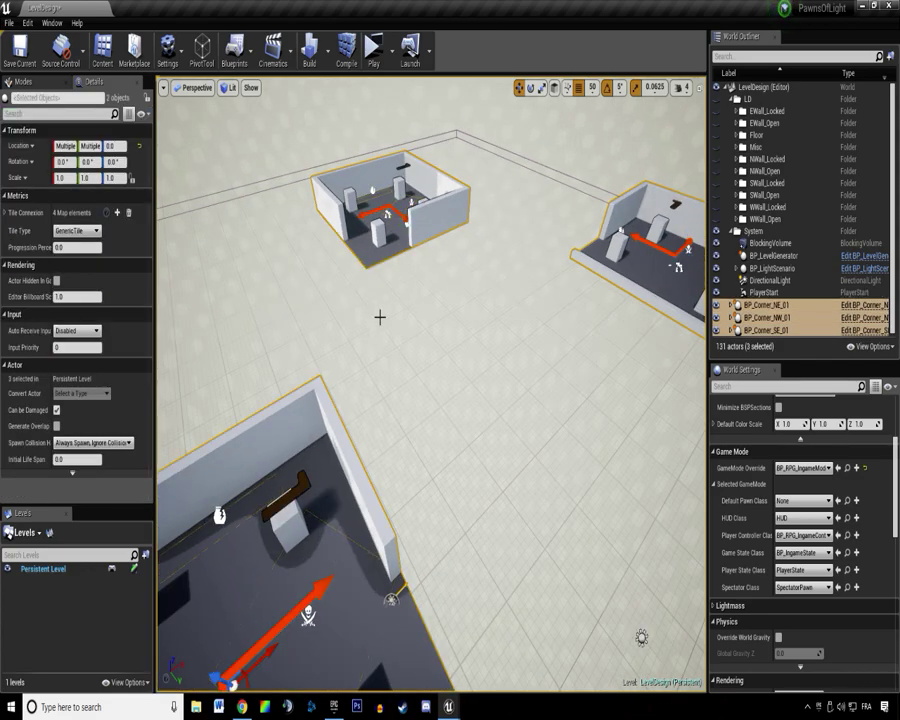
key("Delete")
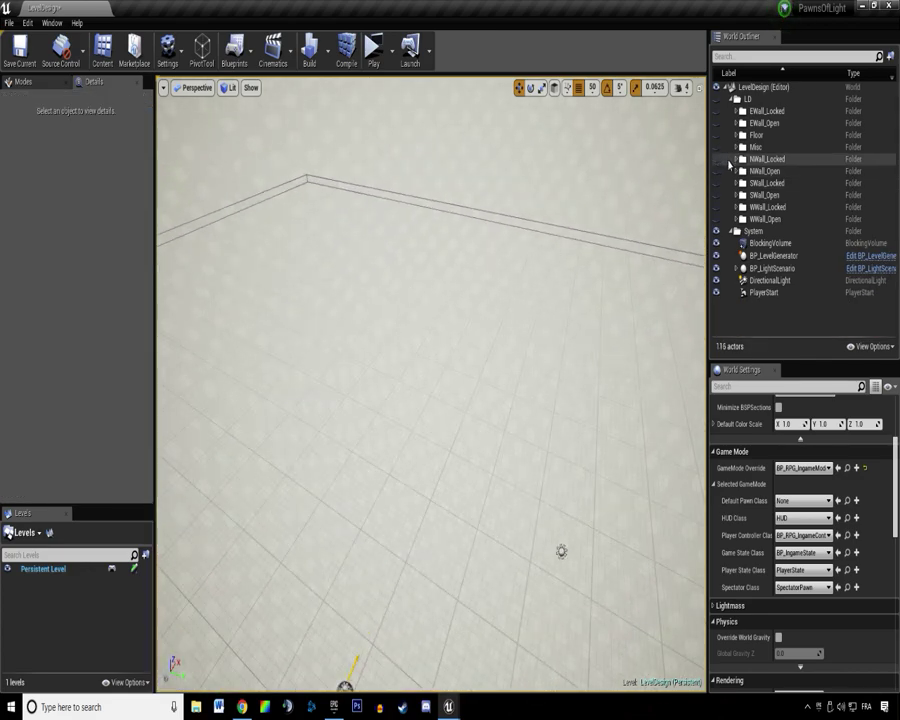
Make the Floor, EWall_Locked and EWall_Open folders visible.
left_click(716, 135)
right_click_drag(534, 172, 596, 172)
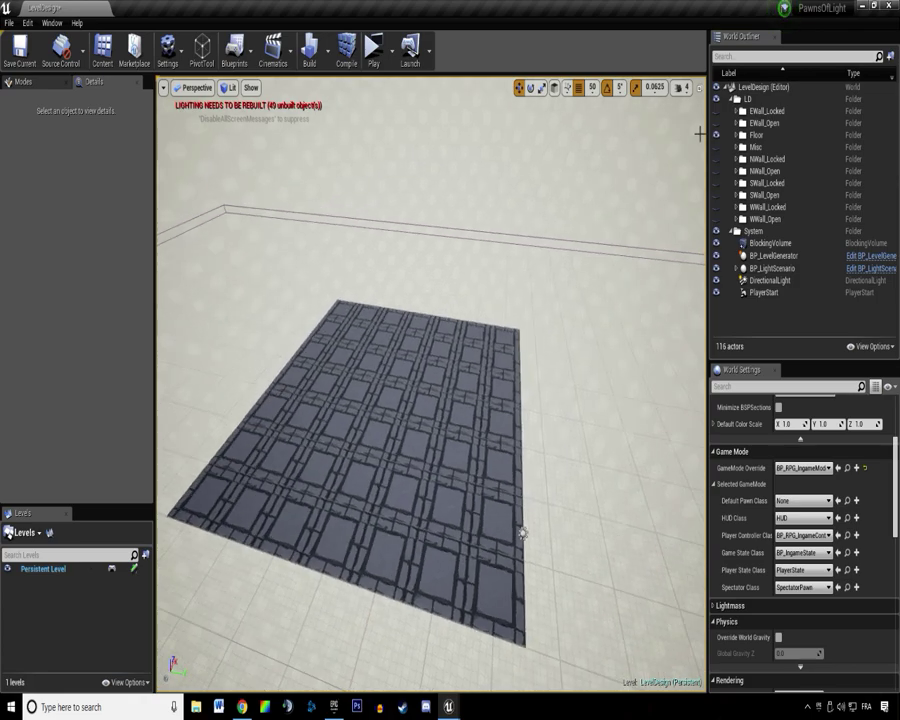
left_click(716, 111)
left_click(716, 123)
left_click(716, 135)
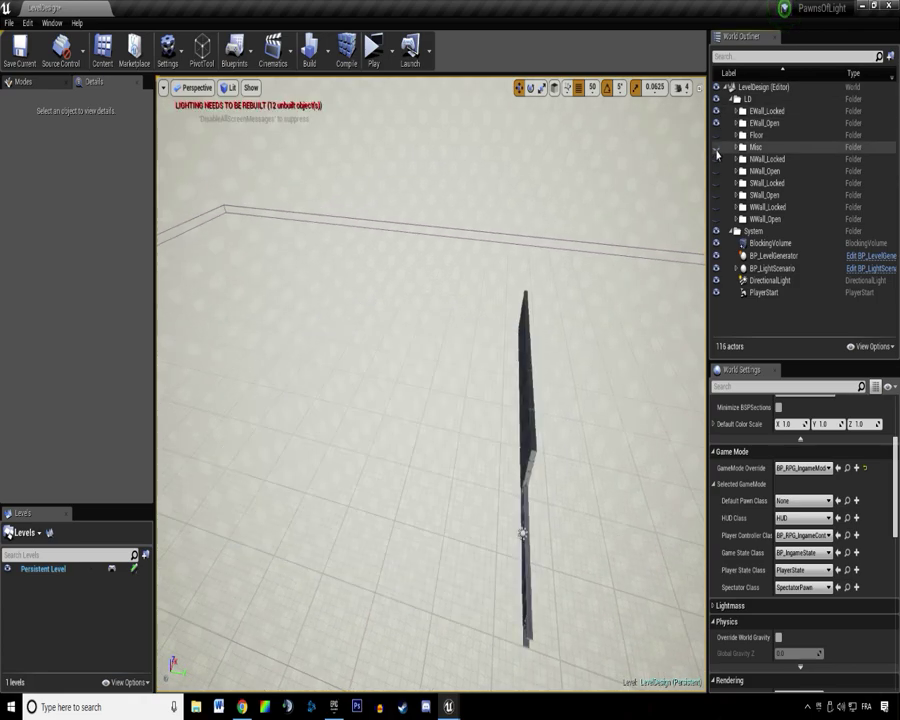
left_click(716, 135)
Make the Misc folder and all locked and open north, south and west wall folders visible, and save the level.
left_click(716, 147)
left_click(716, 159)
left_click(716, 171)
left_click(716, 184)
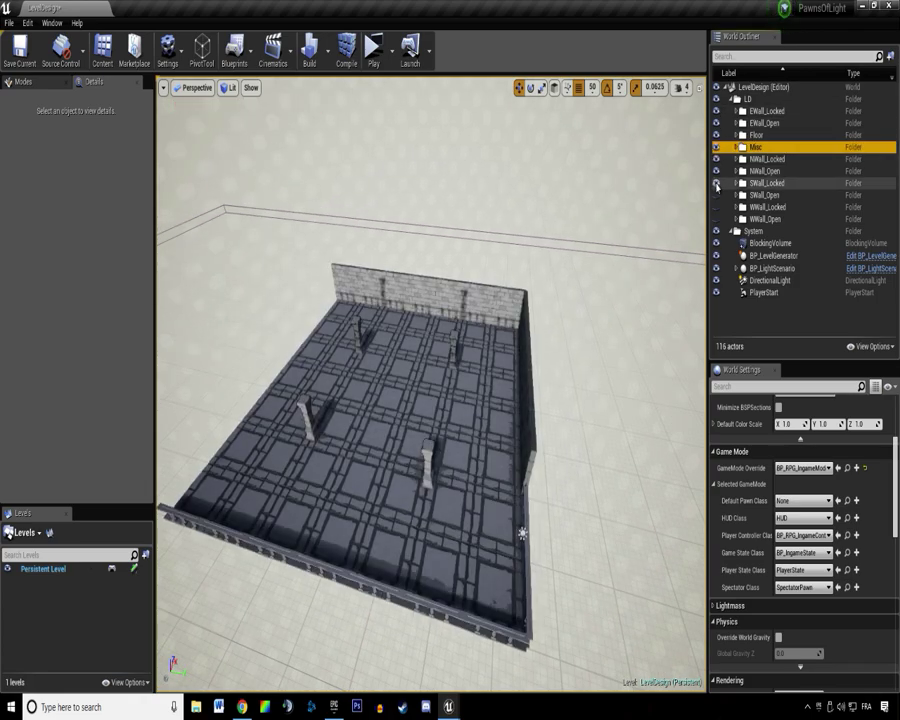
left_click(716, 196)
left_click(716, 208)
left_click(716, 220)
right_click_drag(610, 260, 680, 250)
key("s")
key("ctrl+s")
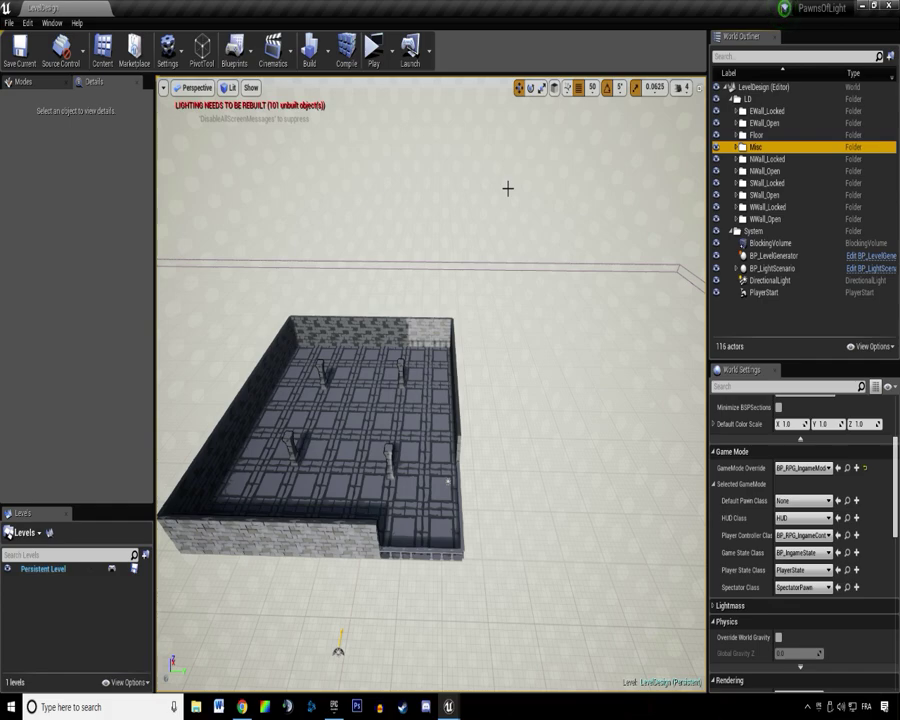
left_click(770, 218)
left_click(768, 111, "shift")
left_click(754, 101, "shift")
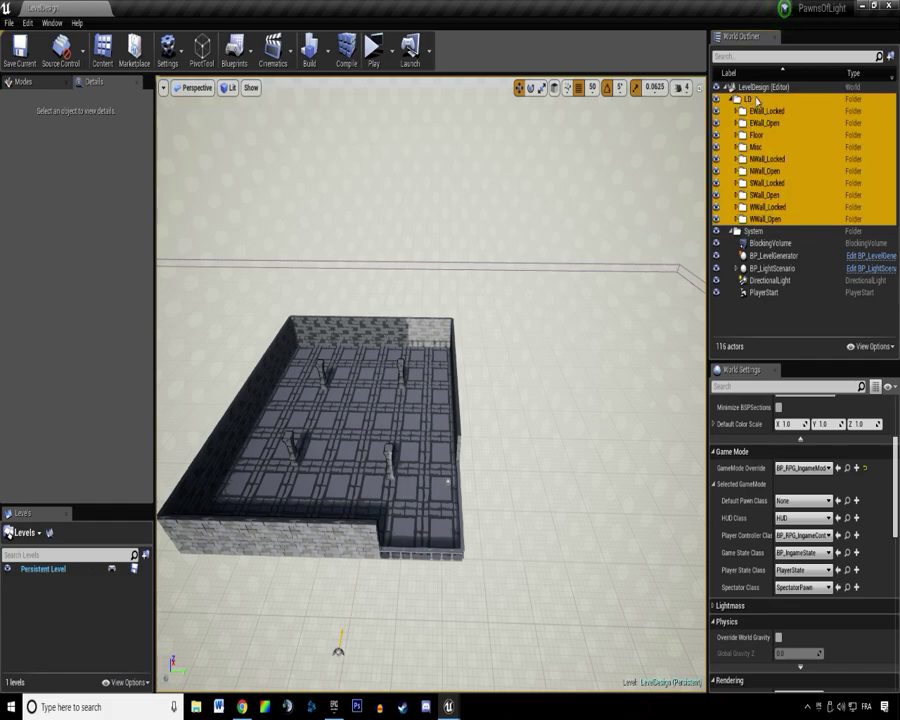
right_click(753, 99)
left_click(743, 90)
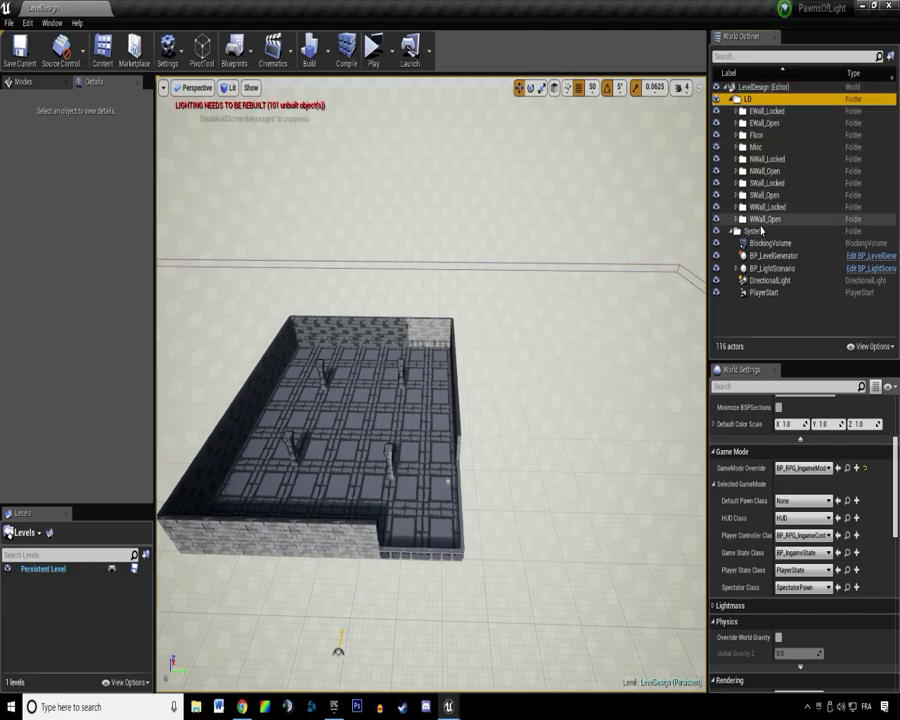
Highlight the LD folder with all its subfolders and select all their immediate children.
left_click(748, 103)
key("f")
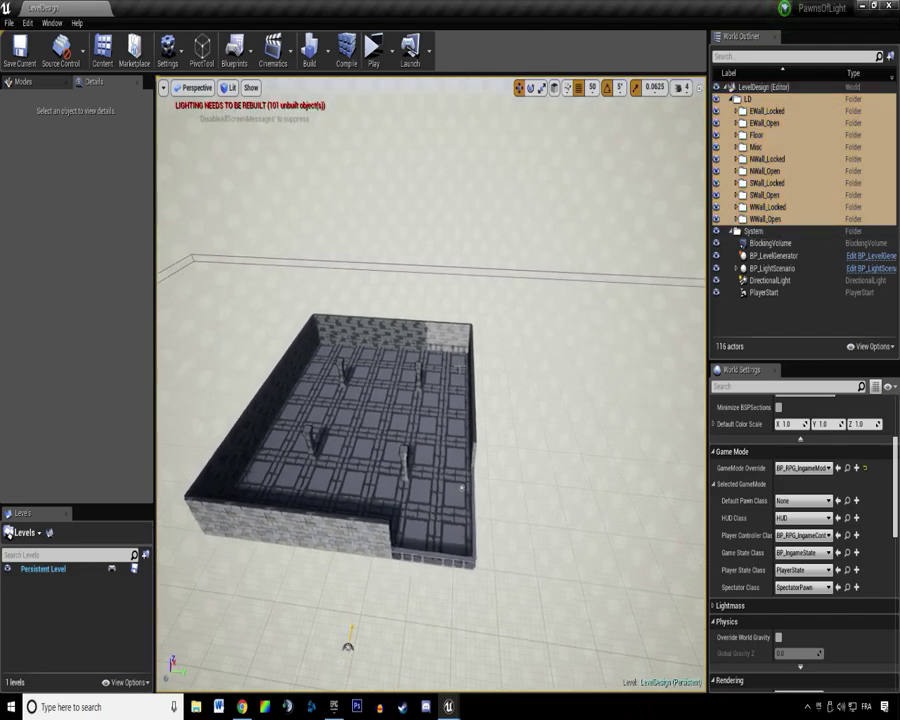
right_click(756, 101)
mouse_move(775, 120)
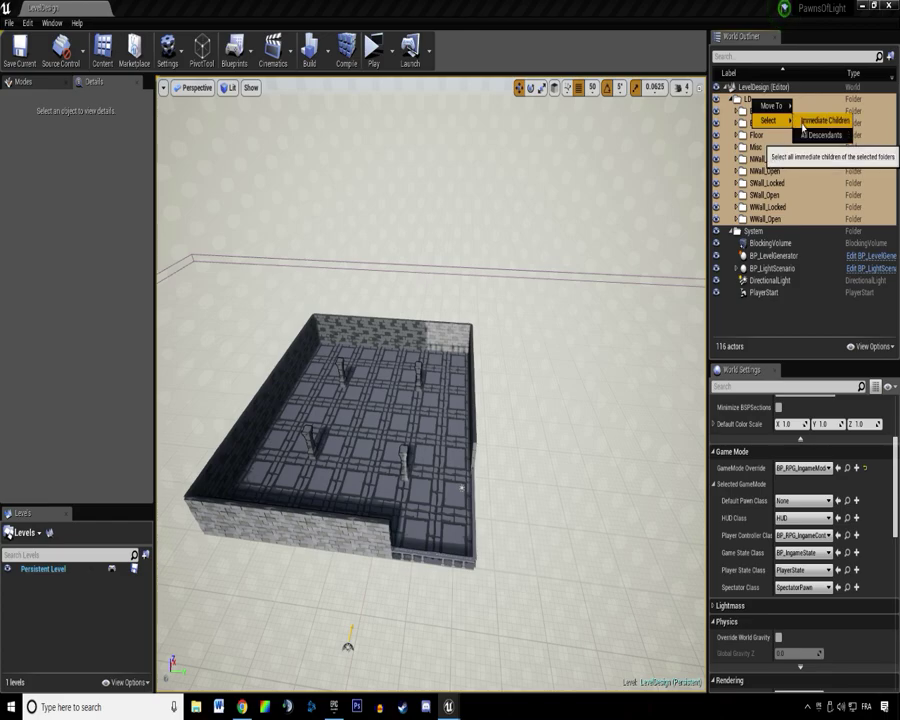
left_click(815, 120)
right_click_drag(484, 300, 479, 245)
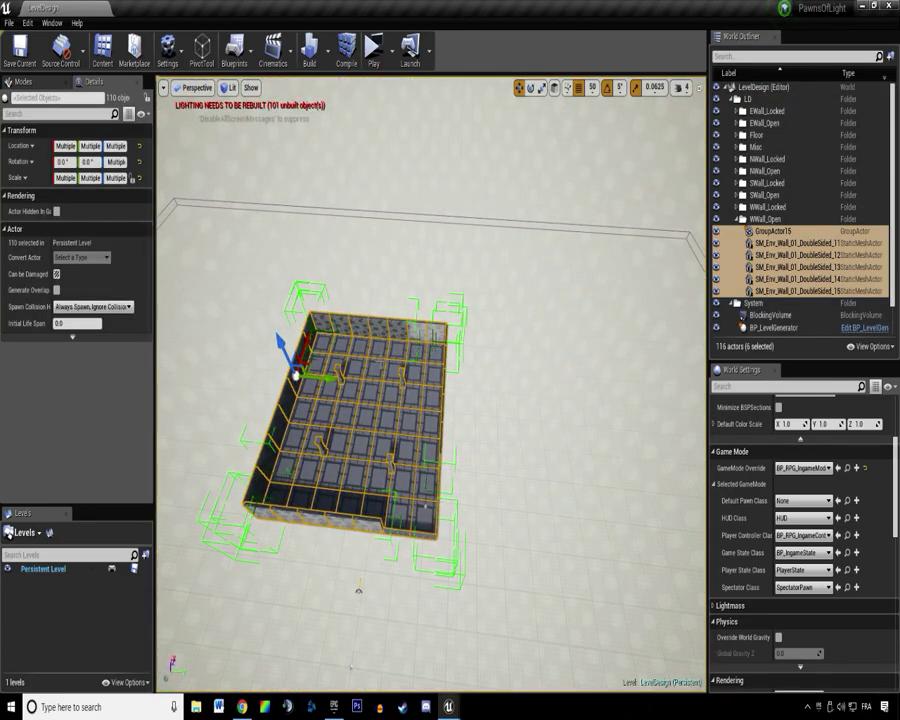
Duplicate the selected room twice, placing the copies beside the original, and save the level.
left_click_drag(331, 378, 506, 329, "alt")
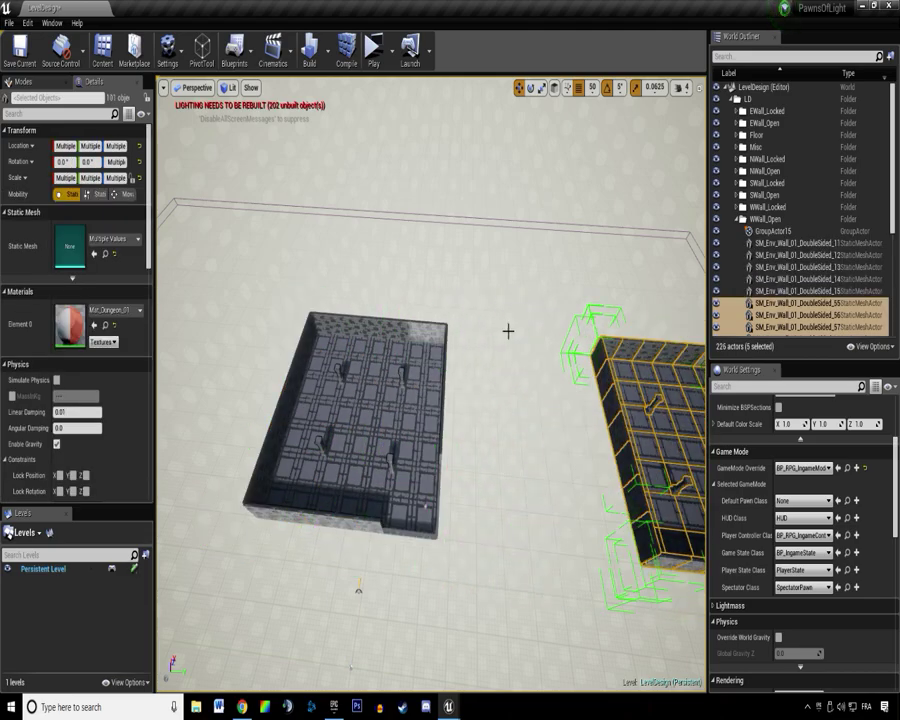
right_click_drag(506, 329, 513, 326)
key("ctrl+s")
right_click_drag(450, 235, 455, 248)
left_click_drag(465, 312, 630, 345, "alt")
left_click(412, 182)
key("ctrl+s")
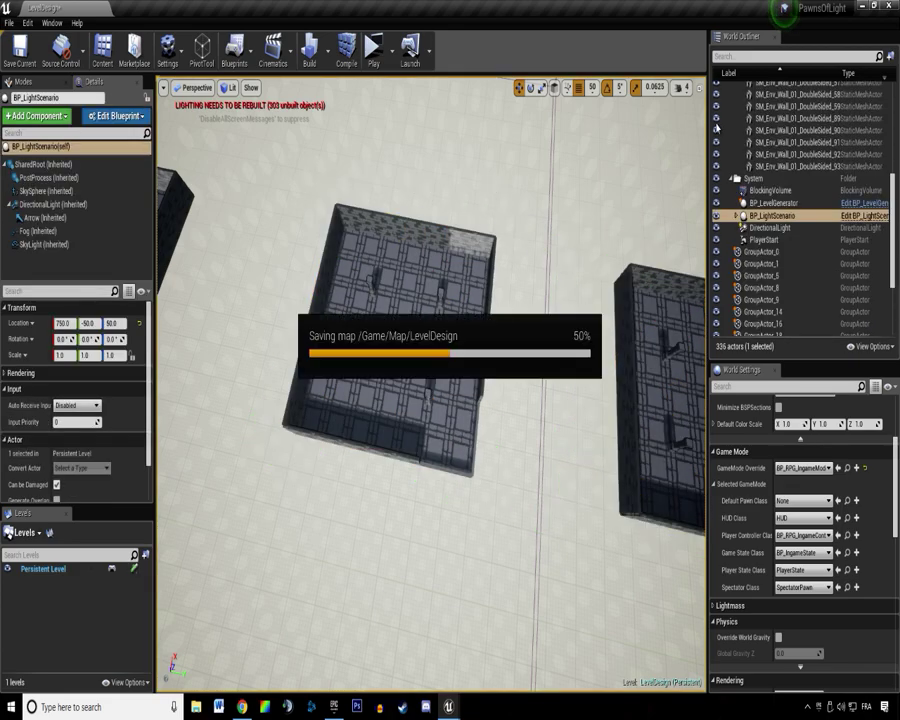
Collapse the outliner hierarchy and inspect the duplicated railings in the EWall_Locked folder.
scroll(713, 93, "up", 5)
left_click(726, 89)
left_click(726, 89)
left_click(731, 100)
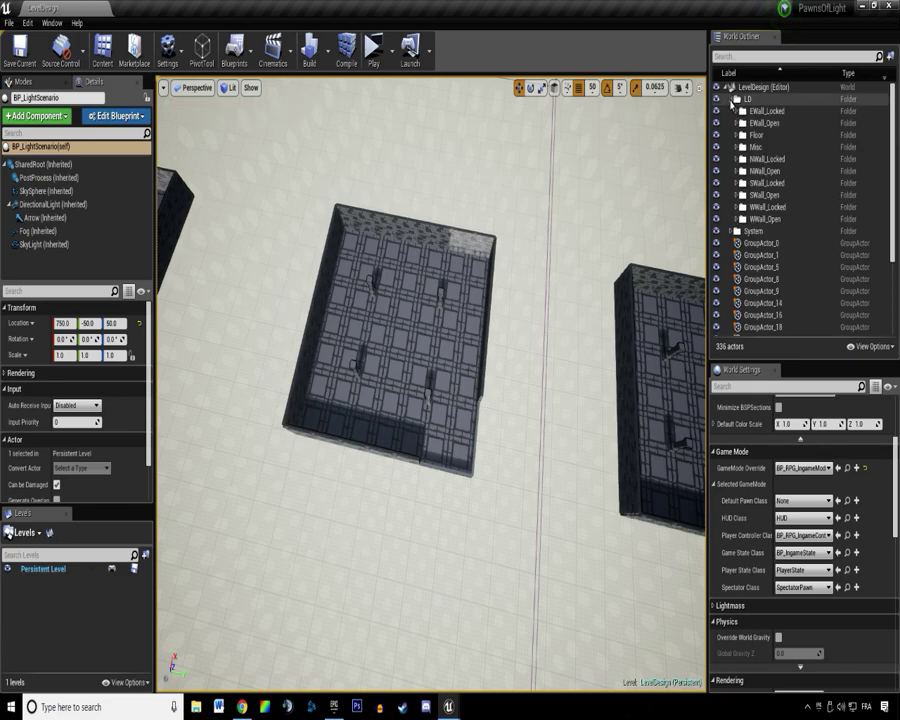
left_click(735, 110)
scroll(840, 187, "down", 5)
left_click(790, 170)
left_click(790, 112)
left_click(788, 253)
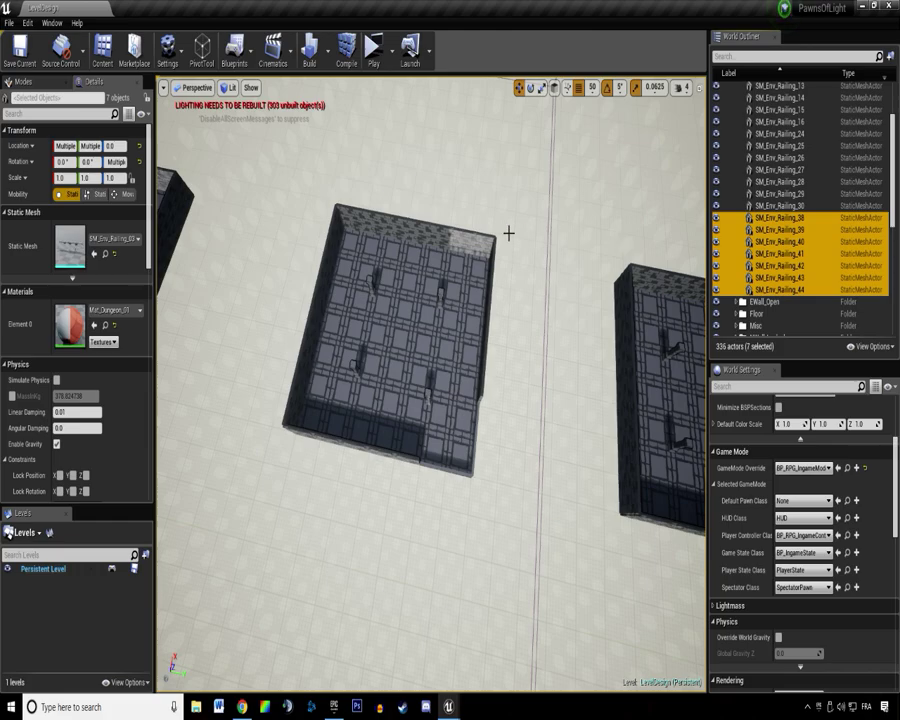
Inspect the group actors outside the folders and check which pieces of the room copies they belong to.
right_click_drag(508, 233, 385, 175)
scroll(845, 200, "up", 5)
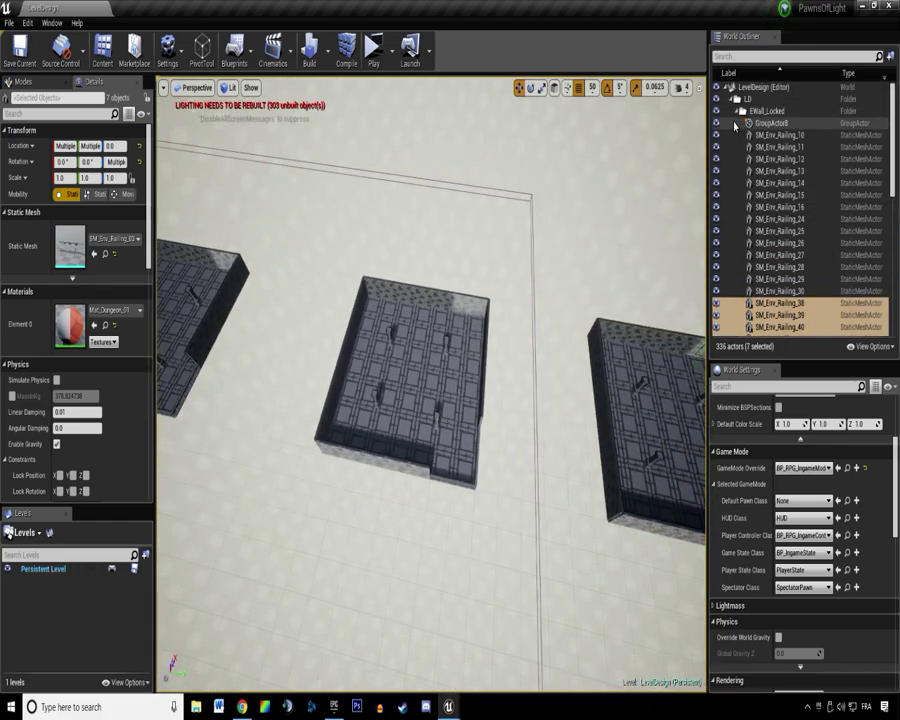
left_click(735, 99)
left_click(760, 122)
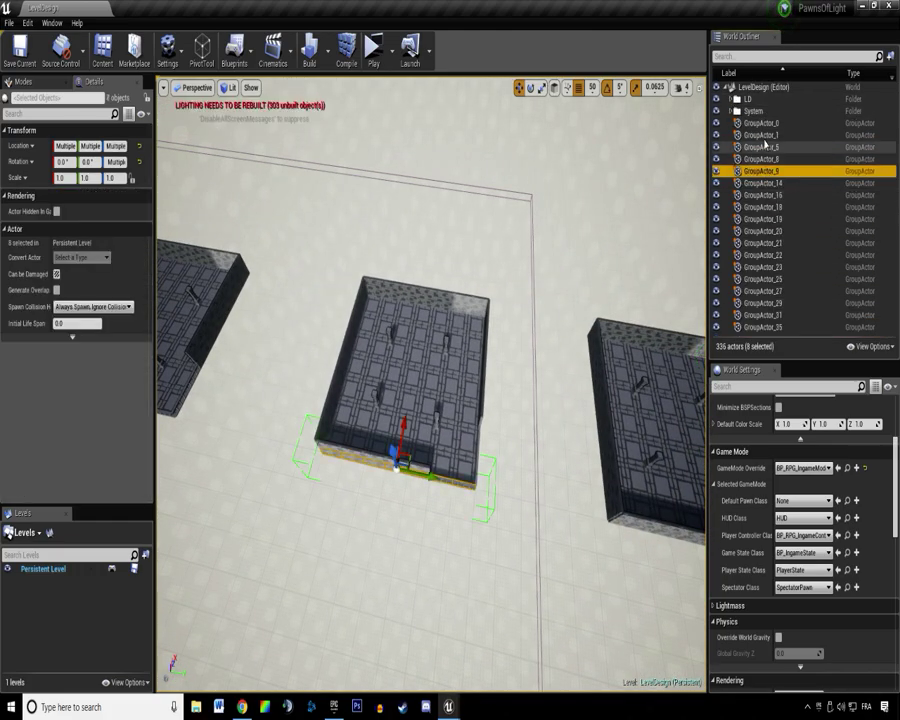
left_click(770, 219, "shift")
left_click(767, 243)
right_click_drag(590, 325, 358, 263)
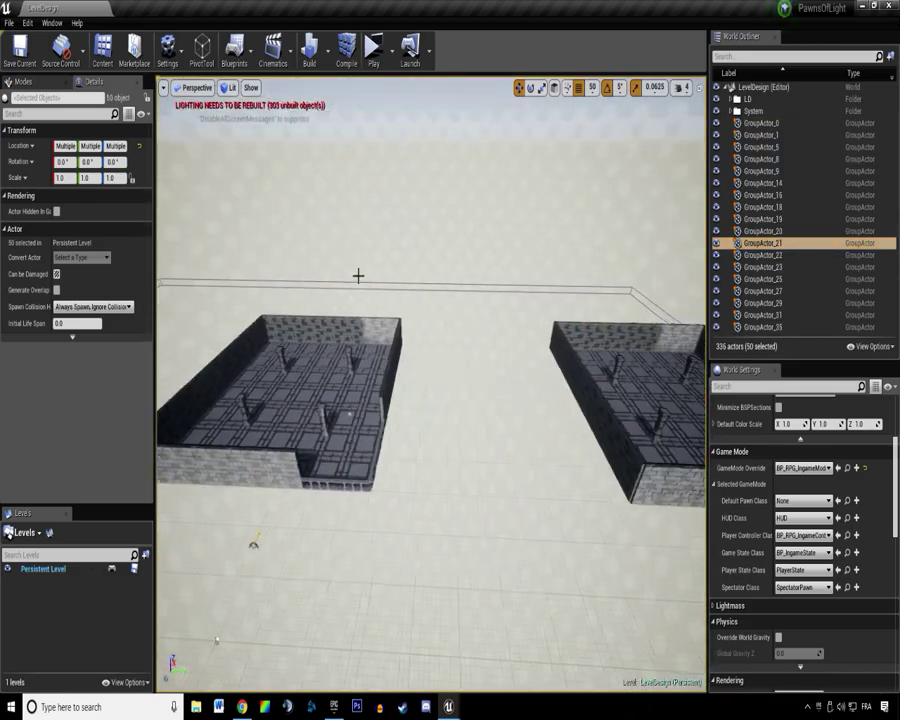
left_click(343, 395)
right_click_drag(360, 391, 500, 345)
left_click(508, 345)
left_click(479, 244)
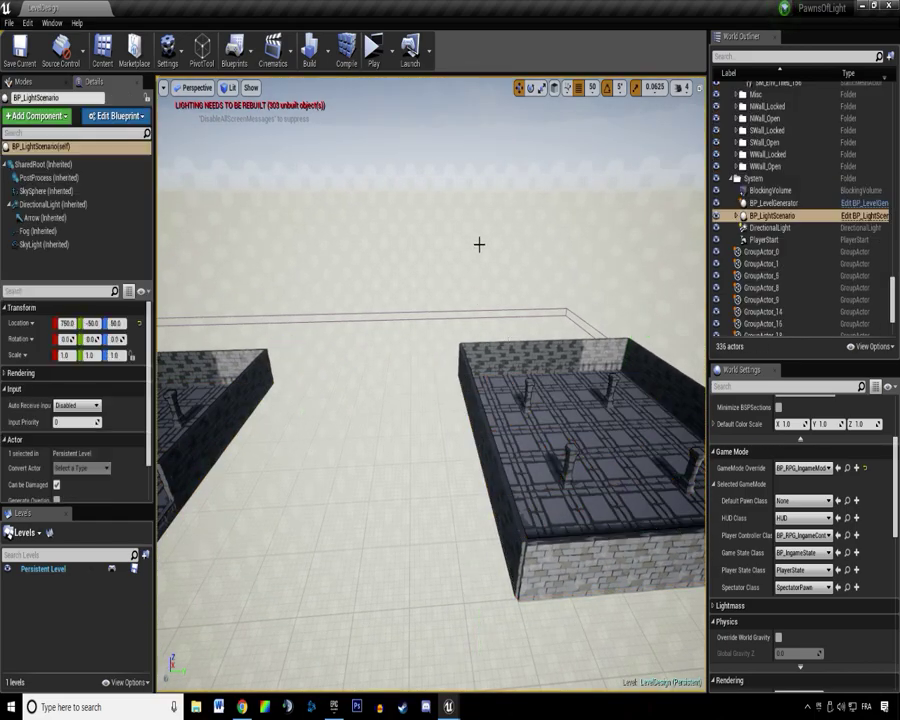
Select the five grouped pieces SM_Env_Wall_01_DoubleSided_50 to 54 of the open north wall in the middle room.
right_click_drag(408, 394, 664, 400)
scroll(759, 211, "up", 7)
scroll(870, 270, "down", 1)
left_click_drag(891, 290, 891, 334)
left_click(422, 384)
right_click_drag(430, 380, 442, 298)
scroll(747, 180, "up", 2)
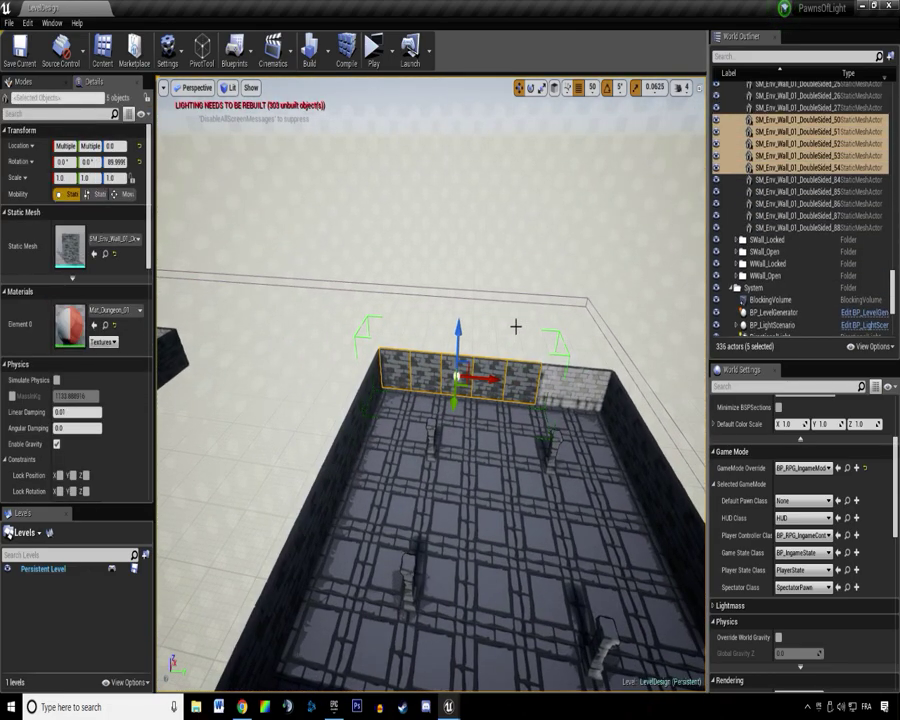
scroll(519, 316, "down", 4)
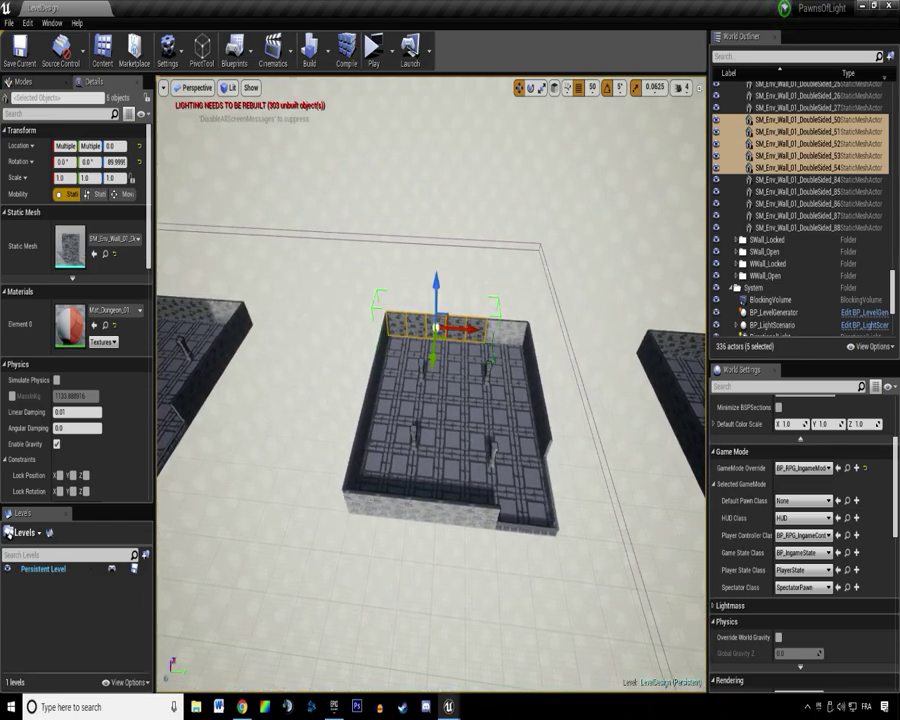
Bring up the Content Browser, collapse its folder tree and open the DiabloDungeonGenerator folder.
left_click_drag(0, 120, 695, 121)
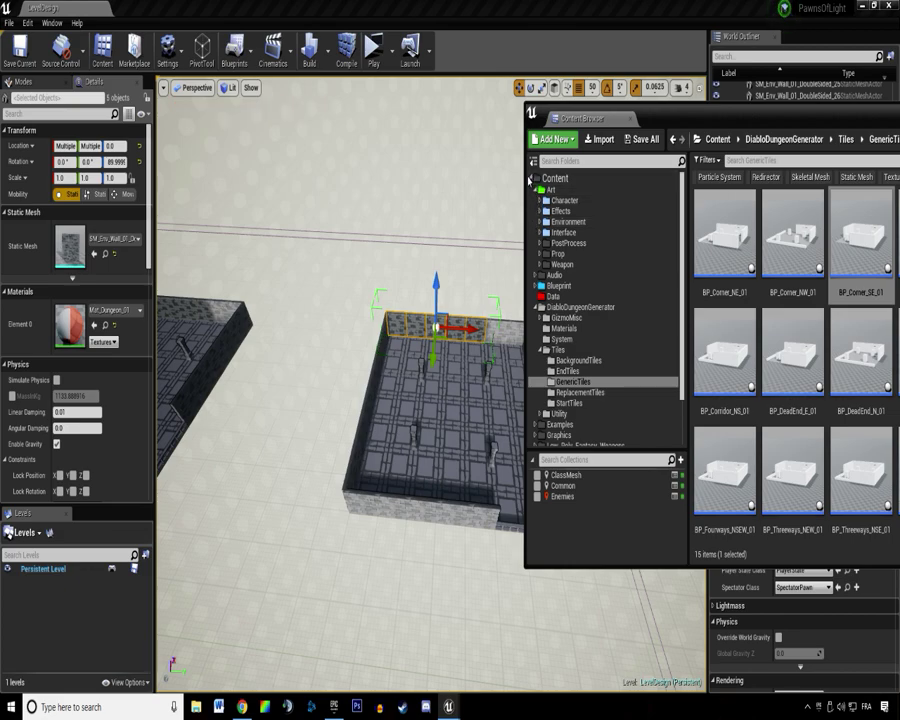
left_click(531, 179, "shift")
left_click(531, 179)
left_click(580, 232)
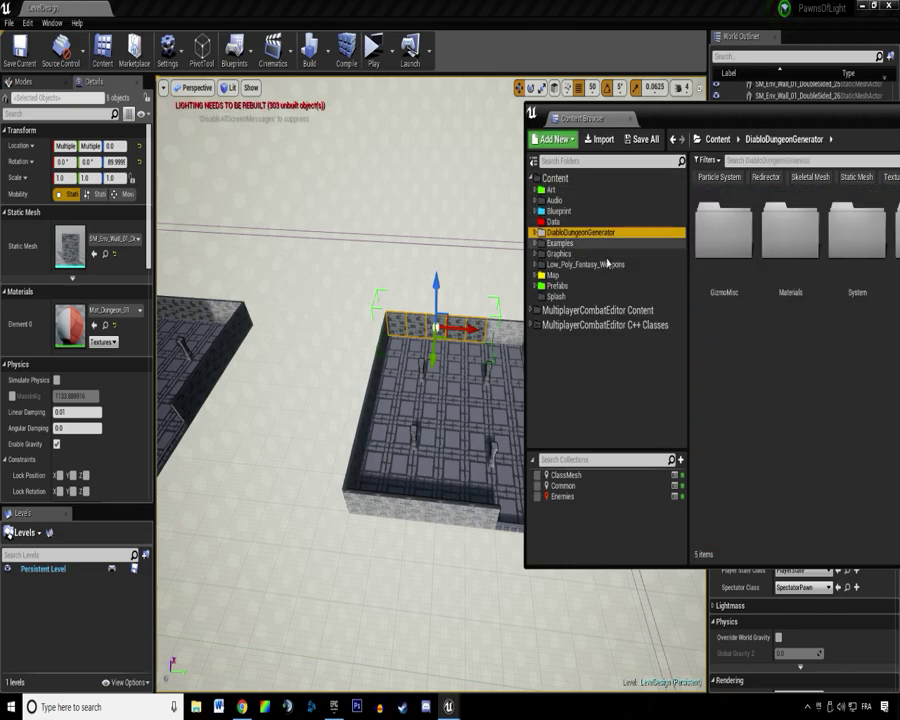
left_click_drag(698, 119, 575, 106)
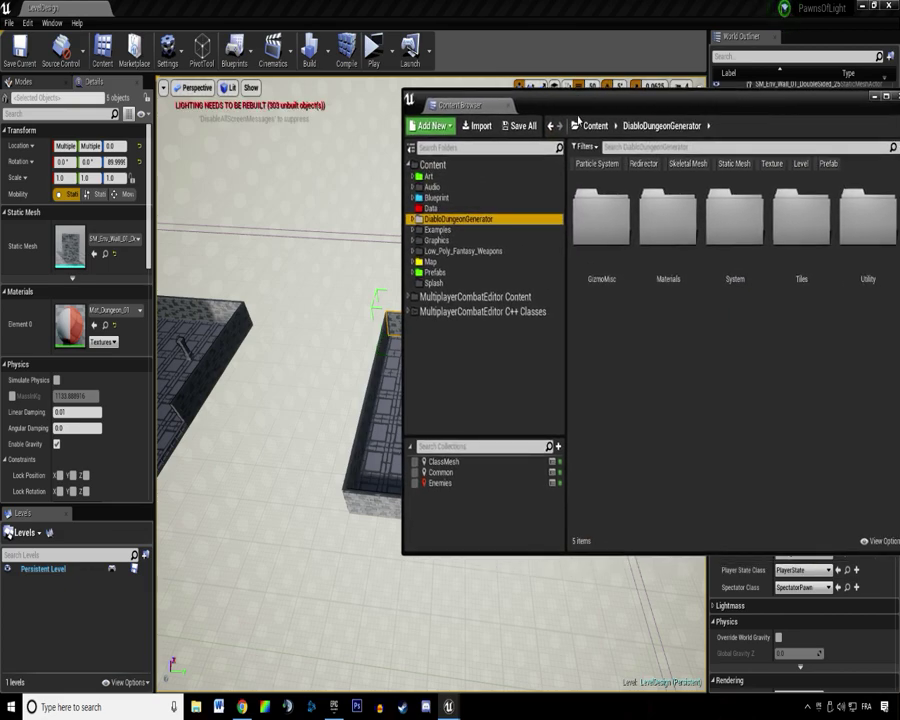
Create a ChildActors folder inside DiabloDungeonGenerator, open it and move the Content Browser away from the level view.
right_click(630, 326)
left_click(662, 233)
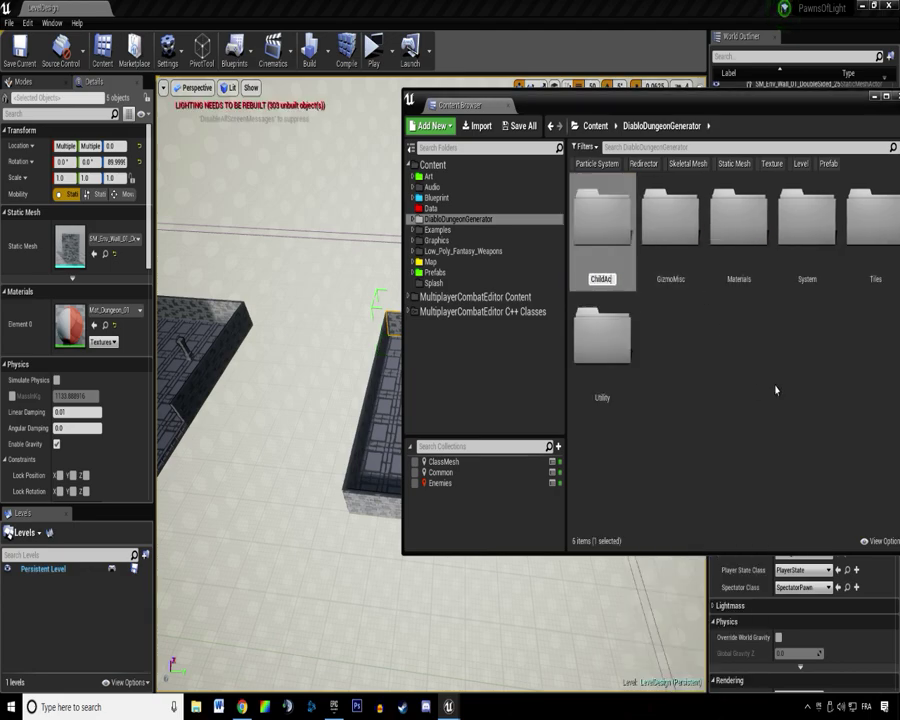
key("Return")
double_click(602, 220)
left_click_drag(609, 107, 799, 131)
left_click_drag(744, 131, 899, 150)
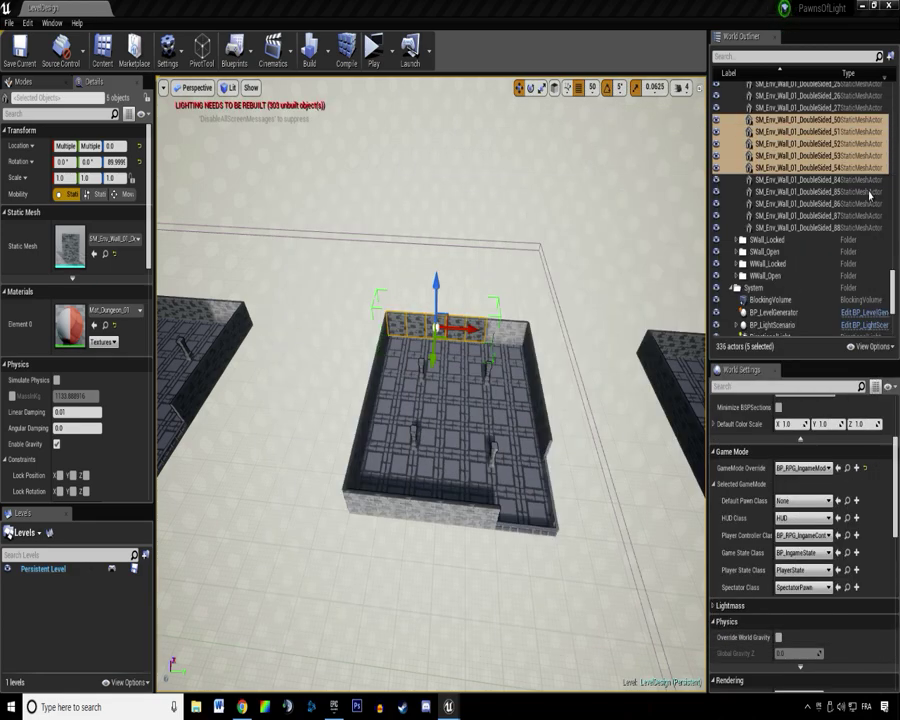
Convert the five selected north wall pieces into a Blueprint class named BP_SmallWall in the DiabloDungeonGenerator/ChildActors folder.
right_click_drag(600, 350, 572, 300)
scroll(430, 390, "up", 5)
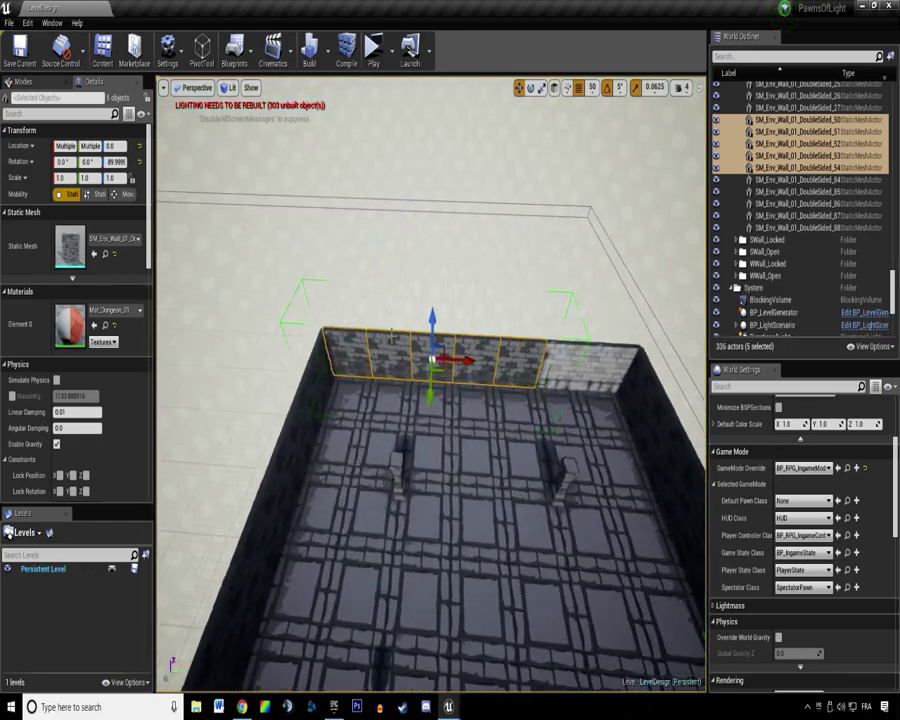
scroll(418, 327, "down", 2)
right_click_drag(418, 327, 400, 318)
scroll(380, 315, "down", 5)
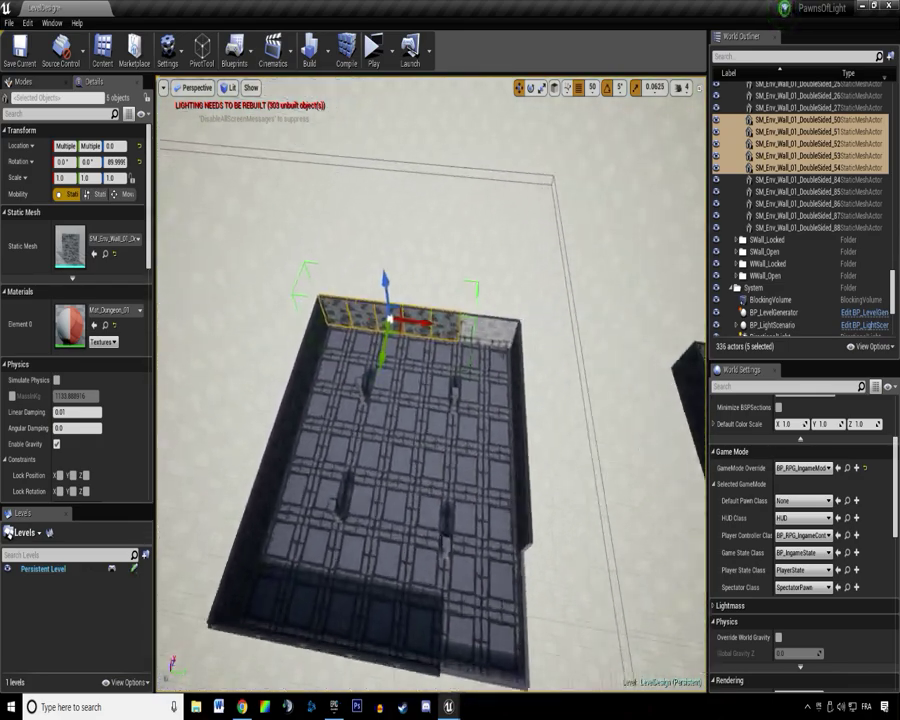
scroll(334, 296, "up", 6)
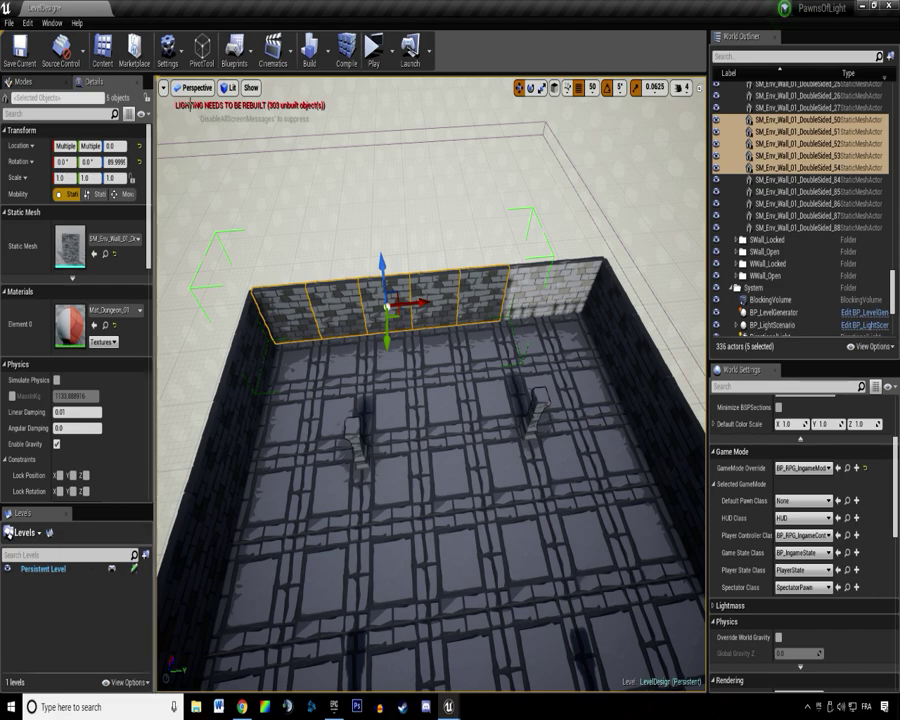
left_click(240, 62)
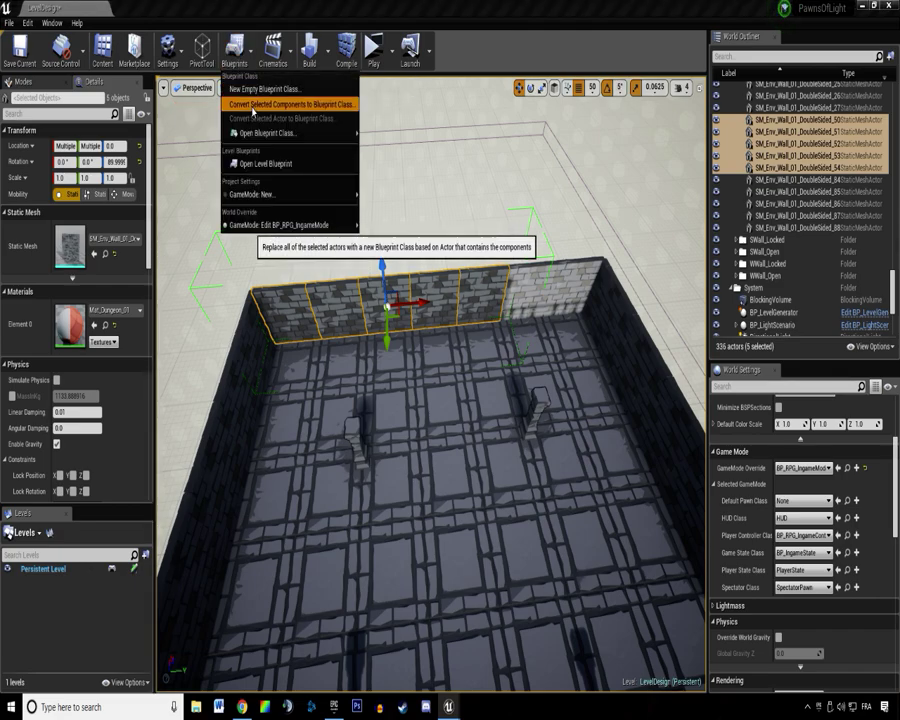
left_click(253, 104)
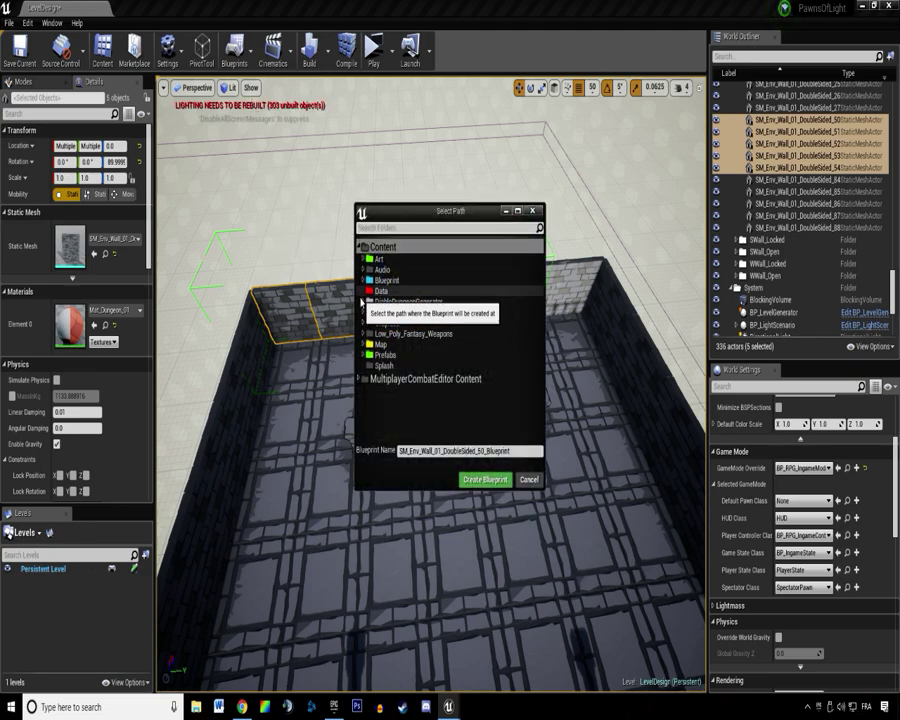
double_click(402, 301)
left_click(405, 313)
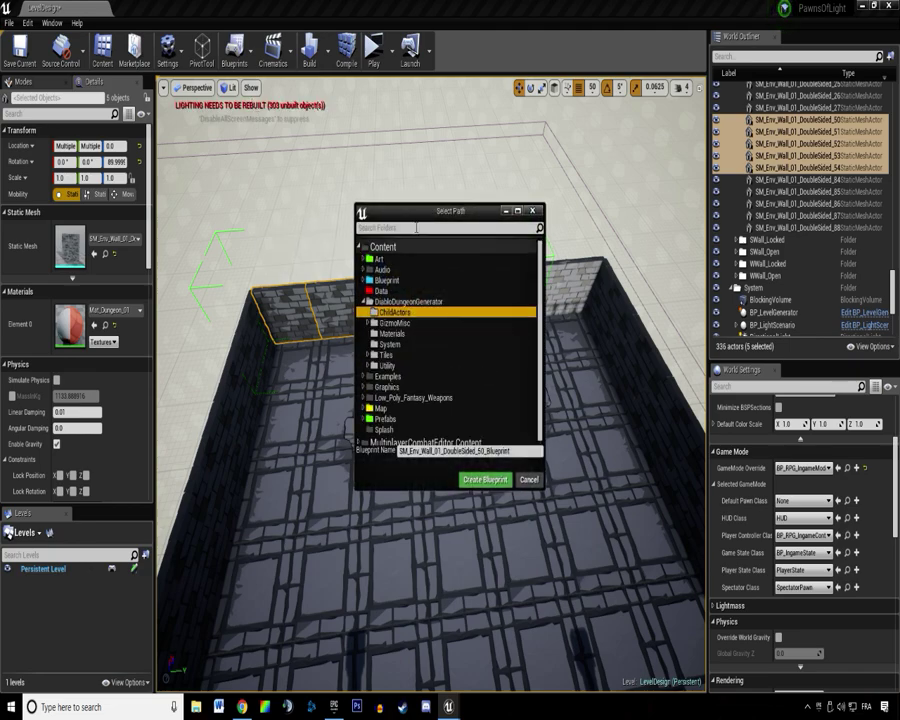
left_click_drag(450, 211, 598, 167)
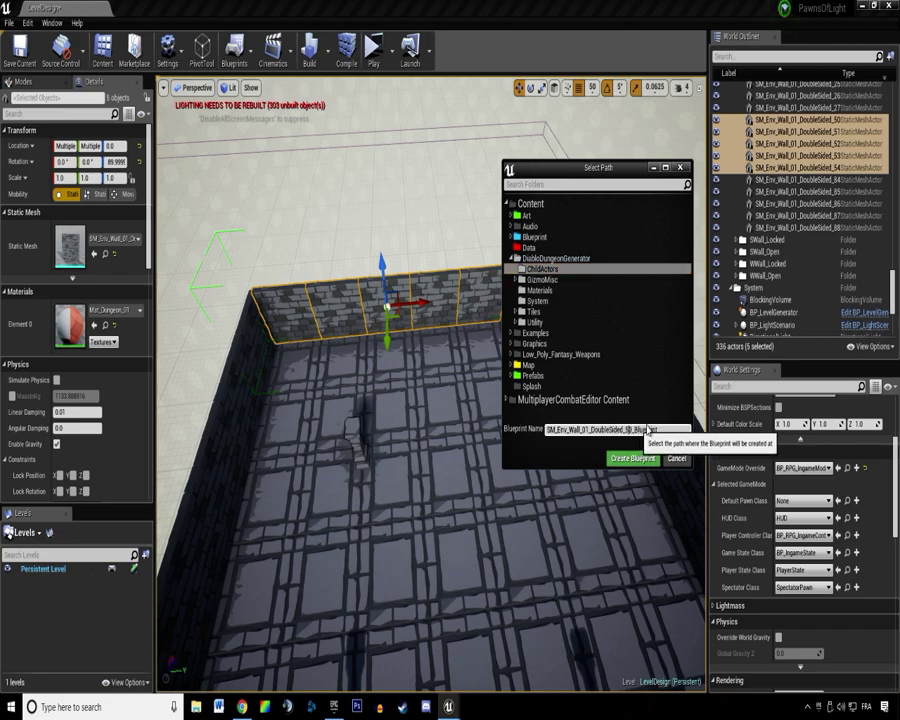
left_click(612, 429)
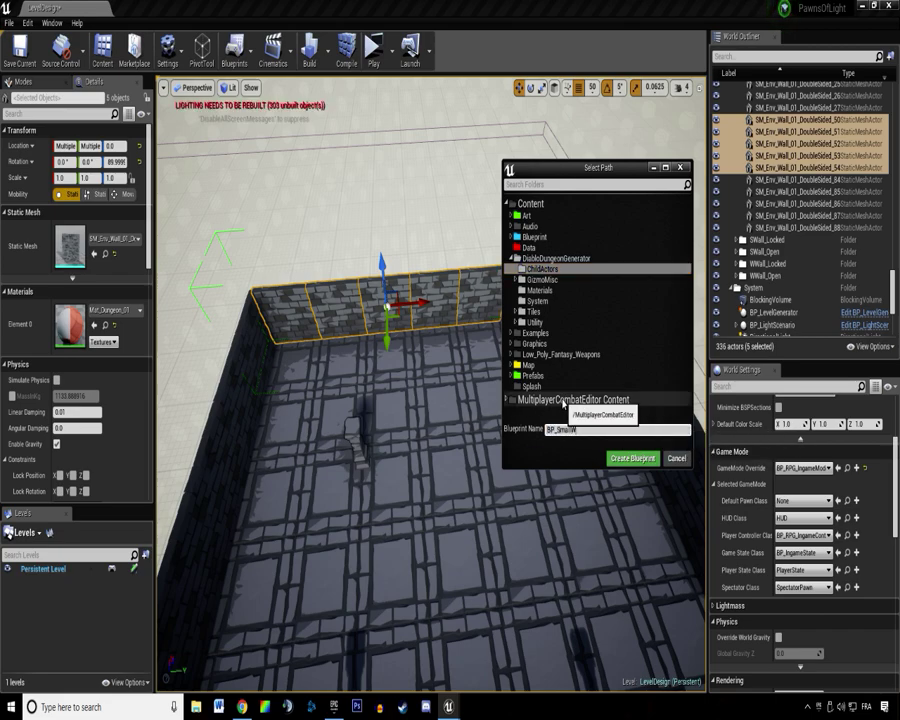
left_click(633, 458)
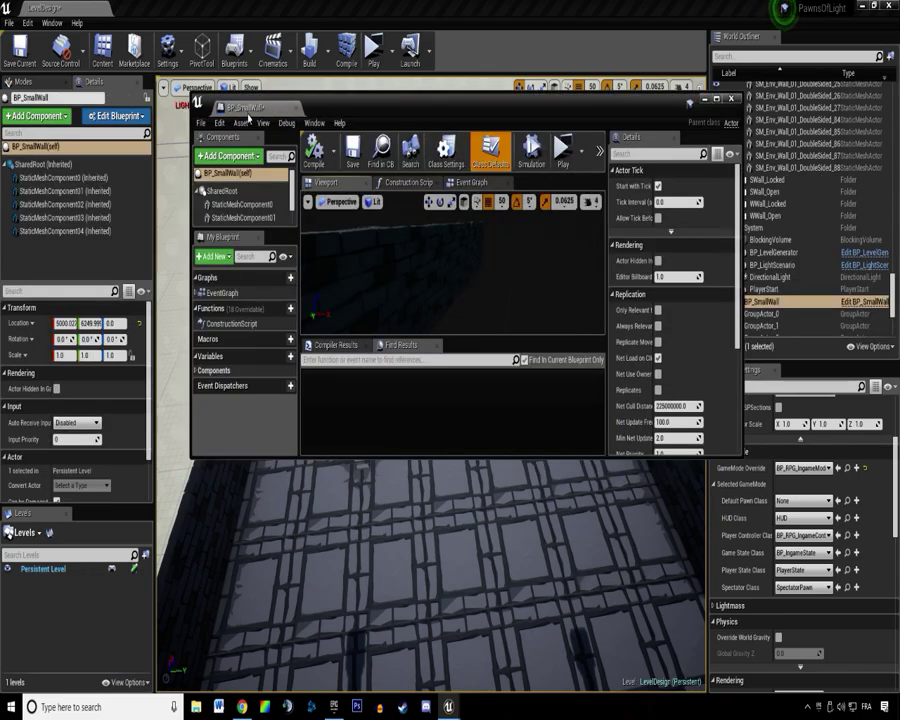
Dock the BP_SmallWall editor alongside the level and hide the BP_SmallWall actor in the level.
left_click_drag(251, 108, 150, 9)
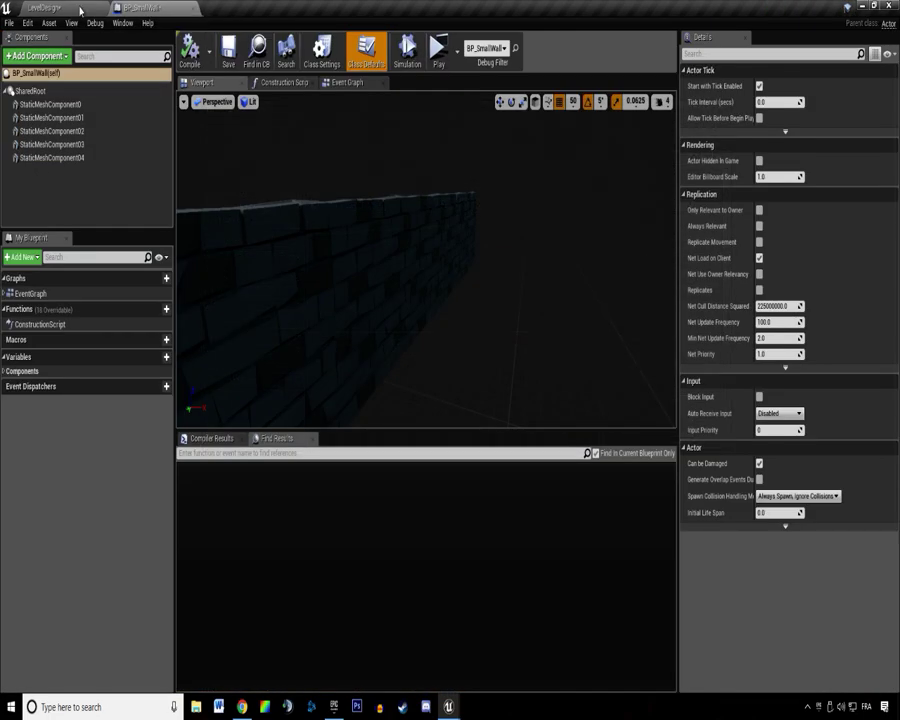
left_click(78, 9)
mouse_move(298, 196)
right_mouse_down()
mouse_move(310, 198)
mouse_move(300, 196)
right_mouse_up()
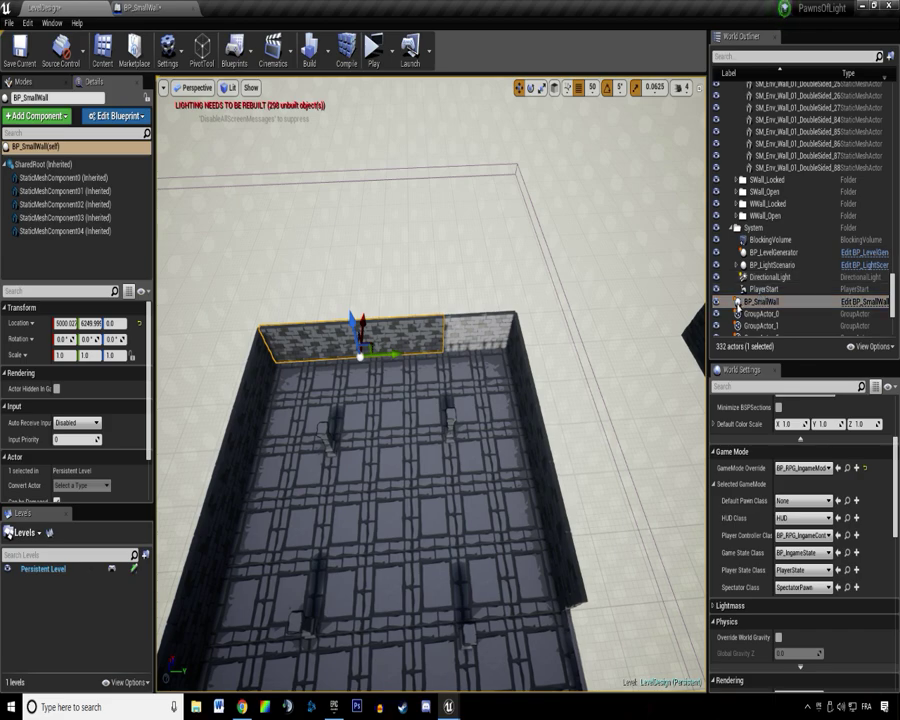
left_click(716, 303)
Convert the seven-piece locked north wall into a Blueprint class named BP_LongWall in the ChildActors folder.
left_click(448, 352)
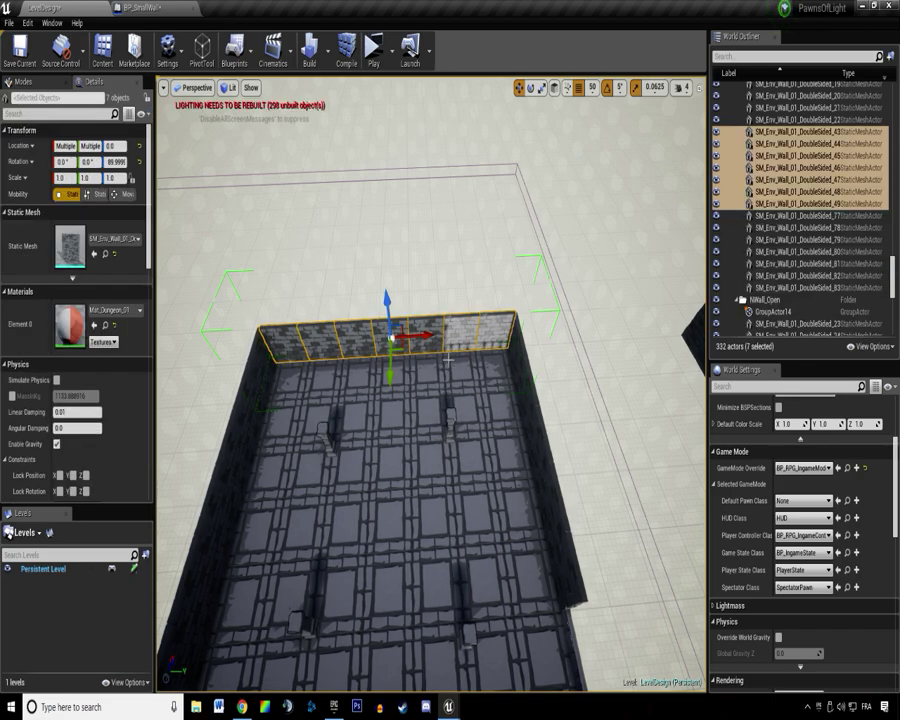
left_click(243, 69)
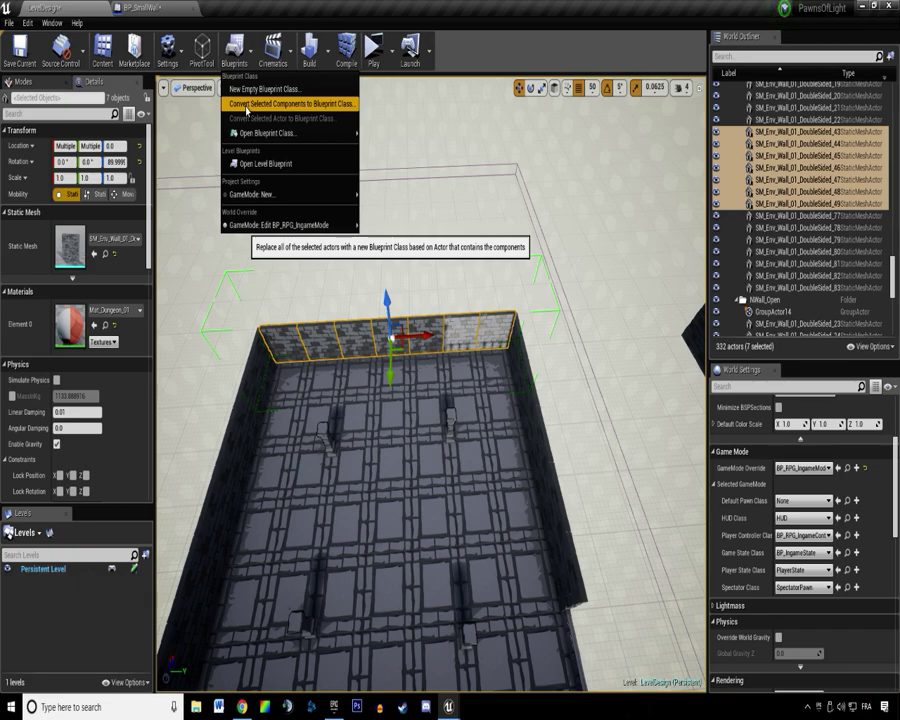
left_click(246, 104)
left_click(363, 302)
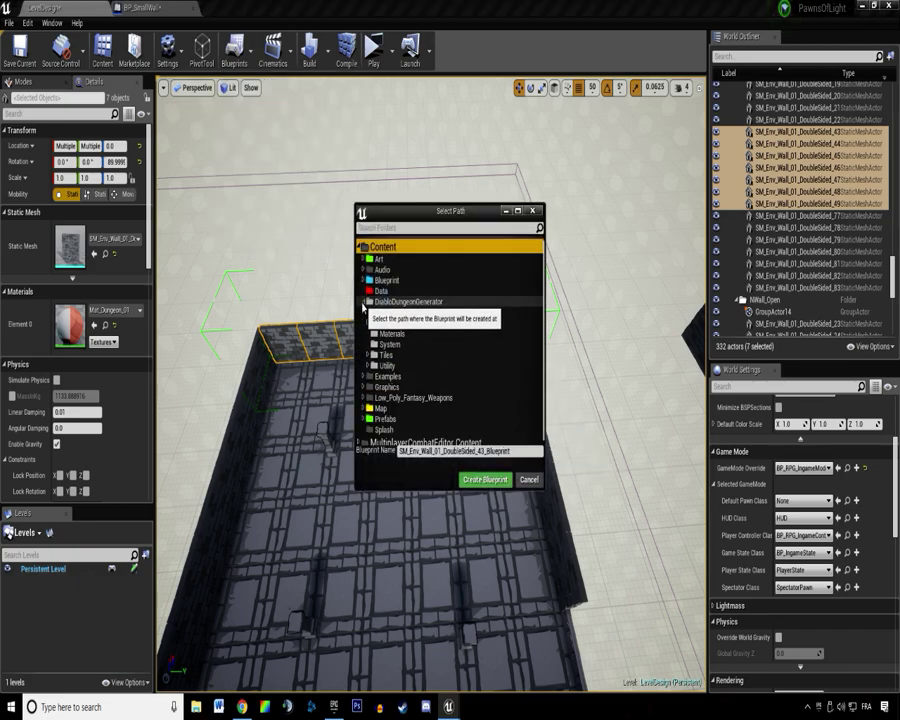
left_click(384, 313)
left_click(478, 451)
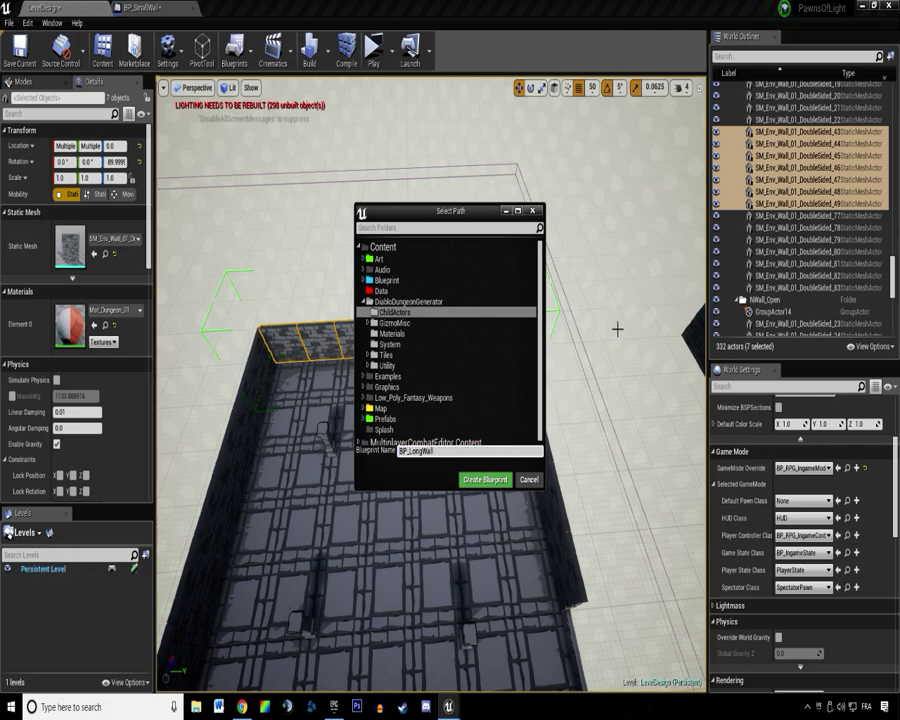
left_click(486, 479)
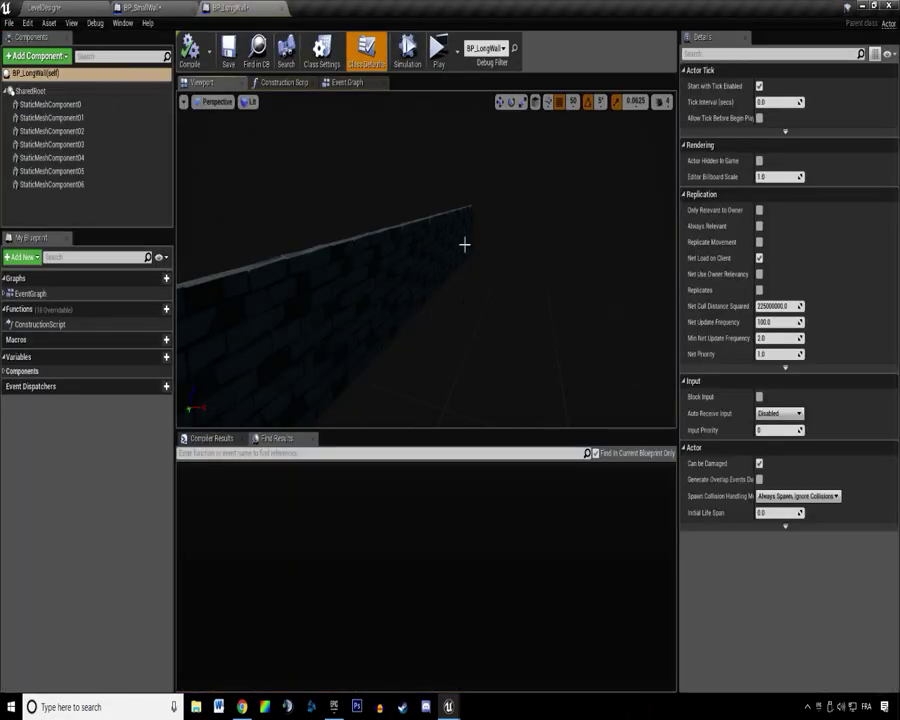
Return to the level and hide the open south and open east walls of the same room.
left_click(68, 7)
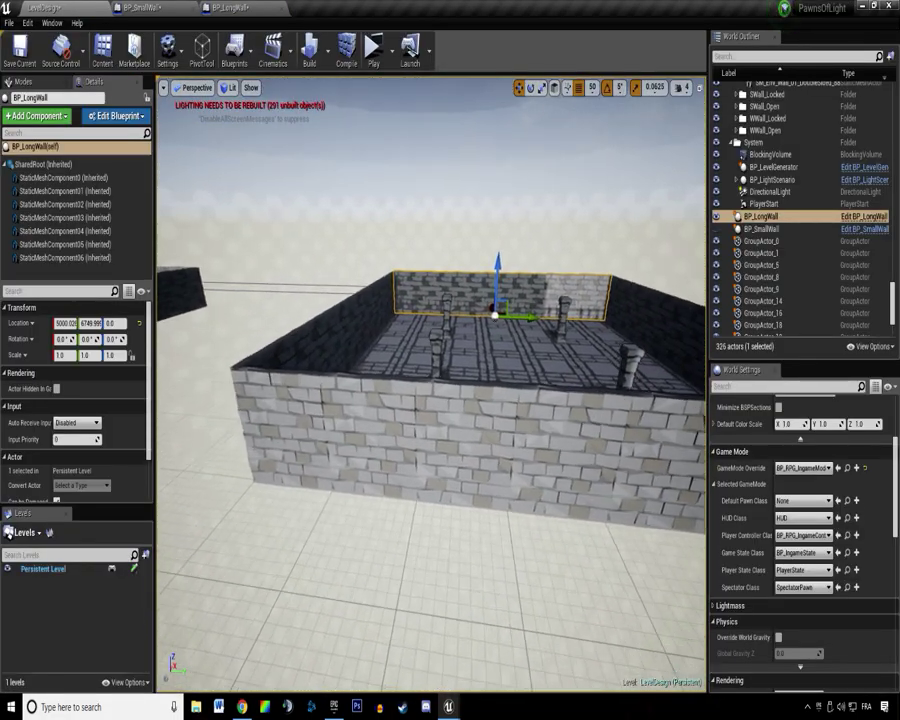
left_click(505, 467)
left_click(717, 241)
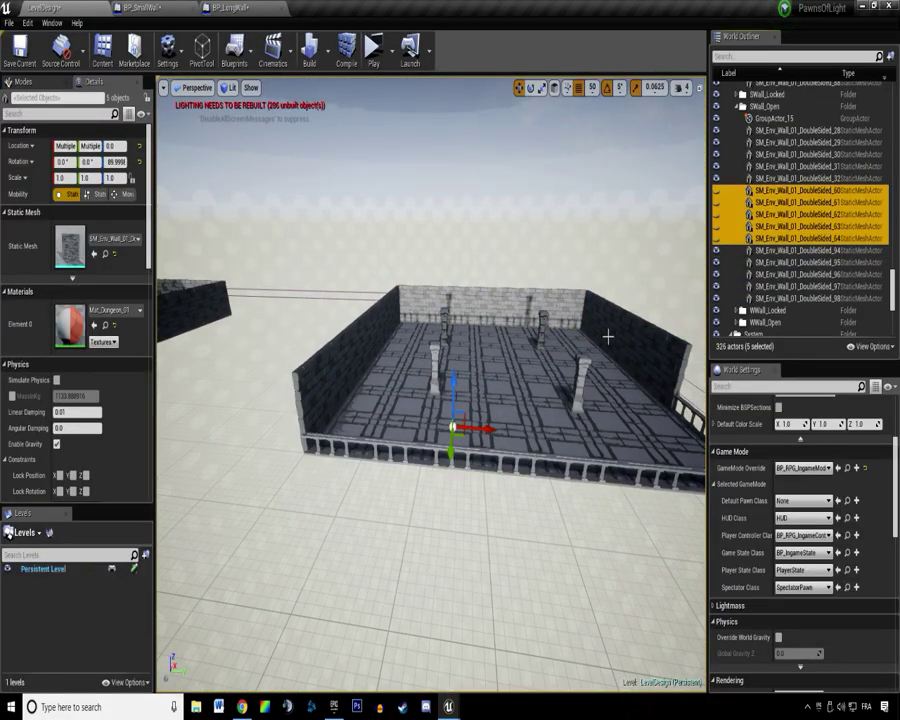
left_click(603, 333)
left_click(717, 178)
Hide the closed east wall and convert the seven railing pieces along that side into a Blueprint class named BP_Railings in the ChildActors folder.
left_click(642, 358)
right_click_drag(642, 358, 590, 375)
left_click(468, 375)
right_click_drag(480, 350, 570, 400)
left_click(241, 55)
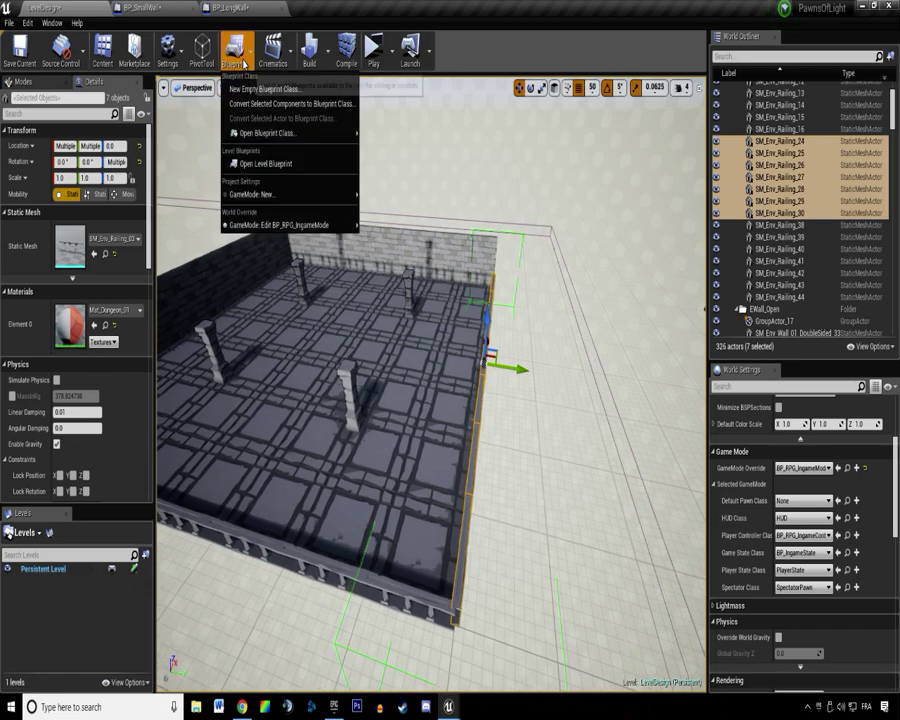
left_click(280, 103)
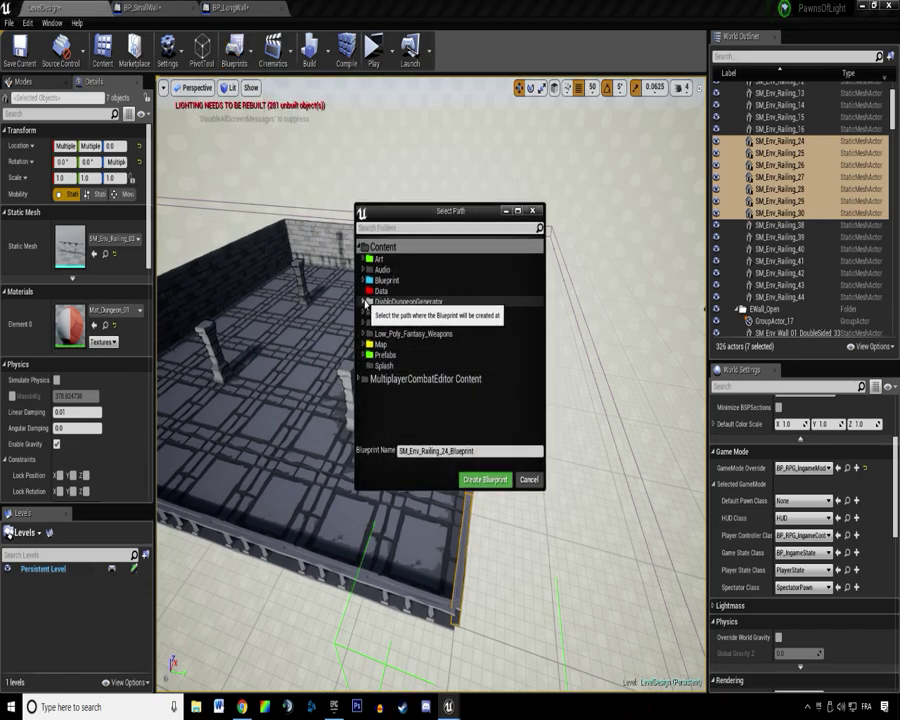
left_click(365, 301)
left_click(400, 312)
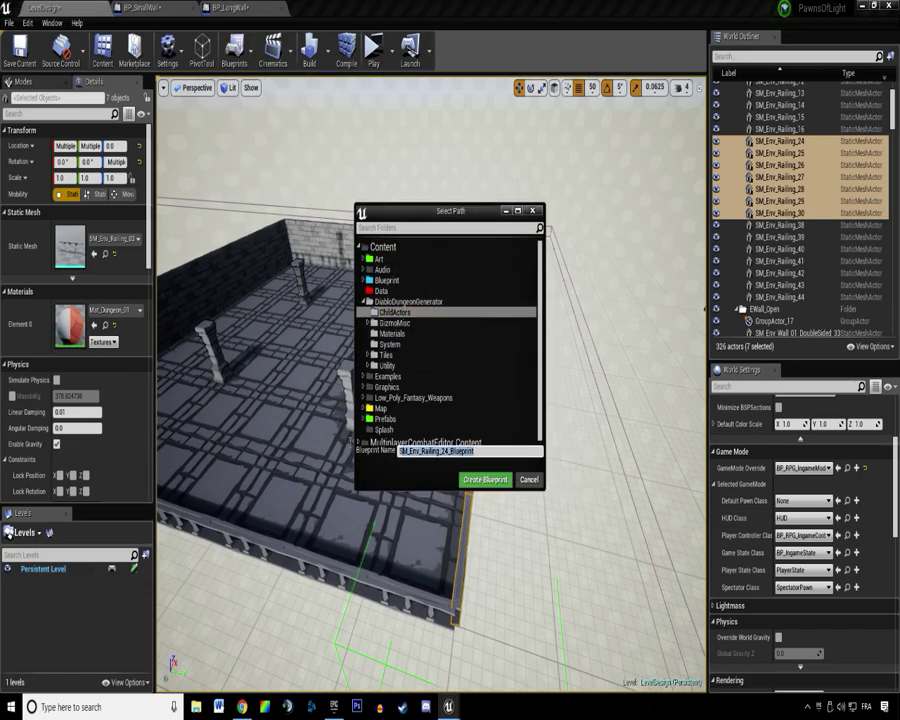
type("BP_Railings")
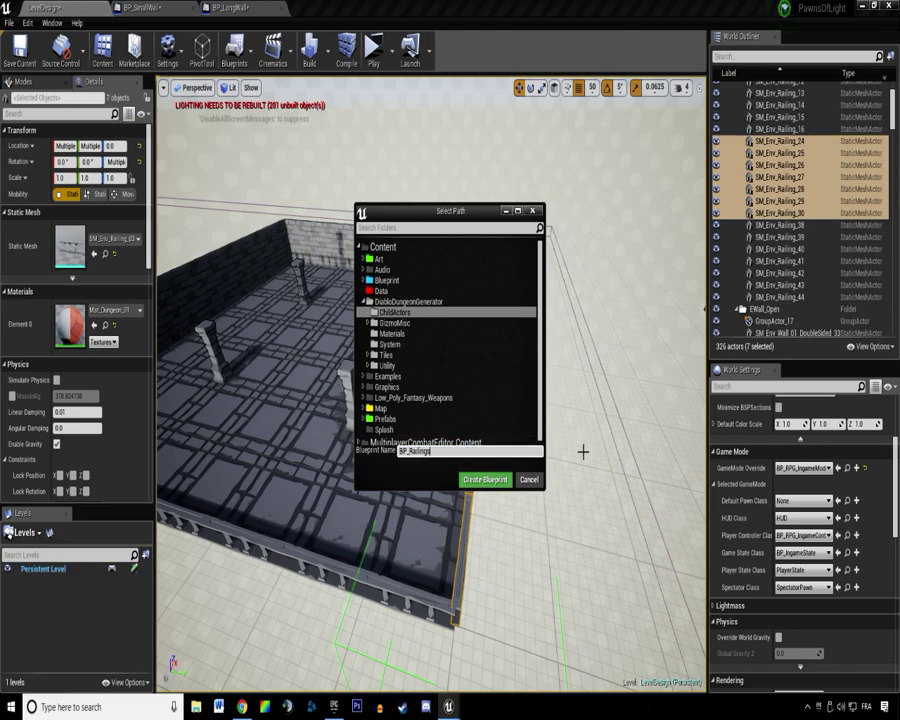
left_click(484, 479)
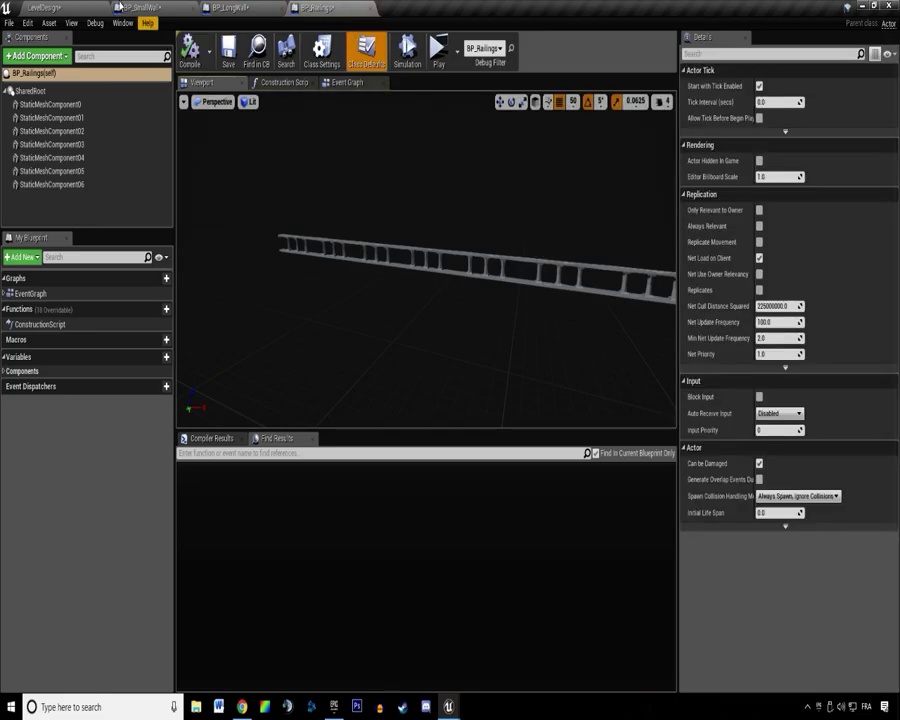
Save the level and Blueprints, and convert the room's 49 floor tiles into a Blueprint class named BP_Floor in the ChildActors folder.
left_click(68, 9)
key("ctrl+s")
right_click_drag(349, 197, 360, 270)
left_click(421, 288)
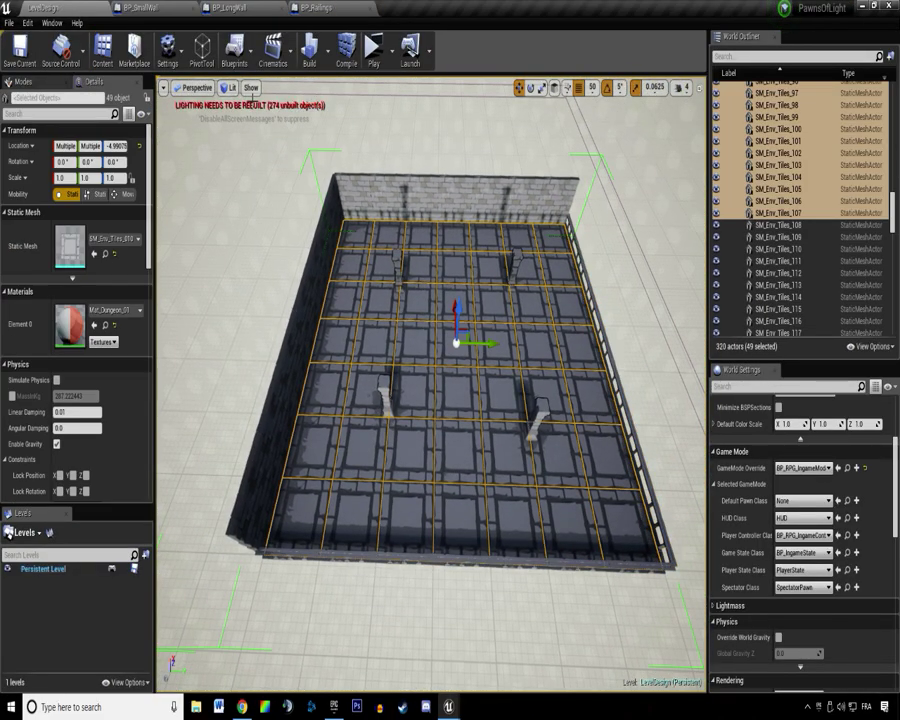
left_click(235, 50)
left_click(285, 102)
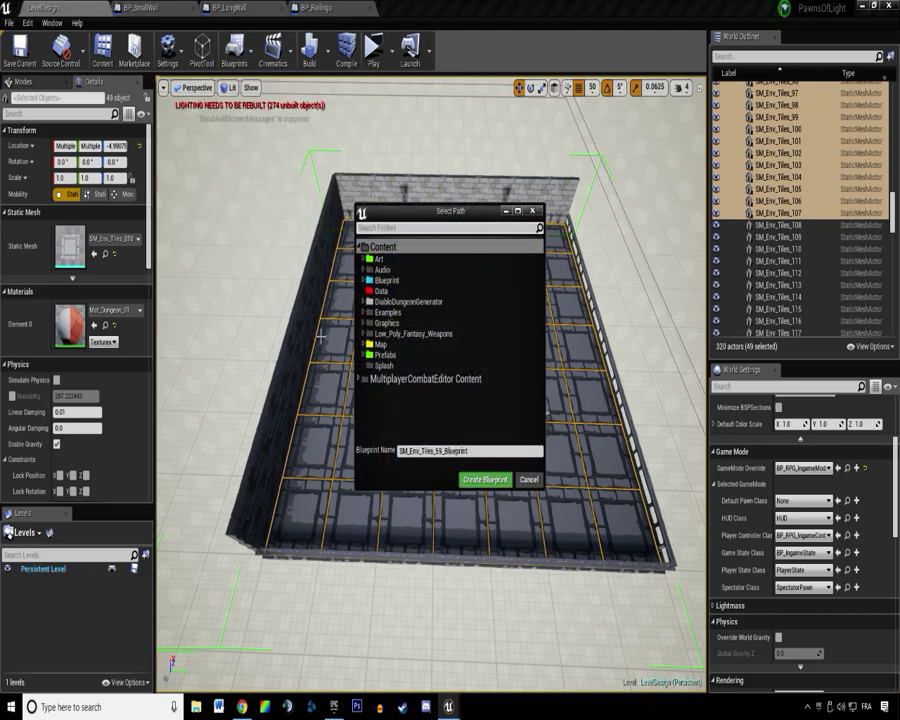
left_click(363, 302)
left_click(396, 314)
left_click(465, 451)
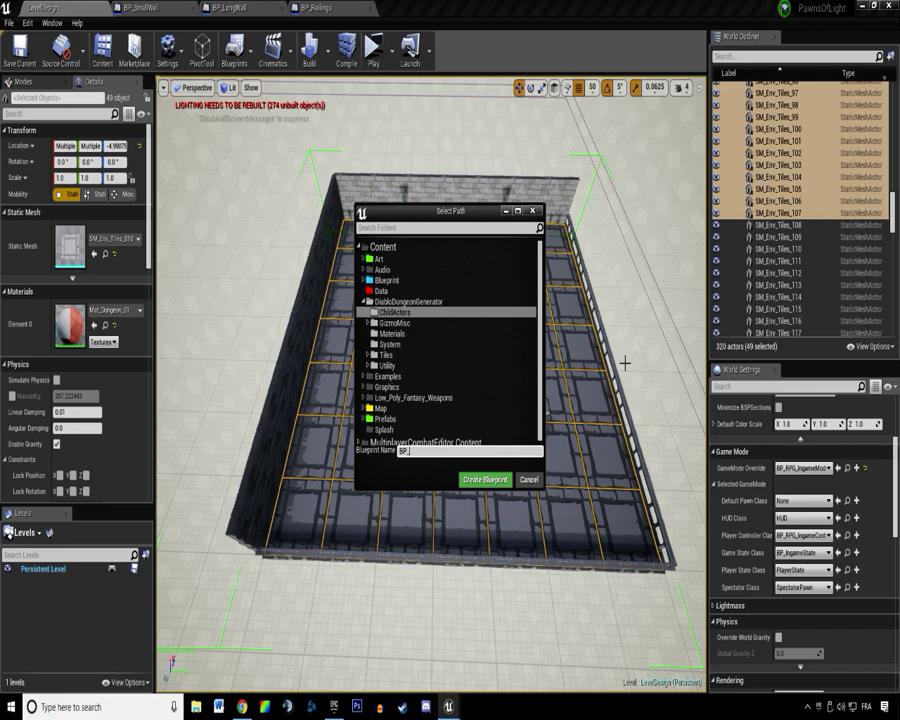
type("BP_Floor")
left_click(485, 479)
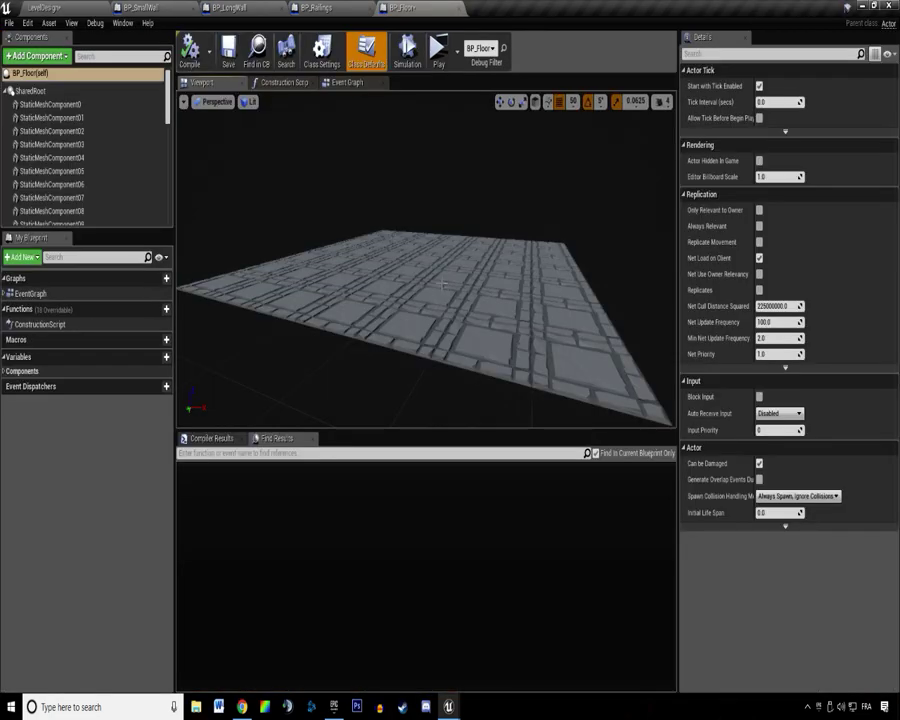
Save the new BP_Floor Blueprint and return to the level.
right_click_drag(291, 145, 432, 295)
key("s")
left_click(147, 6)
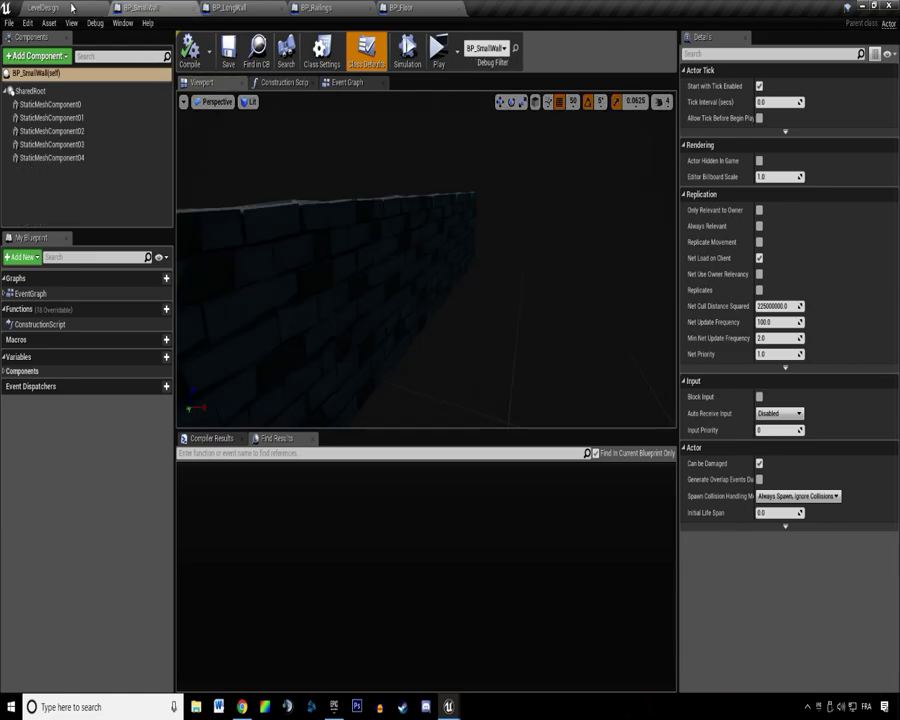
left_click(48, 7)
Open the BP_GenericTile Blueprint from the DiabloDungeonGenerator/Tiles folder.
left_click(102, 45)
left_click(155, 192)
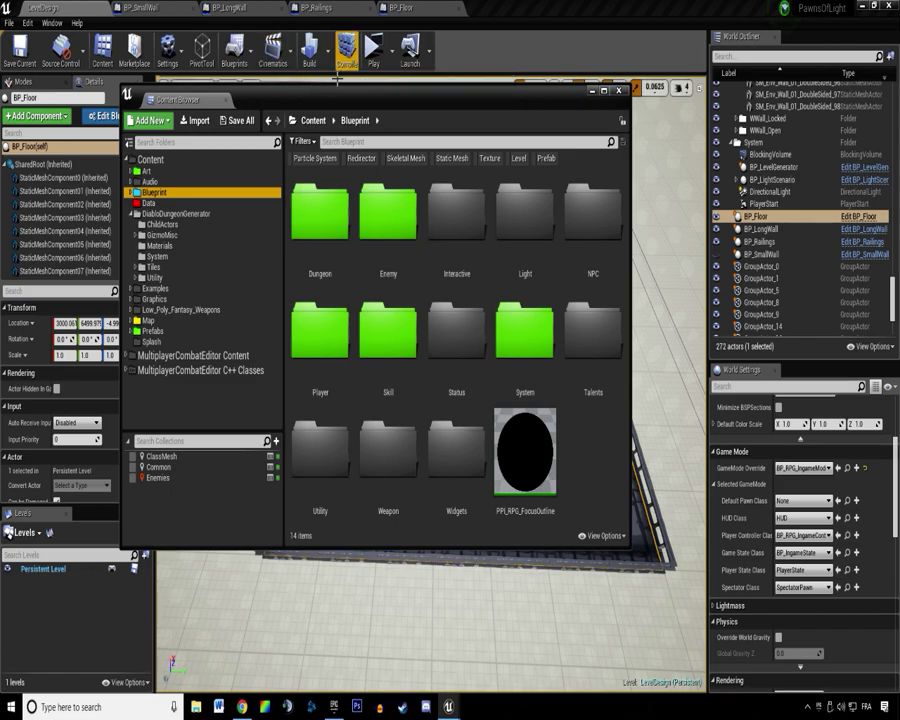
left_click_drag(272, 97, 416, 90)
left_click(276, 208)
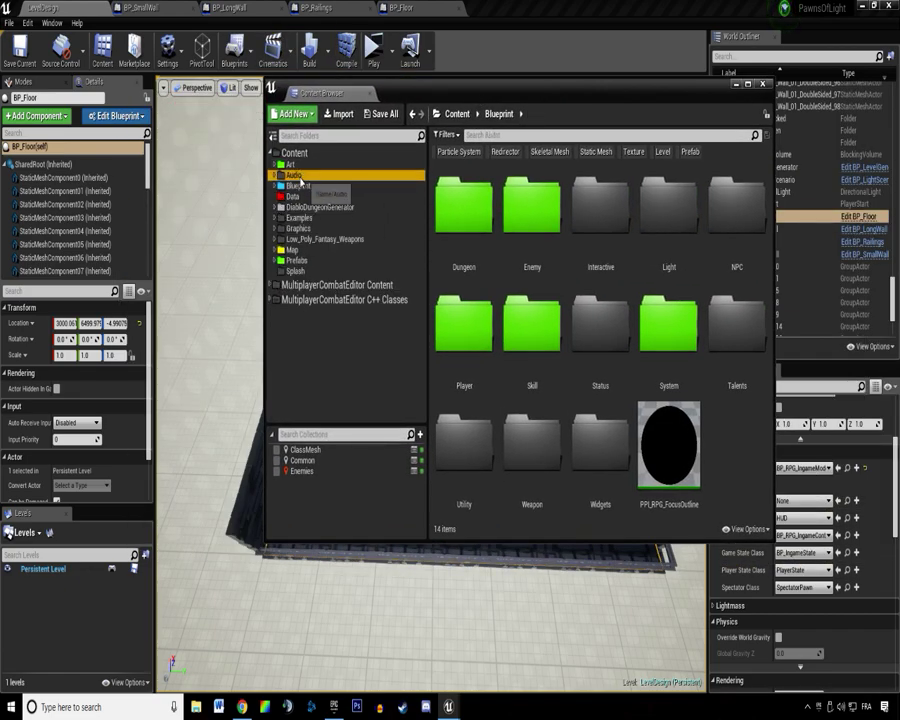
left_click(350, 208)
double_click(669, 210)
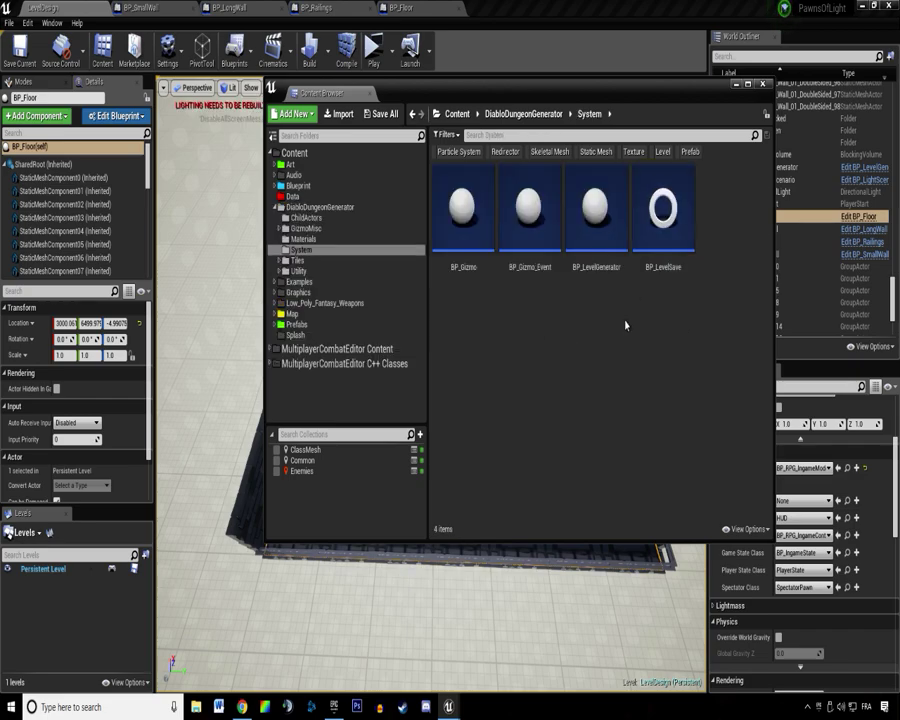
key("alt+Left")
left_click(735, 225)
key("Return")
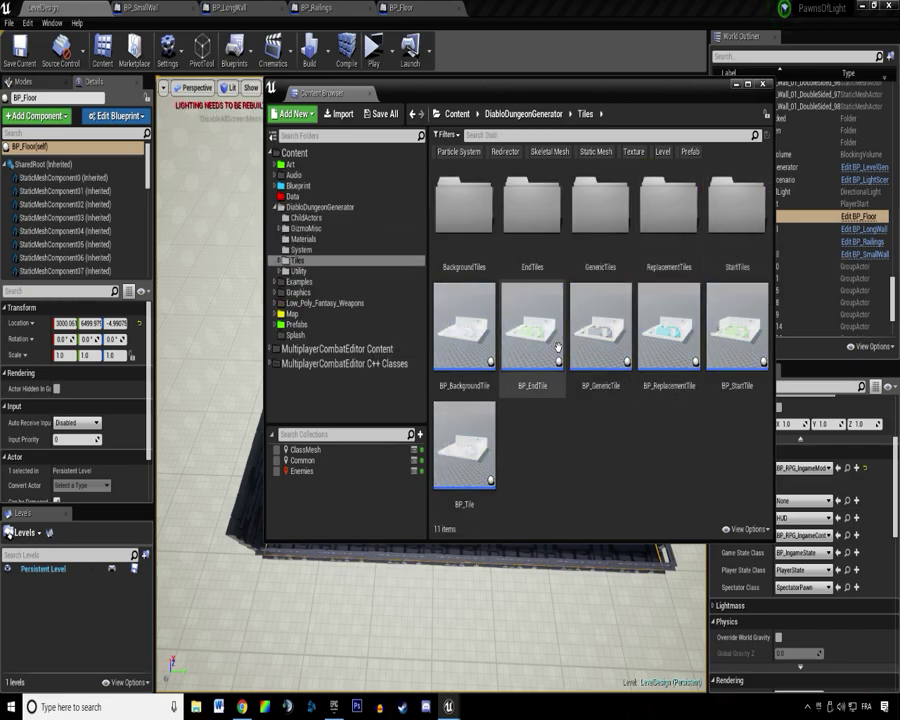
double_click(600, 325)
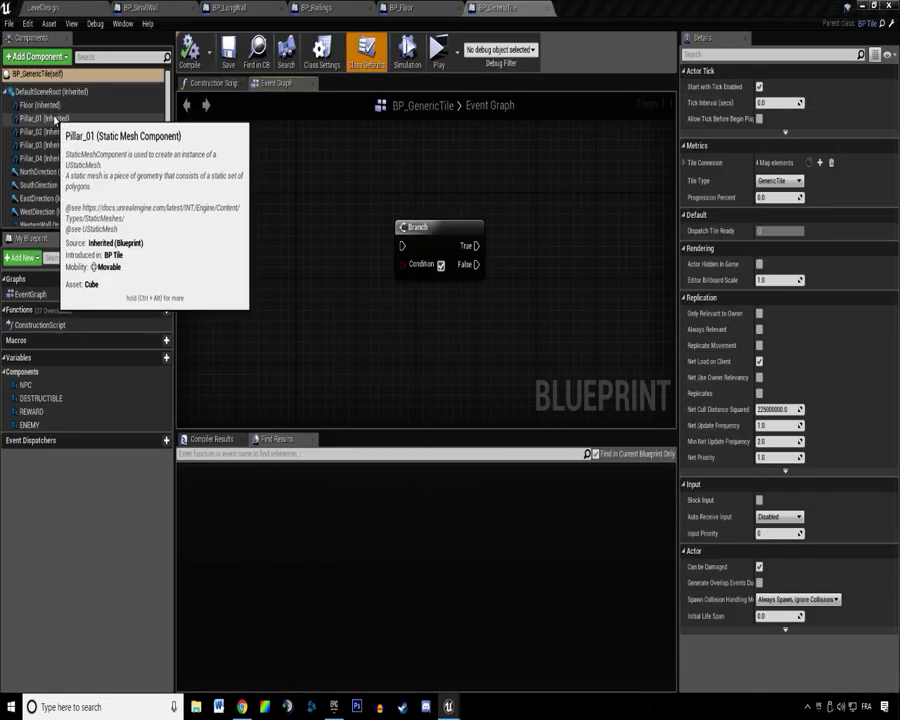
Open the parent class BP_Tile and disconnect the Generate Connectors call from its Construction Script node.
left_click(45, 105)
left_click(205, 83)
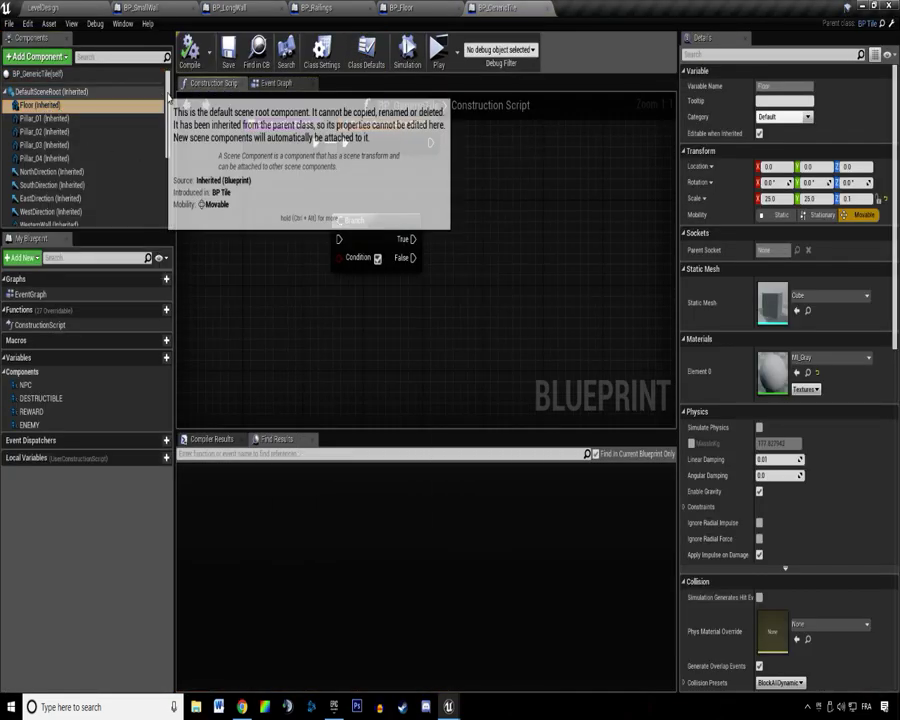
right_click_drag(332, 191, 366, 251)
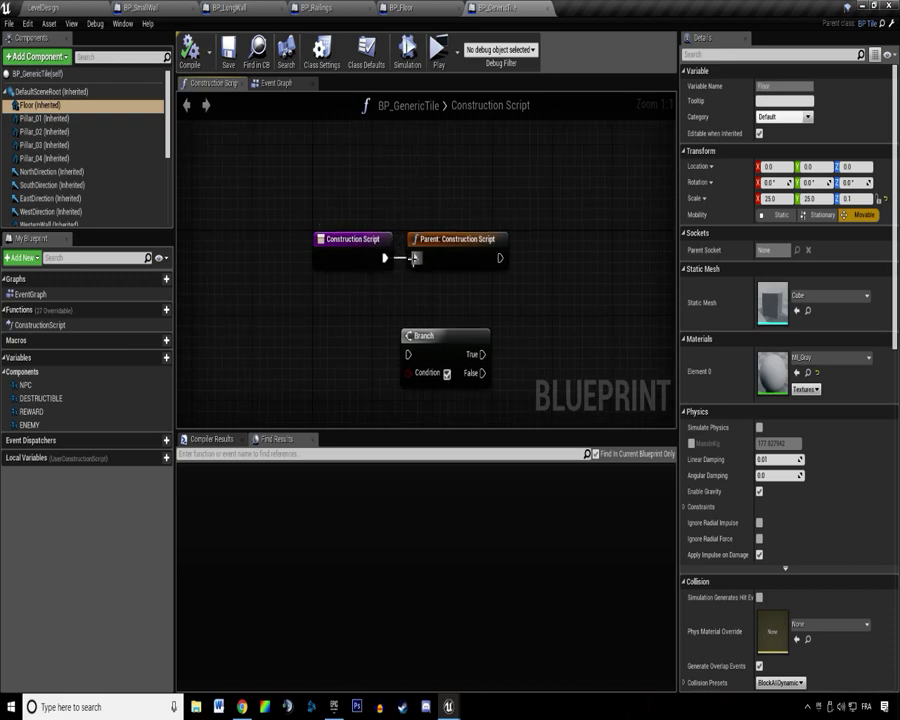
left_click(892, 23)
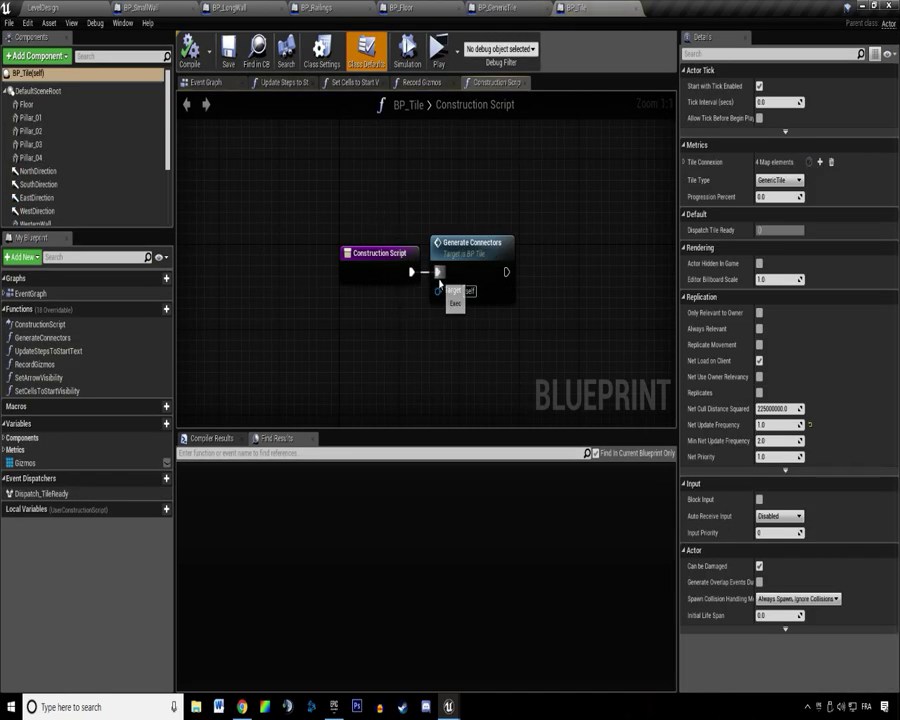
left_click_drag(565, 362, 303, 205)
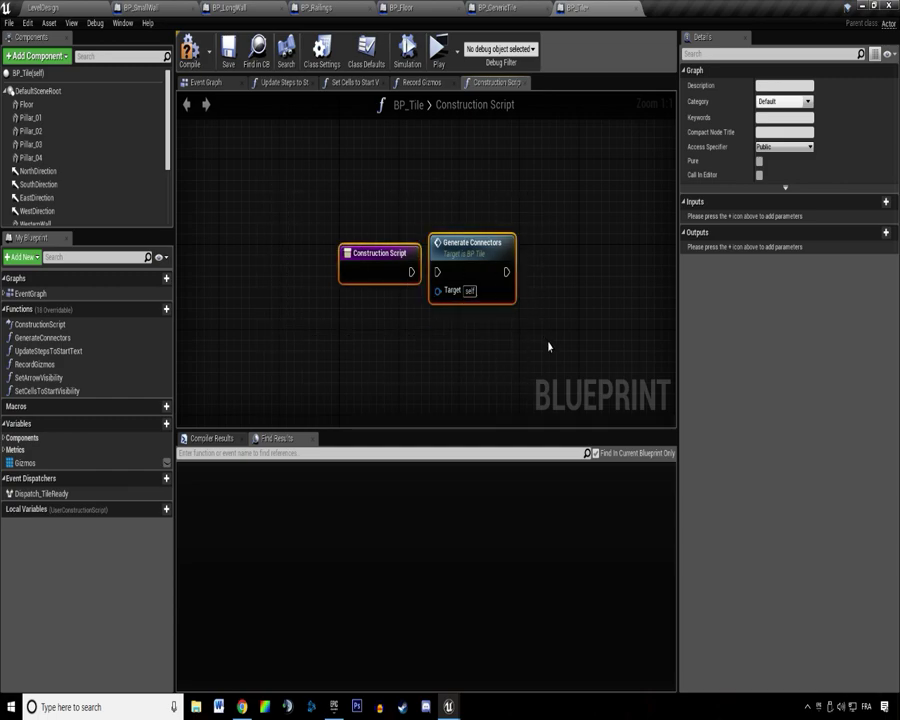
left_click(203, 82)
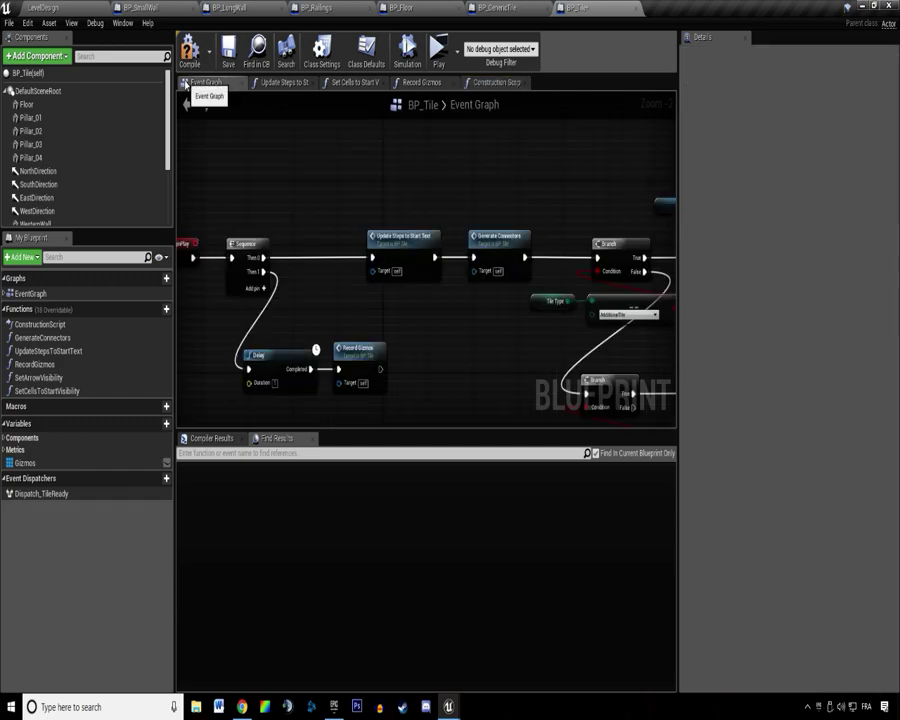
Add a Child Actor component to BP_Tile and attach it under the Floor component.
left_click(38, 91)
right_click_drag(426, 260, 585, 360)
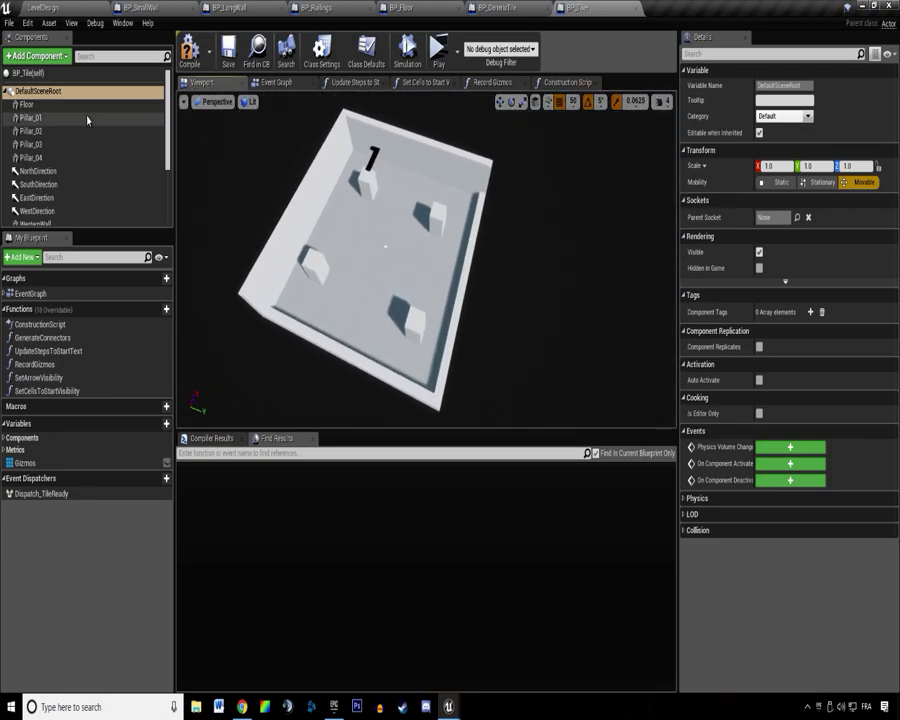
left_click(45, 57)
type("chil")
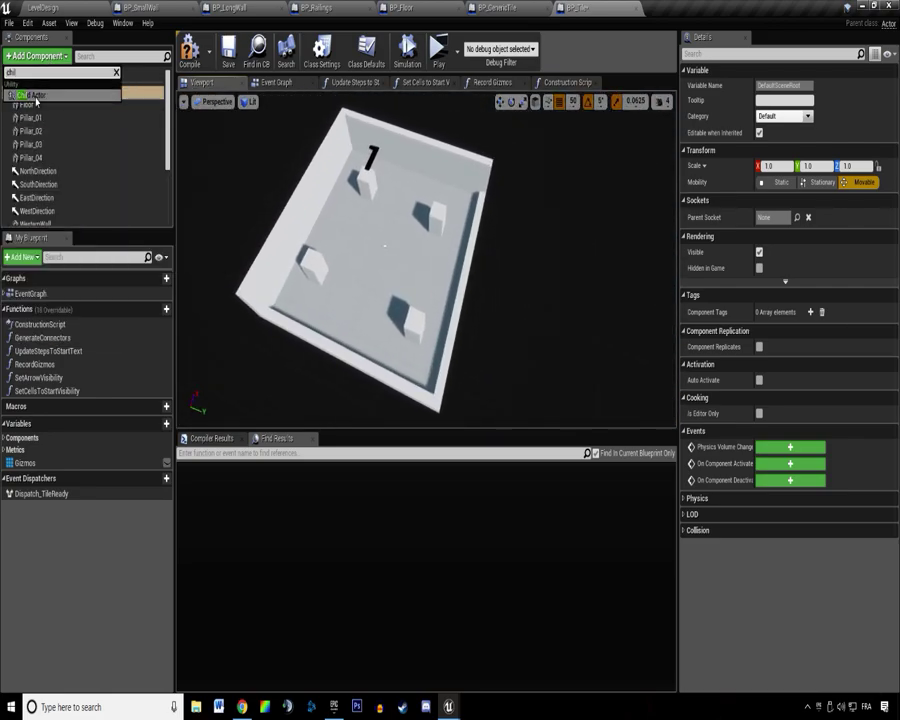
left_click(36, 98)
left_click(108, 190)
left_click_drag(52, 216, 36, 106)
scroll(109, 184, "up", 4)
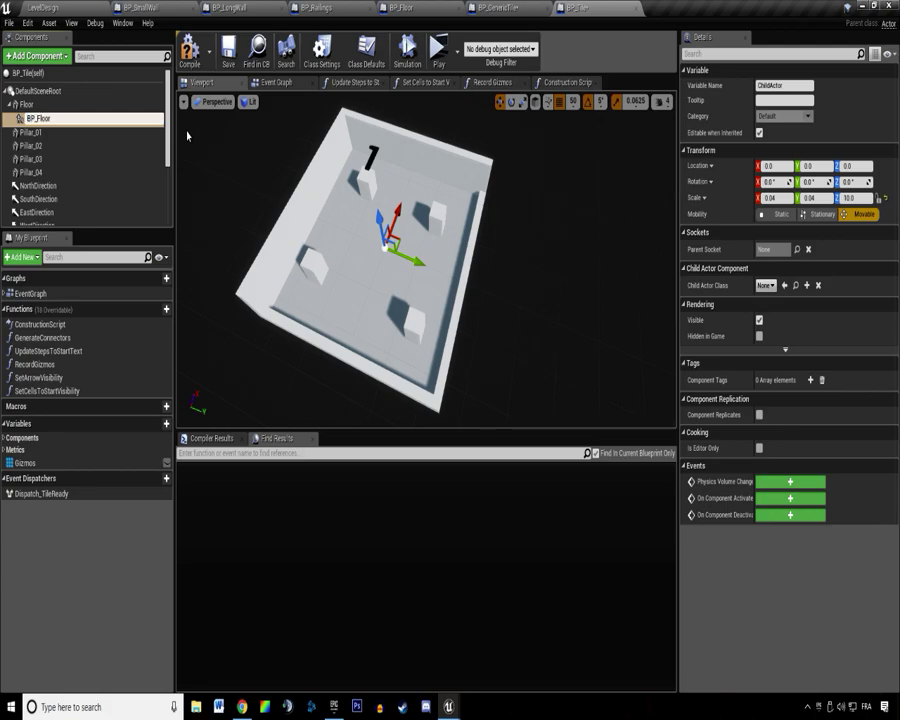
Rename the child actor component as Child_Floor and save all modified assets.
key("ctrl+a")
key("BackSpace")
type("Chi")
key("Return")
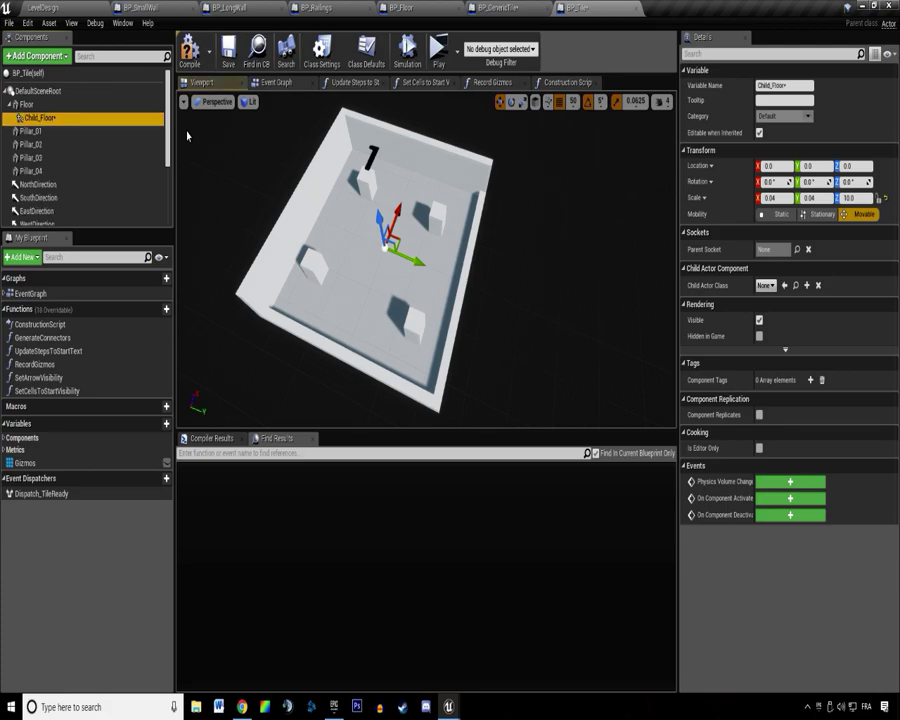
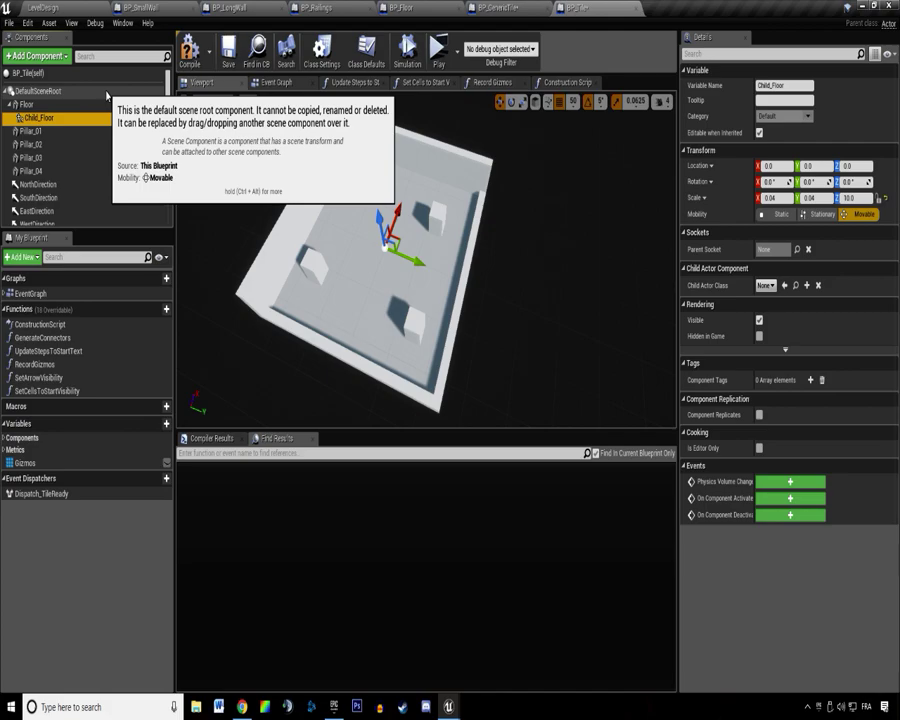
right_click_drag(420, 270, 400, 250)
right_click_drag(259, 270, 325, 235)
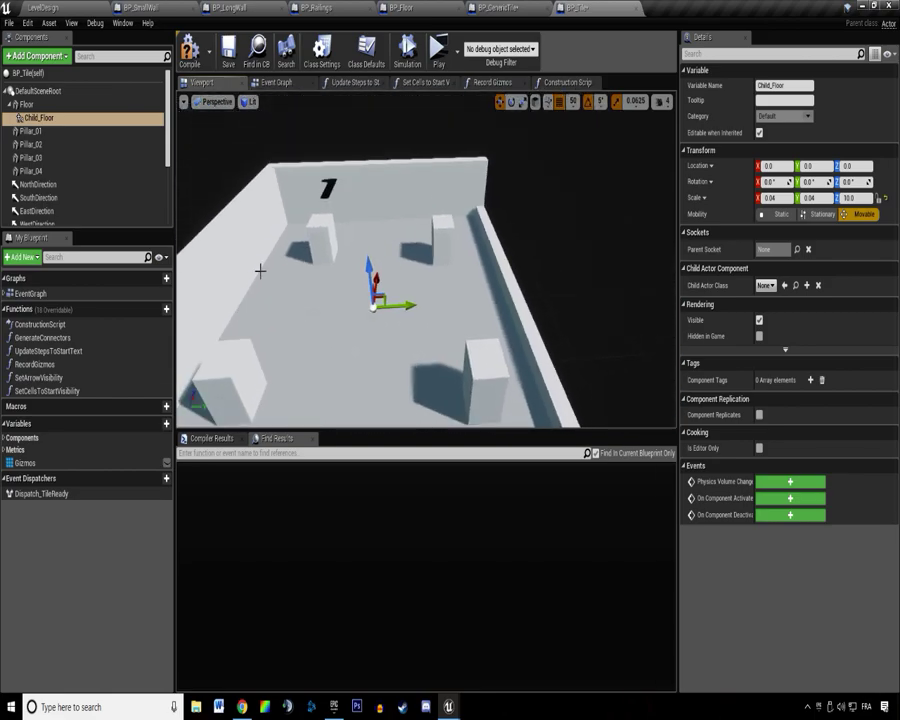
key("ctrl+shift+s")
Set the Child Actor Class of Child_Floor to BP_Floor and compile BP_Tile.
left_click(765, 285)
type("floor")
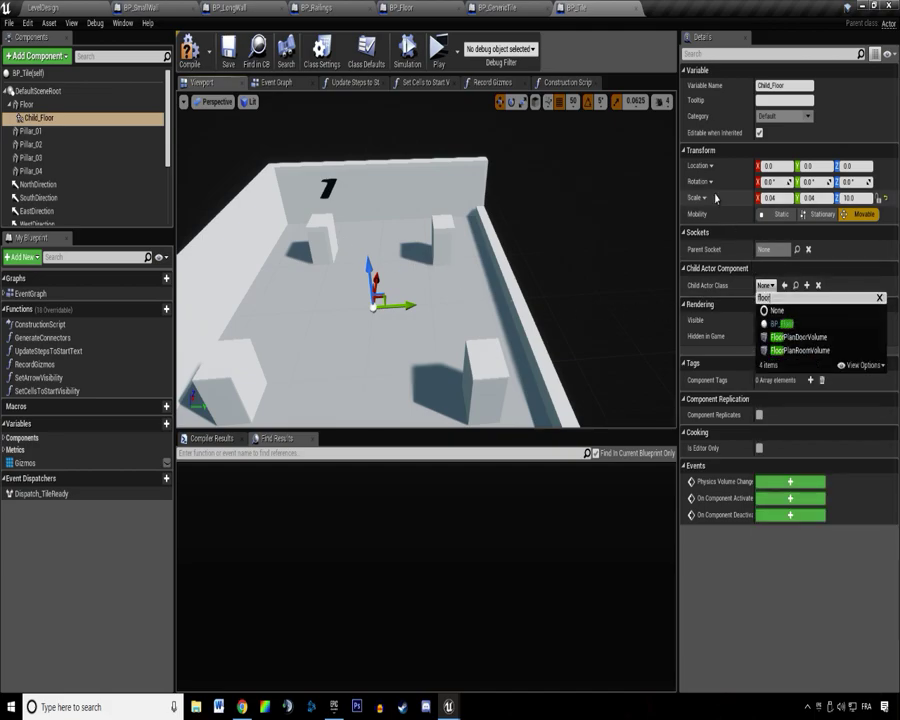
right_click_drag(537, 238, 400, 292)
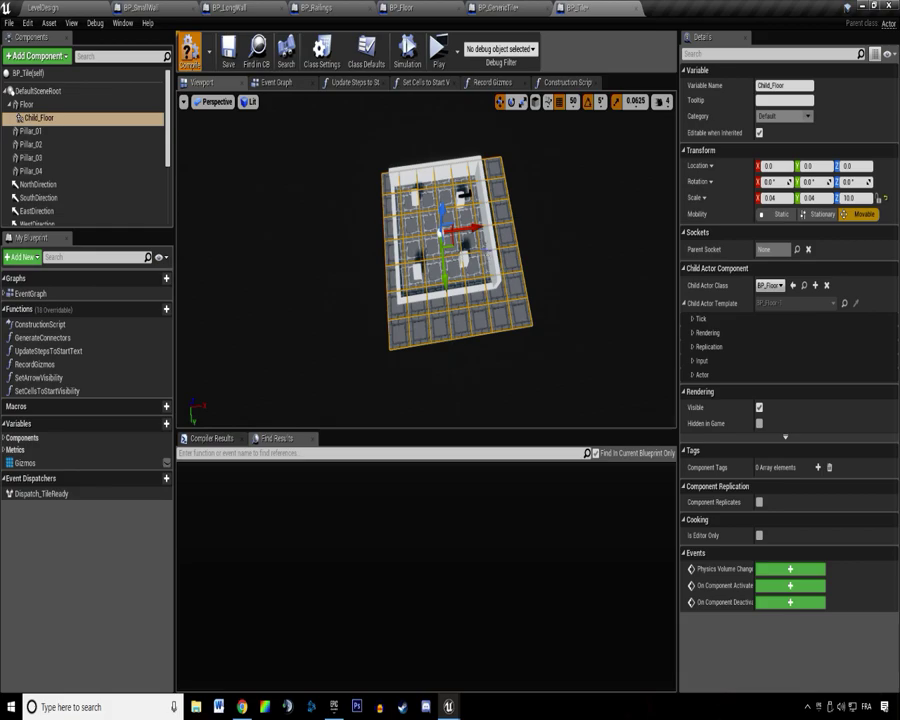
key("F7")
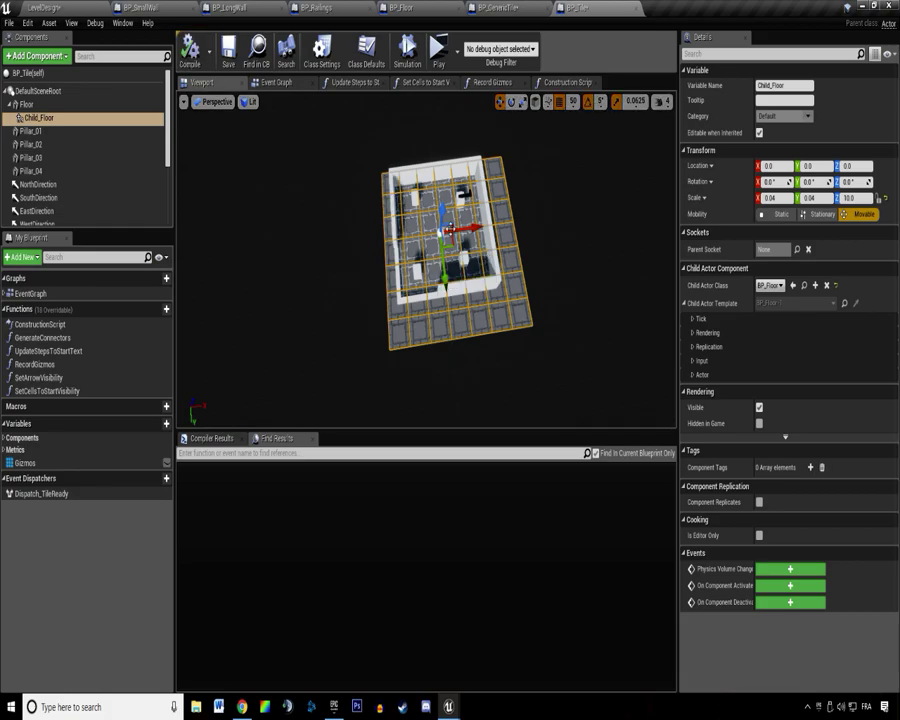
mouse_move(346, 205)
right_mouse_down()
mouse_move(390, 205)
mouse_move(425, 190)
mouse_move(346, 205)
right_mouse_up()
right_click_drag(400, 265, 395, 230)
mouse_move(377, 371)
right_mouse_down()
mouse_move(380, 384)
mouse_move(377, 371)
right_mouse_up()
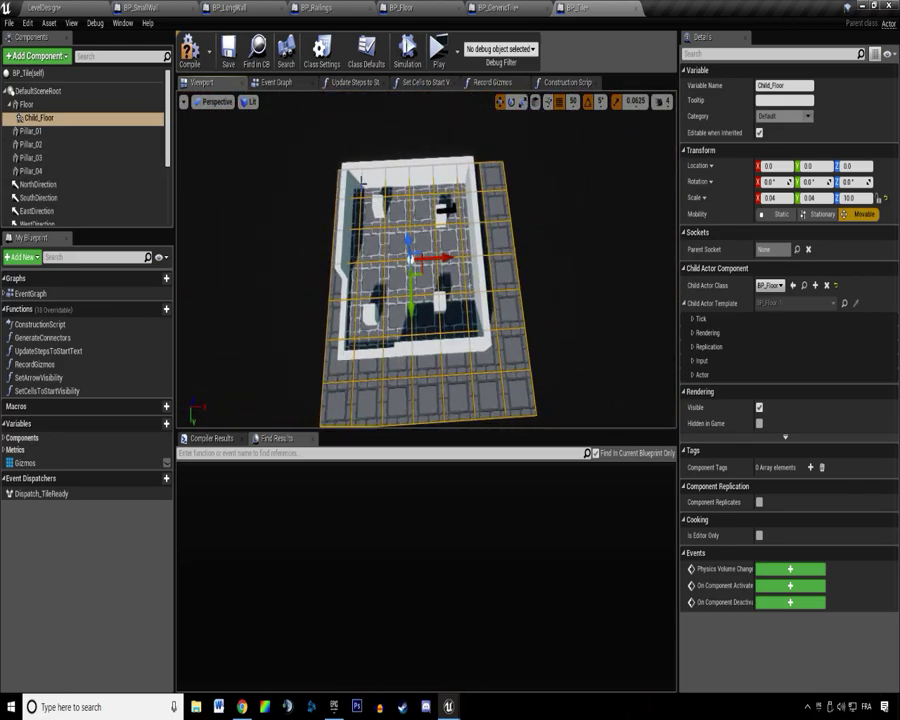
scroll(362, 182, "down", 3)
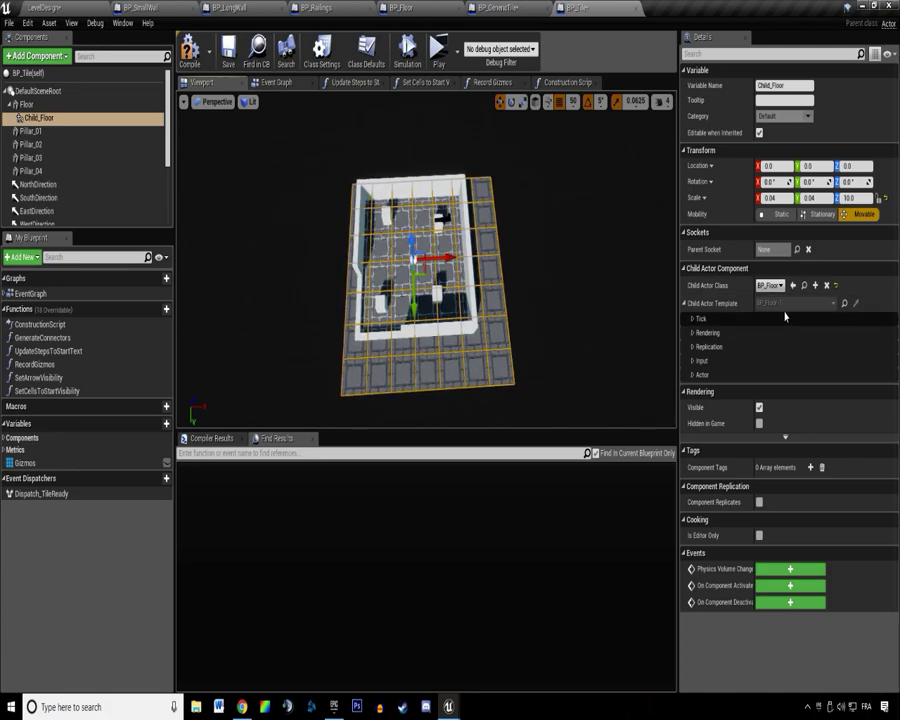
Locate the child actor's class in the ChildActors folder and open the BP_Floor Blueprint, leaving its viewport unobstructed.
left_click(804, 286)
left_click(866, 289)
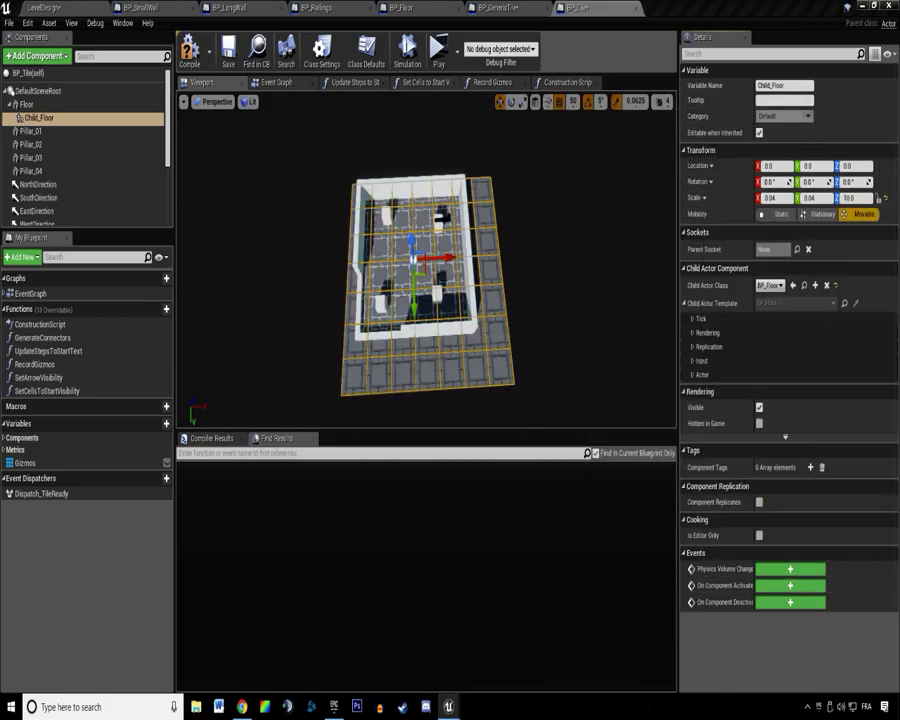
left_click(803, 285)
double_click(438, 222)
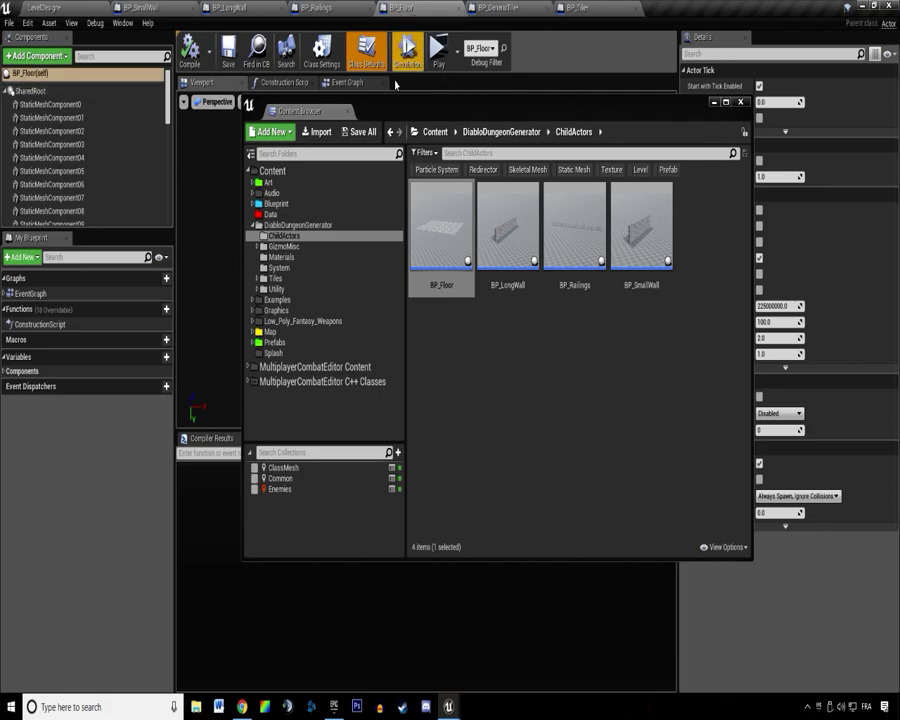
left_click_drag(392, 106, 639, 141)
left_click(626, 110)
left_click_drag(378, 290, 378, 250)
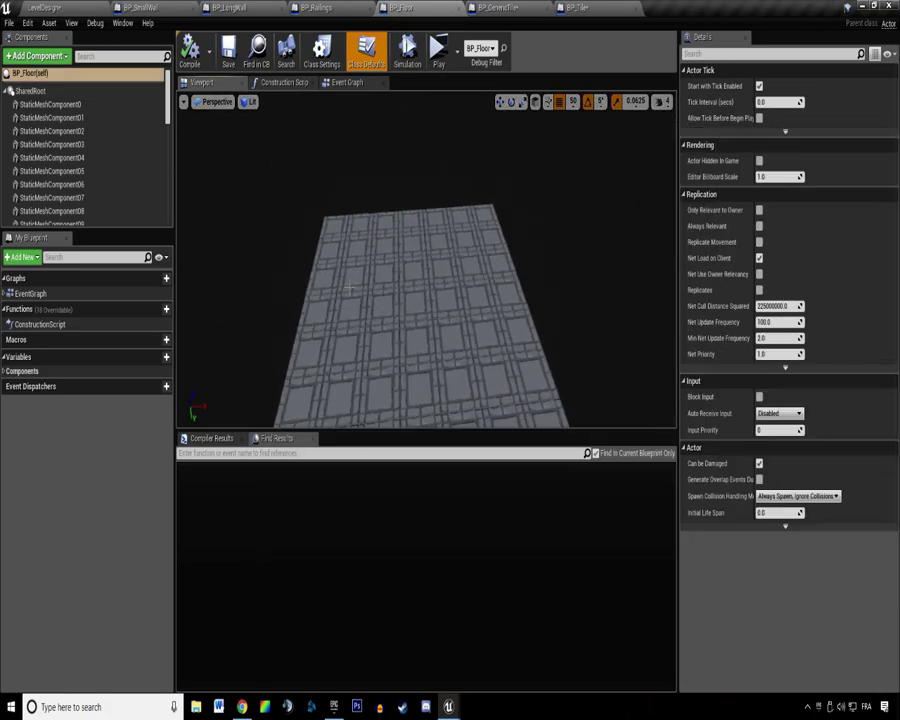
scroll(370, 286, "down", 2)
left_click(88, 106)
scroll(98, 170, "down", 10)
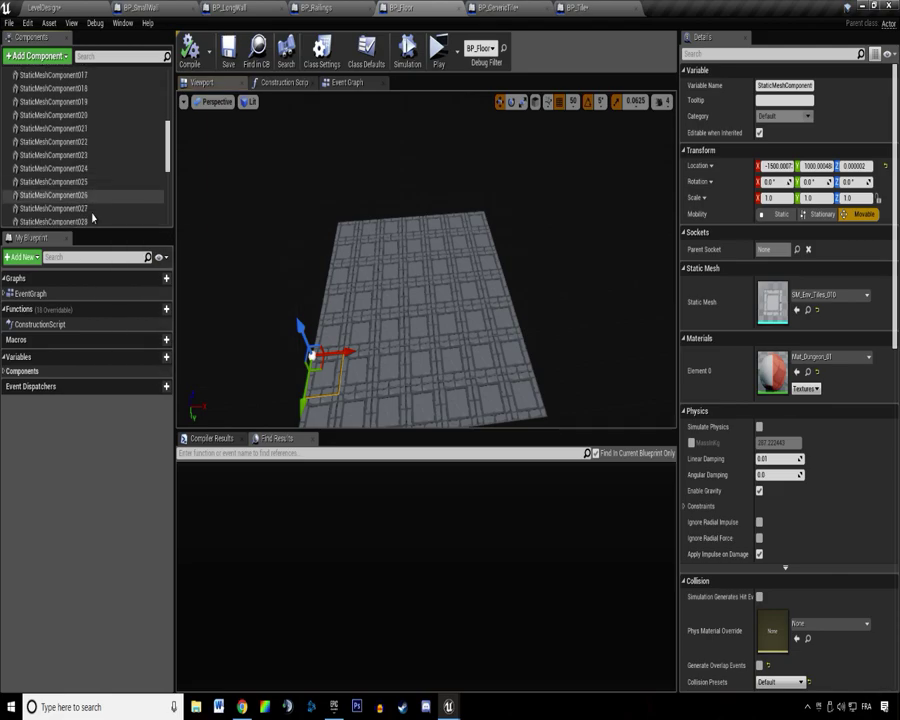
scroll(92, 217, "down", 3)
left_click(92, 217, "shift")
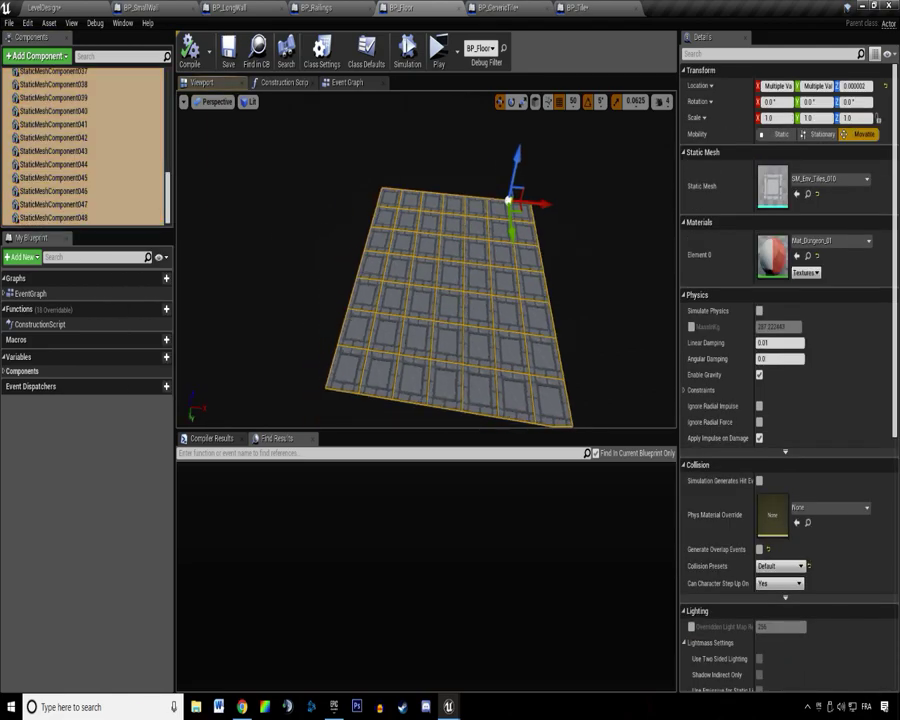
scroll(100, 160, "up", 4)
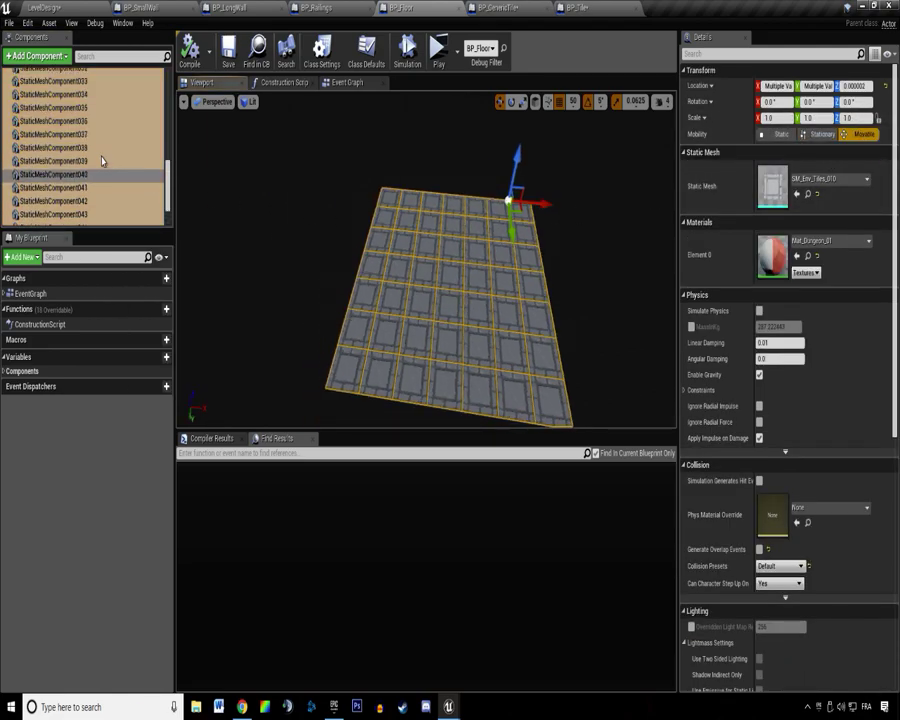
scroll(143, 168, "up", 9)
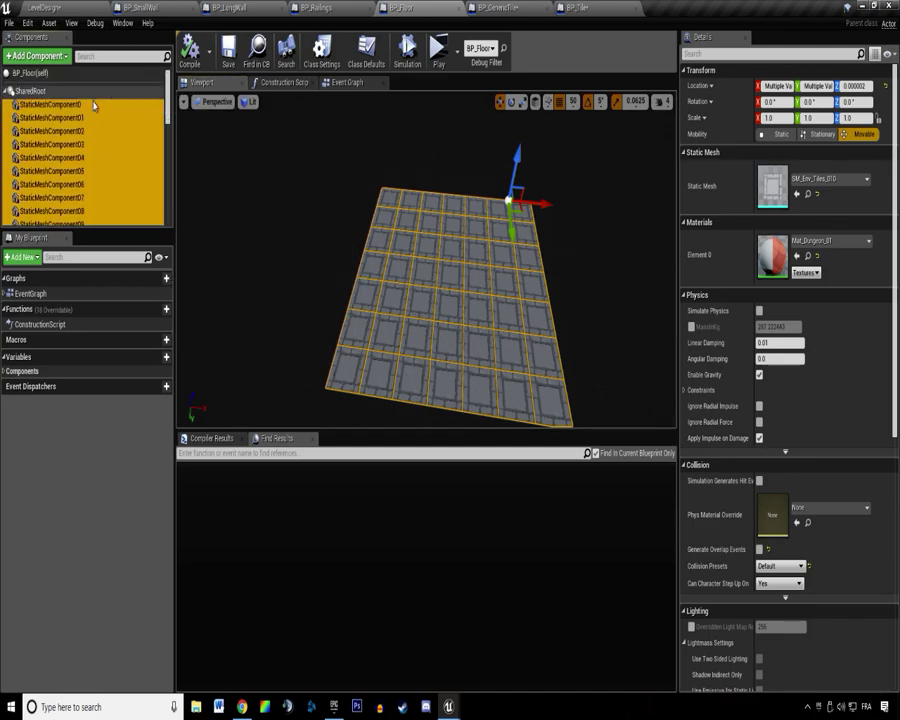
Add a Scene component to BP_Floor and attach it directly under SharedRoot.
left_click(37, 55)
type("sce")
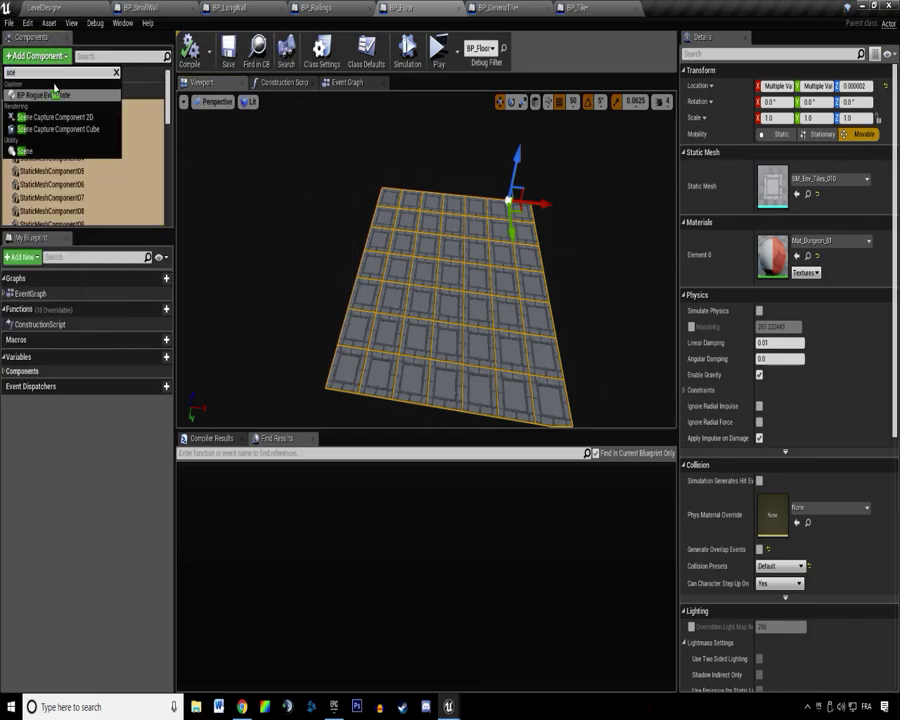
left_click(33, 152)
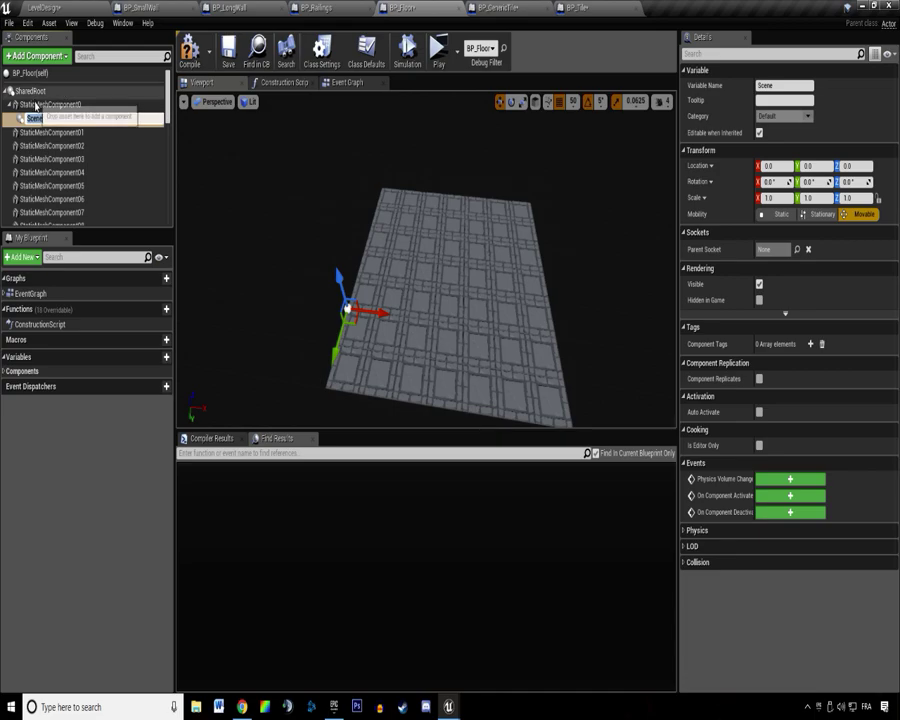
left_click_drag(42, 120, 30, 92)
Attach all the floor tile static mesh components under the Scene component and check the Scene's transform.
left_click(55, 108)
left_click(50, 104)
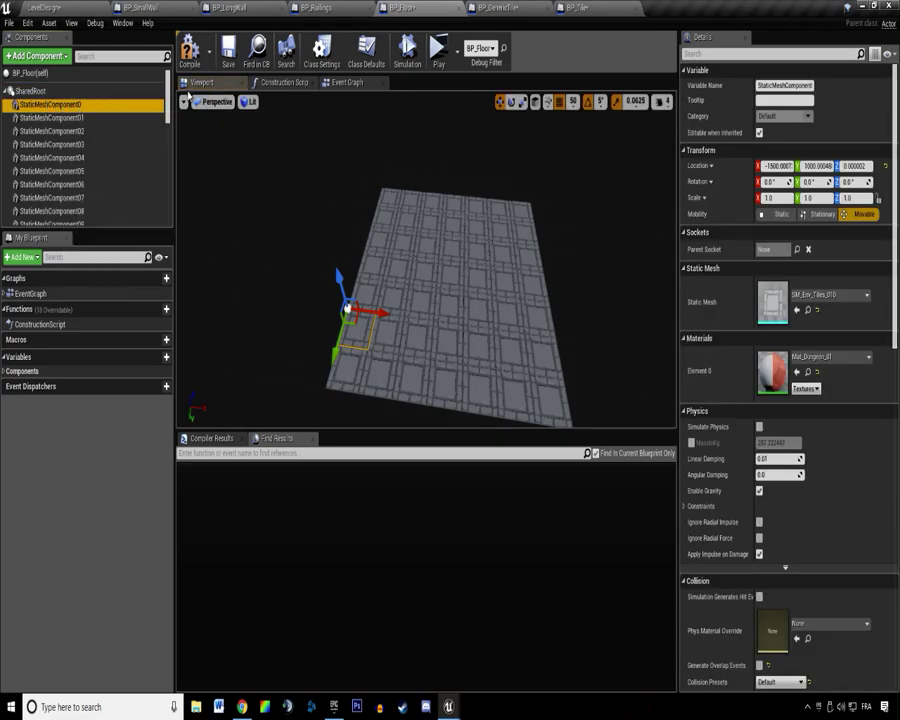
scroll(160, 170, "down", 5)
scroll(160, 168, "down", 7)
left_click(50, 204, "shift")
left_click_drag(50, 204, 43, 222)
scroll(58, 200, "up", 5)
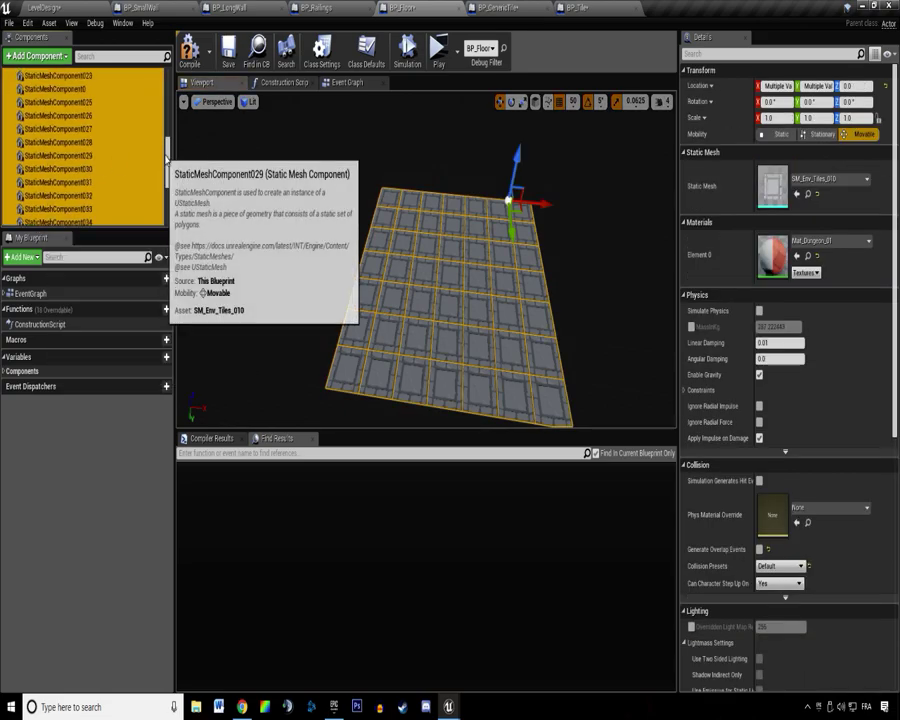
left_click_drag(165, 152, 163, 65)
left_click(60, 105)
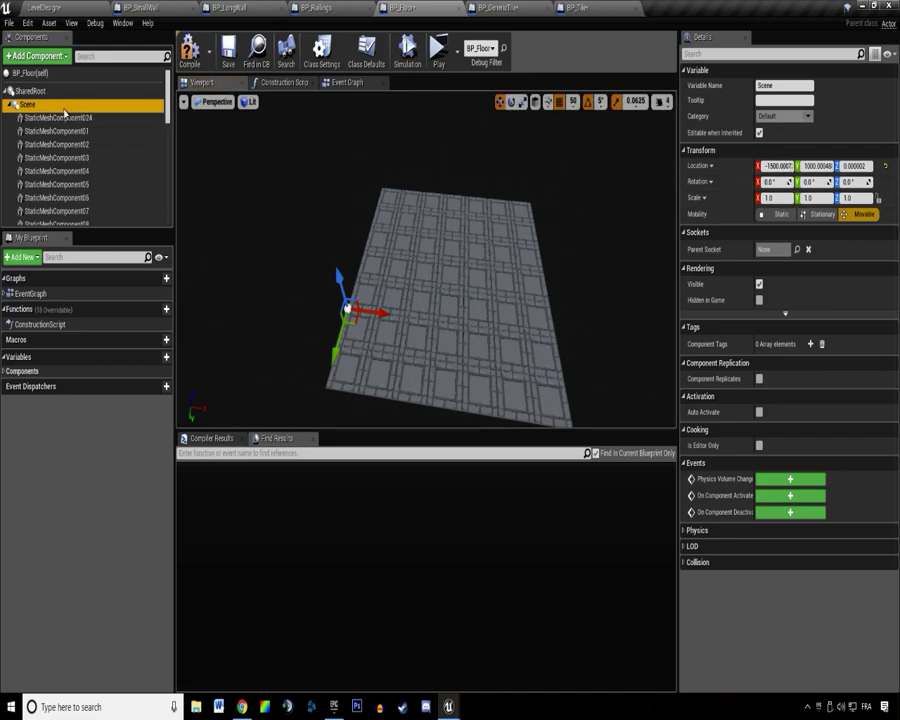
Select all the static mesh components under Scene and move them back under SharedRoot.
left_click(58, 119)
scroll(76, 150, "down", 5)
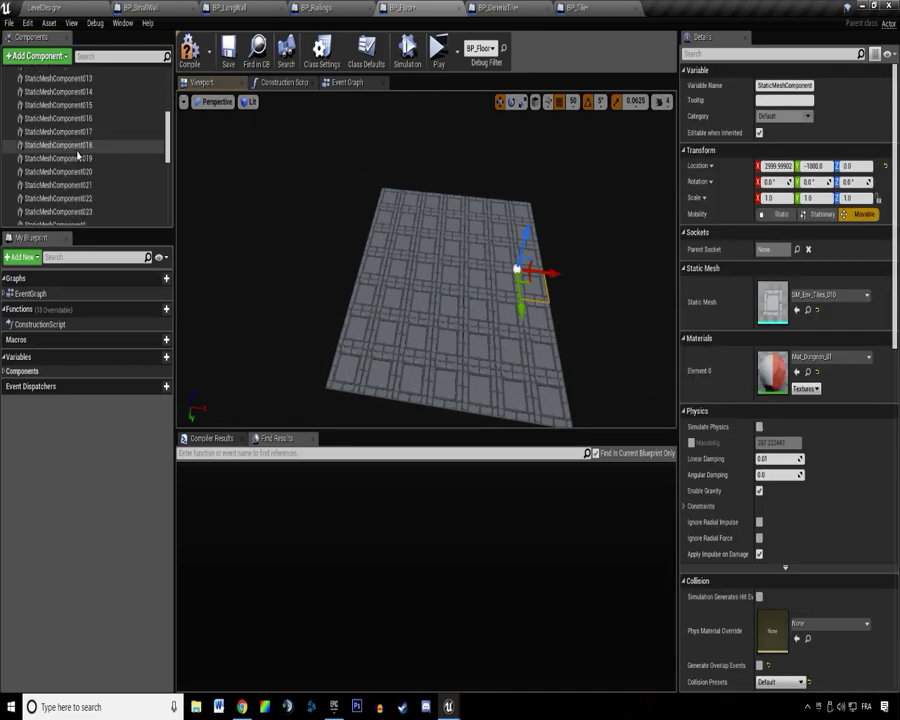
scroll(171, 150, "down", 8)
left_click(150, 217, "shift")
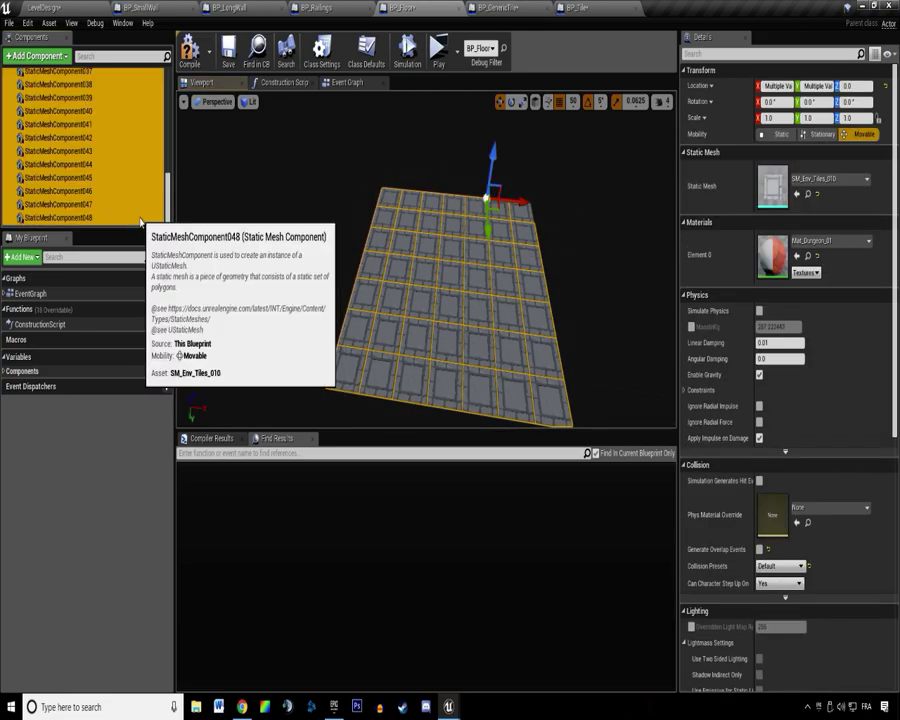
left_click_drag(167, 217, 28, 95)
Set the Scene component's location to 0 on X, Y and Z.
left_click(26, 104)
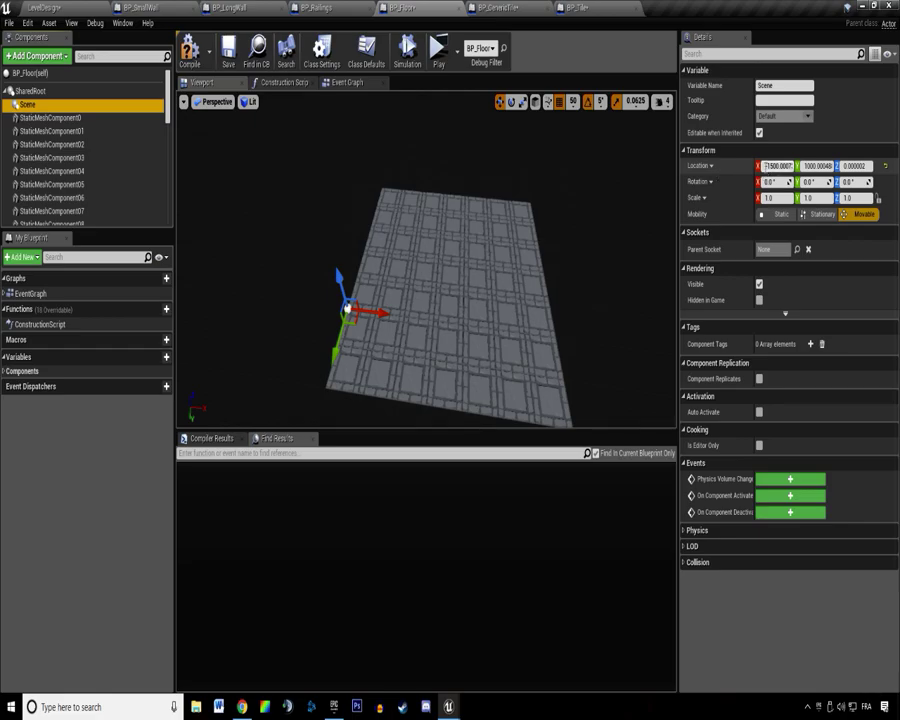
left_click(766, 166)
type("0")
key("Return")
left_click(812, 166)
type("0")
key("Return")
left_click(850, 166)
type("0")
Select every static mesh component under SharedRoot and reattach them all under the centred Scene component.
right_click_drag(447, 222, 285, 255)
scroll(471, 145, "down", 5)
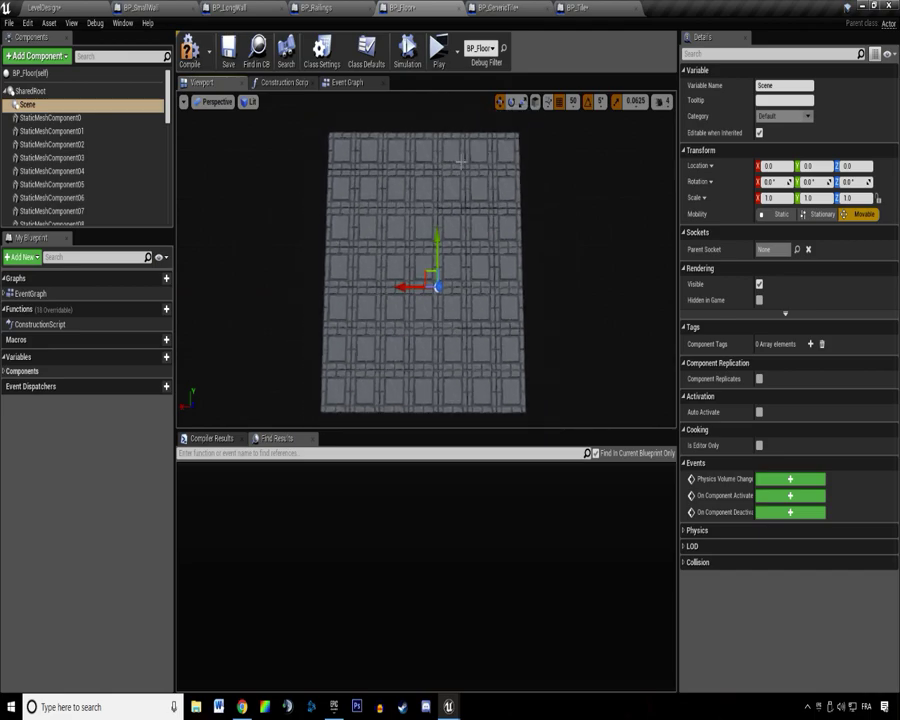
left_click(80, 120)
left_click(71, 107)
left_click(74, 120)
scroll(87, 157, "down", 10)
left_click_drag(168, 158, 162, 214)
left_click(82, 217, "shift")
left_click_drag(80, 180, 47, 113)
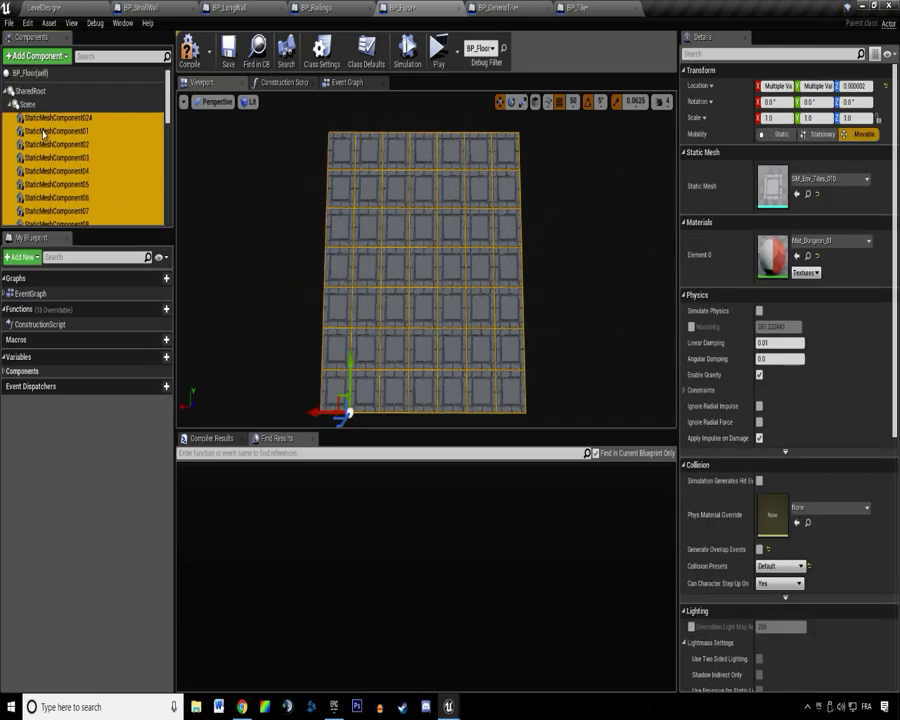
Try offsetting the Scene component along X with values of 50 and 100.
left_click(28, 104)
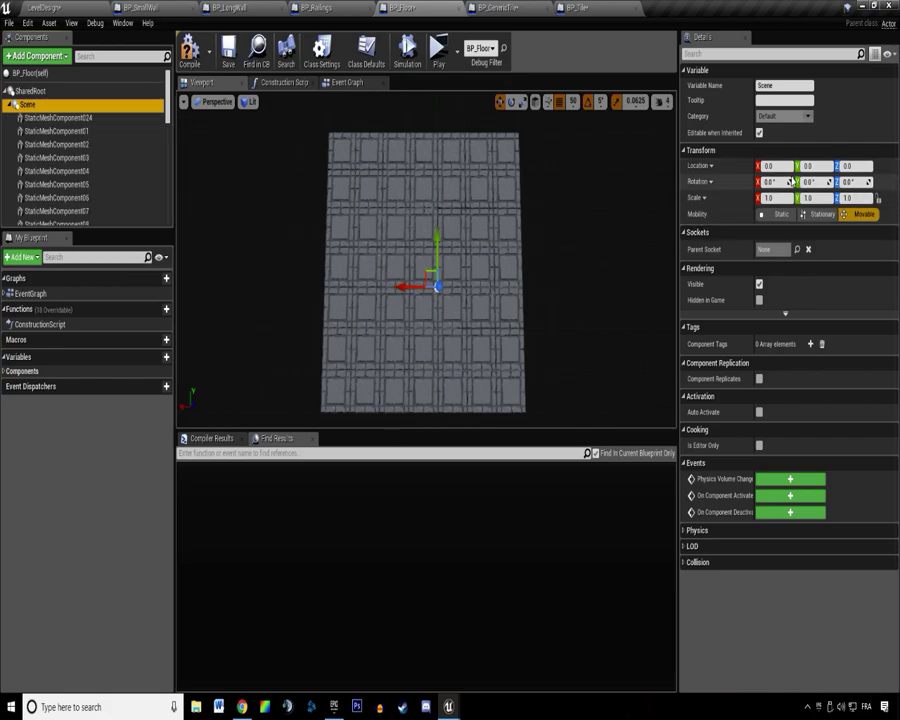
left_click(781, 167)
type("50")
key("Return")
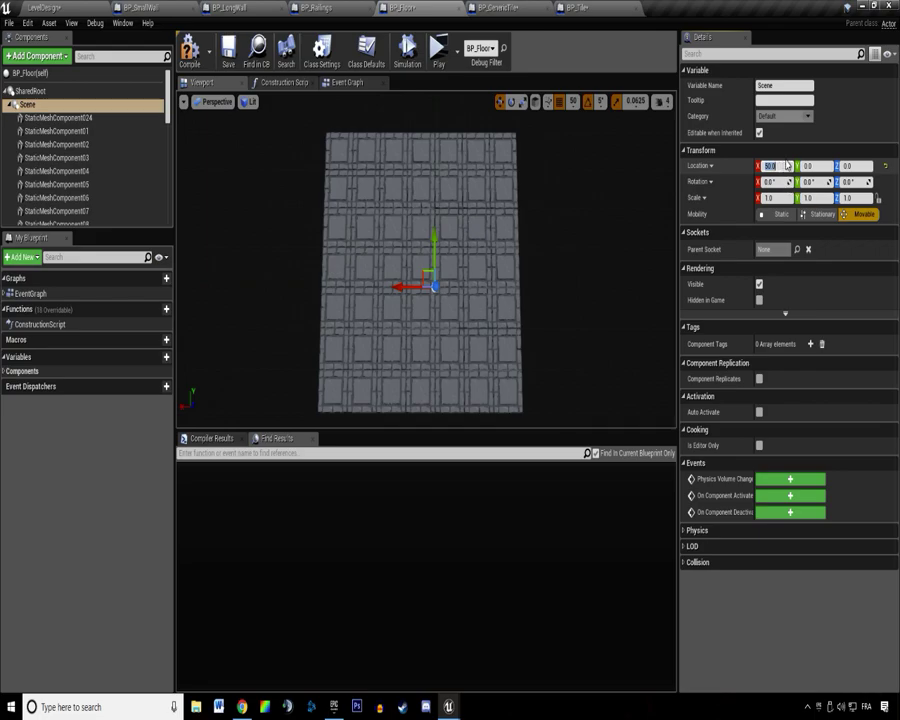
type("100")
key("Return")
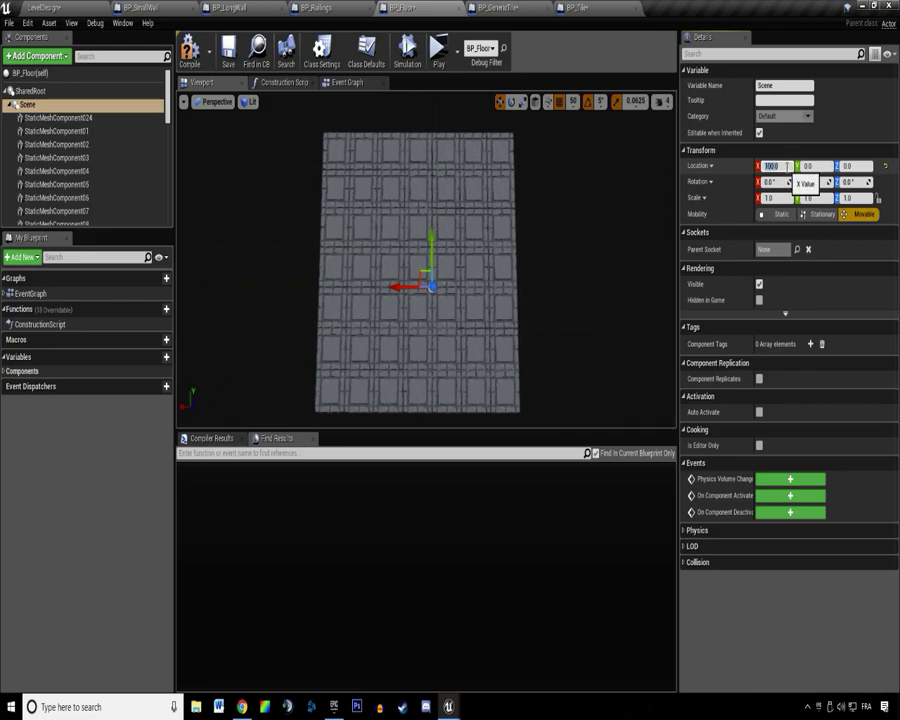
Set the Scene component's location to X -250 and Y -250.
type("-20")
type("50")
key("Return")
left_click(828, 163)
type("-25")
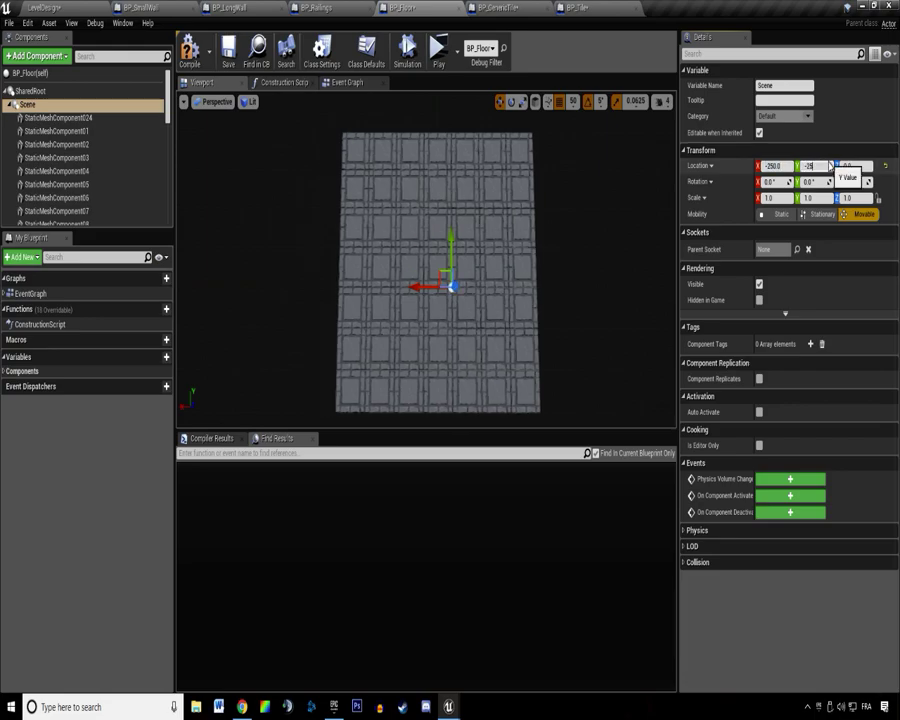
type("0")
key("Return")
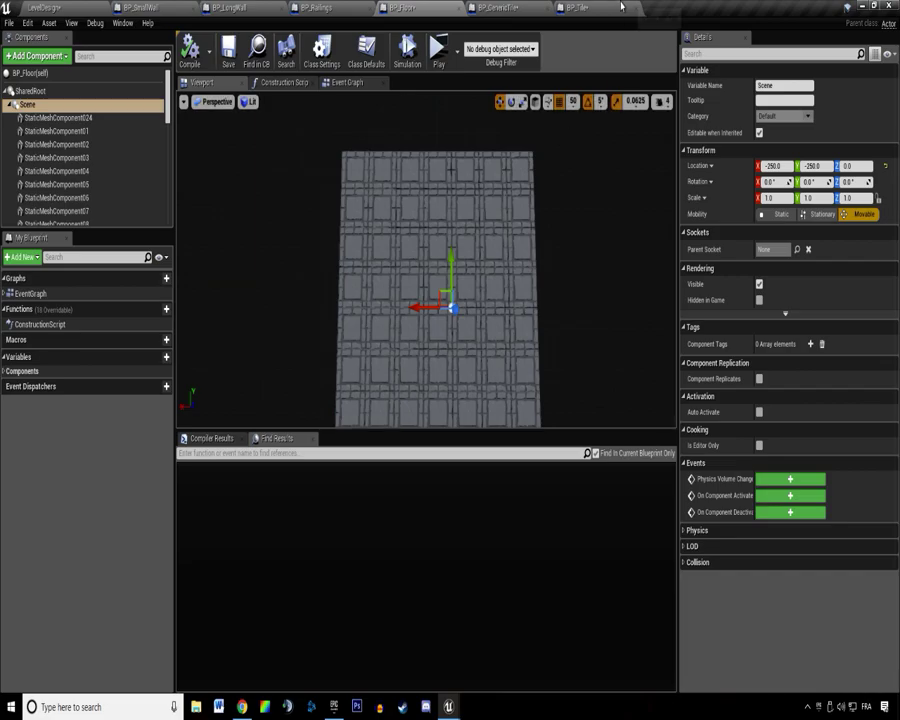
In BP_Tile, duplicate the Child_Floor child actor and attach the copy under Pillar_01.
left_click(580, 7)
right_click_drag(426, 262, 271, 167)
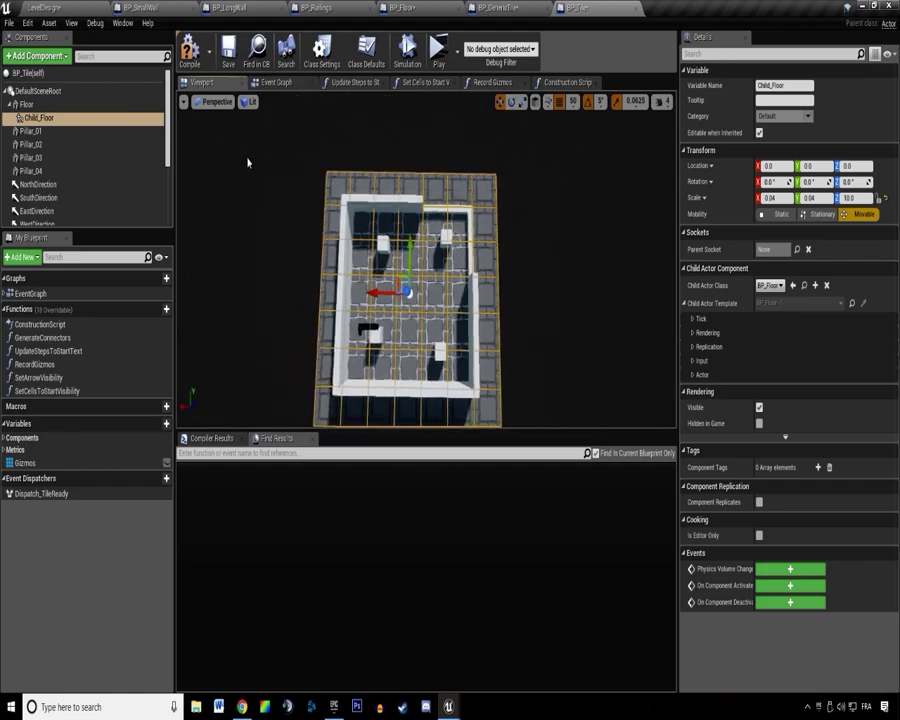
left_click(40, 131)
left_click(37, 55)
left_click(37, 55)
left_click(38, 118)
right_click(40, 118)
key("Escape")
left_click(38, 131)
right_click(40, 136)
left_click(62, 213)
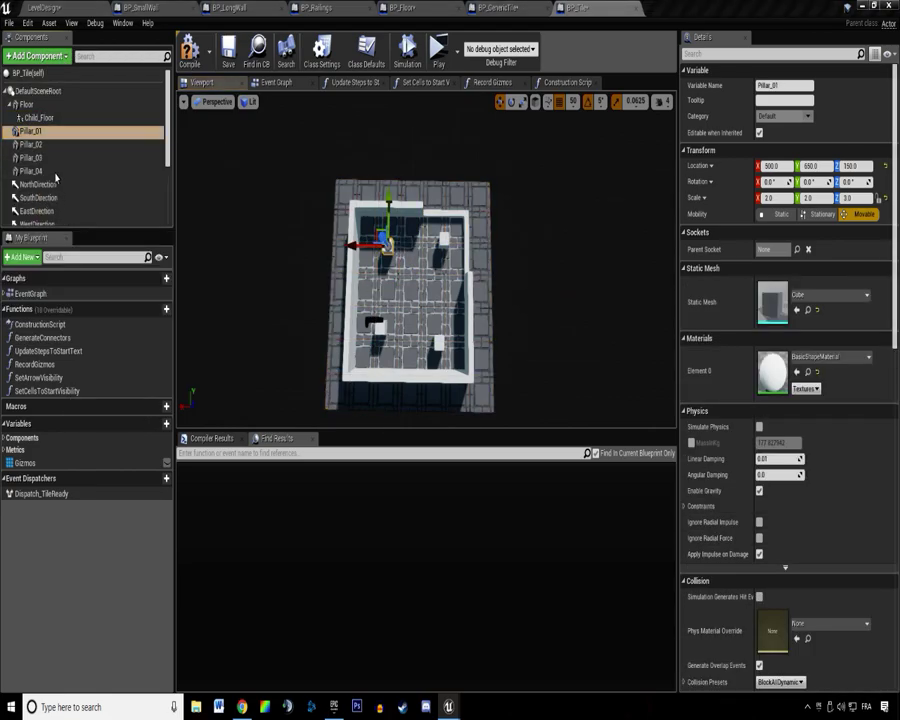
scroll(58, 177, "down", 5)
left_click_drag(38, 217, 55, 127)
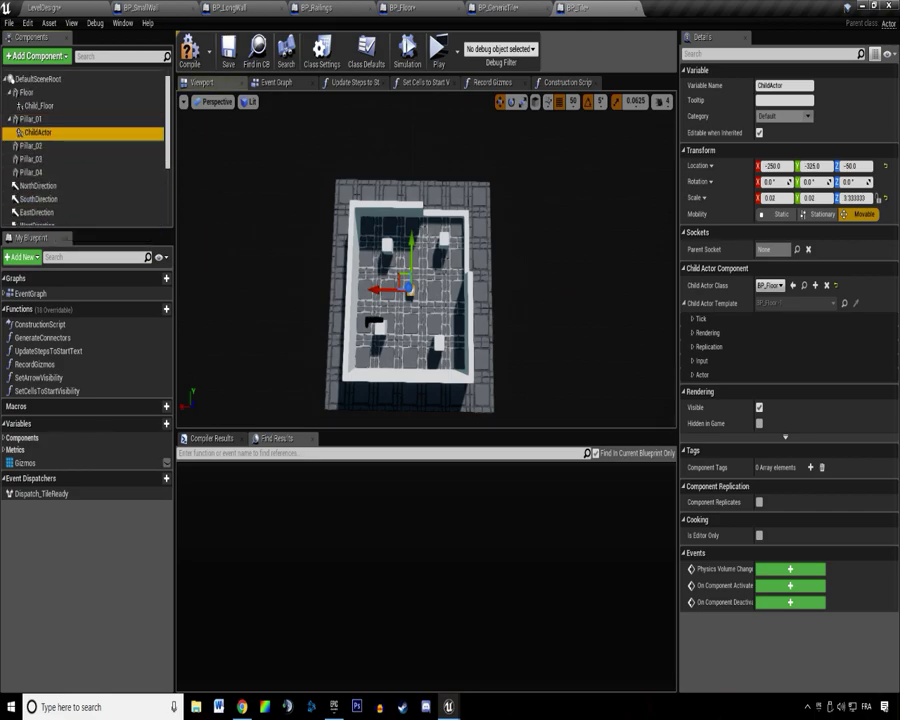
Delete the copied child actor from under Pillar_01.
left_click(770, 285)
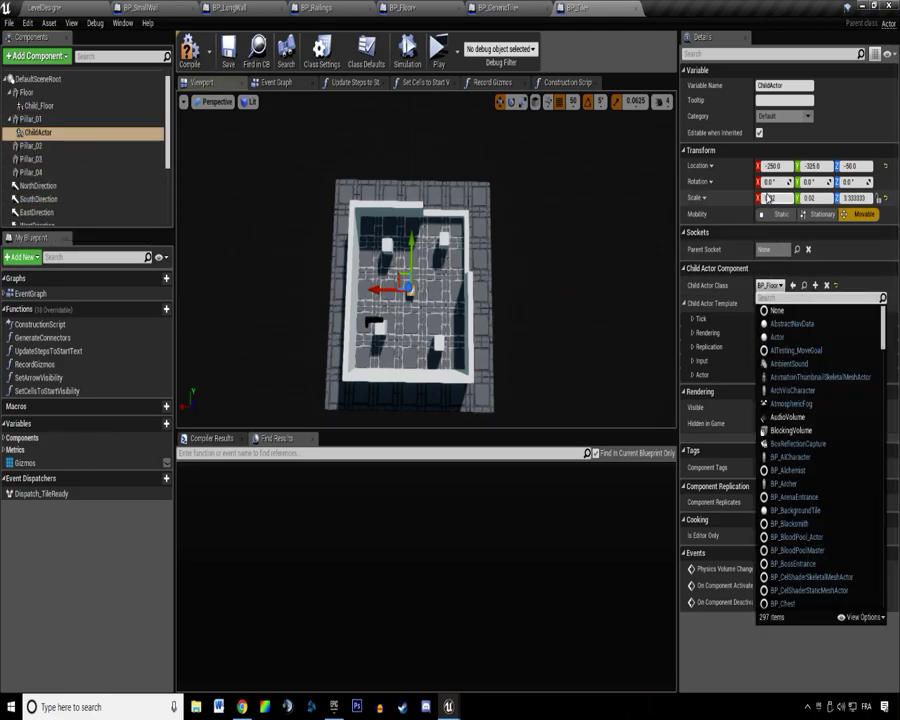
left_click(44, 132)
key("Delete")
left_click(45, 132)
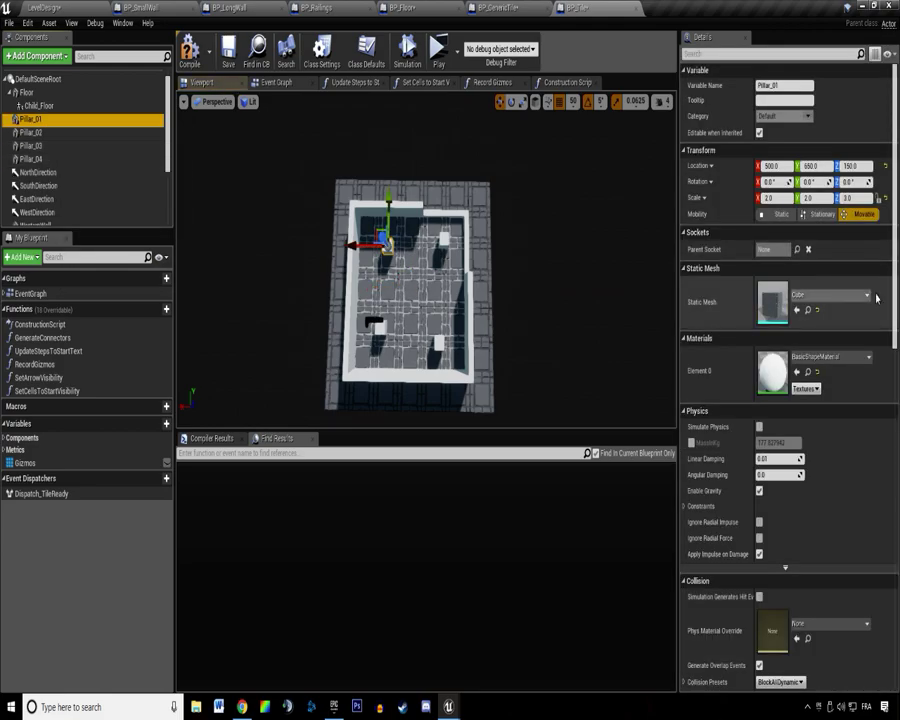
In the LevelDesign level, select one of the room's pillars and locate its static mesh in the Content Browser.
left_click(44, 7)
left_click_drag(899, 215, 843, 204)
left_click(386, 396)
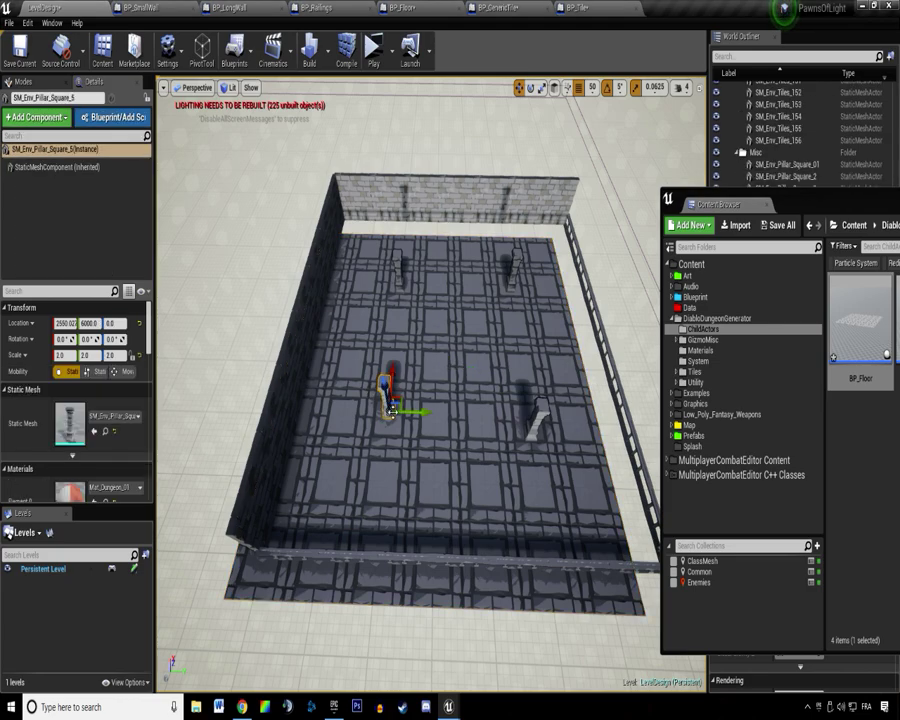
left_click(104, 431)
left_click_drag(808, 206, 899, 195)
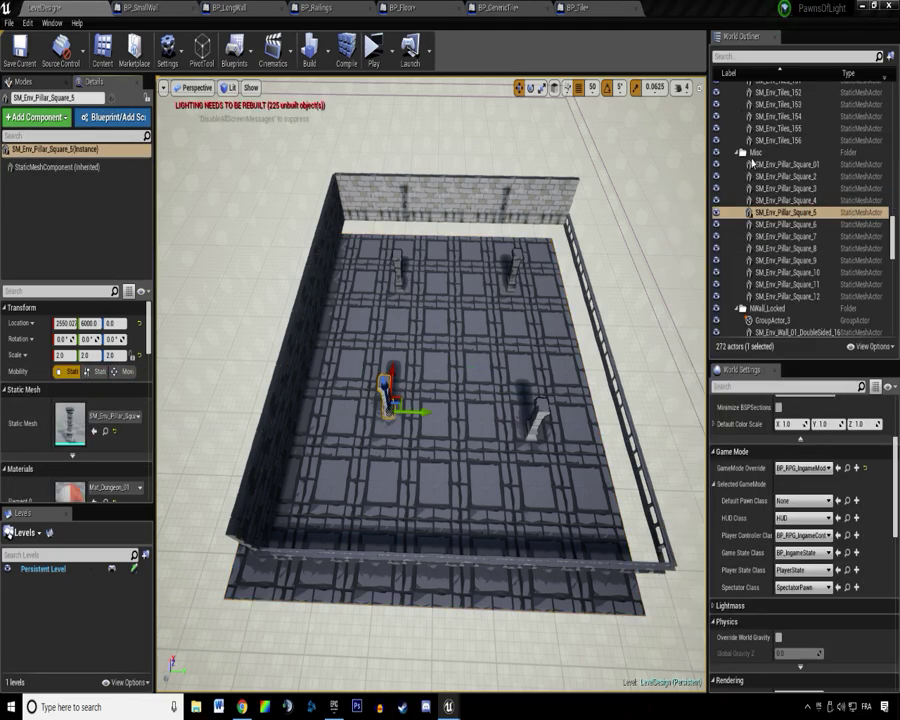
In BP_Tile, assign the SM_Env_Pillar_Square_01 mesh to Pillar_01 and Pillar_02, and set Pillar_02's Z scale to 2.
left_click(580, 8)
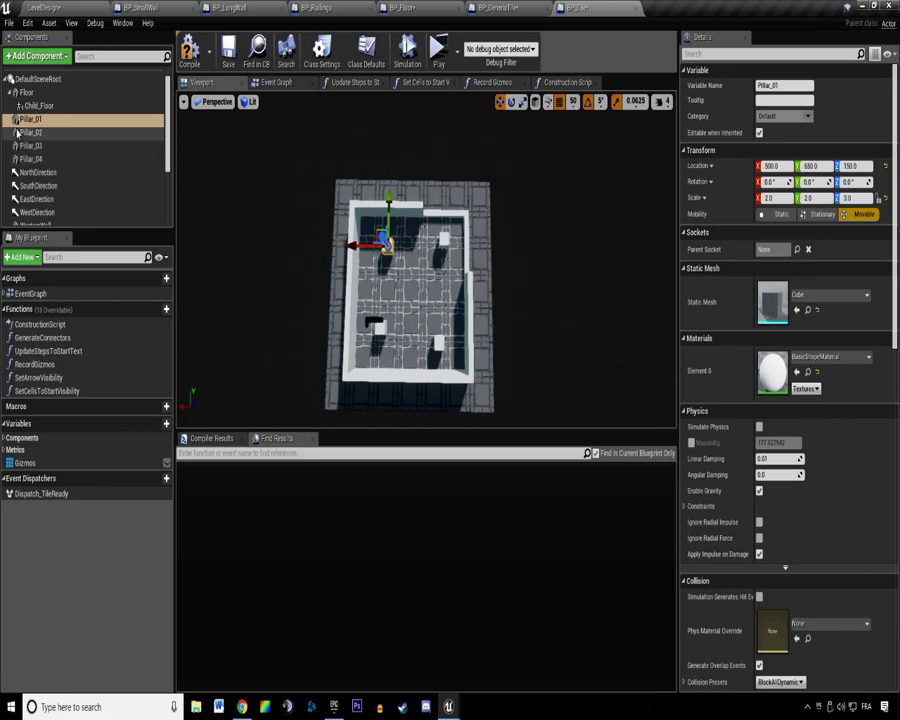
left_click(797, 310)
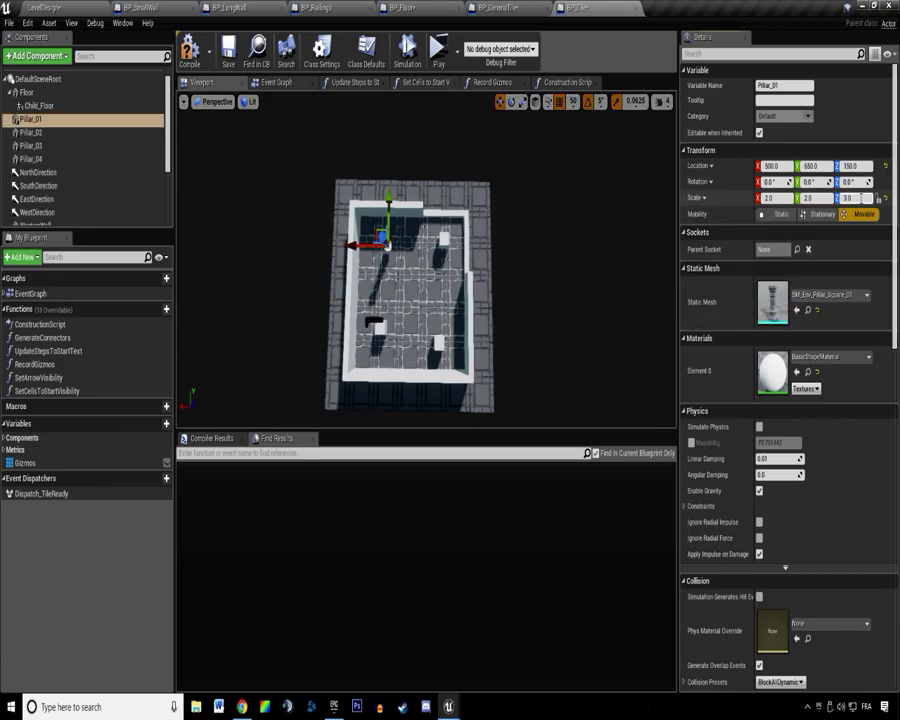
left_click(31, 132)
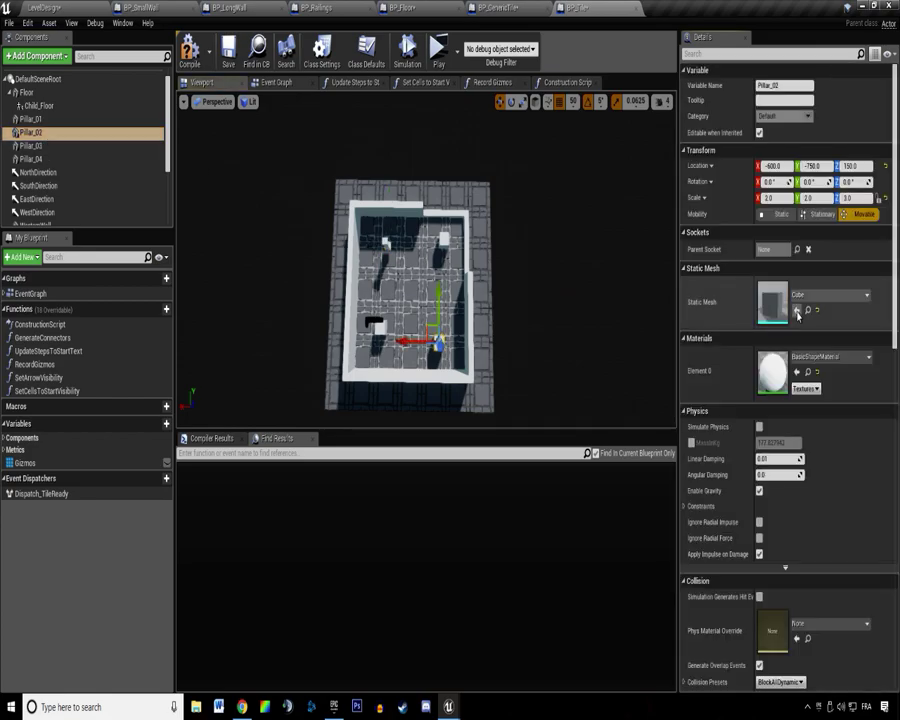
left_click(797, 311)
Assign the SM_Env_Pillar_Square_01 mesh to Pillar_03 and set its Z scale to 2.
left_click(31, 145)
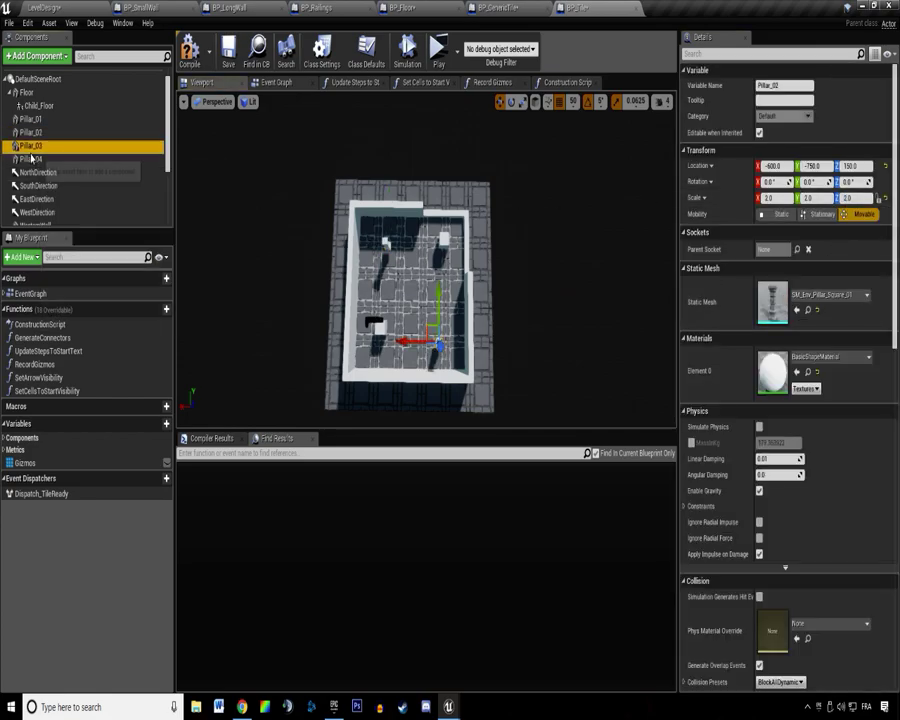
left_click(856, 199)
type("2")
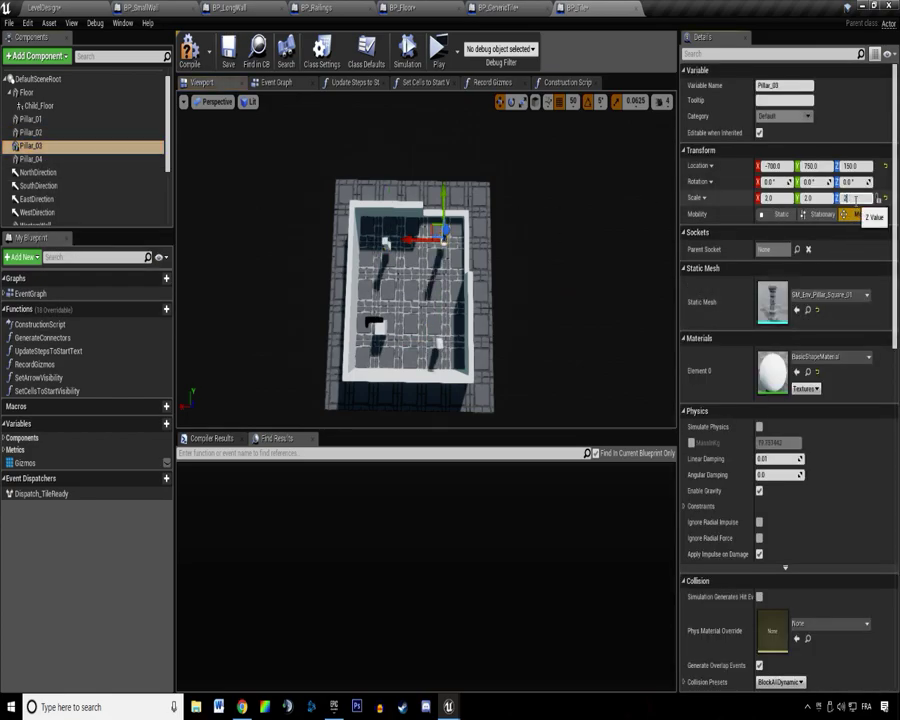
key("Return")
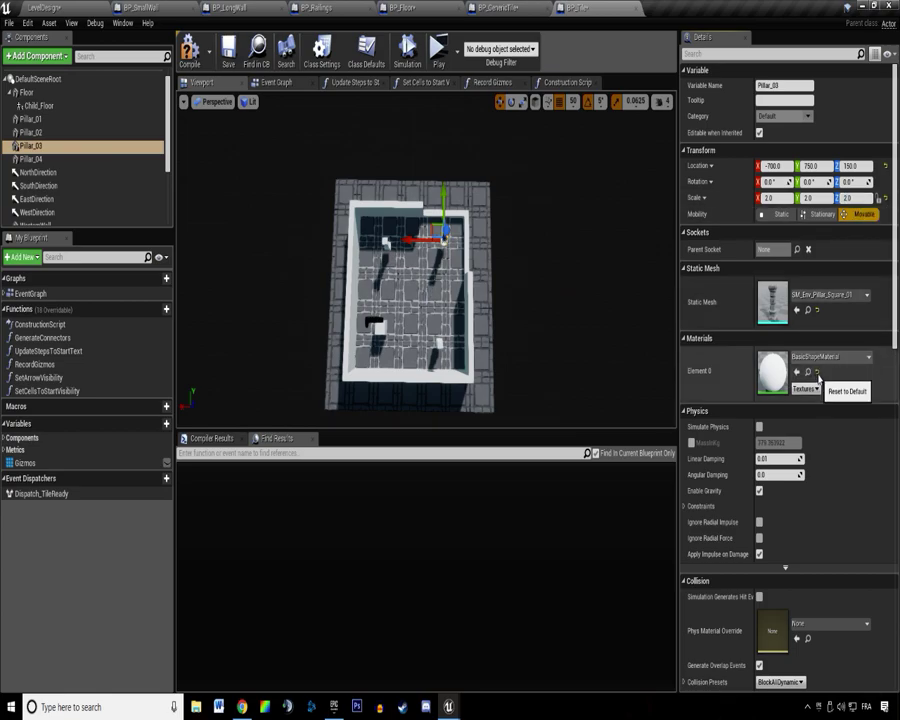
Give Pillar_04 the SM_Env_Pillar_Square_01 mesh with its default Mat_Dungeon_01 material and a Z scale of 2.
left_click(31, 159)
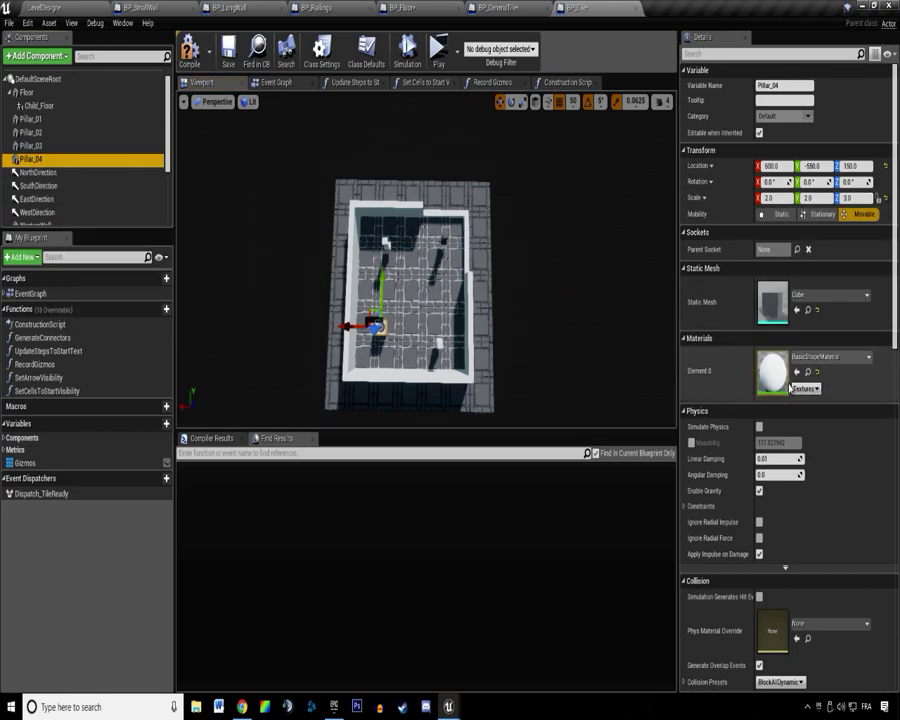
left_click(797, 311)
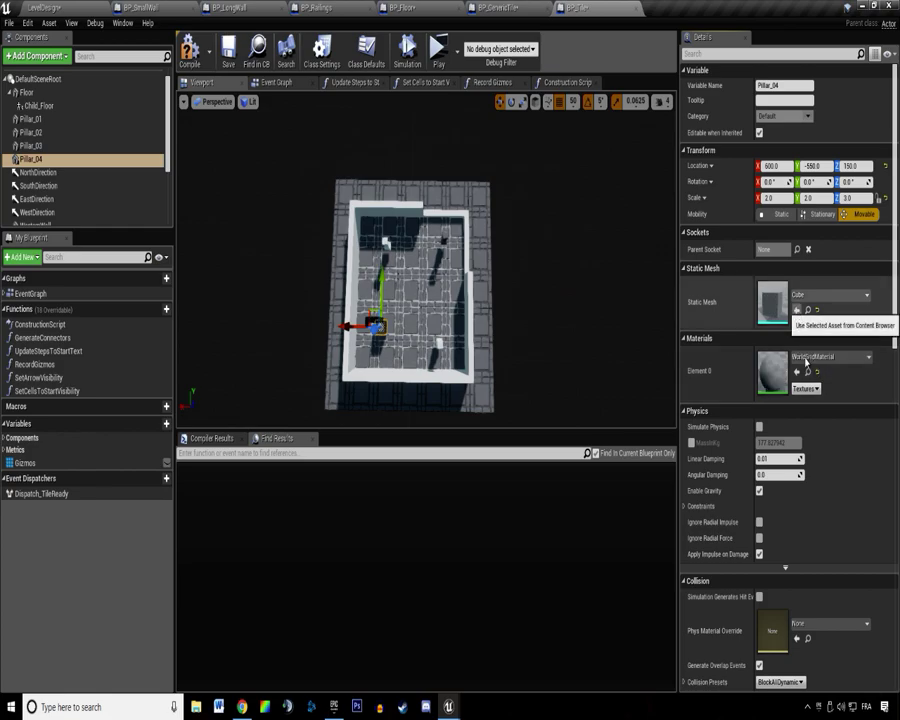
left_click(797, 310)
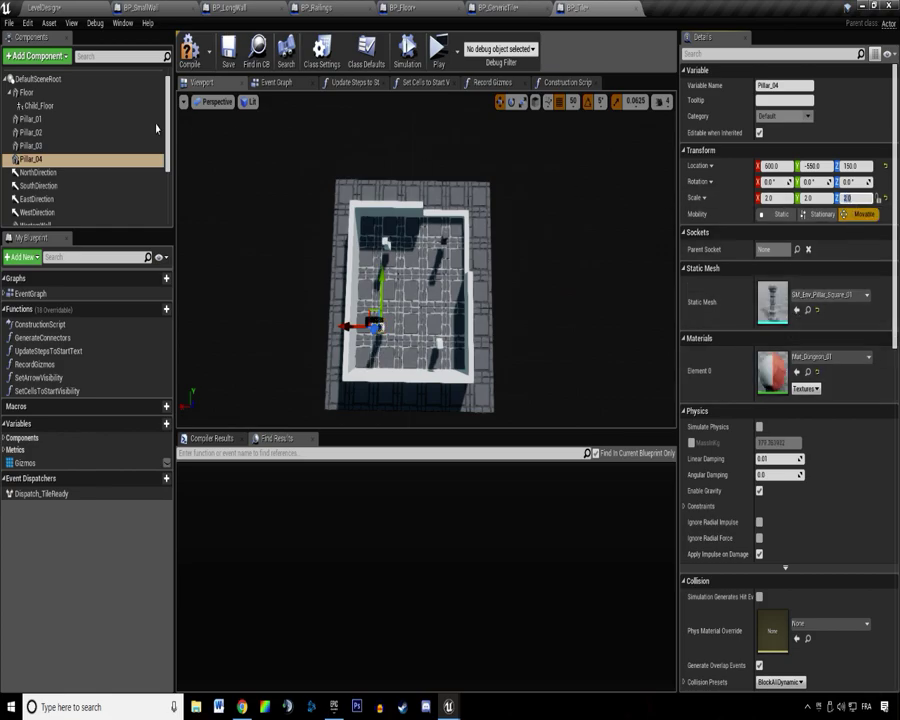
Reset the materials of Pillar_03, Pillar_02 and Pillar_01 to the mesh's default Mat_Dungeon_01.
left_click(56, 146)
left_click(54, 136)
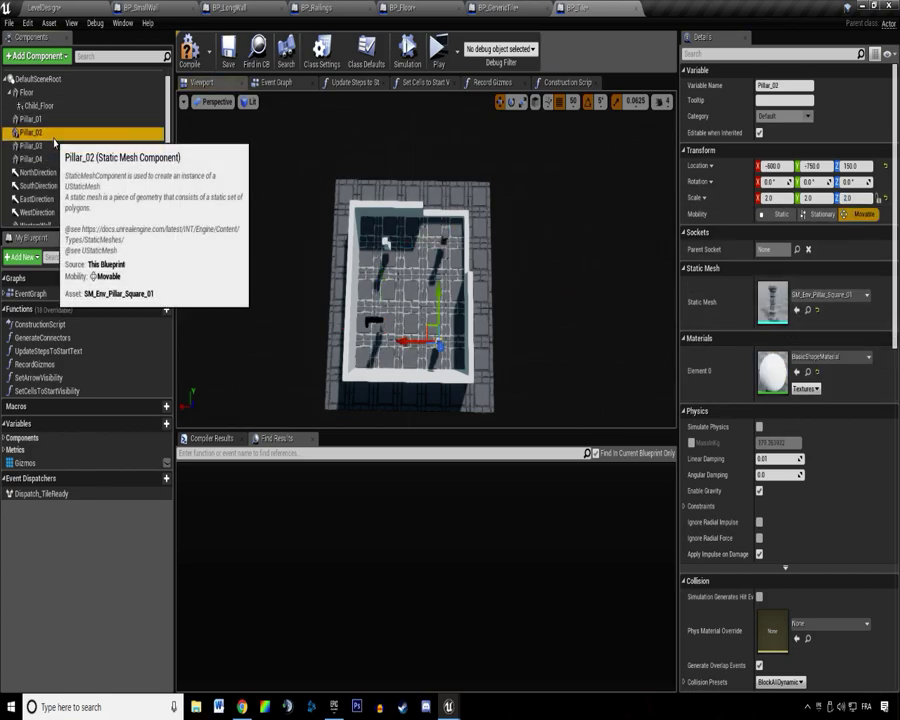
left_click(54, 120)
right_click_drag(430, 243, 250, 180)
right_click_drag(341, 195, 420, 240)
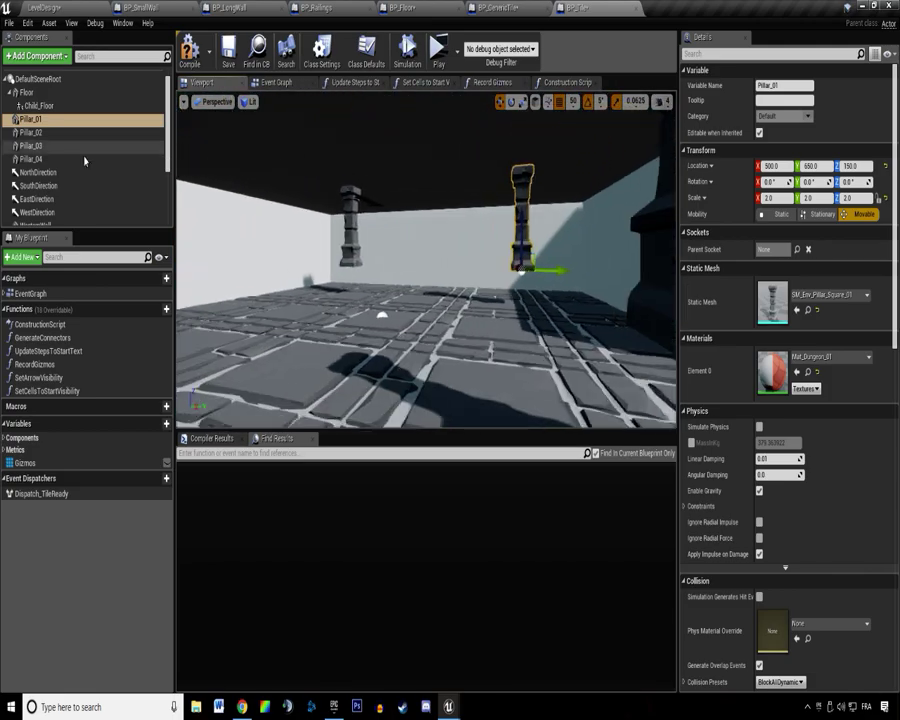
Set the Z location of Pillar_01 through Pillar_04 together to 0 so the pillars stand on the floor.
left_click(32, 159, "shift")
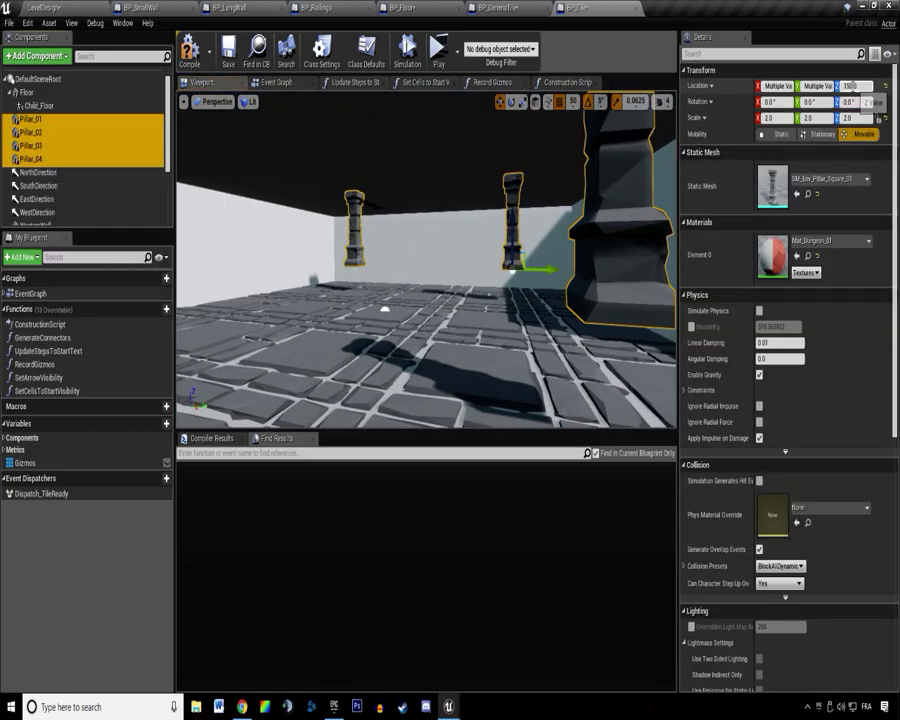
left_click(850, 87)
type("0")
key("Return")
right_click_drag(590, 205, 440, 300)
right_click_drag(377, 254, 270, 235)
right_click_drag(368, 230, 392, 222)
Add a Child Actor component under NorthernConnector, keeping its default name.
left_click(368, 230)
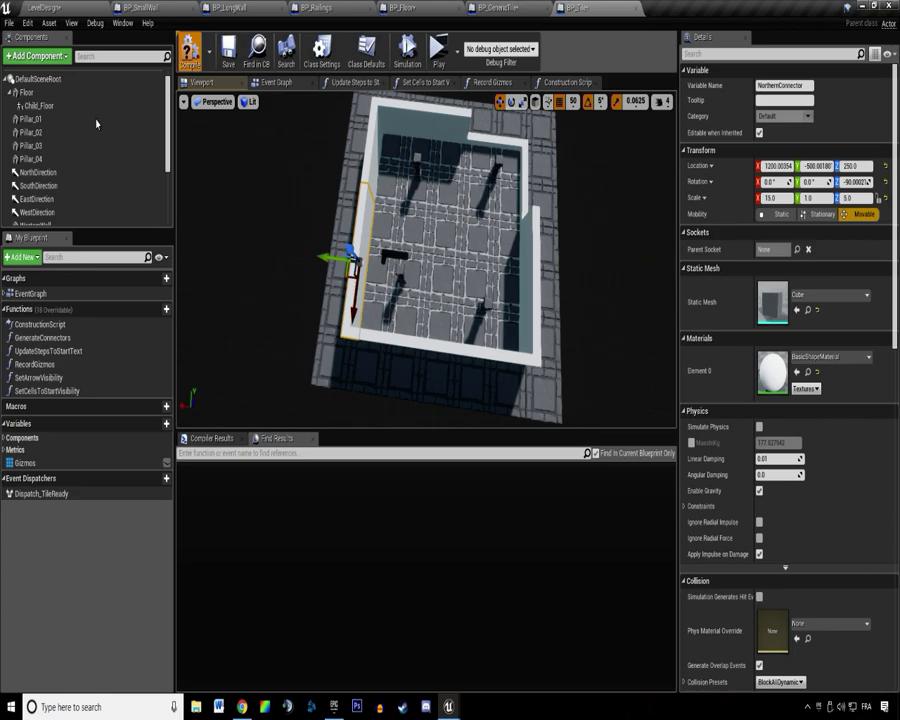
scroll(97, 123, "down", 3)
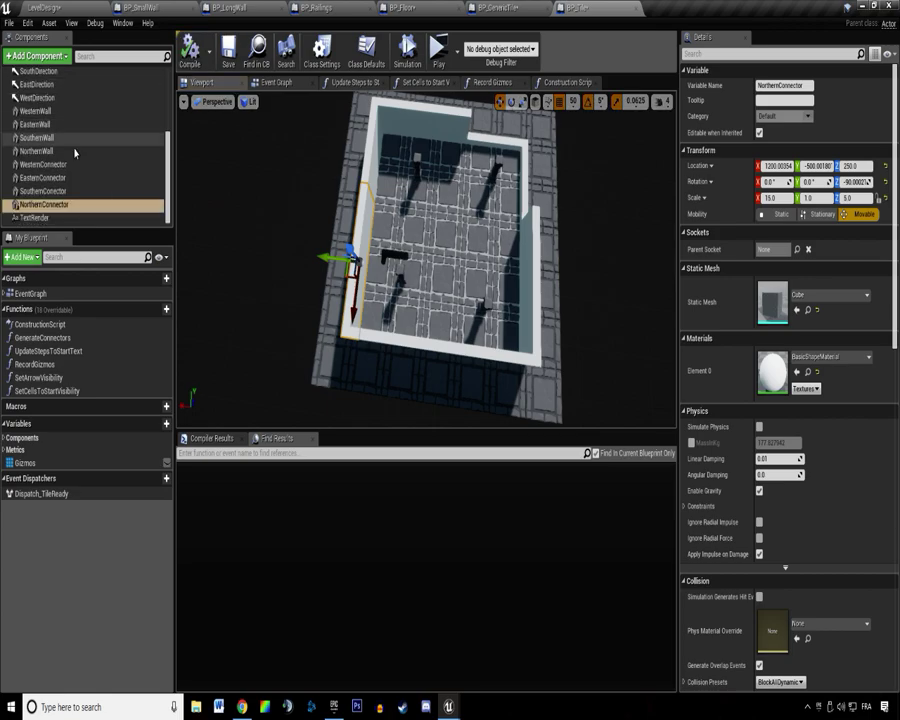
left_click(44, 56)
type("sh")
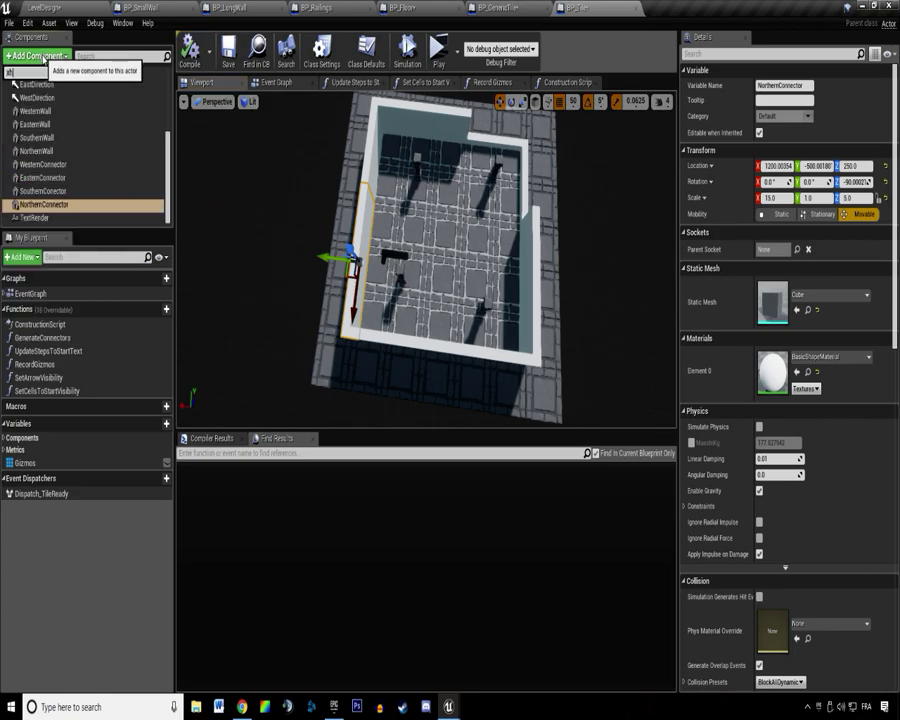
type("chi")
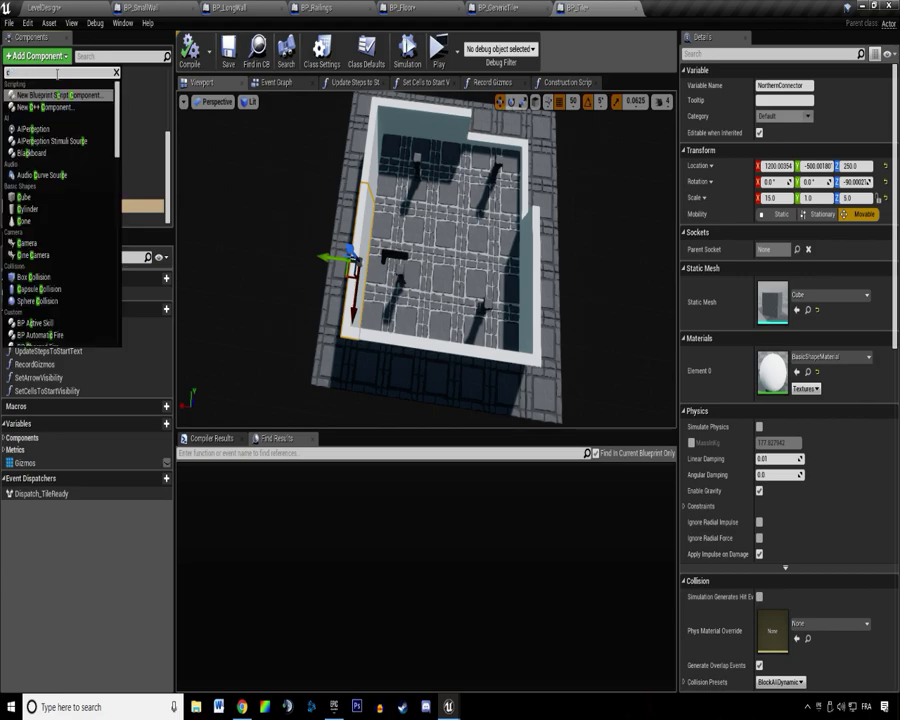
left_click(42, 98)
left_click(40, 208)
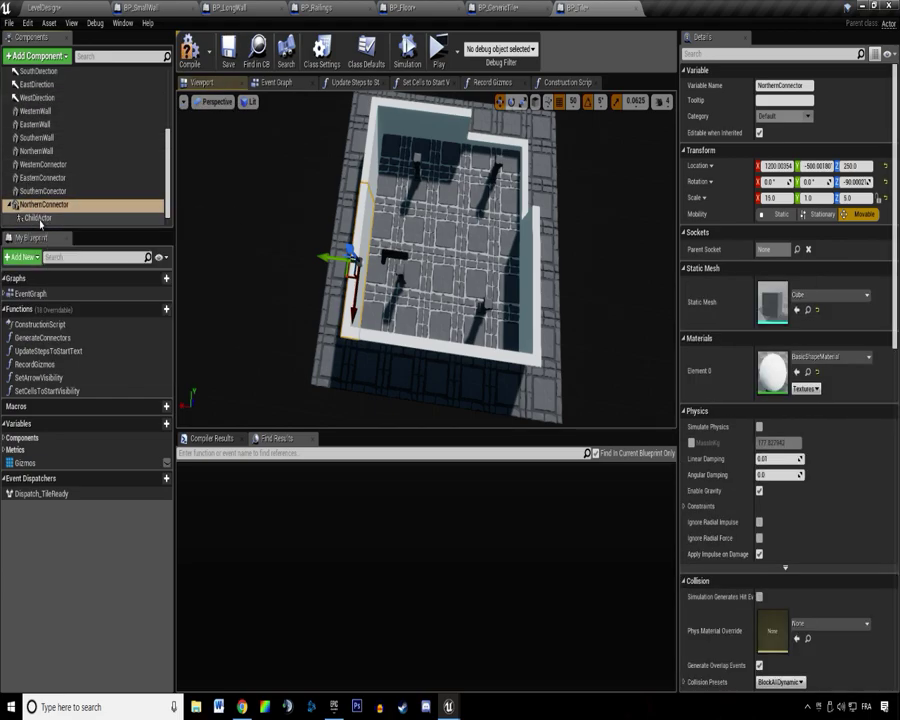
left_click(41, 219)
scroll(70, 210, "down", 1)
left_click(45, 192)
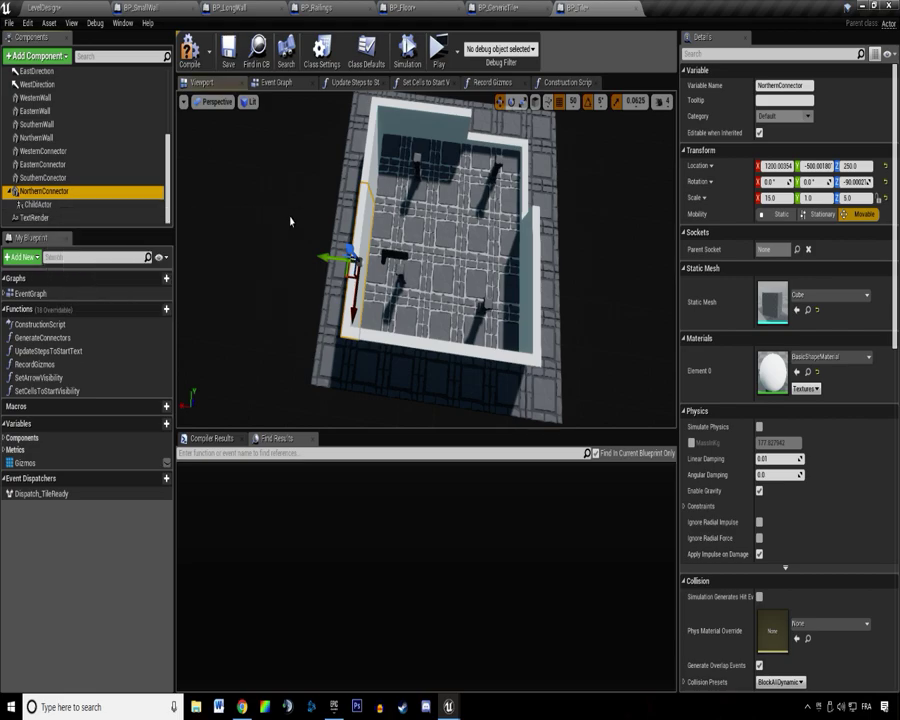
right_click_drag(237, 217, 165, 215)
left_click(49, 207)
double_click(48, 206)
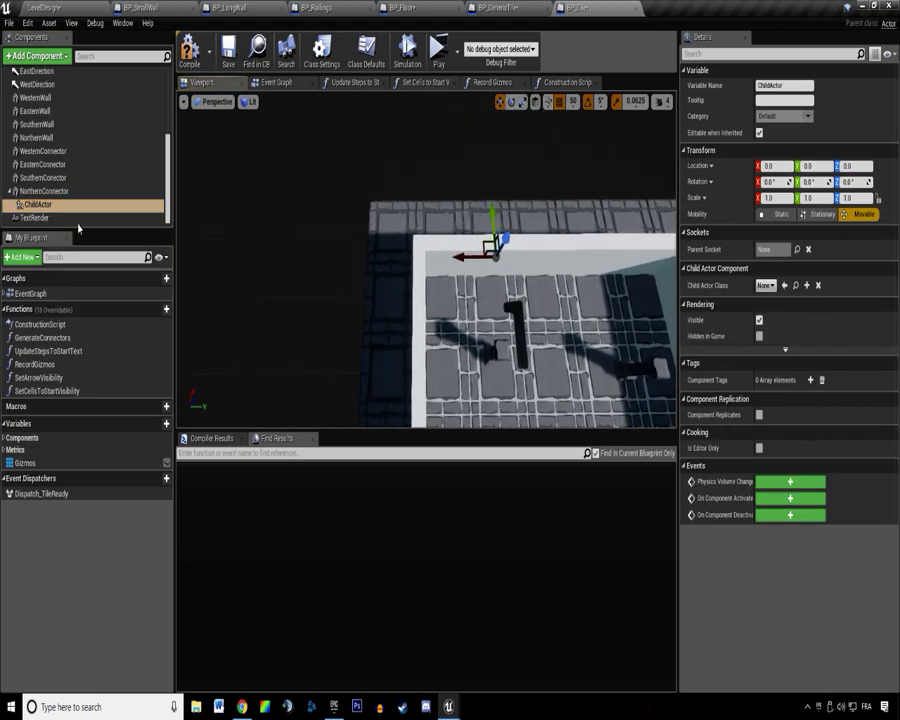
Add one Child Actor component each under SouthernConector, EasternConnector and WesternConnector.
left_click(52, 181)
left_click(52, 56)
type("chil")
left_click(47, 95)
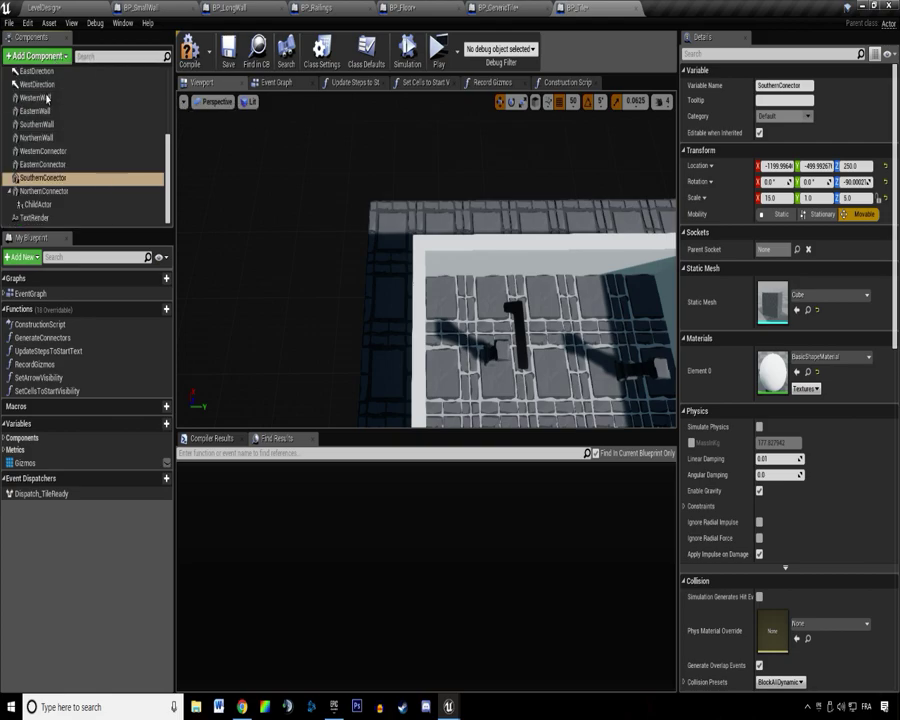
left_click(49, 168)
left_click(37, 56)
type("chi")
left_click(37, 96)
left_click(40, 138)
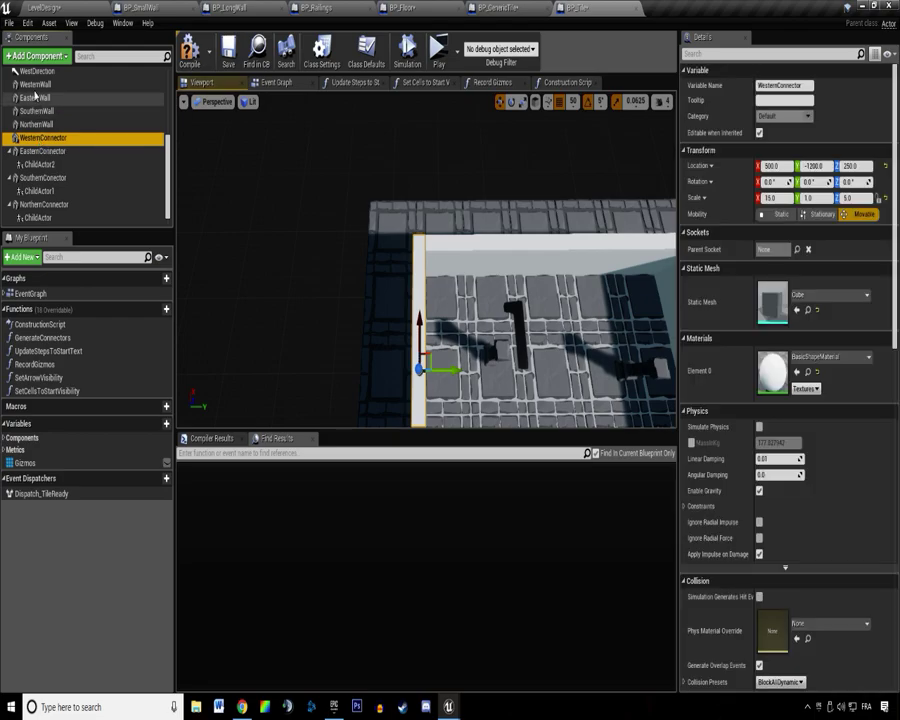
left_click(37, 56)
type("chi")
left_click(31, 97)
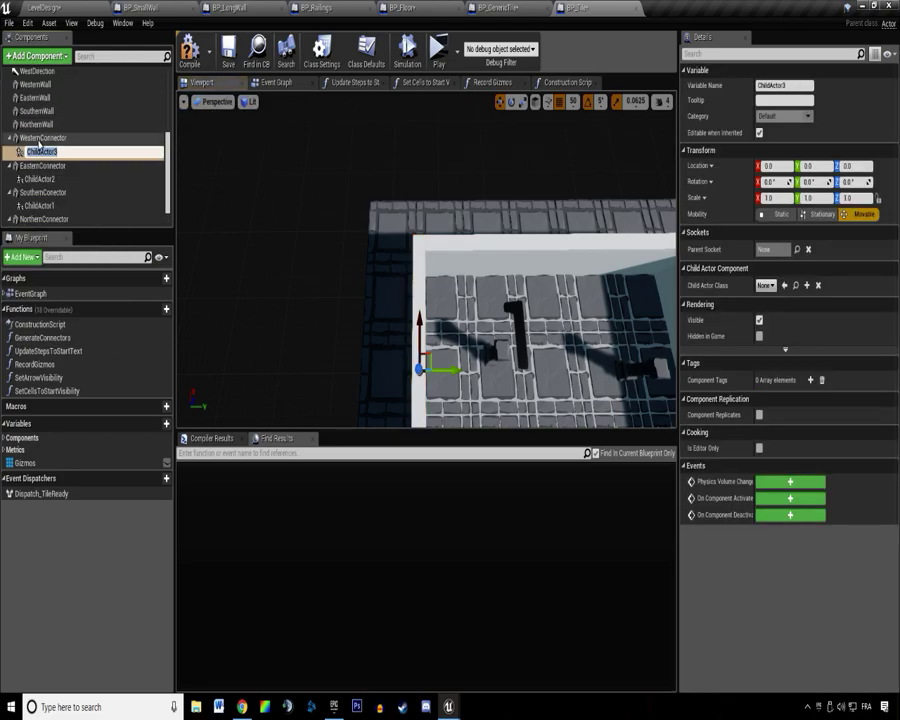
Add a Child Actor component under NorthernWall and another under SouthernWall.
left_click(38, 126)
left_click(29, 58)
type("c")
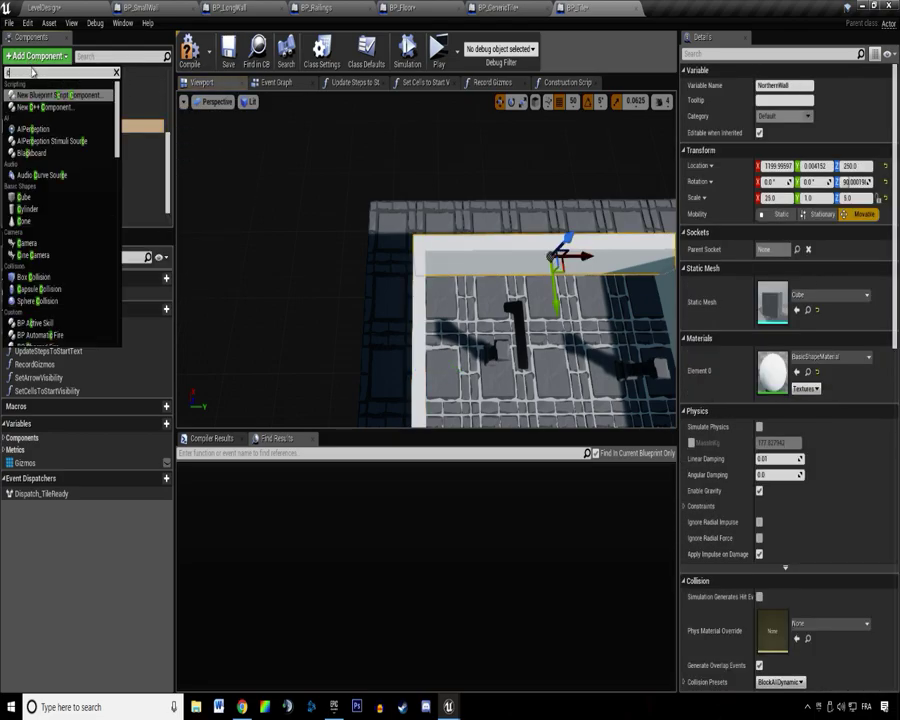
type("hil")
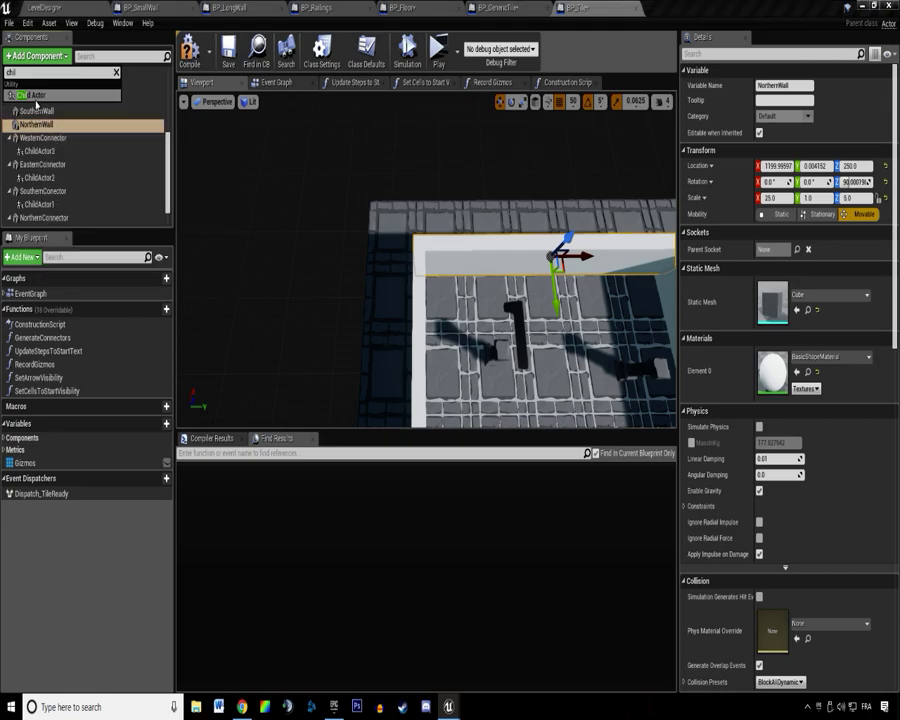
left_click(36, 97)
left_click(37, 110)
left_click(38, 57)
type("c")
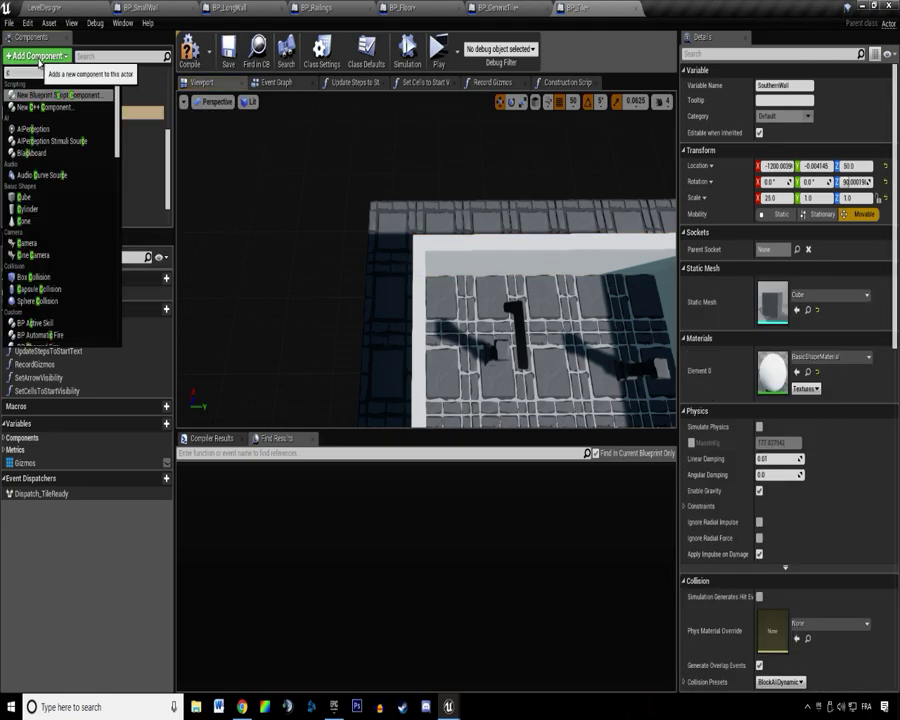
type("hi")
left_click(32, 100)
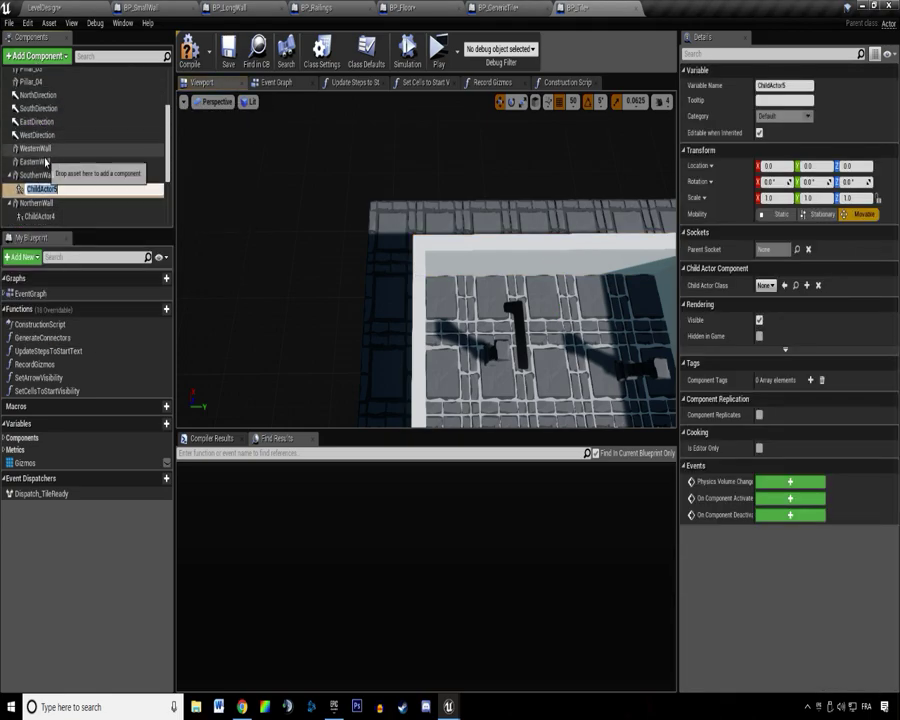
Add a Child Actor component under EasternWall and another under WesternWall.
left_click(38, 161)
left_click(35, 56)
type("x")
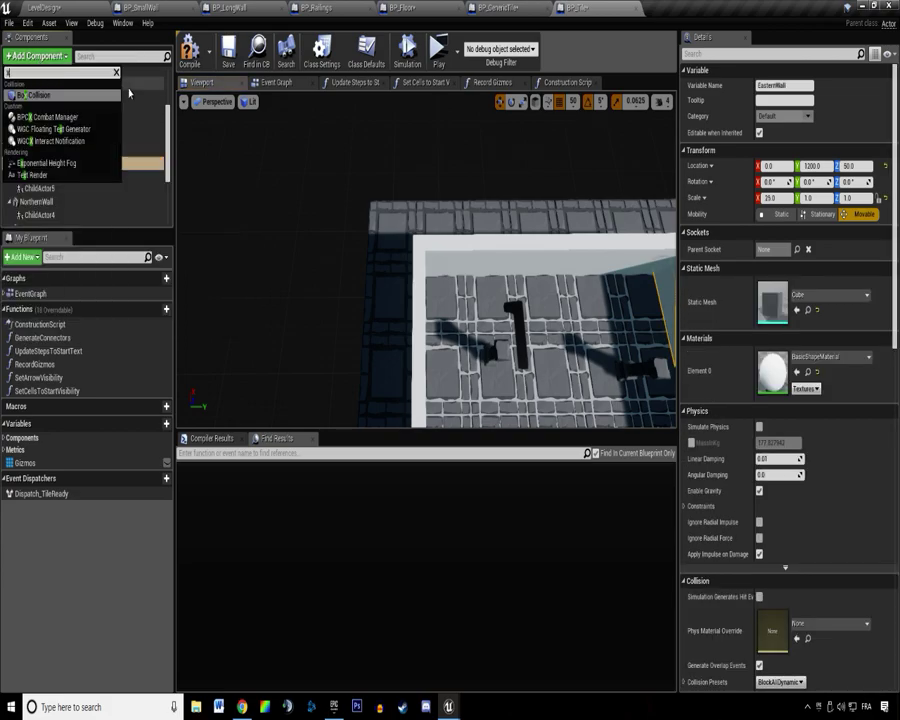
type("h")
key("BackSpace")
key("BackSpace")
key("BackSpace")
type("chi")
left_click(71, 96)
left_click(35, 148)
left_click(35, 56)
type("ch")
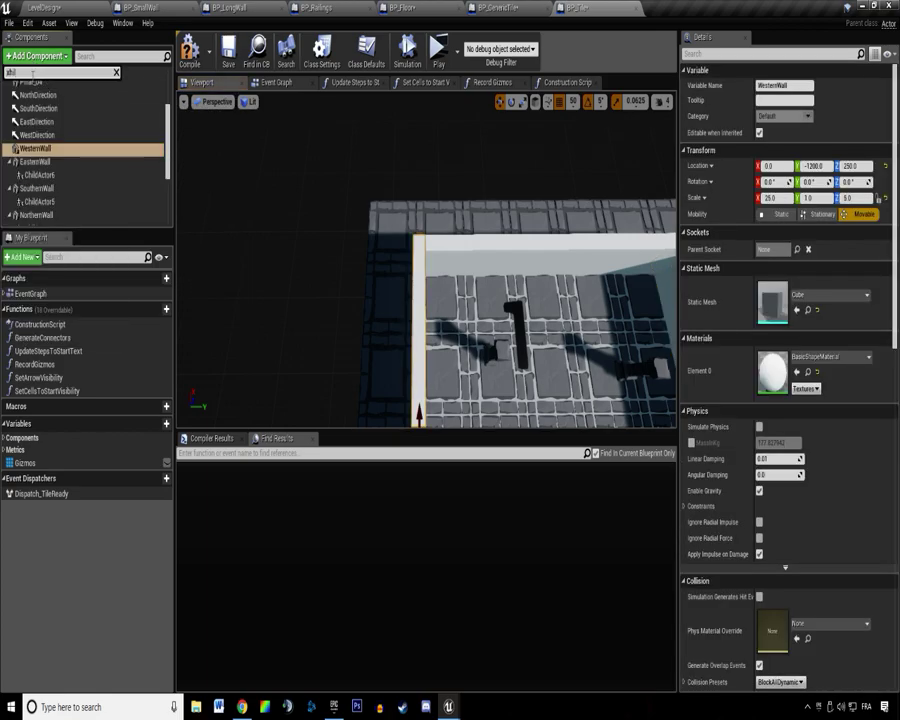
type("chi")
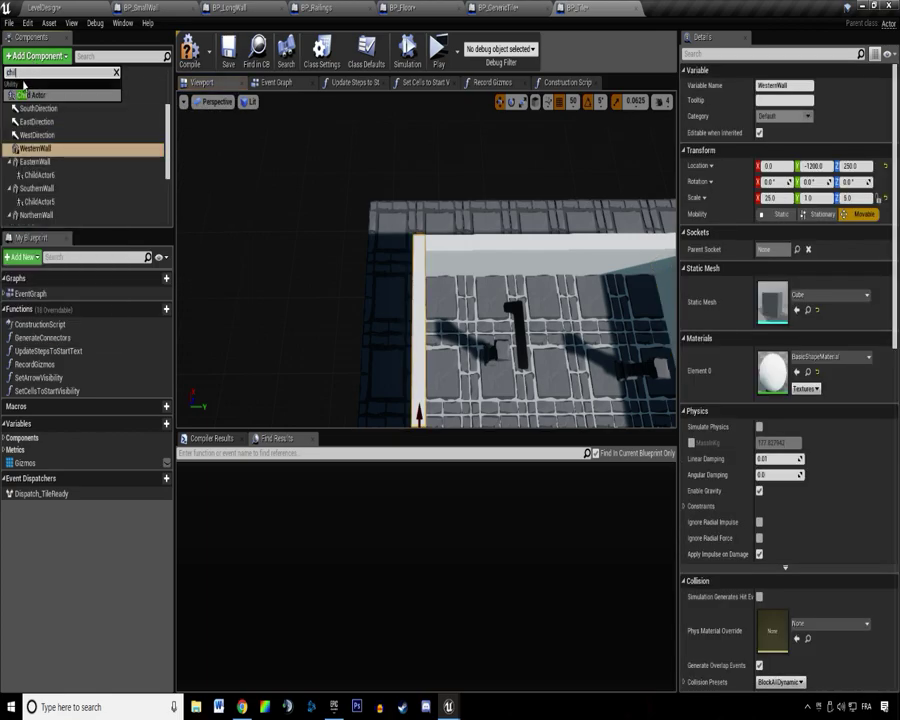
left_click(25, 97)
Move NorthernConnector outward, away from the northern wall, to an X location of about 1700.
right_click_drag(320, 248, 465, 220)
scroll(67, 204, "down", 5)
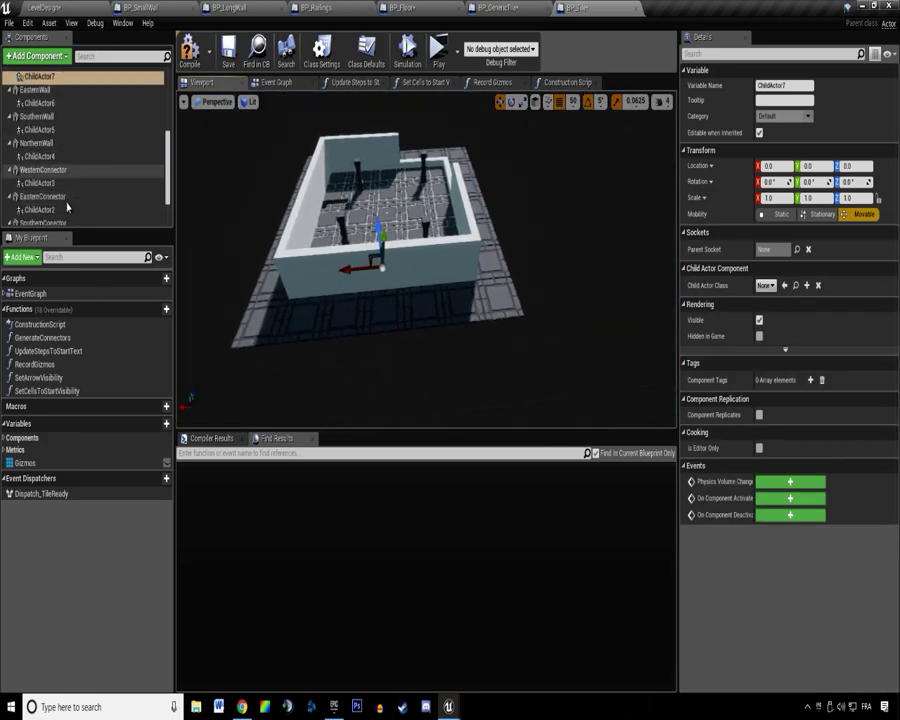
left_click(64, 192)
left_click(60, 205)
mouse_move(247, 215)
right_mouse_down()
mouse_move(222, 205)
mouse_move(245, 213)
right_mouse_up()
left_click(67, 193)
right_click_drag(340, 227, 300, 227)
left_click_drag(488, 247, 422, 249)
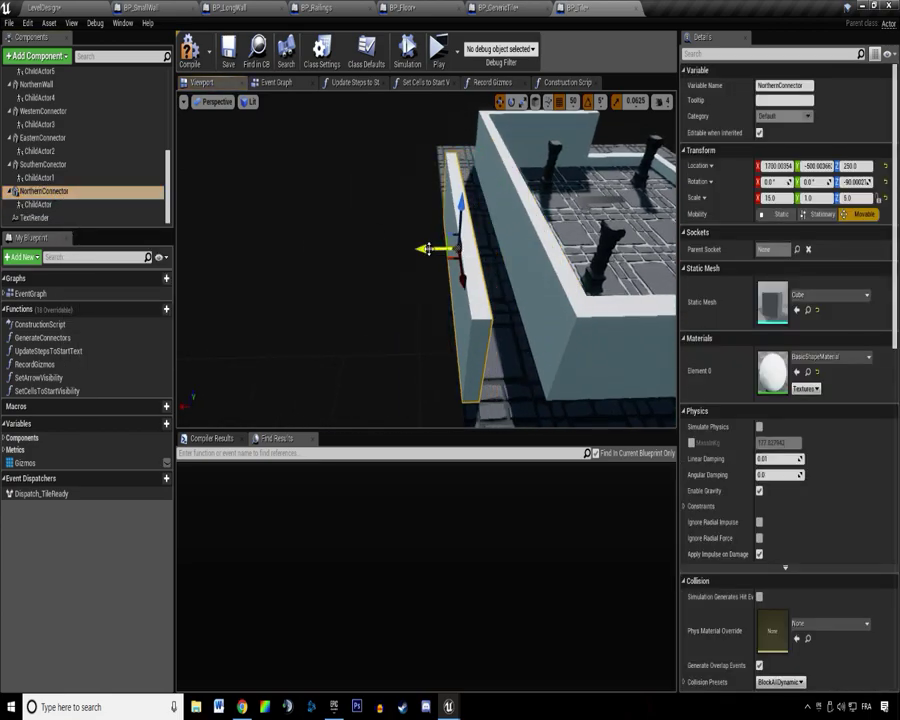
Move SouthernConector outward, away from the southern wall, to an X location of about -1750.
left_click(60, 164)
key("f")
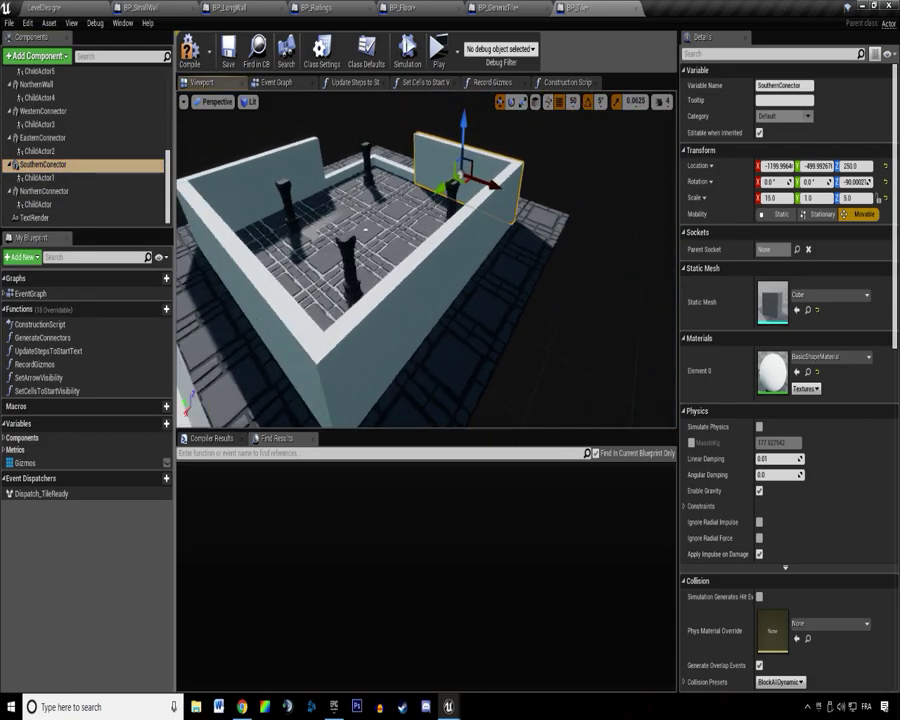
scroll(311, 298, "down", 10)
left_click_drag(371, 250, 402, 255)
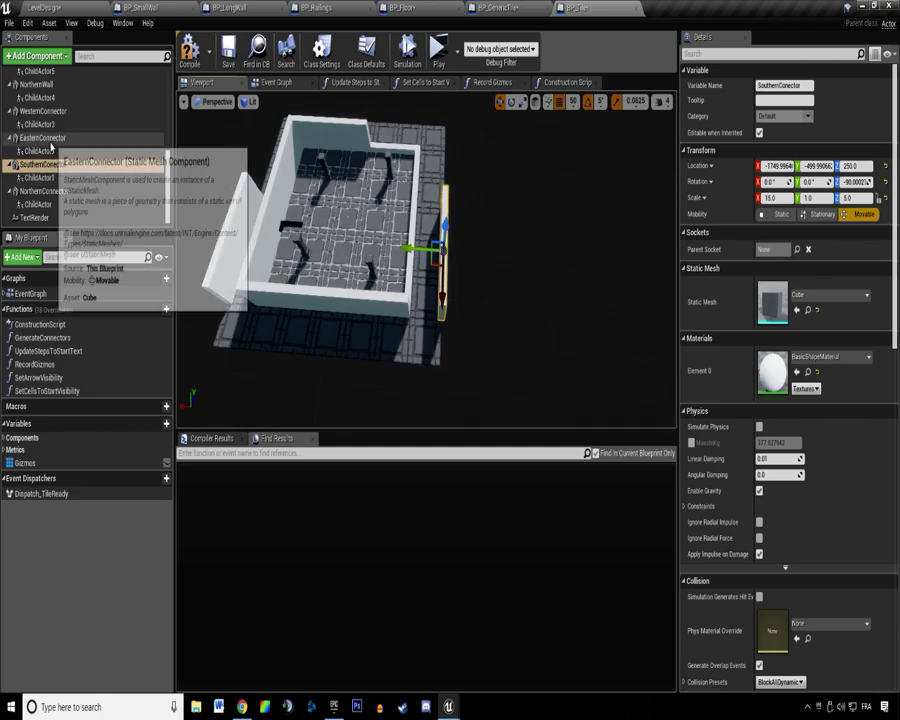
Set the child actor class of SouthernConector's ChildActor1 to BP_SmallWall.
left_click(55, 178)
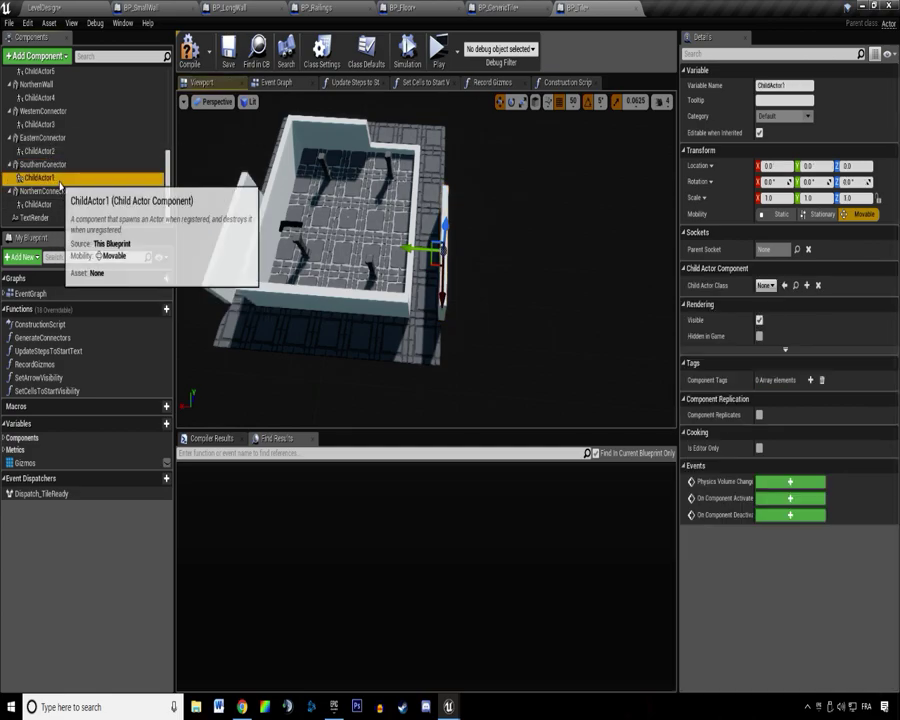
left_click(765, 285)
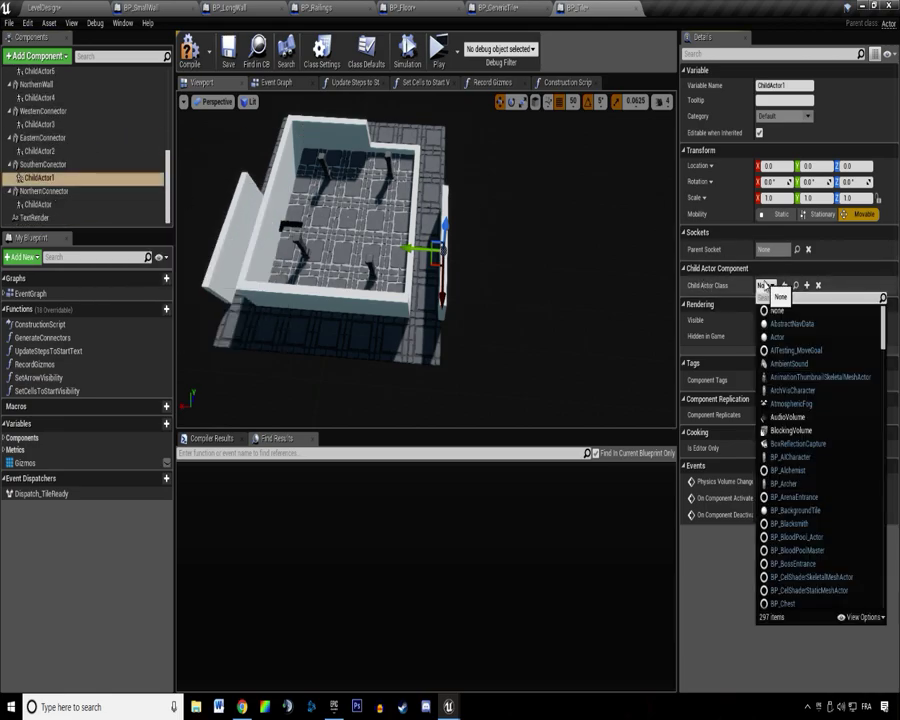
type("wall")
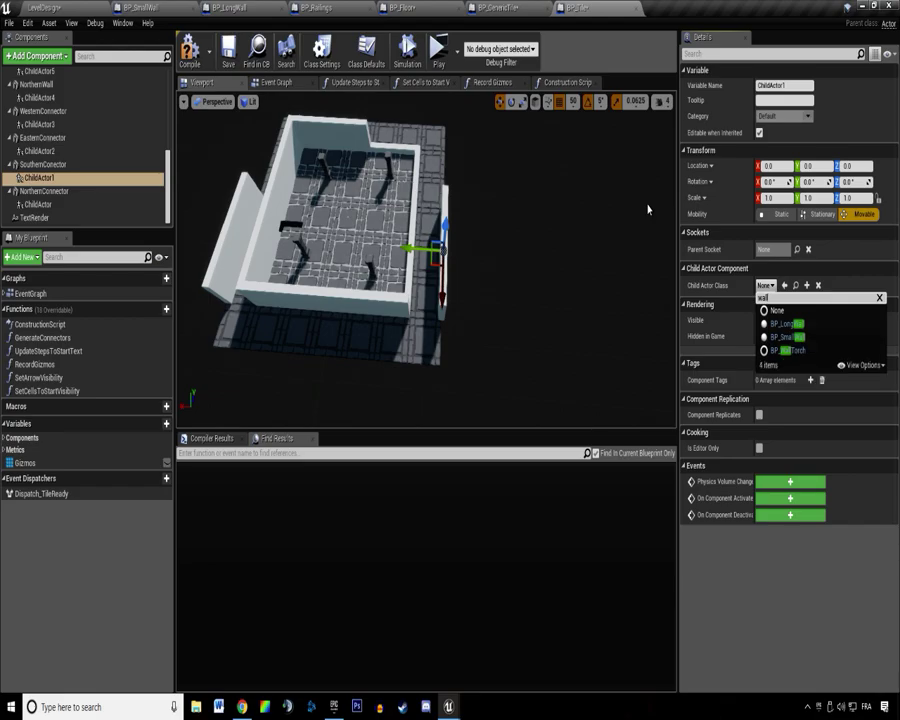
left_click(785, 337)
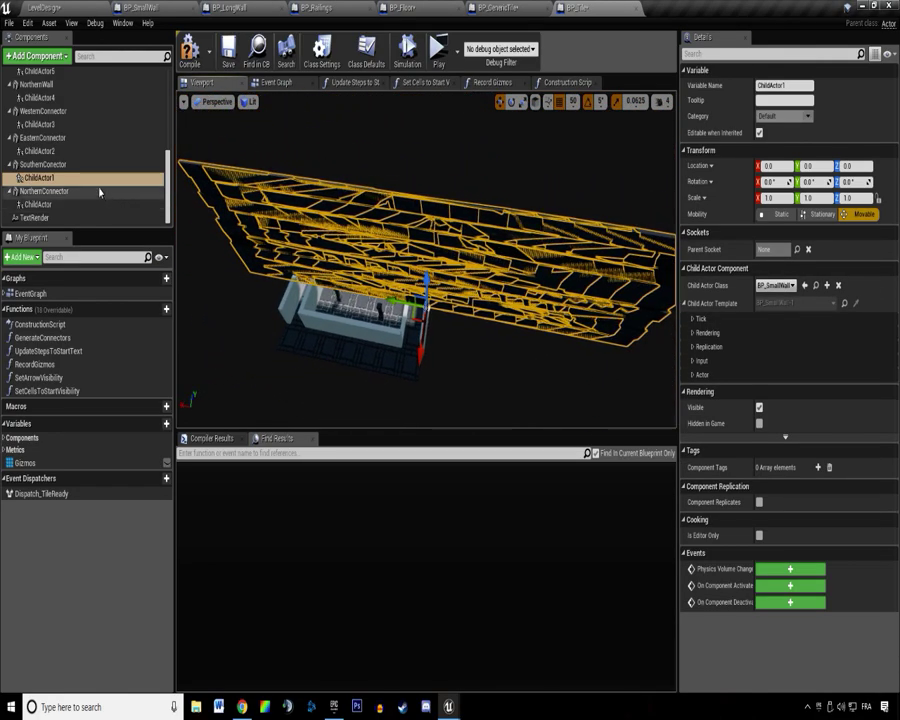
Select all four connectors and all four walls and set their scale to 1 on every axis.
left_click(52, 164)
left_click(62, 193, "ctrl")
left_click(39, 139, "ctrl")
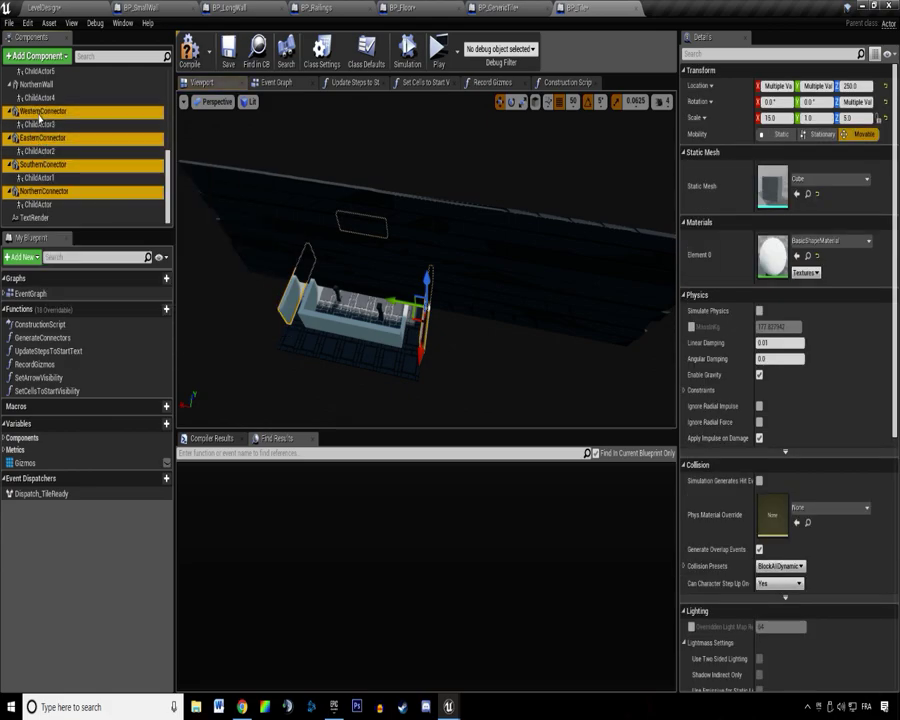
left_click(38, 113, "ctrl")
scroll(50, 120, "up", 2)
left_click(38, 130, "ctrl")
left_click(40, 102, "ctrl")
scroll(46, 120, "up", 4)
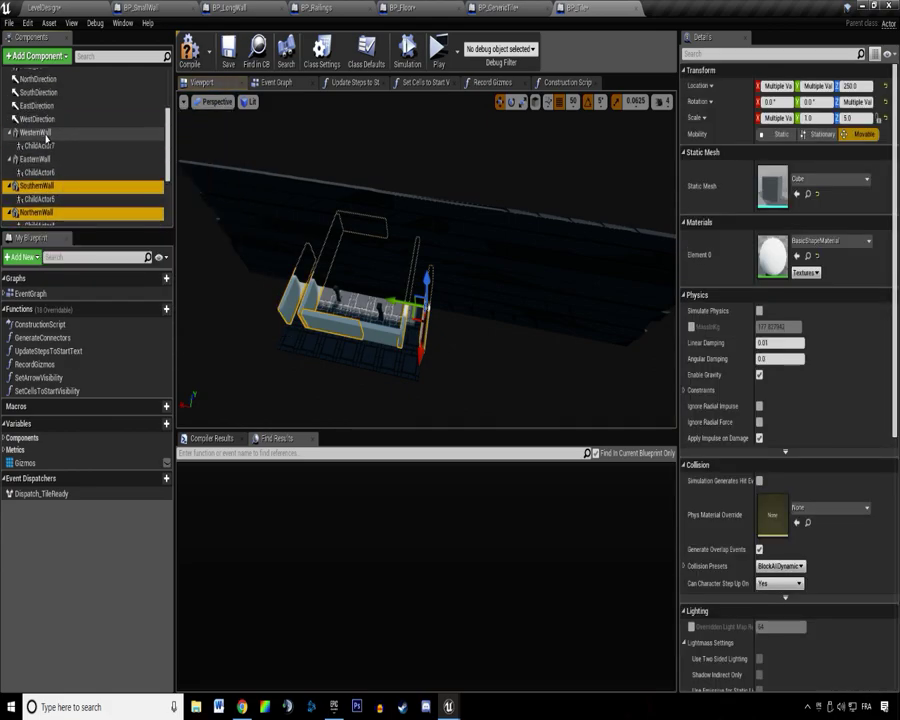
left_click(36, 159, "ctrl")
left_click(36, 132, "ctrl")
left_click(856, 118)
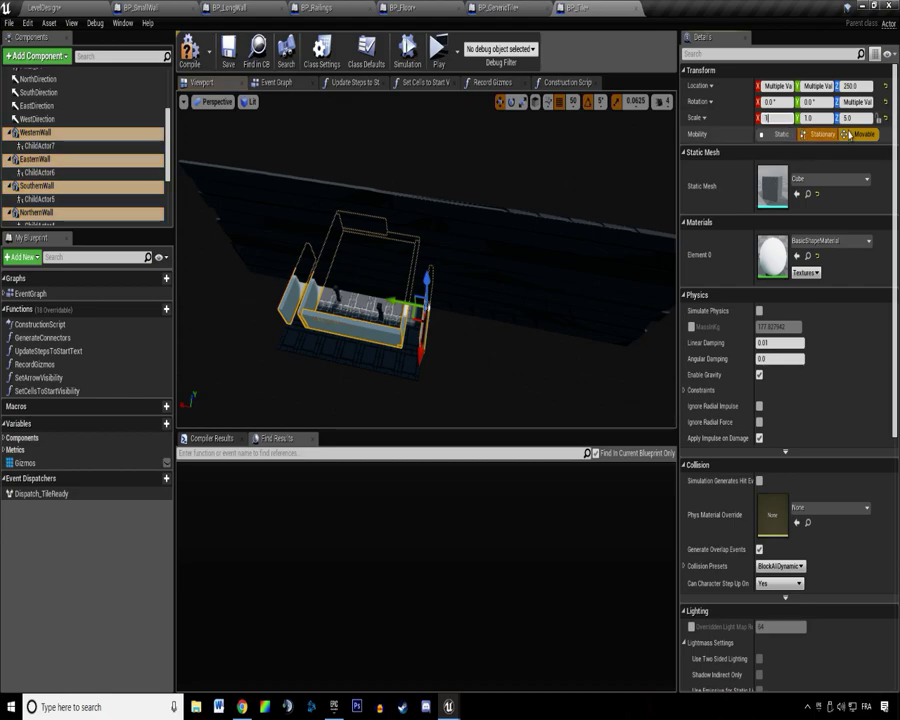
type("1")
key("Return")
scroll(435, 303, "up", 3)
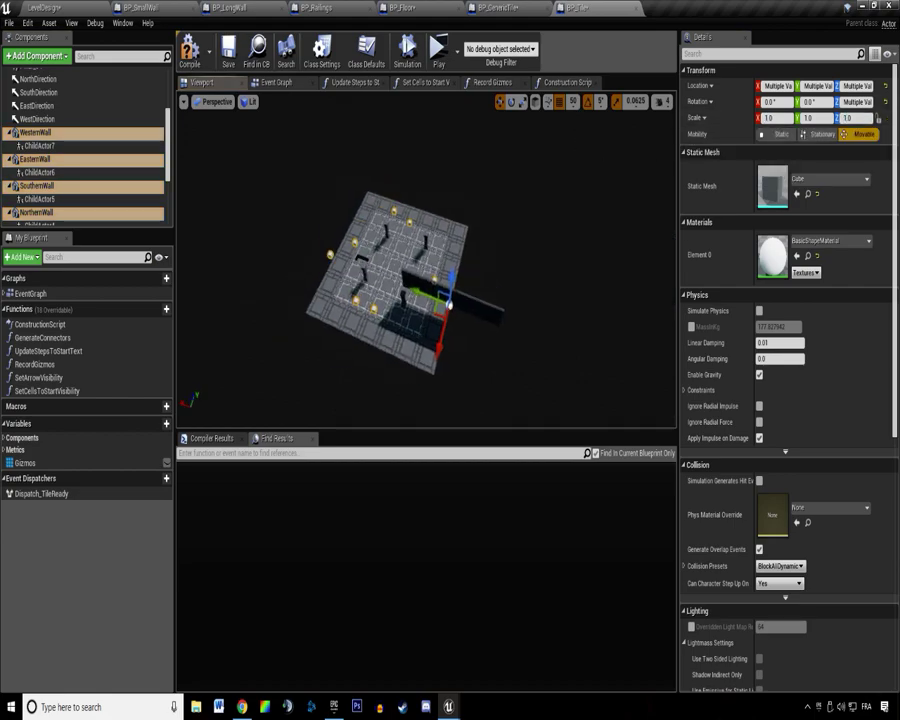
right_click_drag(427, 268, 490, 268)
key("s")
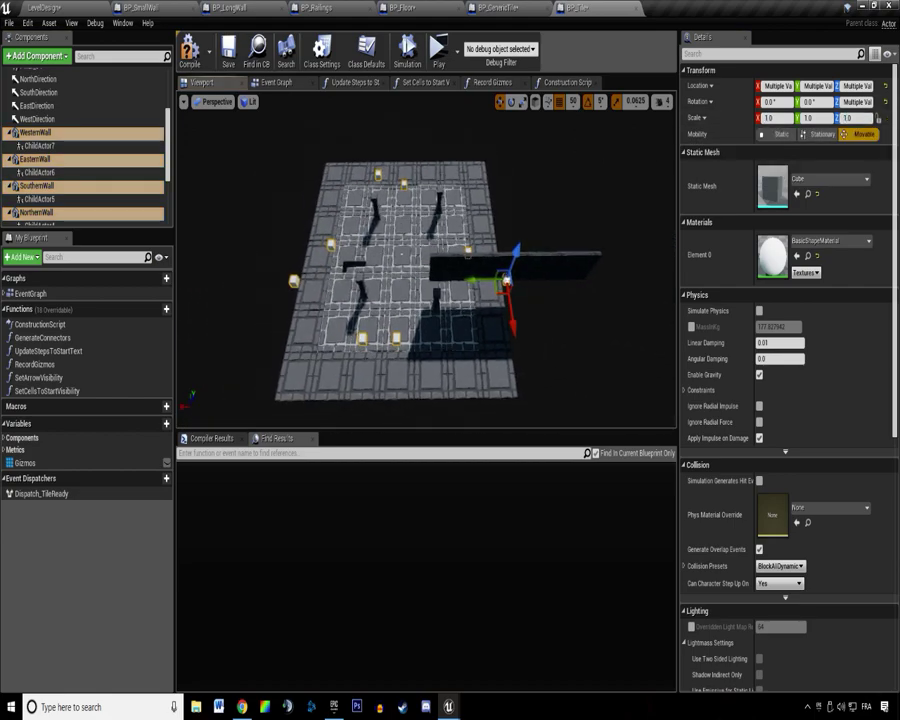
scroll(31, 155, "up", 5)
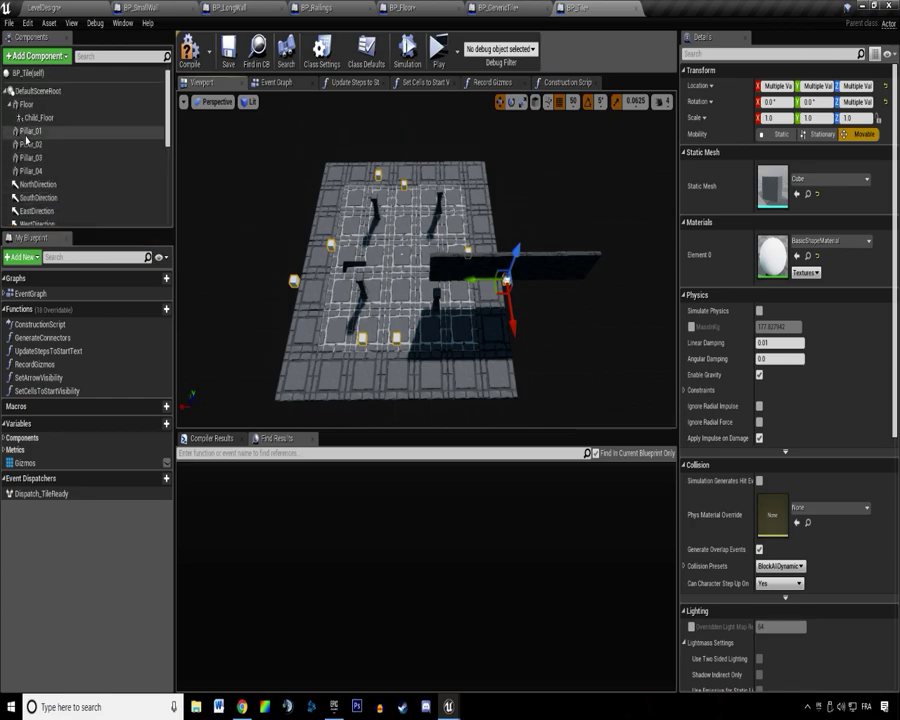
scroll(75, 130, "down", 6)
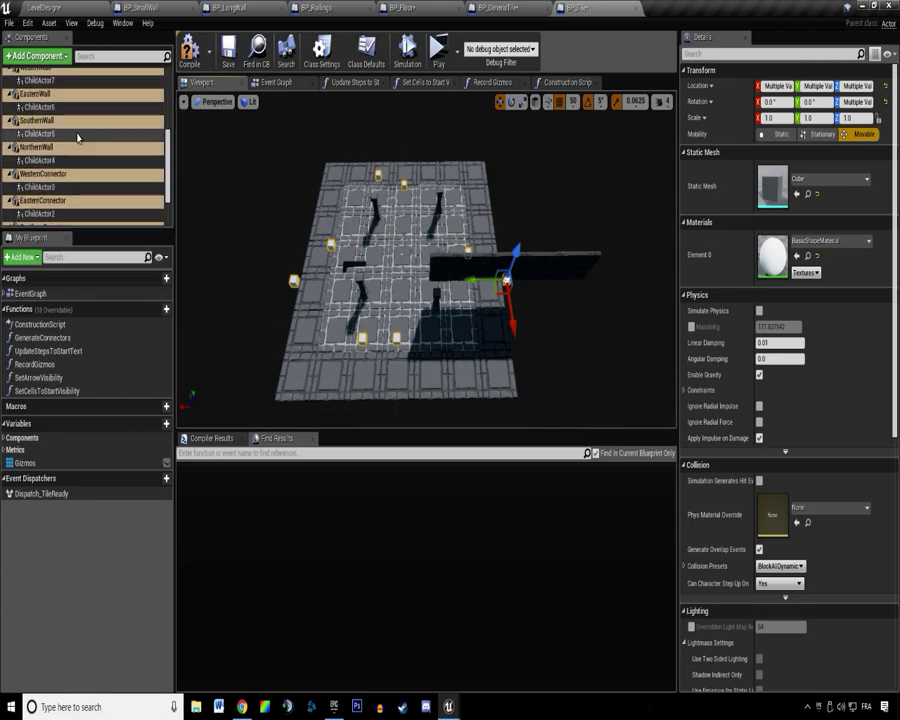
Set the child actor class of NorthernConnector's ChildActor to BP_SmallWall.
left_click(84, 205)
right_click_drag(350, 214, 316, 213)
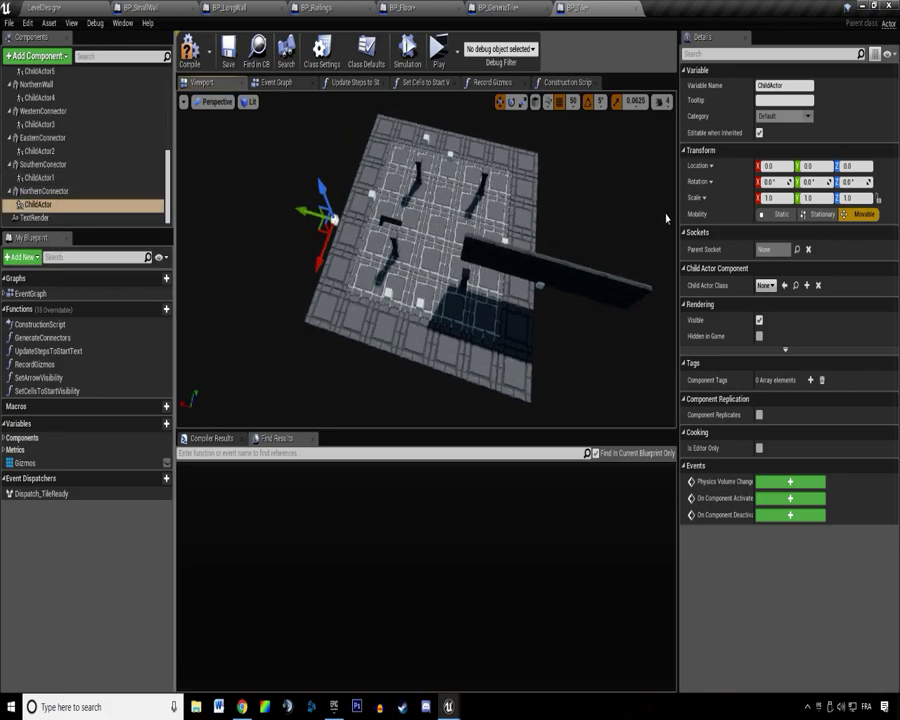
left_click(769, 286)
type("wall")
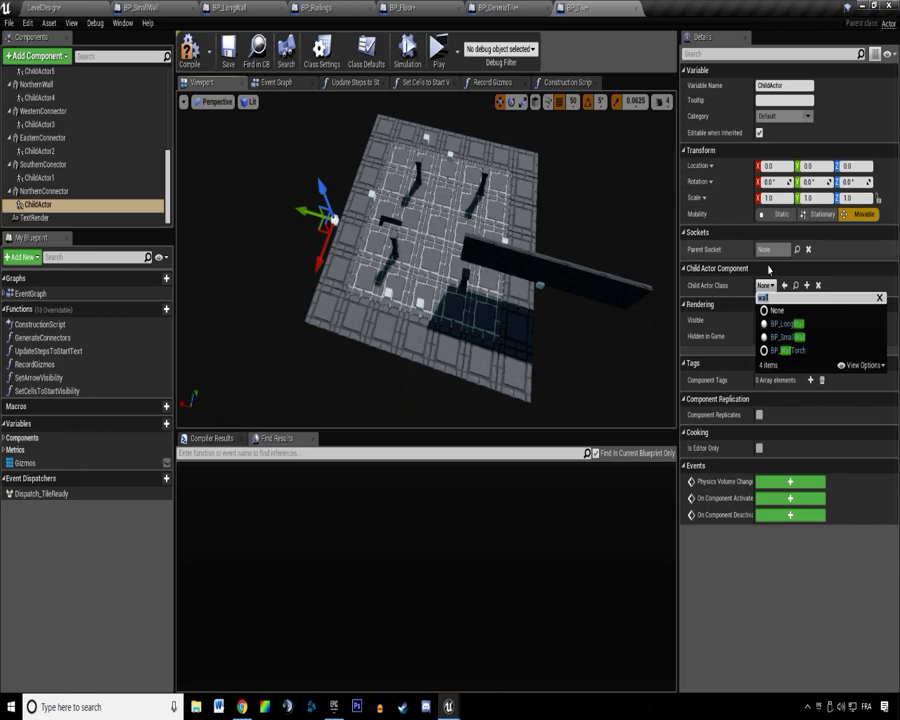
left_click(788, 337)
Set the child actor class of EasternConnector's ChildActor2 to BP_SmallWall.
left_click(35, 177)
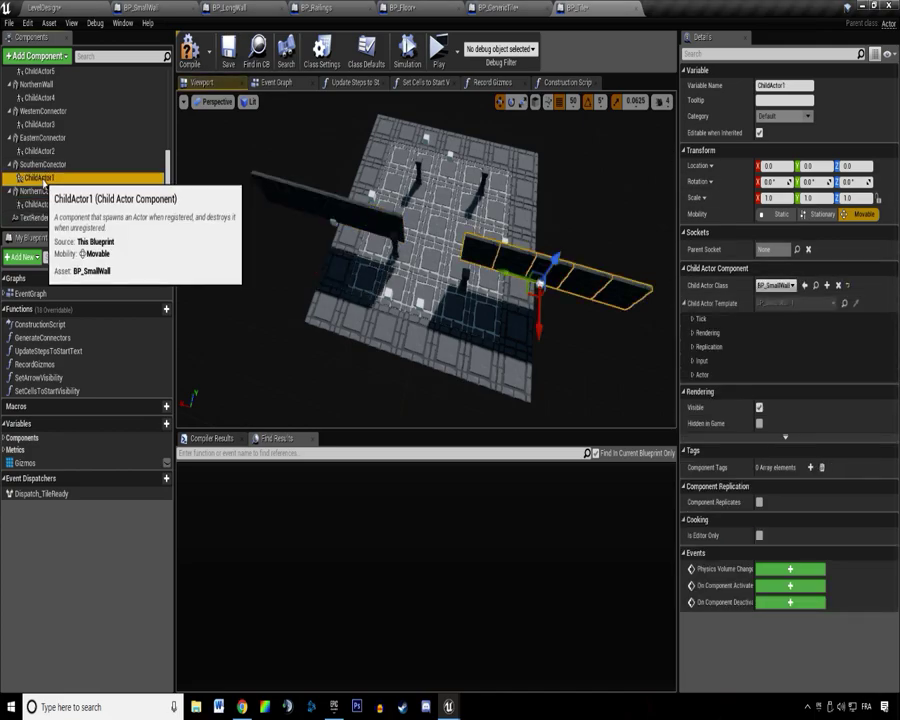
left_click(38, 150)
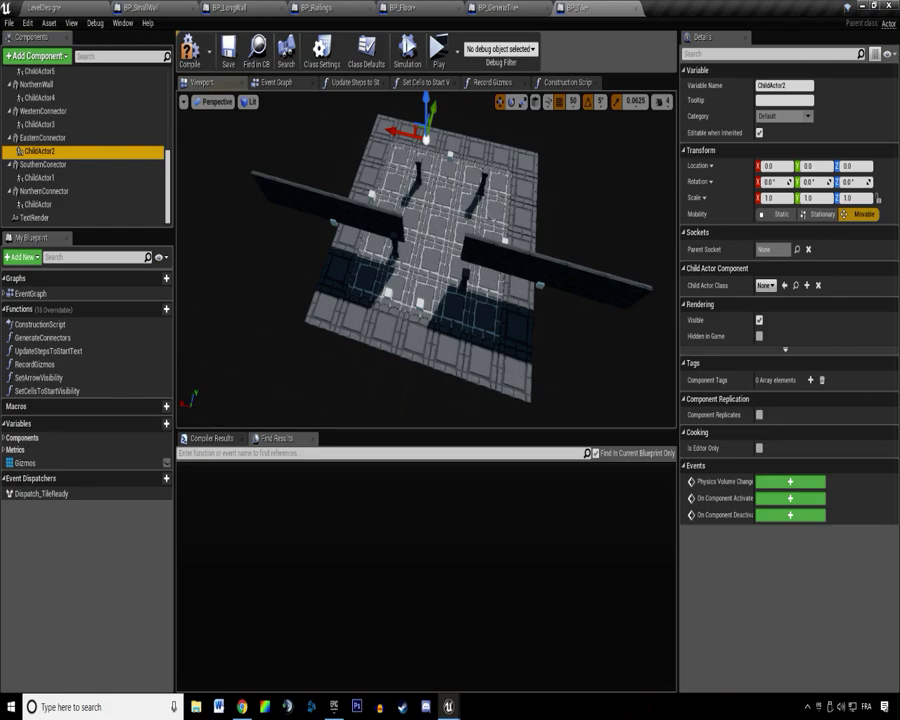
left_click(771, 287)
type("wall")
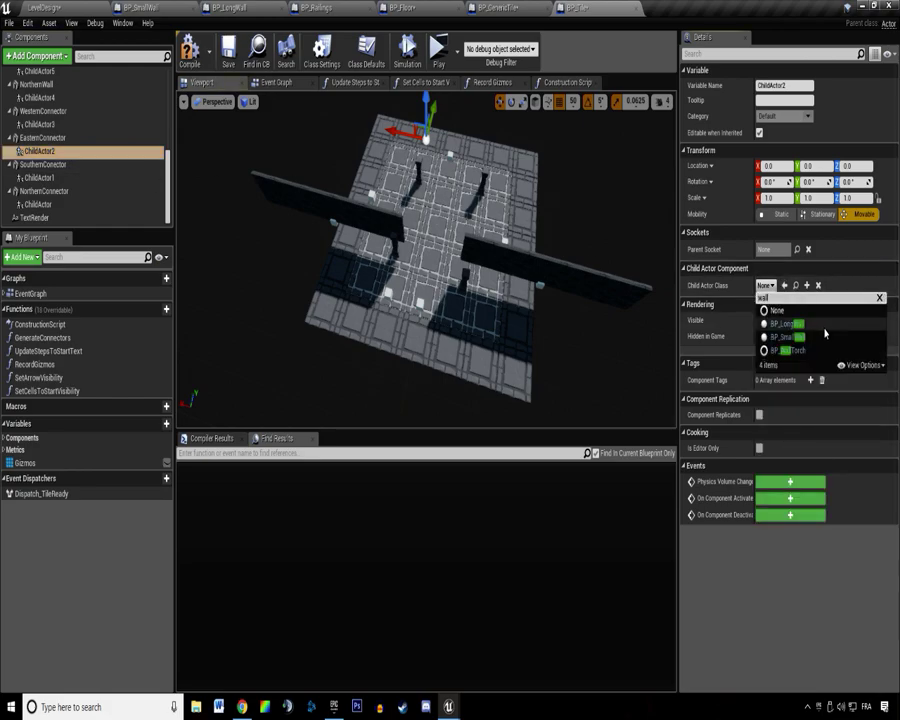
left_click(802, 337)
Set the child actor class of WesternConnector's ChildActor3 to BP_SmallWall.
left_click(40, 111)
left_click(38, 124)
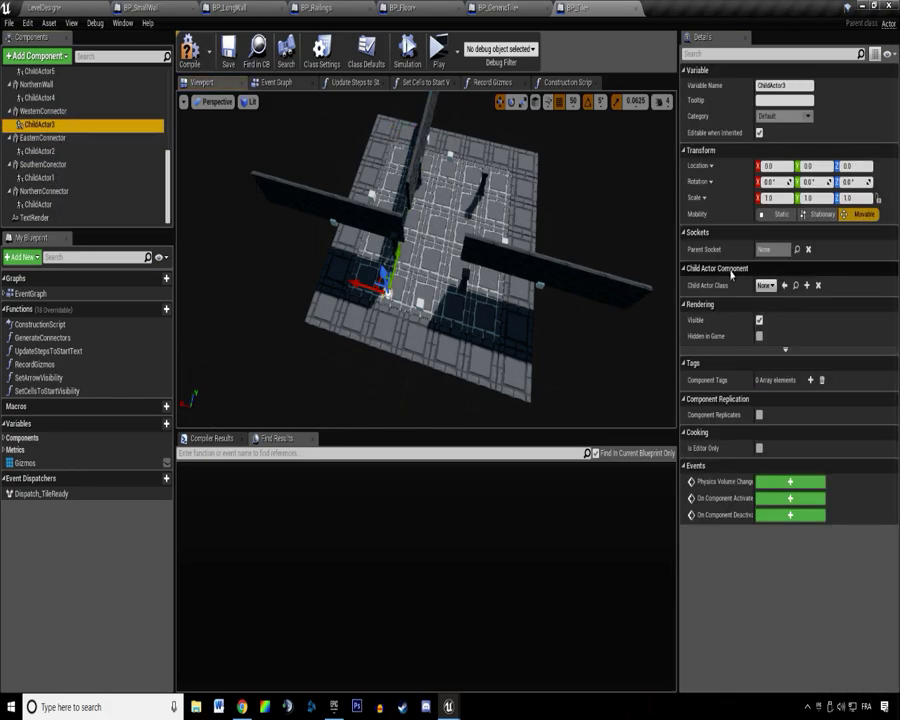
left_click(766, 285)
type("wall")
left_click(784, 337)
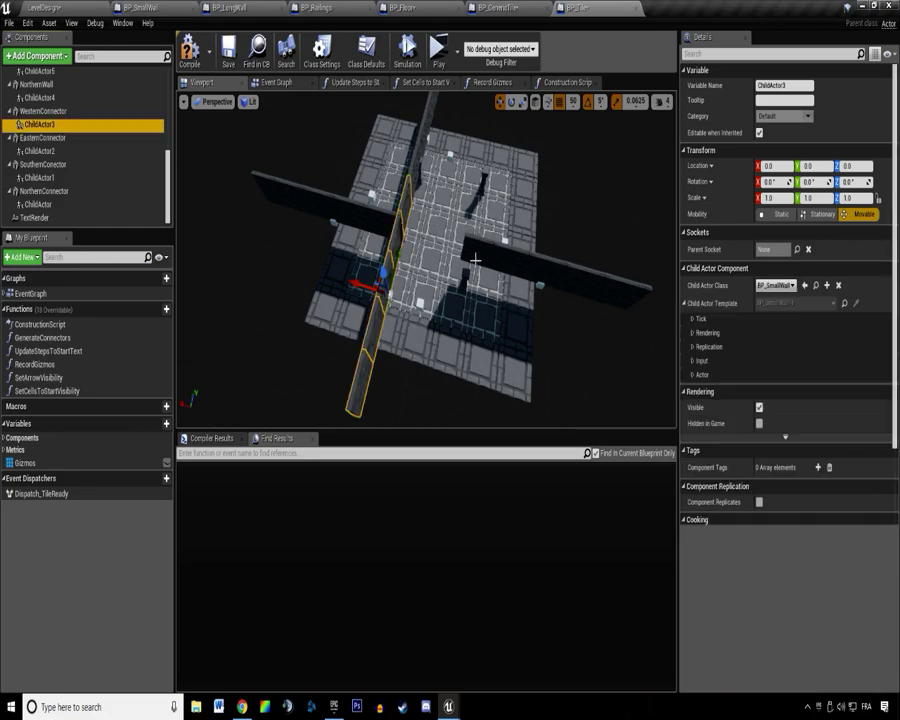
Set the child actor class of NorthernWall's ChildActor4 to BP_LongWall.
scroll(68, 163, "up", 3)
left_click(62, 162)
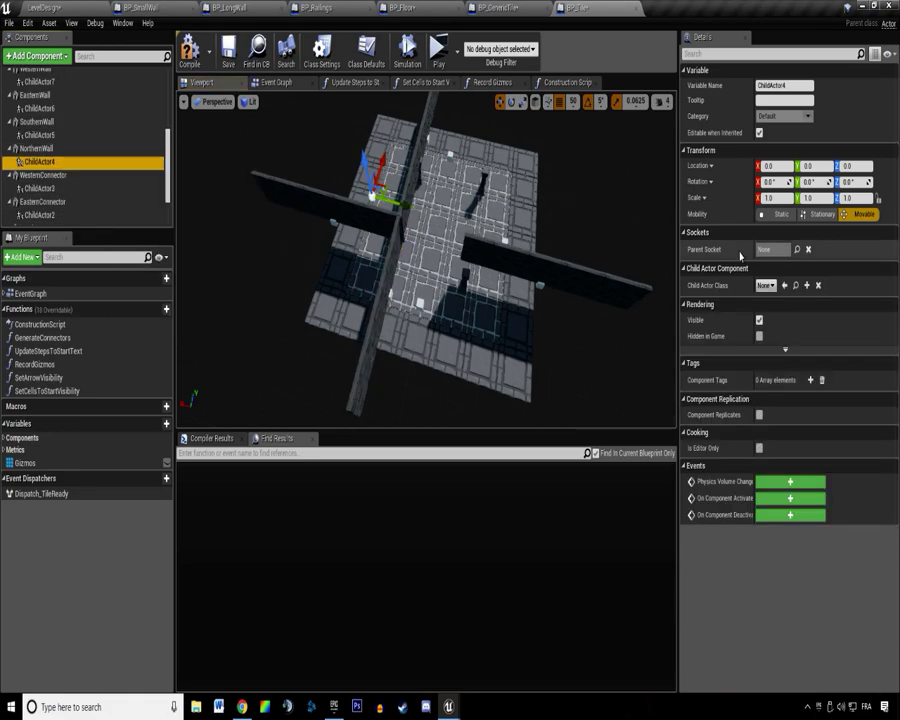
left_click(766, 285)
type("wall")
left_click(784, 324)
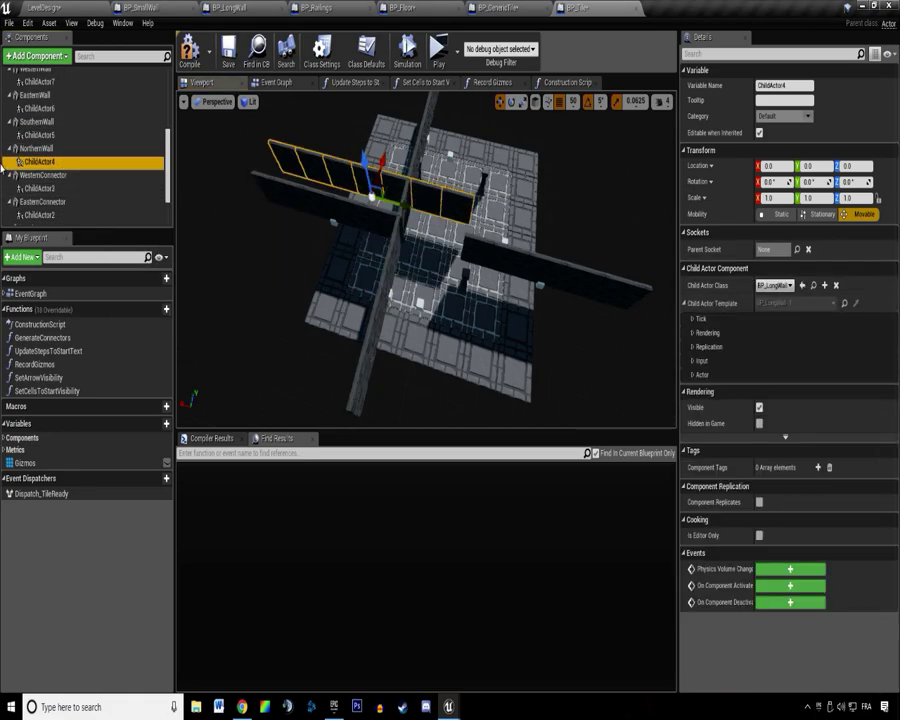
Set the child actor class of SouthernWall's ChildActor5 to BP_Railings.
left_click(40, 135)
left_click(766, 285)
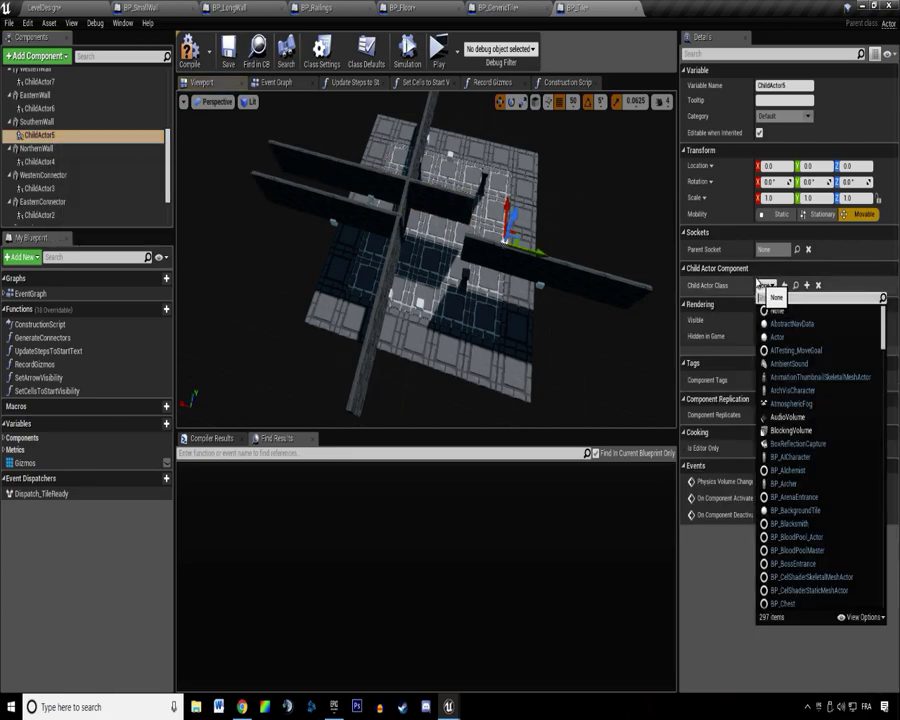
type("rail")
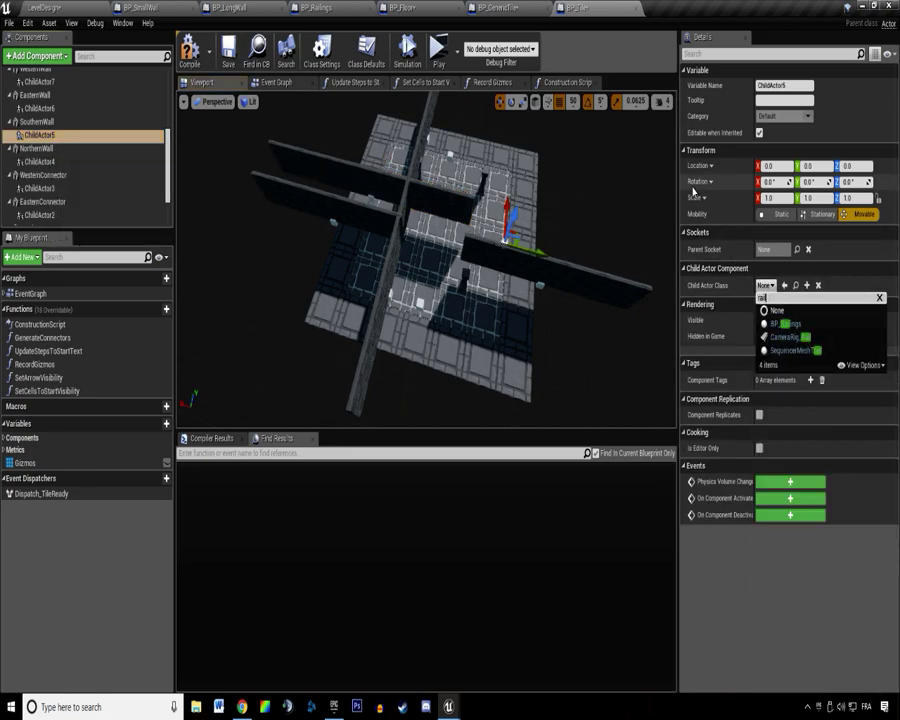
left_click(784, 324)
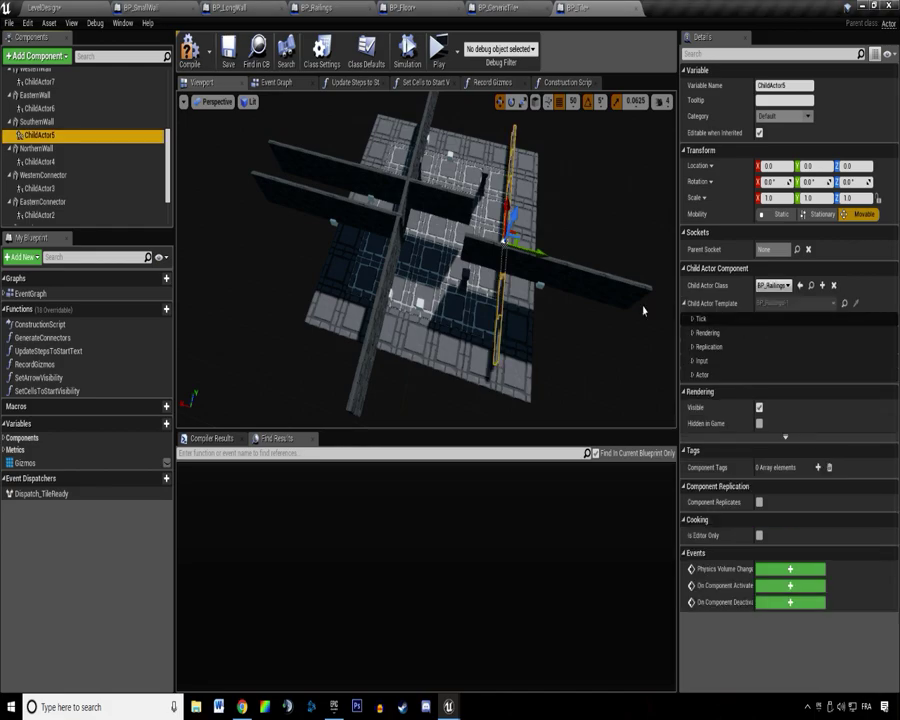
Set the child actor class of EasternWall's ChildActor6 to BP_Railings.
scroll(54, 134, "up", 1)
left_click(40, 130)
left_click(766, 286)
type("railing")
left_click(785, 320)
Set the child actor class of WesternWall's ChildActor7 to BP_LongWall.
scroll(94, 136, "up", 1)
left_click(40, 145)
left_click(766, 286)
type("wall")
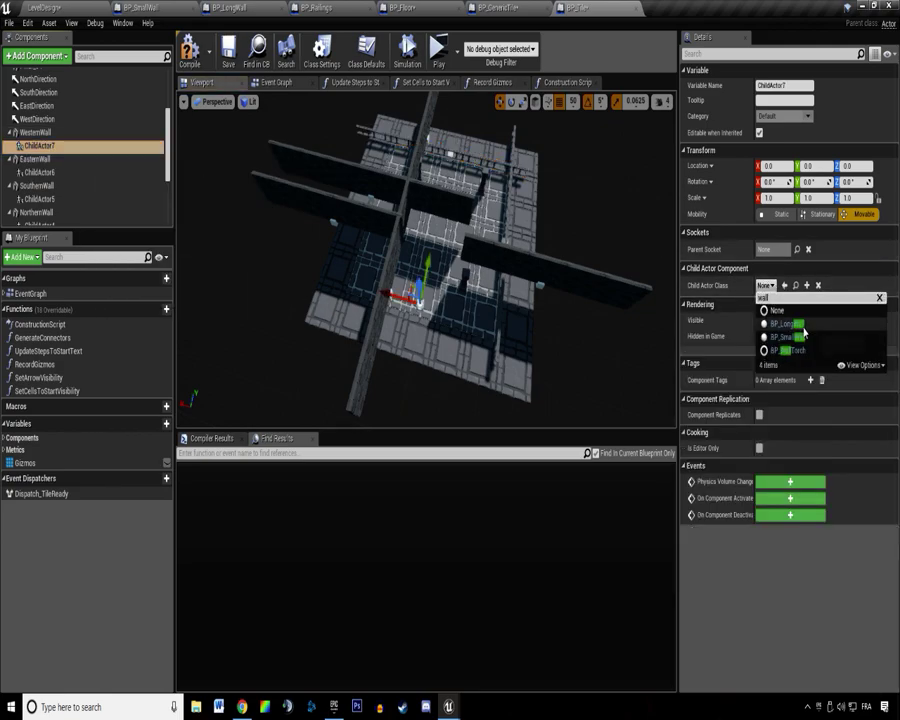
left_click(792, 322)
Examine the orientation and placement of the wall and railing child actors around the tile floor from several angles.
right_click_drag(465, 175, 565, 175)
left_click(465, 175)
right_click_drag(465, 175, 610, 190)
right_click_drag(235, 139, 195, 165)
right_click_drag(426, 305, 430, 245)
left_click(474, 249)
left_click(245, 238)
left_click(215, 168)
left_click(337, 181)
left_click(440, 200)
right_click_drag(440, 200, 480, 255)
scroll(100, 185, "down", 5)
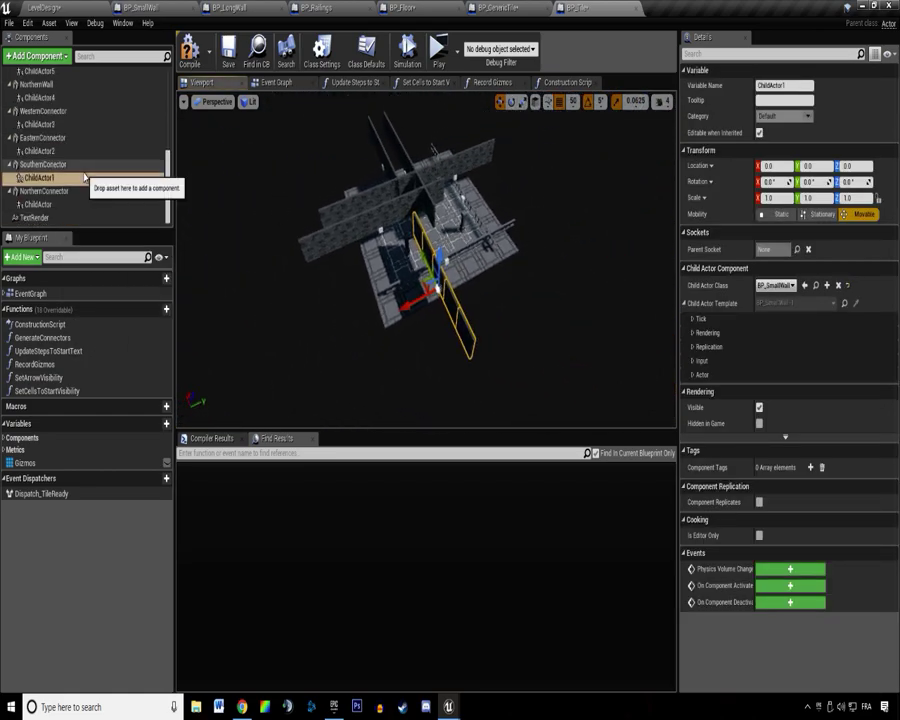
right_click_drag(330, 250, 350, 195)
left_click(384, 388)
right_click_drag(384, 388, 485, 225)
right_click_drag(569, 218, 569, 218)
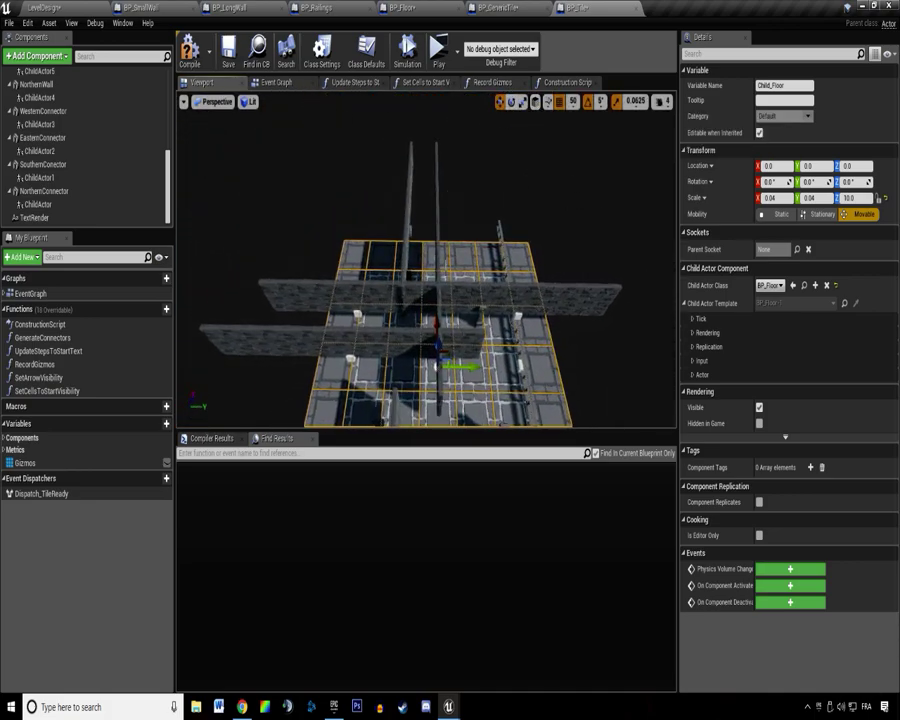
key("s")
right_click_drag(437, 155, 422, 398)
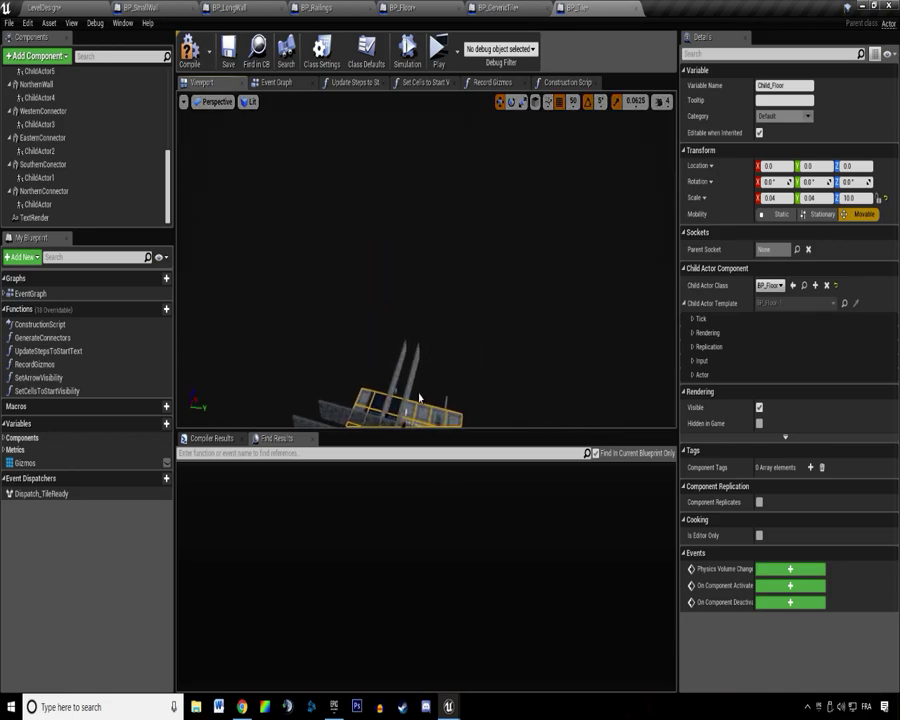
right_click_drag(438, 283, 426, 322)
left_click(376, 398)
right_click_drag(376, 398, 374, 425)
mouse_move(467, 281)
right_mouse_down()
mouse_move(450, 281)
mouse_move(456, 288)
mouse_move(462, 279)
right_mouse_up()
Select all four connectors and all four walls and set their Z rotation to 0.
left_click(33, 166)
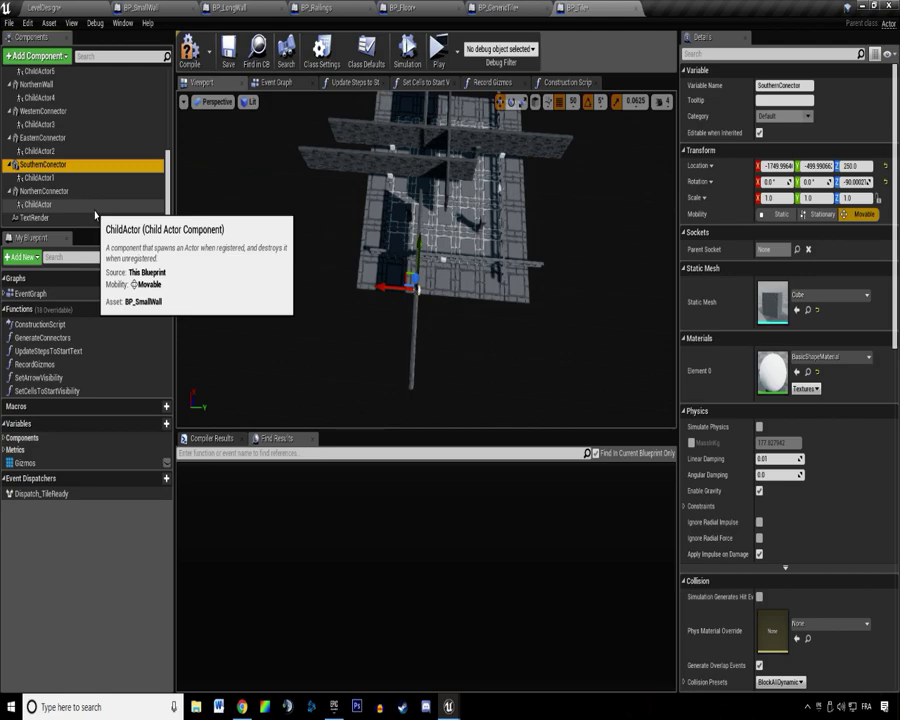
right_click_drag(300, 262, 153, 247)
left_click(34, 192, "ctrl")
left_click(36, 139, "ctrl")
left_click(30, 112, "ctrl")
scroll(48, 140, "up", 2)
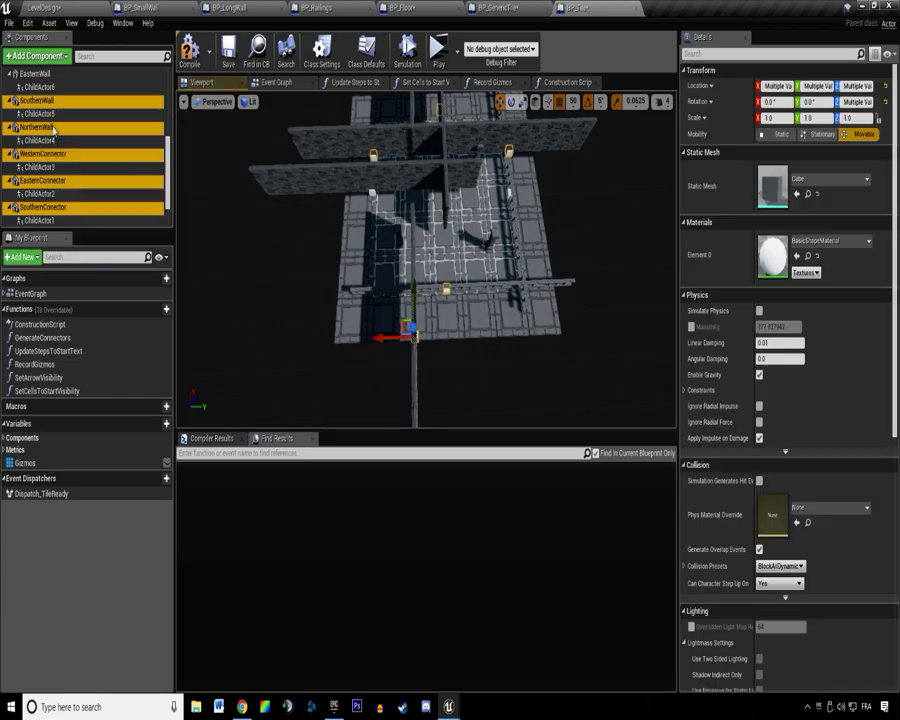
scroll(48, 135, "up", 2)
scroll(40, 122, "down", 3)
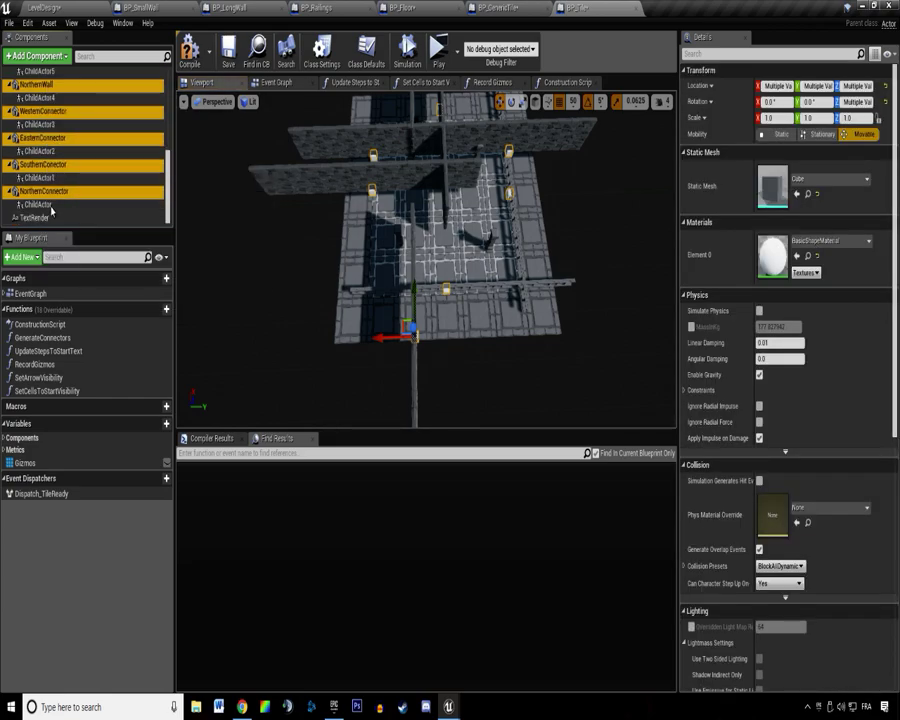
left_click(855, 103)
type("0")
key("Return")
Lower the southern connector's small wall, ChildActor1, until its base sits at floor level.
mouse_move(592, 158)
right_mouse_down()
mouse_move(580, 118)
mouse_move(592, 180)
right_mouse_up()
key("s")
mouse_move(301, 287)
right_mouse_down()
mouse_move(286, 280)
mouse_move(301, 287)
right_mouse_up()
left_click(314, 330)
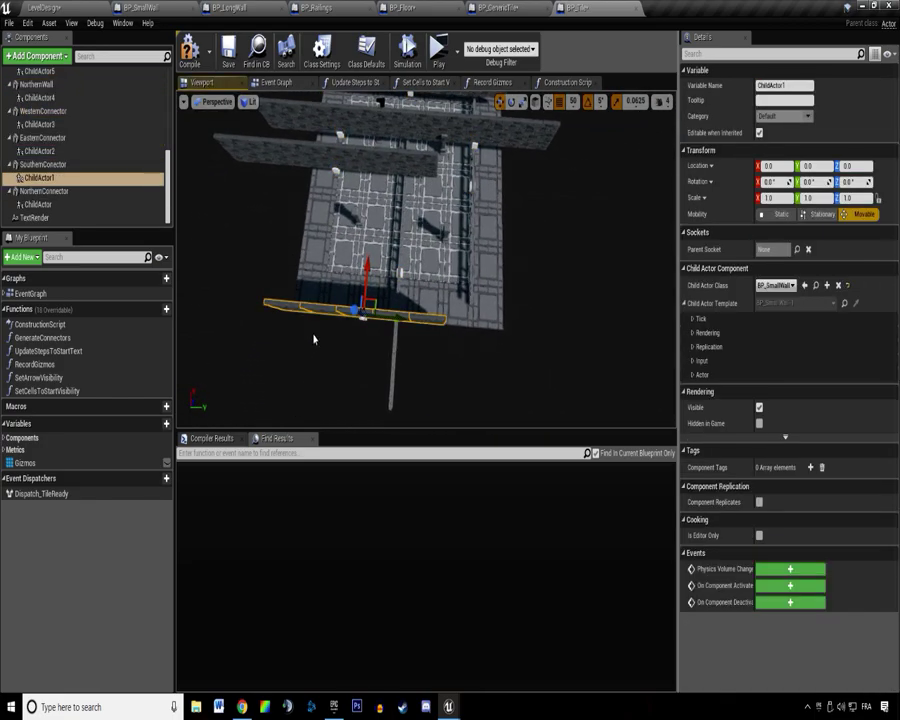
key("f")
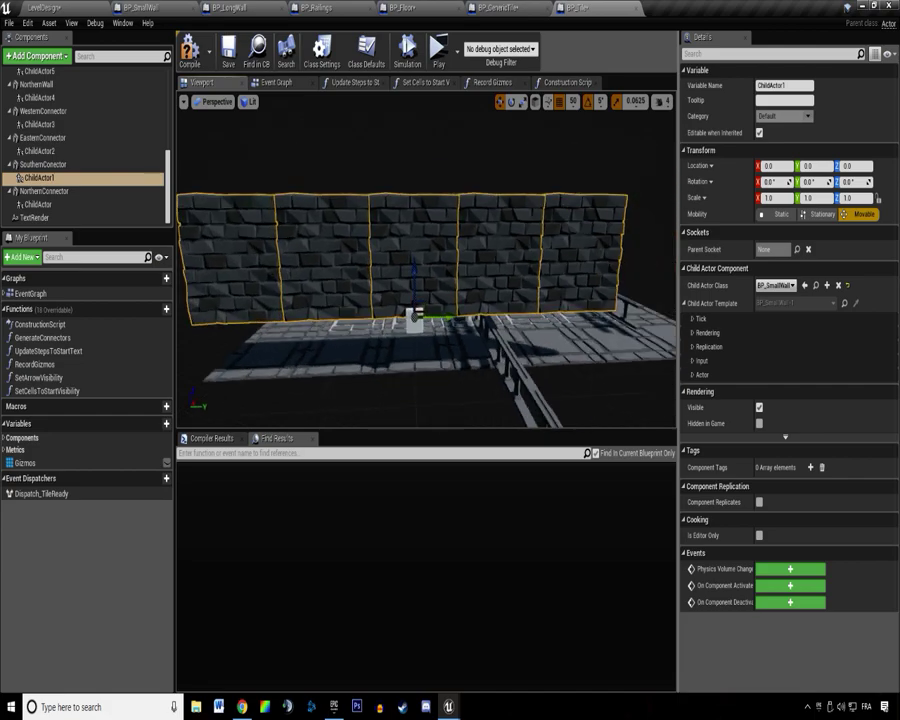
left_click_drag(418, 273, 420, 337)
key("a")
right_click_drag(420, 337, 414, 285)
key("d")
mouse_move(477, 285)
left_mouse_down()
mouse_move(494, 286)
mouse_move(480, 285)
left_mouse_up()
key("w")
mouse_move(401, 229)
right_mouse_down()
mouse_move(401, 262)
mouse_move(401, 229)
right_mouse_up()
key("s")
Move WesternWall's ChildActor7 to Y -600 and Z -250 and rotate it to run along the floor's western edge.
left_click(400, 229)
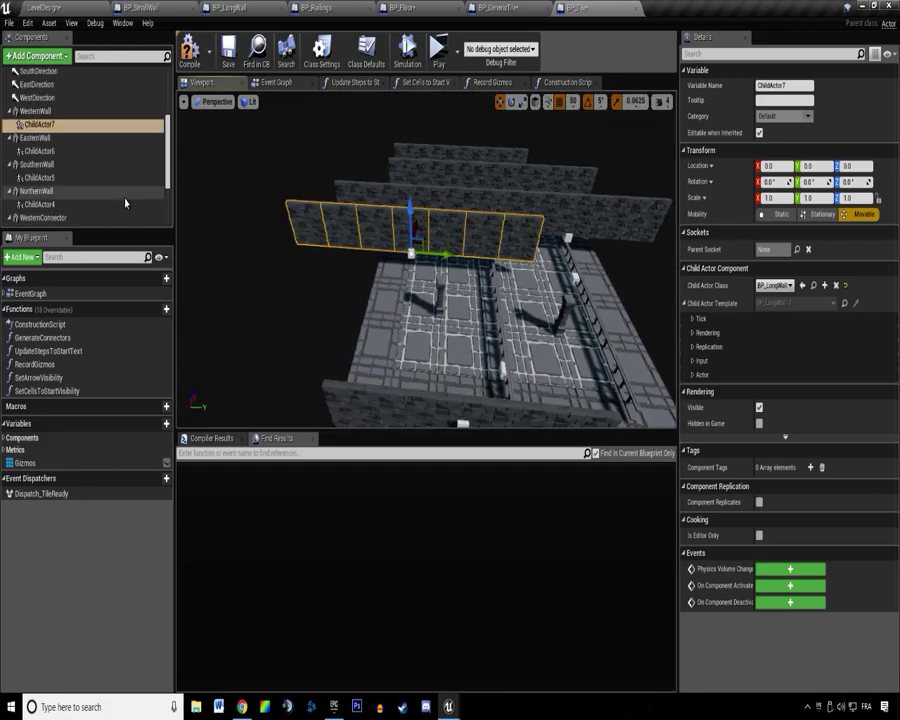
left_click_drag(409, 205, 411, 237)
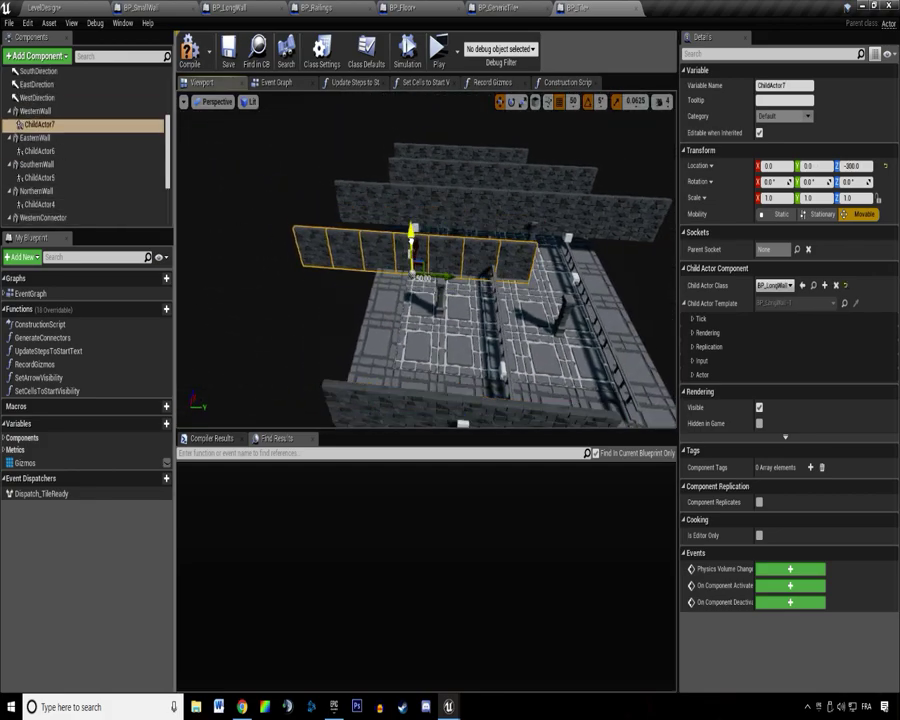
right_click_drag(454, 270, 300, 322)
key("w")
key("s")
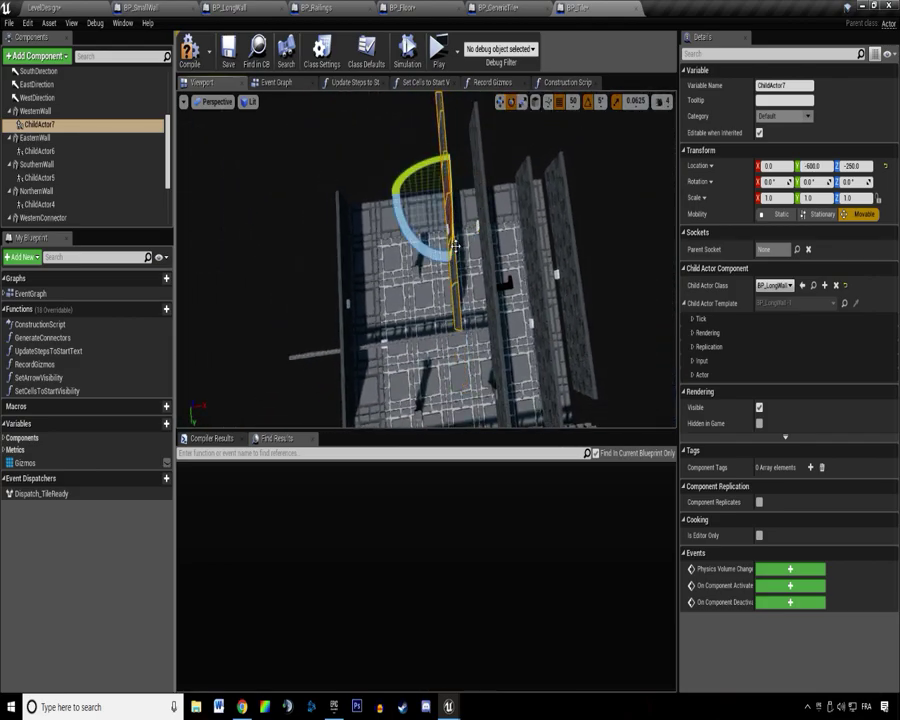
right_click_drag(495, 300, 620, 310)
Rotate WesternConnector's ChildActor3 to about -90° on Z and move it to Y -600 and Z -250 along the western edge.
left_click(392, 243)
scroll(122, 138, "up", 3)
scroll(122, 137, "up", 2)
scroll(120, 139, "down", 6)
left_click(83, 128)
right_click_drag(330, 290, 365, 295)
key("s")
key("w")
left_click_drag(420, 318, 450, 314)
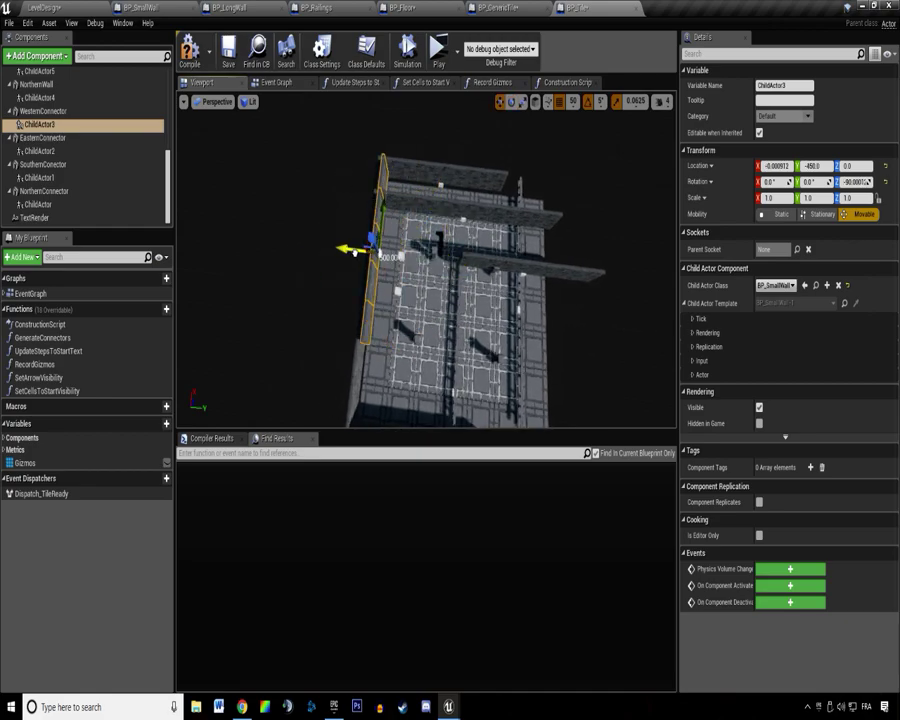
key("f")
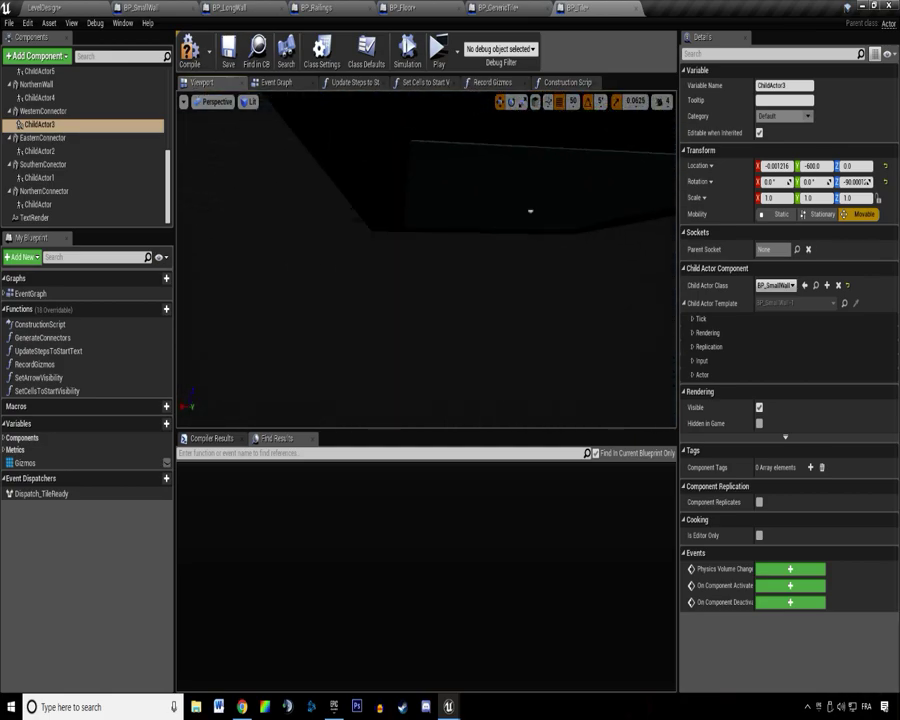
left_click_drag(500, 191, 491, 244)
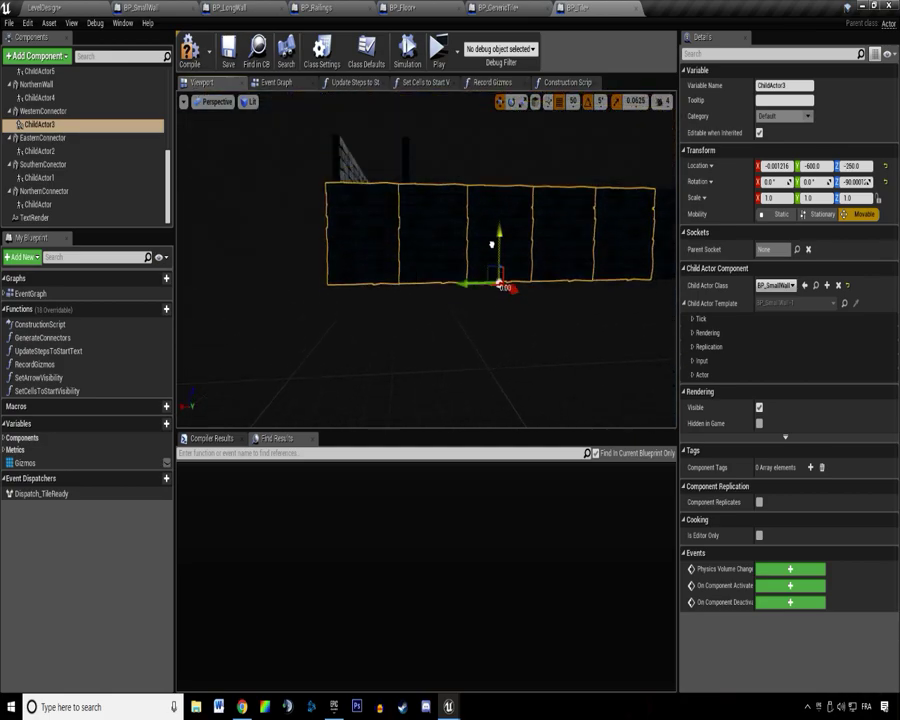
key("s")
right_click_drag(436, 207, 540, 245)
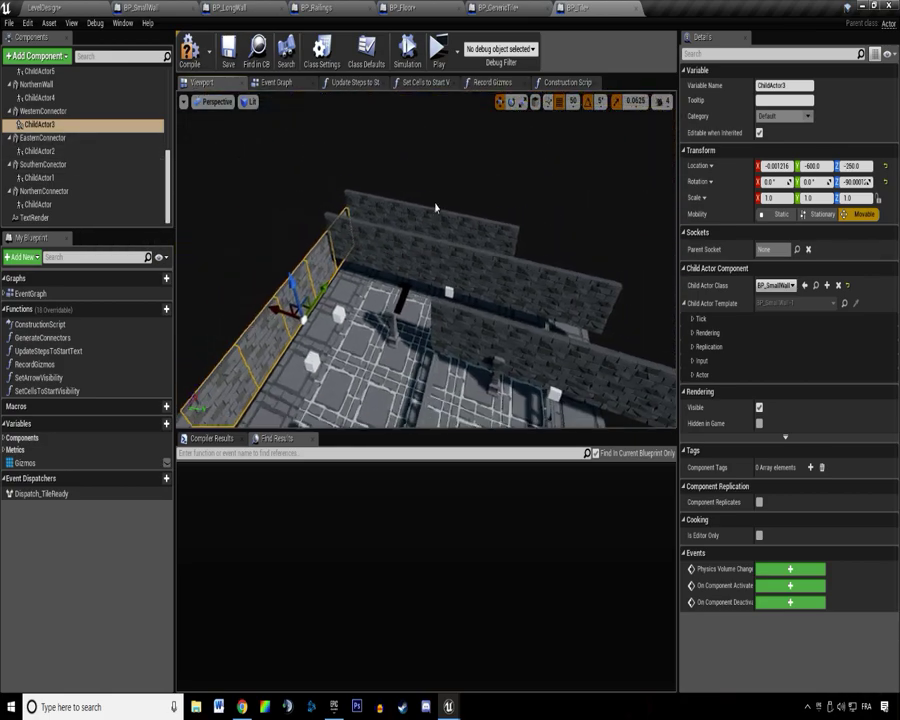
Lower the northern connector's small wall, ChildActor, to Z -250.
left_click(432, 214)
right_click_drag(432, 214, 456, 184)
key("d")
left_click_drag(438, 190, 435, 226)
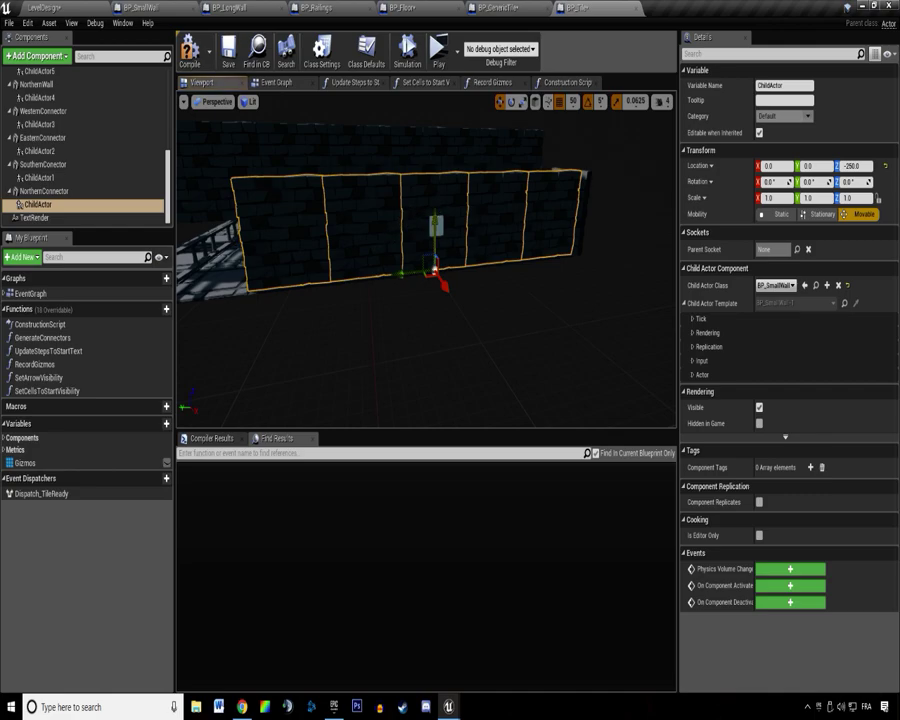
Move NorthernWall's ChildActor4 outward along X to the floor's northern edge and lower it to floor level.
right_click_drag(435, 226, 393, 250)
left_click(396, 295)
key("s")
left_click_drag(515, 260, 547, 300)
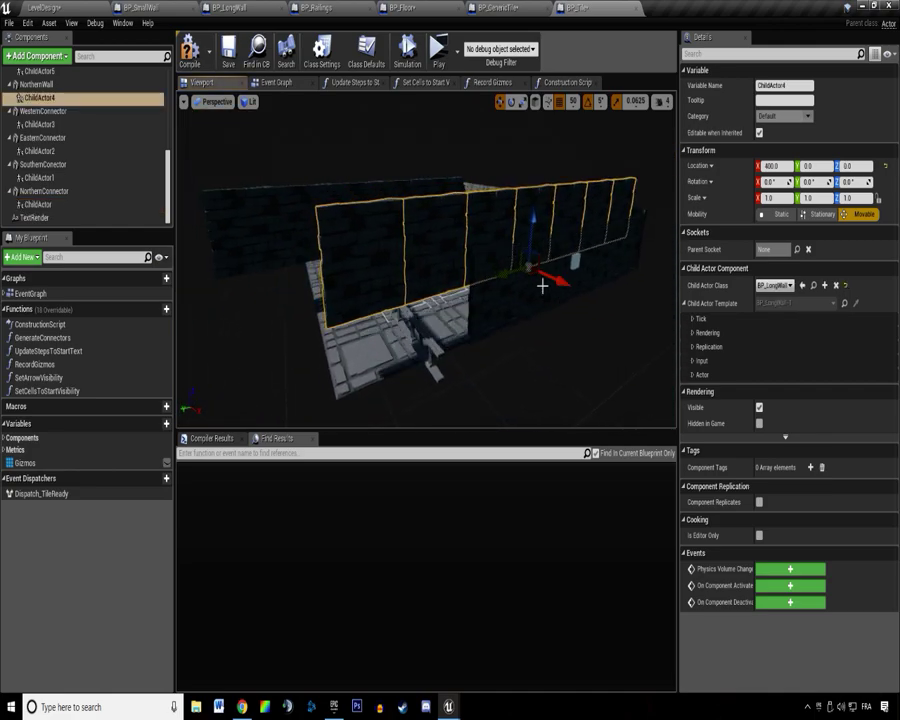
left_click_drag(537, 228, 556, 325)
Rotate EasternConnector's ChildActor2 to about -90° on Z and move it to Y 550 and Z -250 along the eastern edge.
left_click(327, 213)
right_click_drag(327, 213, 396, 283)
left_click_drag(424, 265, 440, 268)
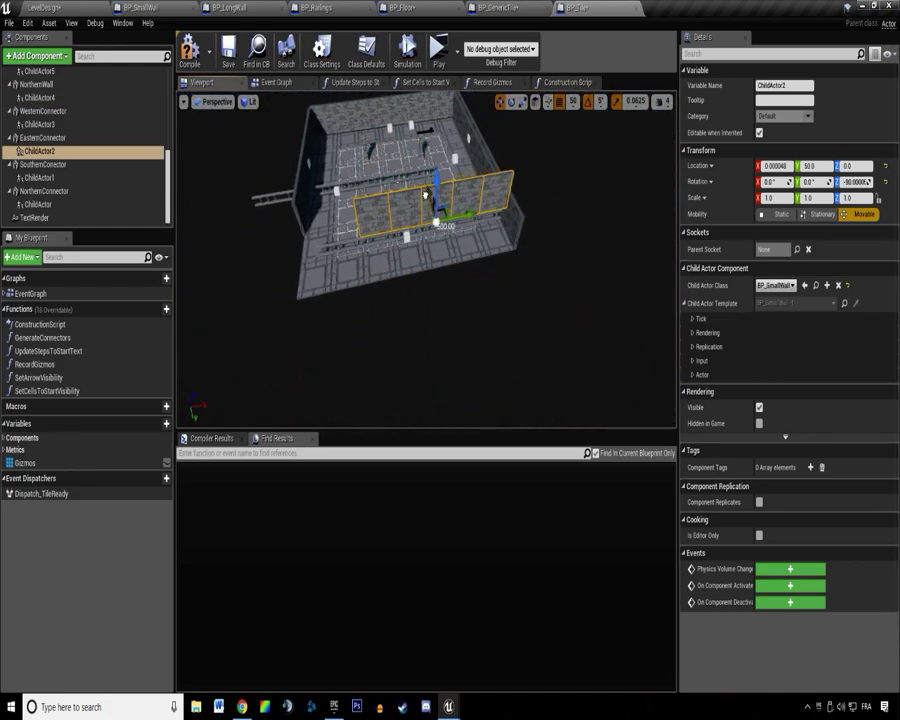
left_click_drag(425, 195, 438, 232)
right_click_drag(415, 246, 390, 261)
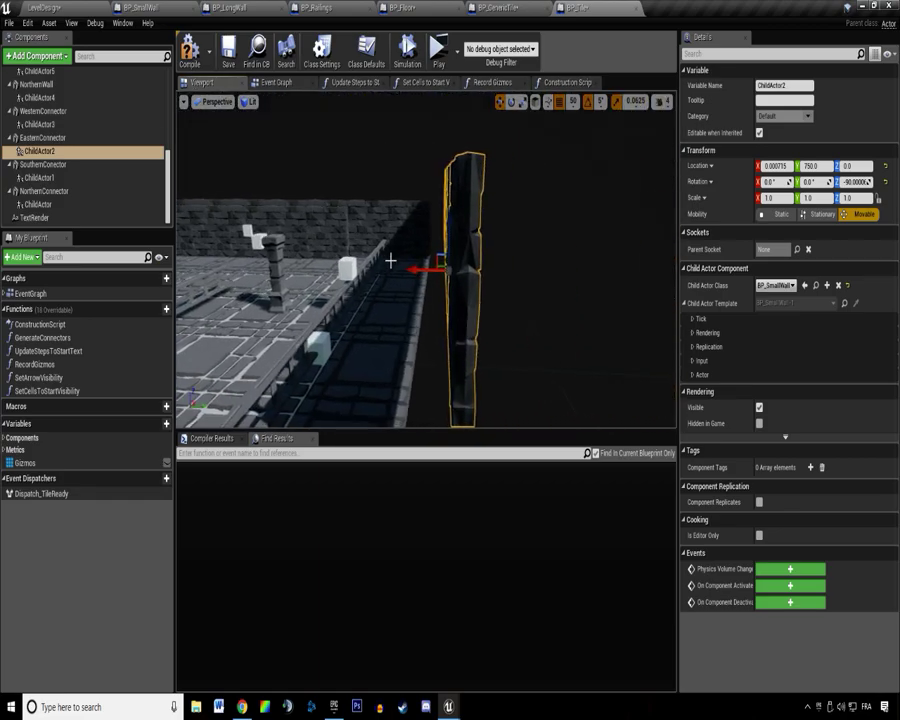
left_click_drag(426, 268, 404, 269)
right_click_drag(404, 269, 428, 232)
left_click_drag(430, 203, 432, 247)
right_click_drag(431, 247, 262, 296)
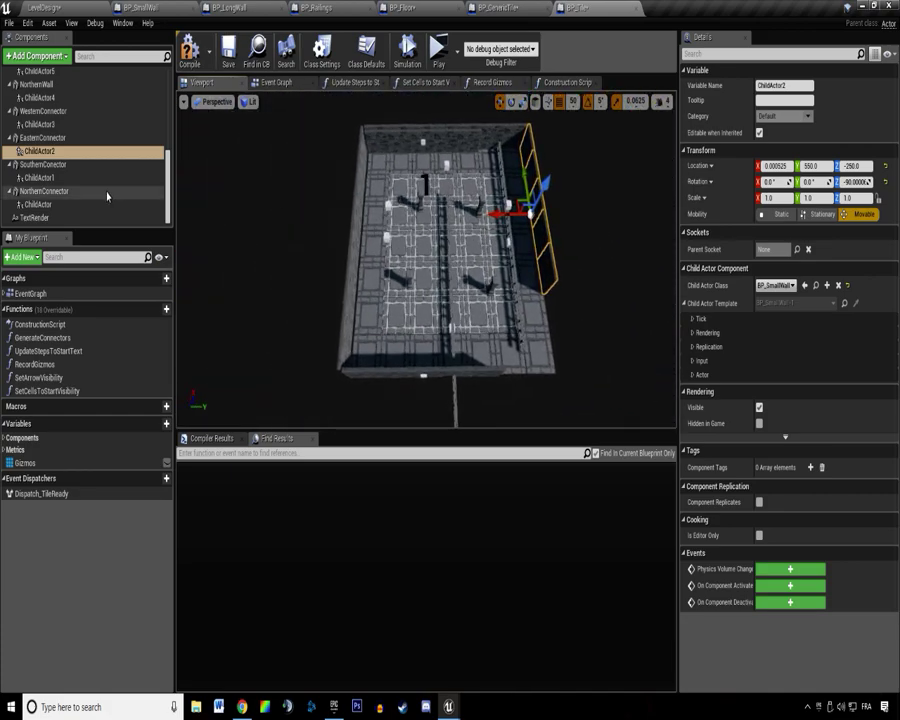
Move EasternWall's railing, ChildActor6, outward to the floor's eastern edge at X -250 and Y 550, and fine-tune its alignment.
right_click_drag(370, 240, 422, 262)
left_click(471, 231)
left_click(389, 268)
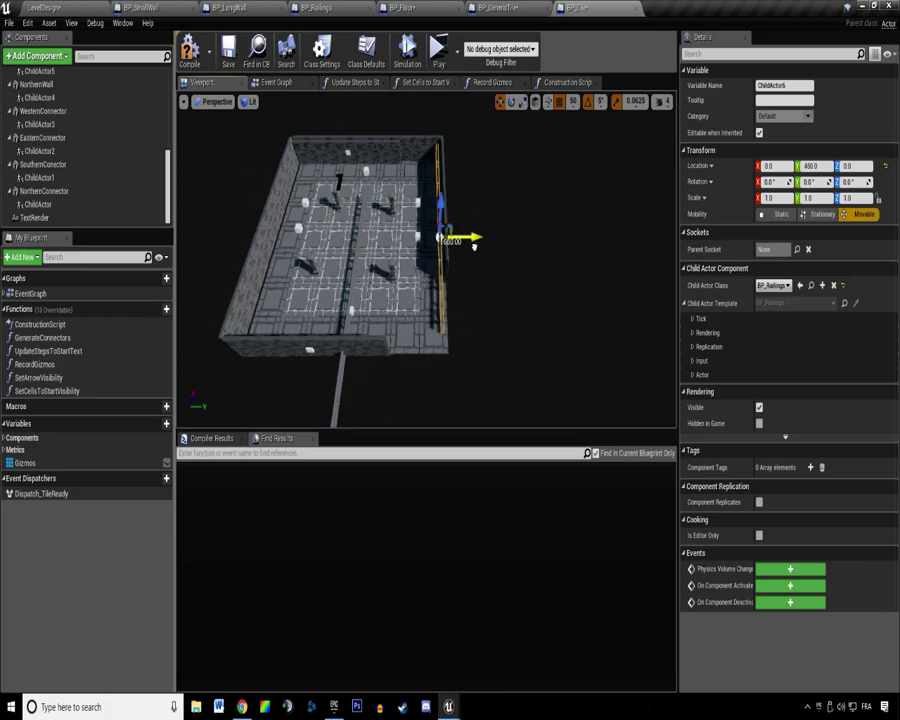
mouse_move(441, 252)
right_mouse_down()
mouse_move(476, 251)
mouse_move(432, 240)
right_mouse_up()
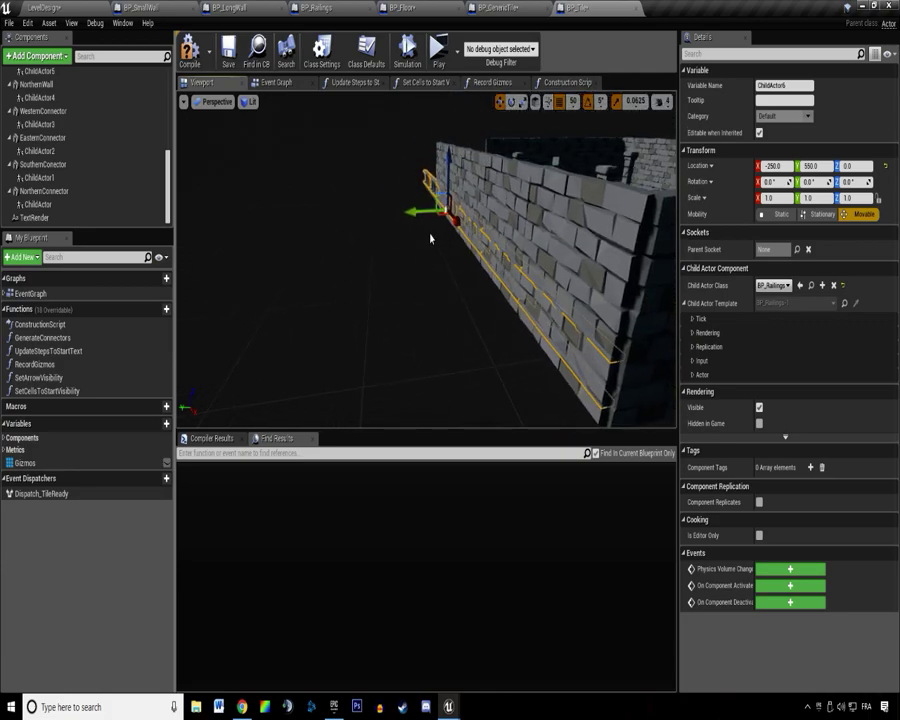
mouse_move(416, 211)
left_mouse_down()
mouse_move(407, 211)
mouse_move(416, 211)
left_mouse_up()
right_click_drag(416, 211, 665, 206)
left_click_drag(665, 206, 660, 216)
right_click_drag(660, 216, 388, 247)
Rotate SouthernWall's railing, ChildActor5, to about 90° on Z and move it to X -550 and Y -300 along the southern edge.
left_click(368, 248)
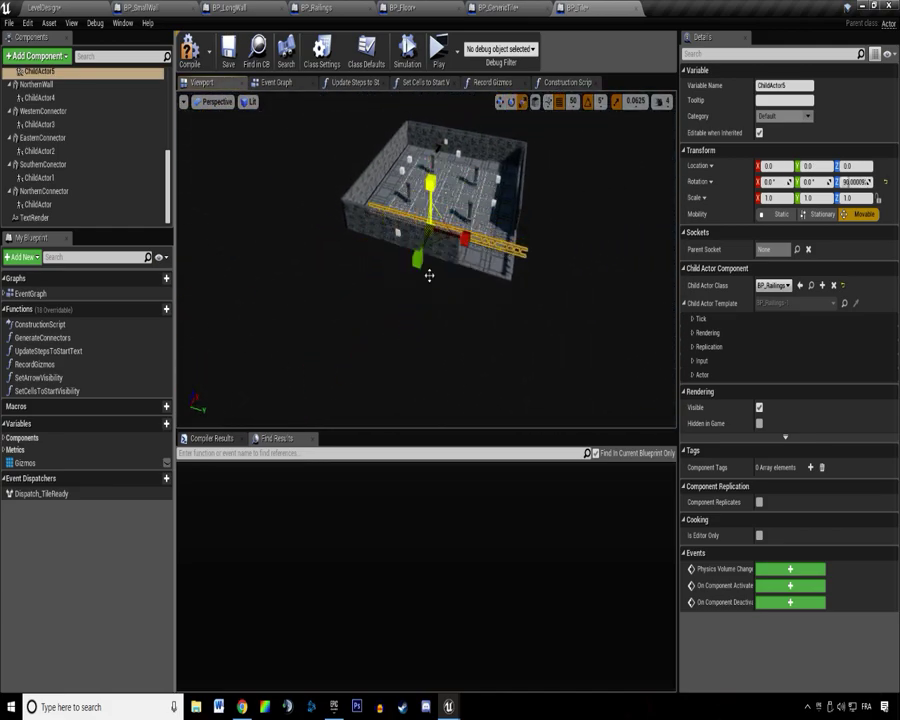
right_click_drag(441, 275, 449, 144)
left_click_drag(402, 138, 392, 139)
right_click_drag(392, 139, 412, 220)
left_click_drag(395, 214, 384, 214)
right_click_drag(384, 214, 268, 206)
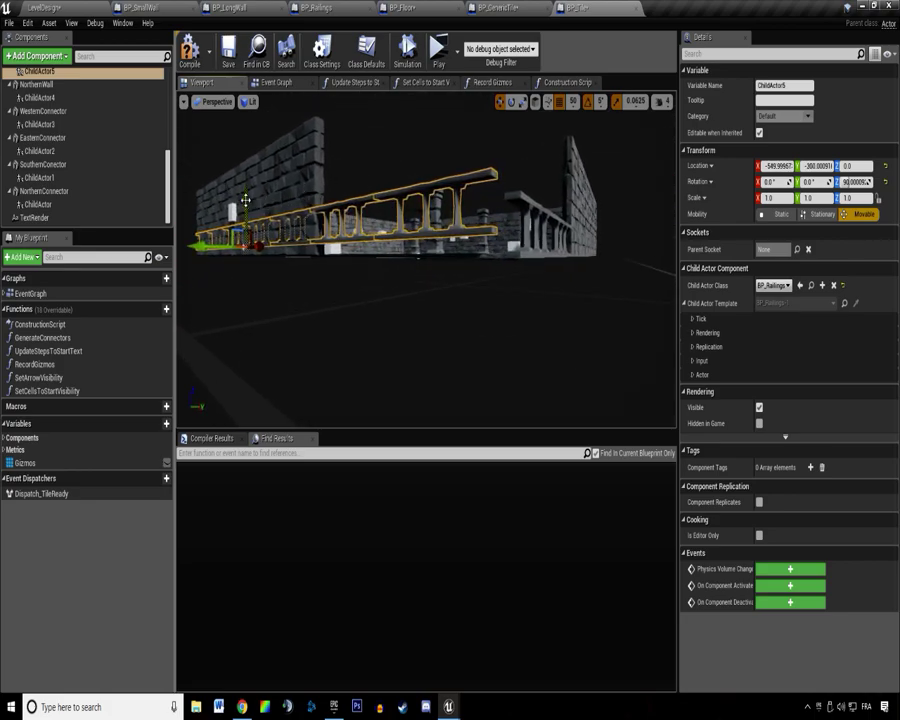
right_click_drag(261, 258, 250, 180)
key("s")
key("w")
key("a")
right_click_drag(441, 287, 395, 290)
key("w")
Nudge a wall piece slightly to line it up with the floor's edge.
left_click(326, 262)
right_click_drag(328, 270, 397, 218)
left_click_drag(397, 218, 400, 221)
right_click_drag(400, 221, 438, 268)
key("s")
key("w")
Fine-tune NorthernWall's long wall, ChildActor4, along X and align the adjoining wall piece with the floor's edge.
left_click(410, 288)
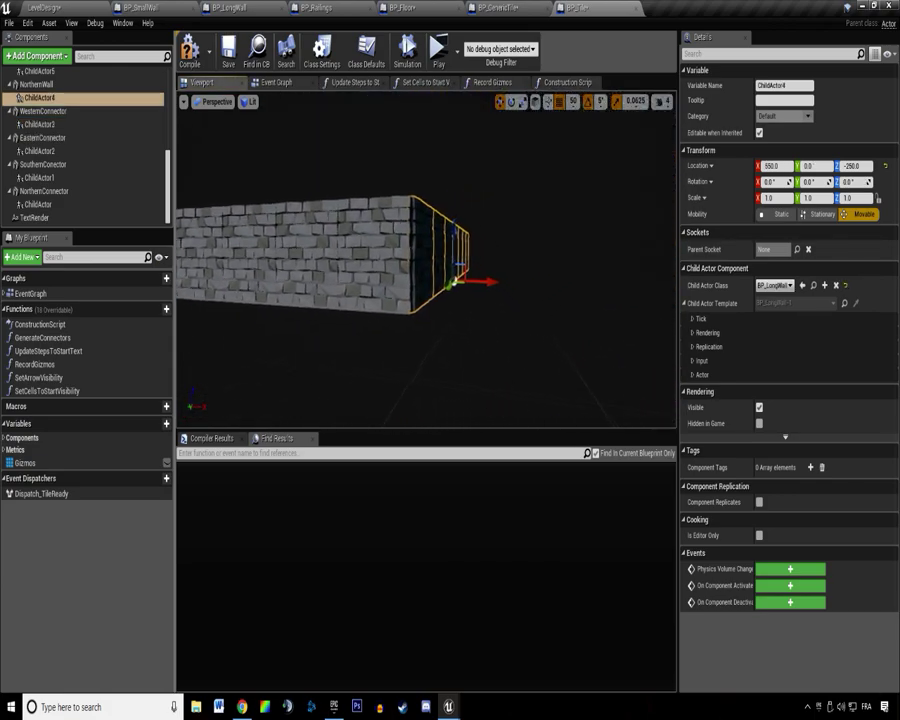
mouse_move(492, 281)
right_mouse_down()
mouse_move(512, 276)
mouse_move(490, 290)
mouse_move(484, 282)
right_mouse_up()
left_click(480, 196)
right_click_drag(480, 196, 510, 204)
mouse_move(352, 267)
right_mouse_down()
mouse_move(372, 267)
mouse_move(352, 267)
right_mouse_up()
scroll(352, 267, "down", 5)
right_click_drag(498, 261, 460, 280)
left_click(458, 268)
left_click_drag(453, 242, 463, 243)
right_click_drag(463, 243, 428, 276)
scroll(428, 231, "up", 1)
Clear the static mesh from the four directional walls and four connectors to remove their placeholder cubes, and save all.
left_click(351, 202)
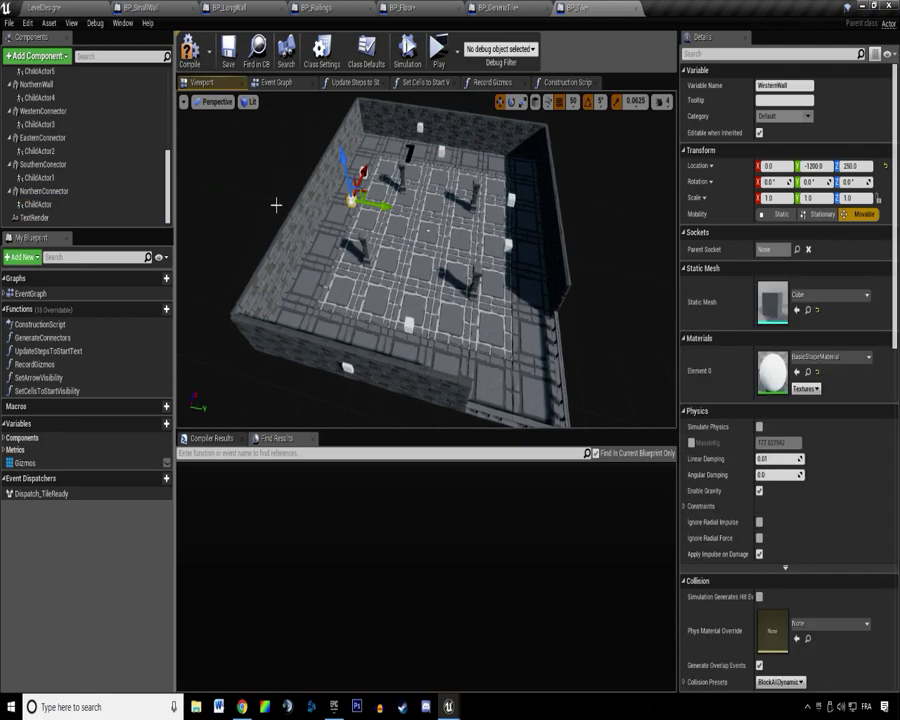
left_click(92, 192)
left_click(80, 165, "ctrl")
left_click(72, 139, "ctrl")
left_click(74, 112, "ctrl")
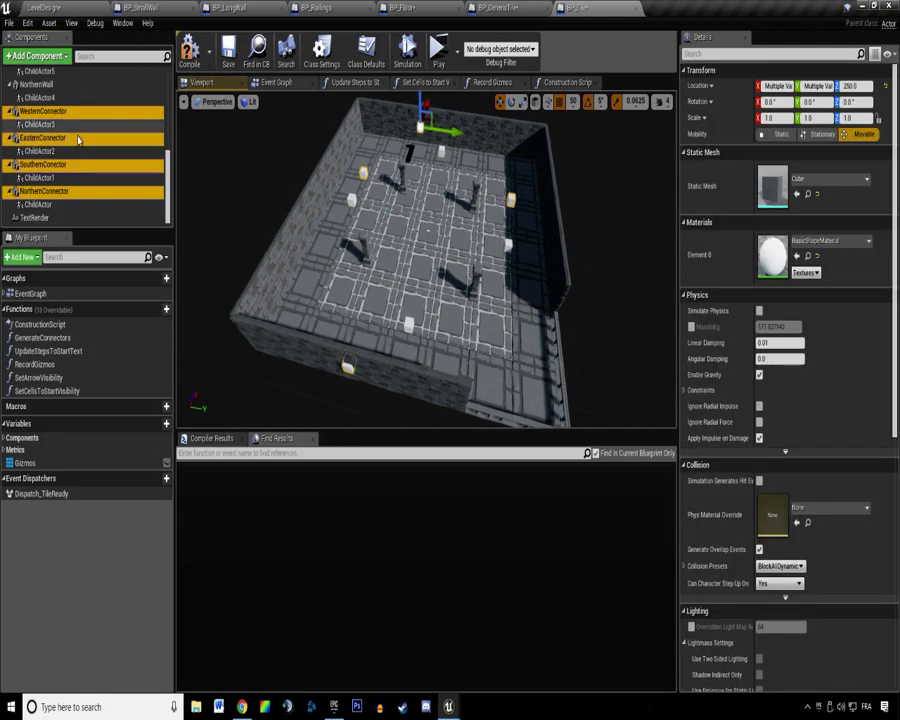
scroll(58, 156, "up", 4)
left_click(40, 170, "ctrl")
left_click(38, 143, "ctrl")
left_click(36, 116, "ctrl")
left_click(36, 89, "ctrl")
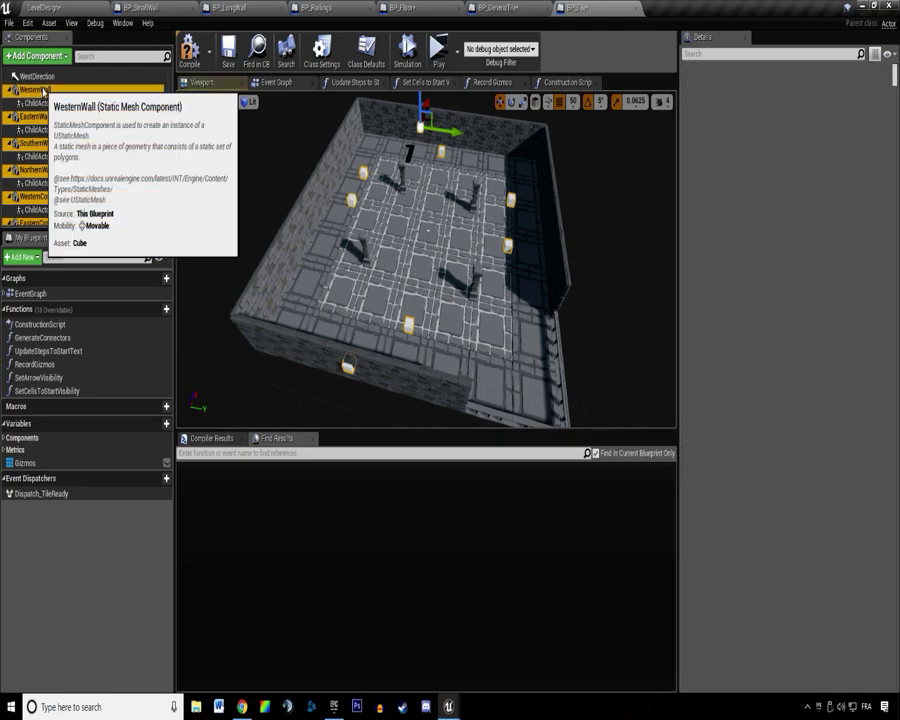
left_click(799, 182)
left_click(787, 242)
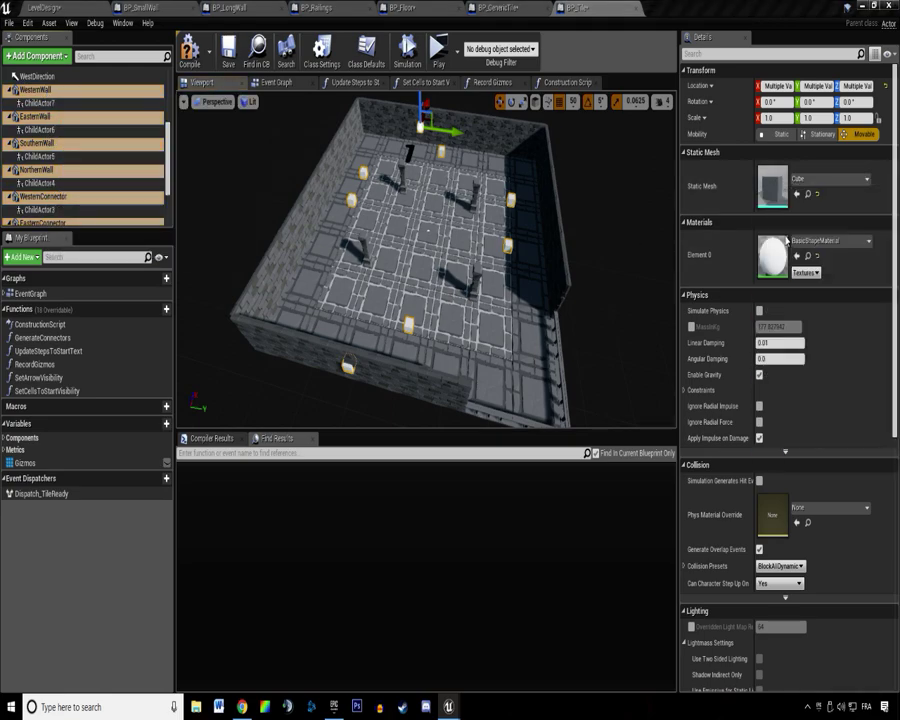
right_click_drag(429, 146, 458, 116)
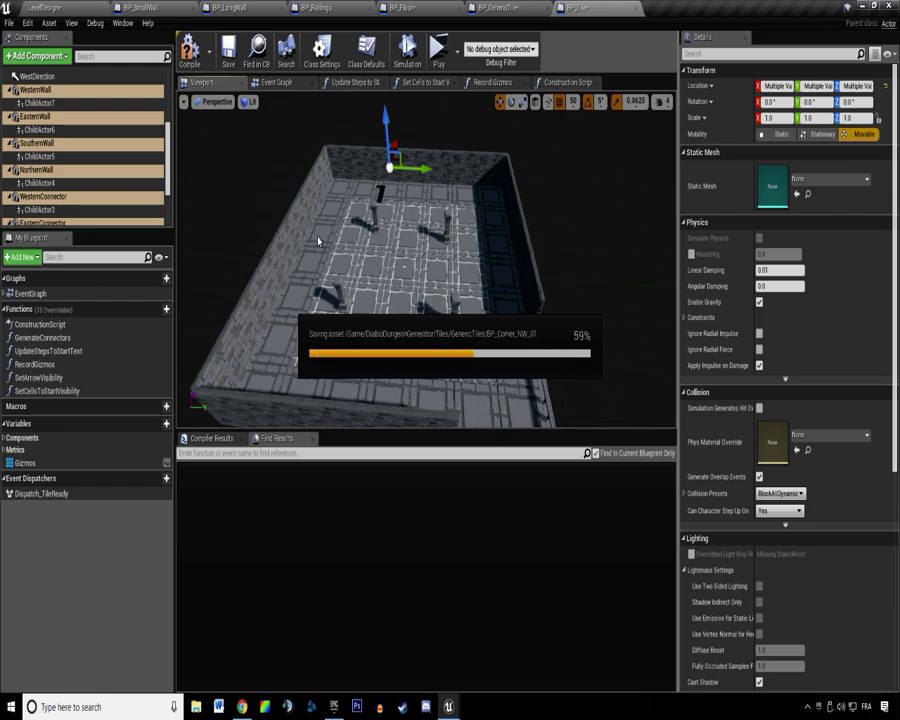
Clear the Floor component's static mesh, keeping its Child_Floor child actor, and save all changes.
left_click(391, 262)
scroll(80, 160, "up", 5)
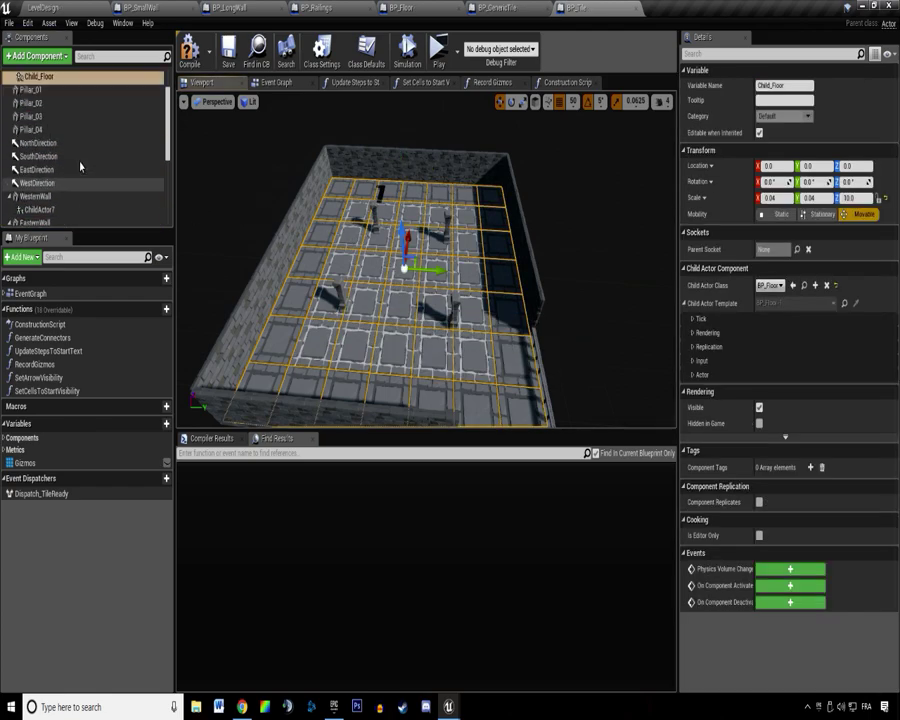
left_click(40, 105)
left_click(797, 294)
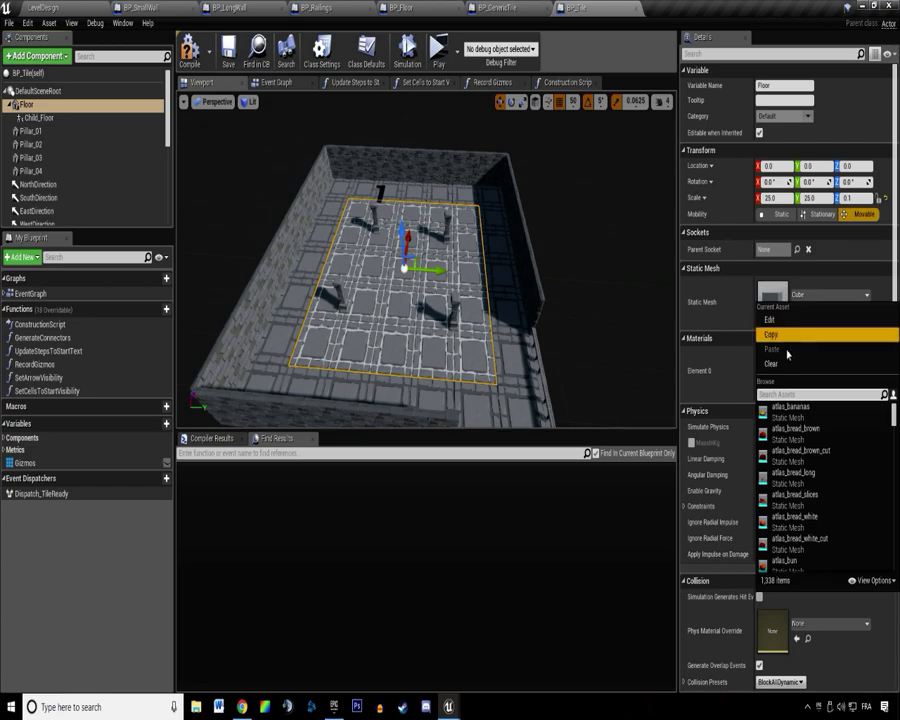
left_click(787, 363)
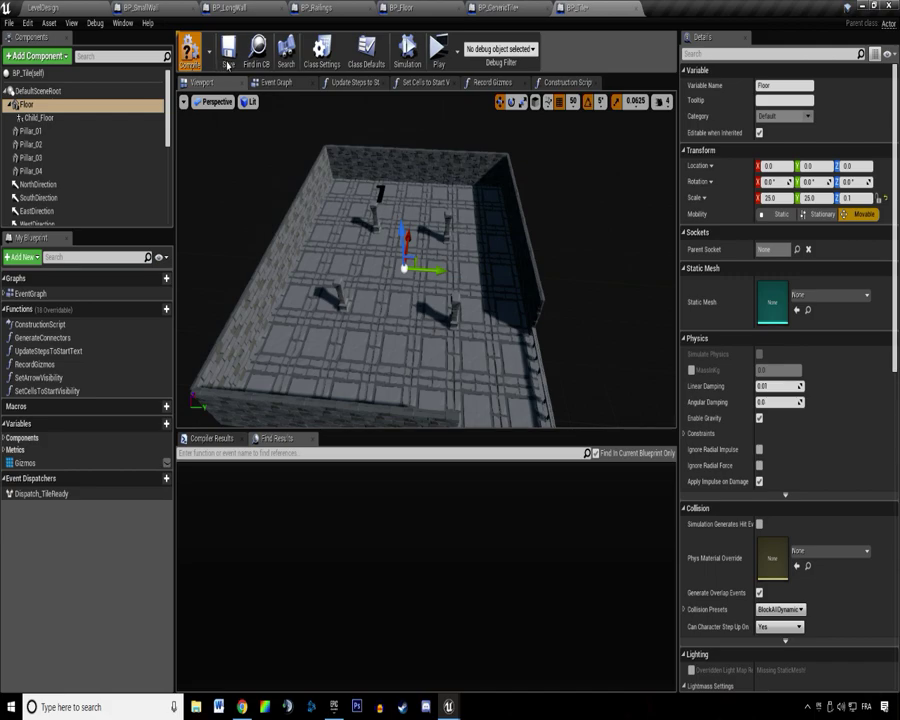
left_click(225, 62)
right_click_drag(372, 228, 368, 205)
key("ctrl+shift+s")
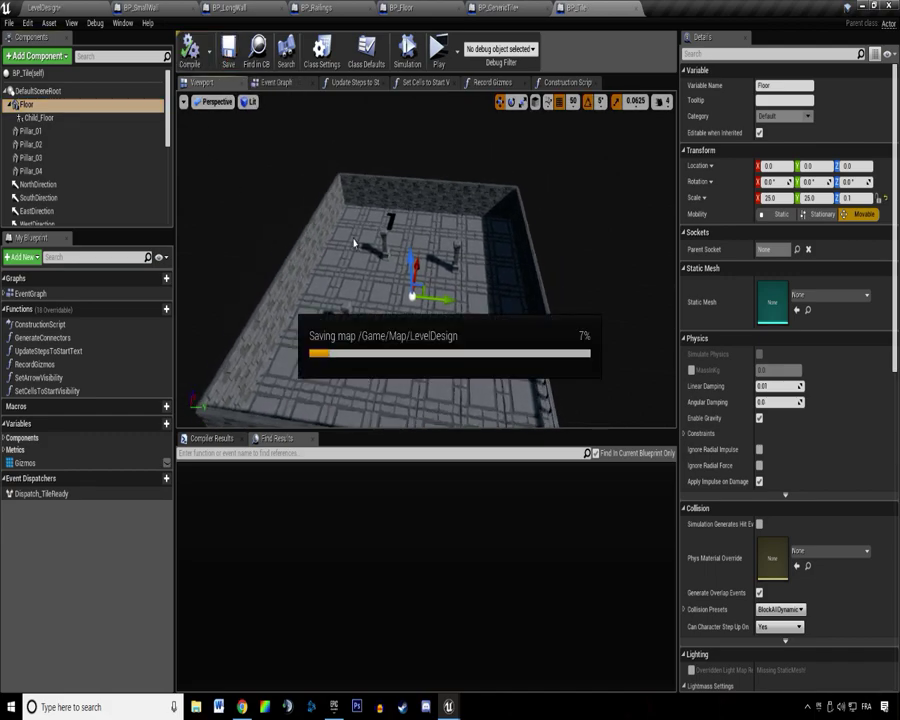
right_click_drag(190, 160, 183, 150)
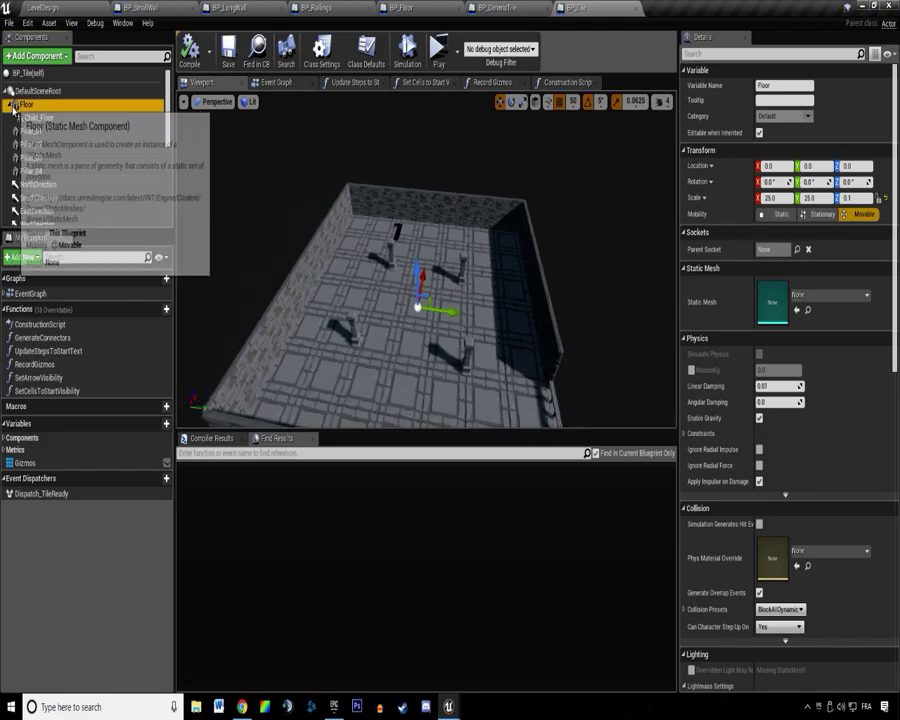
Collapse the components' child actors and examine the tile's component list and assembled room.
scroll(34, 143, "down", 8)
scroll(28, 150, "up", 8)
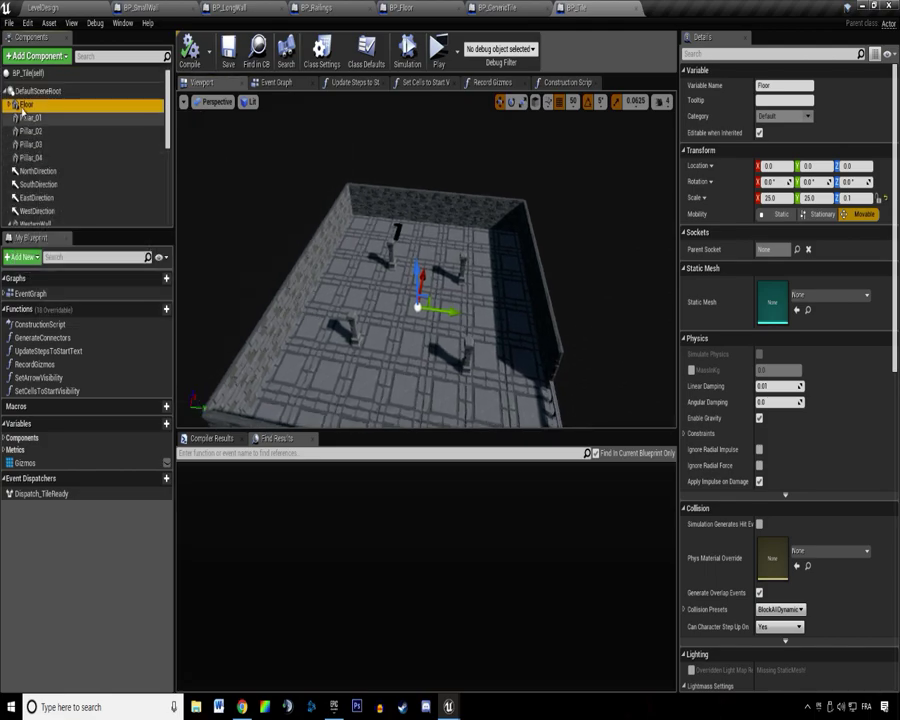
scroll(52, 144, "down", 4)
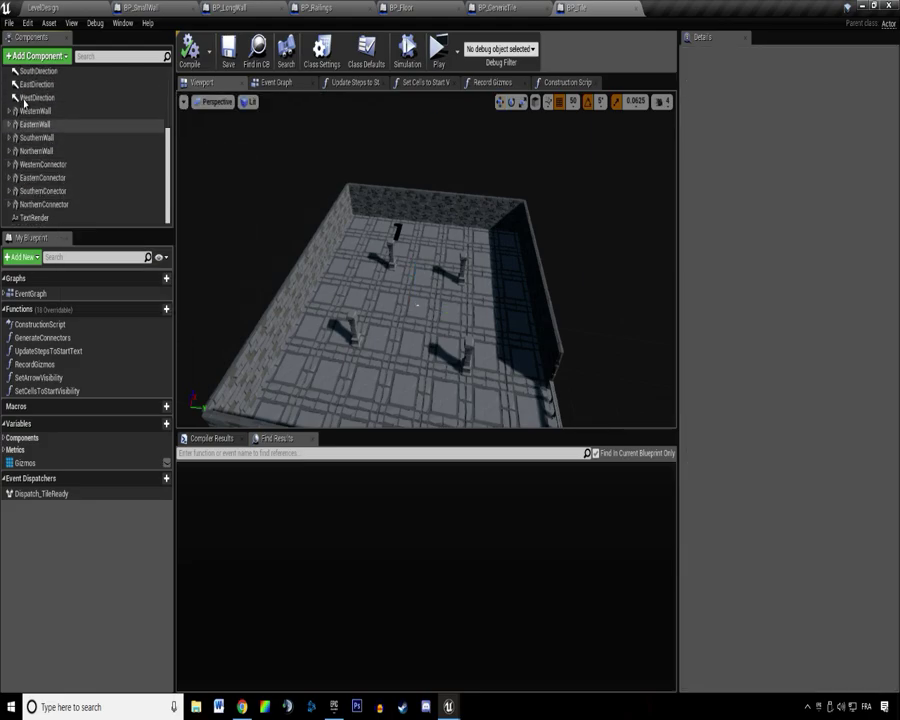
right_click_drag(432, 285, 291, 245)
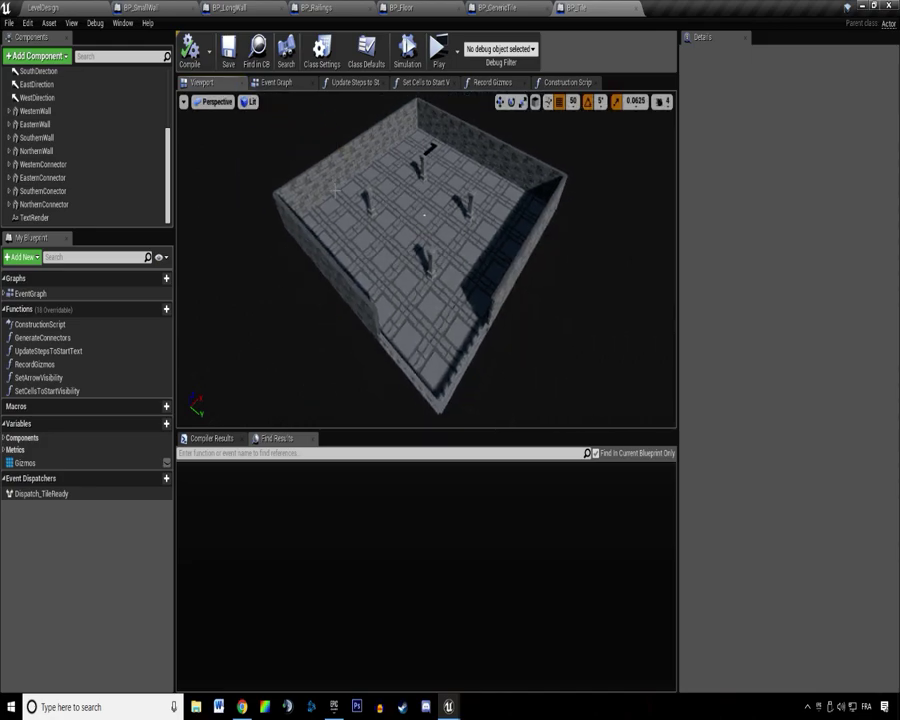
left_click_drag(420, 206, 423, 152)
mouse_move(374, 193)
left_mouse_down()
mouse_move(388, 148)
mouse_move(368, 172)
mouse_move(378, 200)
left_mouse_up()
scroll(32, 117, "up", 5)
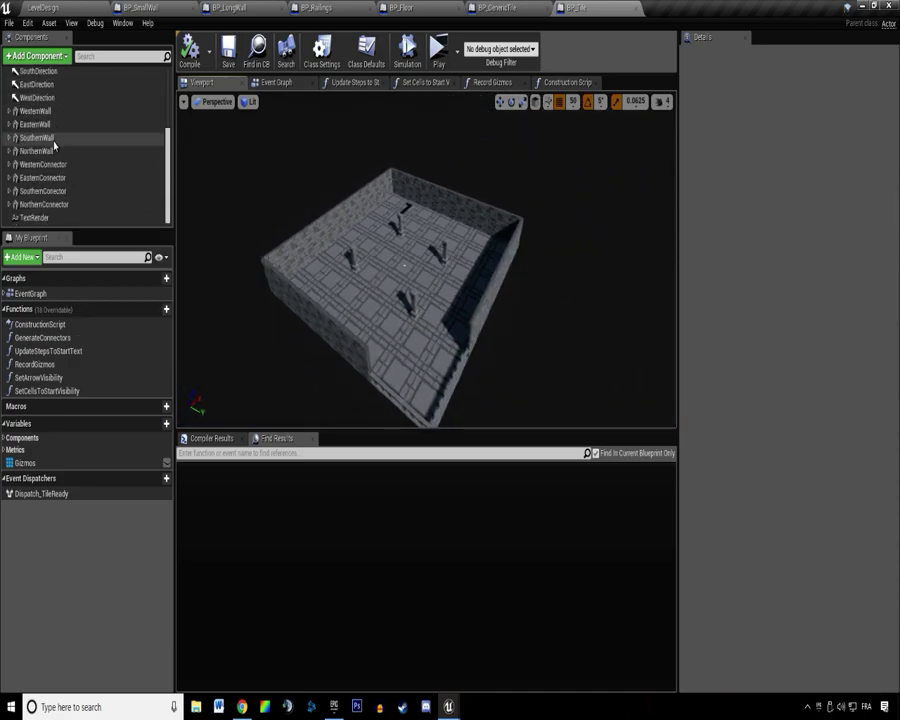
scroll(61, 133, "up", 3)
scroll(57, 133, "down", 7)
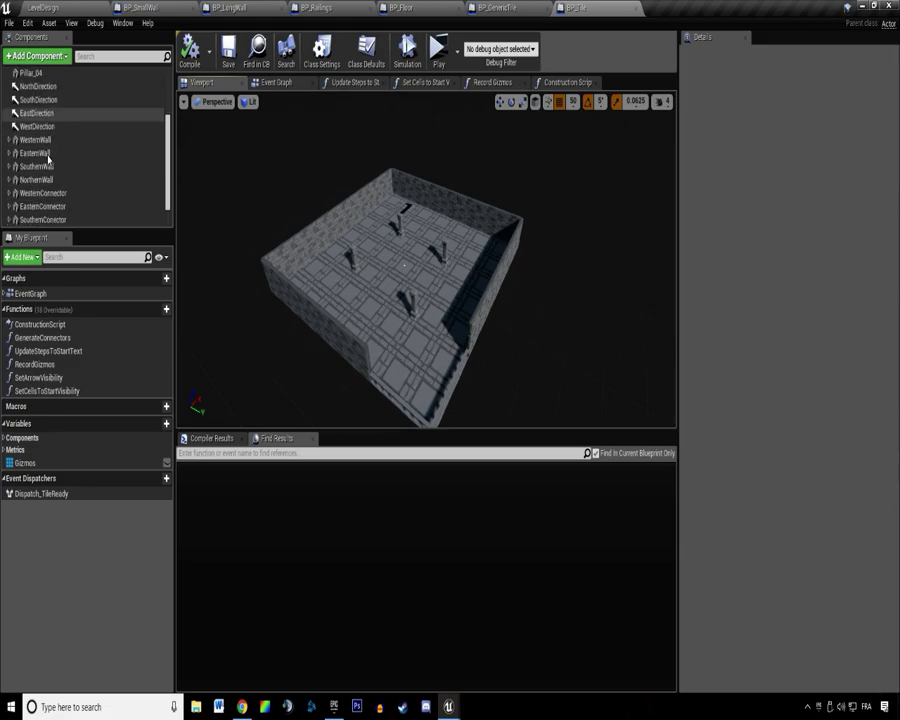
Review the DiabloDungeonGenerator folders in the Content Browser, ending on the ChildActors folder's blueprints.
left_click_drag(899, 142, 330, 122)
left_click(170, 252)
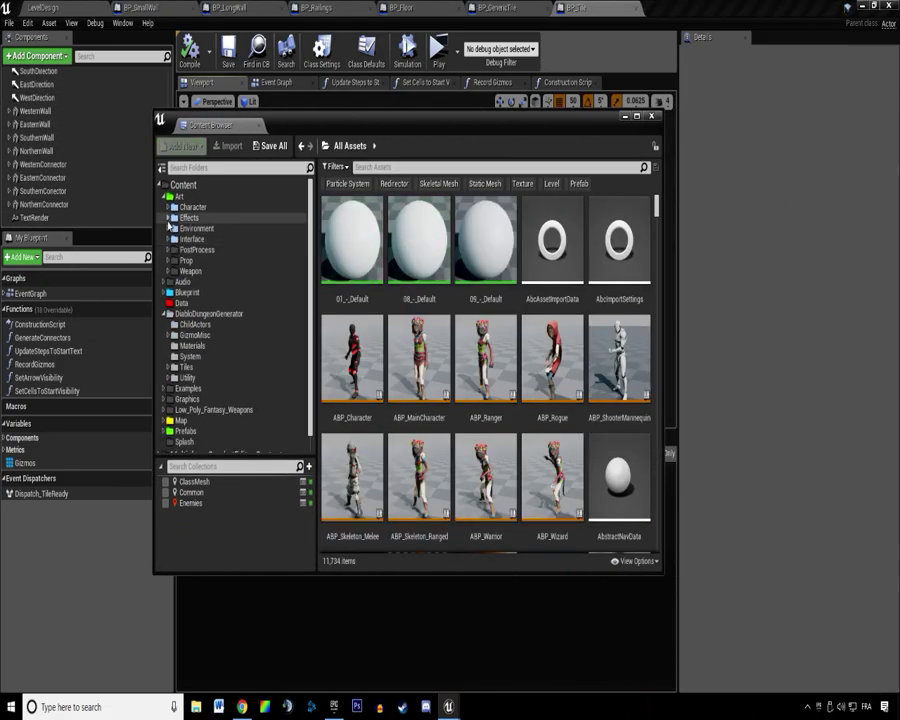
left_click(164, 197)
left_click(165, 239)
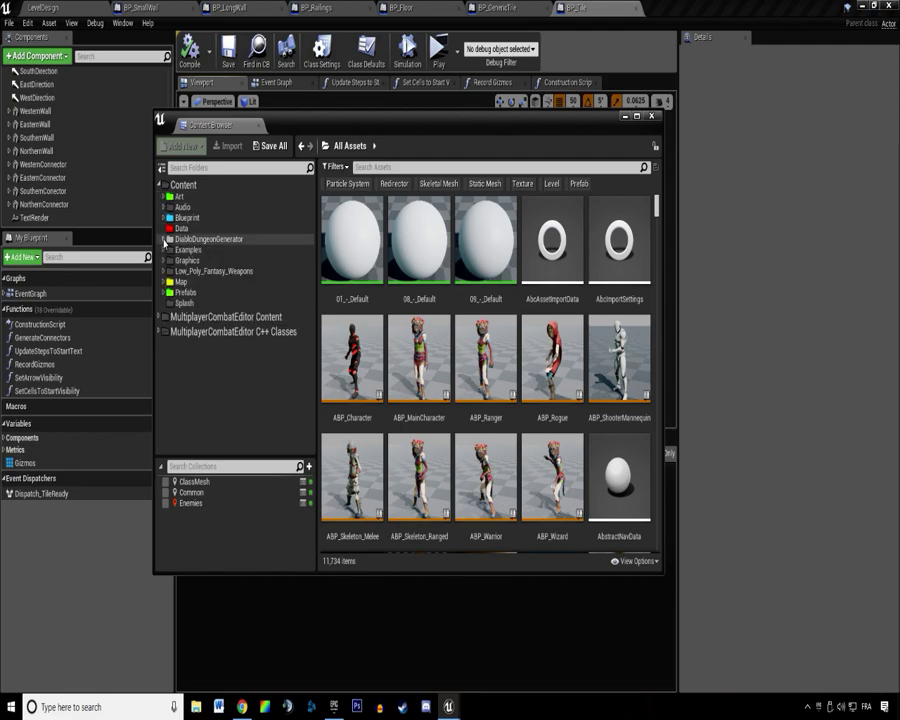
left_click(165, 240)
left_click(195, 282)
left_click(197, 271)
left_click(202, 260)
left_click(200, 250)
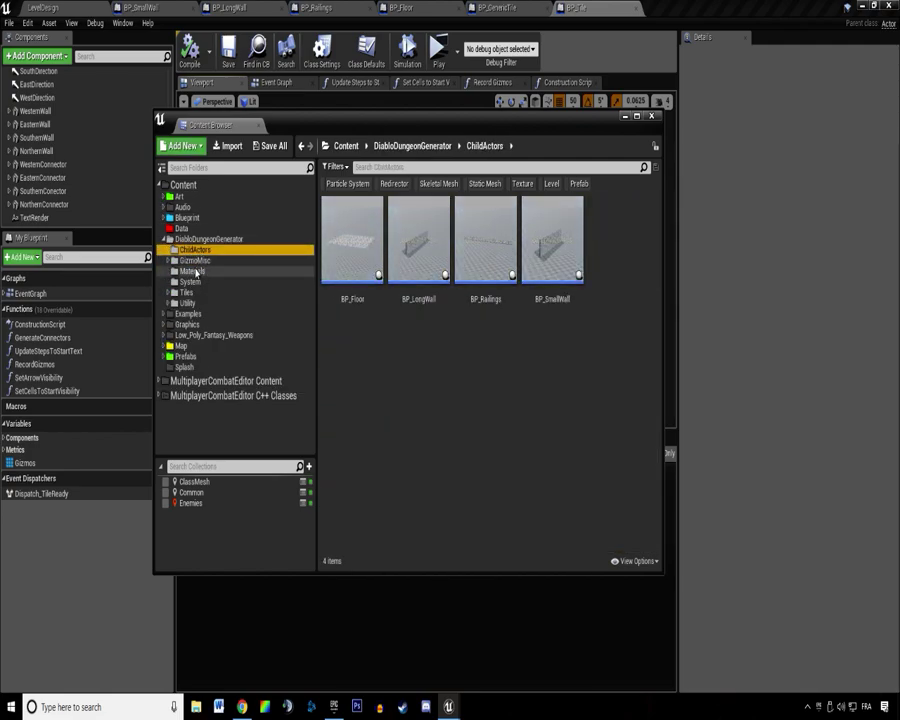
left_click_drag(380, 131, 899, 144)
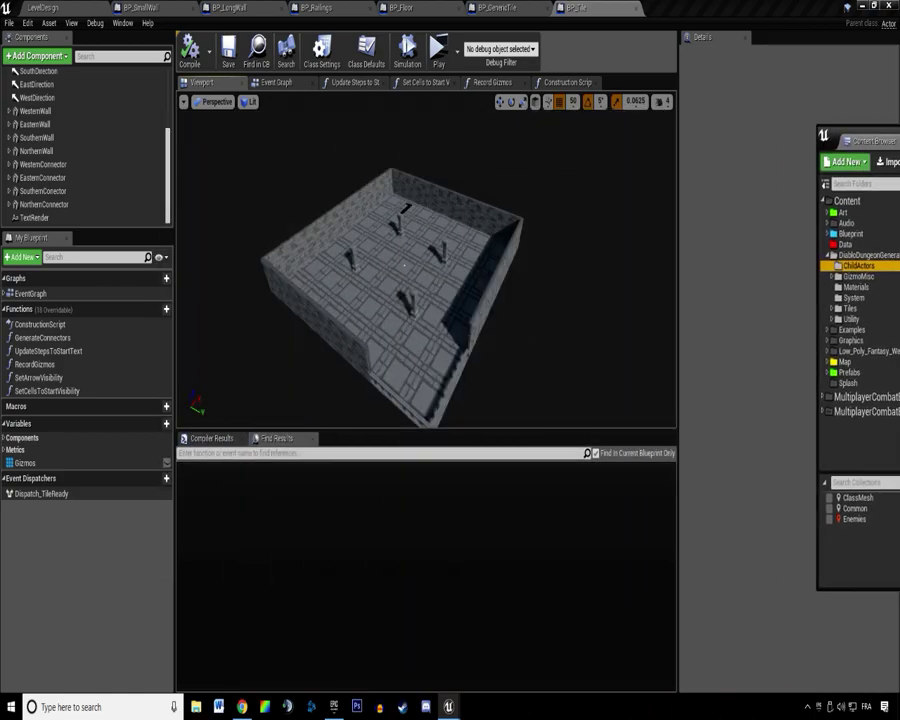
Inspect the assembled BP_Tile room up close and from above, checking its pillars, walls and floor.
key("w")
right_click_drag(420, 260, 432, 250)
key("w")
right_click_drag(433, 202, 425, 170)
right_click_drag(366, 246, 366, 246)
right_click_drag(489, 213, 489, 213)
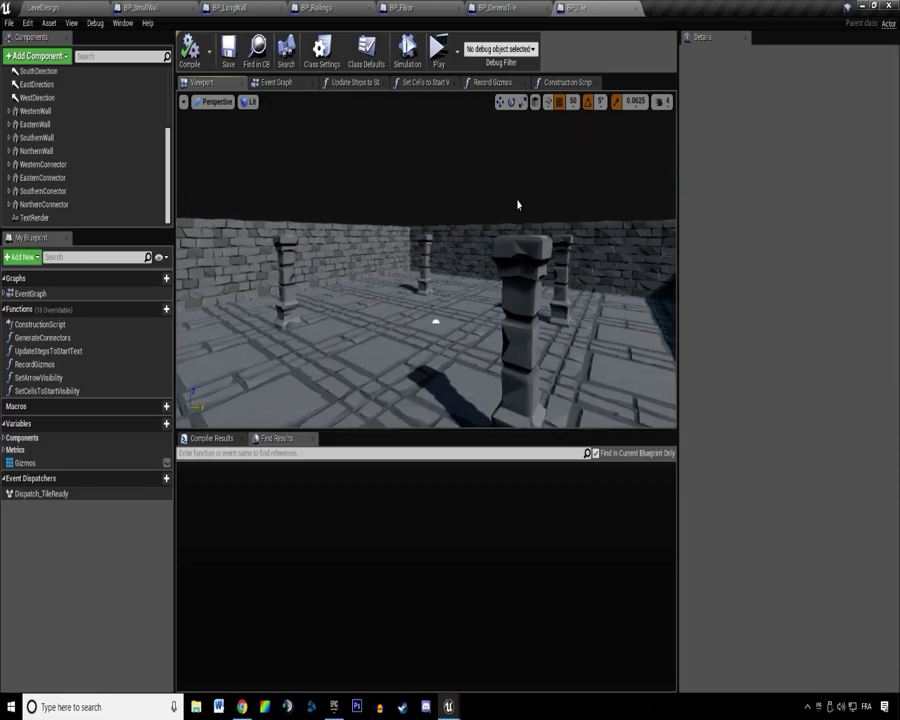
right_click_drag(517, 204, 517, 204)
right_click_drag(360, 198, 360, 198)
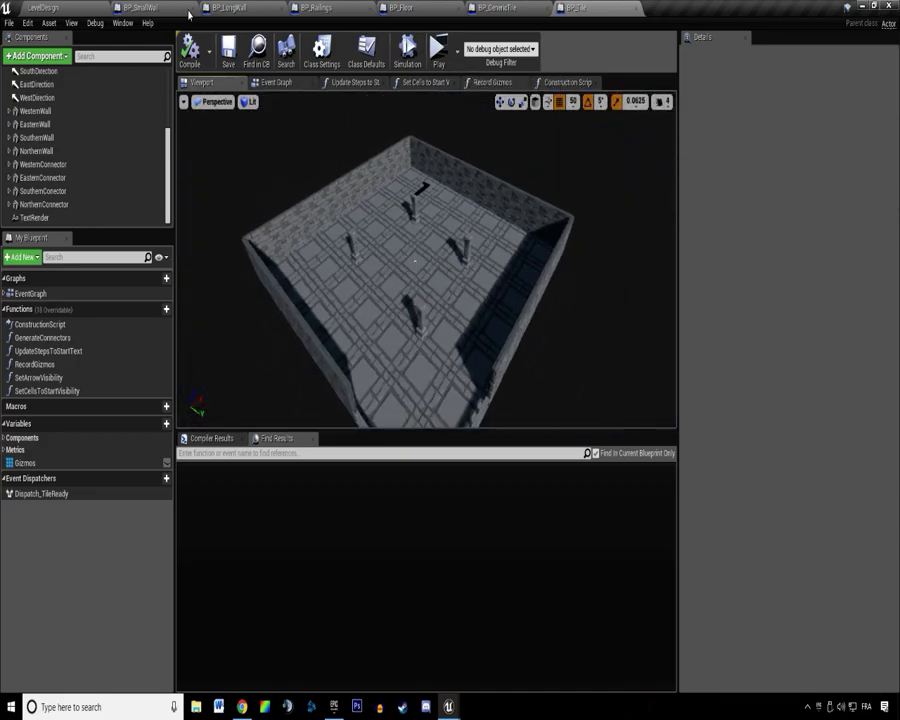
Play-test the LevelDesign level in a standalone preview, move the character through the generated rooms, and quit the preview.
left_click(55, 7)
left_click(458, 392)
right_click_drag(458, 392, 458, 392)
right_click_drag(600, 231, 600, 231)
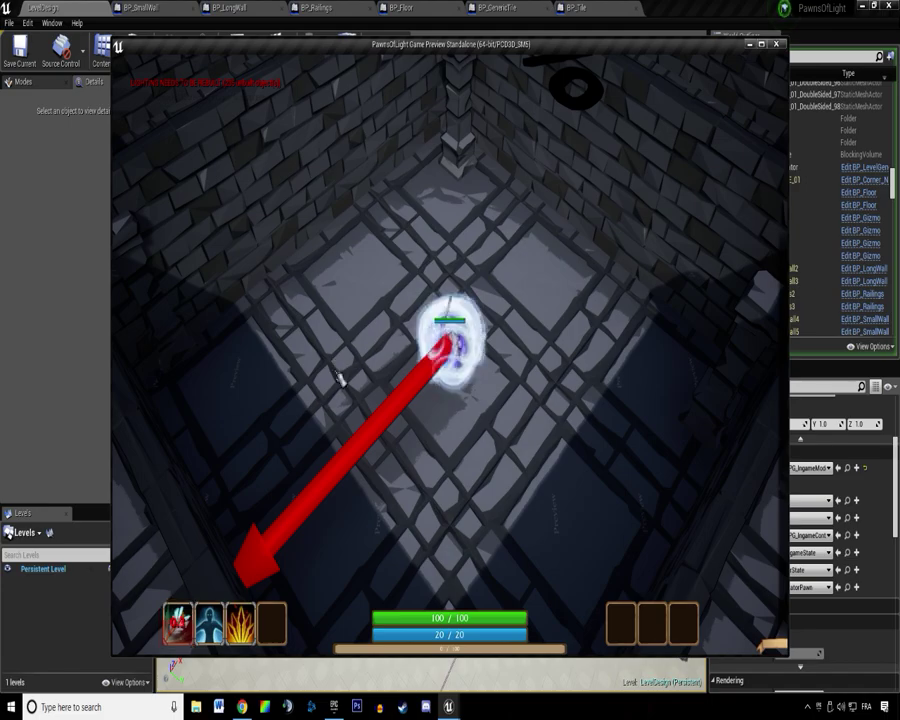
left_click_drag(373, 388, 366, 240)
key("2")
key("2")
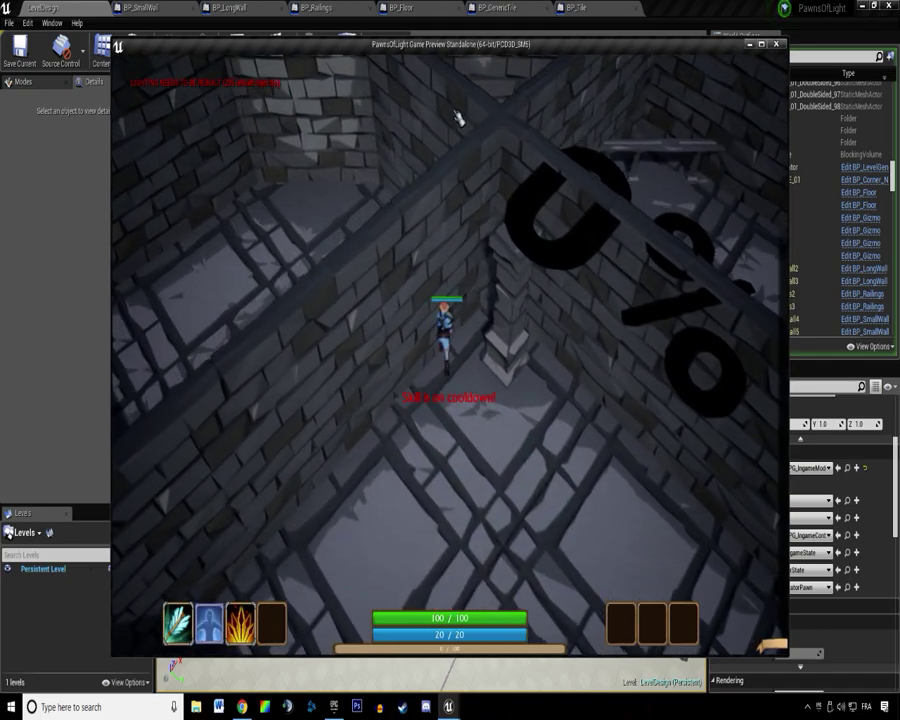
key("Escape")
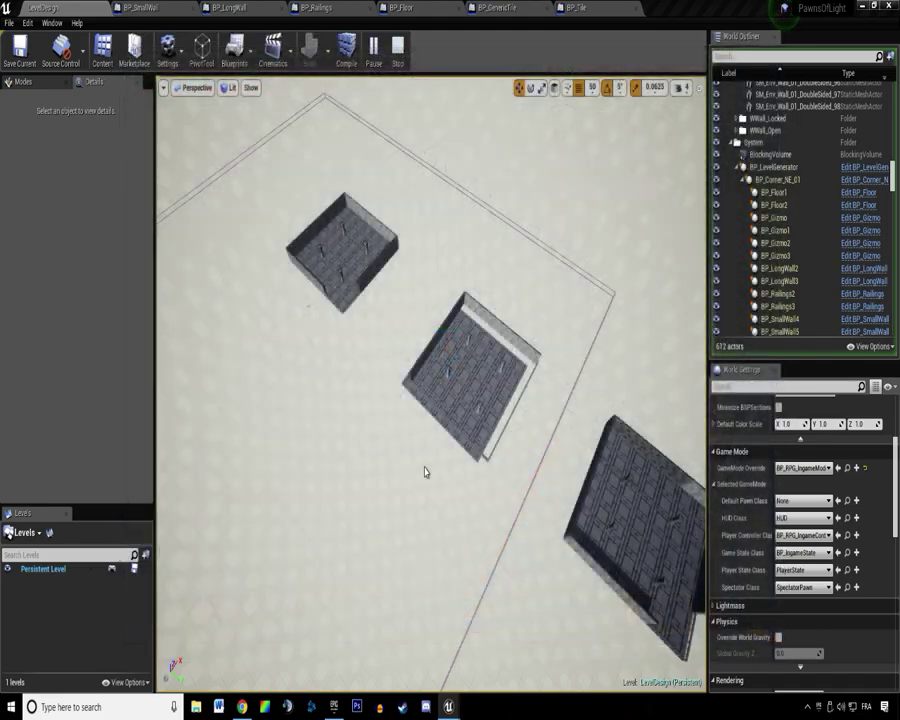
Move the loose blueprint and group actors, from BP_Floor through the last GroupActor, into the World Outliner's LD folder.
scroll(761, 219, "up", 15)
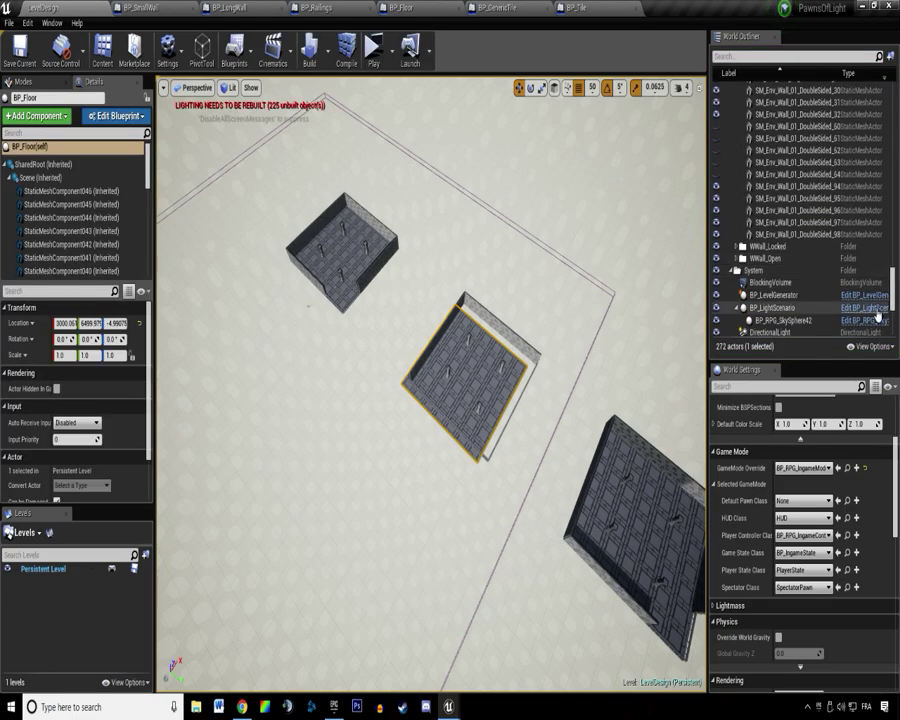
left_click(733, 96)
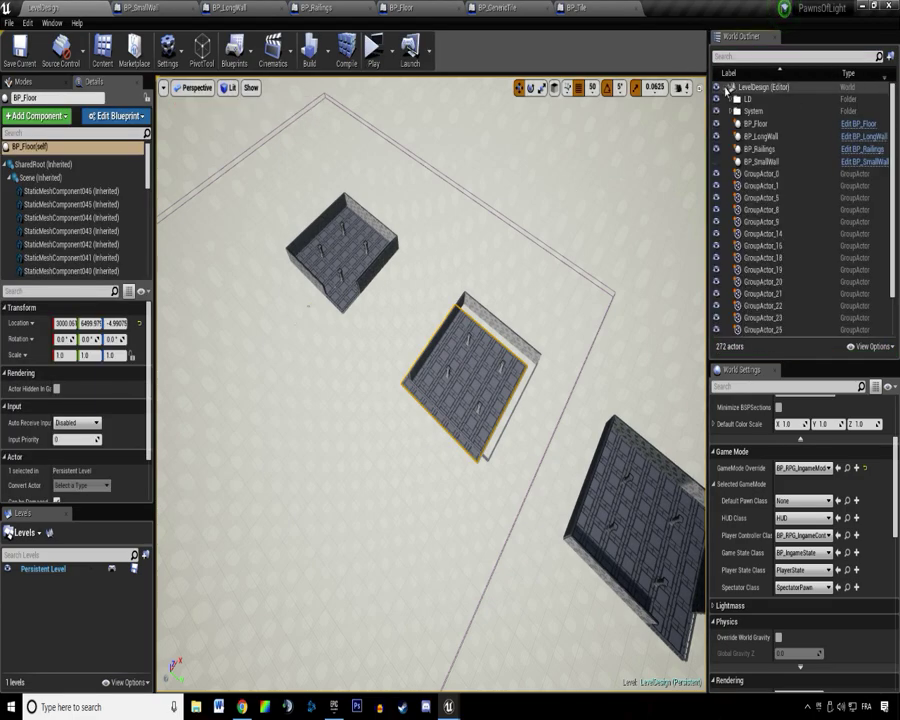
scroll(880, 160, "down", 2)
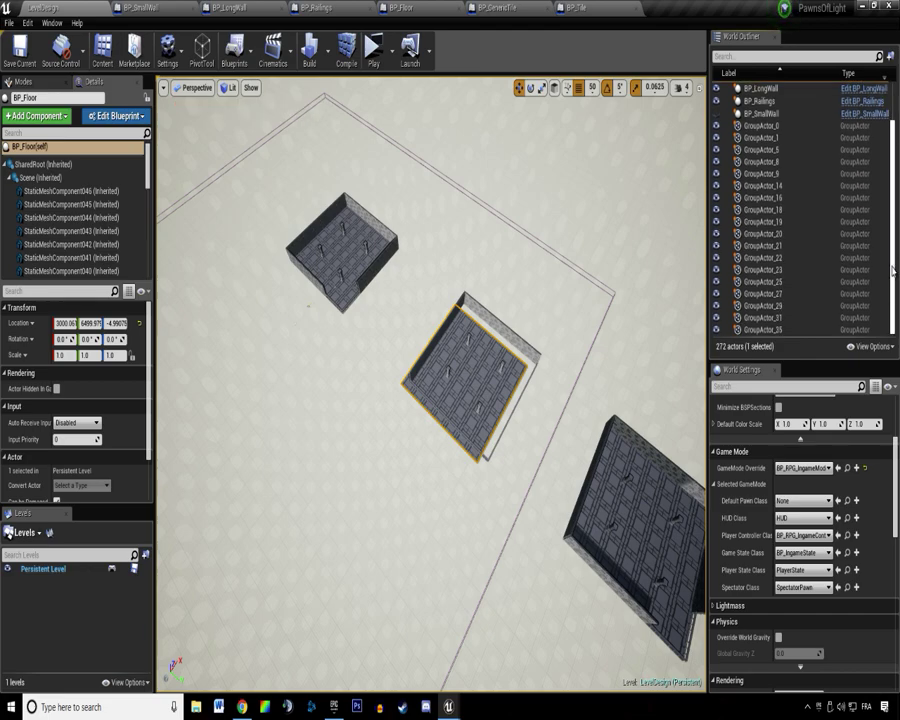
left_click(817, 327, "shift")
left_click_drag(894, 298, 894, 256)
left_click_drag(829, 155, 748, 102)
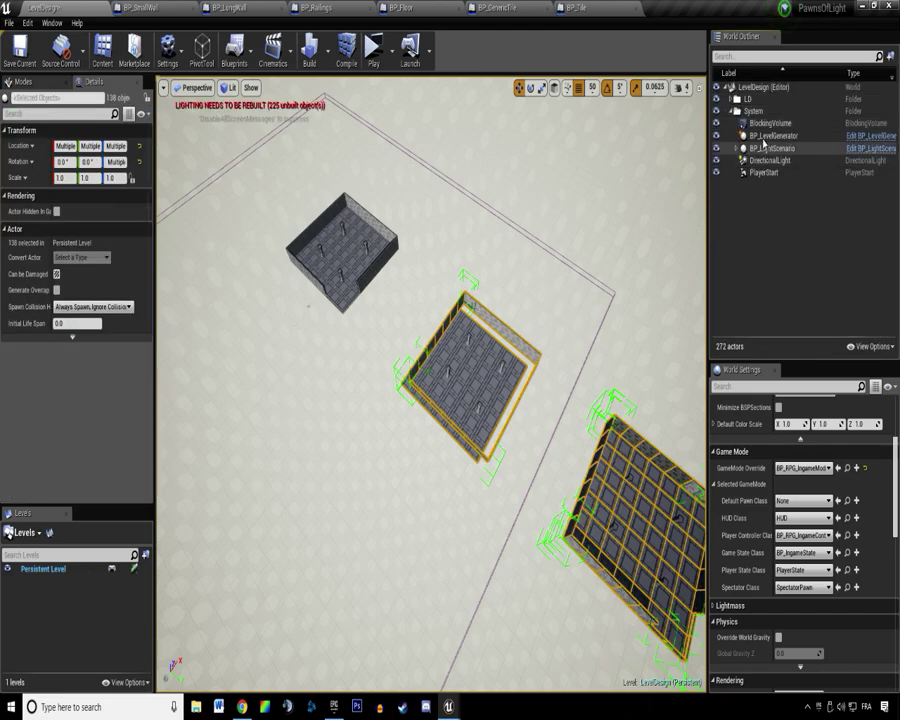
Switch the level view to Top and measure the width of the tiled dungeon floor.
left_click(772, 136)
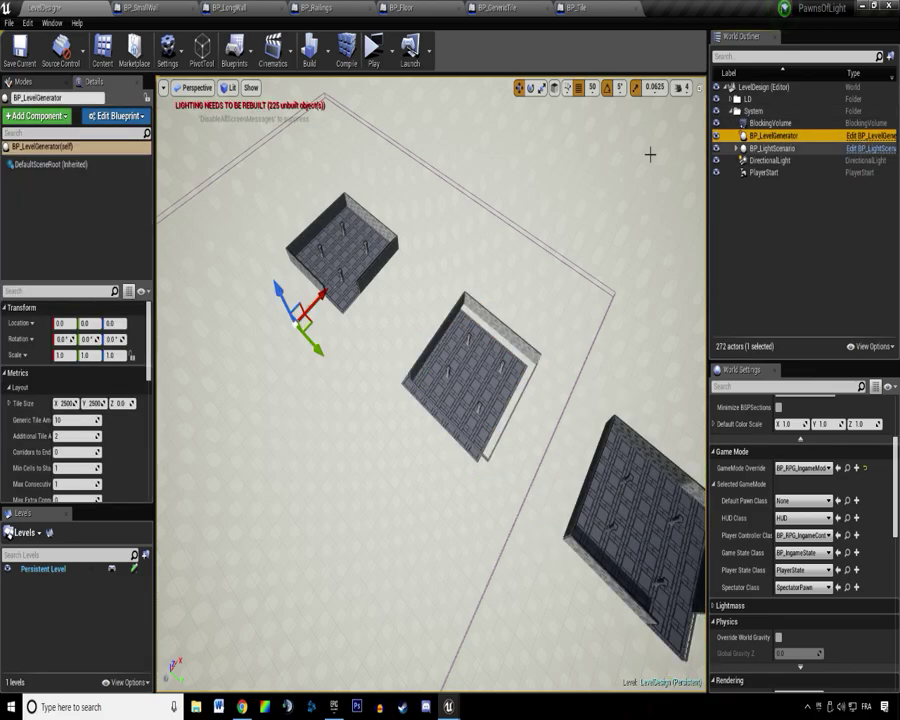
right_click_drag(347, 363, 245, 331)
left_click(447, 331)
left_click(190, 87)
left_click(200, 133)
scroll(401, 310, "down", 3)
scroll(401, 311, "down", 5)
left_click(360, 454)
right_click_drag(360, 454, 390, 175)
scroll(287, 338, "up", 5)
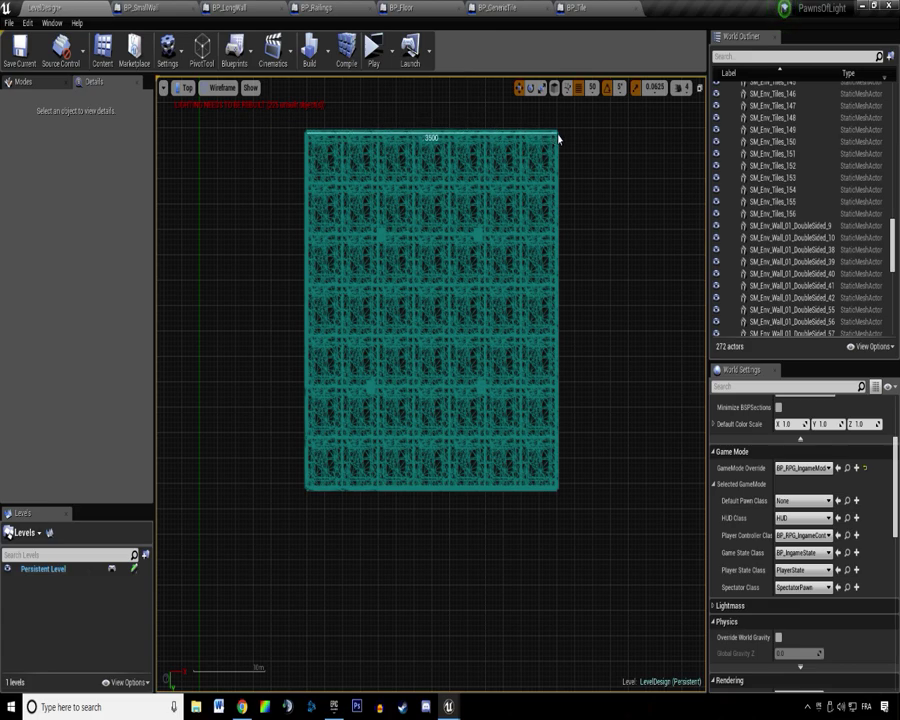
Switch the LevelDesign level view back to Perspective and orient it towards the tile rooms.
left_click(618, 5)
left_click(40, 7)
left_click(187, 89)
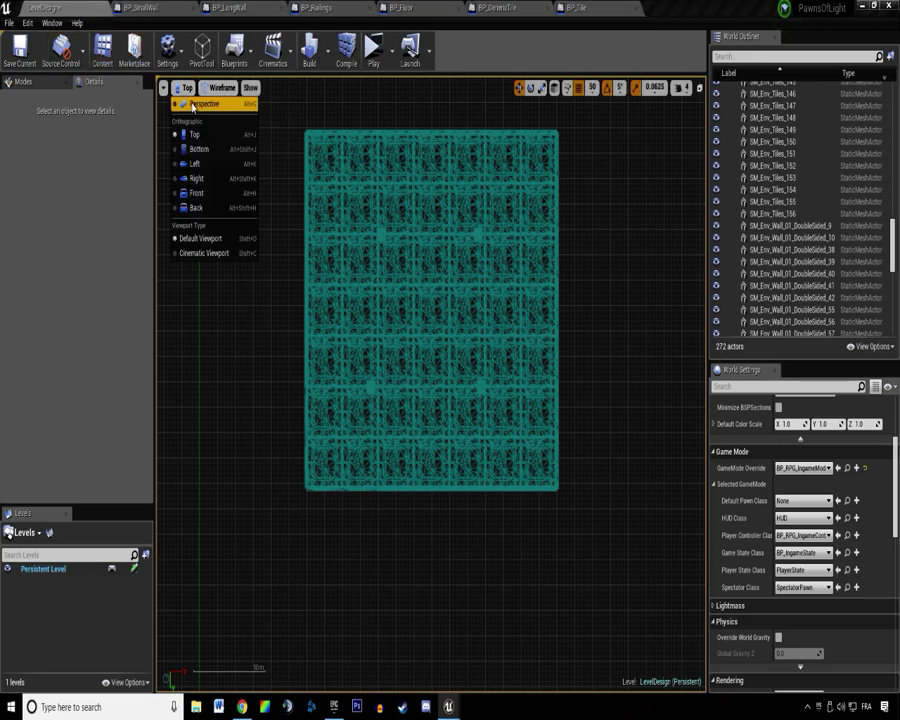
left_click(203, 102)
right_click_drag(325, 205, 730, 259)
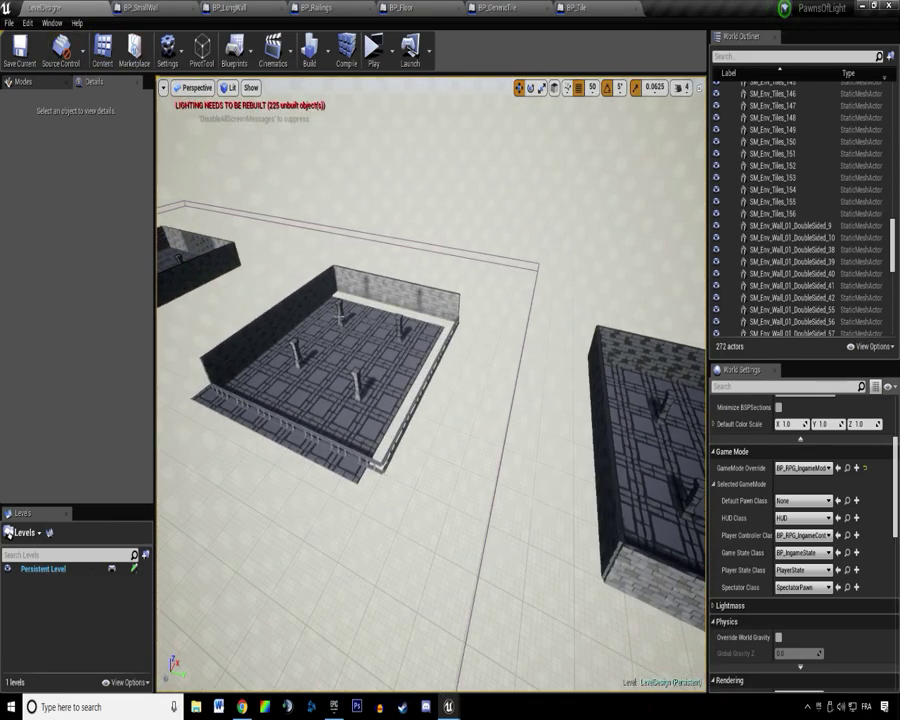
Set the Tile Size of BP_LevelGenerator in the System folder to 3500 in X and Y, and save the level.
left_click_drag(893, 250, 878, 99)
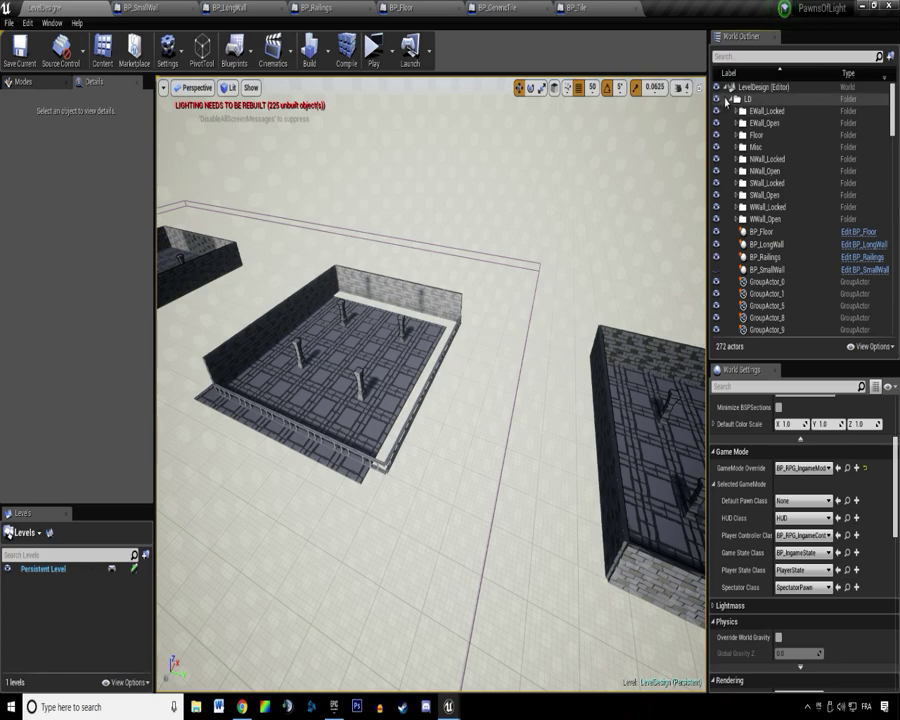
left_click(727, 89, "shift")
left_click(727, 89)
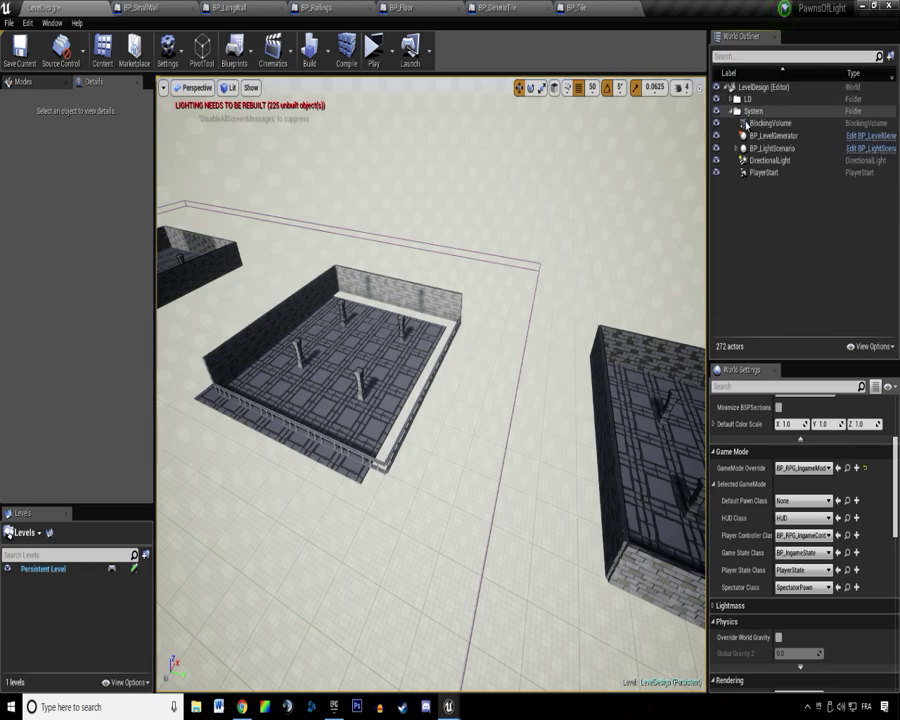
left_click(772, 135)
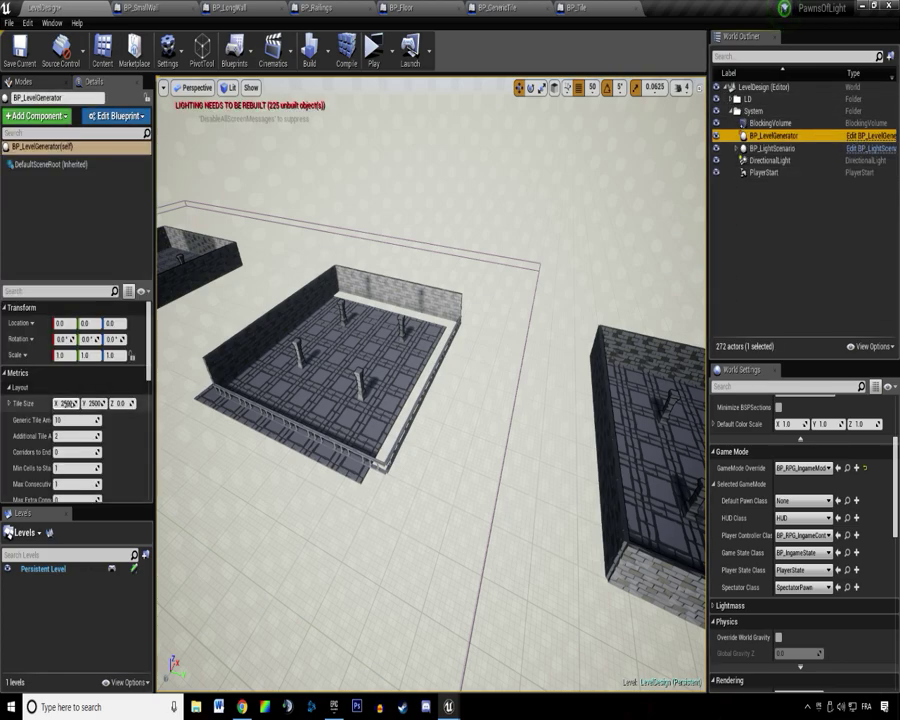
type("3500")
key("Tab")
type("35")
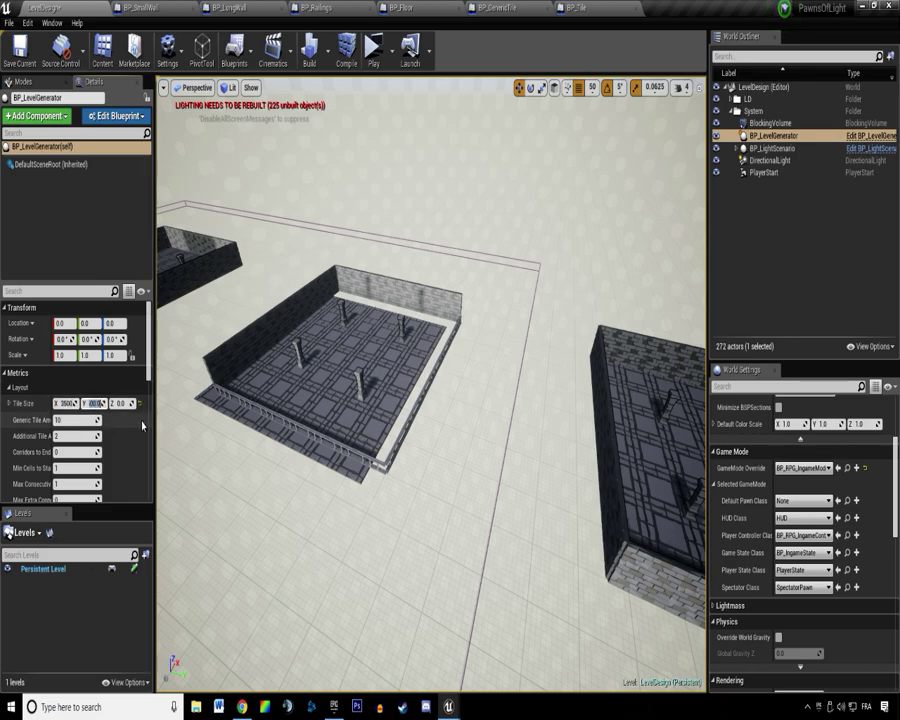
left_click(19, 48)
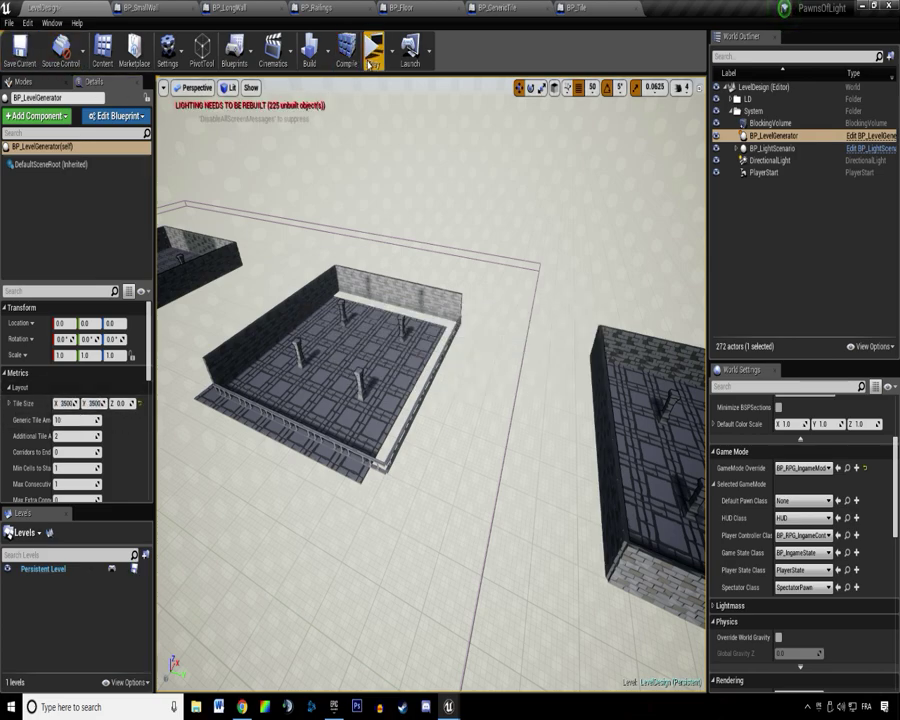
Run a brief standalone preview of the level with the resized tiles and quit it.
left_click(373, 50)
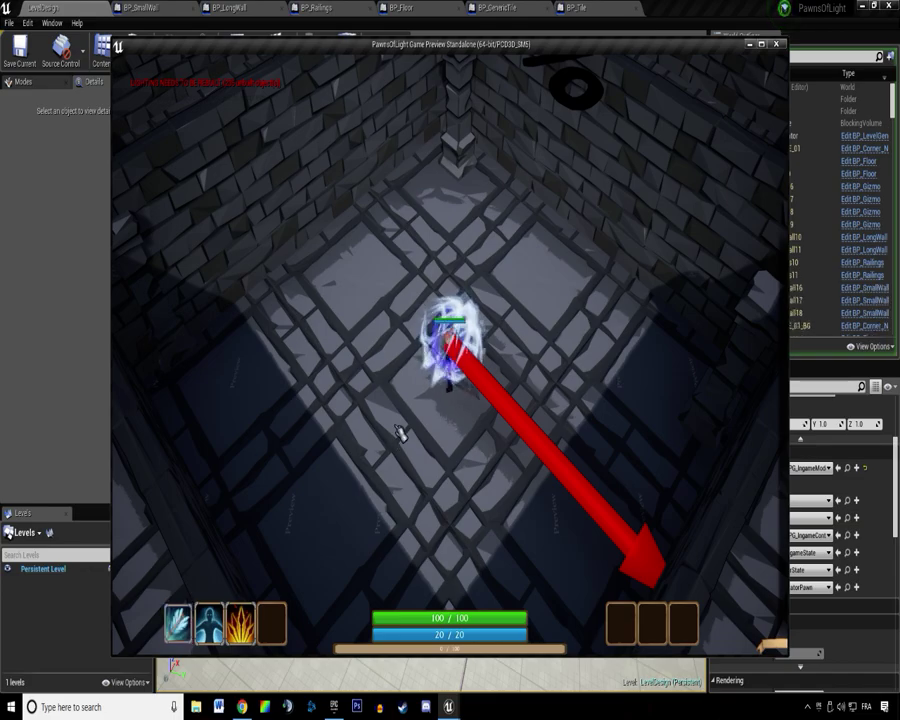
key("Escape")
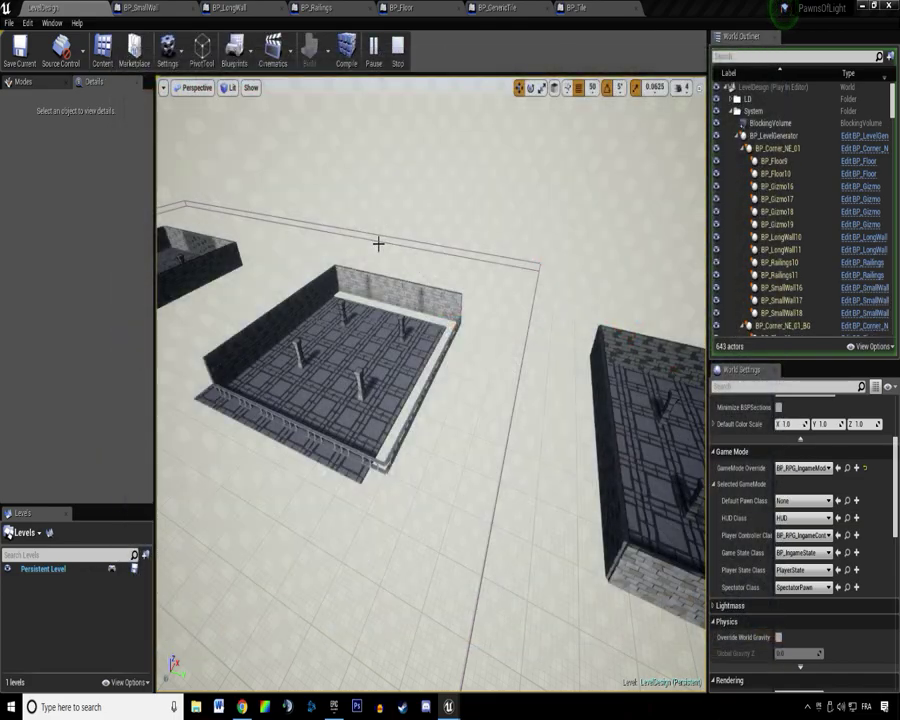
Close the BP_SmallWall, BP_LongWall, BP_Railings, BP_Floor, BP_GenericTile and BP_Tile editors, keeping only the LevelDesign level open.
left_click(445, 8)
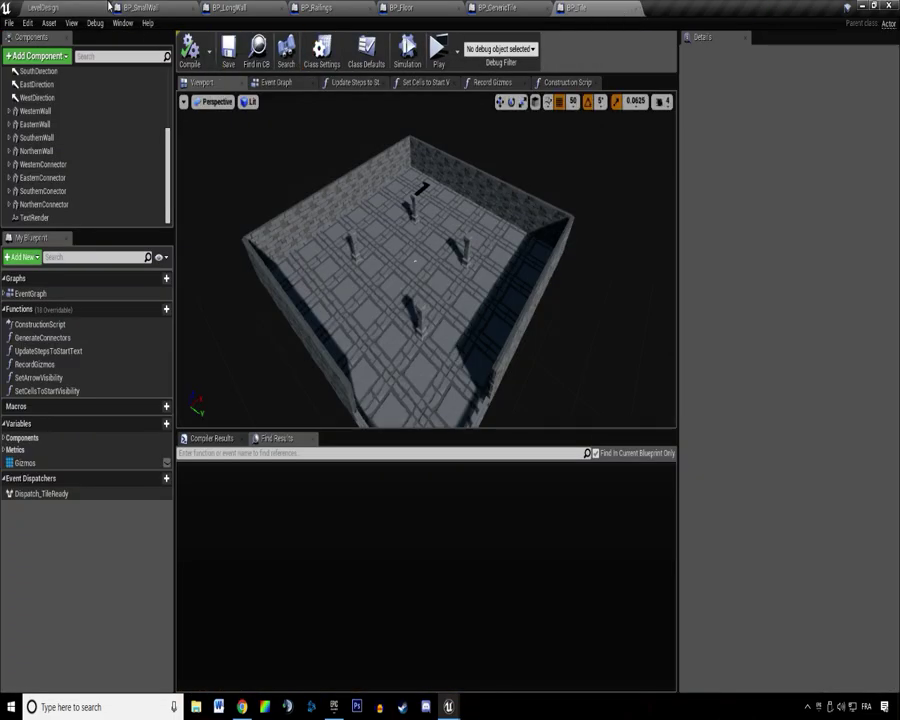
left_click(77, 7)
middle_click(162, 7)
middle_click(152, 12)
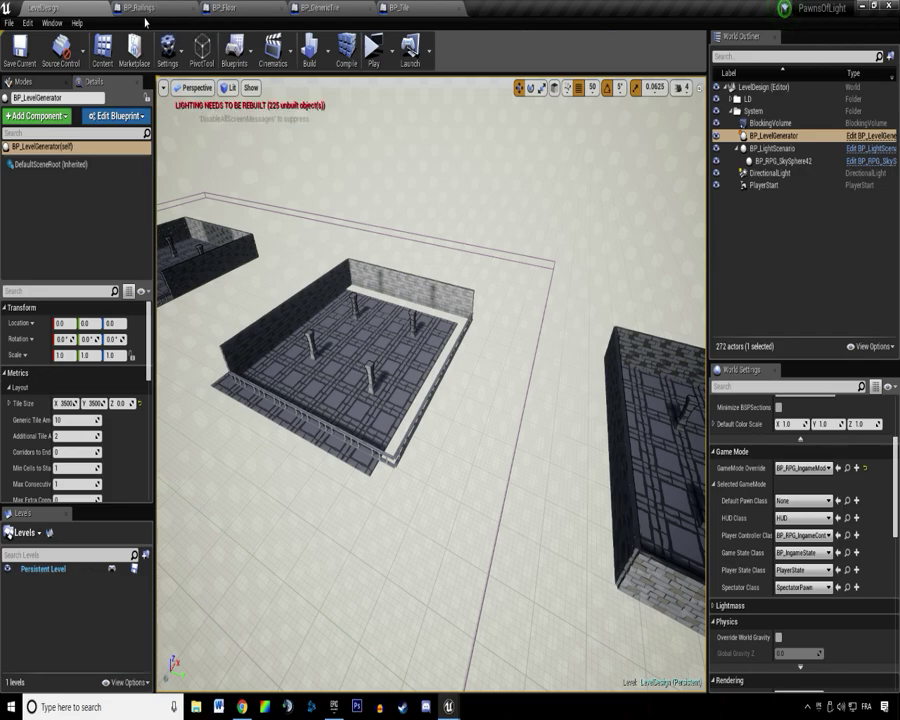
middle_click(146, 13)
middle_click(143, 12)
middle_click(143, 14)
middle_click(143, 14)
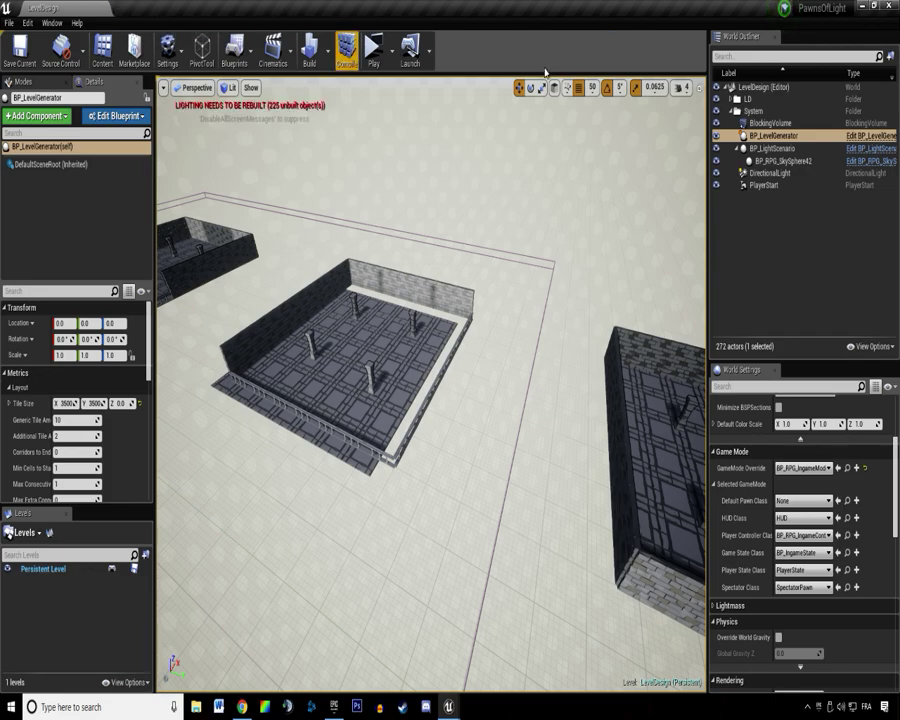
In the BP_LevelGenerator blueprint, make bUseLevelBoard instance editable, move it to the Metrics category, compile and save.
left_click(853, 135)
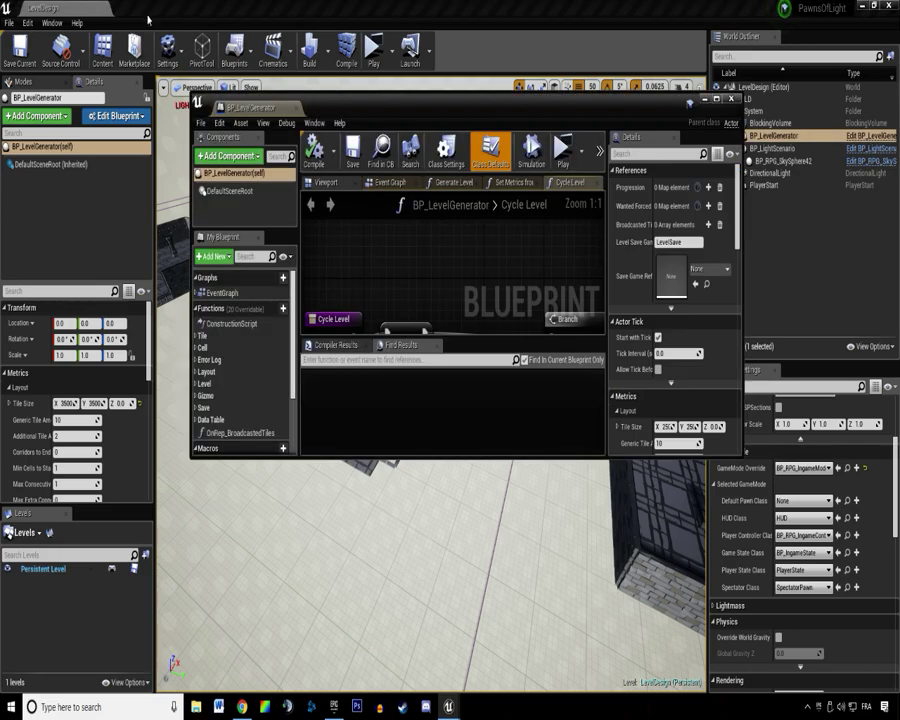
left_click_drag(262, 106, 172, 11)
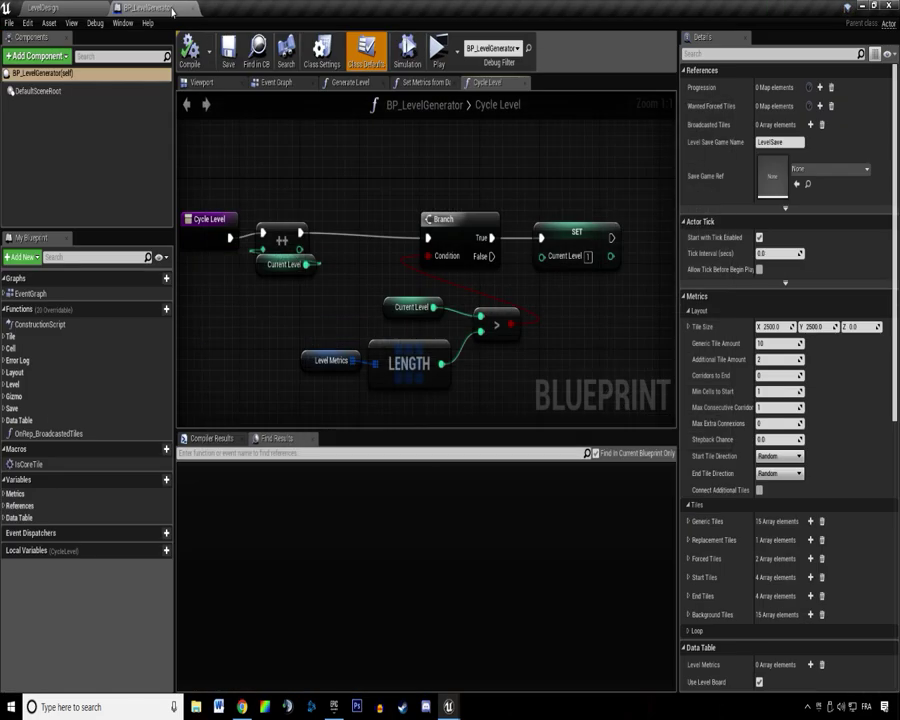
left_click(4, 518)
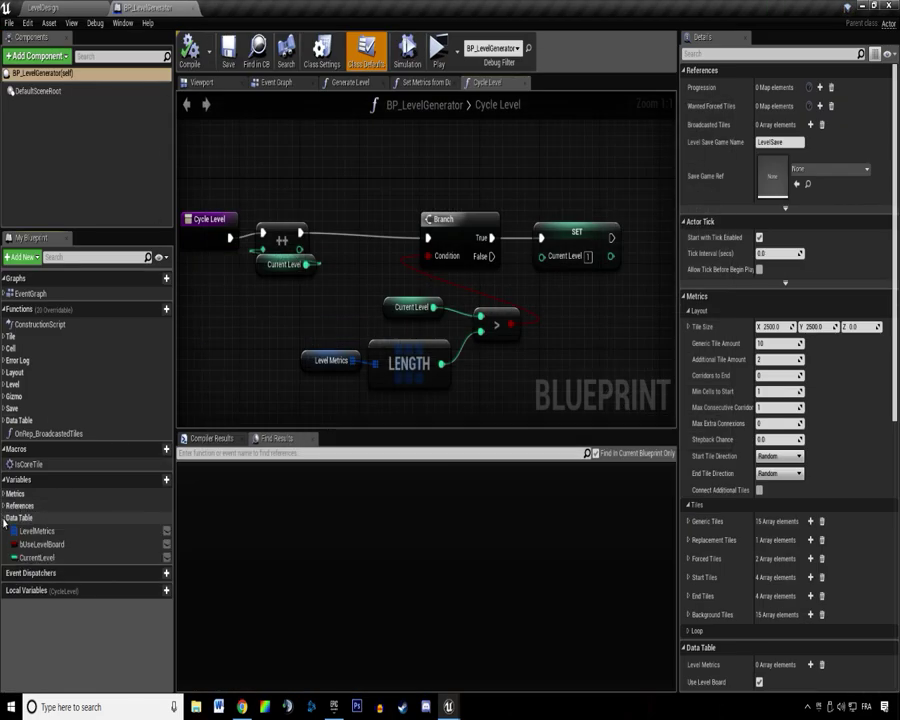
left_click(48, 545)
left_click(166, 544)
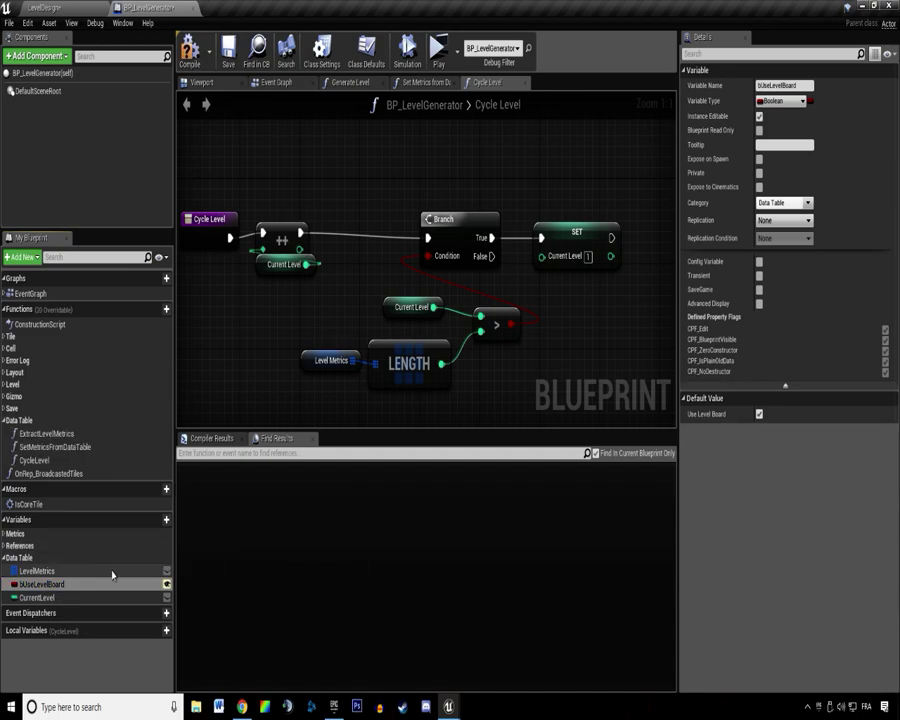
left_click_drag(42, 588, 16, 535)
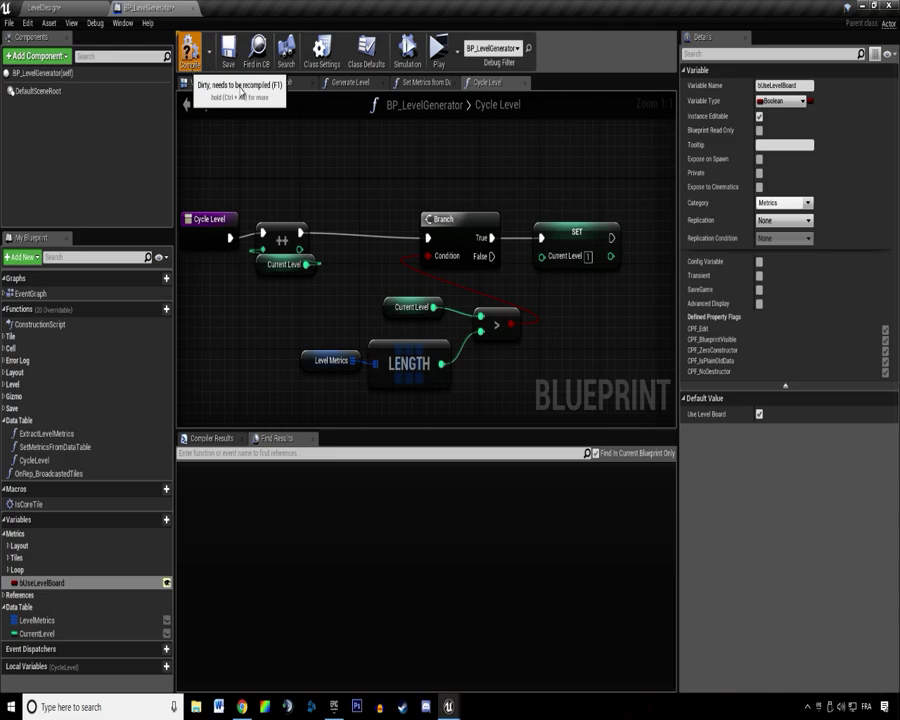
left_click(190, 52)
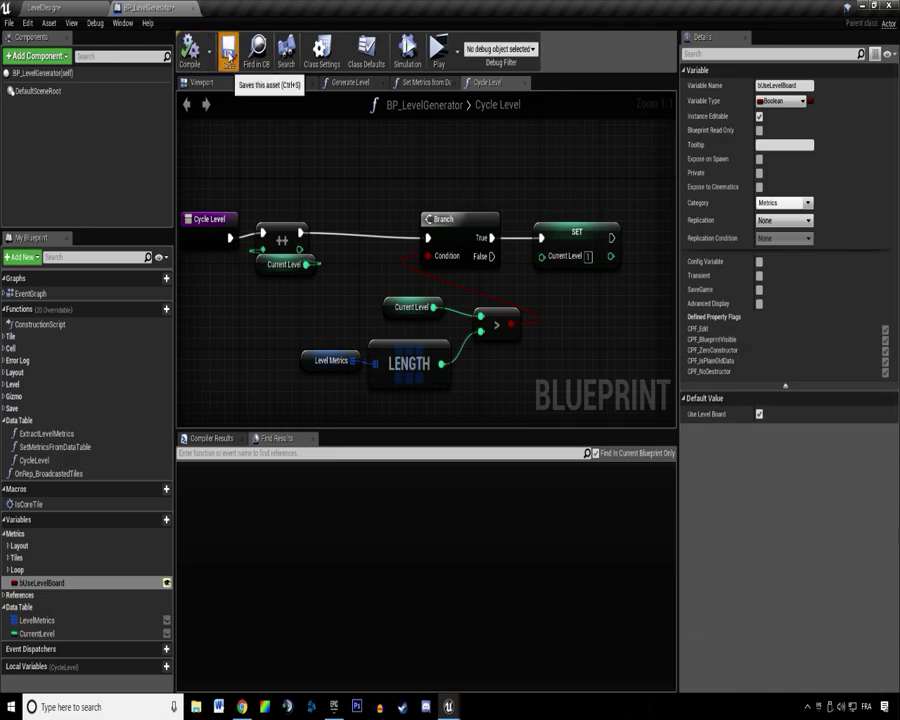
left_click(228, 50)
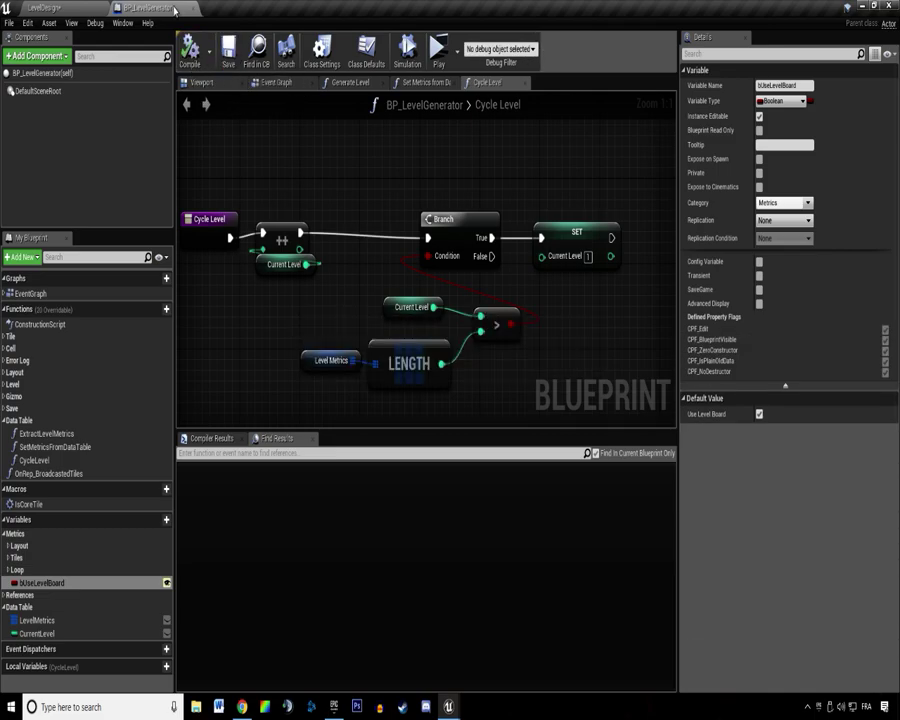
Close the generator blueprint, disable Use Level Board on the level's BP_LevelGenerator instance, and save the level.
left_click(174, 8)
left_click(770, 135)
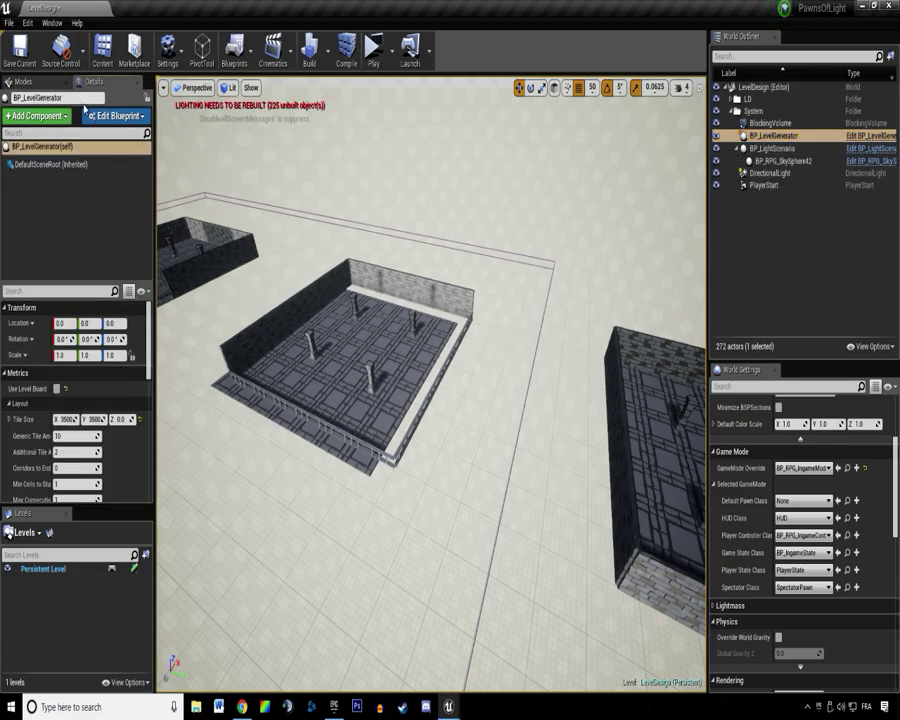
left_click(21, 52)
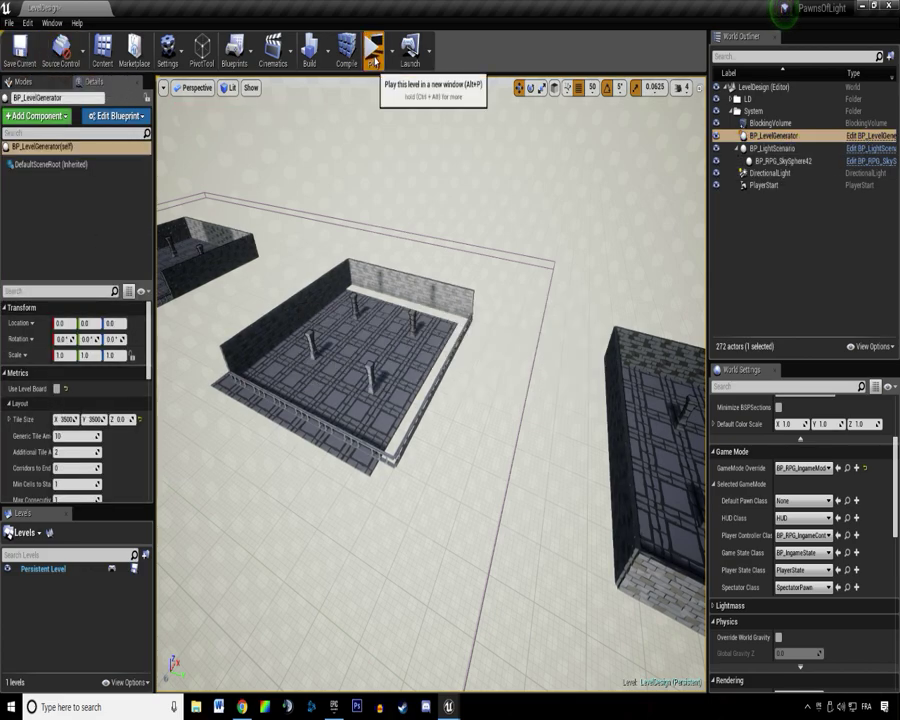
Play-test the level in a standalone preview, move the character around the generated rooms with the camera pulled back, and quit.
key("a")
key("a")
scroll(405, 367, "down", 8)
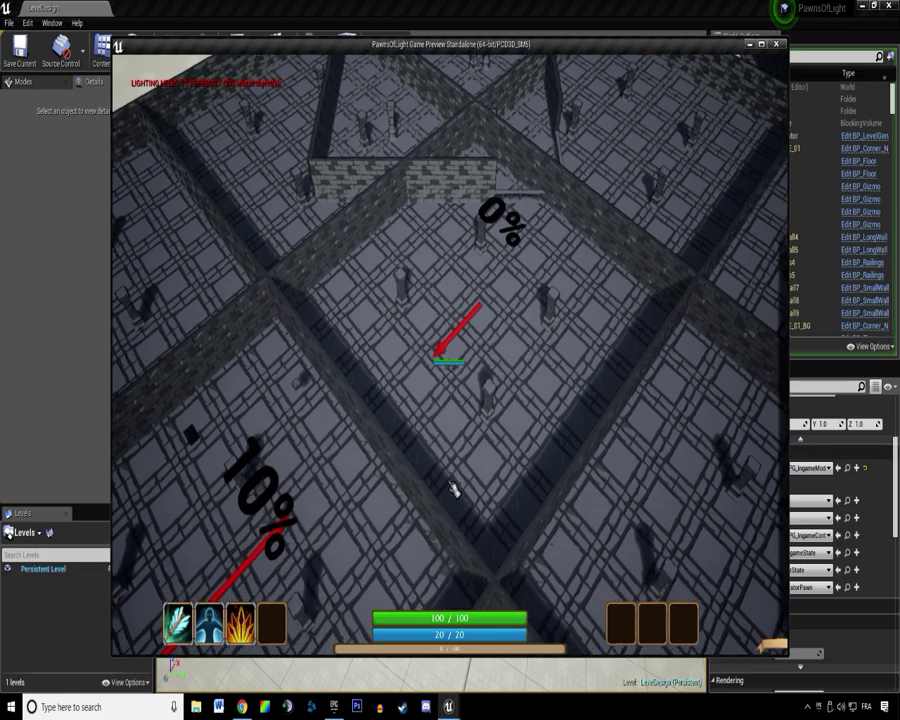
key("z")
right_click(458, 493)
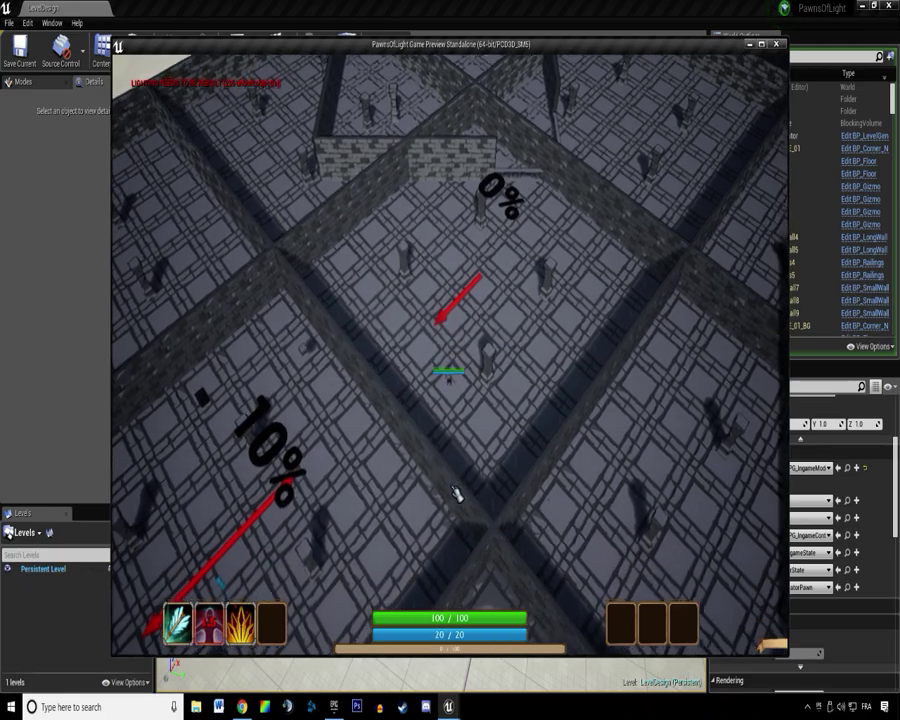
right_click(496, 424)
right_click(518, 340)
key("z")
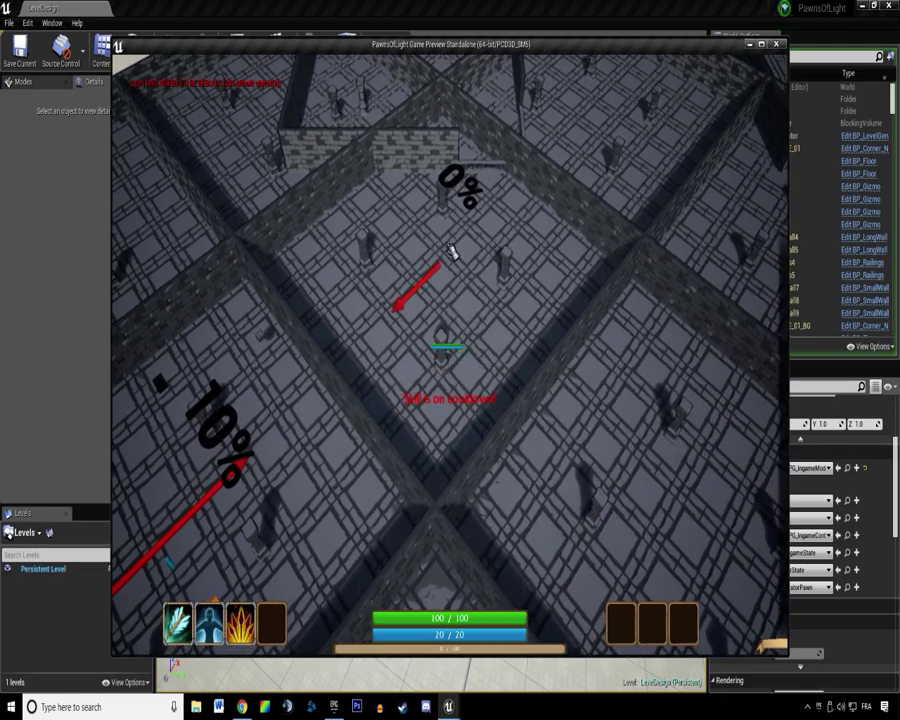
key("Escape")
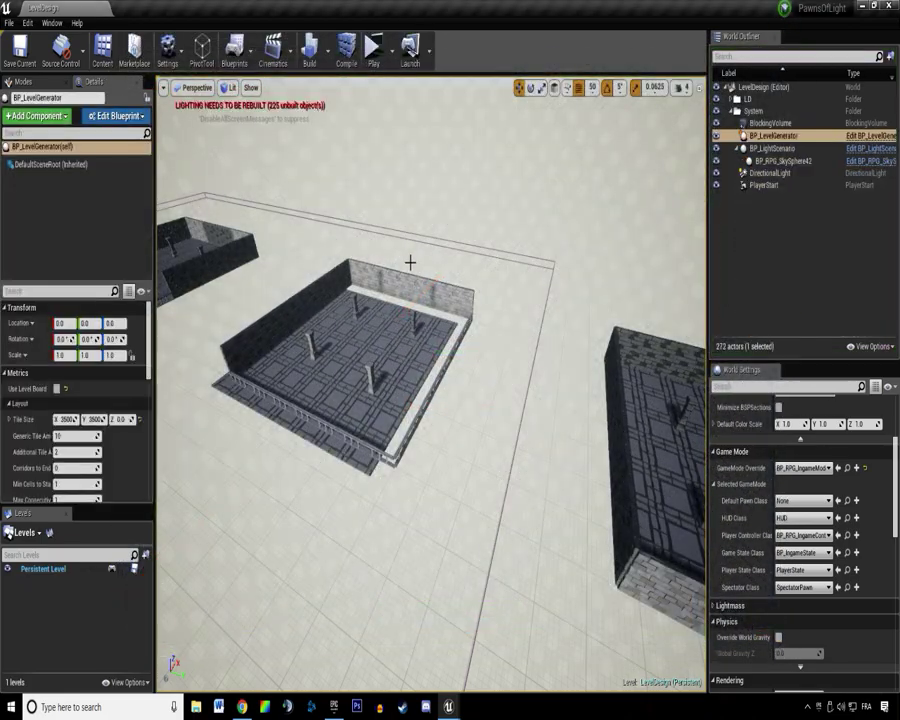
Open the BP_Tile blueprint from the Tiles folder of DiabloDungeonGenerator.
left_click(767, 199)
left_click(102, 50)
left_click(283, 219)
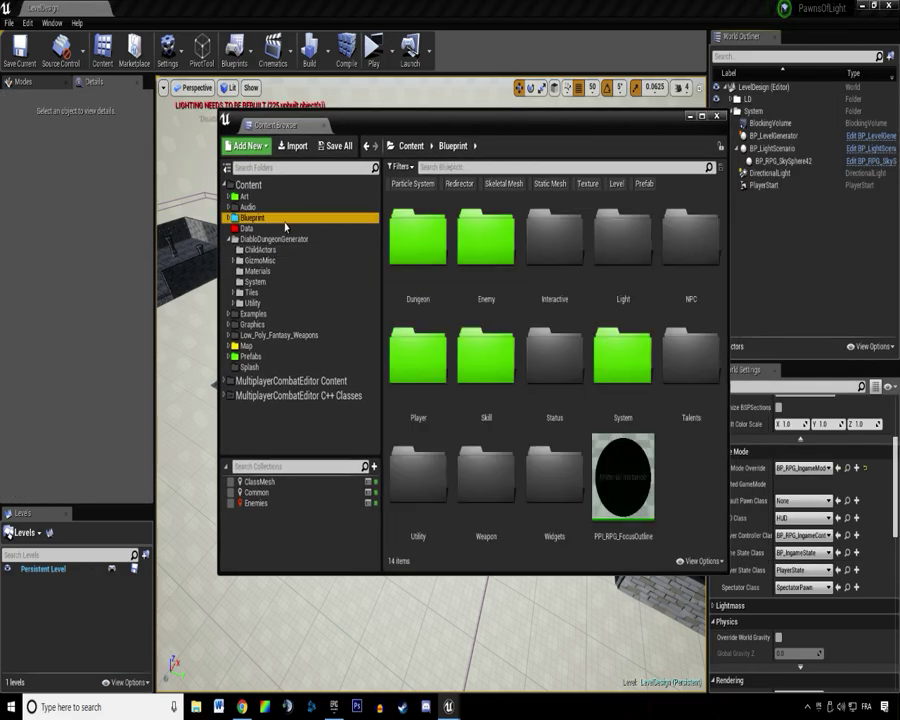
left_click(268, 240)
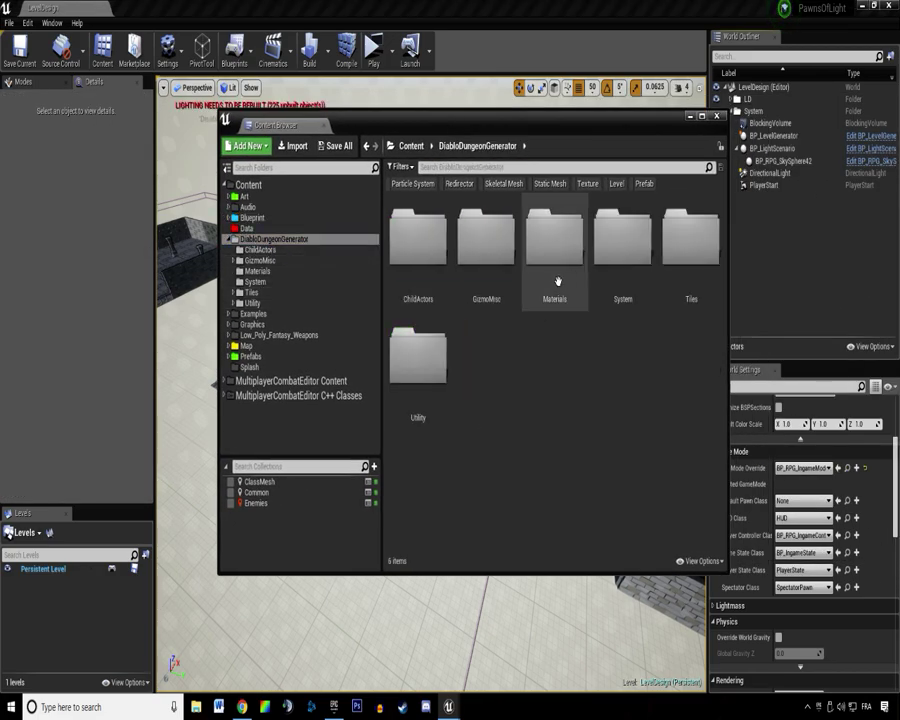
double_click(628, 292)
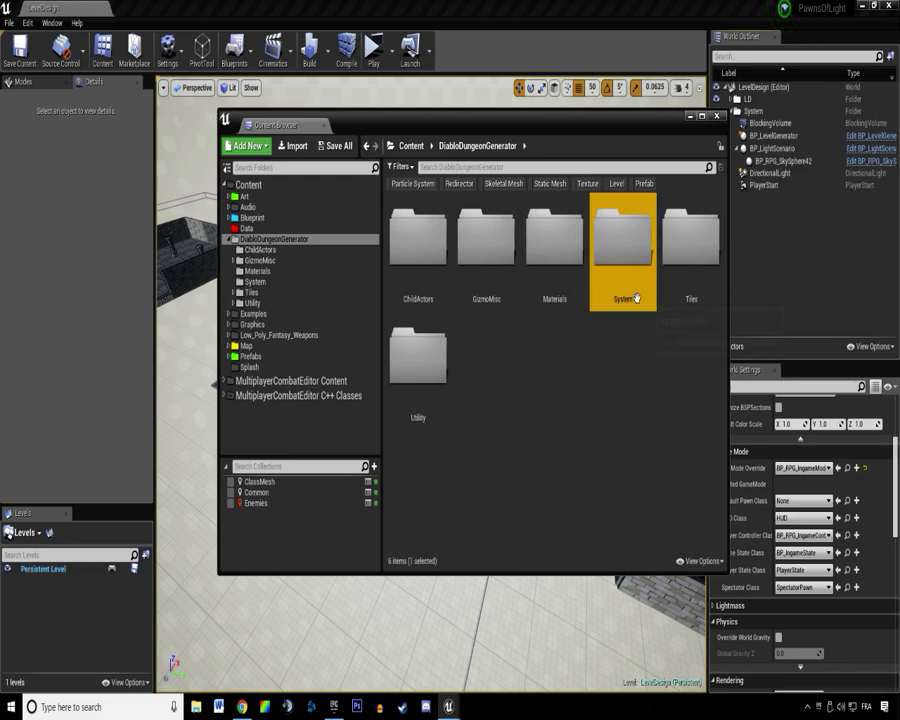
left_click(285, 292)
double_click(418, 485)
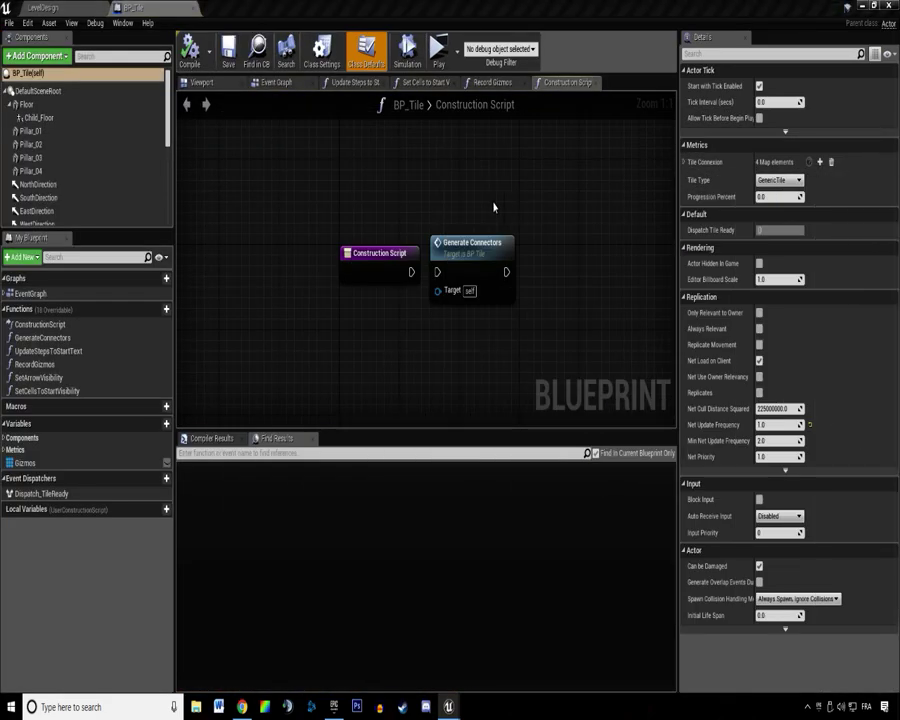
Examine BP_Tile's Generate Connectors function, checking the visibility nodes and how the wall and connector components are destroyed.
double_click(376, 262)
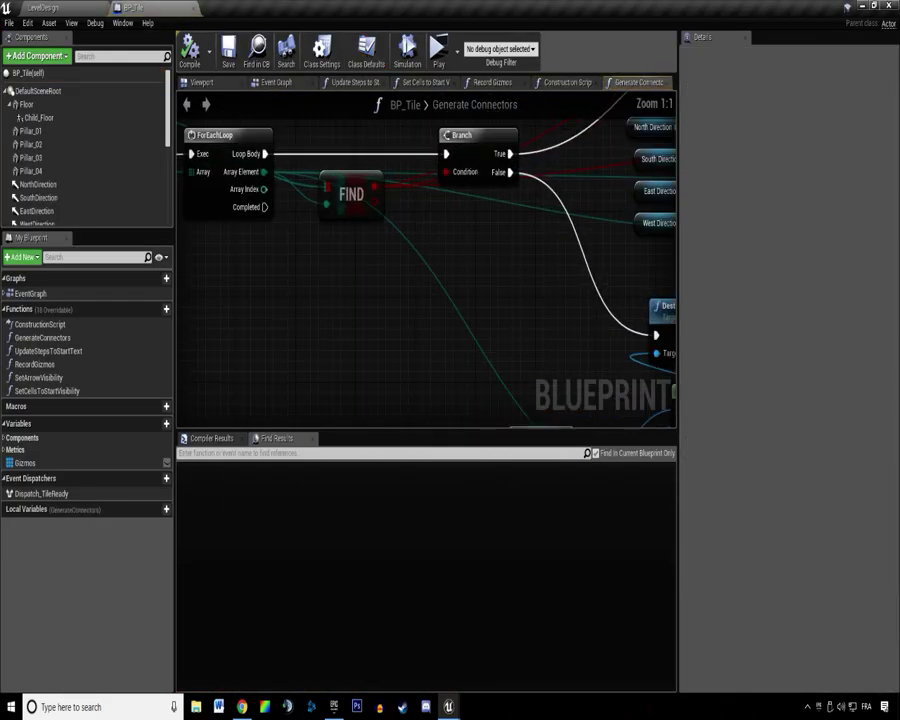
scroll(393, 242, "down", 1)
right_click_drag(393, 242, 340, 211)
left_click(340, 211)
scroll(385, 272, "up", 1)
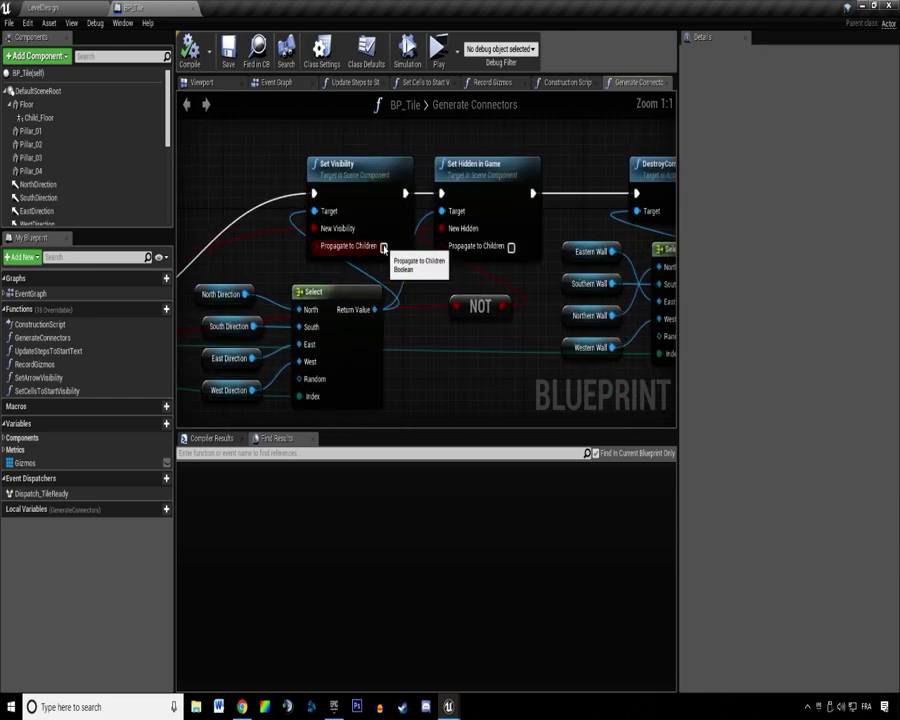
right_click_drag(528, 300, 399, 268)
left_click_drag(409, 182, 550, 394)
left_click(550, 394)
right_click_drag(446, 400, 548, 261)
scroll(548, 261, "down", 2)
right_click_drag(343, 316, 484, 208)
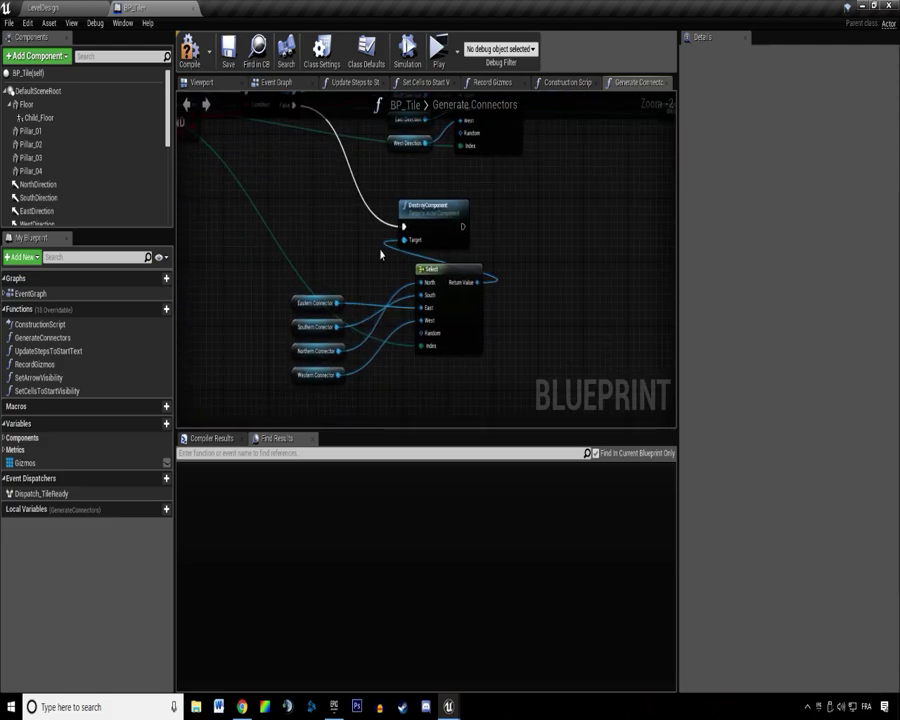
scroll(344, 229, "up", 2)
mouse_move(437, 248)
right_mouse_down()
mouse_move(485, 206)
mouse_move(408, 262)
mouse_move(380, 424)
mouse_move(425, 251)
right_mouse_up()
left_click(335, 260)
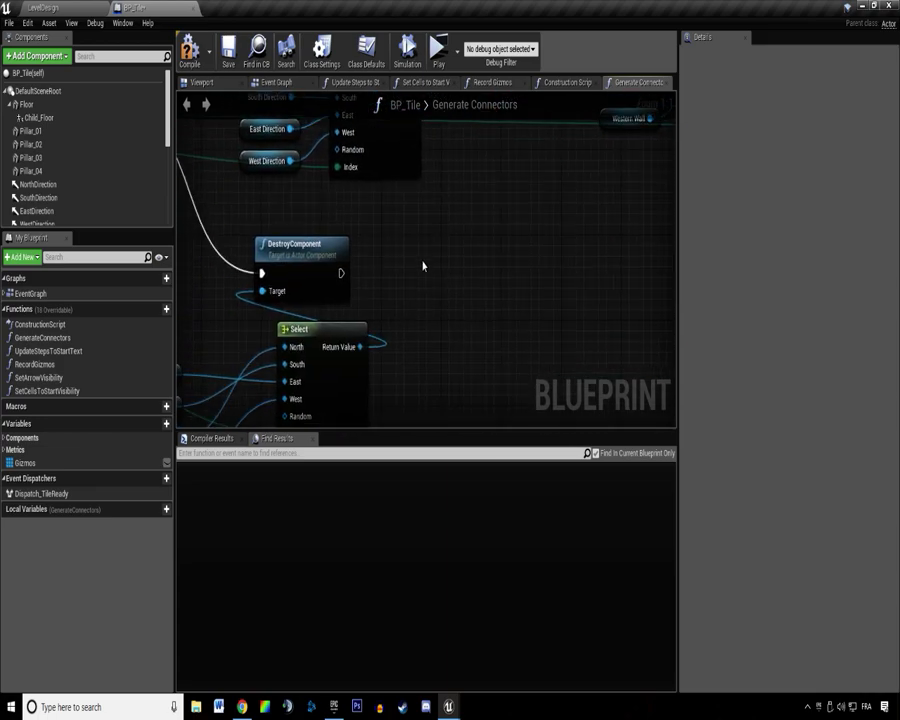
Try to add a Set Visibility node from the return value of the connectors' Select node.
left_click_drag(360, 346, 448, 234)
type("set visi")
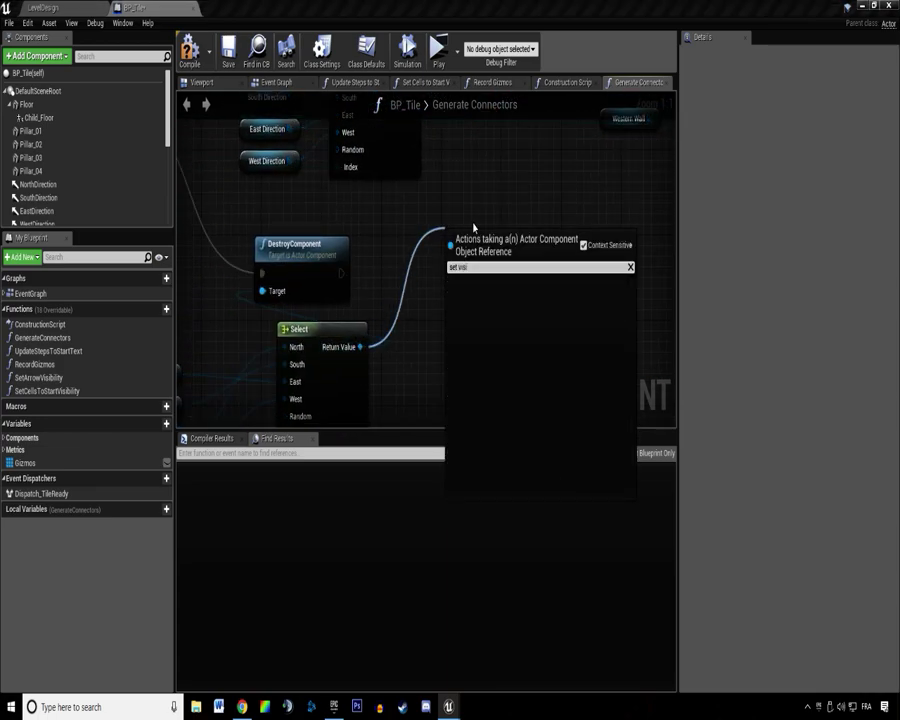
left_click(411, 187)
right_click_drag(421, 200, 489, 132)
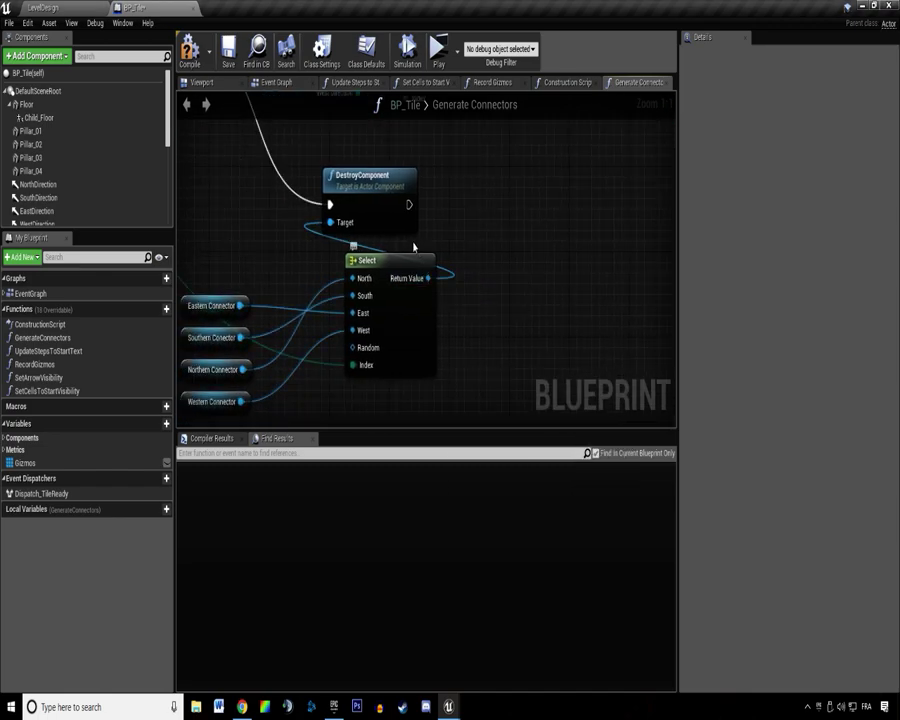
Add a Set Visibility node targeting the Eastern Connector, with New Visibility off and Propagate to Children on, and place it beside the DestroyComponent node.
right_click_drag(418, 250, 574, 195)
left_click_drag(552, 297, 499, 340)
left_click(473, 205)
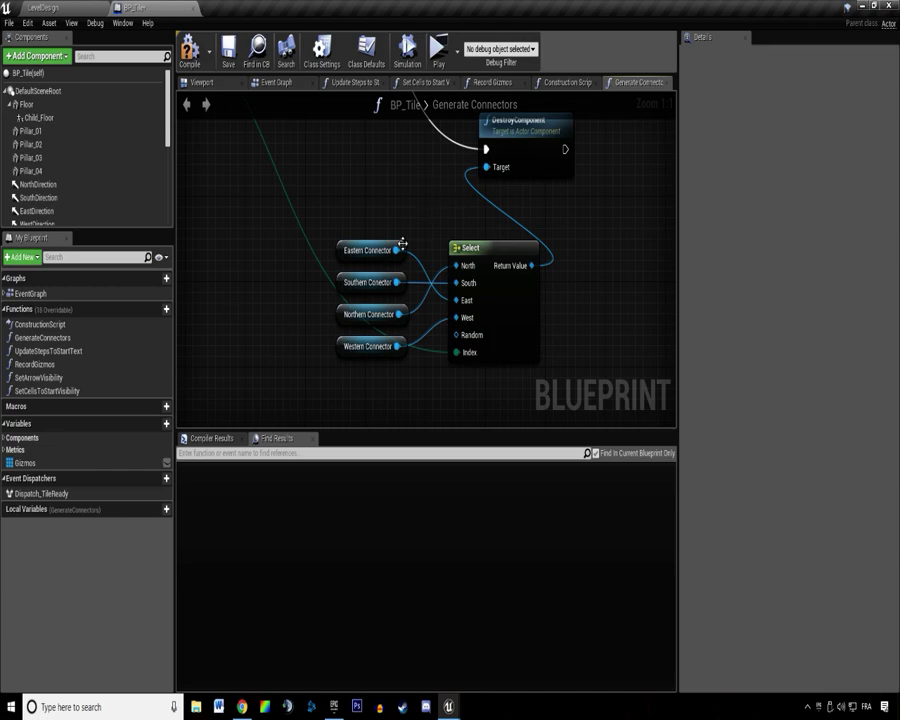
left_click_drag(396, 250, 598, 213)
type("set visi")
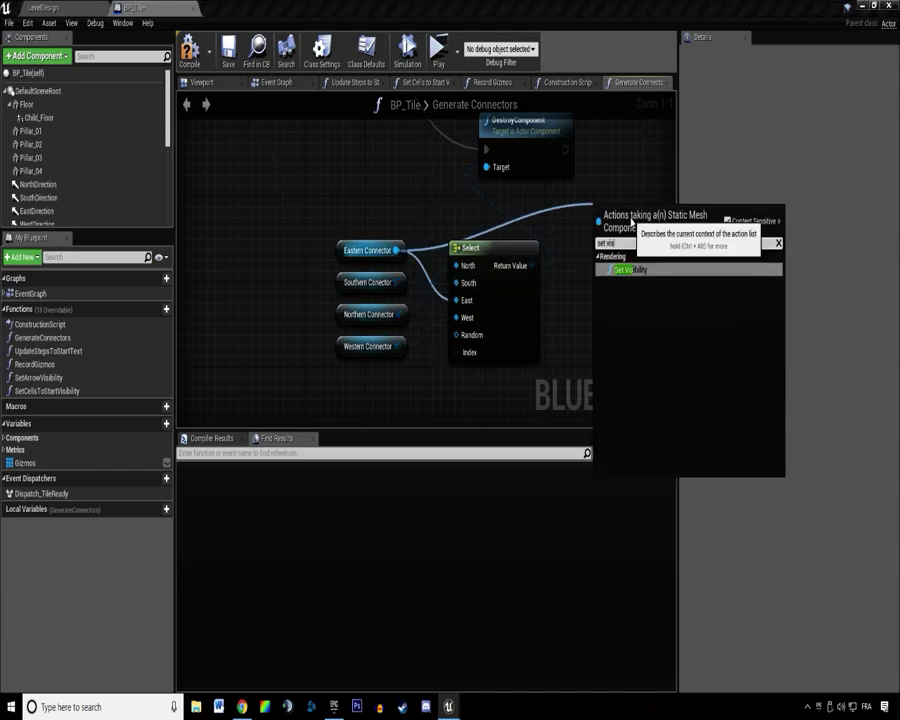
key("Return")
right_click_drag(634, 246, 497, 276)
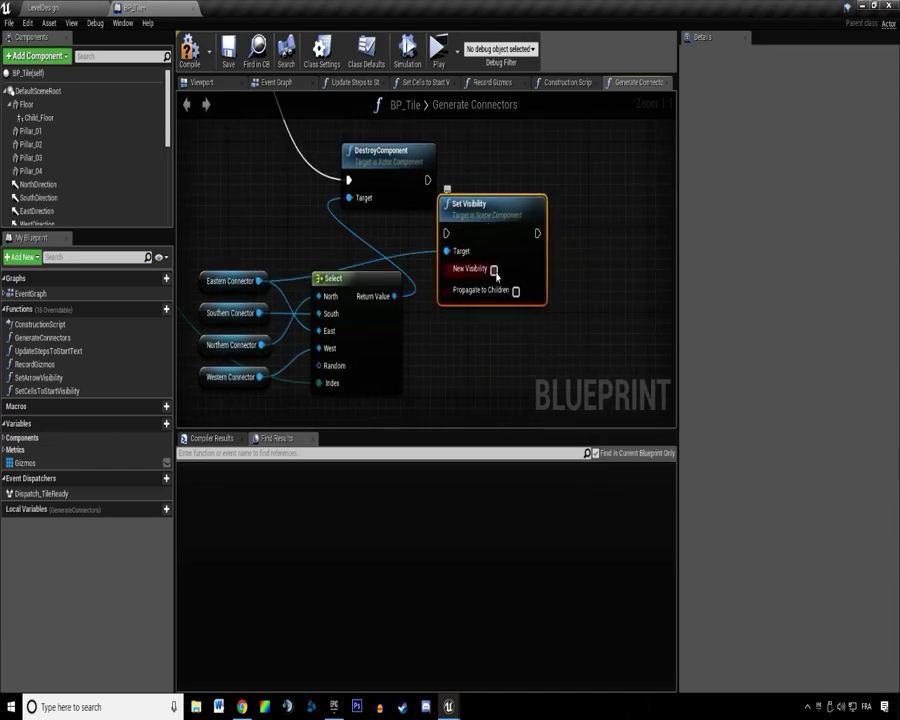
left_click_drag(500, 218, 507, 207)
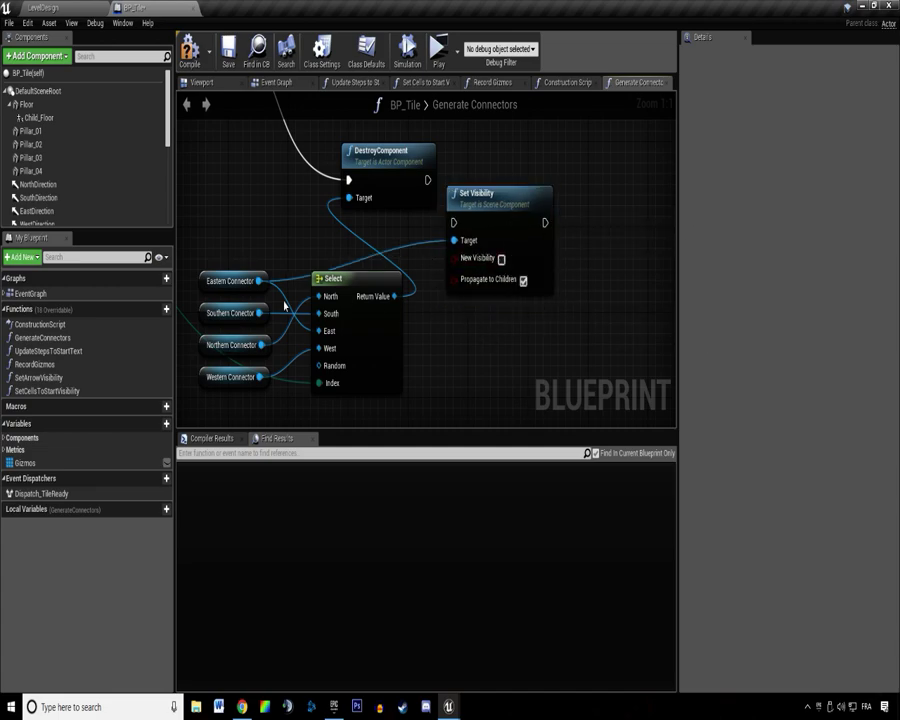
Add a Set Collision Enabled node targeting the Eastern Connector and run it after the Set Visibility node.
left_click_drag(394, 296, 546, 343)
type("a")
key("BackSpace")
type("collision")
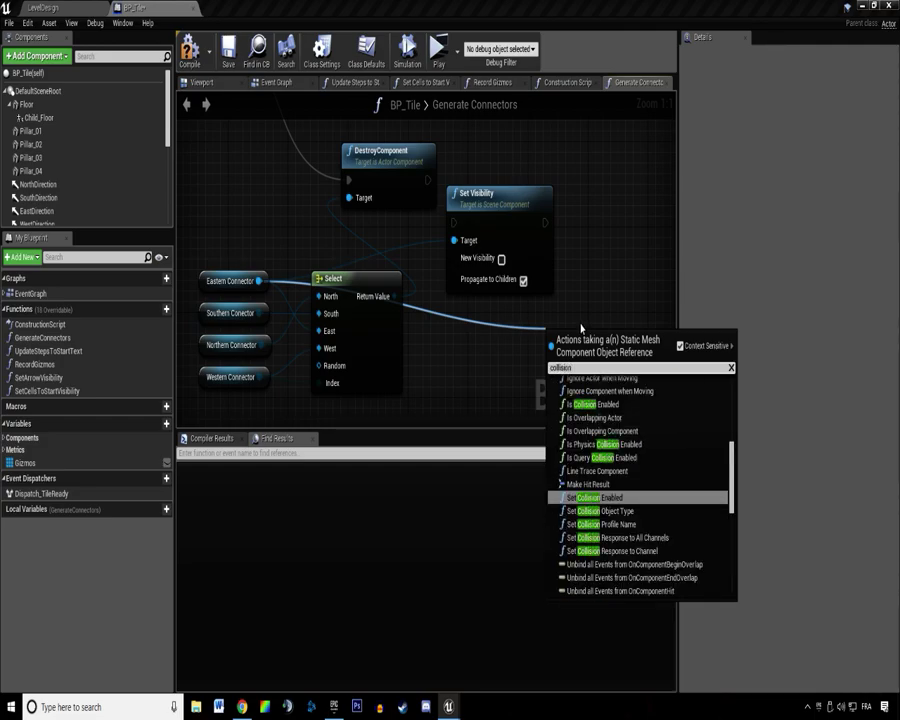
key("Return")
left_click_drag(591, 374, 613, 211)
left_click_drag(545, 222, 602, 221)
left_click(560, 336)
Reposition the Select node to space it away from the four connector variable nodes.
right_click_drag(560, 336, 541, 355)
right_click_drag(300, 298, 411, 263)
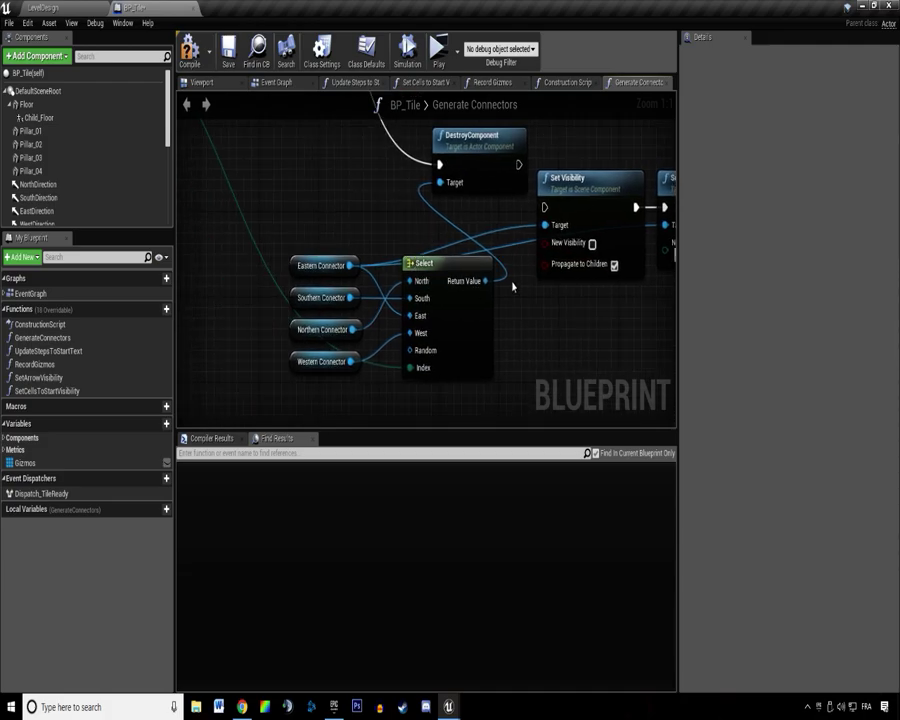
right_click_drag(512, 287, 465, 297)
mouse_move(423, 345)
left_mouse_down()
mouse_move(430, 355)
mouse_move(462, 358)
mouse_move(428, 341)
mouse_move(430, 332)
left_mouse_up()
right_click_drag(533, 306, 510, 303)
left_click_drag(372, 320, 409, 331)
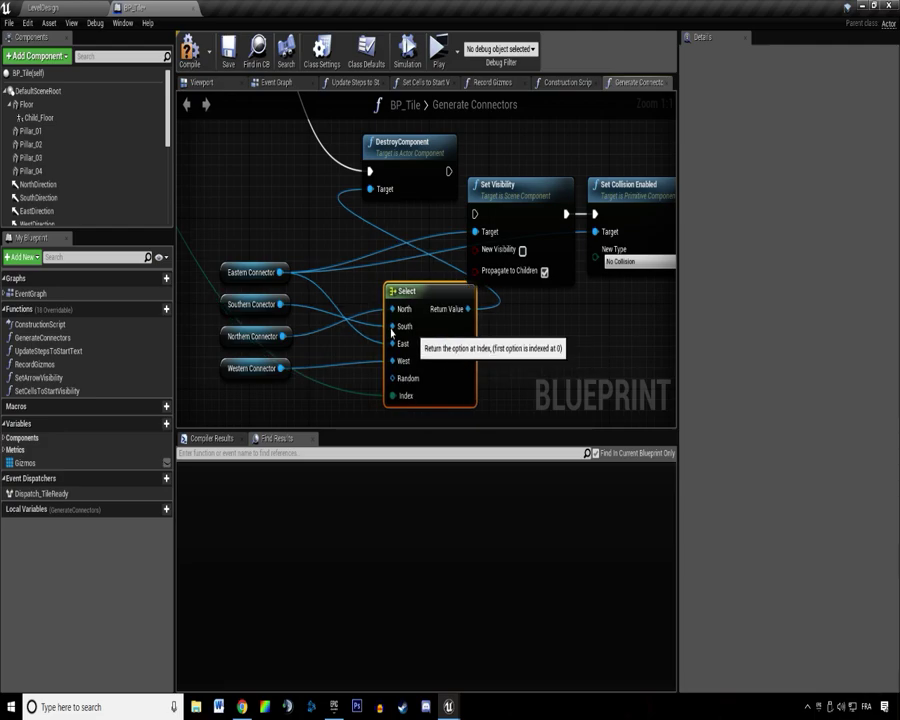
Wire the Southern, Northern and Western Connector variables directly into the Target inputs of Set Visibility and Set Collision Enabled.
left_click_drag(281, 304, 476, 233)
left_click_drag(283, 336, 304, 327)
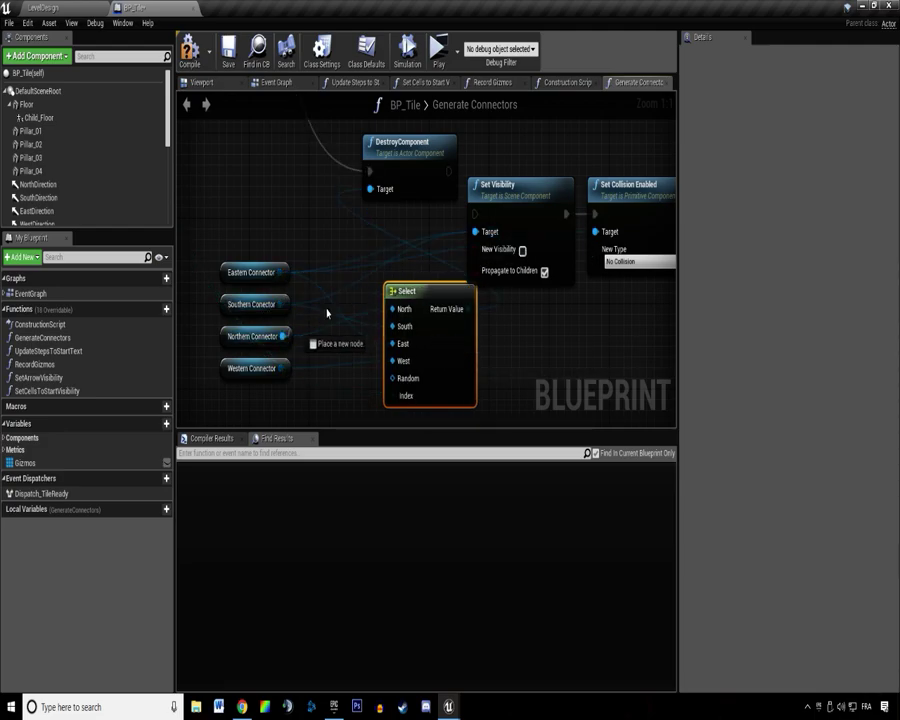
left_click_drag(485, 236, 484, 235)
left_click_drag(281, 369, 487, 235)
mouse_move(594, 232)
left_mouse_down()
mouse_move(304, 282)
mouse_move(282, 273)
mouse_move(586, 230)
left_mouse_up()
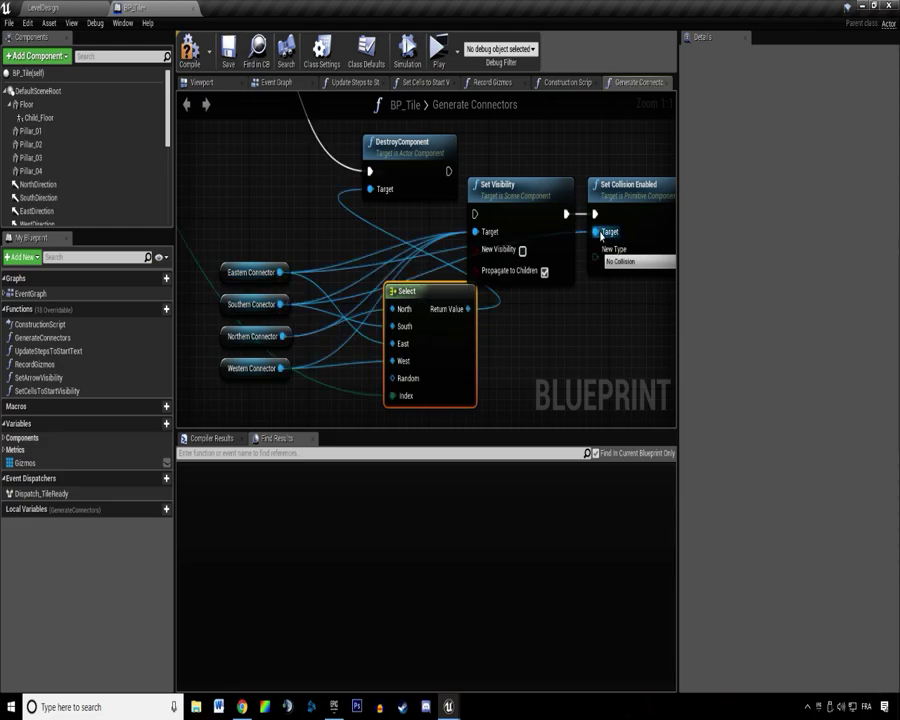
left_click_drag(289, 340, 600, 238)
Move the Branch's False execution wire from DestroyComponent to Set Visibility, and delete the DestroyComponent and connector Select nodes.
right_click_drag(409, 207, 378, 236)
left_click_drag(339, 201, 444, 243, "ctrl")
left_click(370, 194)
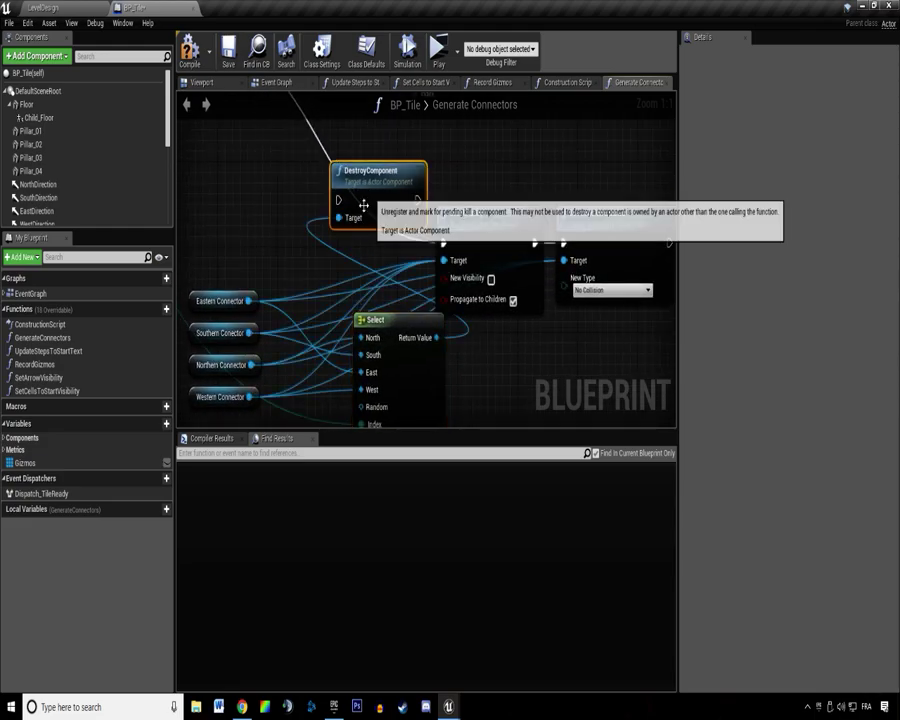
right_click_drag(299, 243, 275, 197)
key("Delete")
key("Delete")
Undo the deletion of the connector Select node and shift it away from the connector variables.
scroll(366, 275, "down", 2)
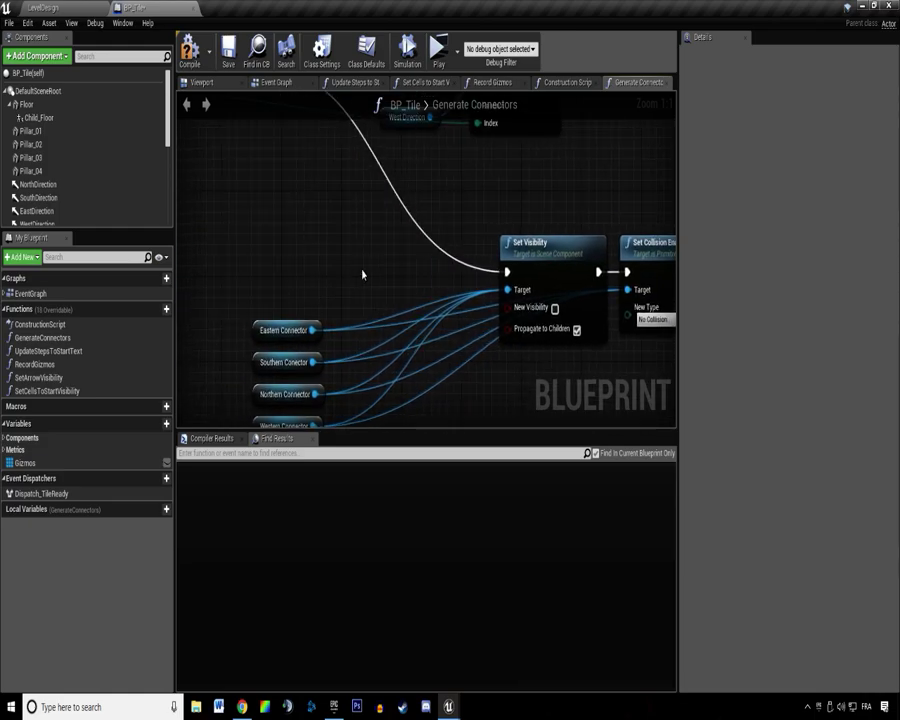
left_click_drag(249, 215, 325, 303)
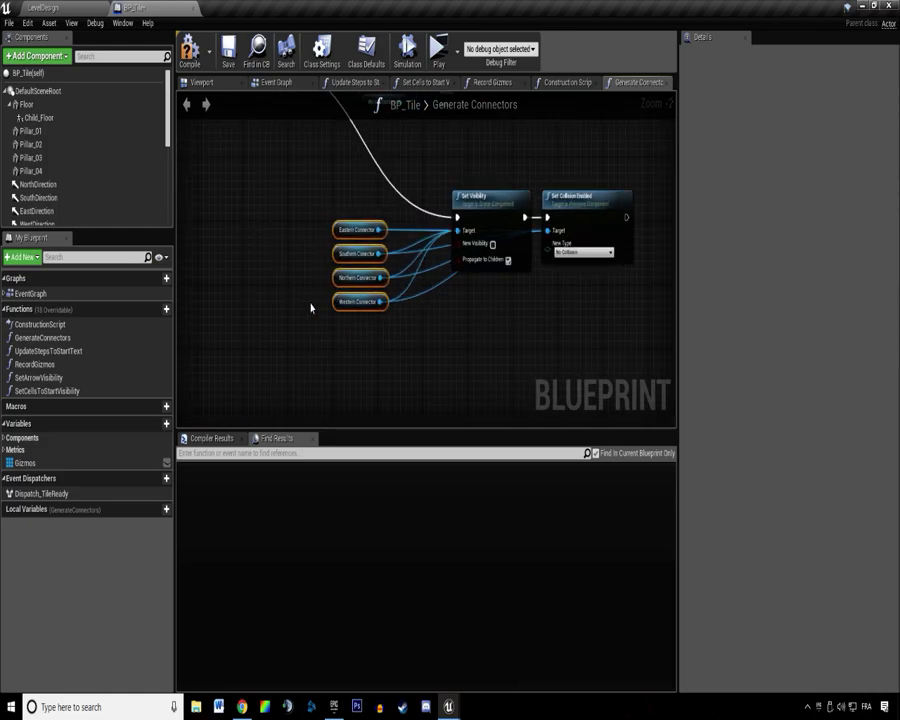
key("ctrl+z")
key("ctrl+z")
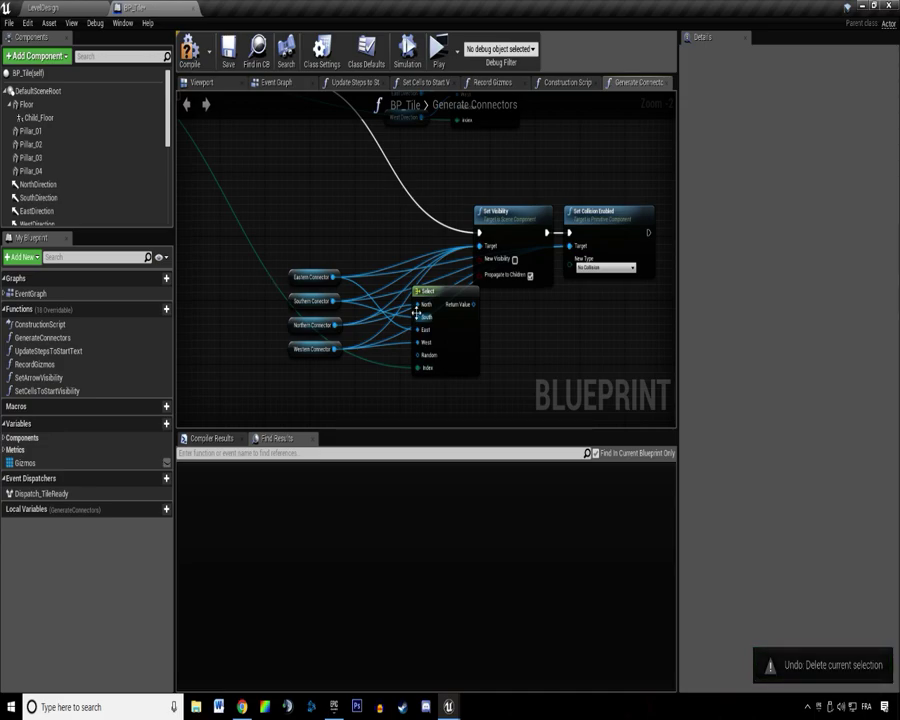
left_click_drag(472, 319, 490, 351)
Add a second Select node feeding Set Visibility's Target and move the original Select's Index wire onto it.
scroll(331, 311, "up", 2)
left_click_drag(527, 228, 392, 191)
type("select")
key("Return")
right_click_drag(464, 297, 482, 254)
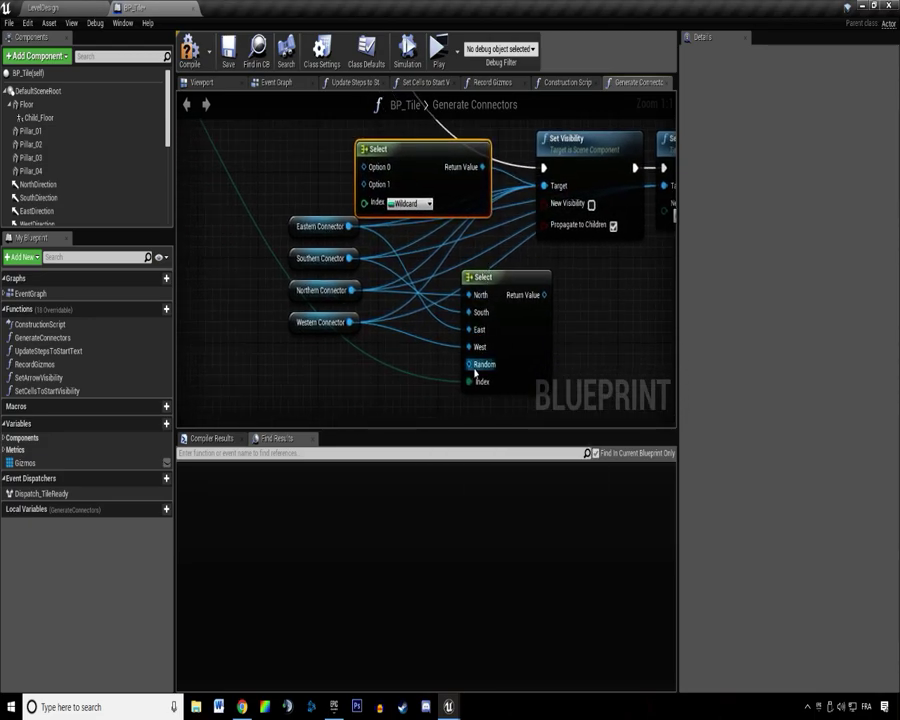
left_click_drag(358, 226, 385, 238)
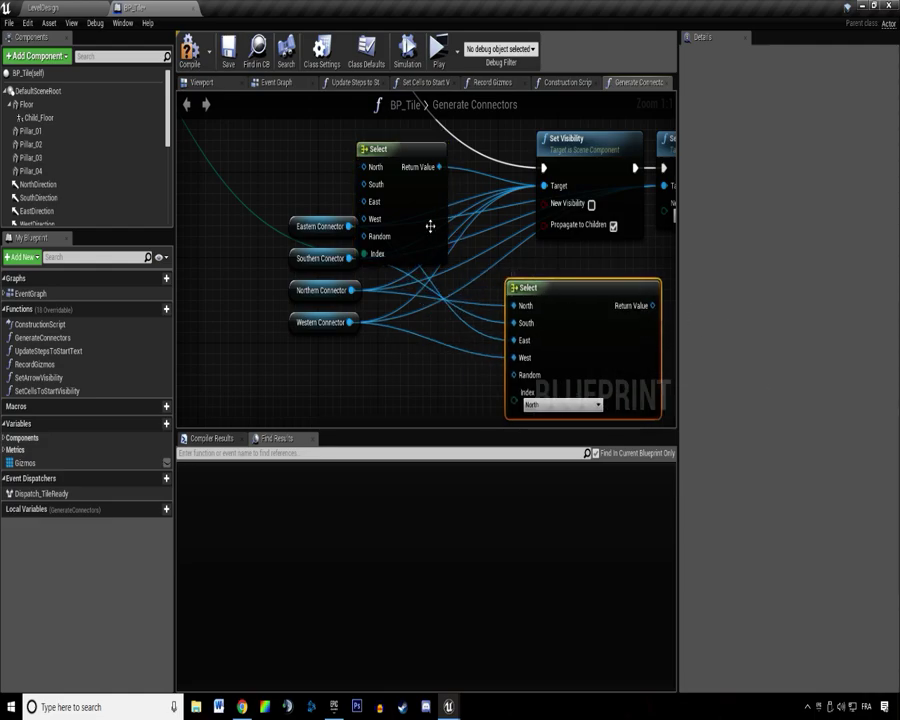
Reposition the two Select nodes so they sit apart from each other and from the connector variables.
left_click_drag(380, 150, 426, 148)
right_click_drag(309, 161, 322, 218)
right_click_drag(326, 406, 309, 367)
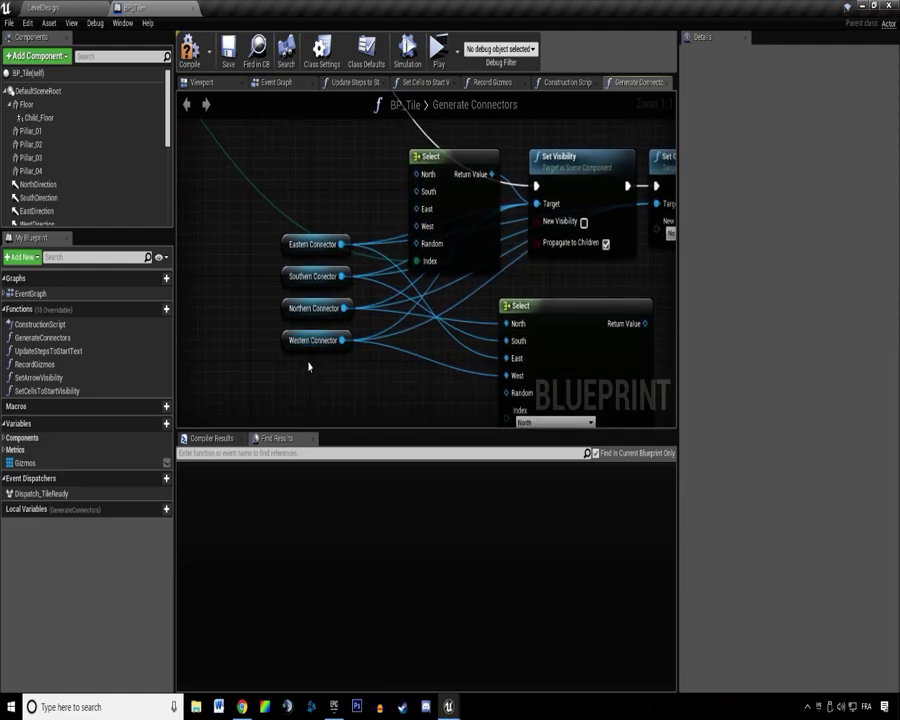
left_click_drag(591, 372, 539, 292)
right_click_drag(539, 292, 548, 315)
left_click_drag(511, 278, 556, 278)
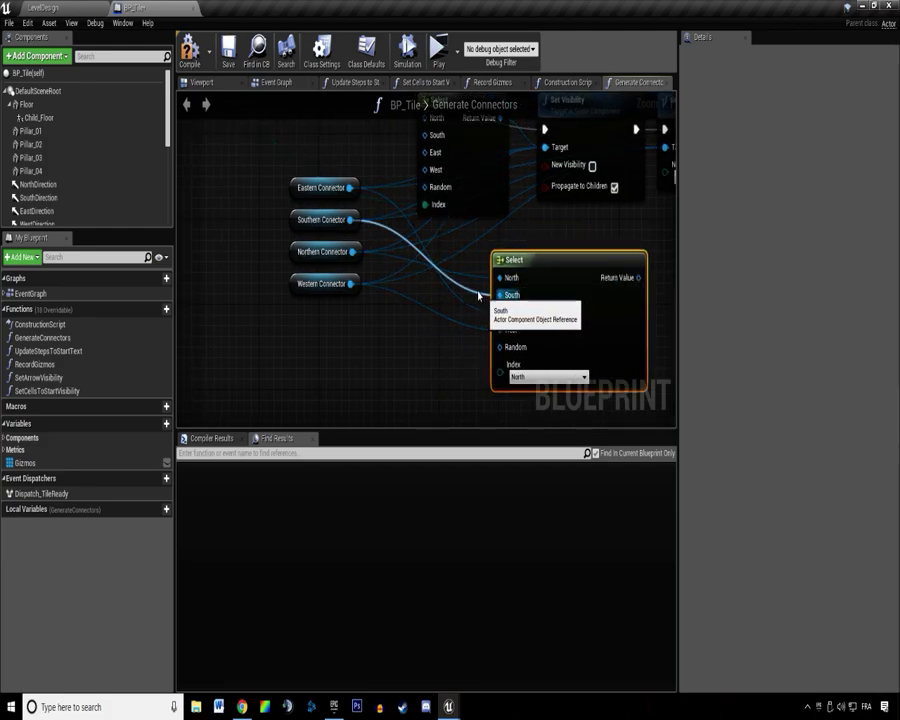
right_click_drag(364, 213, 357, 281)
Rearrange the Northern, Southern, Eastern and Western Connector variables and wire each to the matching option of the upper Select node.
left_click_drag(334, 330, 323, 213)
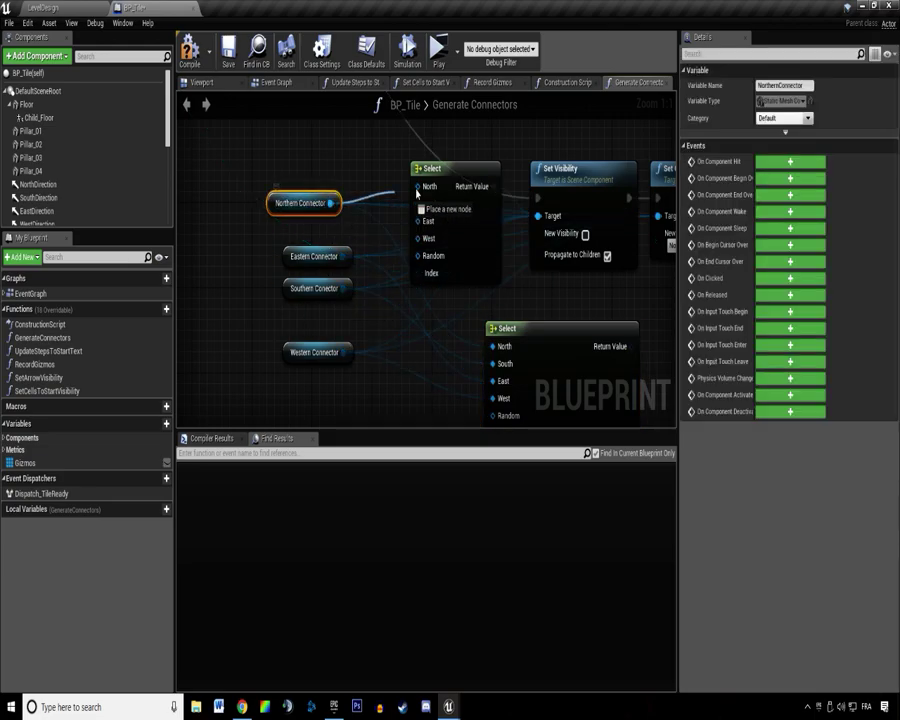
left_click_drag(334, 298, 313, 245)
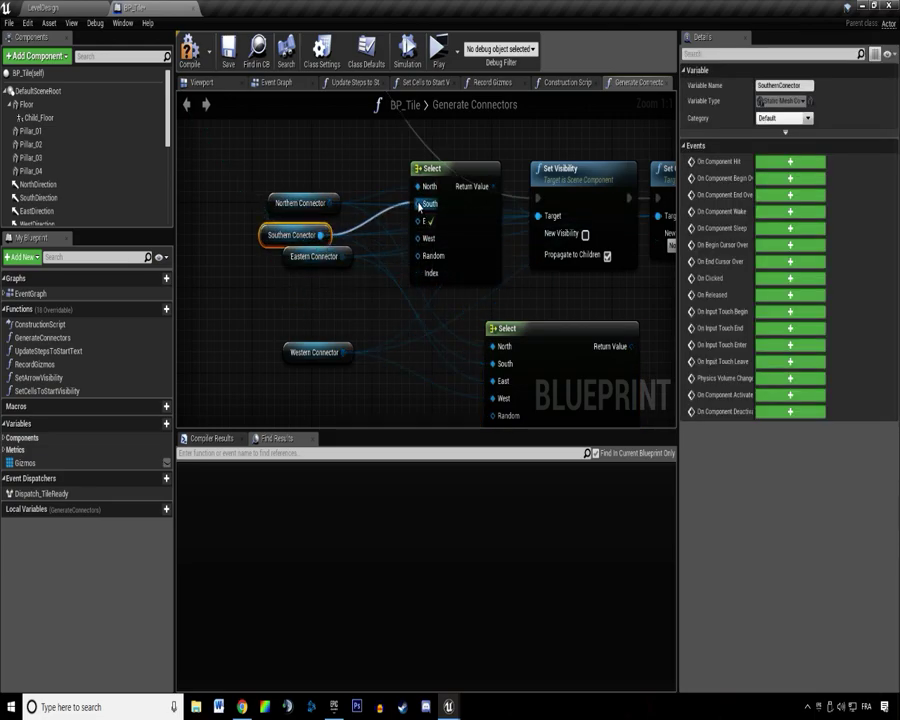
left_click_drag(369, 250, 418, 222)
left_click_drag(349, 356, 342, 313)
left_click_drag(424, 243, 424, 242)
Delete the original Select node and move the remaining Select with its connector variables into the freed space.
right_click_drag(452, 303, 396, 282)
left_click(472, 390)
key("Delete")
left_click_drag(246, 146, 391, 311)
left_click_drag(226, 170, 400, 342)
left_click_drag(422, 261, 422, 347)
Break all wires going into the Target inputs of Set Visibility and Set Collision Enabled.
left_click(562, 338)
right_click_drag(568, 336, 429, 305)
left_click(364, 202, "alt")
left_click(484, 202, "alt")
right_click_drag(320, 215, 473, 201)
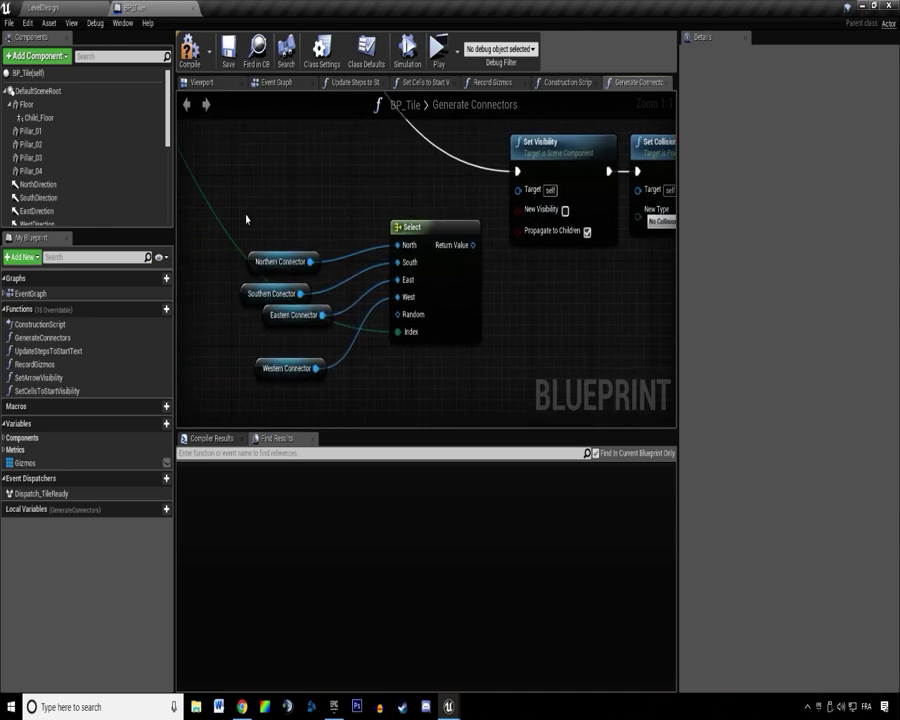
Tidy the connector variables around the Select node and connect its Return Value to Set Visibility's Target.
left_click_drag(275, 223, 425, 402)
left_click_drag(293, 314, 319, 271)
left_click(484, 221)
left_click_drag(473, 234, 524, 181)
right_click_drag(428, 160, 388, 186)
left_click_drag(232, 203, 394, 340)
left_click(474, 310)
left_click_drag(440, 251, 570, 312)
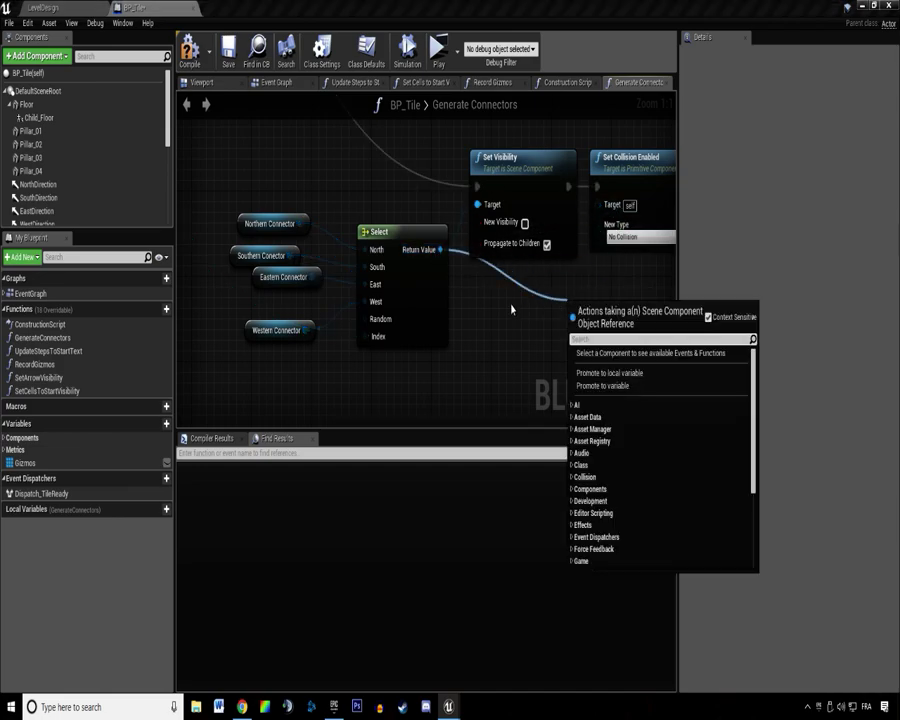
left_click(487, 303)
right_click_drag(487, 303, 469, 347)
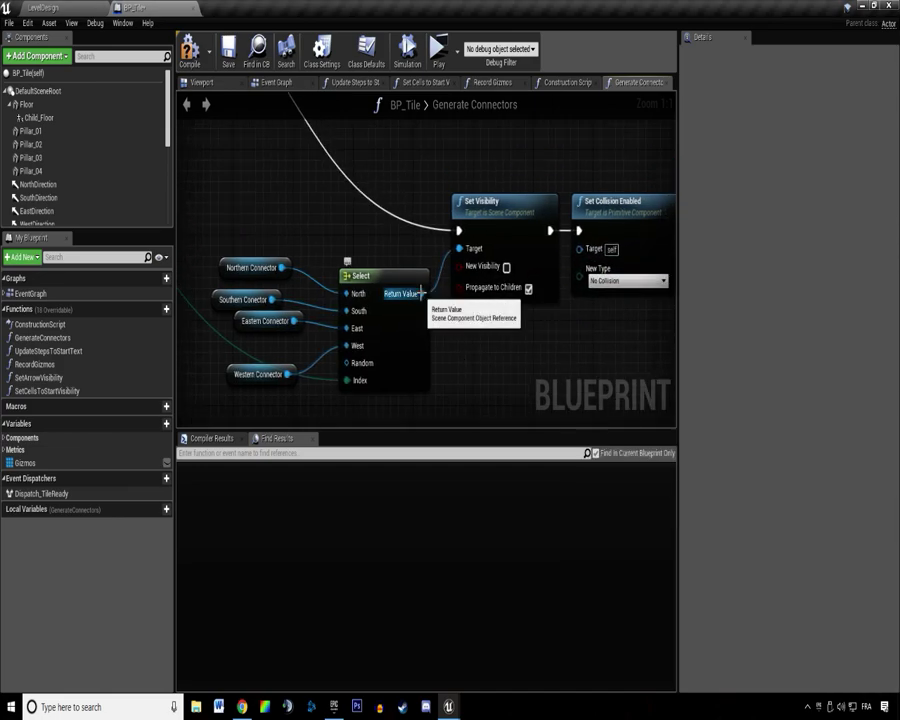
left_click_drag(421, 293, 480, 362)
type("set colli")
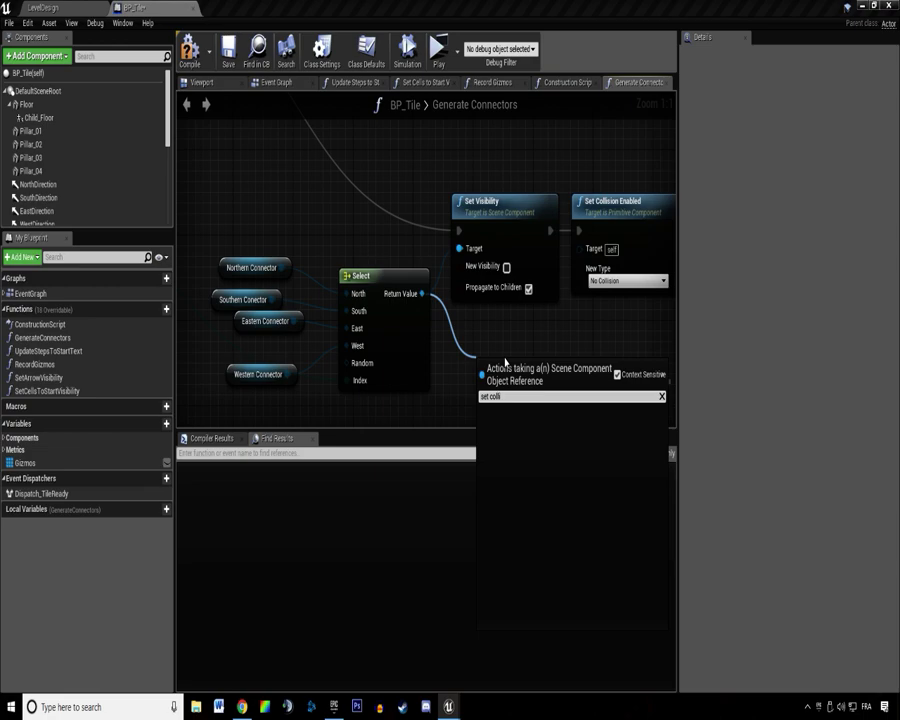
left_click(560, 261)
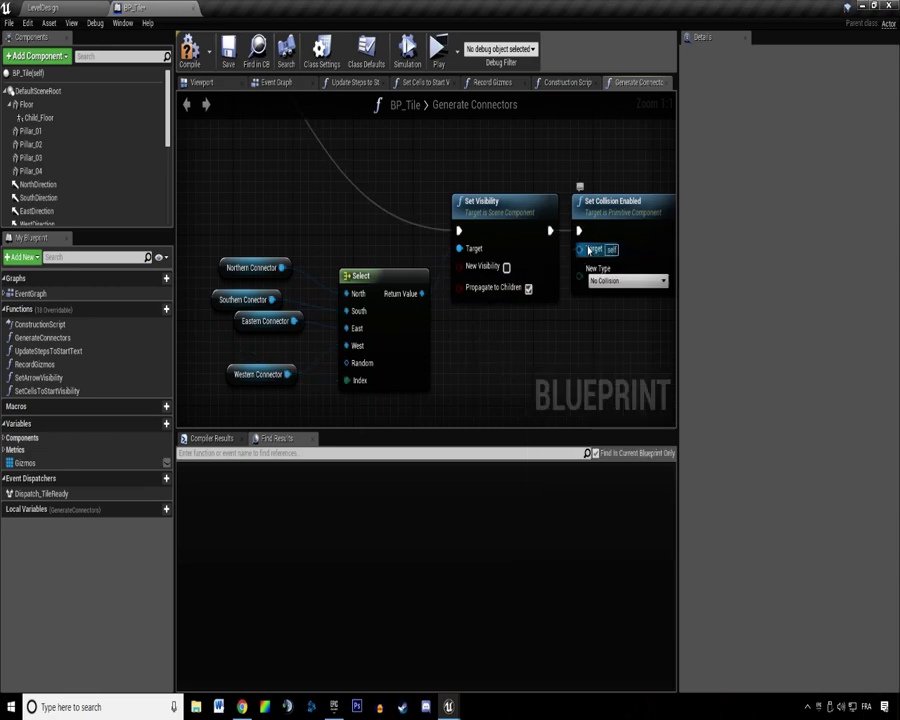
Create a new Select node from the Target input of Set Collision Enabled.
left_click_drag(586, 250, 511, 394)
type("sel")
key("Return")
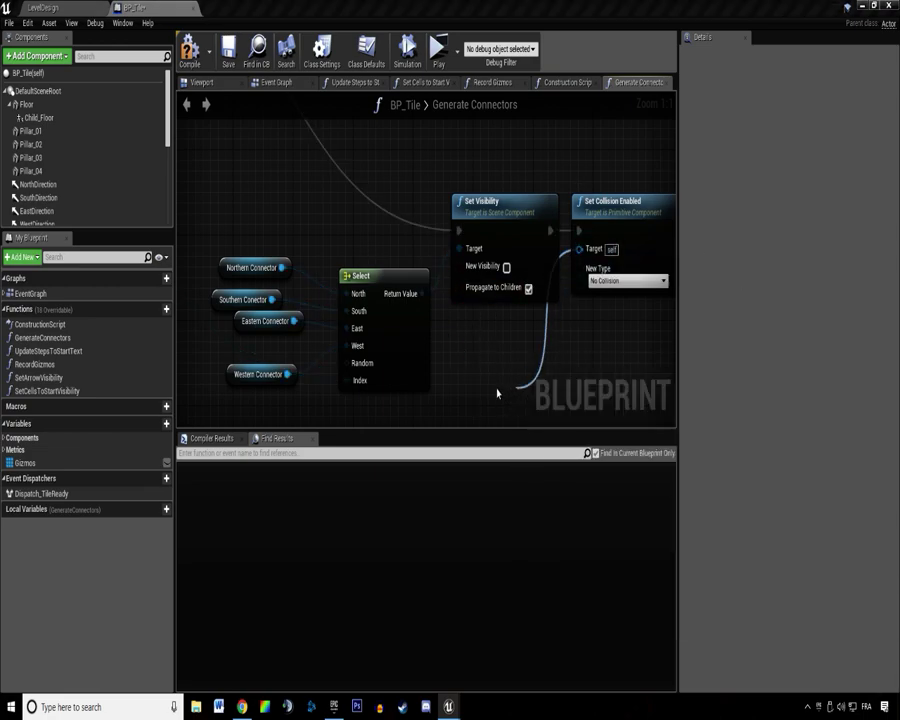
right_click_drag(579, 388, 573, 312)
left_click_drag(573, 312, 527, 248)
Place the new Select node beside the old one and transfer the Index wire from the old Select to it.
left_click(405, 226)
right_click_drag(421, 269, 434, 312)
left_click_drag(429, 261, 496, 315)
left_click_drag(363, 355, 514, 355, "ctrl")
left_click_drag(442, 347, 395, 368)
right_click_drag(424, 334, 456, 318)
Connect the new Select's Return Value to Set Visibility's Target and delete the old Select node.
left_click_drag(591, 306, 498, 200)
left_click(405, 250)
key("Delete")
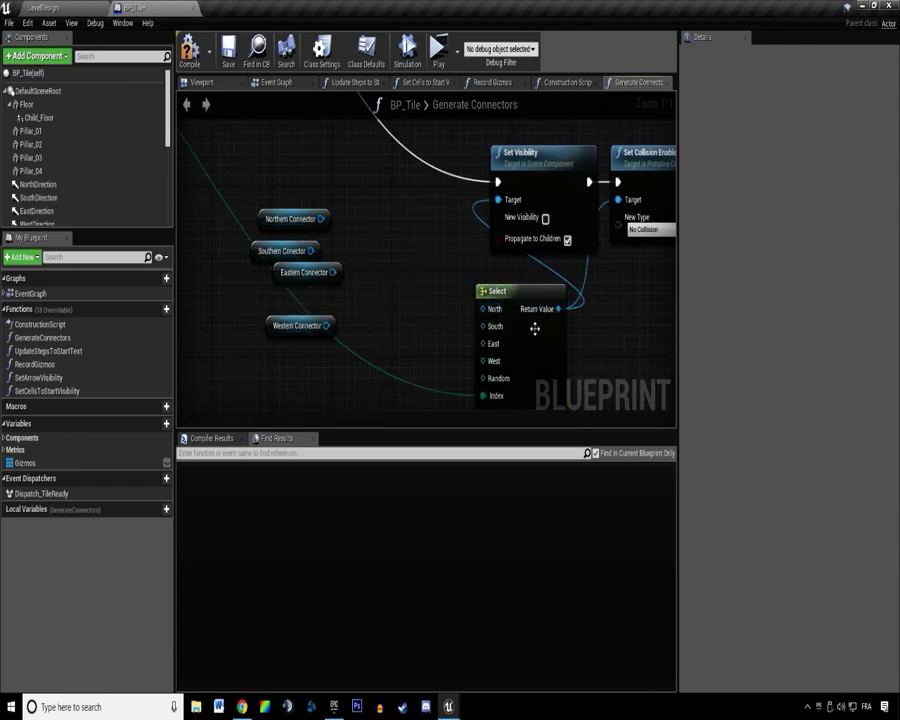
Move the Select node next to the connector variables and wire the Northern, Southern, Eastern and Western Connectors to its matching options.
left_click_drag(552, 344, 447, 280)
left_click_drag(315, 256, 315, 255)
left_click_drag(333, 272, 378, 283)
left_click_drag(279, 279, 265, 300)
left_click_drag(237, 153, 290, 172)
left_click_drag(324, 163, 334, 220)
Copy the connector Select, Set Visibility and Set Collision Enabled nodes and paste them beside the wall DestroyComponent group.
scroll(333, 216, "down", 2)
right_click_drag(318, 186, 271, 256)
left_click_drag(232, 221, 546, 400)
mouse_move(620, 224)
right_mouse_down()
mouse_move(517, 337)
mouse_move(620, 229)
right_mouse_up()
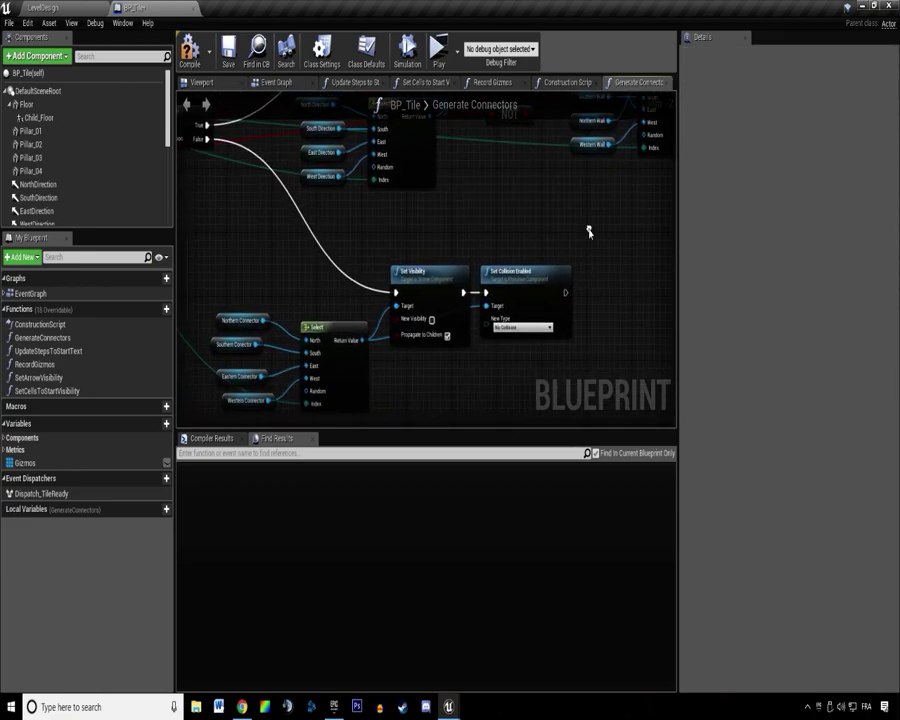
right_click_drag(323, 235, 278, 217)
left_click_drag(279, 217, 458, 385)
right_click_drag(621, 191, 398, 441)
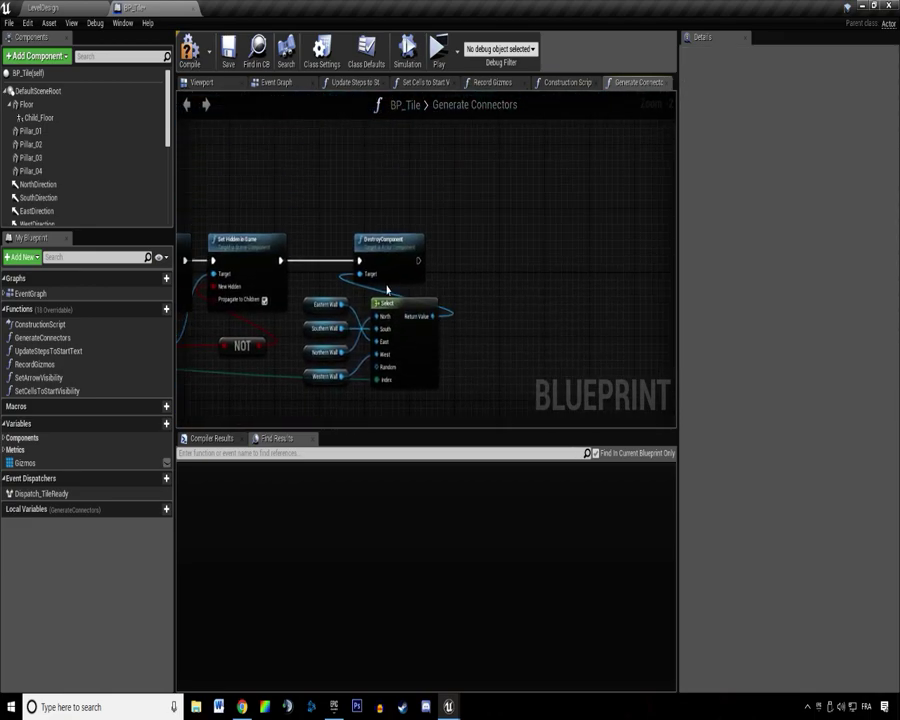
right_click_drag(283, 394, 438, 247)
right_click_drag(649, 165, 516, 261)
key("ctrl+v")
scroll(535, 245, "up", 2)
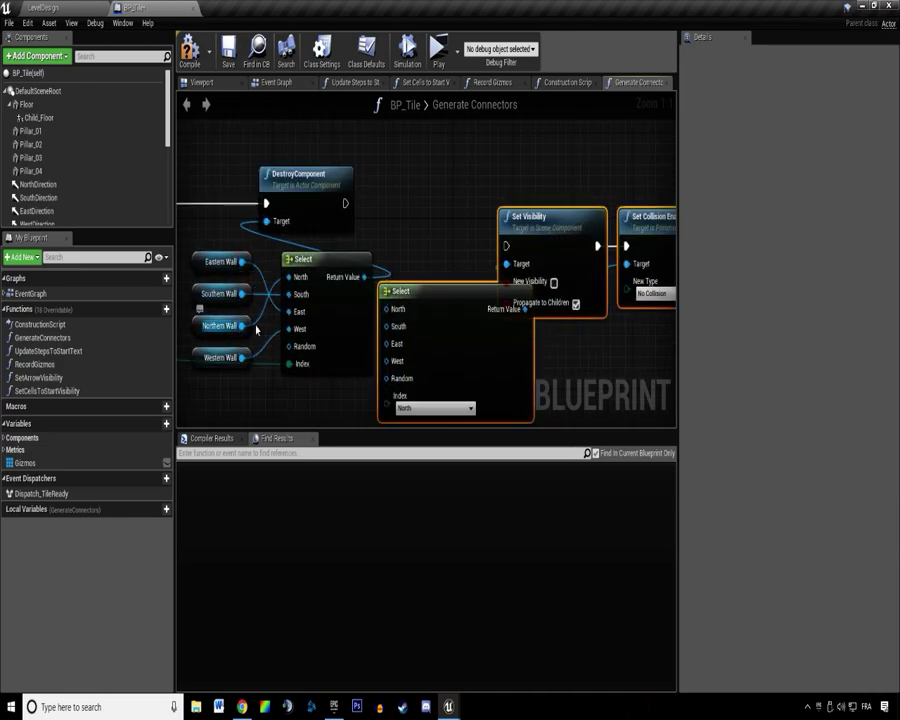
Wire the four wall variables to the matching options of the pasted Select and arrange them as Northern, Southern, Eastern, Western.
left_click_drag(242, 326, 389, 328)
left_click_drag(242, 262, 392, 346)
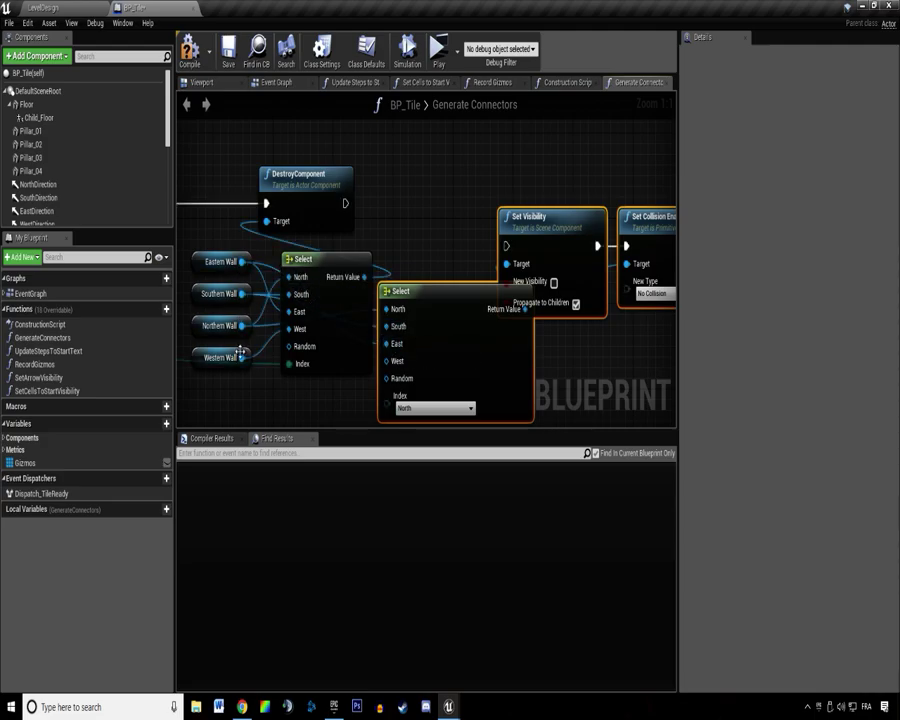
right_click_drag(327, 338, 408, 338)
left_click_drag(290, 270, 285, 390)
left_click_drag(285, 327, 280, 274)
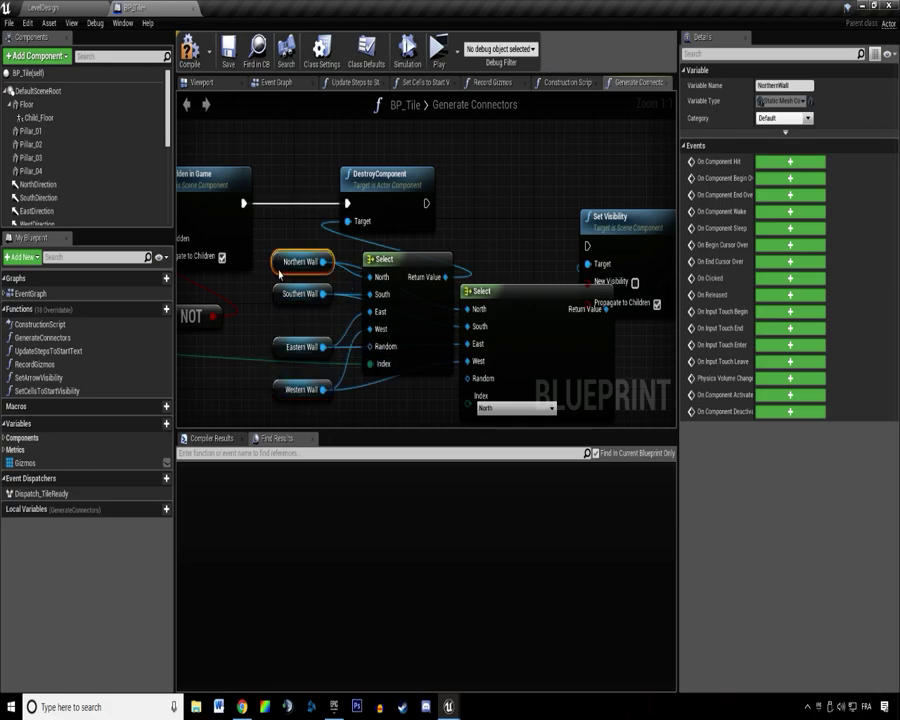
Delete the old wall Select node and move the pasted Select into its place.
right_click_drag(415, 400, 415, 384)
left_click(425, 346)
key("Delete")
left_click_drag(527, 321, 428, 290)
right_click_drag(323, 187, 305, 231)
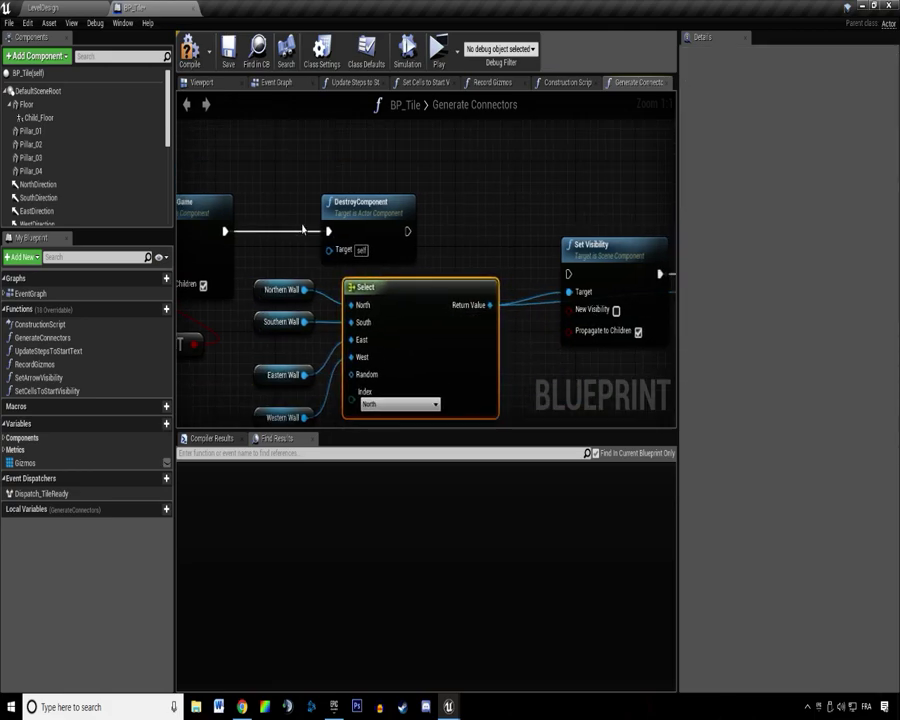
Connect Set Hidden in Game's execution output to the pasted Set Visibility, delete DestroyComponent, and close up the wall nodes.
left_click_drag(232, 235, 569, 274)
left_click(408, 200)
scroll(412, 187, "down", 2)
key("Delete")
left_click_drag(333, 171, 562, 275)
left_click_drag(482, 241, 483, 216)
Connect the ForEachLoop's Array Element to the Index input of the wall Select node.
left_click(255, 171)
scroll(255, 171, "down", 3)
right_click_drag(255, 180, 674, 277)
scroll(530, 300, "up", 4)
right_click_drag(530, 302, 178, 197)
scroll(384, 283, "down", 3)
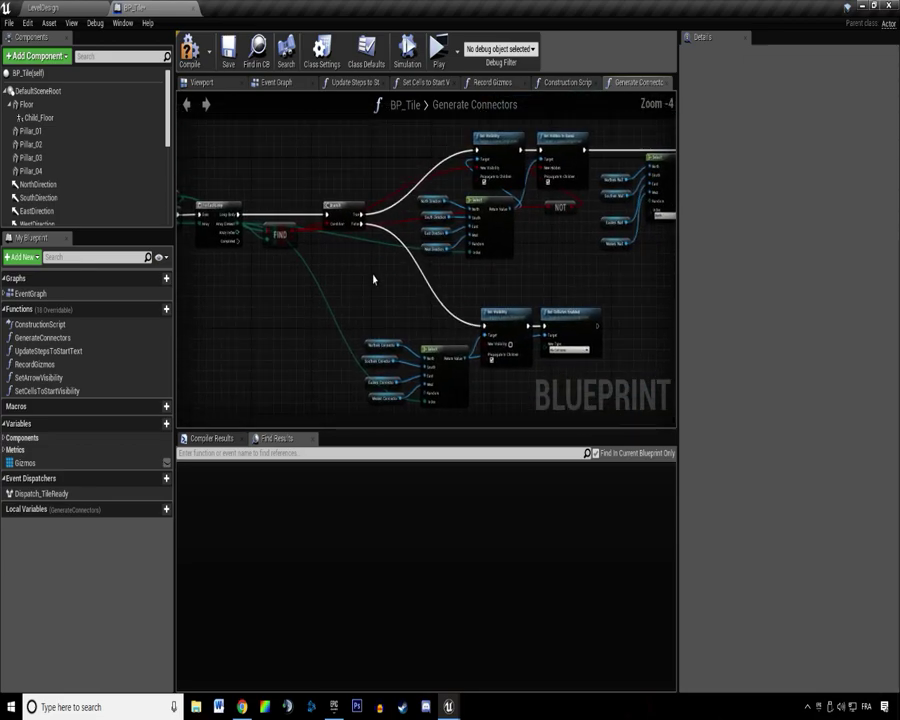
scroll(275, 238, "up", 3)
left_click_drag(208, 211, 552, 190)
scroll(560, 251, "down", 1)
right_click_drag(560, 251, 364, 141)
right_click_drag(269, 265, 472, 279)
scroll(472, 279, "up", 2)
scroll(400, 295, "down", 2)
right_click_drag(660, 128, 407, 364)
left_click_drag(356, 362, 494, 254)
left_click_drag(492, 253, 429, 253)
Save the BP_Tile blueprint and run a short standalone game preview to check the walls and connectors.
right_click_drag(304, 328, 700, 340)
scroll(400, 333, "up", 2)
scroll(435, 380, "down", 3)
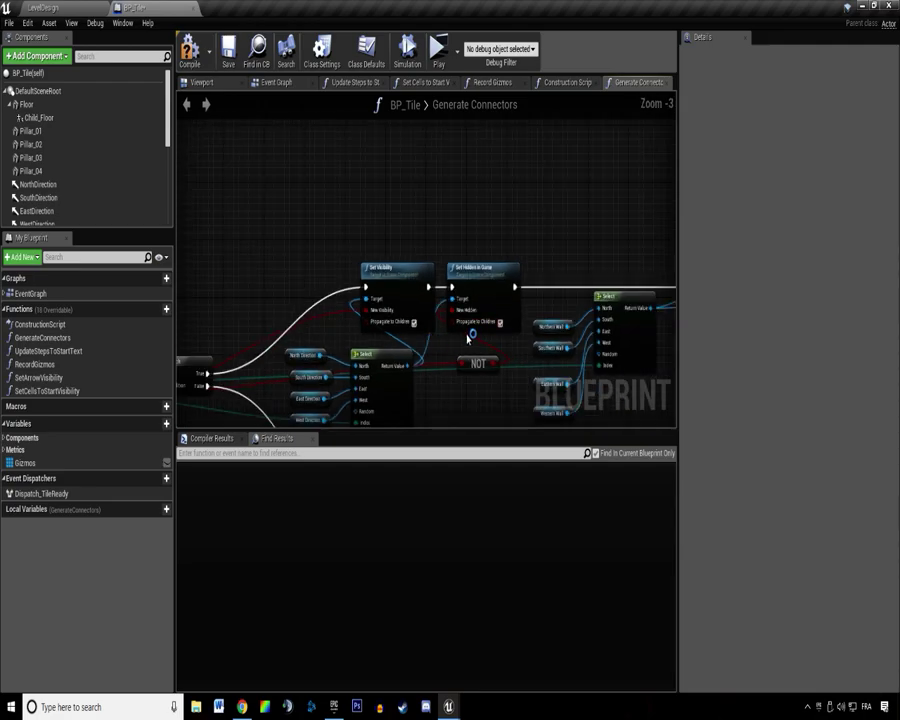
right_click_drag(475, 338, 451, 292)
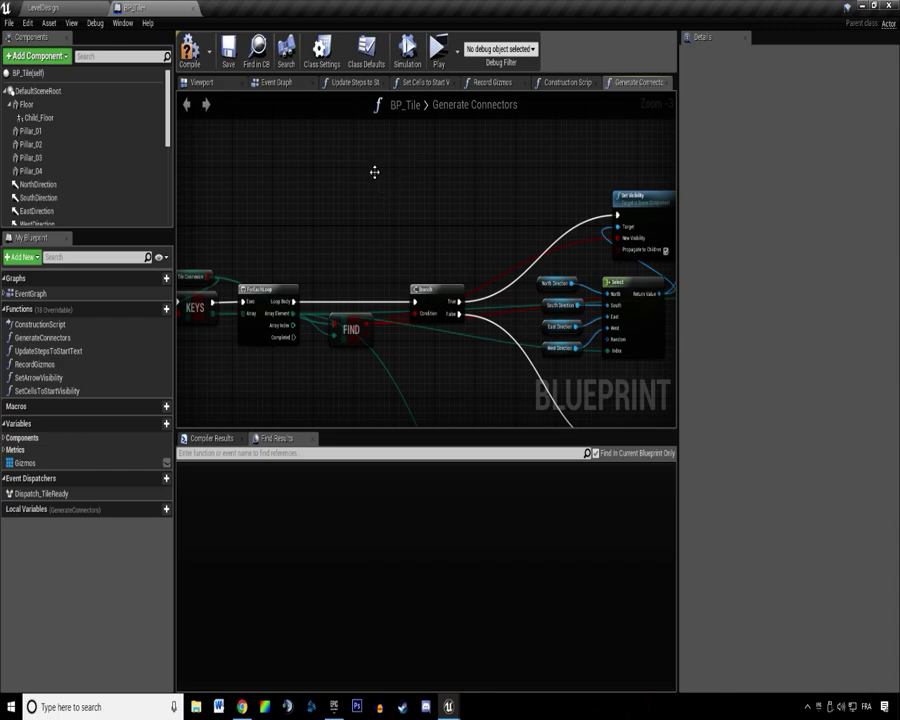
key("ctrl+s")
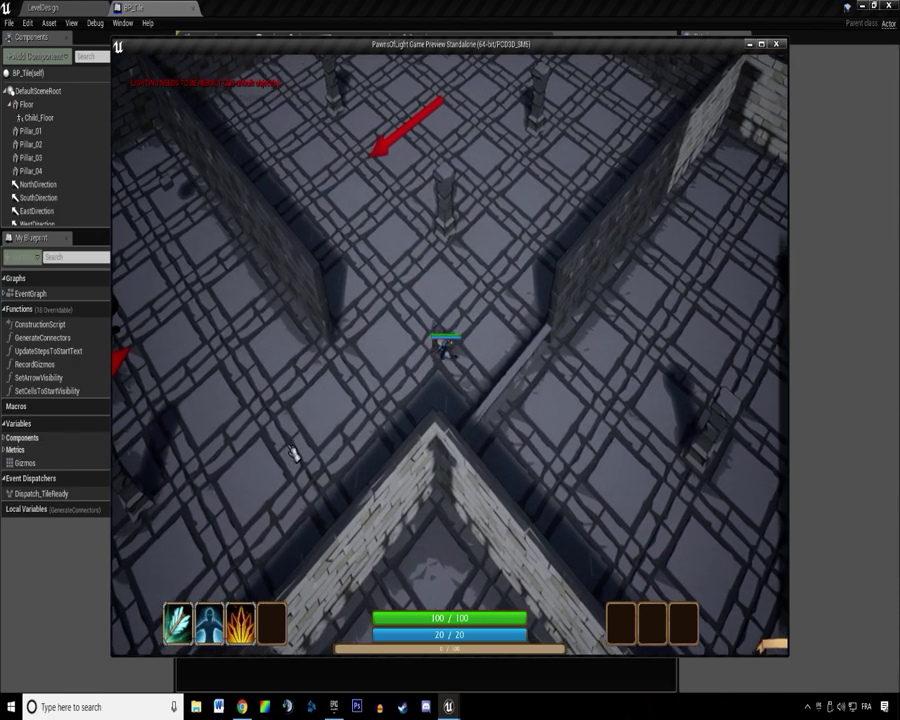
left_click(300, 455)
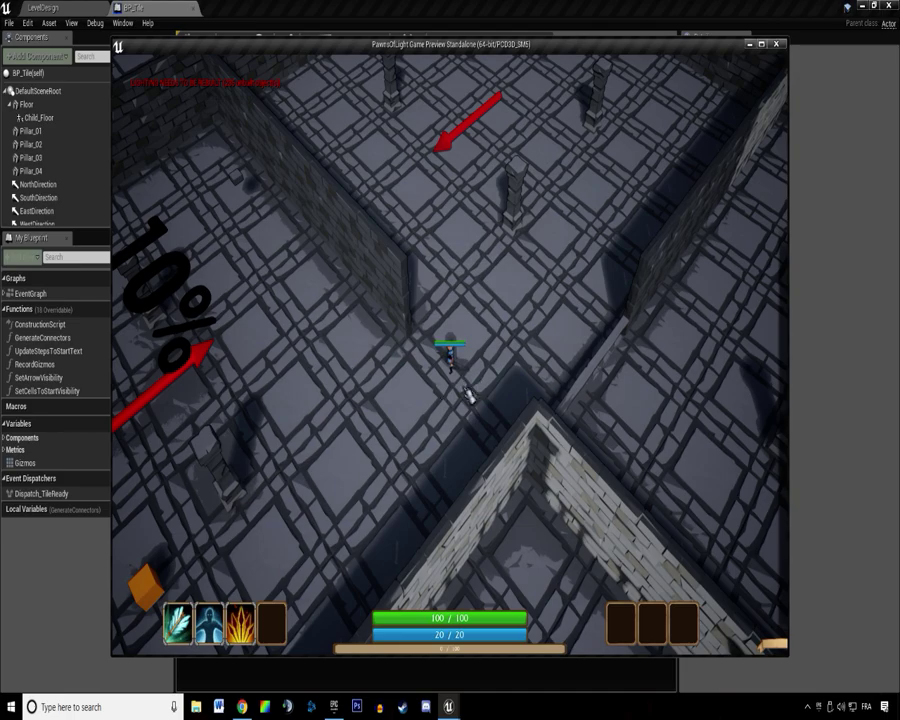
key("Escape")
Run the game preview again and move the character between tiles to check wall and connector visibility and collision.
scroll(458, 250, "down", 3)
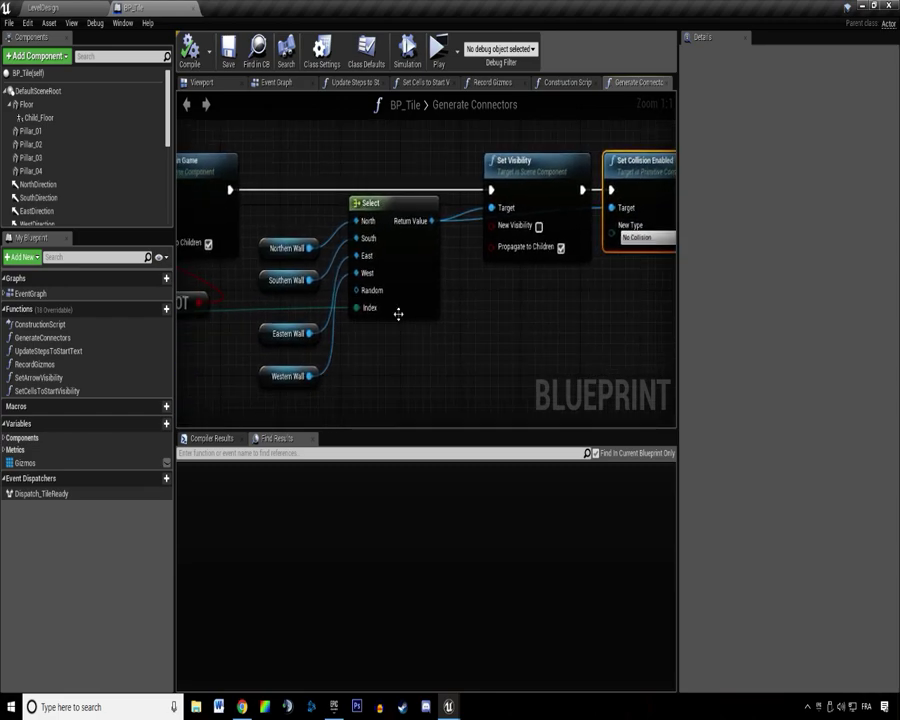
left_click_drag(289, 385, 270, 340)
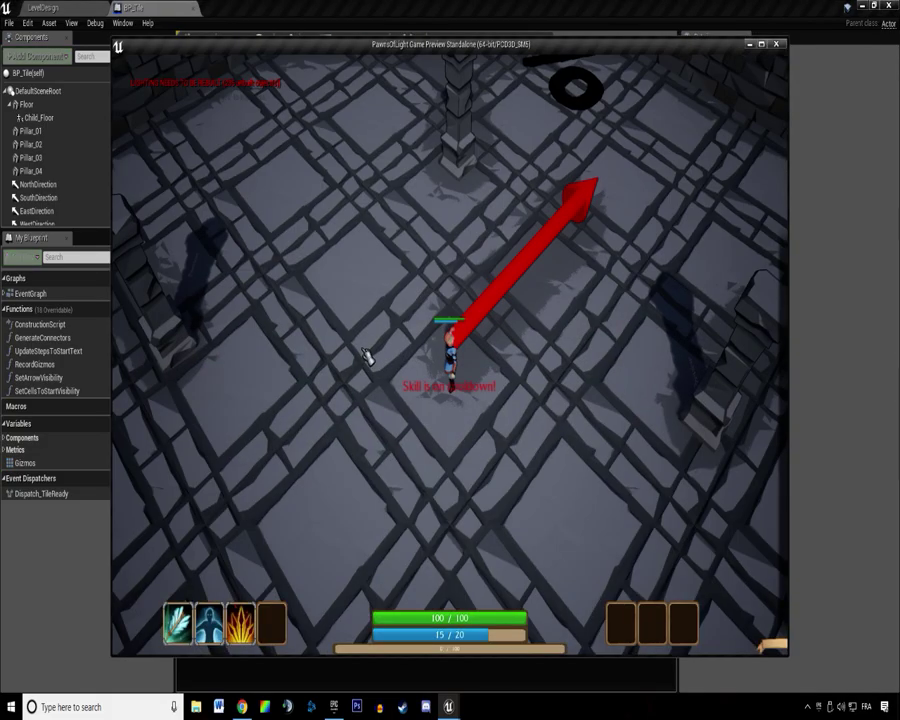
scroll(366, 380, "down", 3)
scroll(374, 386, "up", 5)
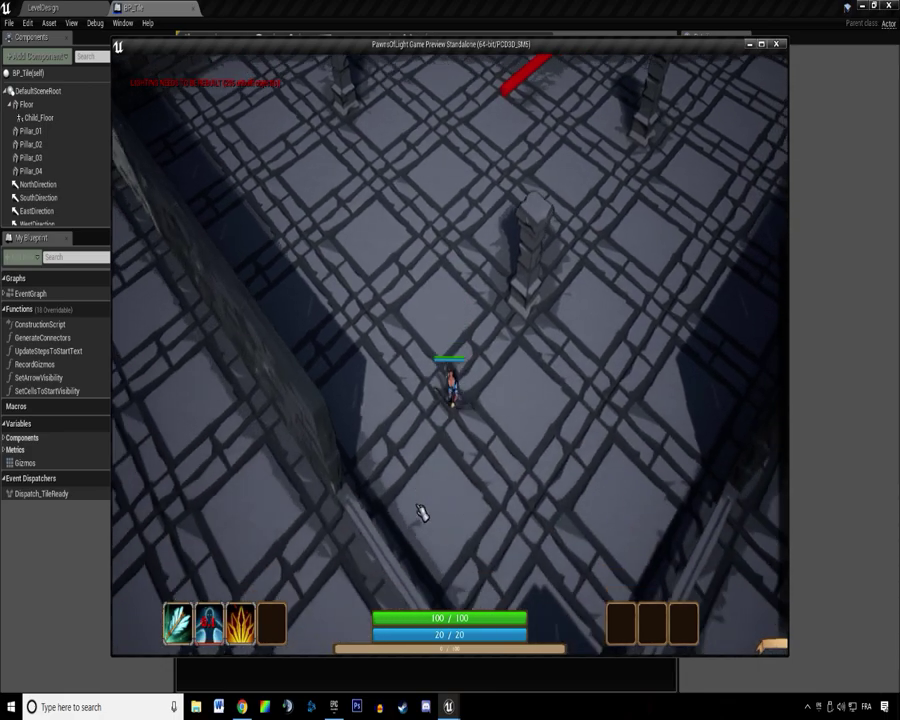
left_click_drag(422, 512, 356, 264)
key("z")
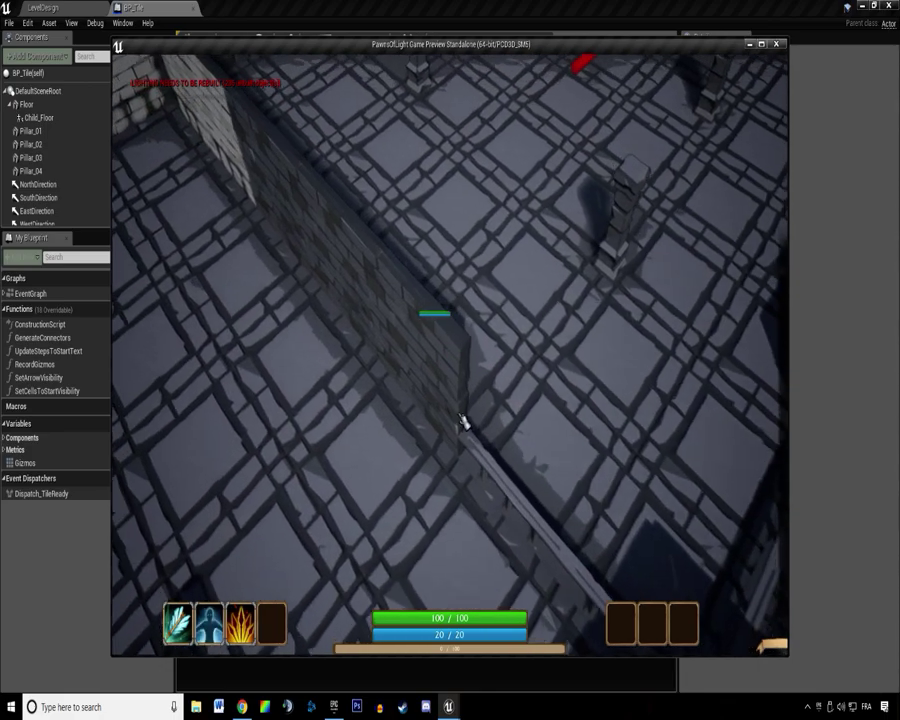
key("d")
key("2")
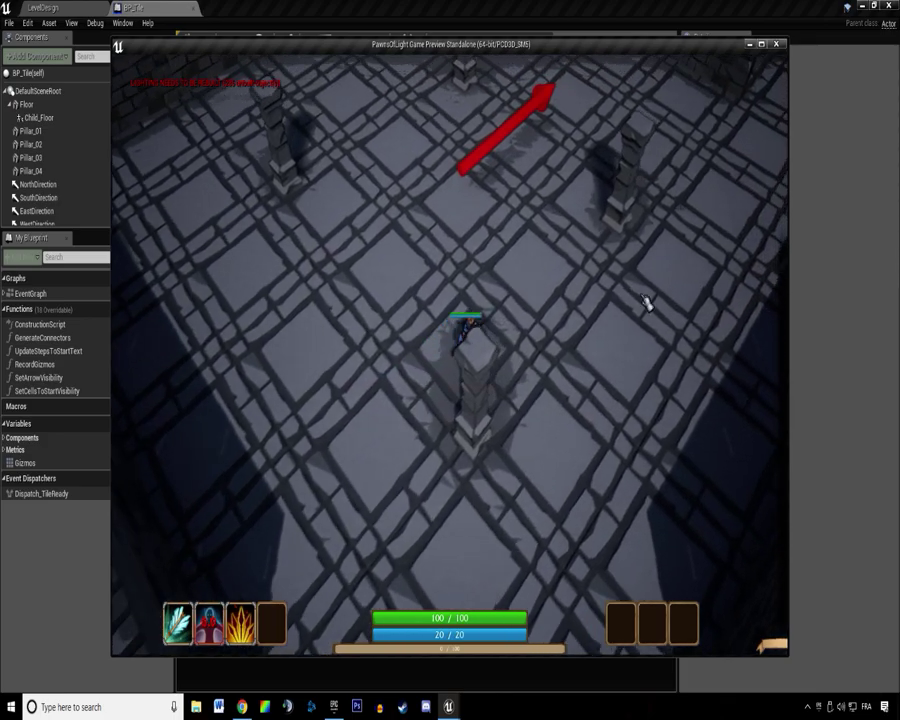
Cast the second skill near the pillars in the running game preview and end the preview.
key("2")
key("2")
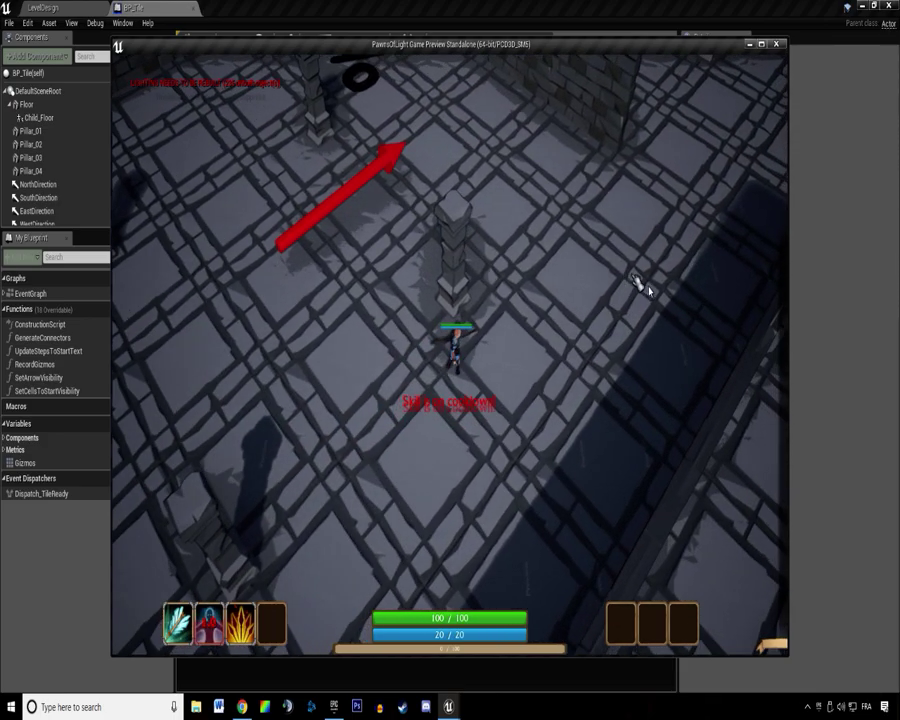
key("Escape")
Locate the tile blueprints in the Tiles folder and open BP_BackgroundTile with its 3D viewport showing.
left_click(257, 50)
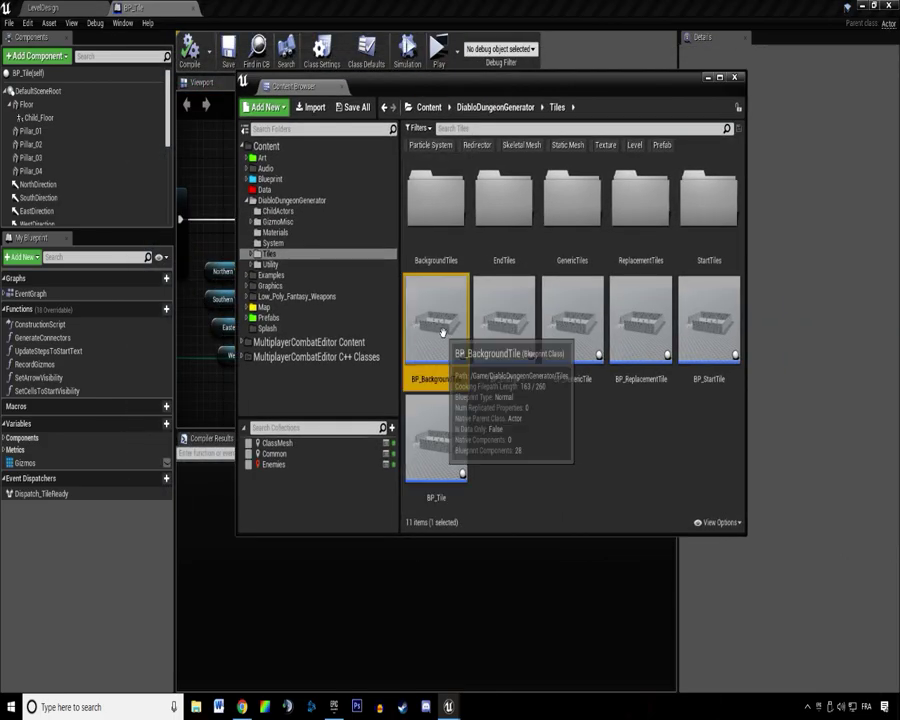
left_click_drag(262, 112, 235, 9)
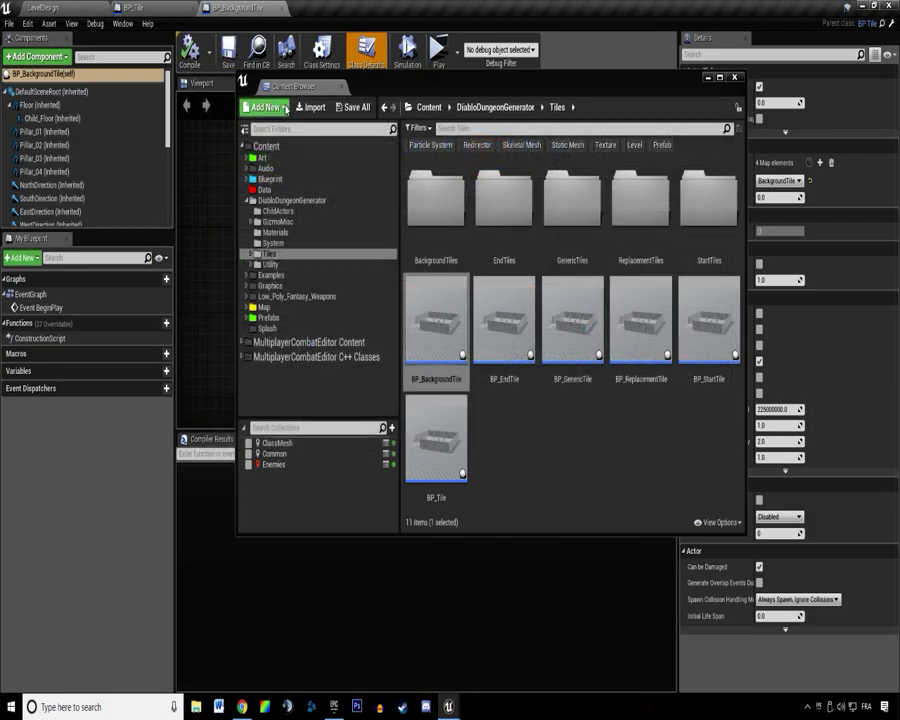
left_click(237, 9)
left_click(203, 83)
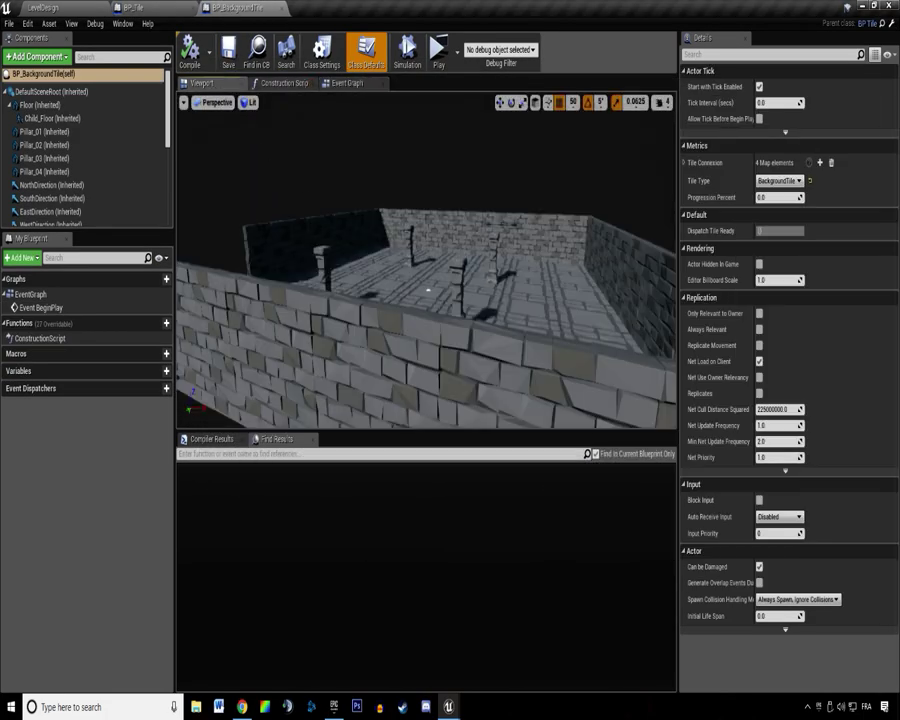
Lower all inherited components of BP_BackgroundTile, from Floor through TextRender, below the scene root, compile the blueprint and close it.
left_click(50, 91)
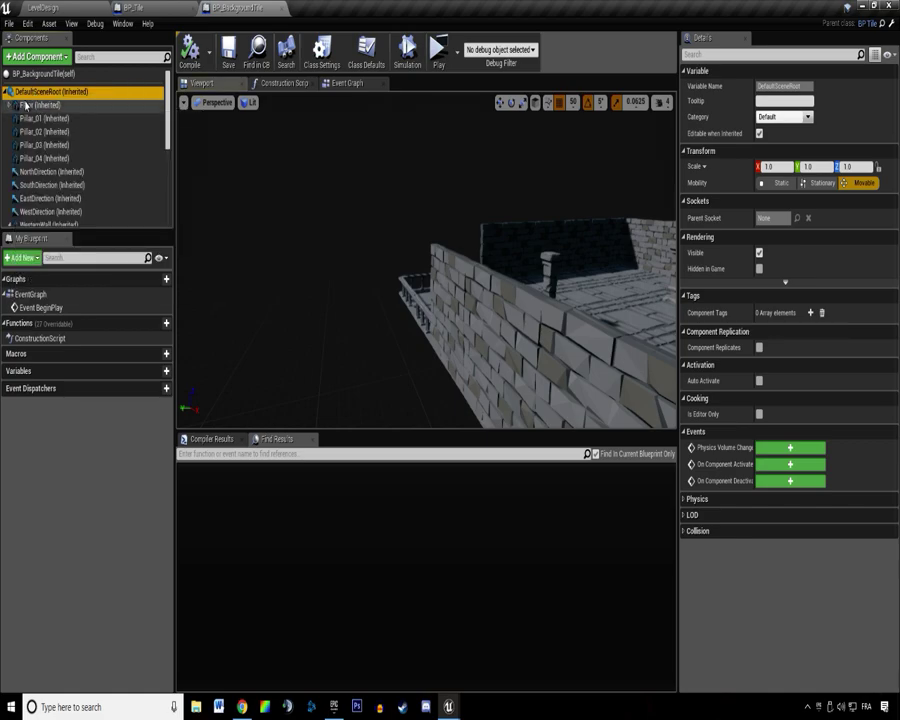
right_click_drag(347, 179, 347, 179)
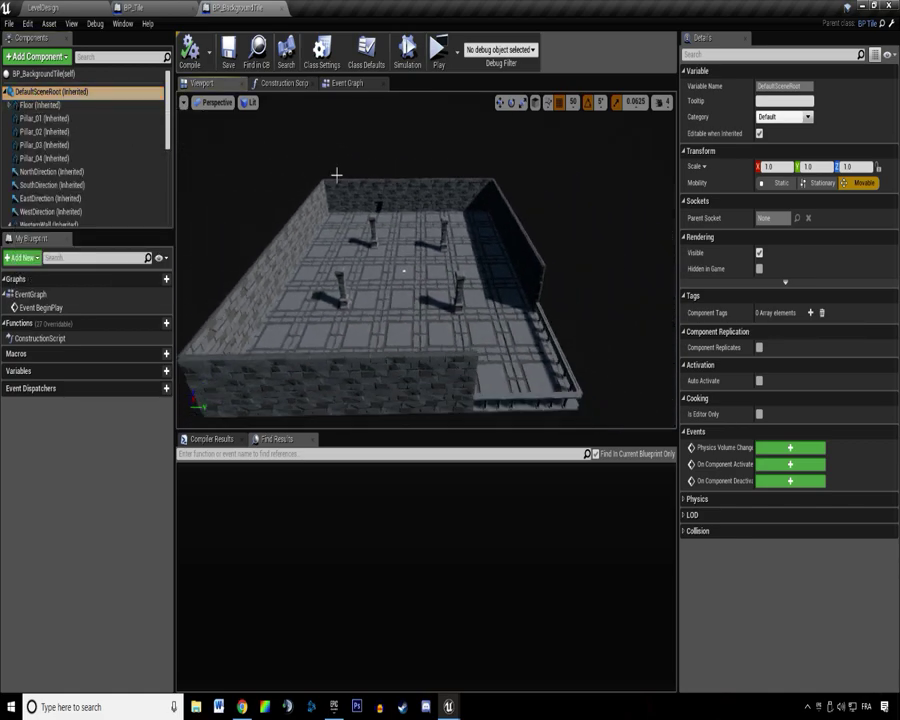
left_click(40, 105)
scroll(62, 130, "down", 5)
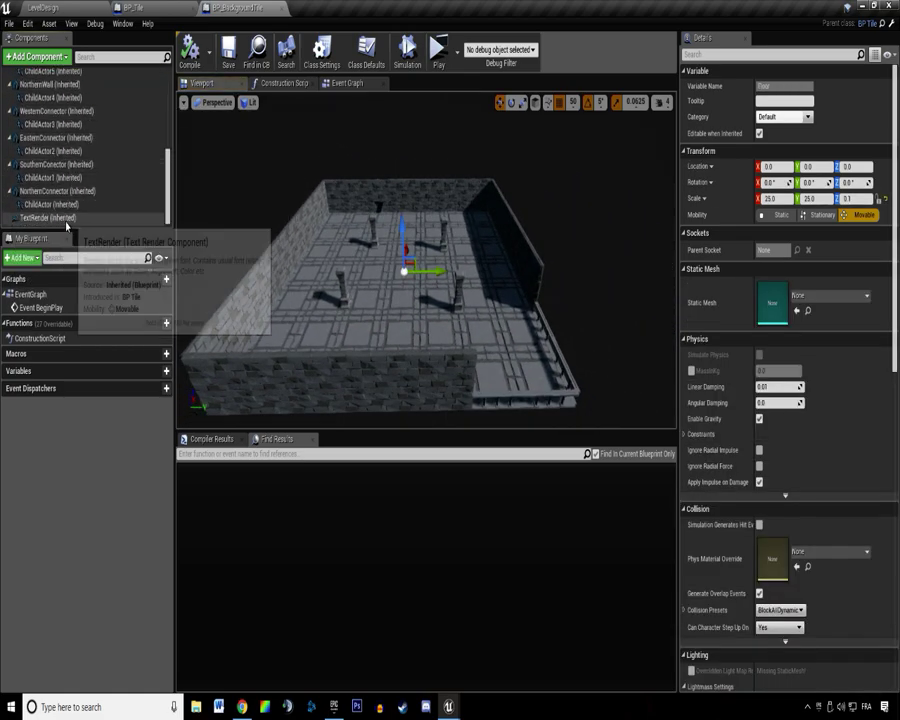
left_click(45, 217, "shift")
right_click_drag(357, 231, 357, 231)
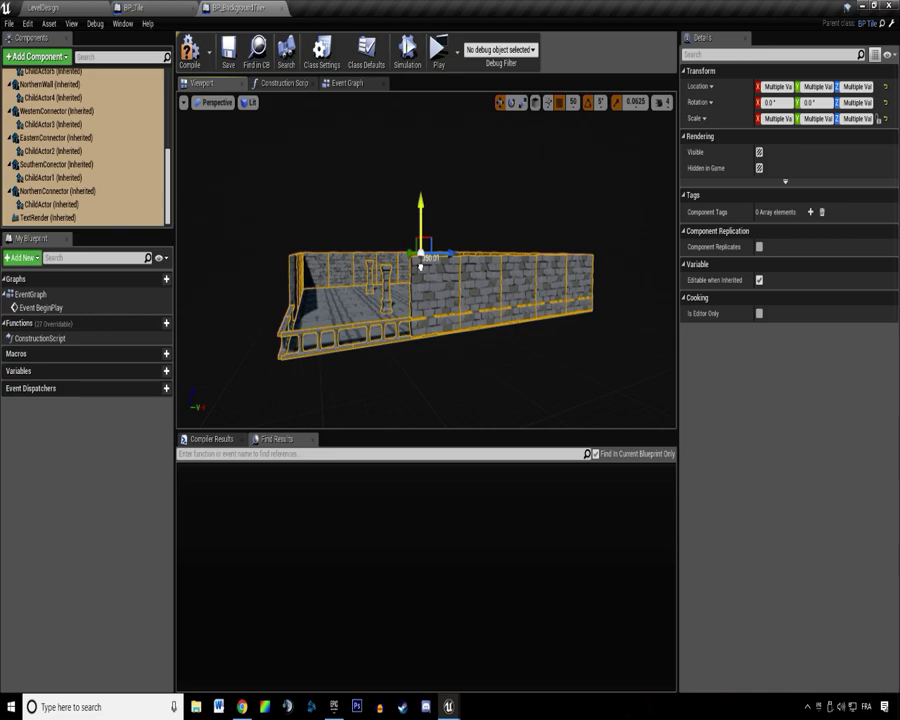
middle_click_drag(413, 320, 413, 340)
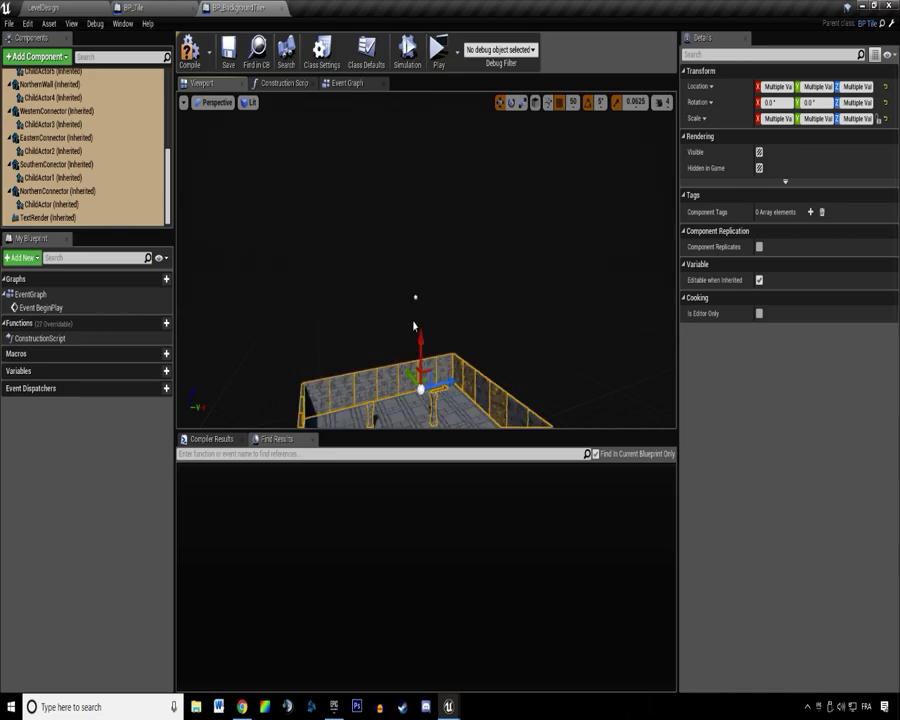
left_click(190, 50)
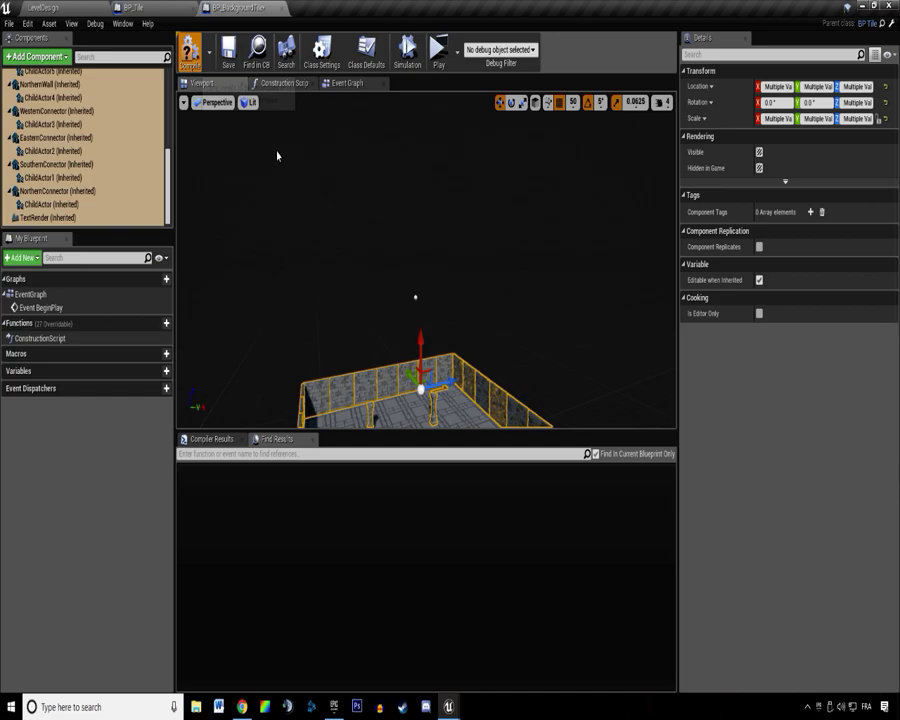
middle_click(225, 13)
Run the LevelDesign game preview and use the second skill around the wall end to test for leftover collision.
right_click_drag(404, 188, 448, 186)
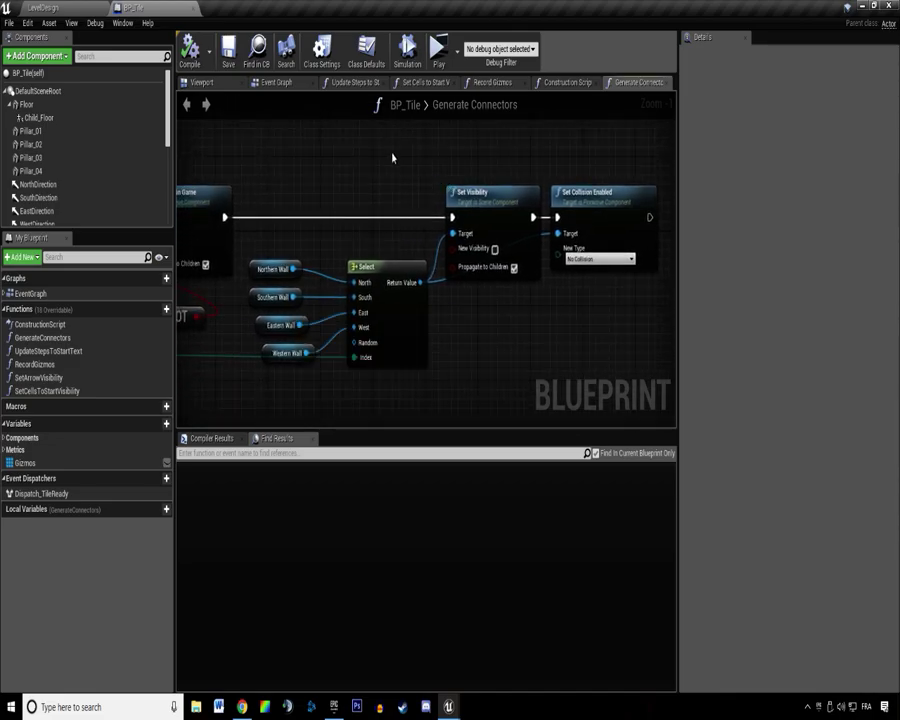
left_click(89, 7)
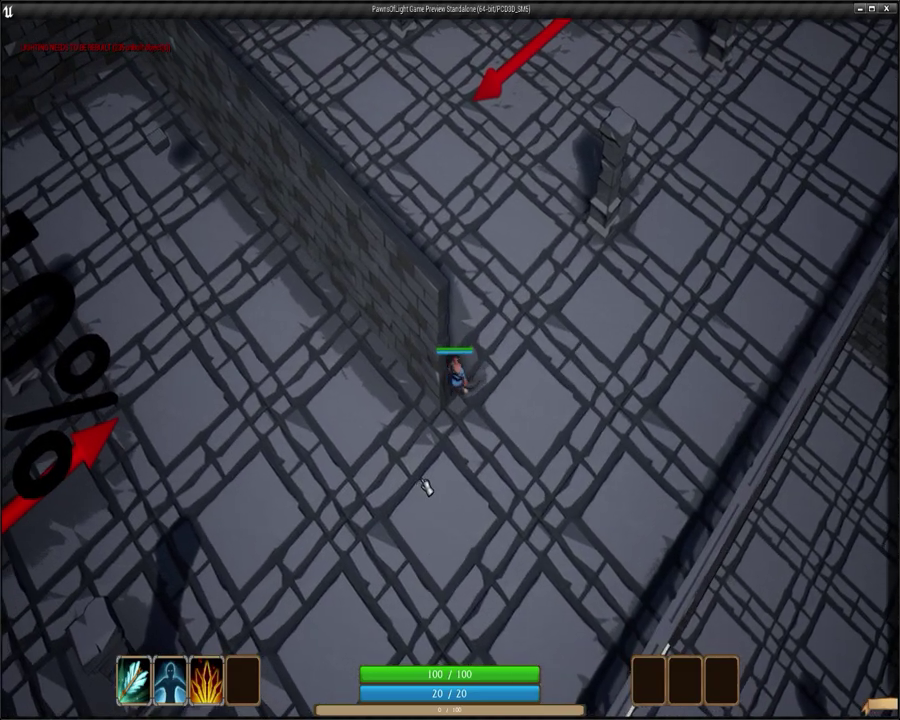
scroll(426, 487, "down", 5)
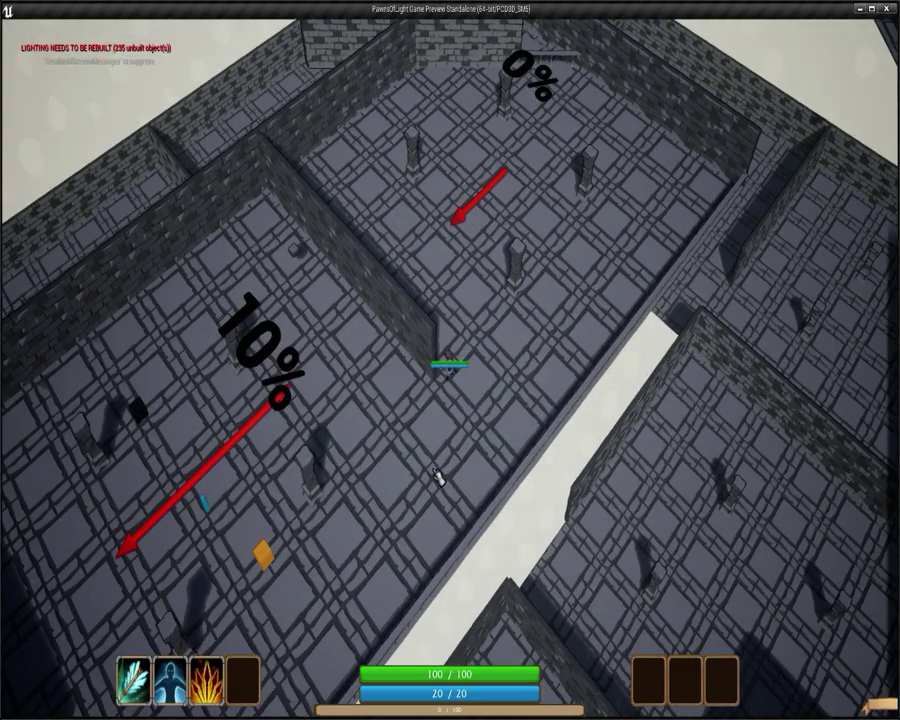
scroll(438, 478, "up", 5)
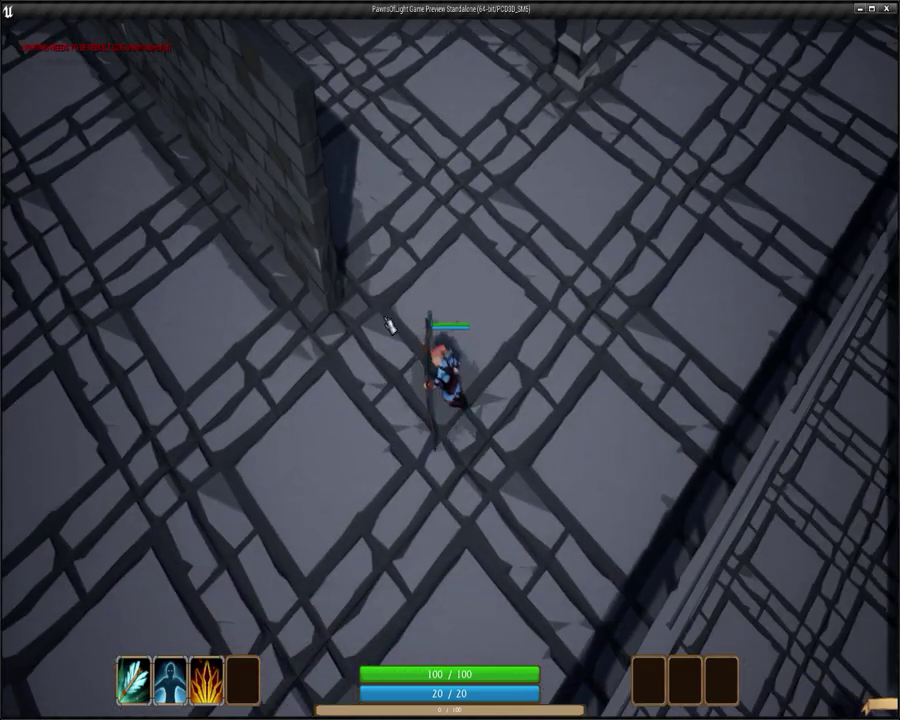
key("2")
left_click_drag(372, 172, 347, 250)
key("2")
key("2")
key("2")
key("Escape")
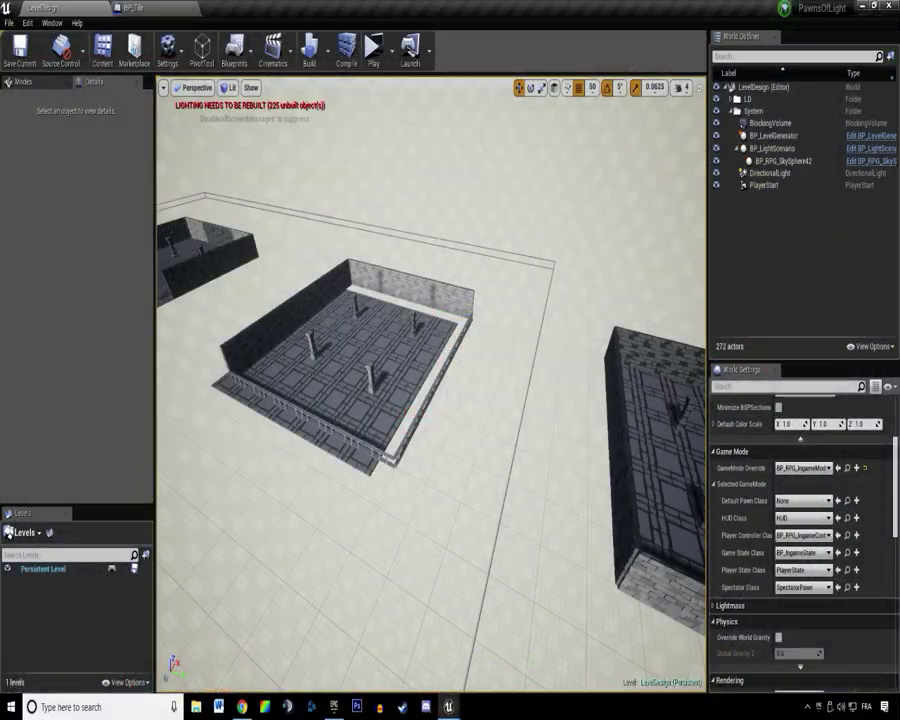
Tidy the Generate Connectors graph in BP_Tile by realigning the wall variable nodes and moving Set Collision Enabled slightly away from Set Visibility.
left_click(140, 7)
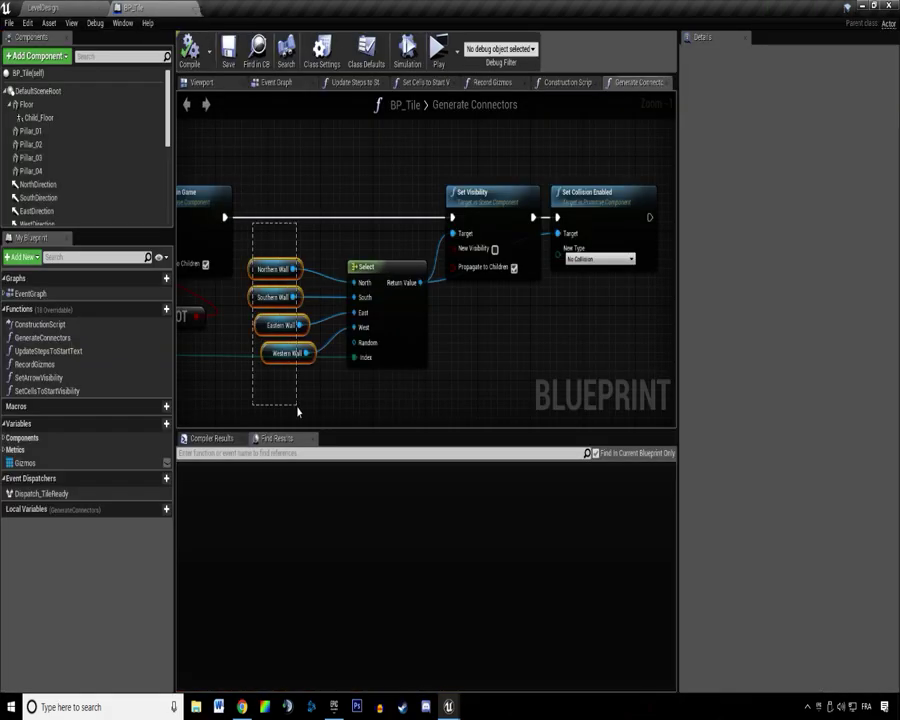
left_click_drag(571, 236, 578, 236)
left_click(468, 318)
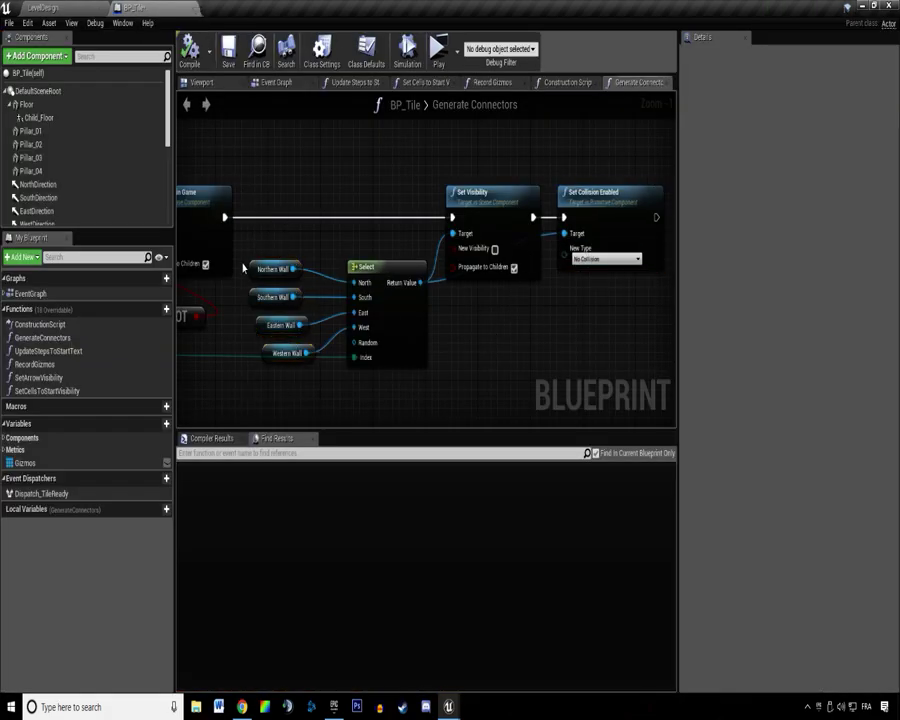
left_click_drag(254, 231, 565, 384)
left_click(560, 384)
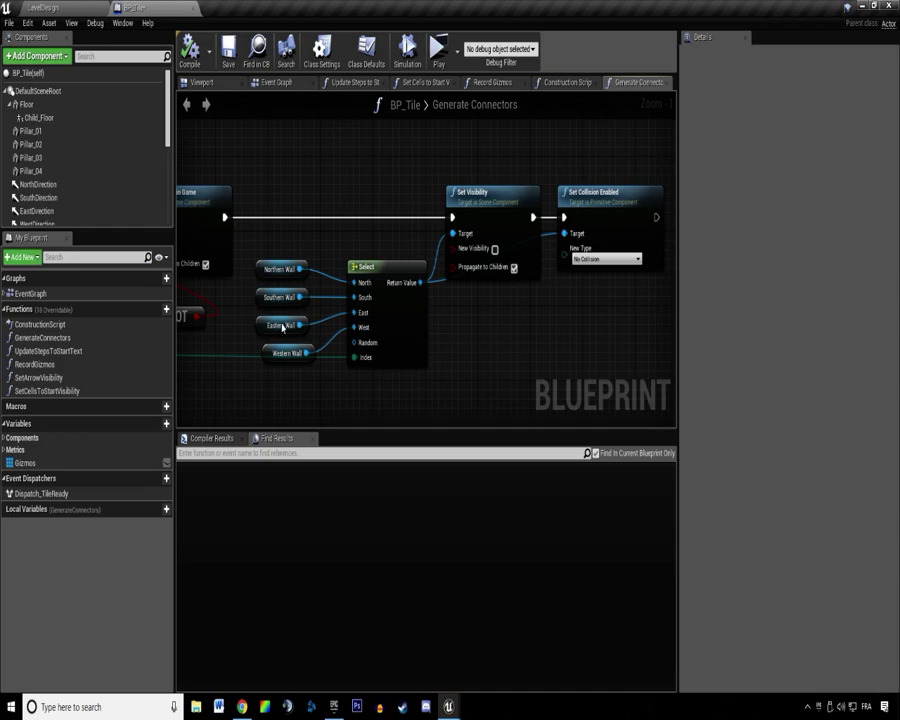
scroll(66, 177, "down", 5)
scroll(97, 197, "down", 3)
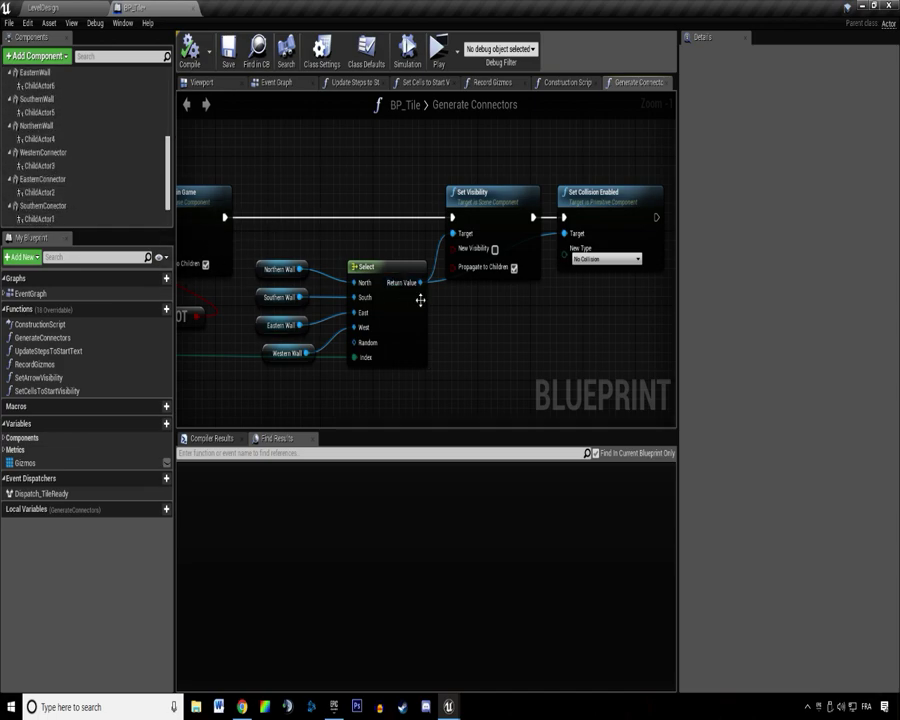
right_click_drag(616, 304, 511, 305)
left_click_drag(522, 210, 533, 209)
left_click(476, 322)
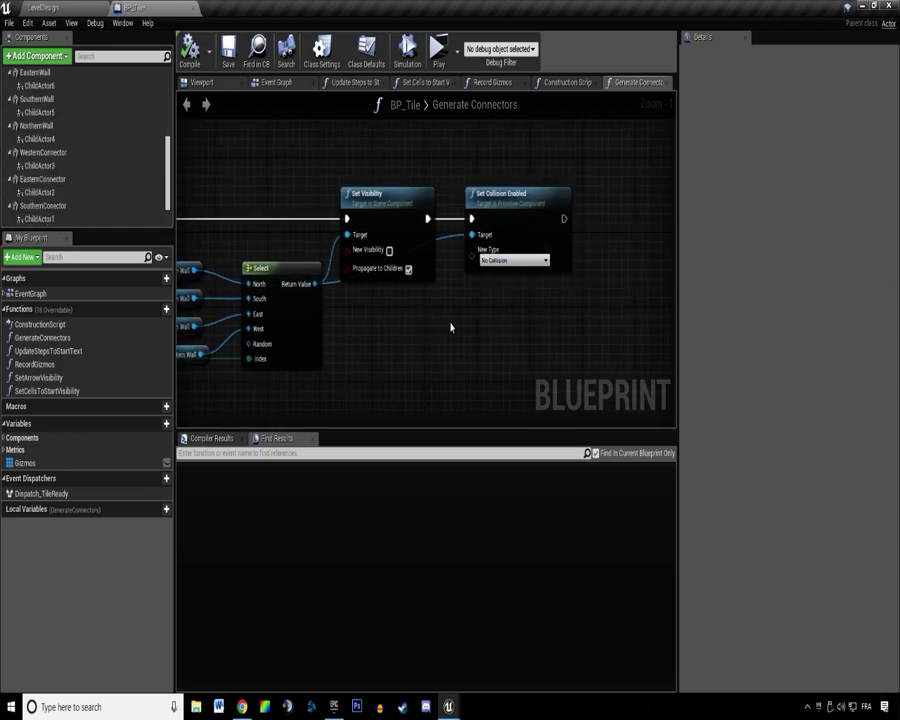
Search the actions available for the wall Select node's Return Value for "collision" and dismiss the results.
right_click_drag(475, 323, 582, 323)
scroll(420, 290, "up", 2)
left_click_drag(430, 277, 492, 336)
type("collision")
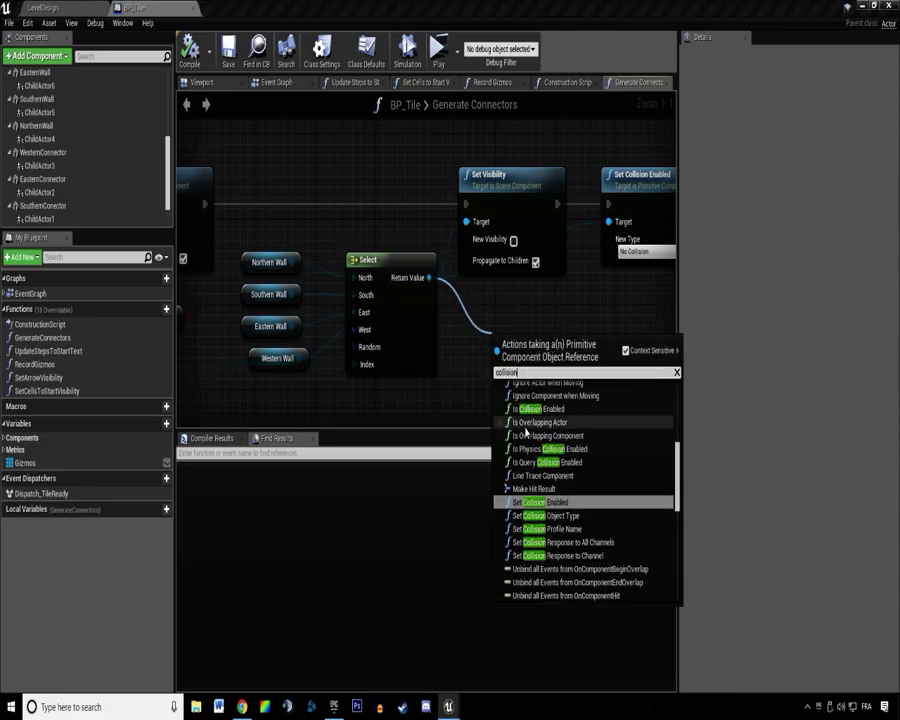
scroll(572, 440, "down", 5)
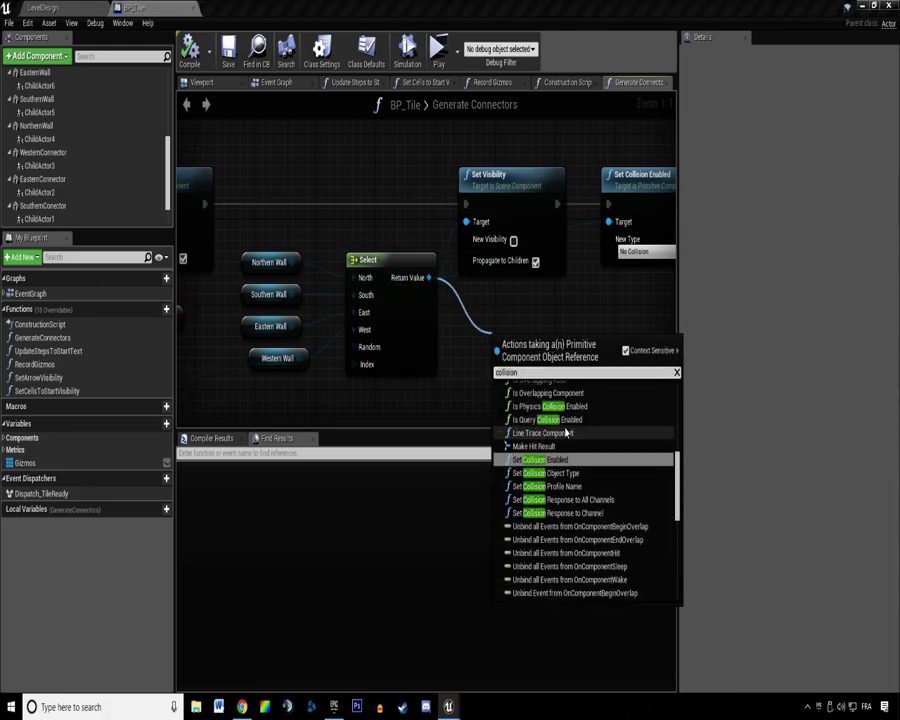
scroll(574, 444, "down", 5)
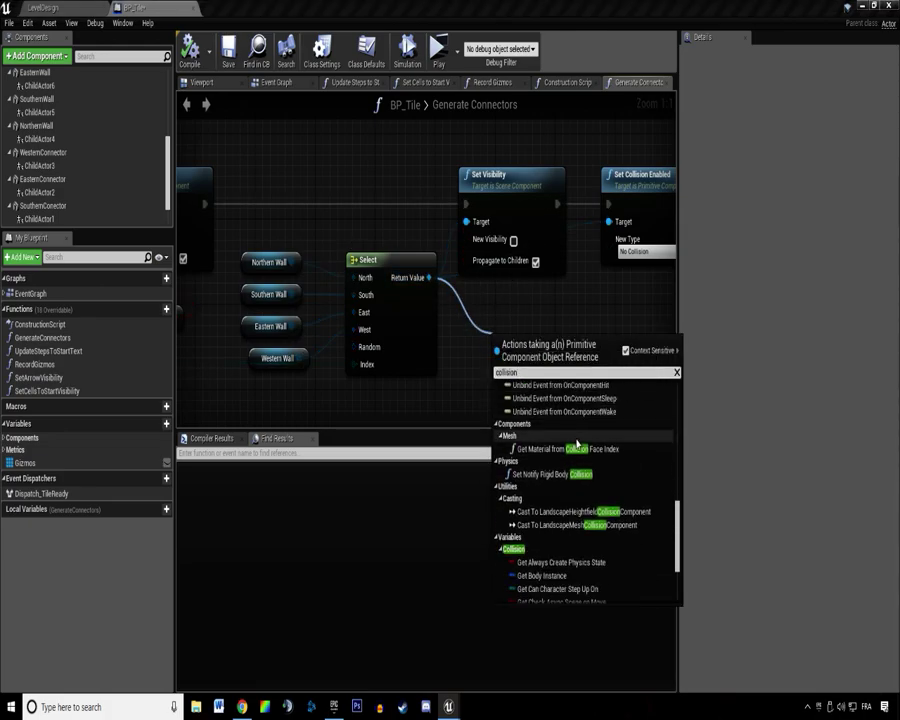
scroll(590, 500, "down", 2)
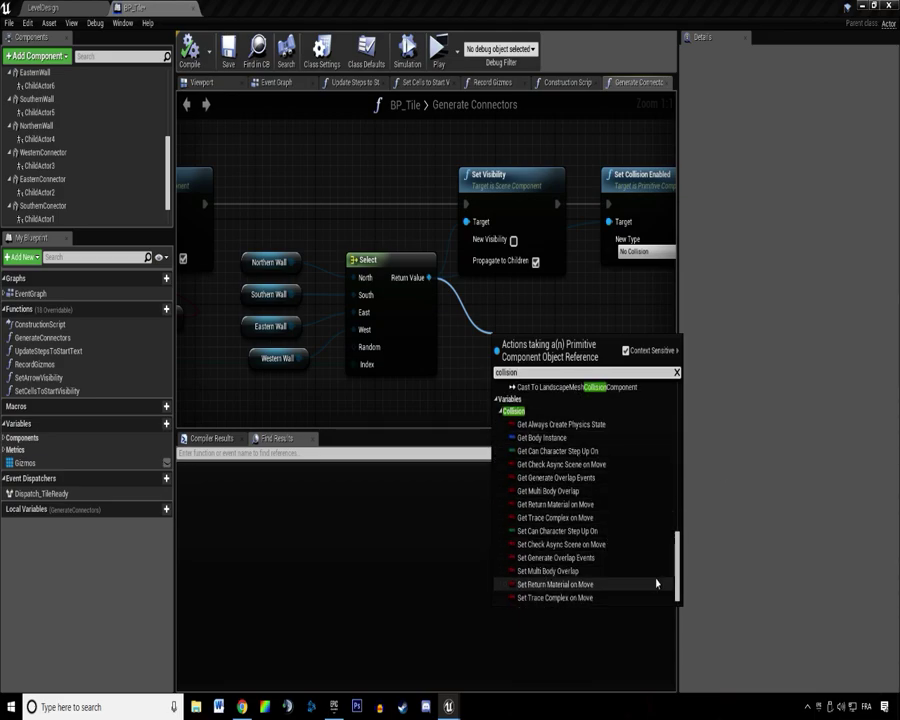
left_click_drag(673, 585, 677, 440)
left_click(575, 307)
Try to find a collision action for a ChildActor2 reference in the graph, and delete that reference node.
right_click_drag(575, 307, 313, 247)
left_click_drag(54, 193, 458, 266)
type("collisi")
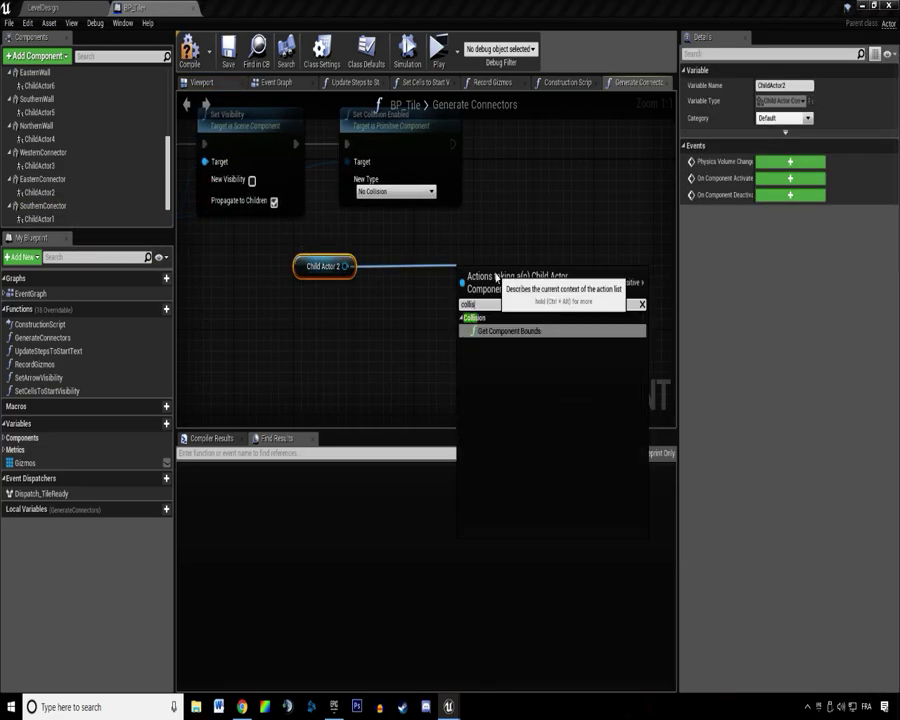
left_click(362, 228)
left_click_drag(288, 238, 368, 297)
right_click_drag(368, 297, 546, 358)
key("Delete")
scroll(515, 330, "down", 1)
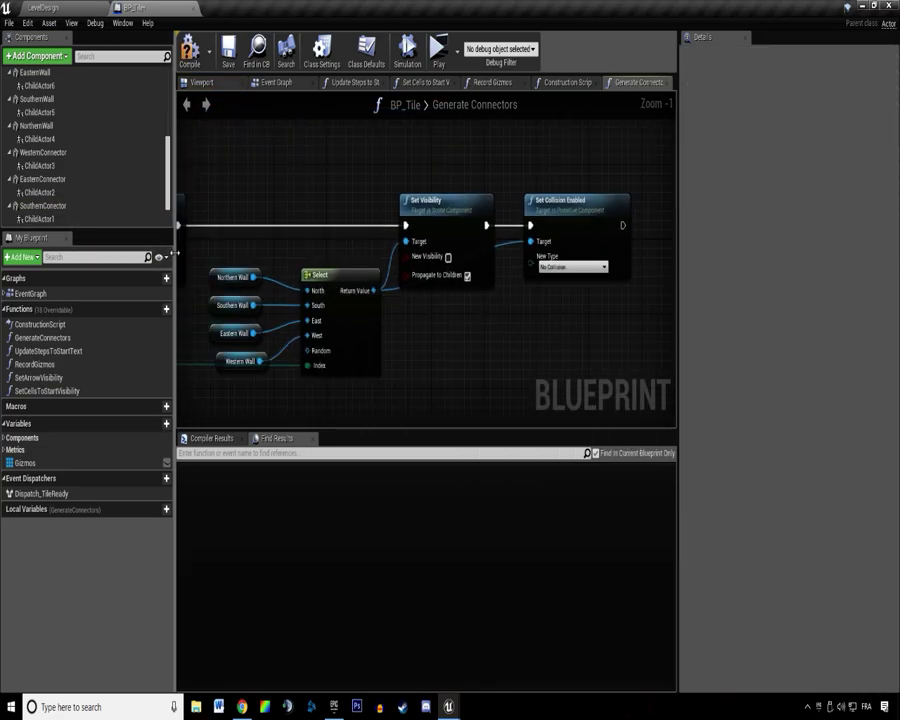
Examine the properties of the SouthernConector component and its ChildActor1 child in BP_Tile.
scroll(60, 140, "down", 2)
left_click(30, 164)
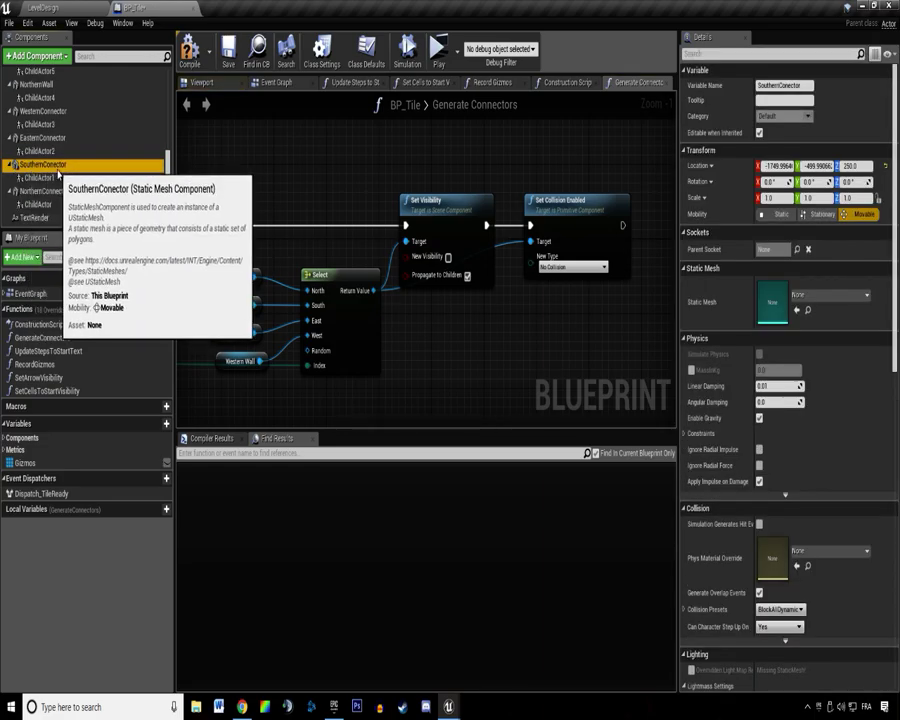
left_click(50, 177)
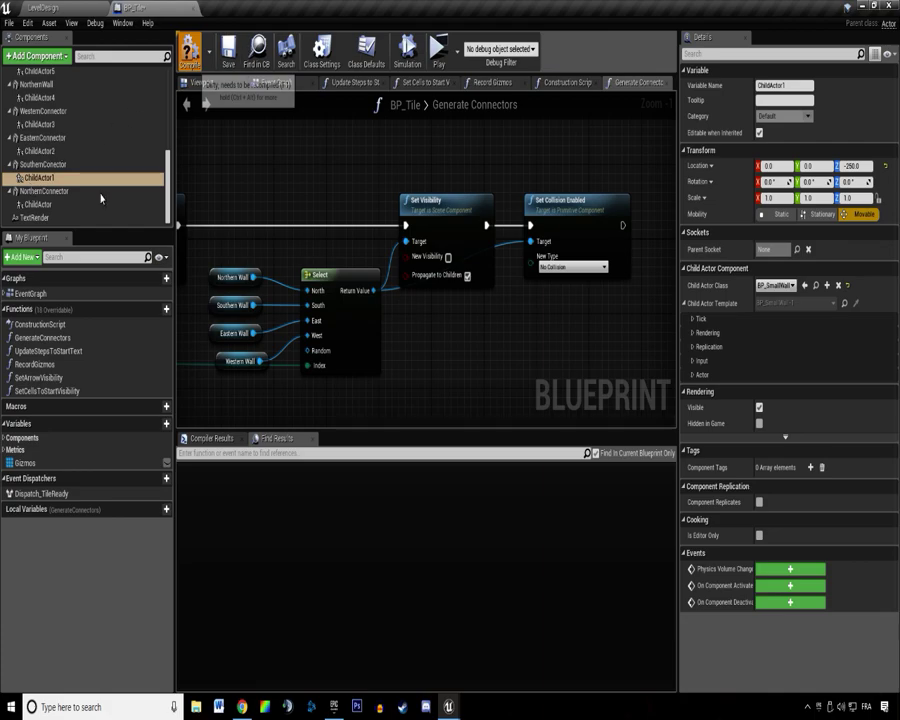
Compile BP_Tile and save all modified assets, including the LevelDesign map.
left_click(190, 50)
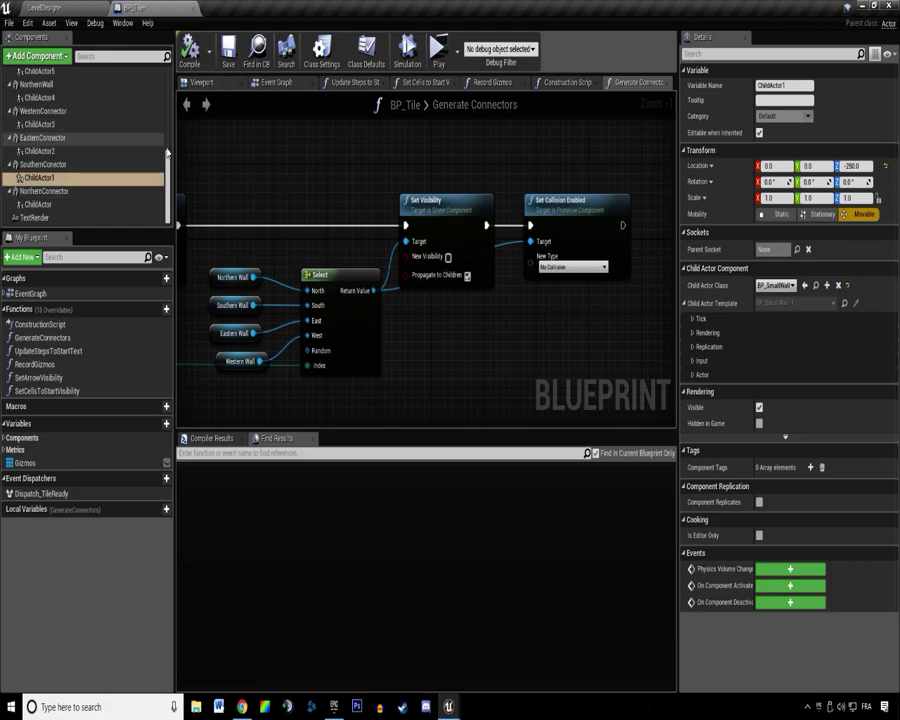
scroll(295, 289, "down", 2)
key("ctrl+shift+s")
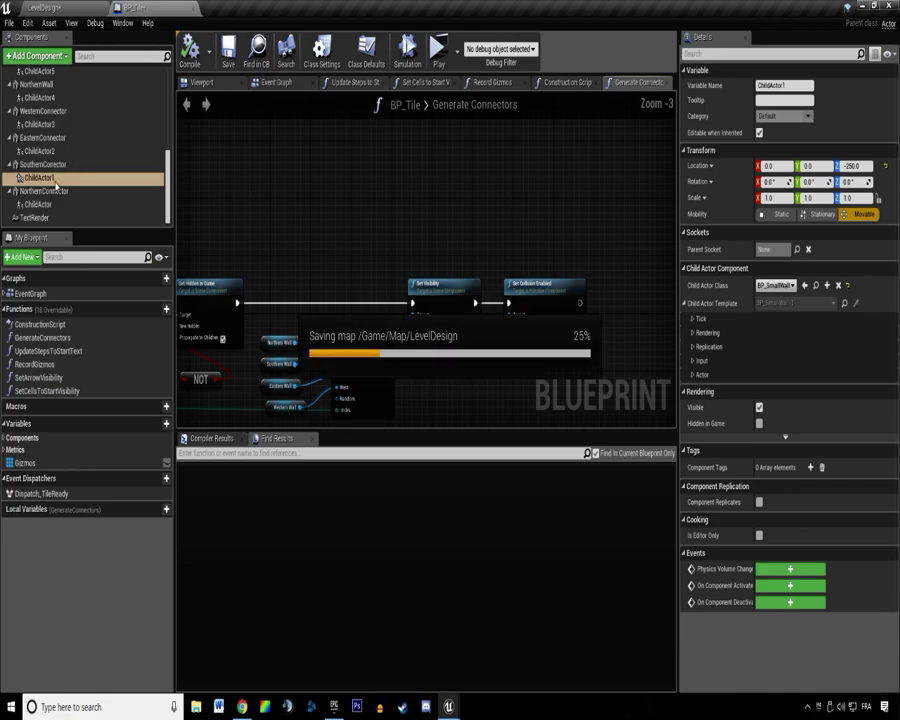
Play the LevelDesign level in a new window and move the character around the wall opening, casting the second skill to test collision.
left_click(58, 7)
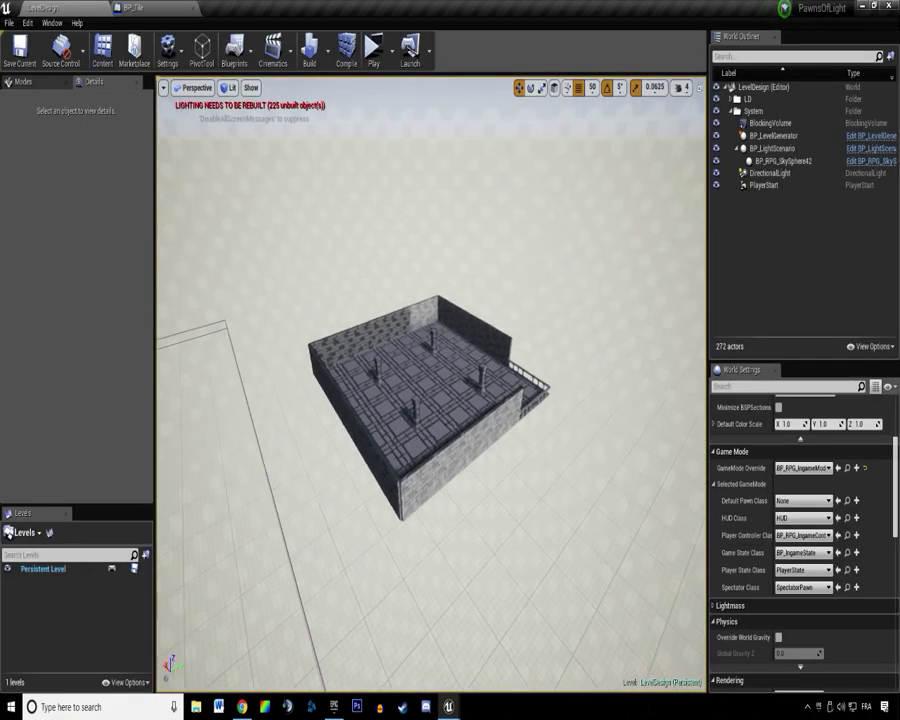
left_click(371, 55)
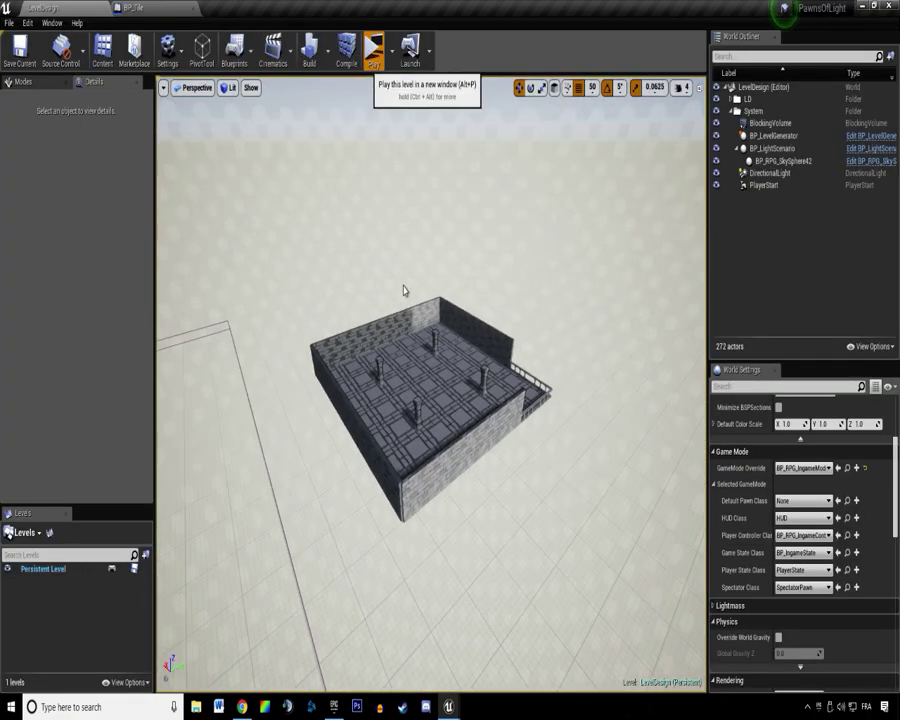
key("a")
key("z")
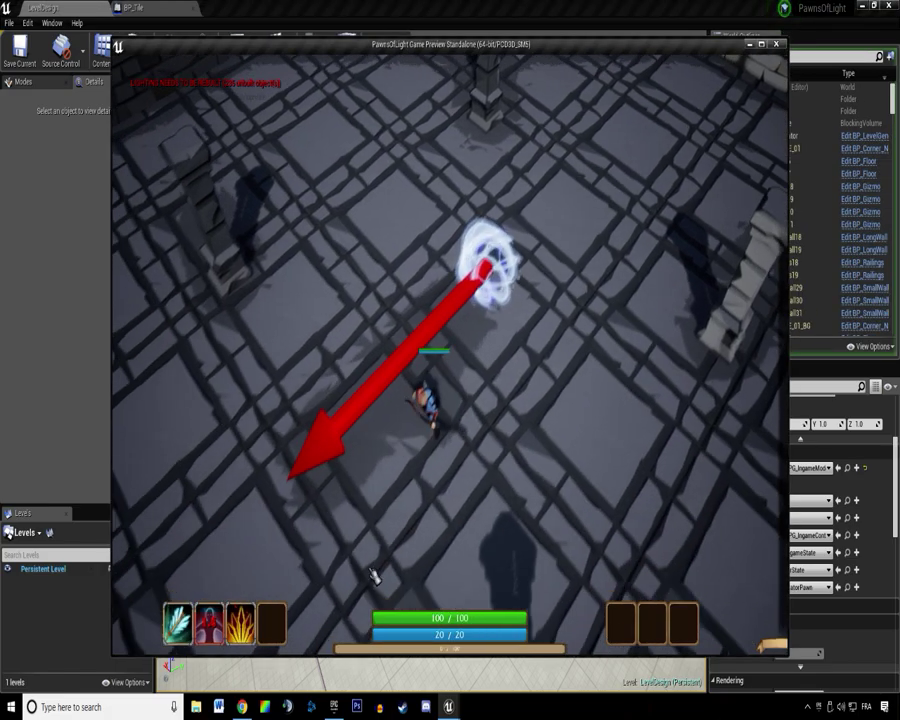
key("z")
key("z")
key("z")
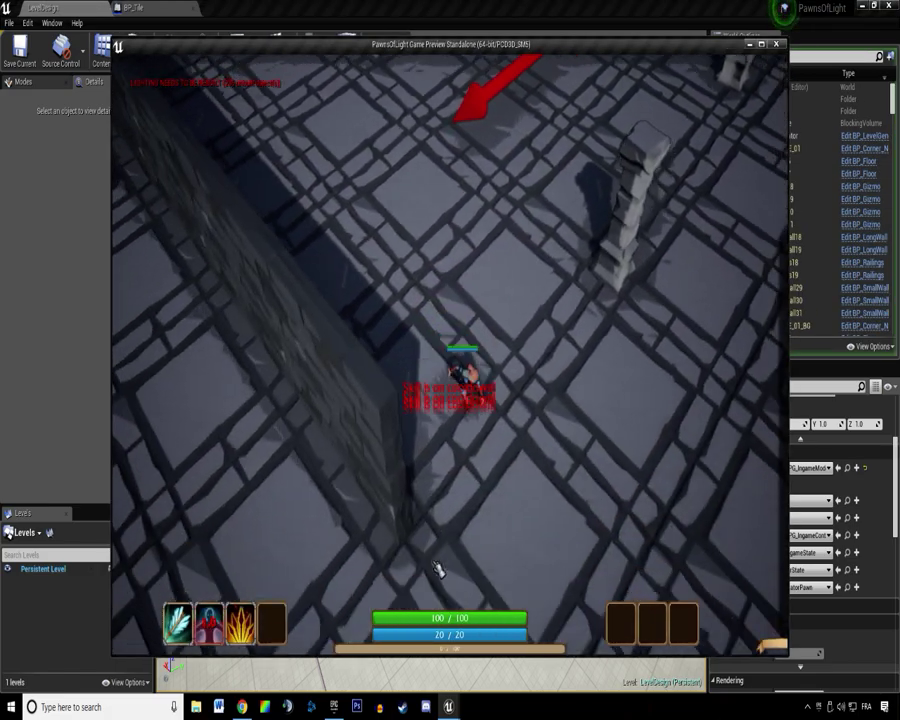
left_click_drag(437, 568, 463, 474)
key("z")
key("q")
key("d")
key("q")
key("d")
key("z")
key("2")
key("q")
key("2")
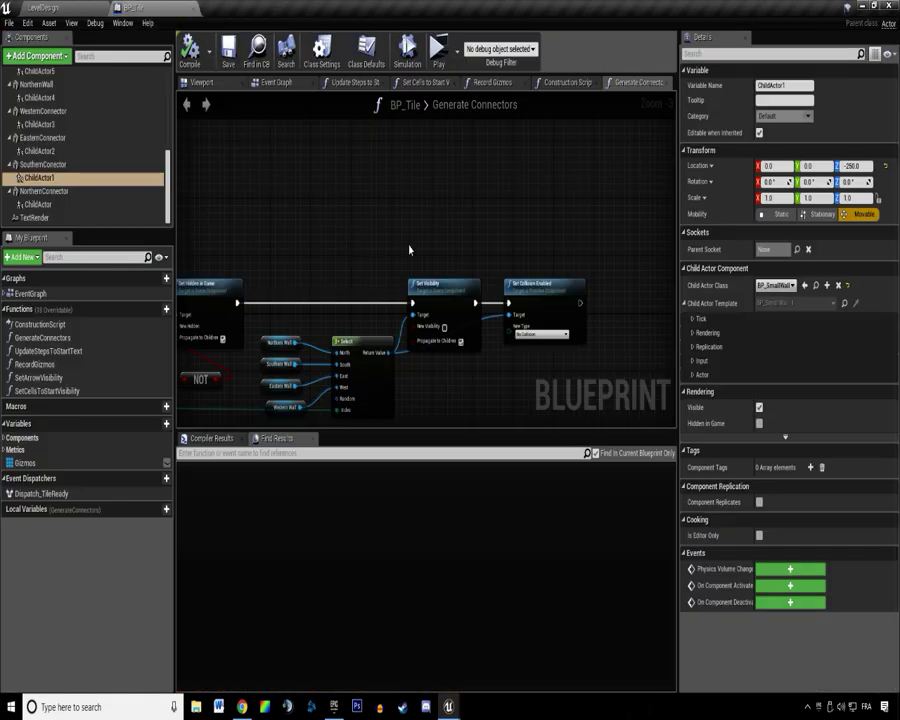
Add a DestroyComponent node targeting the wall Select's return value and wire its execution after Set Hidden in Game.
right_click_drag(410, 248, 455, 272)
left_click_drag(436, 294, 381, 200)
type("dest")
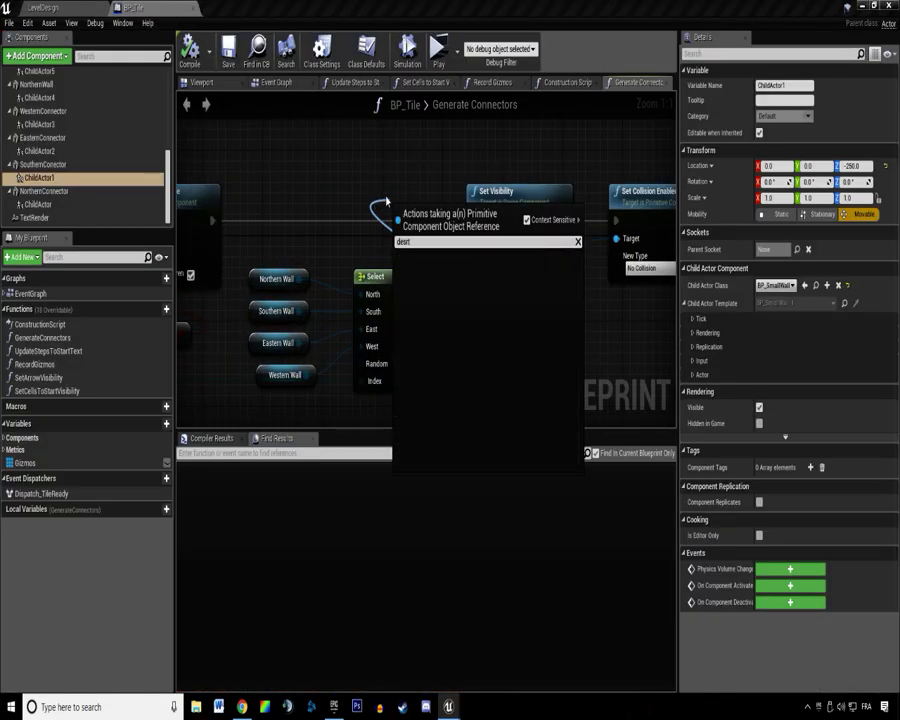
key("BackSpace")
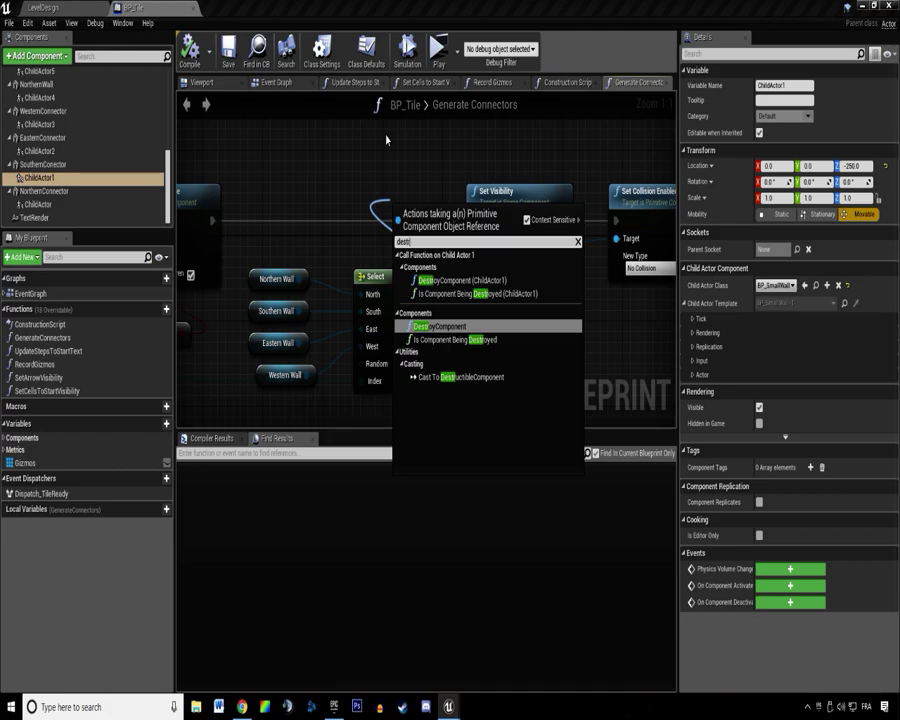
left_click(433, 330)
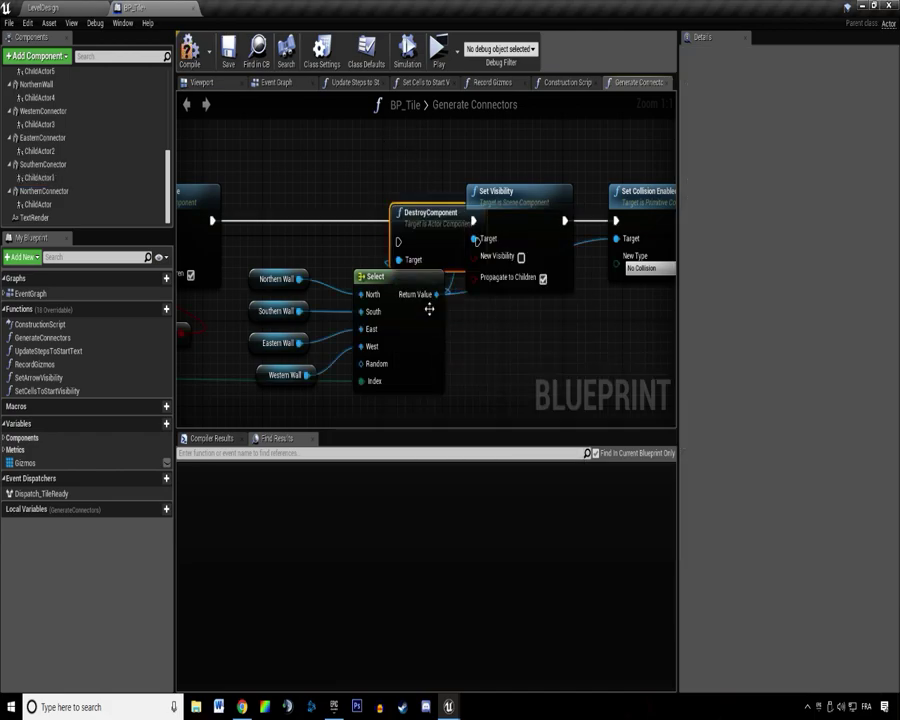
left_click_drag(206, 225, 245, 222)
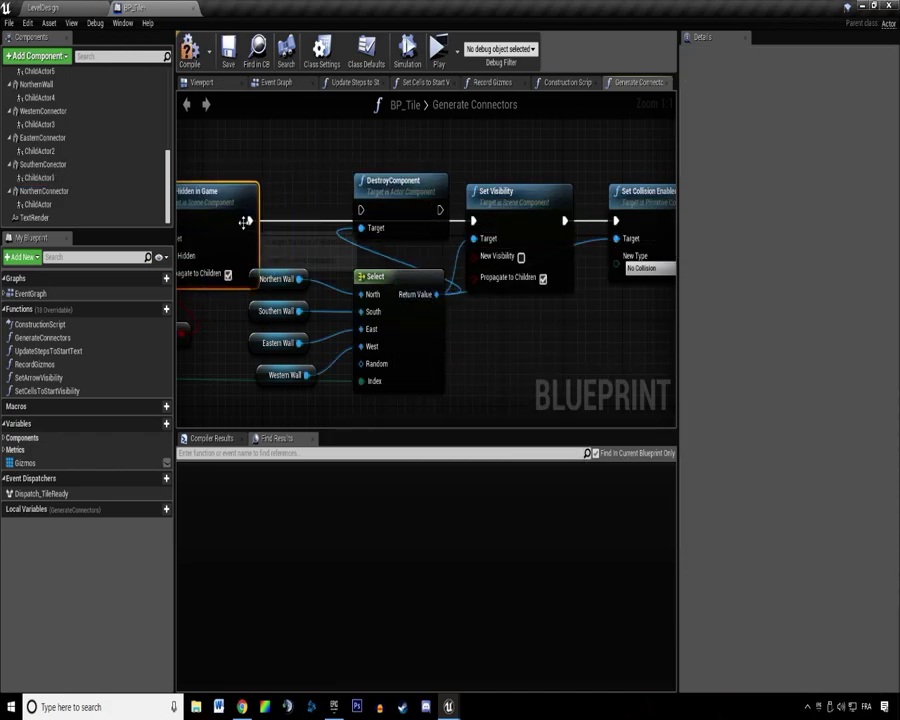
right_click_drag(215, 241, 325, 240)
left_click_drag(325, 240, 476, 218)
left_click_drag(512, 212, 512, 226)
right_click_drag(458, 281, 420, 253)
Paste a DestroyComponent node into the connector path, run it from the Branch's False output and target the connector Select's result.
right_click_drag(233, 321, 398, 305)
key("ctrl+v")
left_click_drag(456, 304, 465, 274)
left_click(500, 287)
left_click_drag(514, 300, 414, 307, "ctrl")
left_click_drag(466, 367, 410, 322)
scroll(429, 206, "down", 2)
right_click_drag(429, 206, 273, 251)
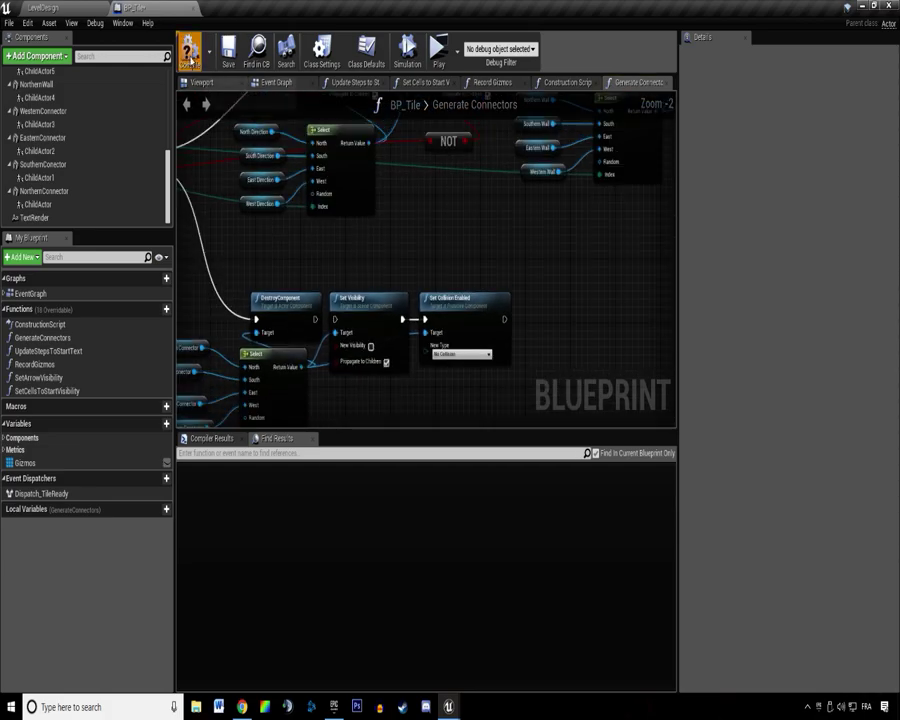
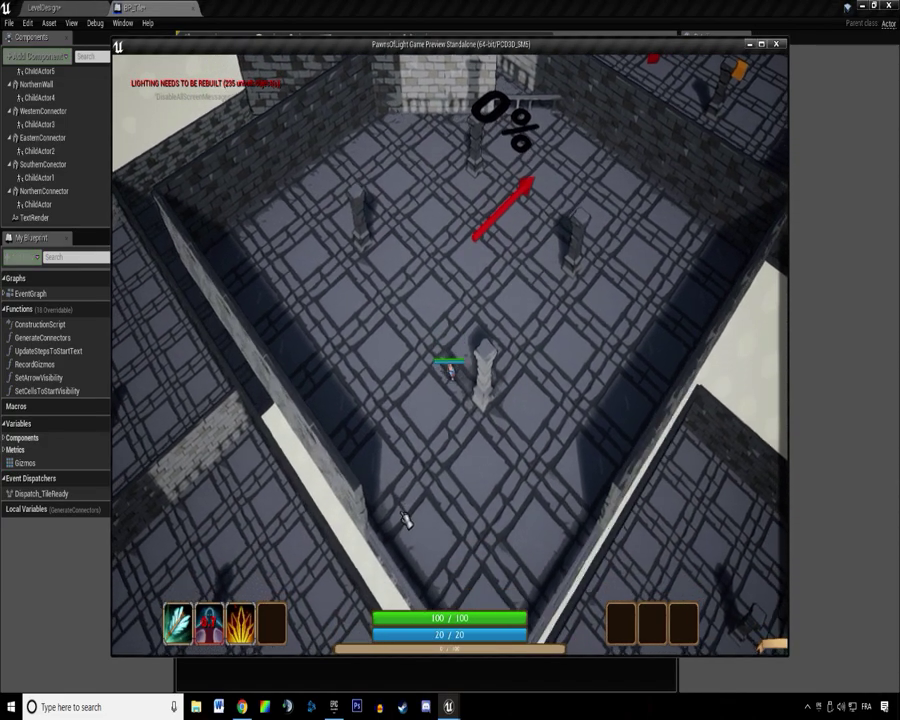
Test collision in the game preview by moving the character along the walls and using the second skill, and end the session.
scroll(410, 508, "down", 5)
key("w")
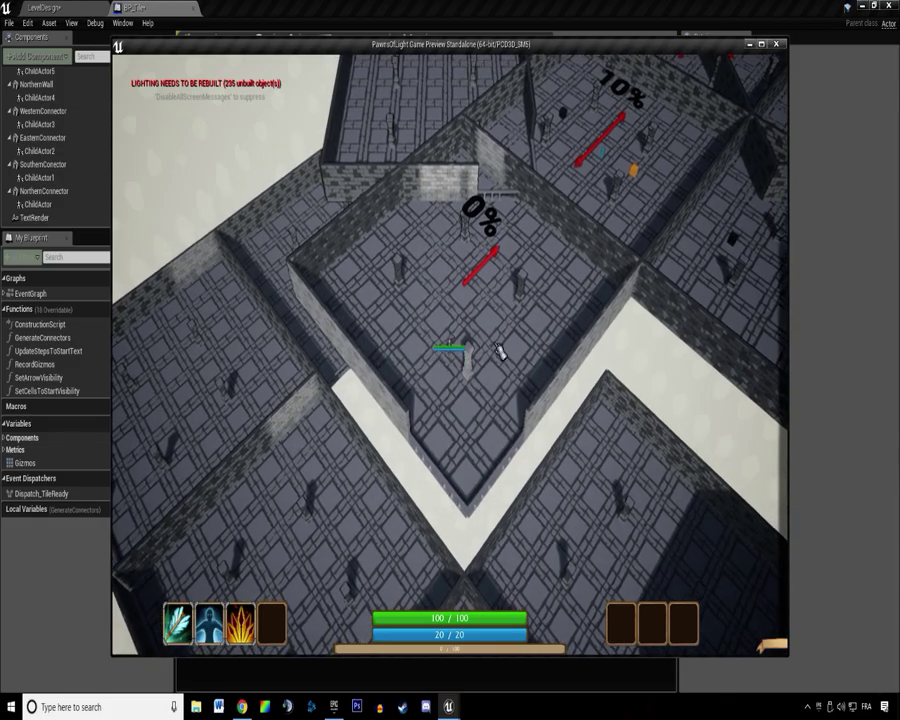
scroll(496, 430, "up", 3)
scroll(639, 263, "up", 3)
key("d")
key("2")
scroll(530, 234, "up", 4)
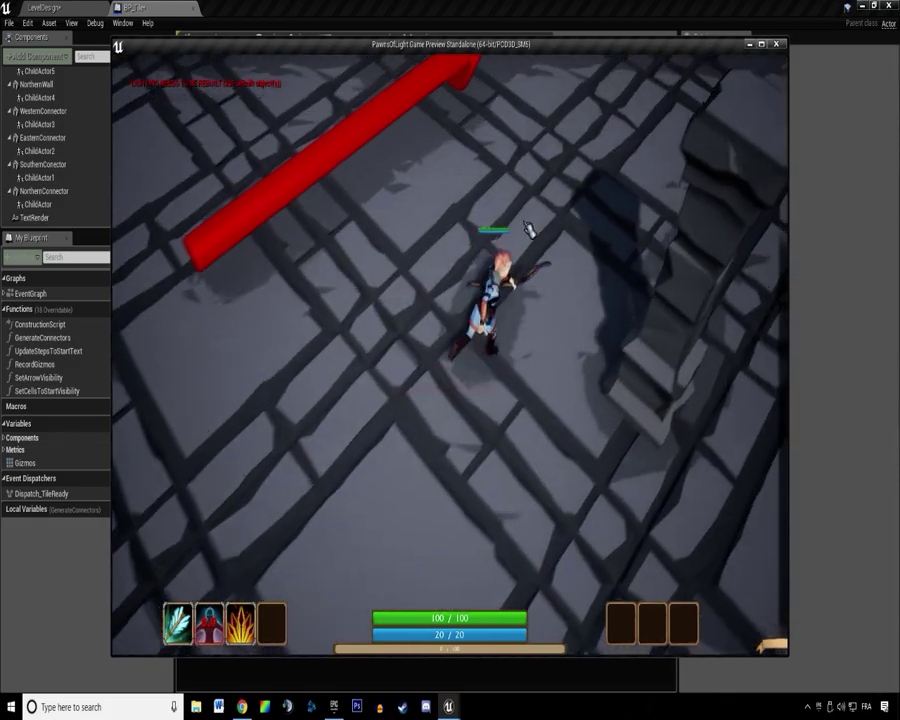
scroll(573, 274, "down", 4)
key("2")
scroll(570, 290, "down", 3)
key("d")
scroll(550, 323, "up", 4)
key("2")
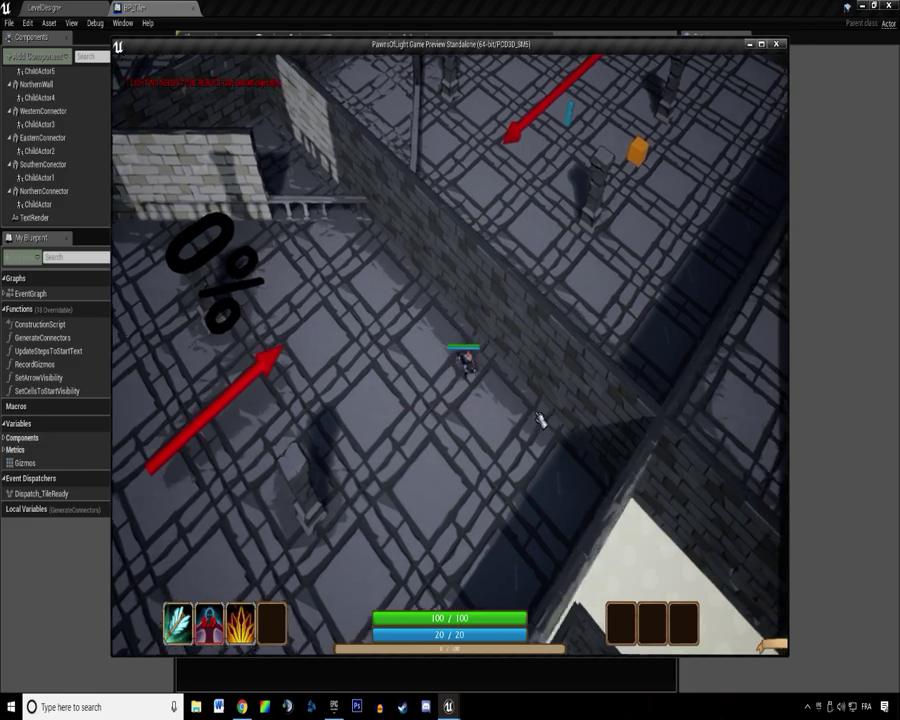
key("d")
scroll(526, 340, "up", 4)
key("2")
scroll(514, 306, "down", 4)
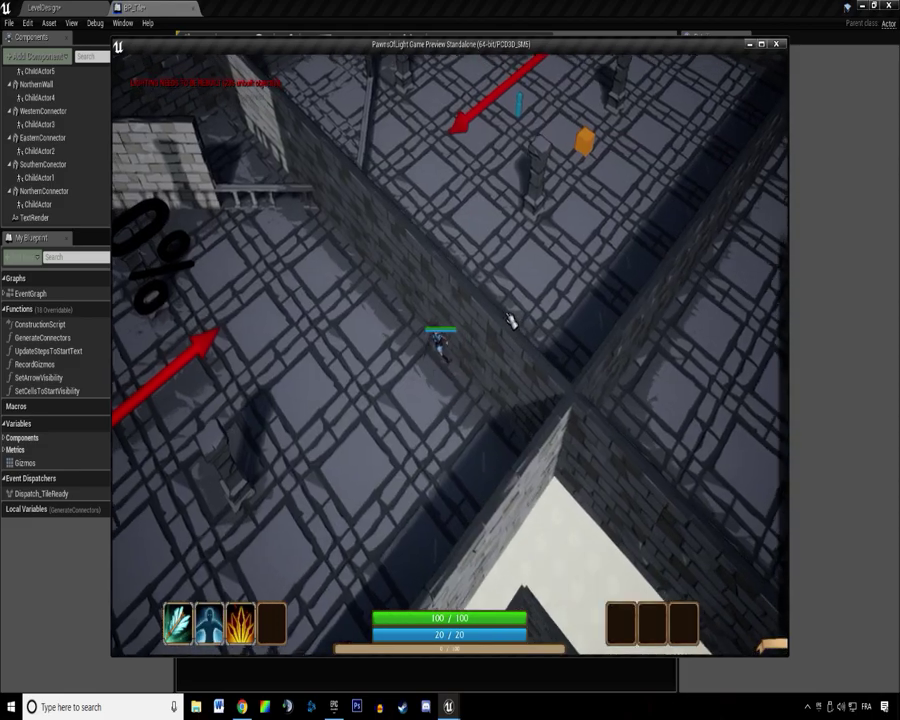
key("w")
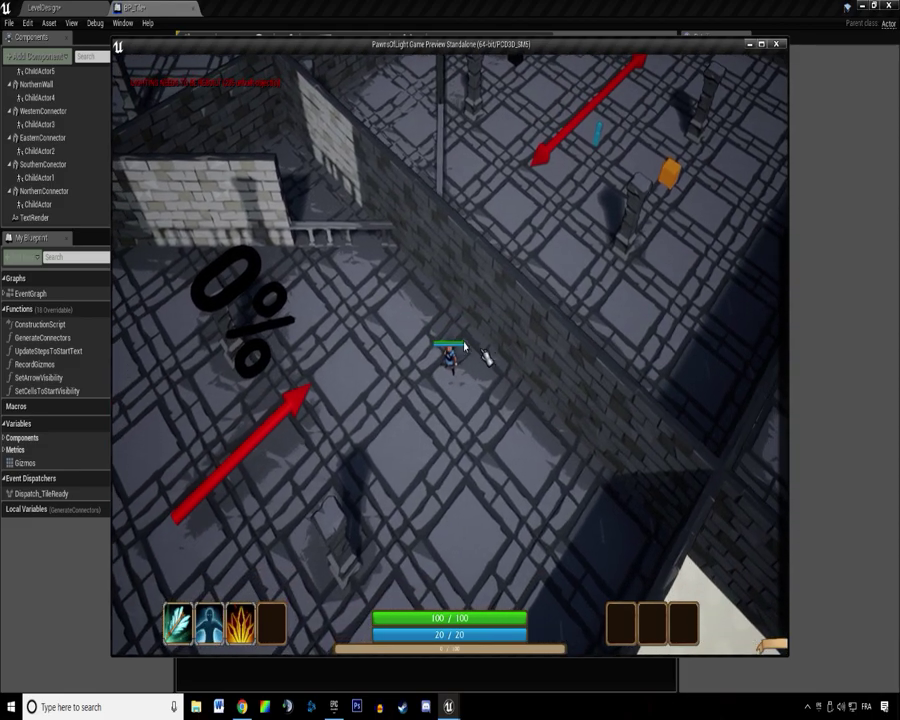
key("Escape")
Rename the child actors of the northern and southern connectors as NCon and SCon.
right_click_drag(334, 288, 262, 402)
right_click_drag(485, 286, 350, 348)
scroll(350, 348, "up", 2)
left_click(40, 204)
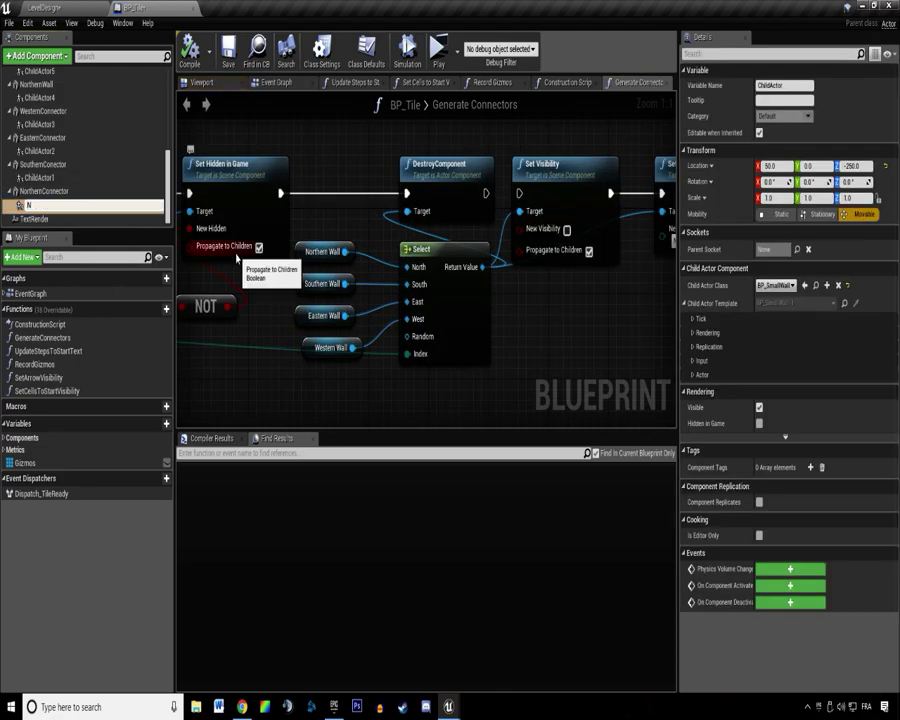
type("NCon")
left_click(89, 178)
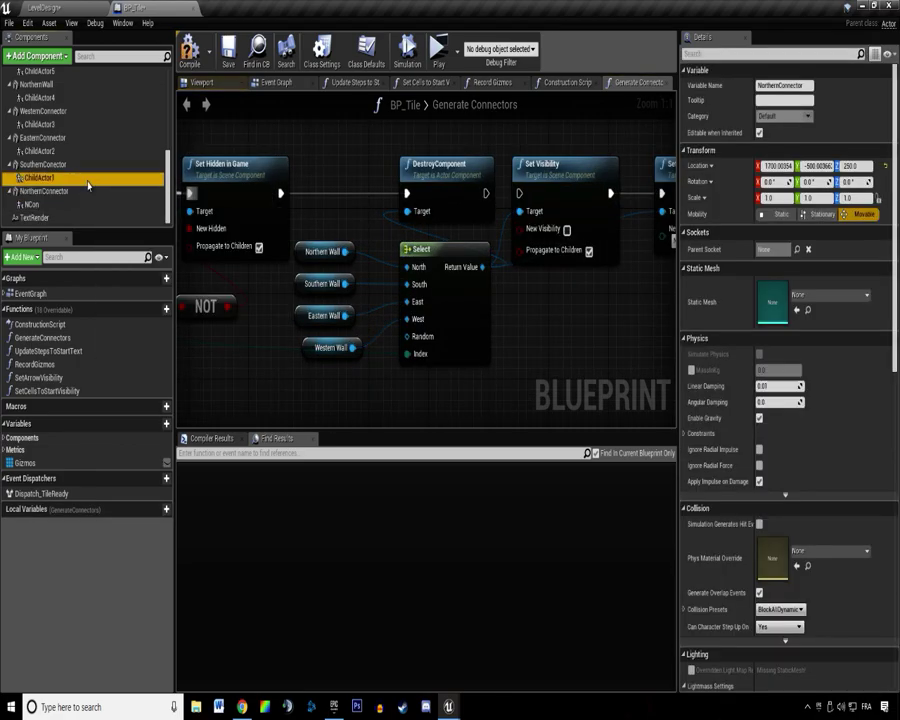
key("Return")
Rename the child actors of the eastern and western connectors as ECon and WCon.
left_click(42, 151)
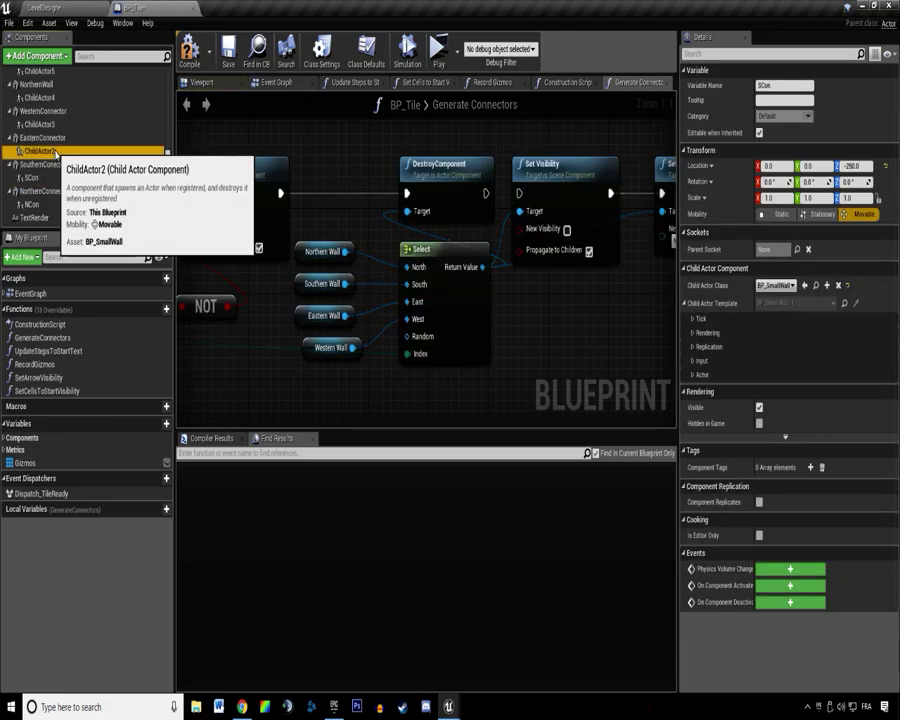
type("ECon")
key("Return")
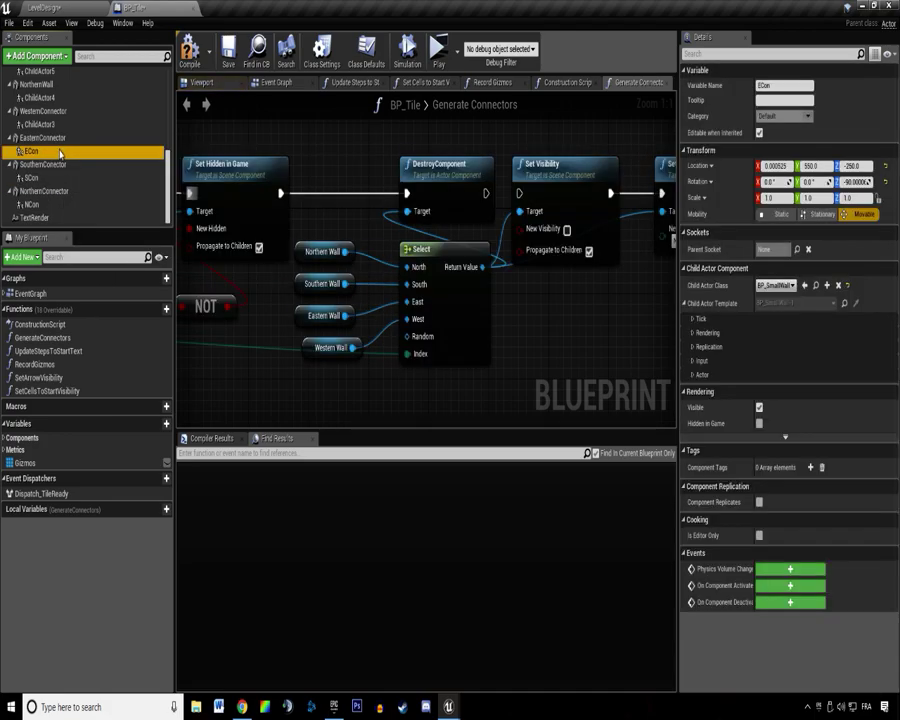
left_click(68, 125)
key("F2")
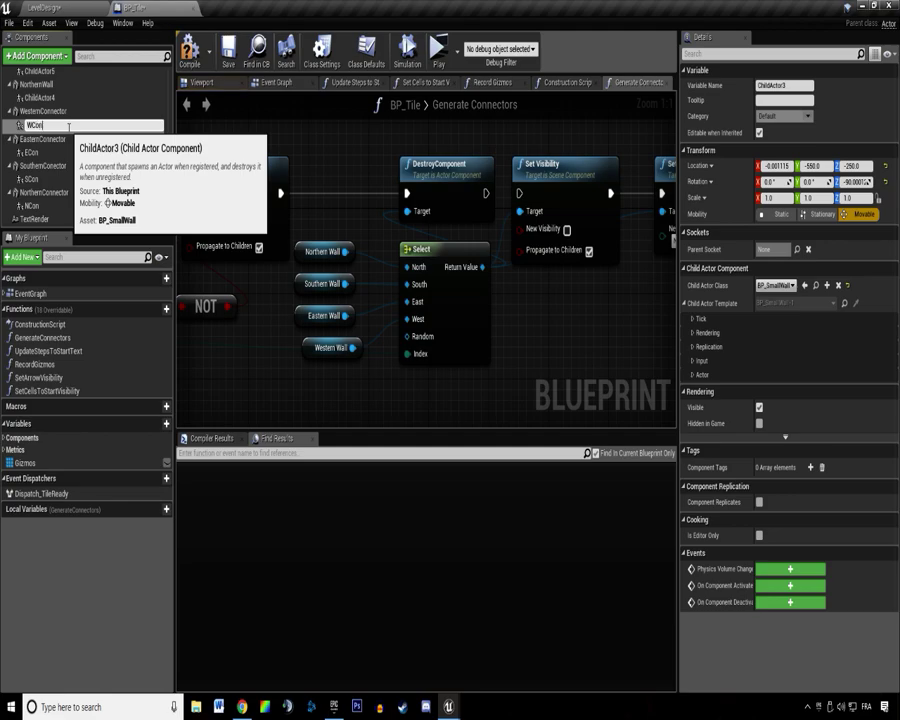
type("WCon")
key("Return")
Rename the child actors of the northern and southern walls as NWall and SWall.
left_click(63, 98)
key("F2")
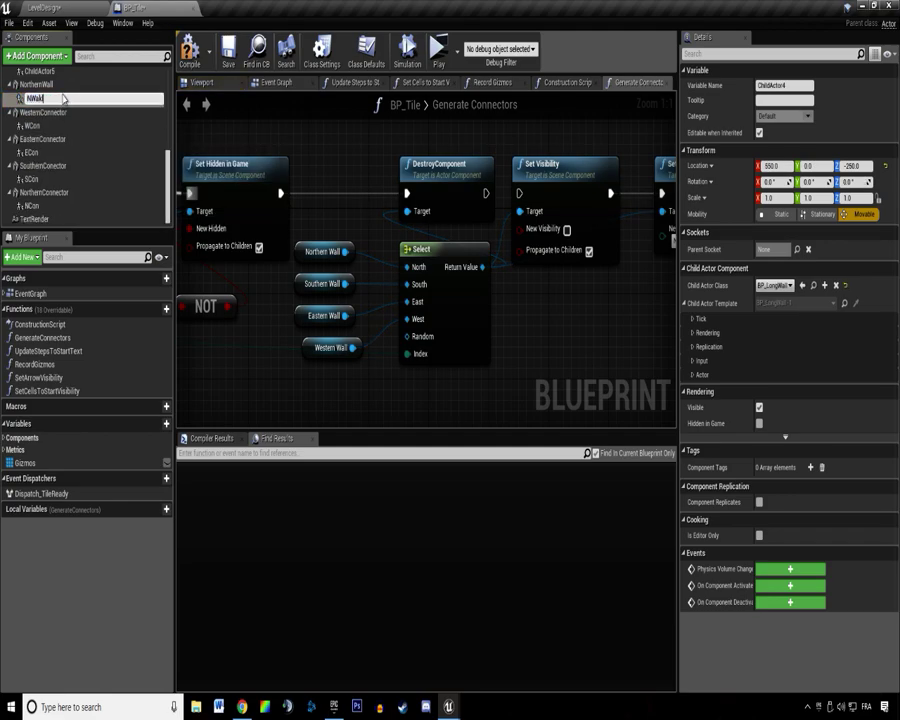
key("Return")
scroll(80, 108, "up", 4)
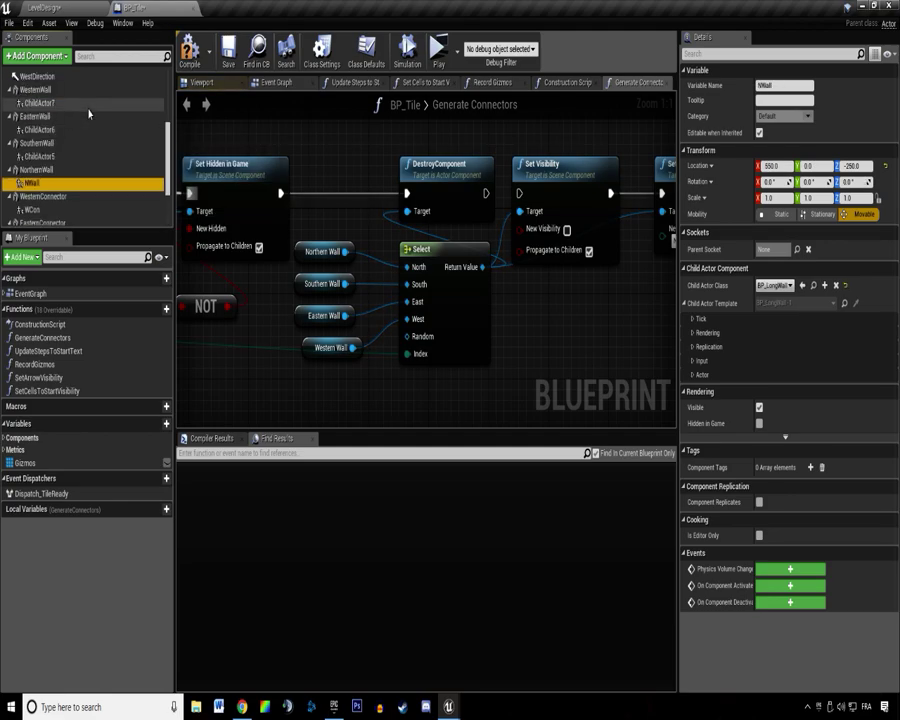
left_click(45, 168)
left_click(88, 157)
key("F2")
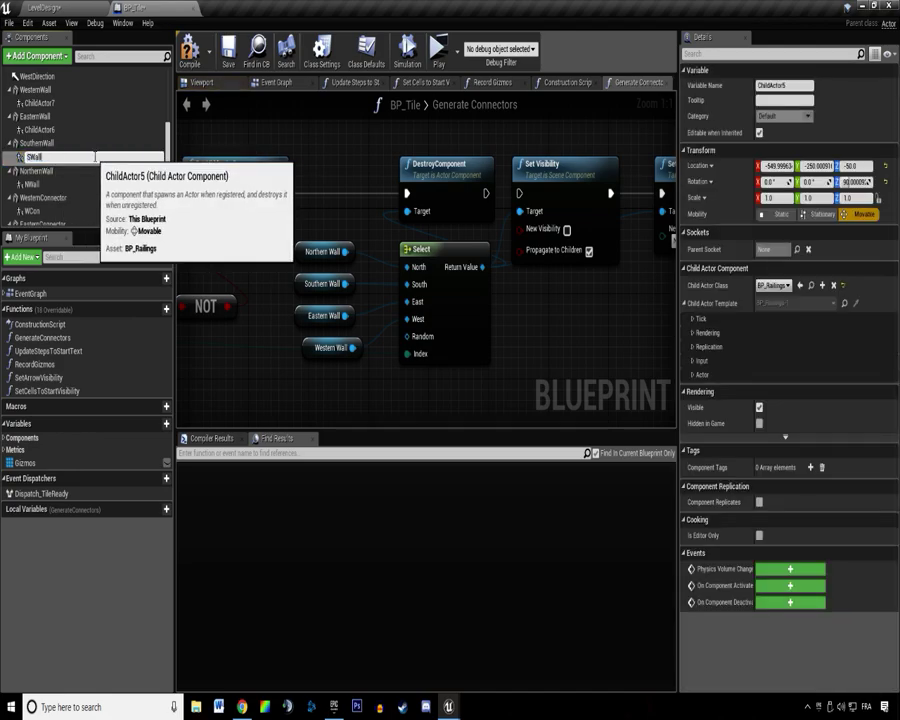
key("Return")
Rename the child actors of the eastern and western walls as EWall and WWall, and save all modified assets.
left_click(47, 119)
left_click(56, 130)
key("F2")
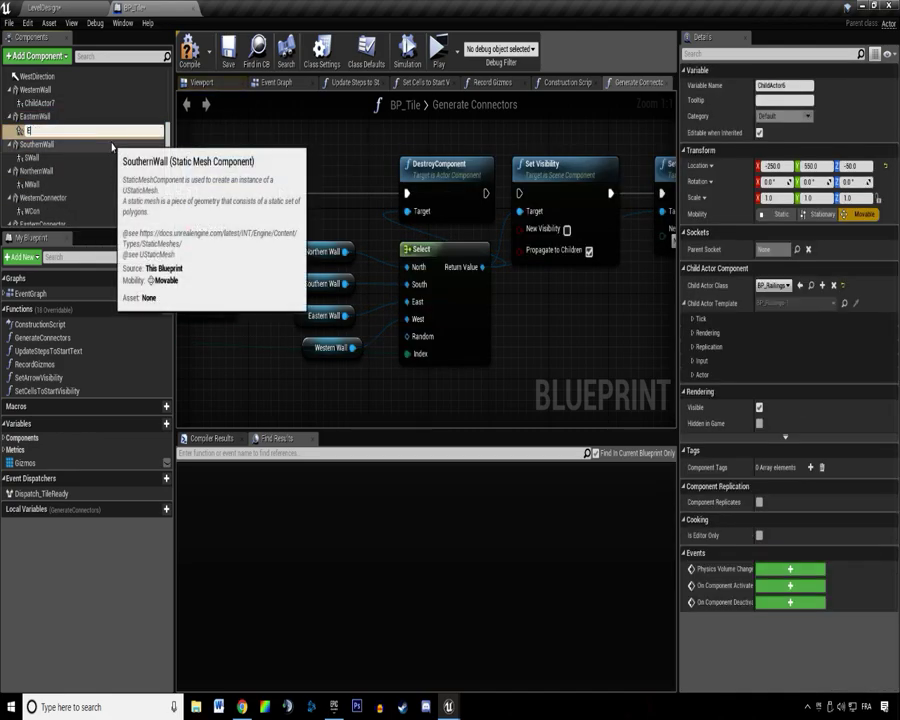
key("Return")
left_click(56, 103)
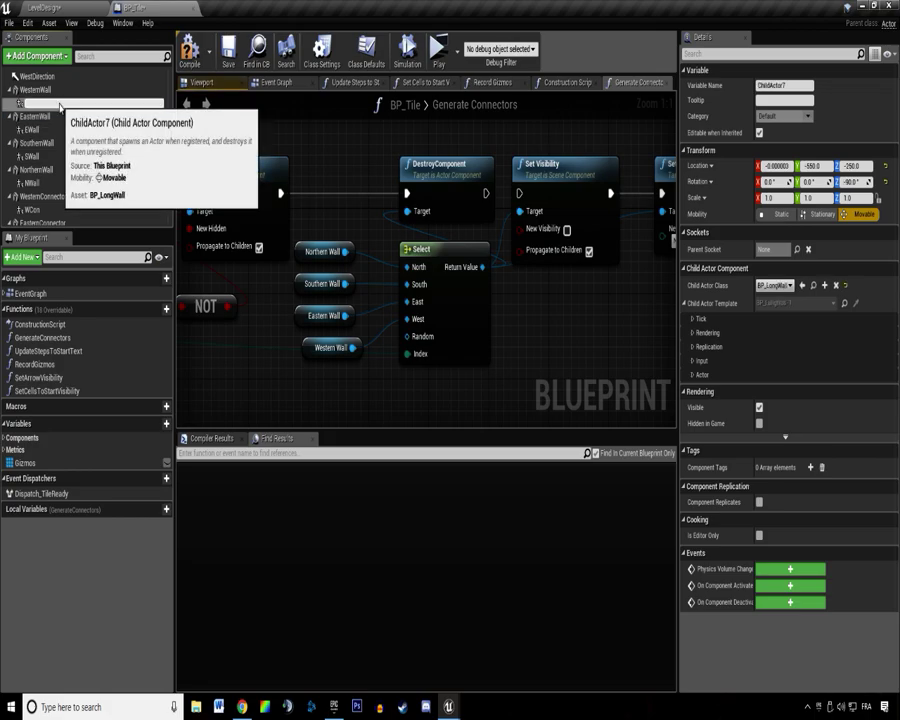
key("F2")
type("WWall")
key("Return")
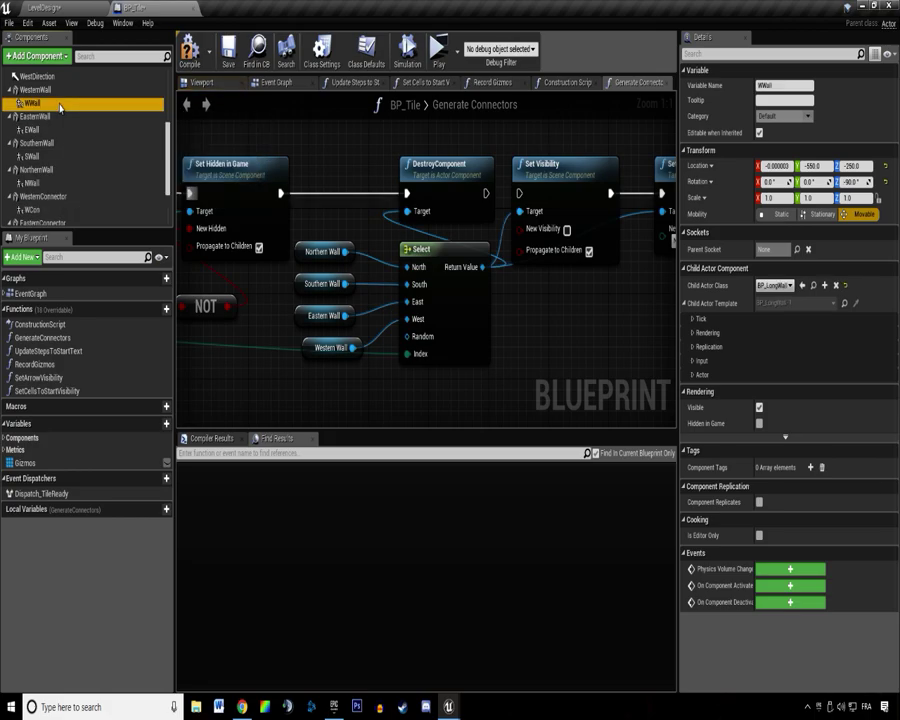
key("ctrl+shift+s")
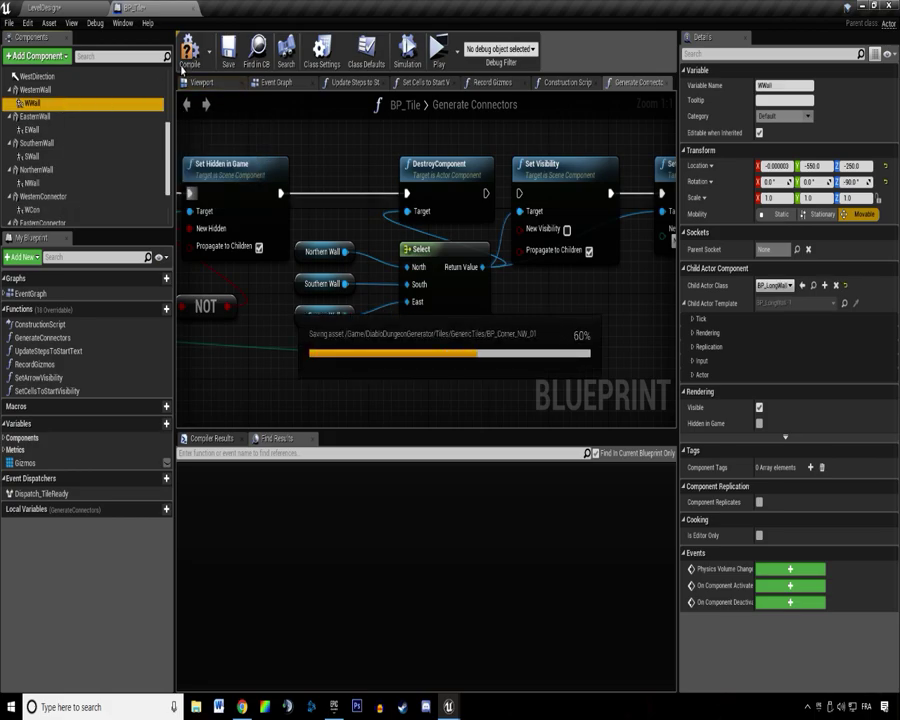
Make room after the wall DestroyComponent by moving Set Visibility and Set Collision Enabled away and shifting the Select node closer to its references.
right_click_drag(437, 186, 256, 223)
left_click_drag(378, 171, 495, 225)
left_click_drag(402, 216, 595, 215)
left_click(400, 329)
right_click_drag(351, 312, 482, 279)
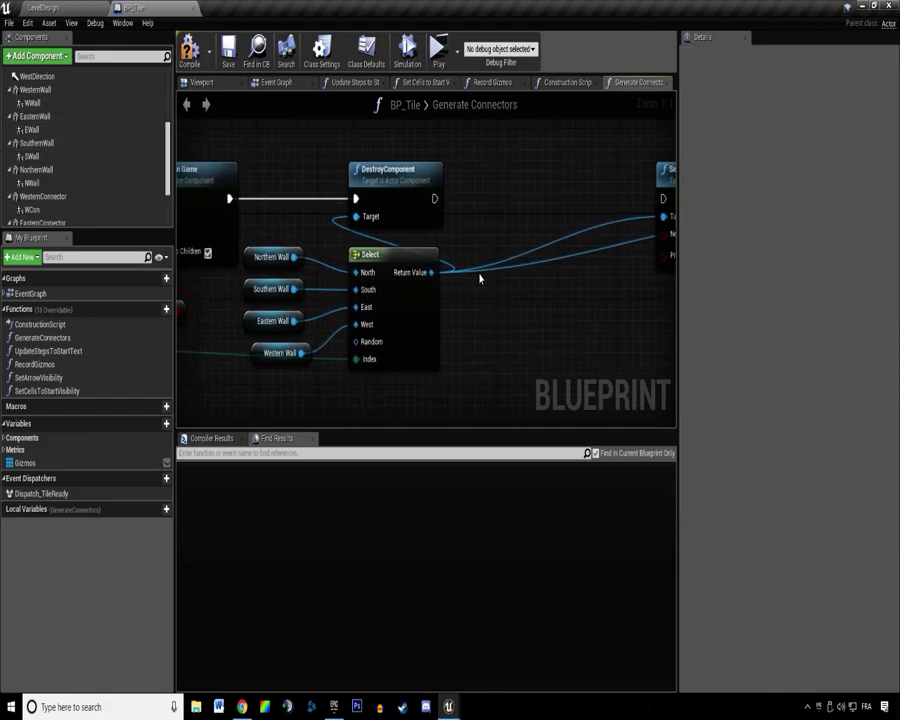
left_click_drag(344, 252, 312, 252)
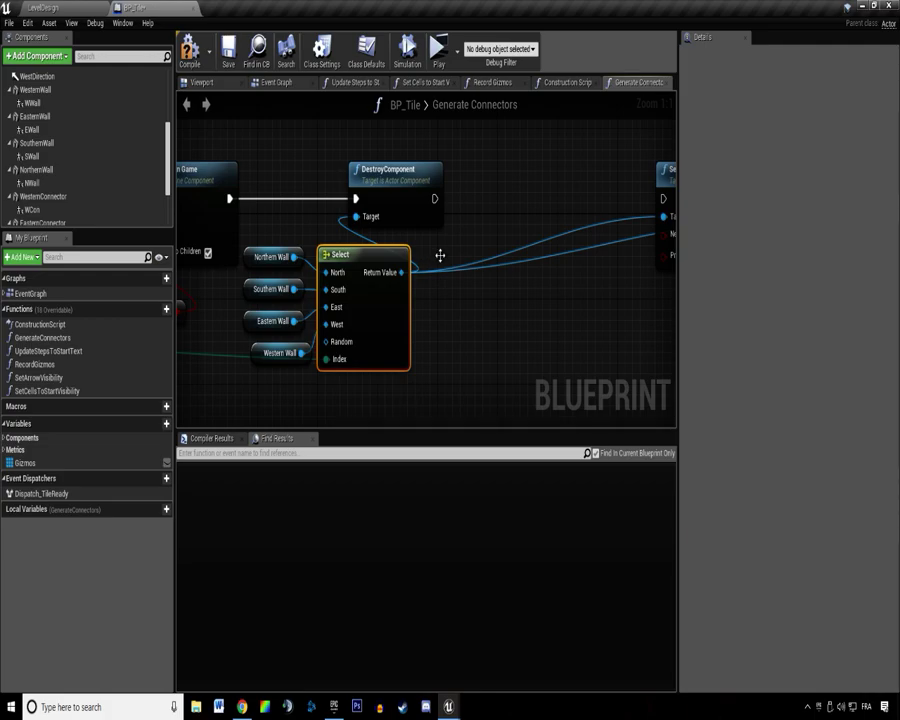
key("ctrl+v")
left_click_drag(469, 211, 484, 294)
key("Delete")
Add references to WWall, EWall, SWall and NWall to the graph and stack them in north, south, east, west order.
right_click_drag(465, 248, 431, 214)
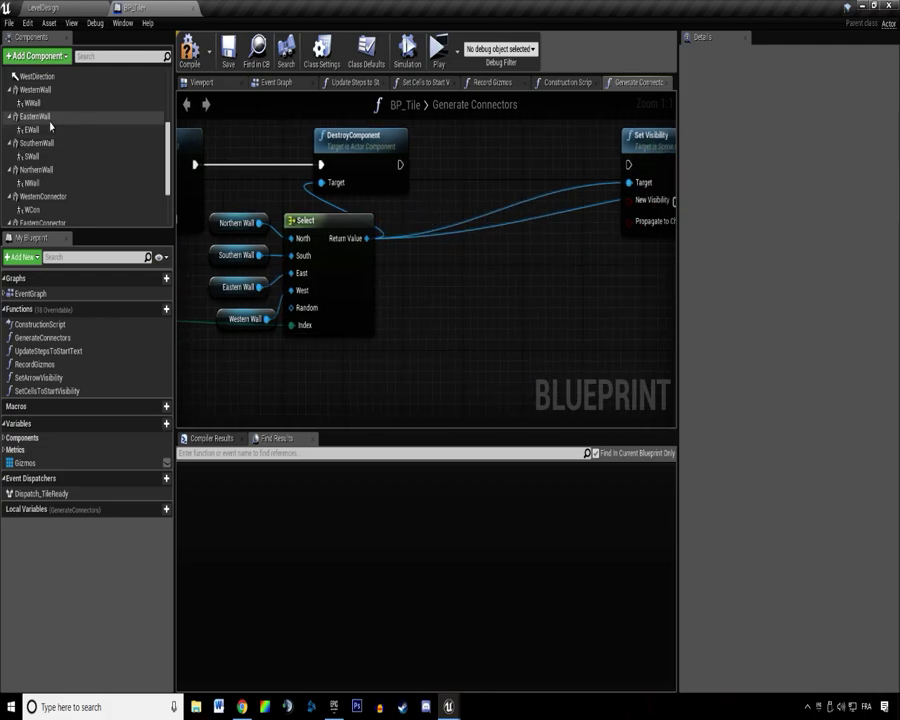
left_click_drag(32, 102, 485, 244)
left_click_drag(32, 129, 516, 308)
left_click_drag(32, 156, 410, 359)
left_click_drag(32, 183, 412, 401)
right_click_drag(340, 360, 314, 329)
left_click_drag(318, 325, 357, 291)
left_click(354, 364)
left_click(471, 264)
left_click_drag(470, 260, 362, 358)
left_click(466, 273)
left_click_drag(440, 207, 364, 390)
left_click(443, 287)
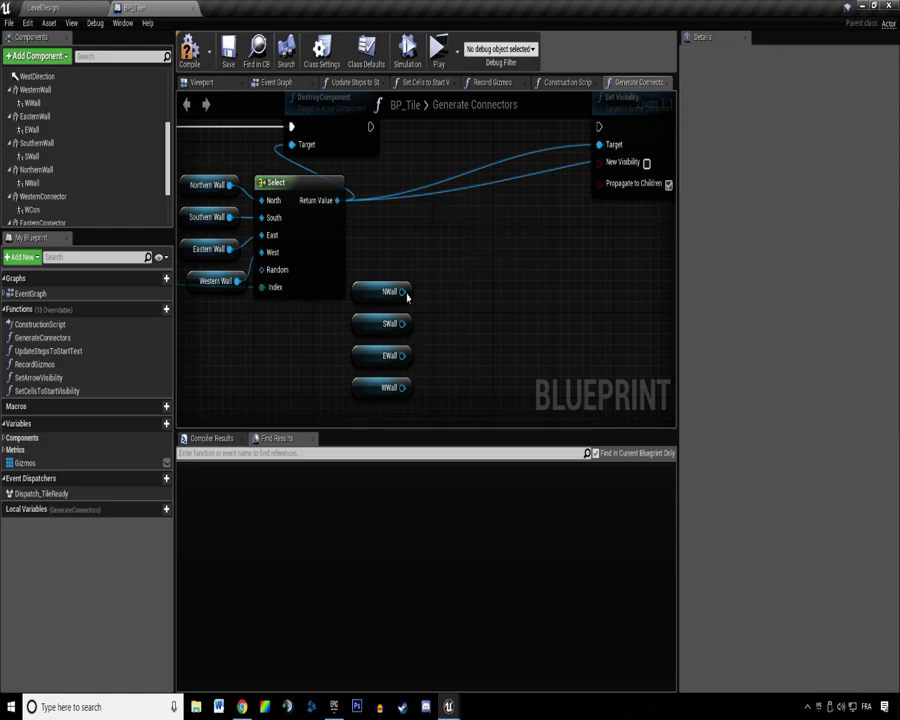
left_click(331, 247)
key("ctrl+v")
left_click_drag(406, 292, 378, 288)
left_click(446, 226)
key("Delete")
Add a second DestroyComponent node in the wall path and feed its Target from a new Select node.
type("des")
left_click_drag(432, 190, 528, 175)
left_click(474, 243)
left_click_drag(487, 219, 503, 286)
type("sel")
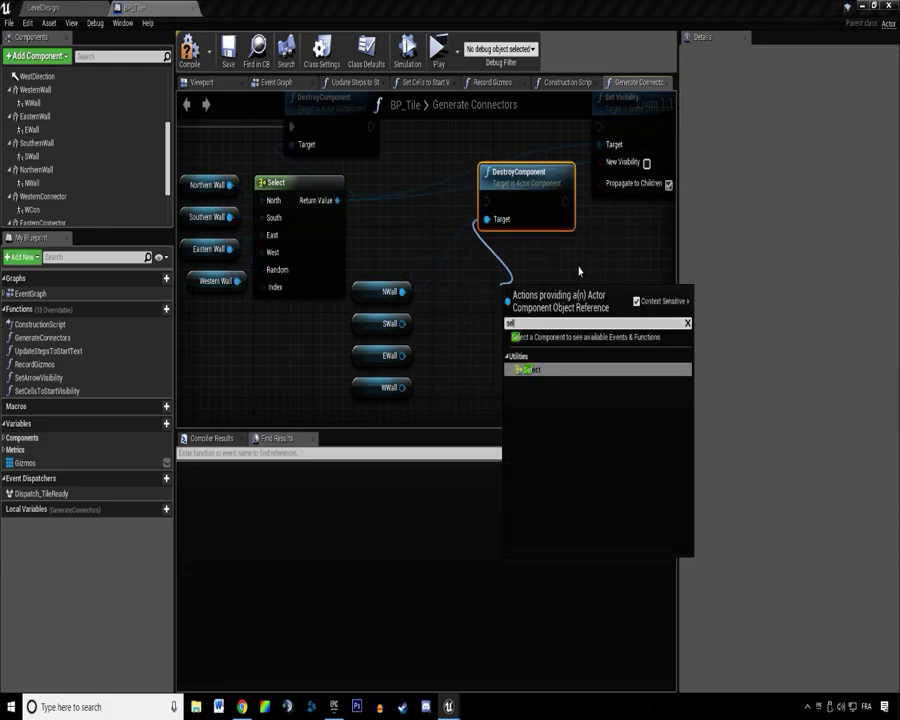
key("Return")
left_click(489, 221, "alt")
left_click_drag(573, 309, 492, 224)
Wire the loop's Array Element to the new Select's Index and NWall, SWall, EWall and WWall to its matching options.
scroll(540, 307, "down", 3)
right_click_drag(245, 305, 776, 305)
scroll(384, 287, "up", 3)
left_click_drag(327, 279, 551, 348)
right_click_drag(543, 348, 432, 315)
left_click_drag(383, 262, 440, 277)
left_click_drag(383, 294, 440, 295)
left_click_drag(384, 326, 450, 313)
left_click_drag(441, 330, 381, 362)
Chain the second DestroyComponent after the first one in the wall path and tidy the placement of its Select group.
right_click_drag(424, 220, 428, 322)
left_click_drag(494, 265, 427, 202)
left_click_drag(356, 201, 406, 210)
left_click_drag(442, 213, 464, 203)
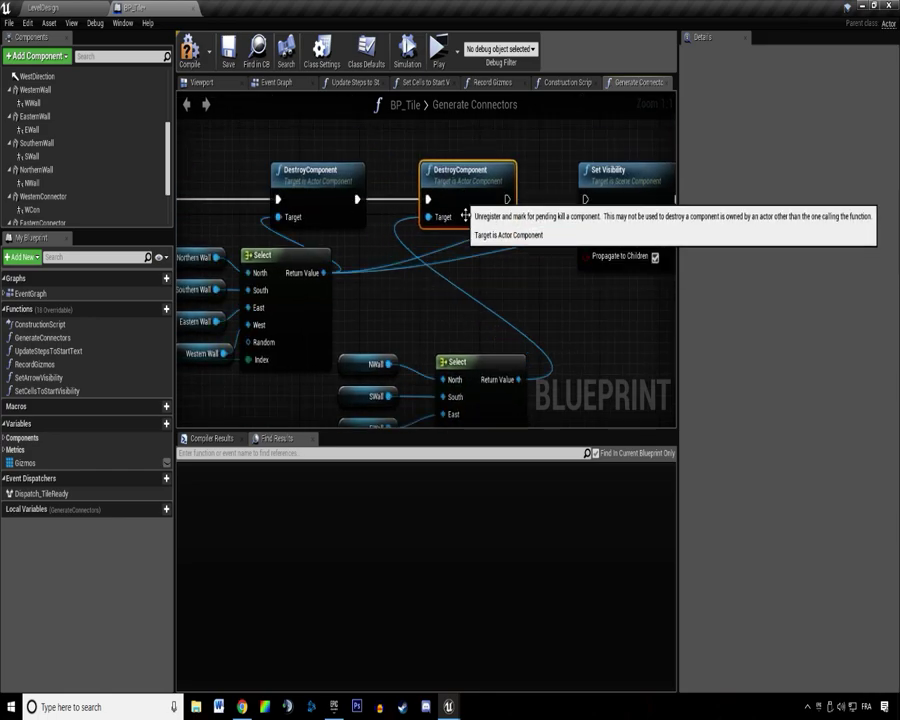
right_click_drag(468, 267, 420, 183)
left_click_drag(333, 245, 499, 249)
right_click_drag(499, 249, 481, 339)
Copy the child-wall destroy group, and delete the Set Visibility and Set Collision Enabled nodes from both the connector and wall paths.
left_click_drag(348, 131, 448, 372)
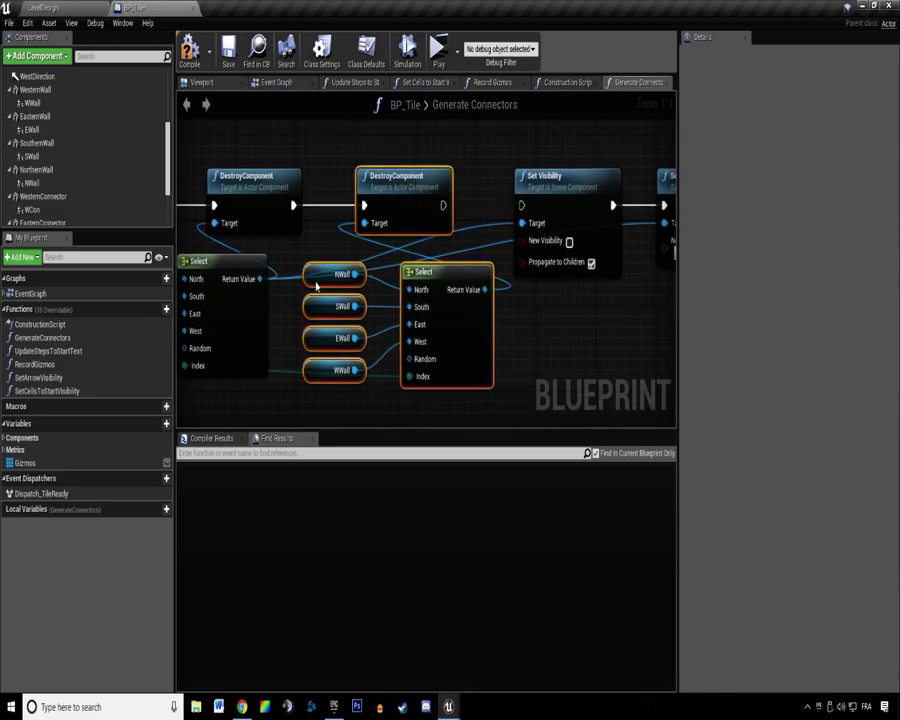
scroll(290, 320, "down", 3)
right_click_drag(250, 400, 490, 175)
left_click_drag(267, 184, 387, 290)
right_click_drag(387, 290, 444, 375)
key("Delete")
right_click_drag(645, 243, 311, 406)
left_click_drag(440, 181, 504, 326)
key("Delete")
Paste the copied destroy group into the connector path and chain its DestroyComponent after the existing one.
right_click_drag(420, 400, 611, 193)
key("ctrl+v")
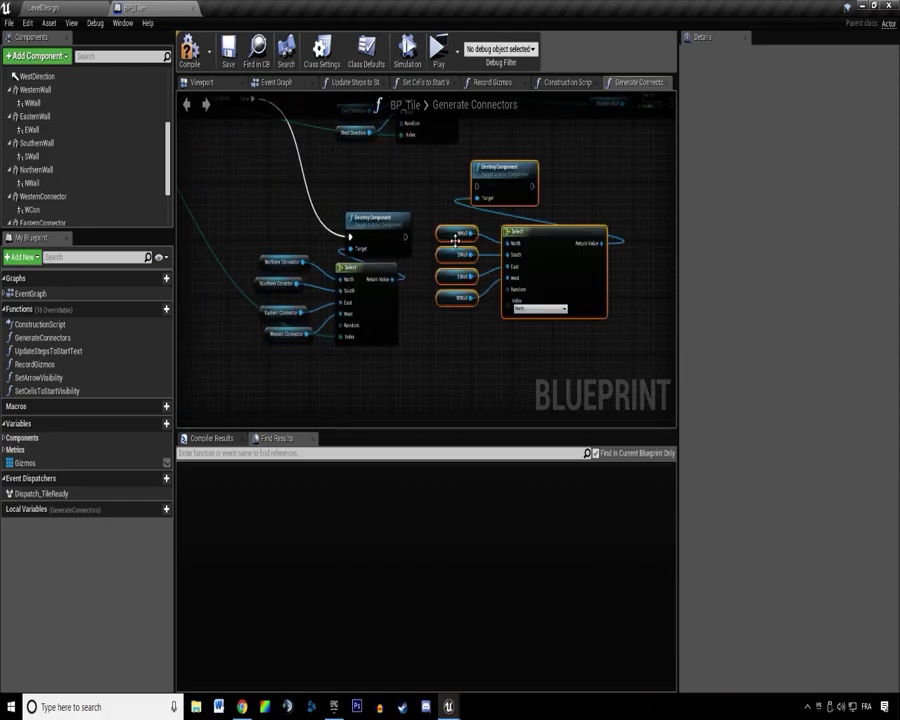
scroll(450, 239, "up", 3)
left_click_drag(355, 257, 545, 335)
left_click_drag(525, 148, 526, 211)
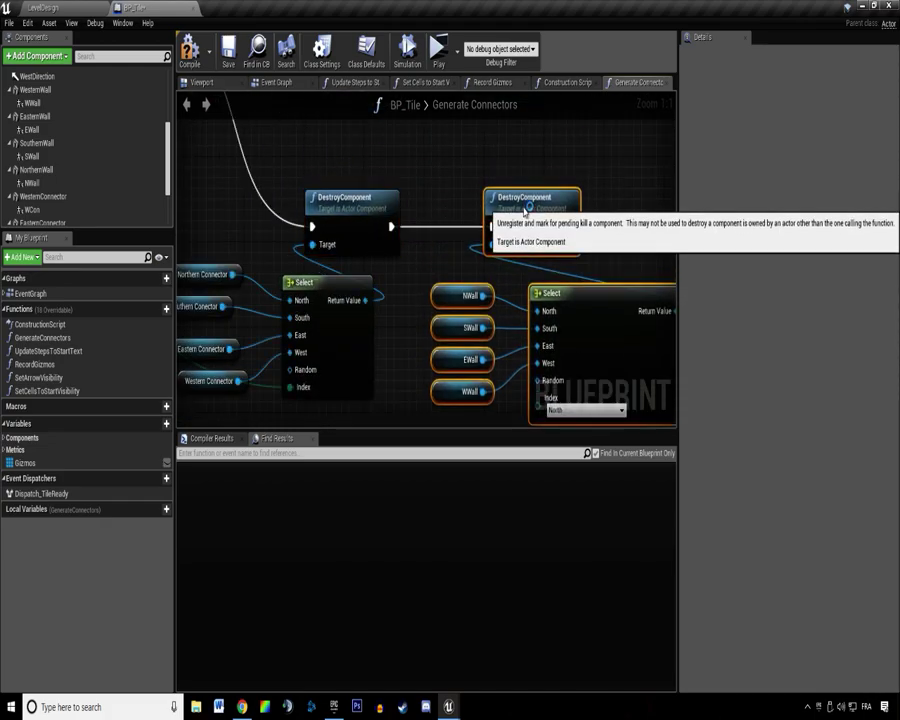
right_click_drag(524, 210, 440, 150)
Replace the pasted wall references with NCon, SCon, ECon and WCon.
scroll(50, 150, "down", 3)
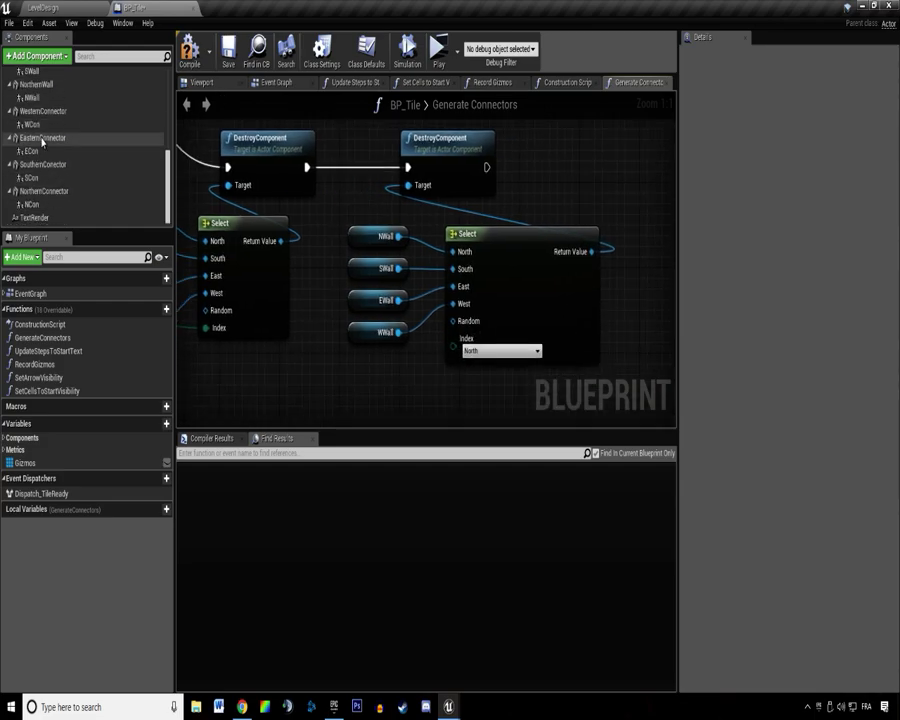
left_click_drag(47, 205, 384, 236)
left_click_drag(168, 213, 166, 212)
left_click(32, 177)
left_click_drag(32, 150, 385, 300)
left_click_drag(32, 124, 362, 331)
Connect the ForEachLoop's Array Element to the Index of the Select node fed by the NCon, SCon, ECon and WCon references.
right_click_drag(325, 361, 386, 376)
scroll(384, 374, "down", 3)
right_click_drag(240, 282, 448, 314)
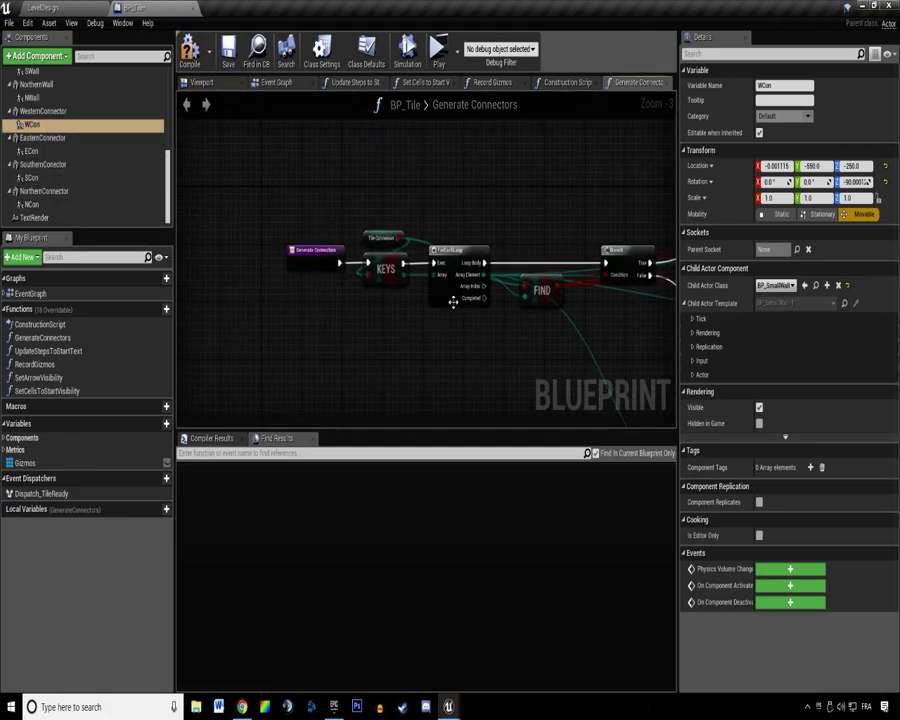
left_click_drag(484, 274, 516, 373)
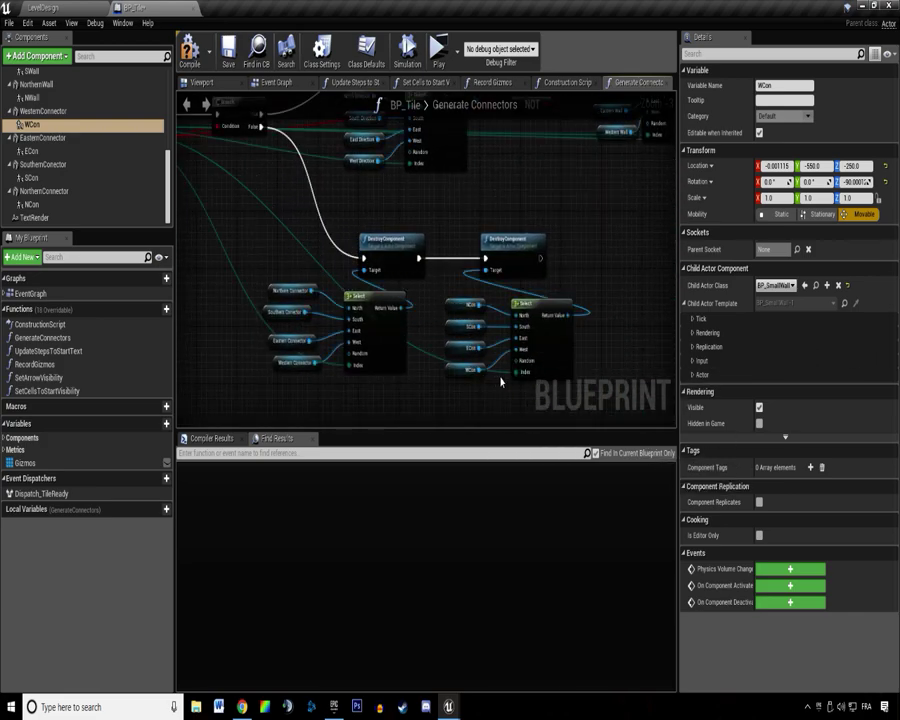
Review the wall and connector destroy paths in Generate Connectors and save all modified assets.
right_click_drag(660, 205, 468, 297)
left_click_drag(484, 289, 520, 349)
right_click_drag(510, 324, 428, 352)
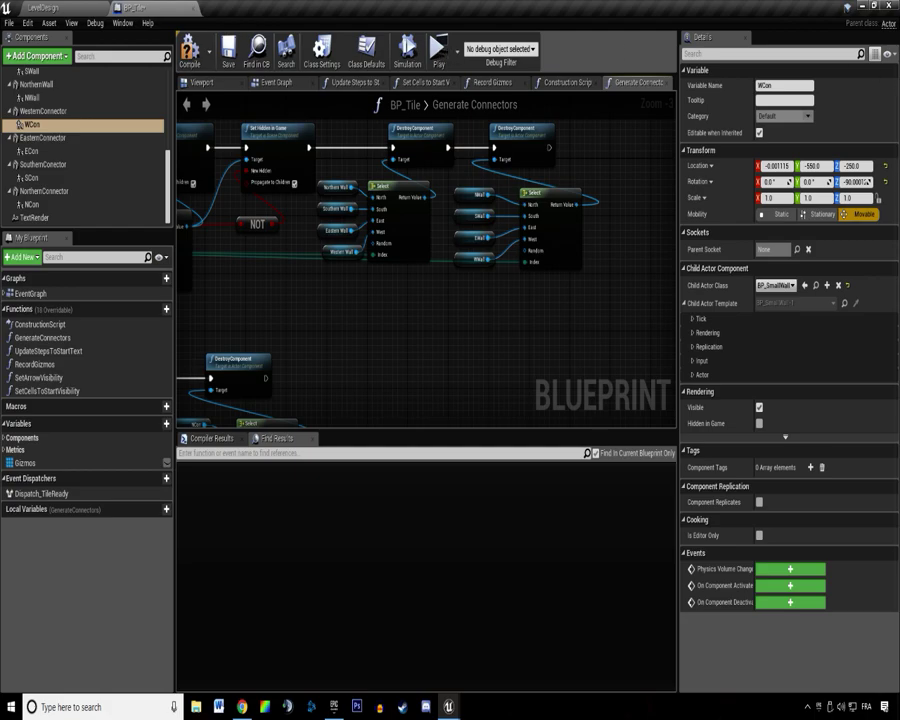
left_click_drag(898, 139, 507, 114)
left_click(566, 466)
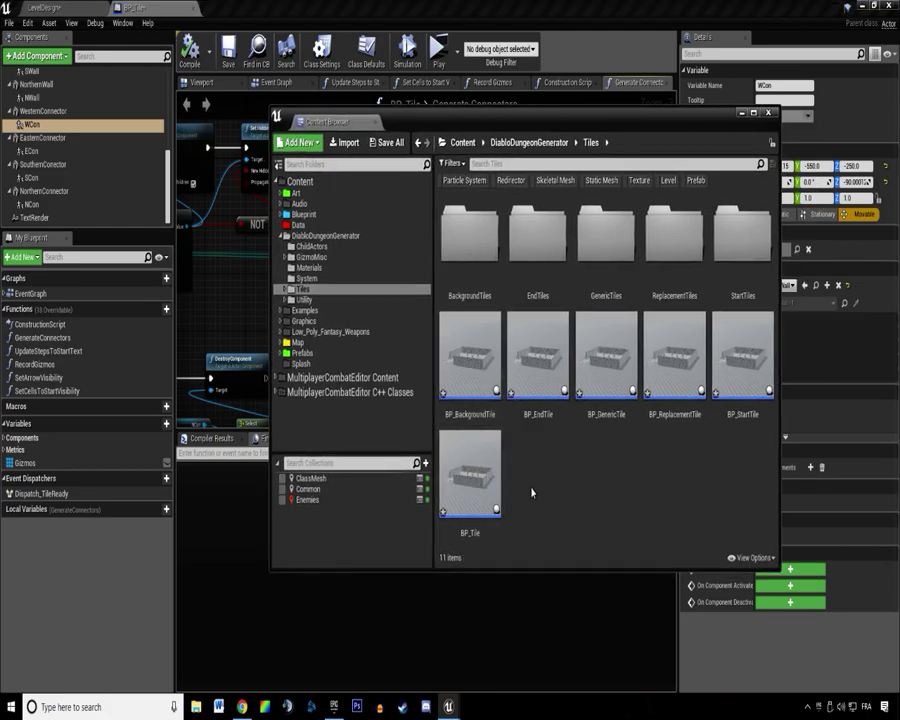
key("ctrl+shift+s")
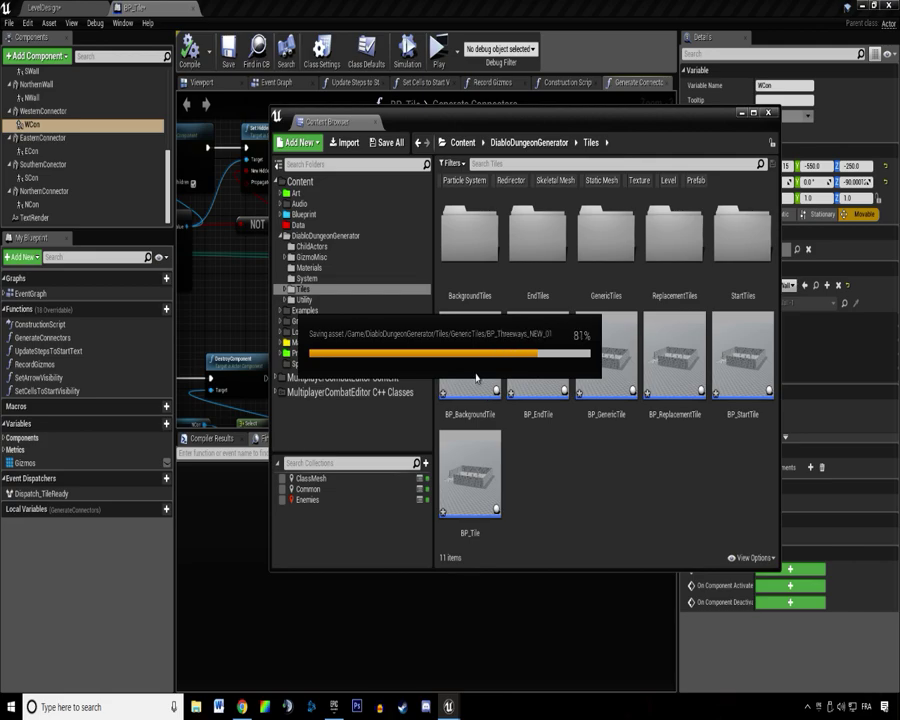
Open BP_BackgroundTile, inspect its inherited components from Floor to TextRender in the viewport, and close the blueprint.
double_click(475, 367)
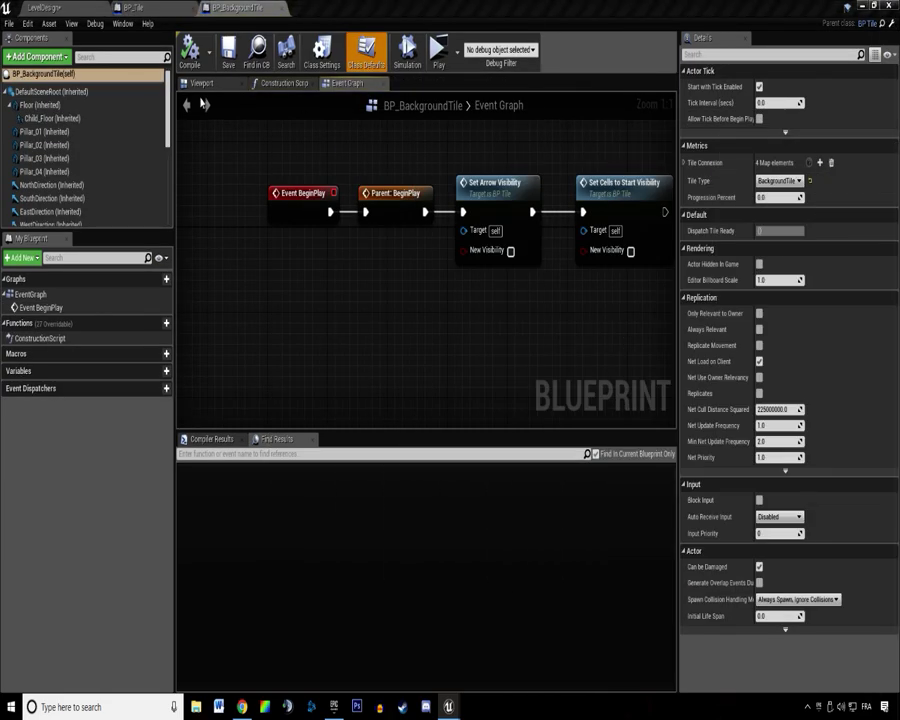
left_click(102, 104)
scroll(84, 184, "down", 5)
left_click(50, 217, "shift")
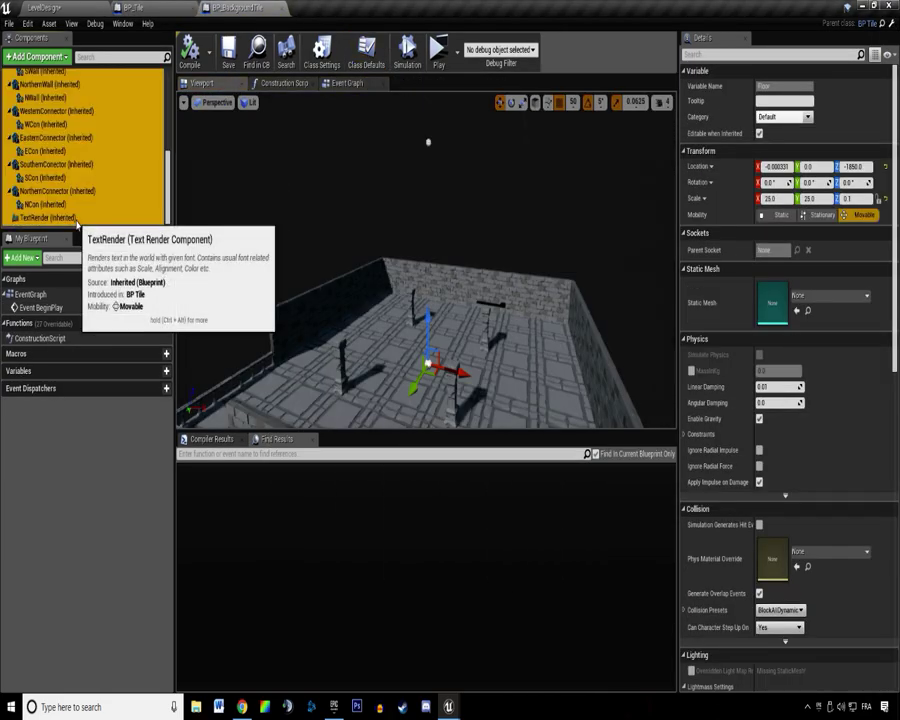
key("f")
right_click_drag(427, 260, 446, 228)
left_click_drag(446, 232, 445, 193)
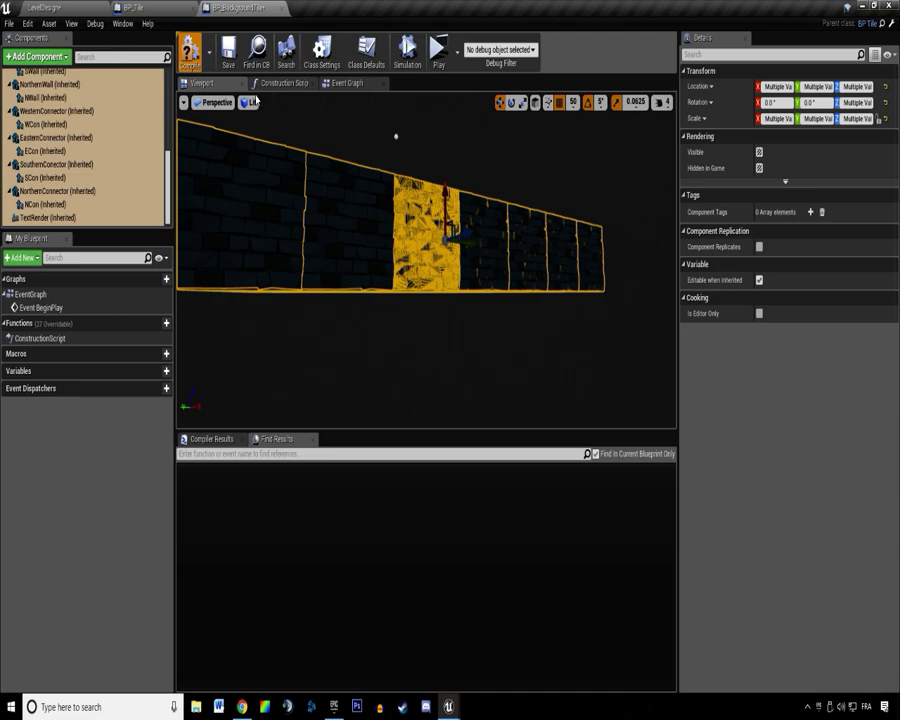
middle_click(223, 7)
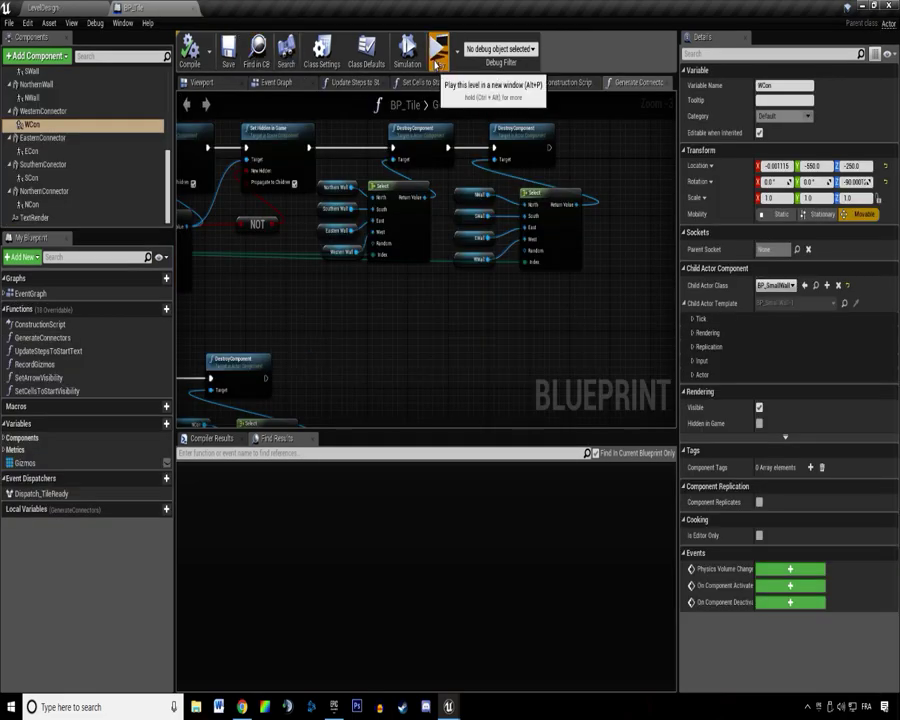
Play the level and move the character through the dungeon with the second skill to test for leftover collisions.
left_click(437, 55)
scroll(446, 491, "down", 8)
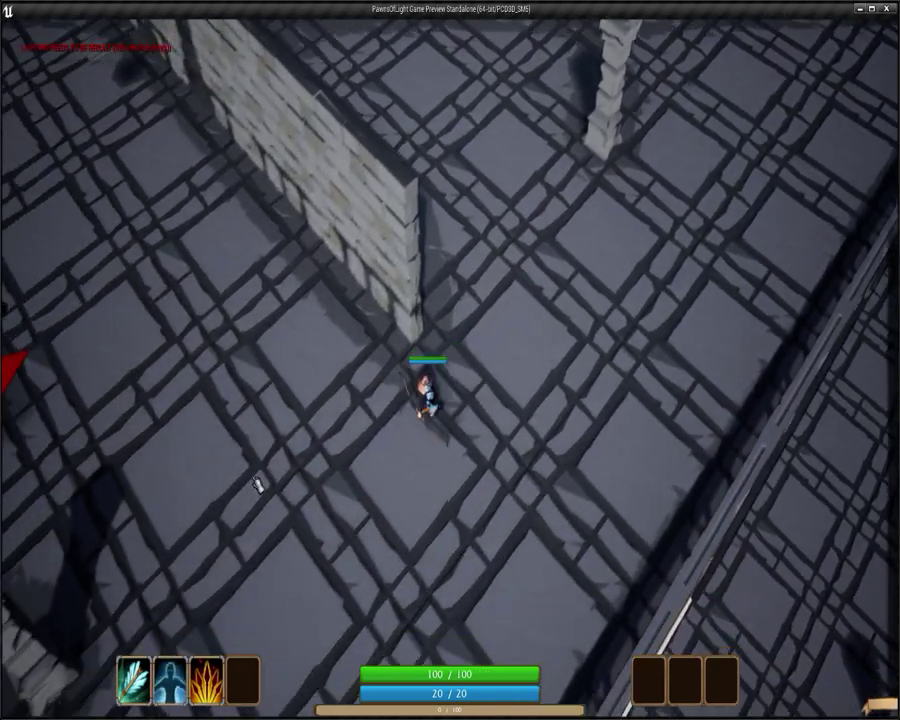
key("2")
mouse_move(258, 485)
left_mouse_down()
mouse_move(214, 422)
mouse_move(279, 448)
mouse_move(301, 446)
mouse_move(356, 514)
mouse_move(319, 333)
mouse_move(317, 454)
mouse_move(404, 483)
mouse_move(486, 582)
mouse_move(484, 597)
mouse_move(390, 578)
mouse_move(256, 366)
mouse_move(307, 447)
left_mouse_up()
key("2")
key("2")
key("2")
scroll(317, 454, "down", 5)
scroll(486, 582, "up", 4)
key("2")
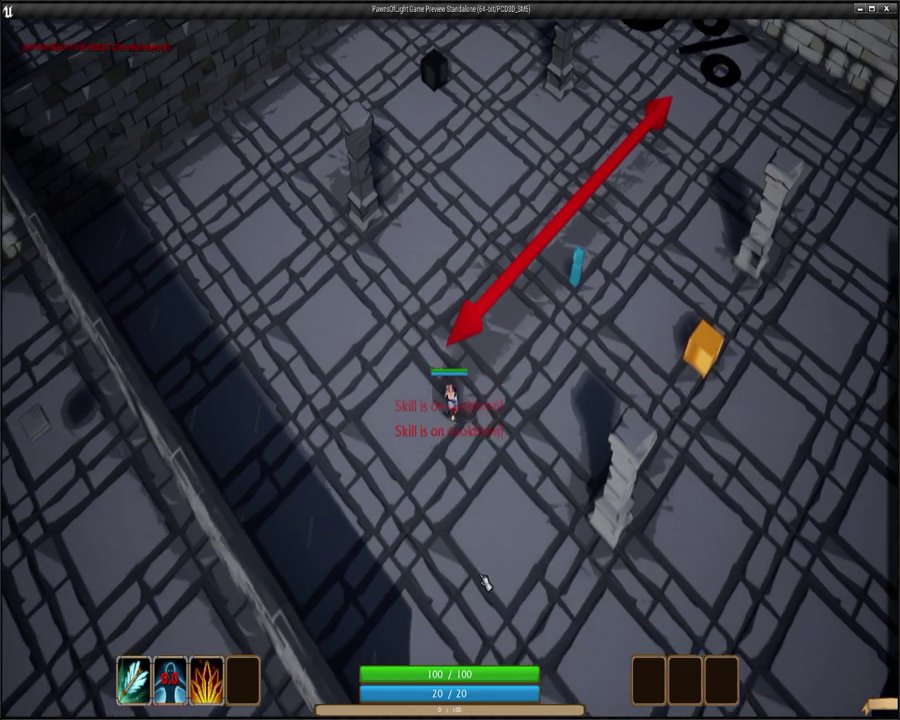
key("2")
key("2")
key("2")
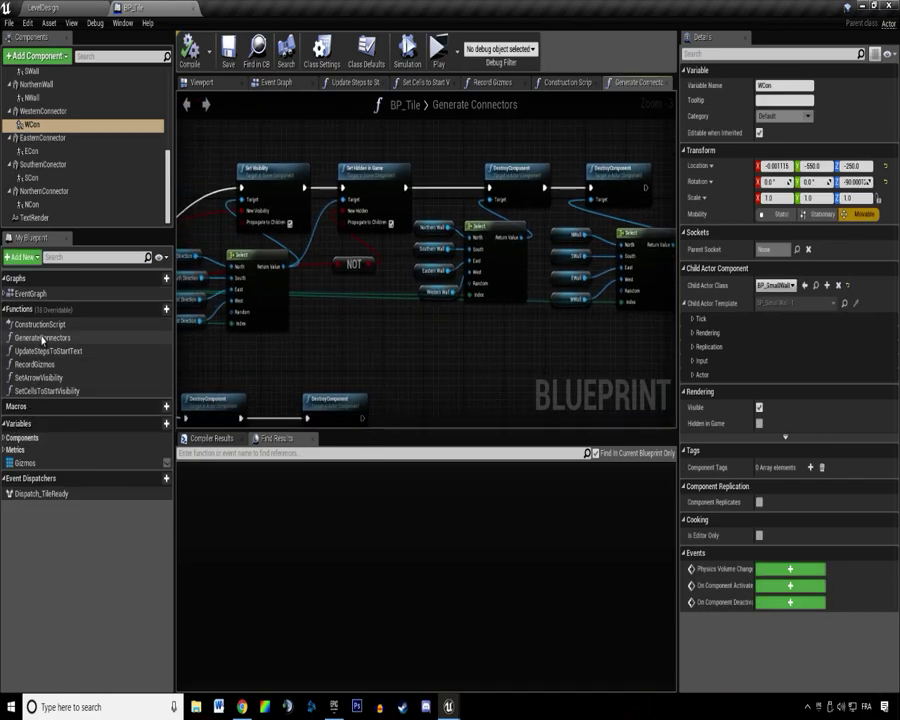
left_click(258, 50)
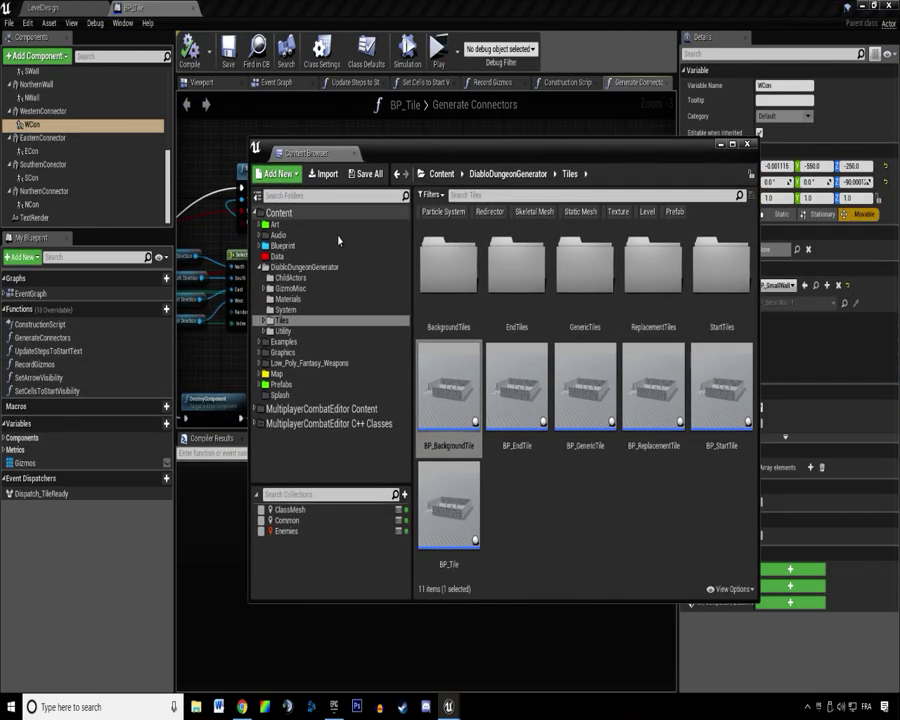
left_click(259, 268)
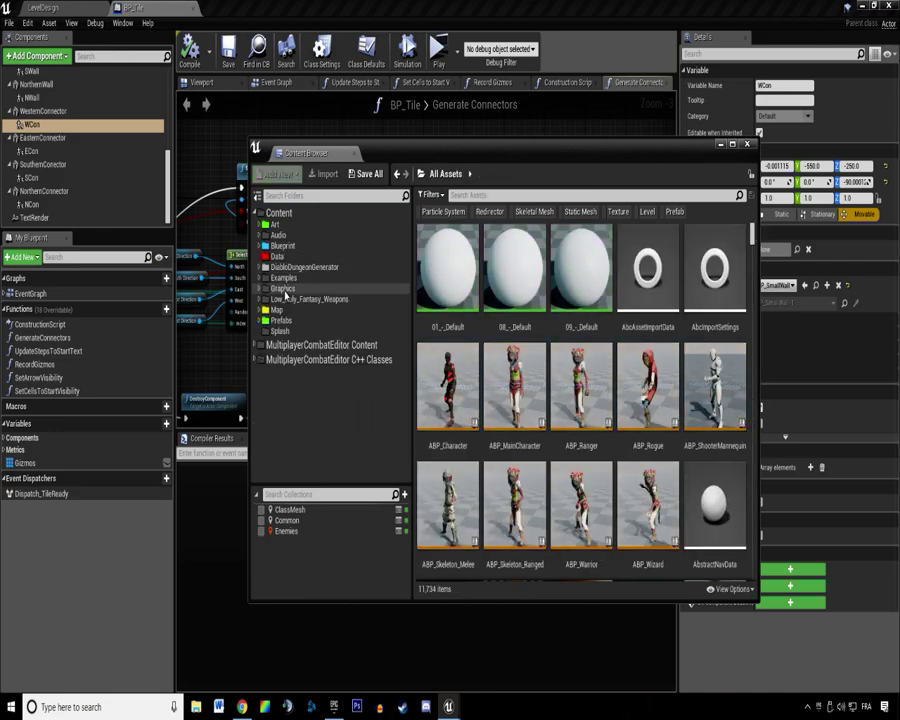
Collapse the child components in BP_Tile's component tree and enable Hidden in Game on the TextRender component.
scroll(109, 190, "up", 10)
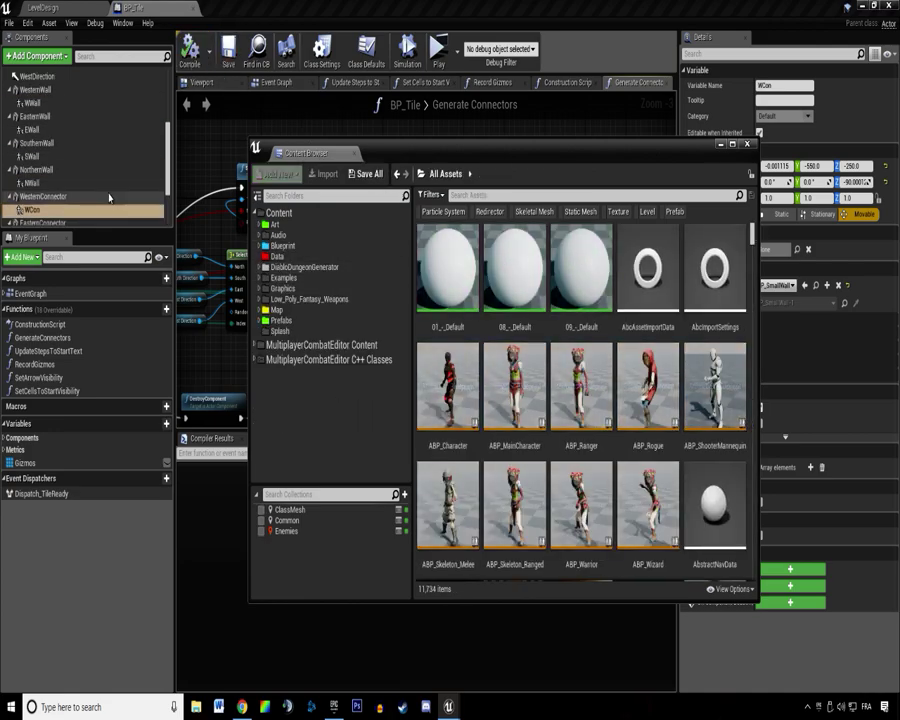
left_click(5, 93)
left_click(5, 95)
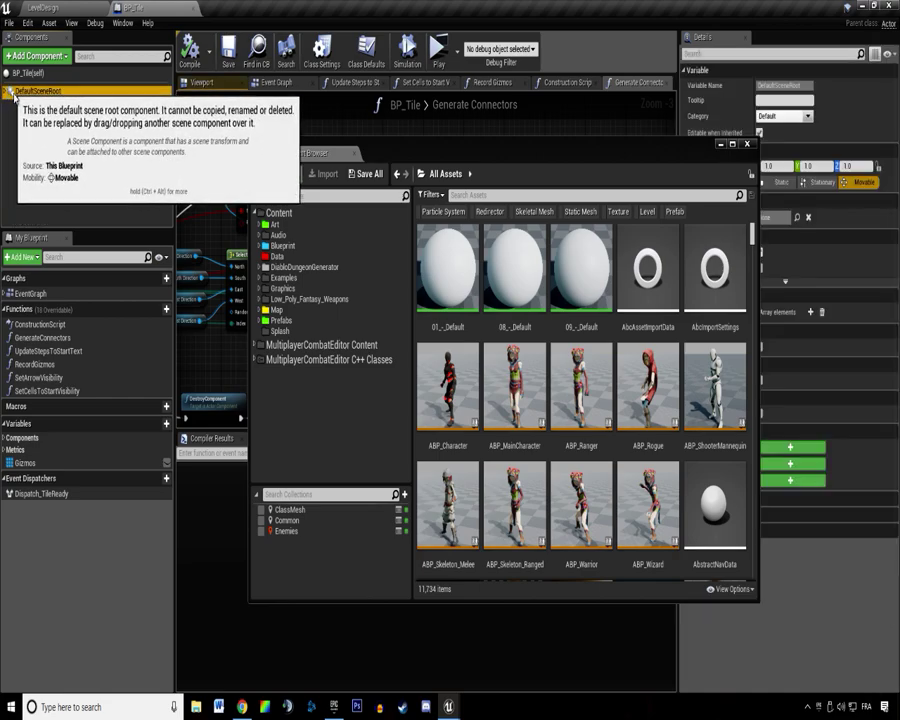
scroll(16, 146, "down", 3)
scroll(16, 146, "down", 2)
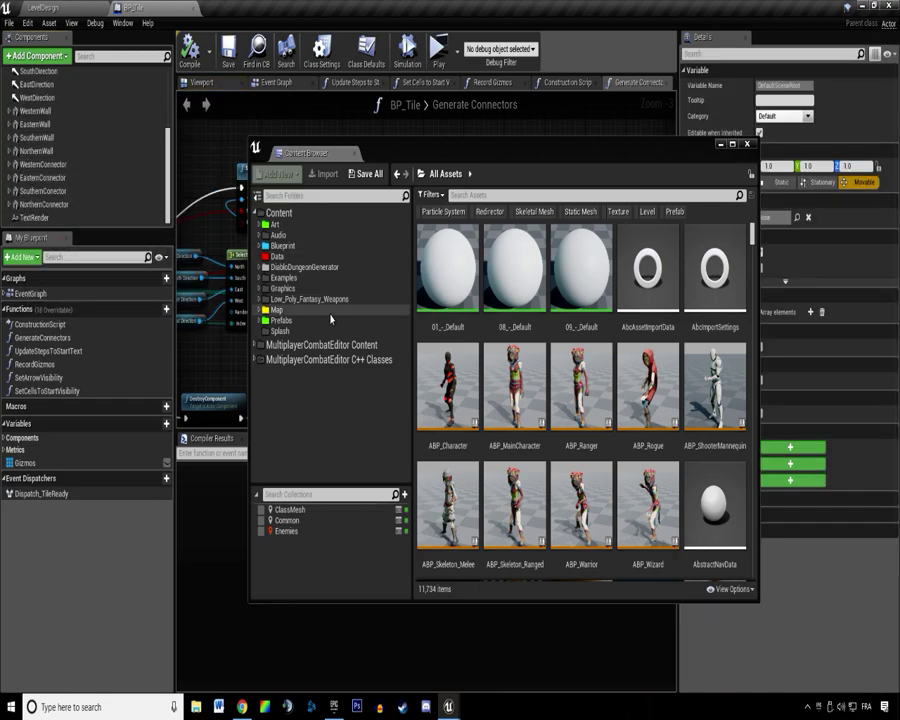
left_click_drag(393, 144, 898, 170)
left_click(98, 205)
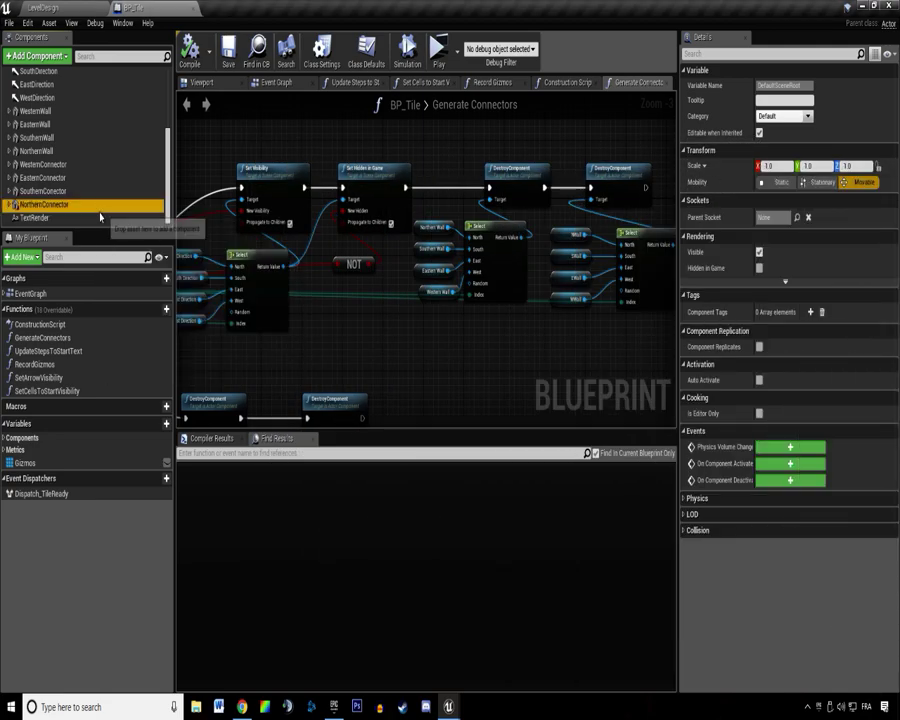
left_click_drag(100, 216, 100, 217)
scroll(748, 330, "down", 10)
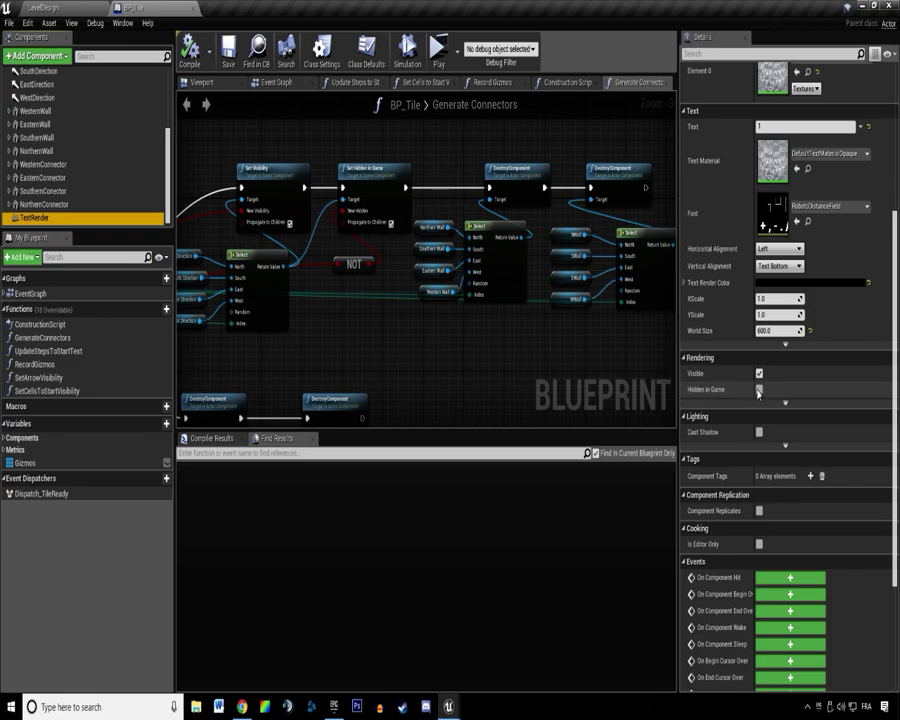
left_click(759, 390)
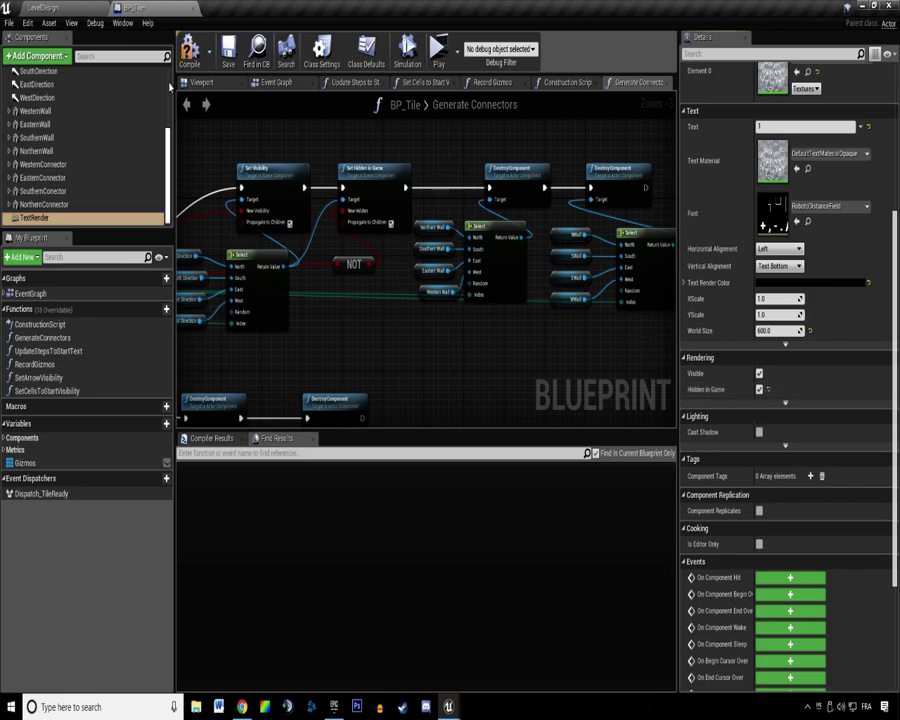
Find the references to TextRender and open the one in the SetCellsToStartVisibility function.
right_click(45, 216)
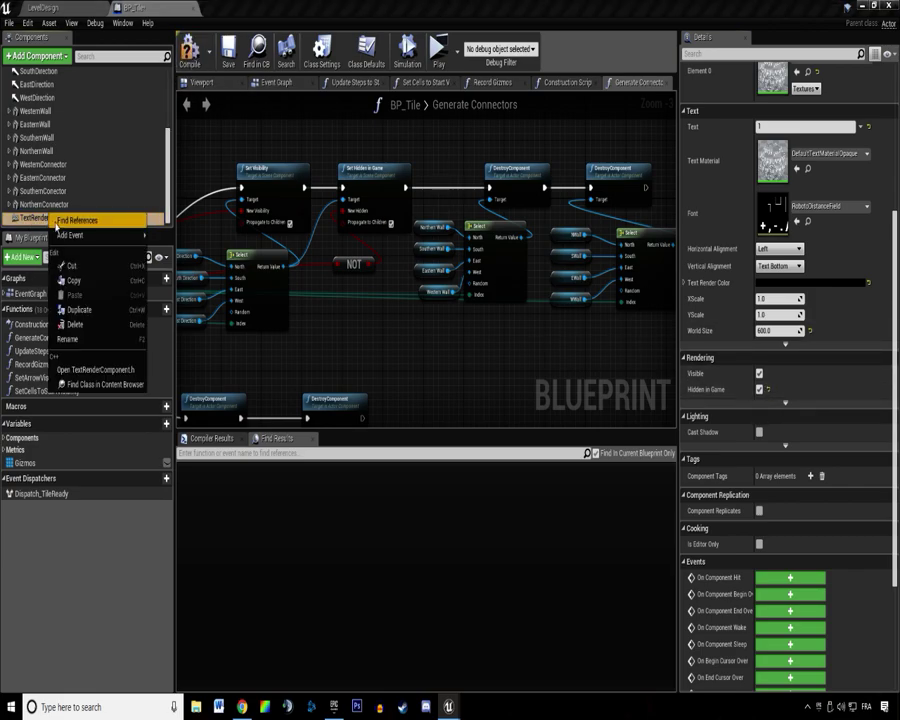
left_click(77, 220)
left_click(214, 479)
left_click(226, 501)
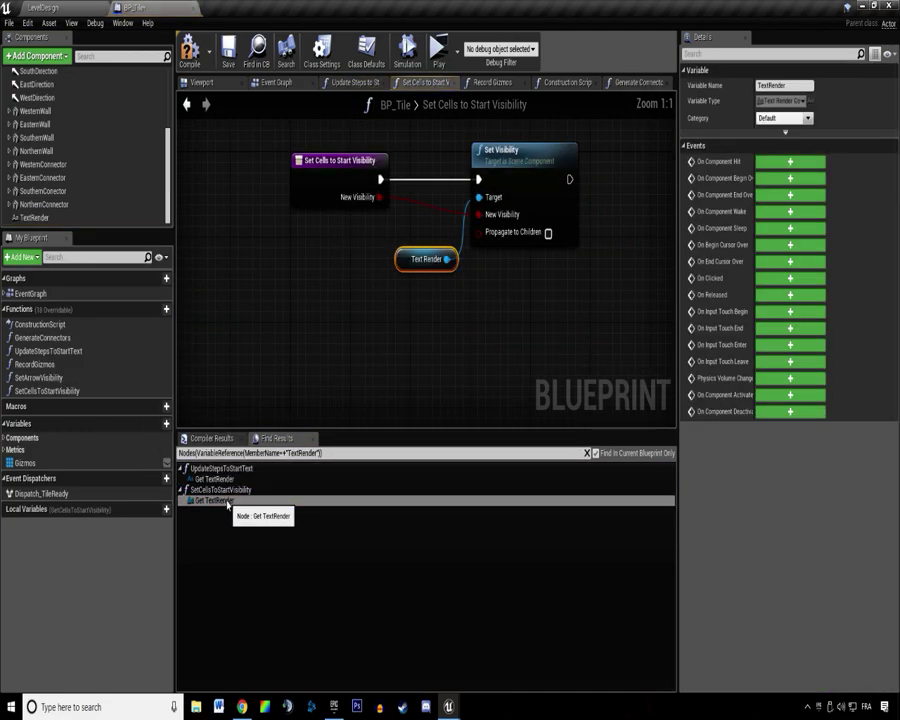
Find the references to the Set Cells to Start Visibility function from its entry node.
right_click_drag(309, 191, 274, 258)
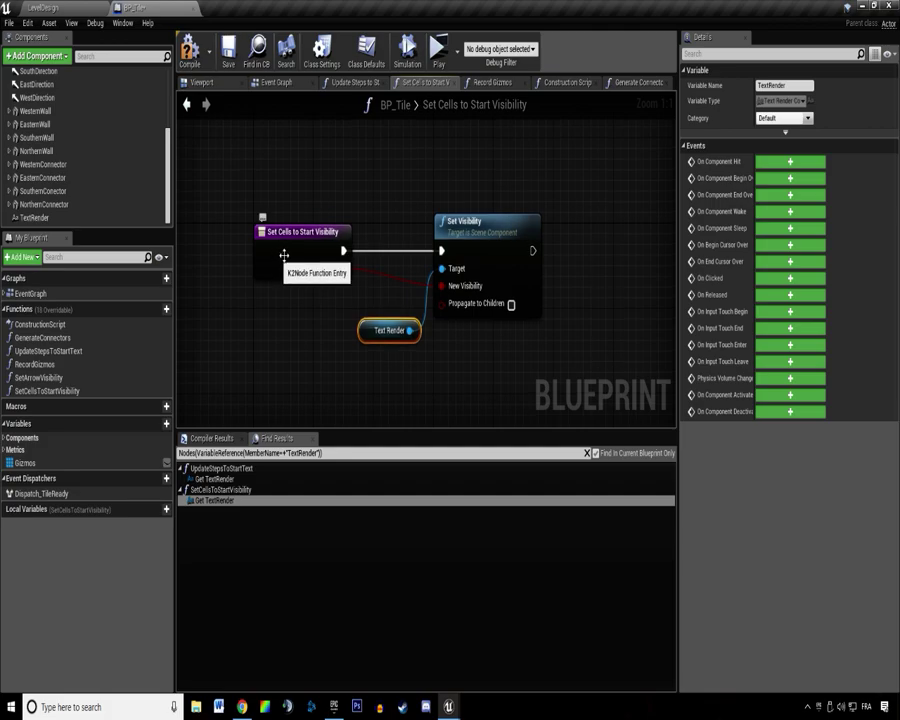
left_click(267, 257)
right_click(267, 257)
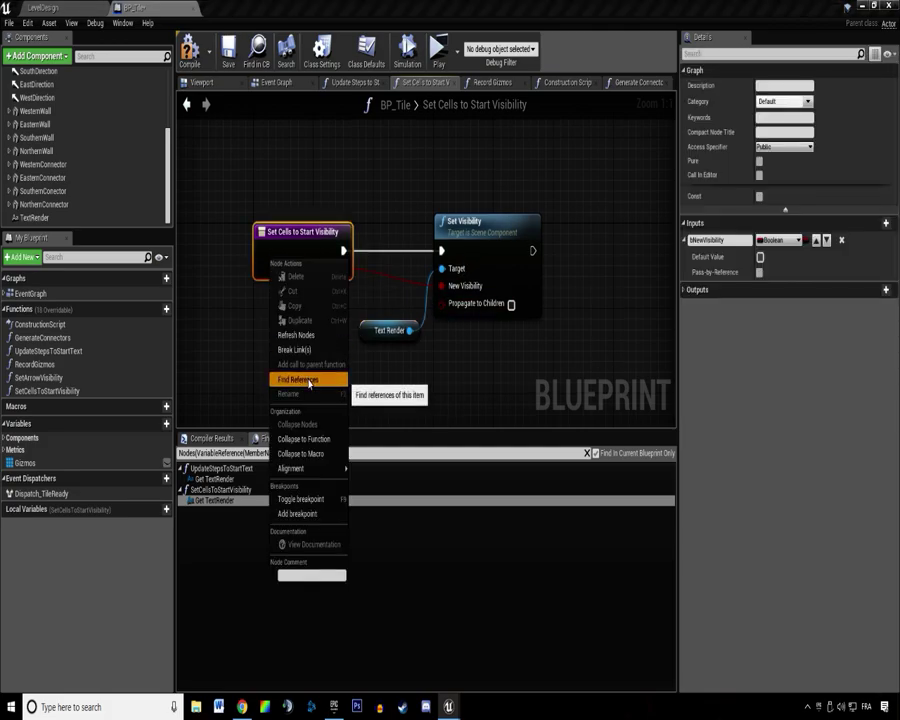
left_click(325, 377)
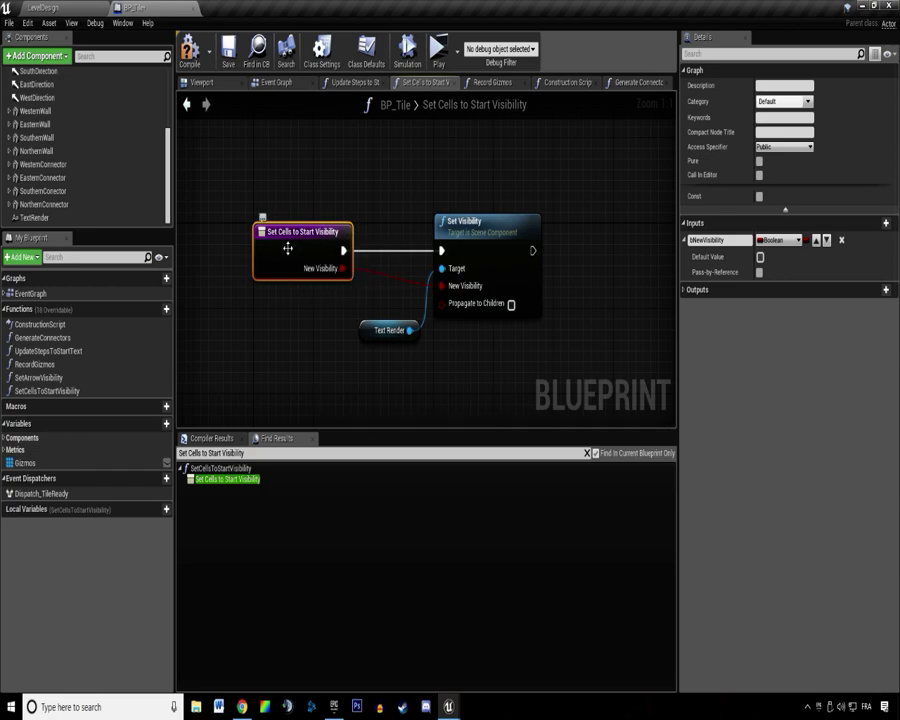
Check the visibility and Hidden in Game settings of the NorthDirection, SouthDirection, EastDirection and WestDirection arrows.
left_click(120, 216)
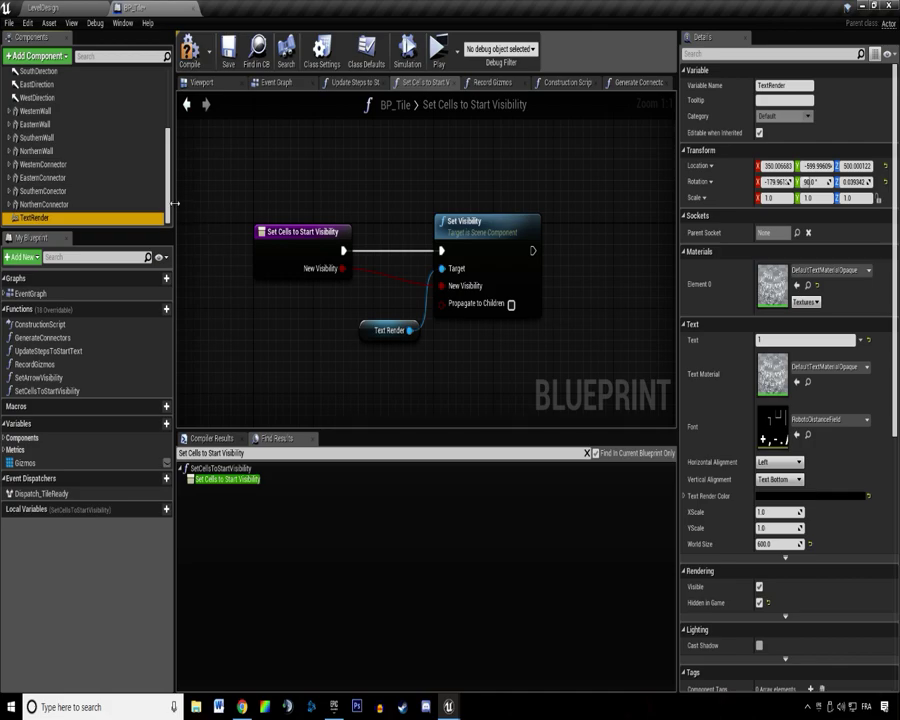
scroll(165, 188, "up", 2)
scroll(168, 188, "up", 3)
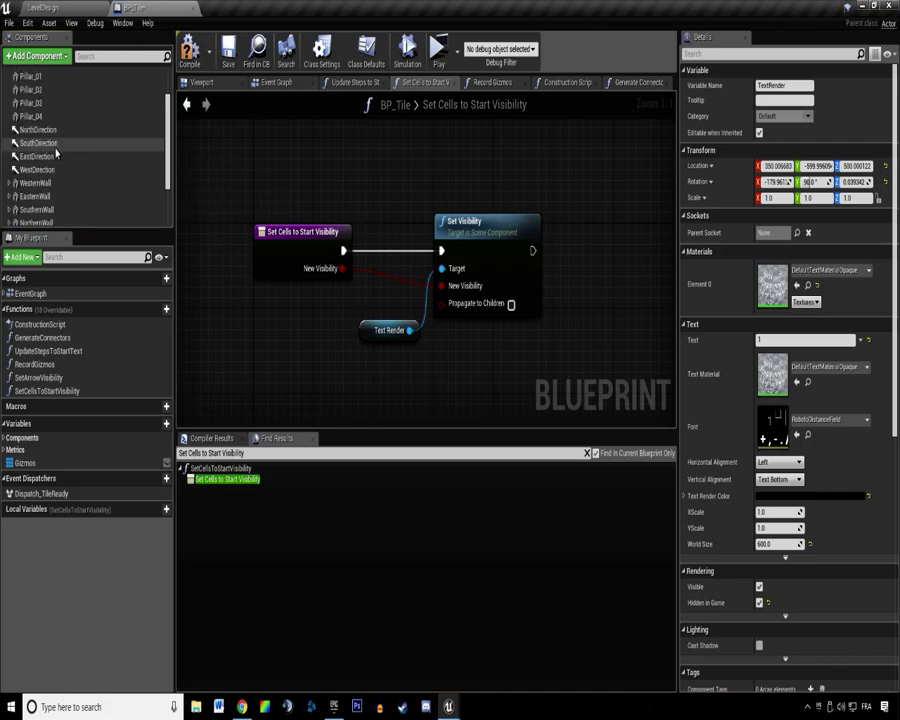
left_click(40, 130)
left_click(38, 170, "shift")
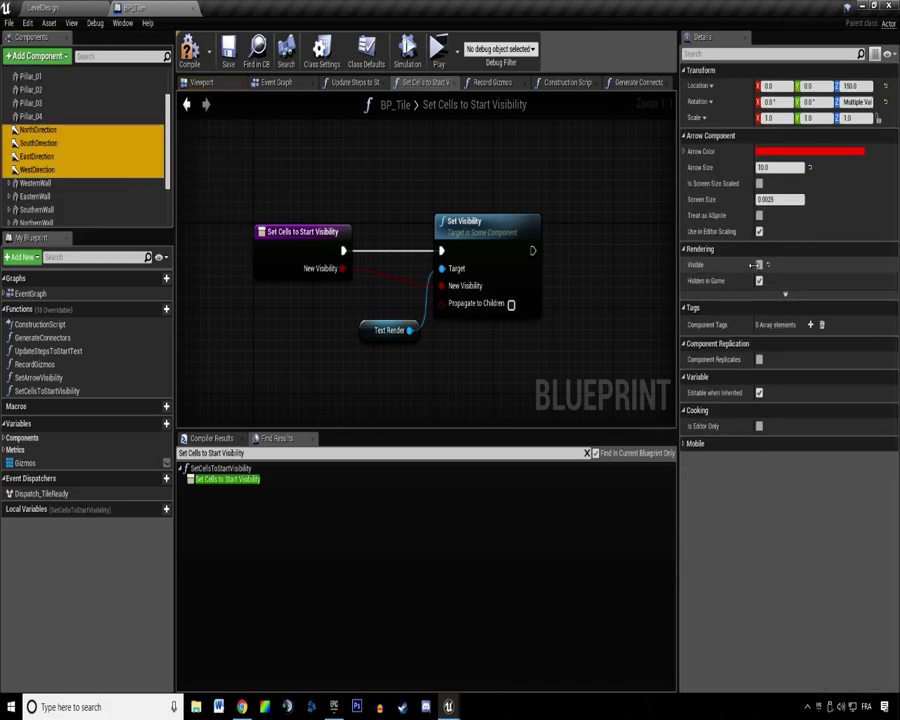
left_click(759, 281)
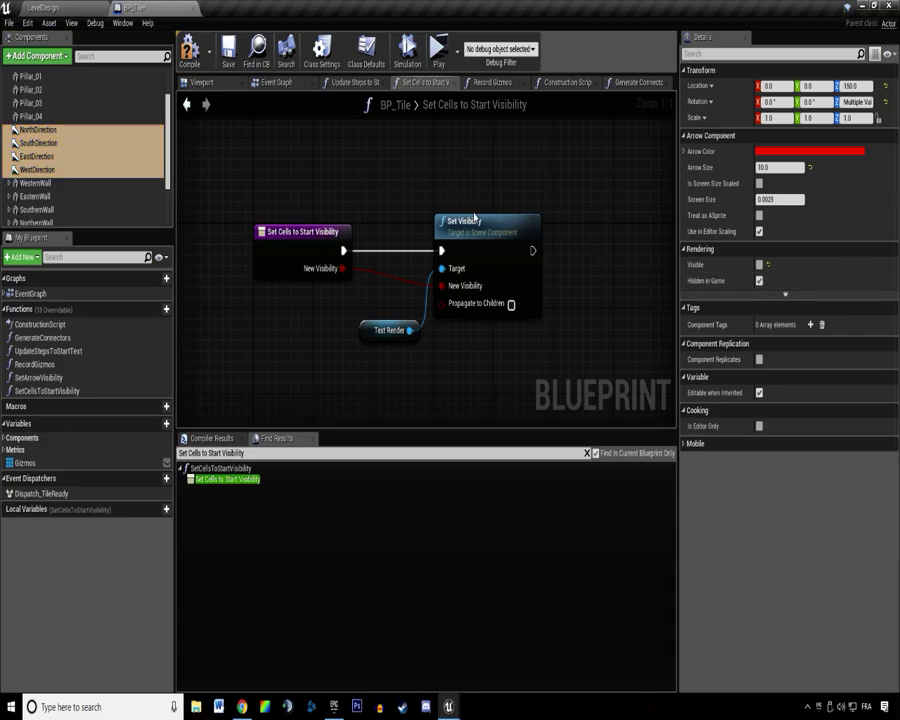
Find the references to NorthDirection and open its Get node in Generate Connectors.
right_click(40, 130)
key("Escape")
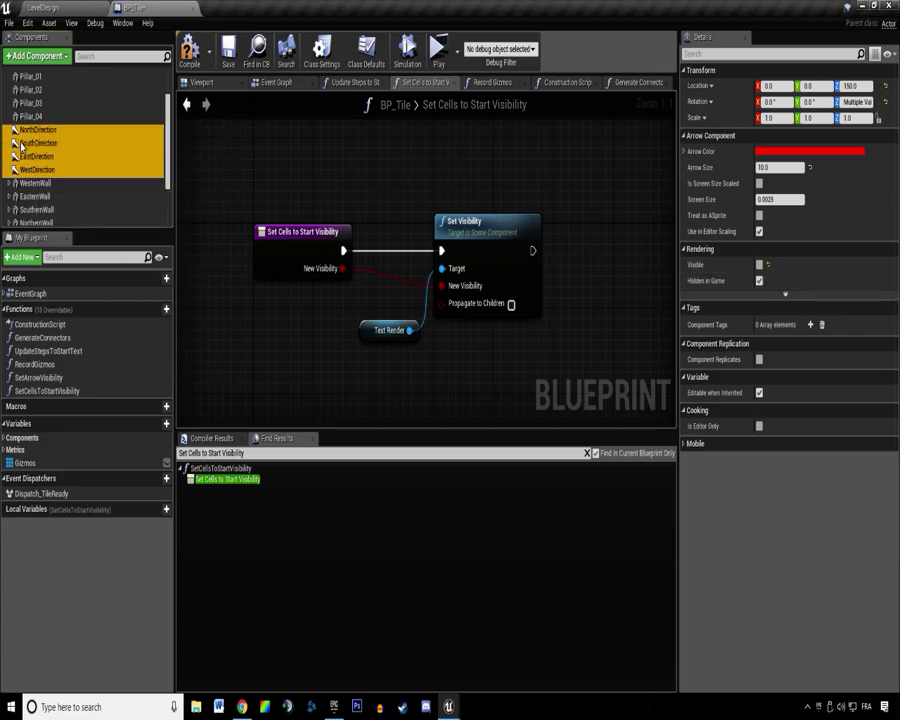
left_click(40, 130)
right_click(40, 130)
left_click(70, 134)
double_click(220, 479)
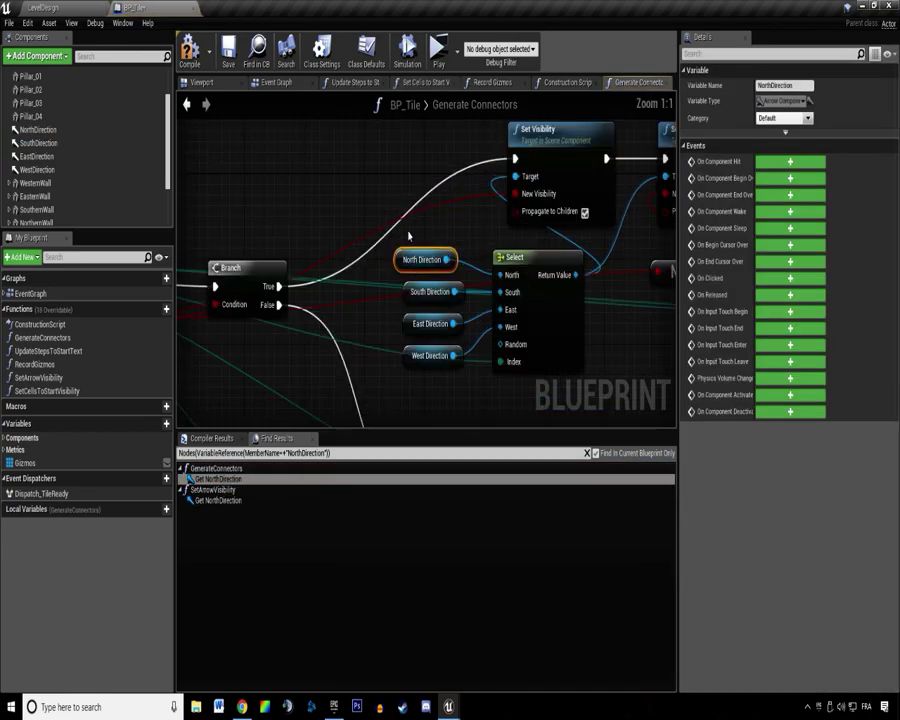
Disconnect the NOT node from the direction arrows' Set Hidden in Game node and enable New Hidden on it.
right_click_drag(606, 249, 486, 280)
left_click(467, 263)
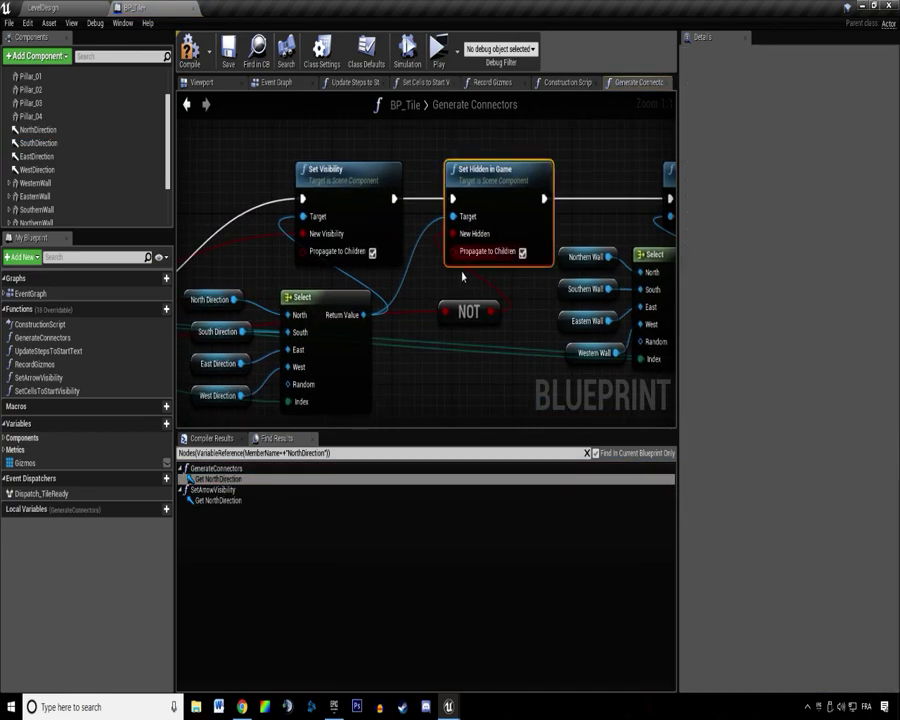
right_click_drag(385, 344, 476, 335)
left_click_drag(563, 302, 563, 292)
right_click_drag(250, 248, 270, 191)
left_click_drag(270, 191, 352, 352)
right_click_drag(483, 304, 362, 326)
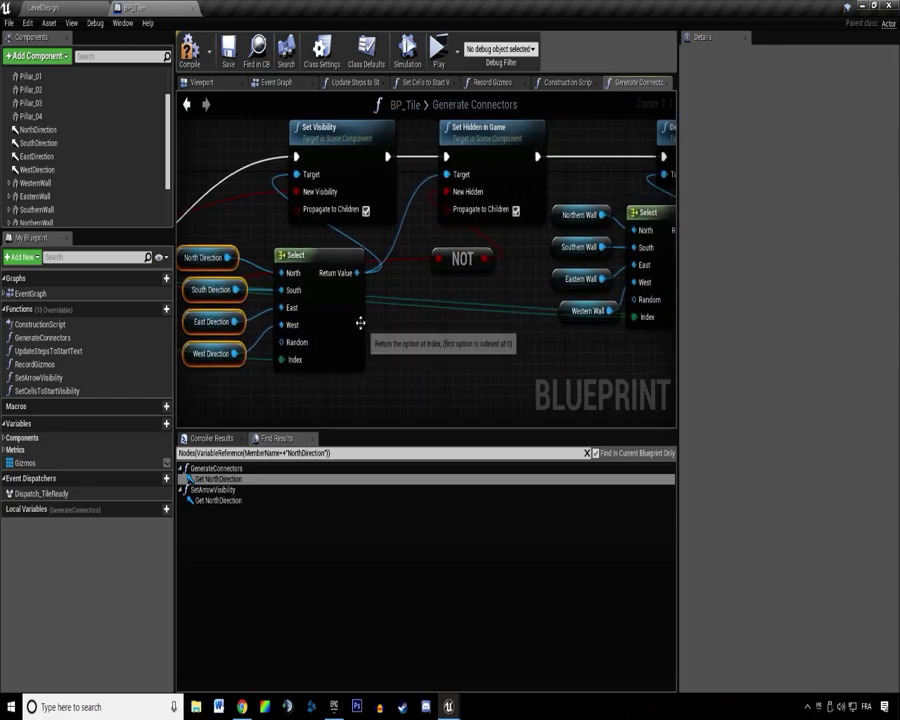
left_click(432, 315)
right_click_drag(436, 267, 405, 324)
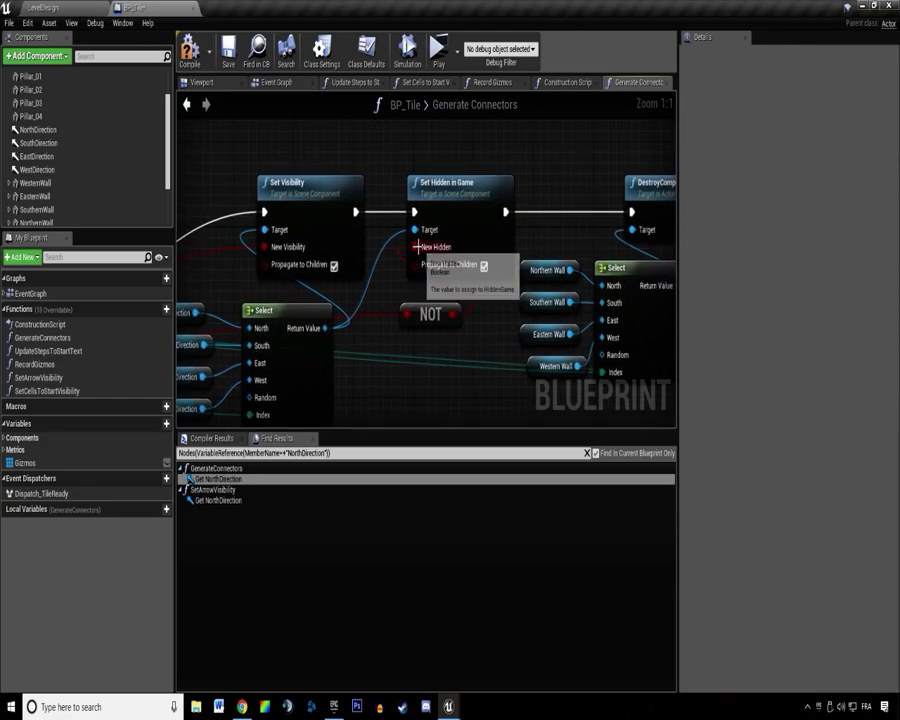
left_click(459, 252)
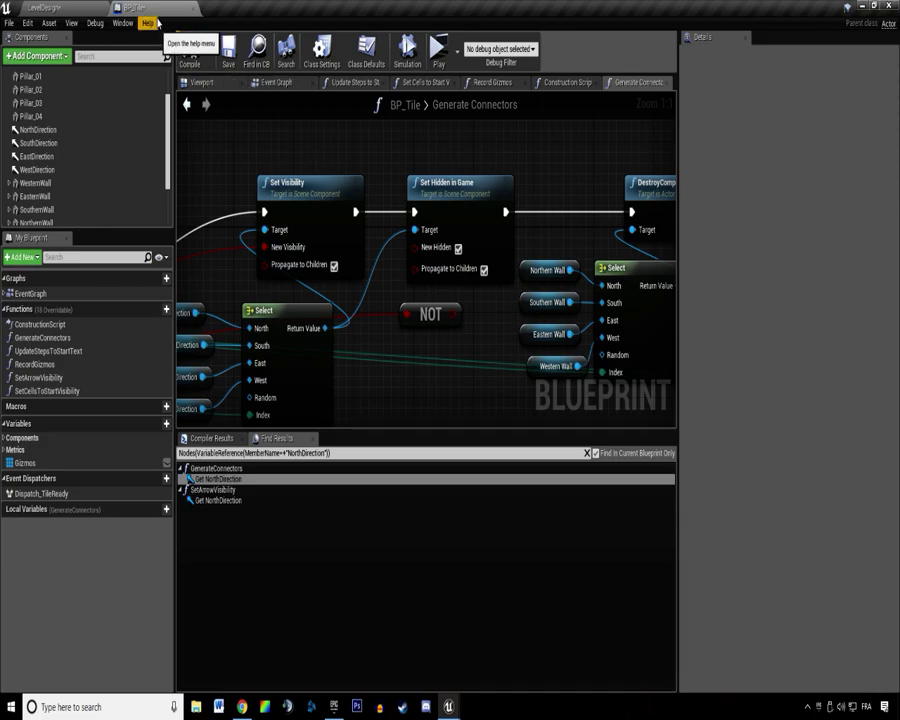
Save the LevelDesign level and play it, moving the character with the second skill to check the tiles for arrows and text.
left_click(45, 7)
key("ctrl+s")
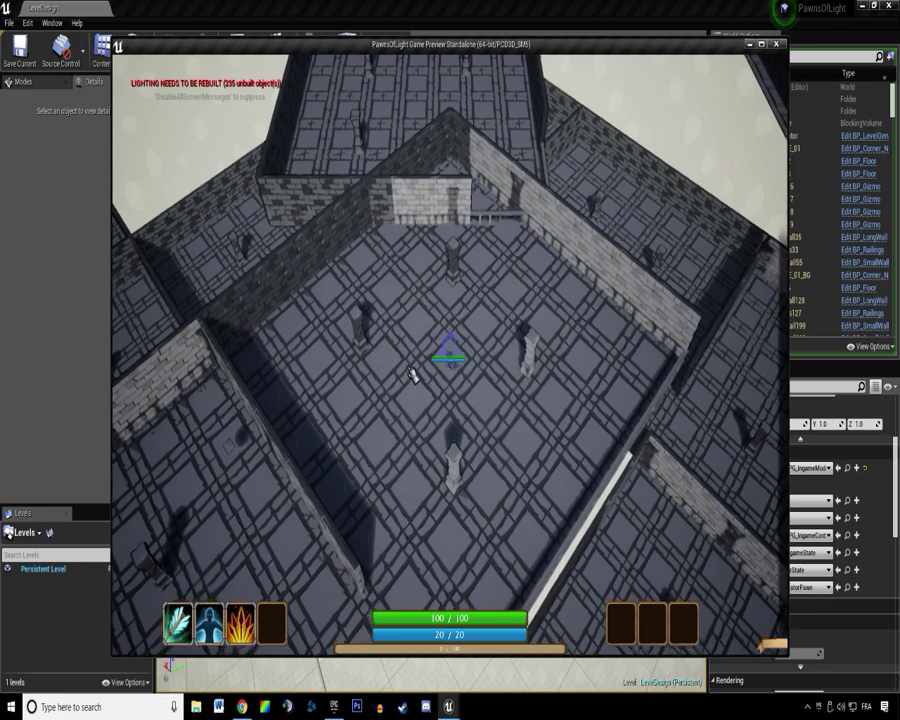
left_click(412, 375)
scroll(436, 452, "up", 5)
scroll(432, 464, "down", 5)
scroll(430, 520, "up", 5)
key("2")
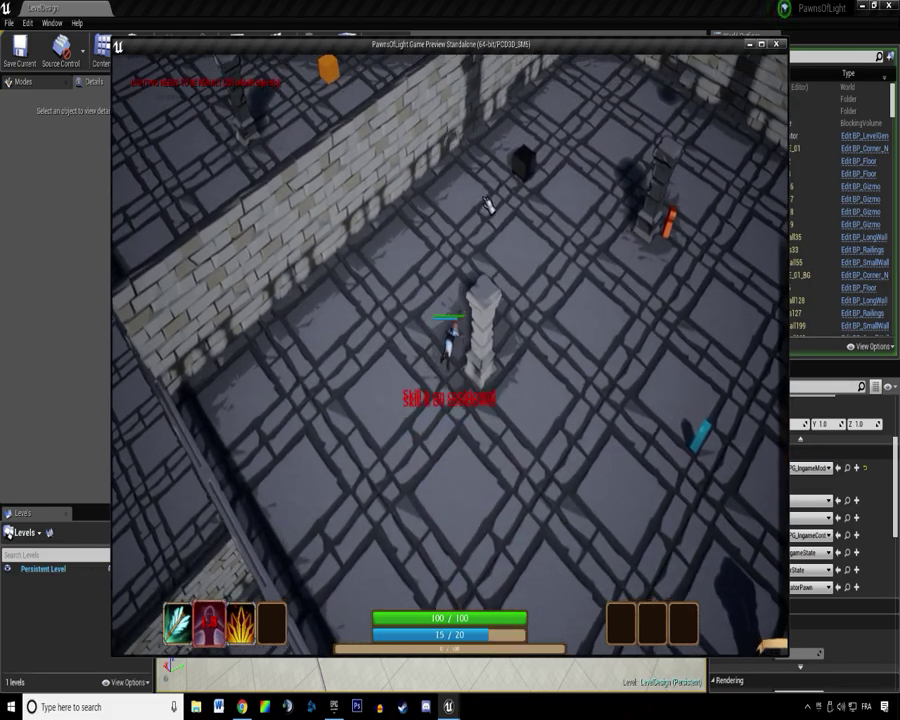
Stop the play session and examine the floor and wall groups of the tile rooms in the level.
key("Escape")
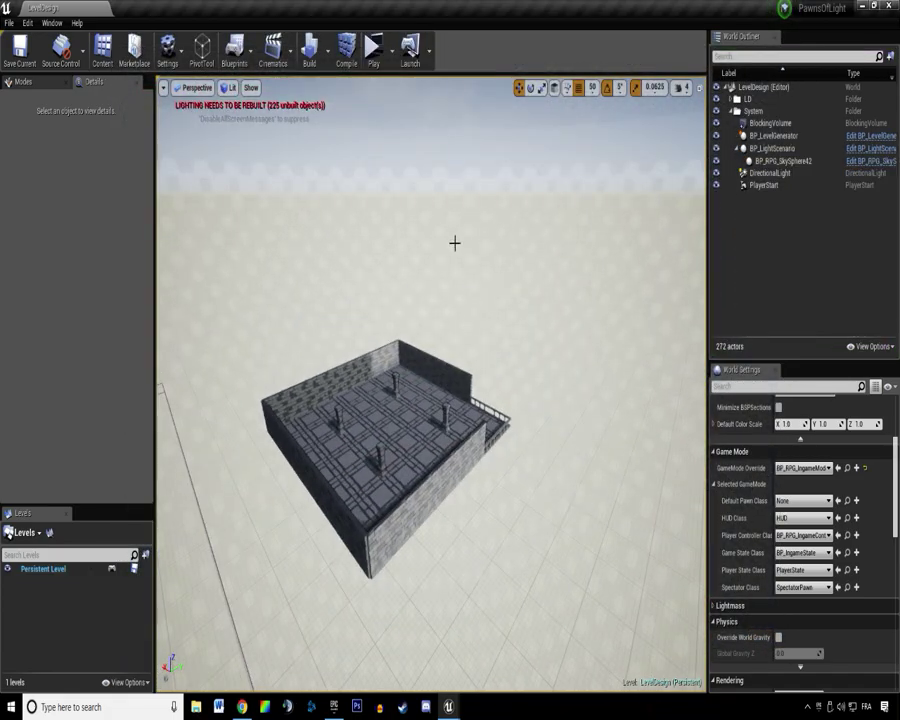
right_click_drag(430, 384, 400, 430)
left_click(430, 490)
right_click_drag(430, 490, 490, 485)
right_click_drag(392, 380, 325, 350)
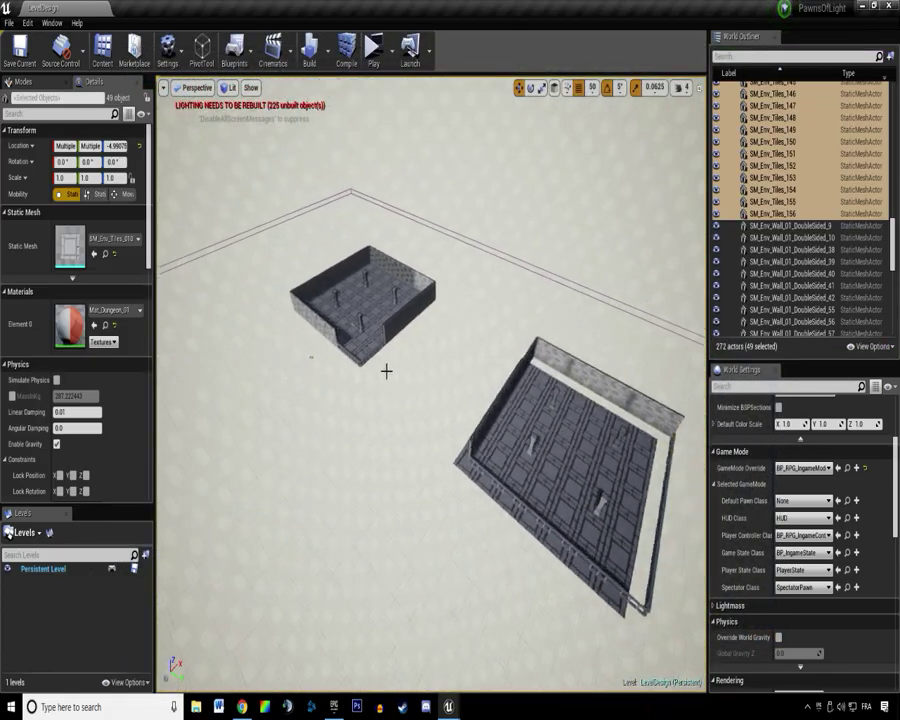
left_click(364, 312)
right_click_drag(364, 312, 520, 318)
left_click(560, 470)
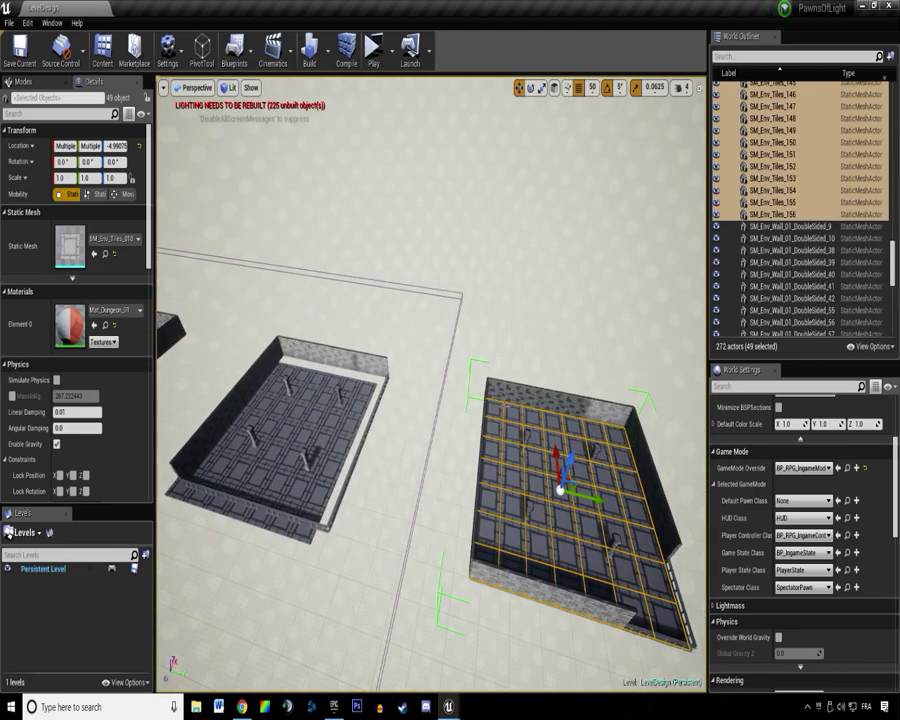
left_click(553, 403)
left_click(636, 467)
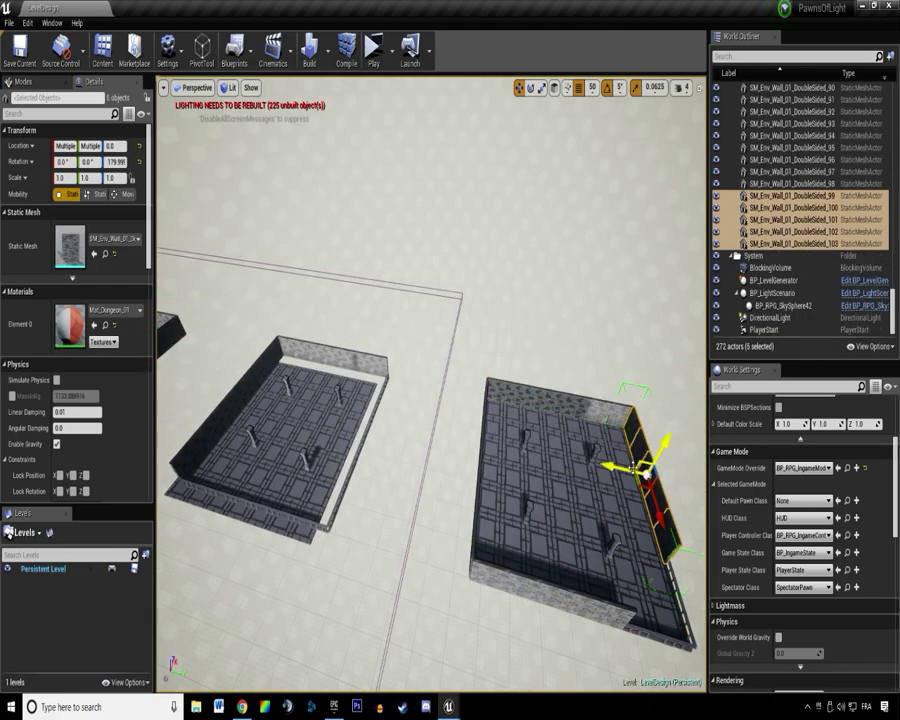
left_click(575, 595)
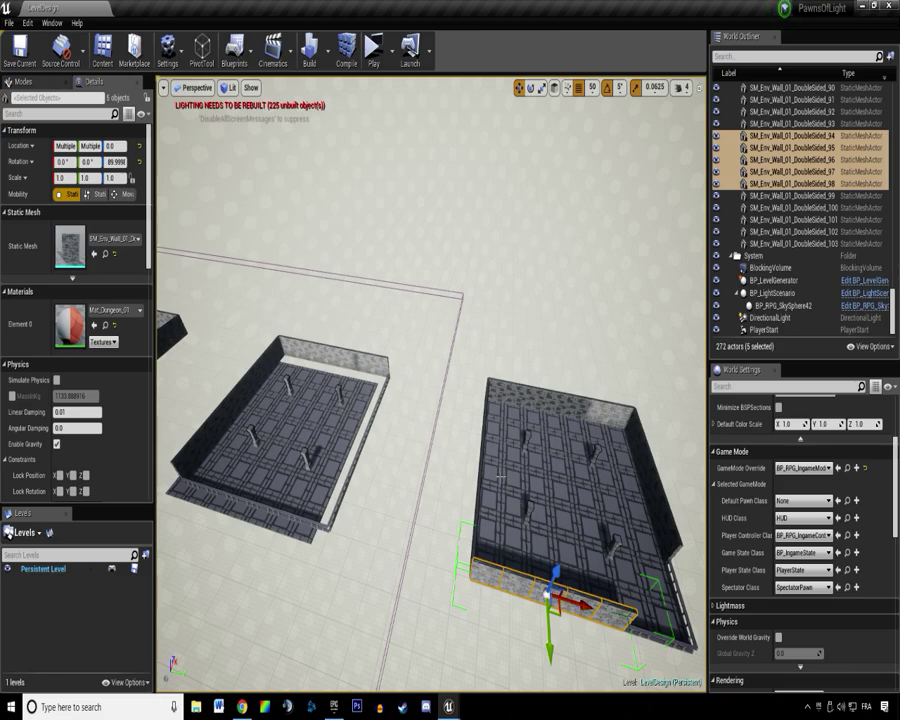
left_click(484, 465)
right_click_drag(484, 465, 620, 465)
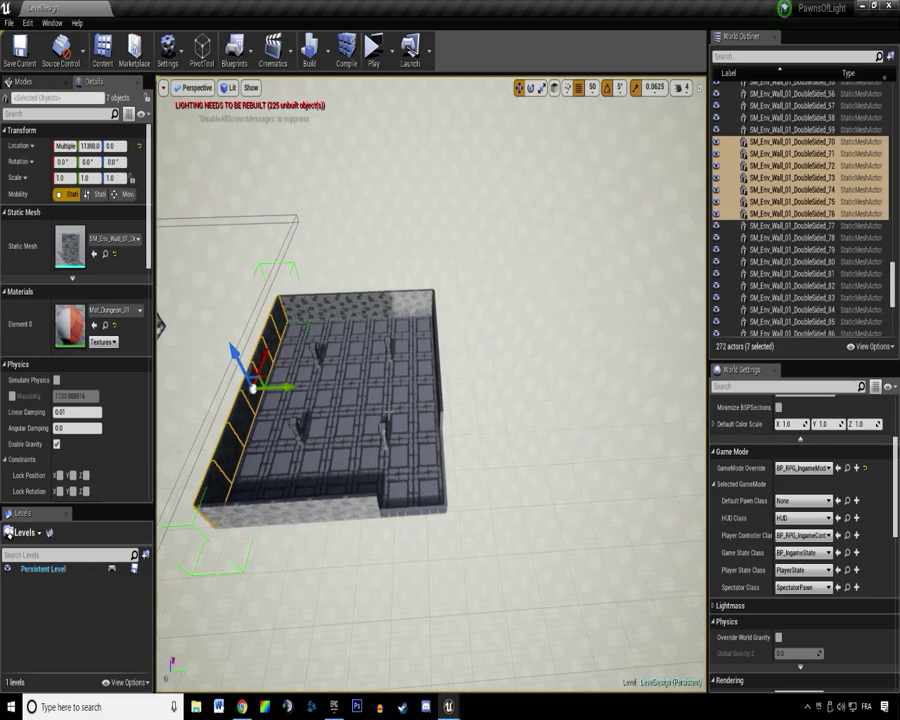
left_click(422, 412)
mouse_move(342, 443)
right_mouse_down()
mouse_move(270, 443)
mouse_move(345, 450)
mouse_move(342, 443)
right_mouse_up()
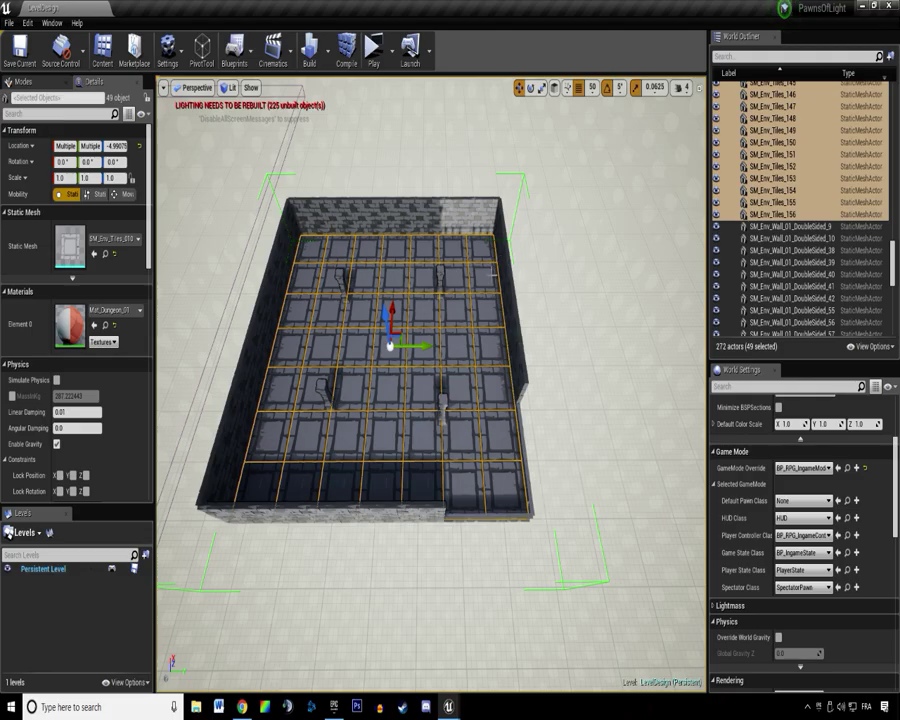
right_click_drag(433, 373, 458, 376)
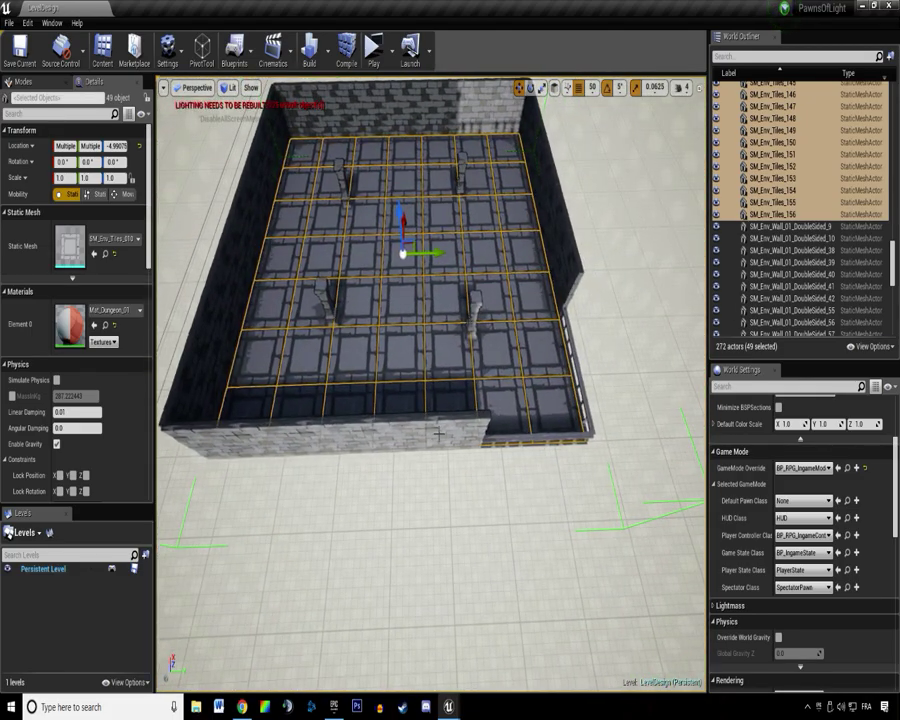
Delete the end tile room's short front wall, front railings, short side wall and side railings.
left_click(427, 442)
key("Delete")
left_click(553, 432)
key("Delete")
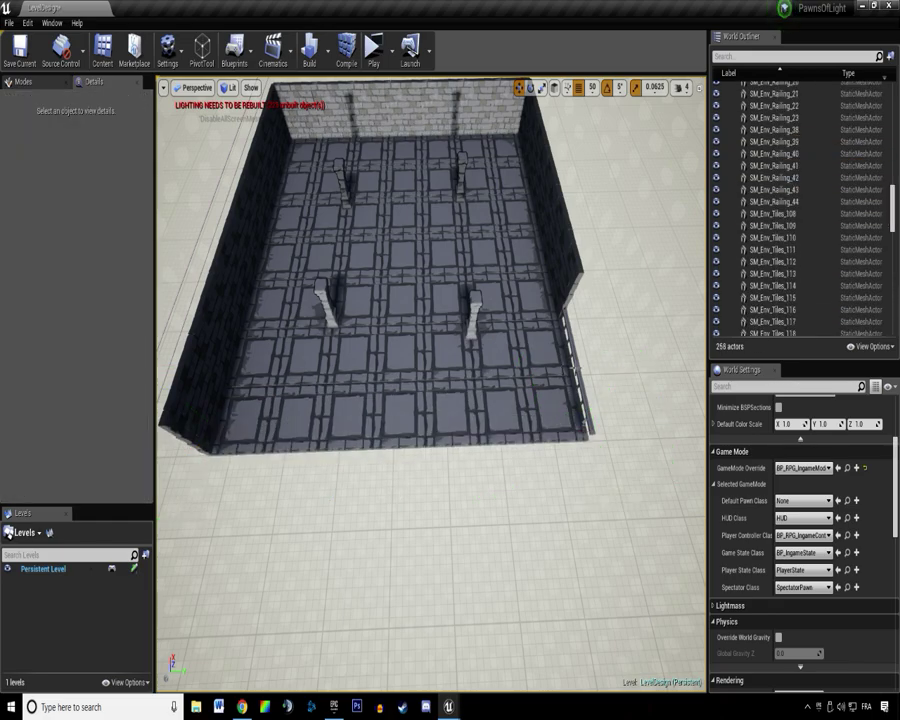
left_click(555, 242)
key("Delete")
right_click_drag(514, 244, 526, 239)
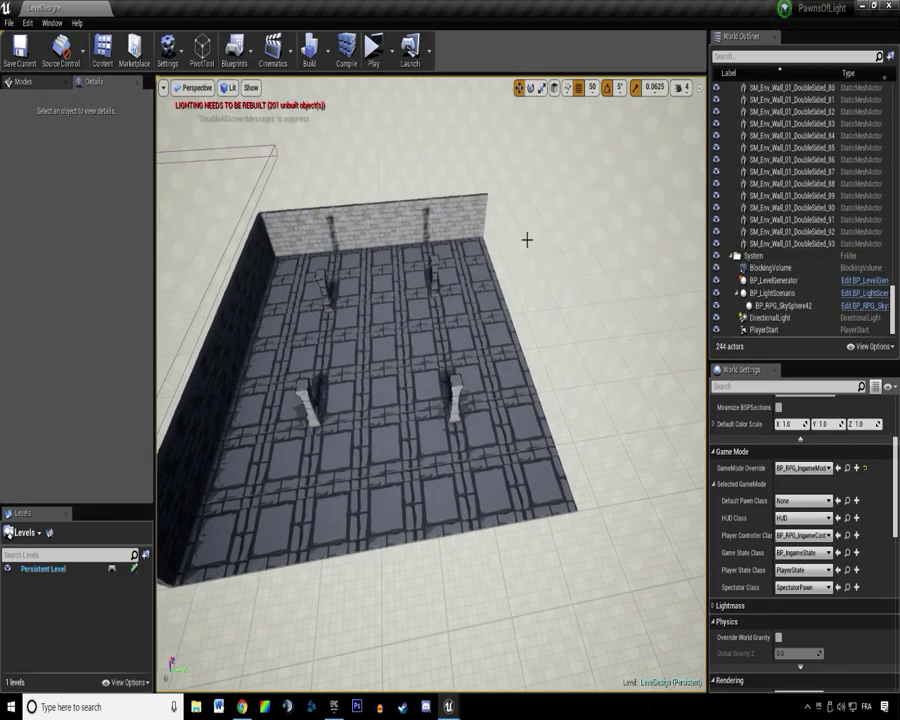
Undo the side wall and side railing deletions and remove only the short side wall.
key("ctrl+z")
key("ctrl+z")
key("ctrl+z")
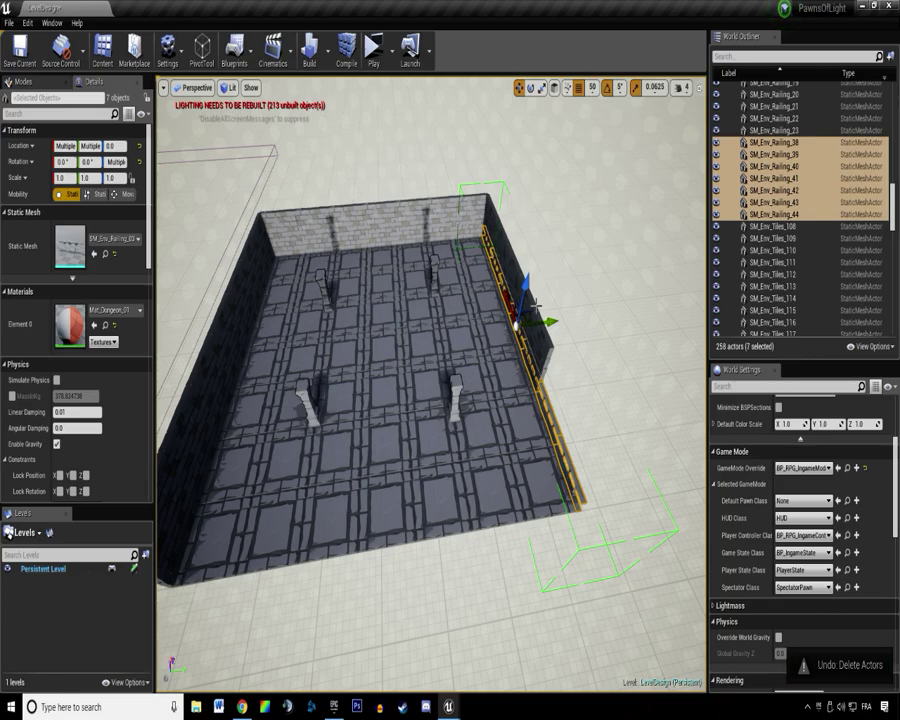
left_click(541, 342)
key("Delete")
right_click_drag(587, 446, 538, 287)
middle_click_drag(539, 289, 563, 439)
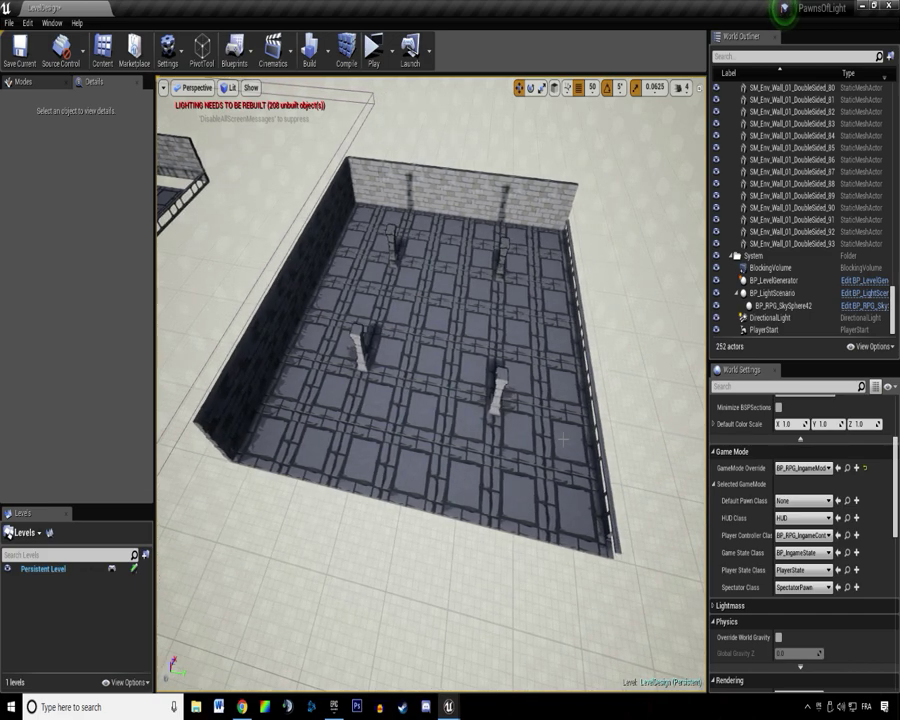
Delete the four square pillars standing on the room's floor.
left_click(357, 340)
key("Delete")
left_click(392, 237)
key("Delete")
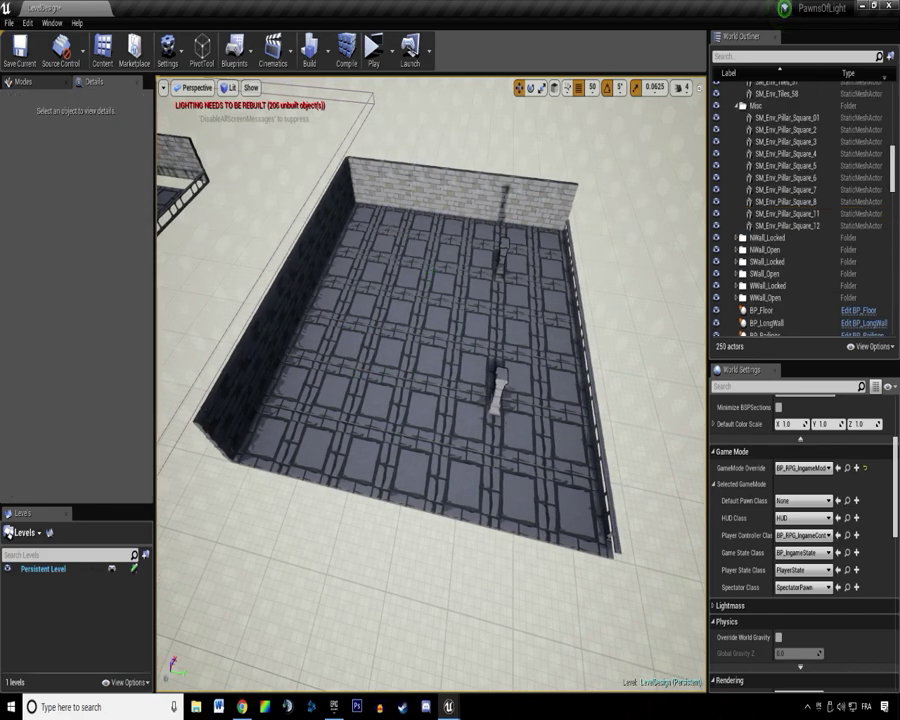
left_click(503, 246)
key("Delete")
left_click(503, 392)
key("Delete")
right_click_drag(490, 338, 384, 335)
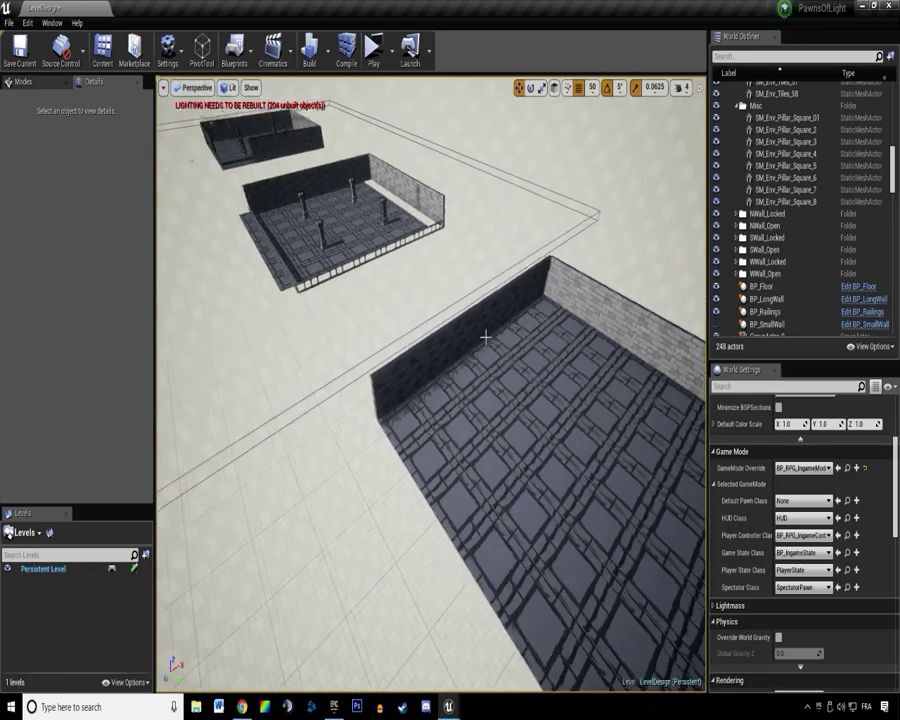
Undo the pillar, wall and railing deletions to restore the complete tile room.
right_click_drag(480, 331, 582, 322)
scroll(478, 322, "down", 5)
middle_click_drag(478, 321, 516, 305)
key("ctrl+z")
key("ctrl+z")
key("ctrl+z")
key("ctrl+z")
key("ctrl+z")
key("ctrl+z")
key("ctrl+z")
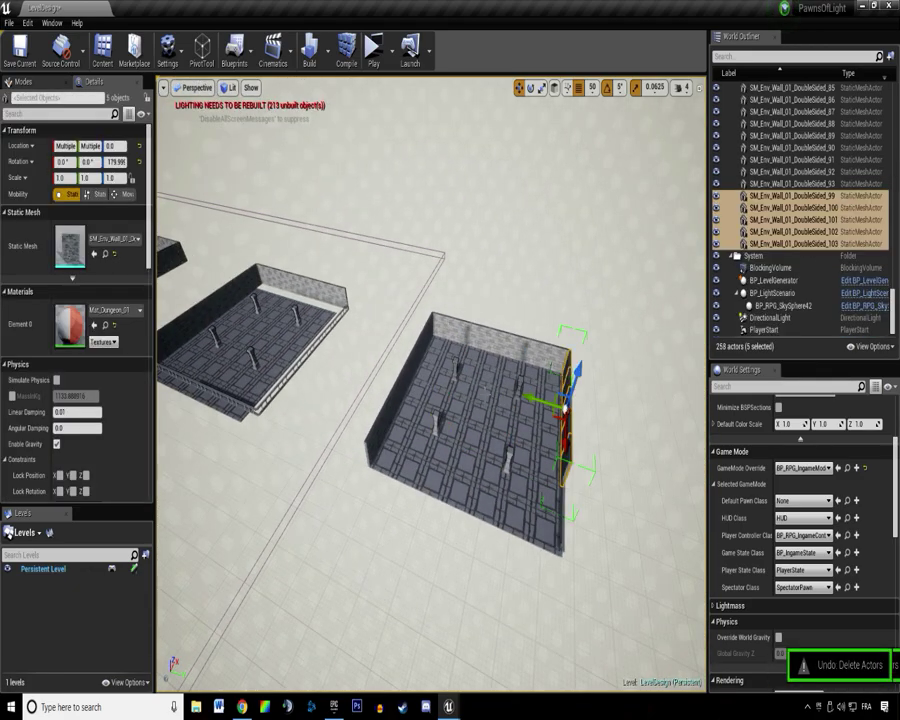
right_click_drag(467, 380, 572, 353)
Duplicate the room's floor, walls, four pillars and railings together, placing the copy beside the original room.
left_click(310, 268)
left_click(428, 358)
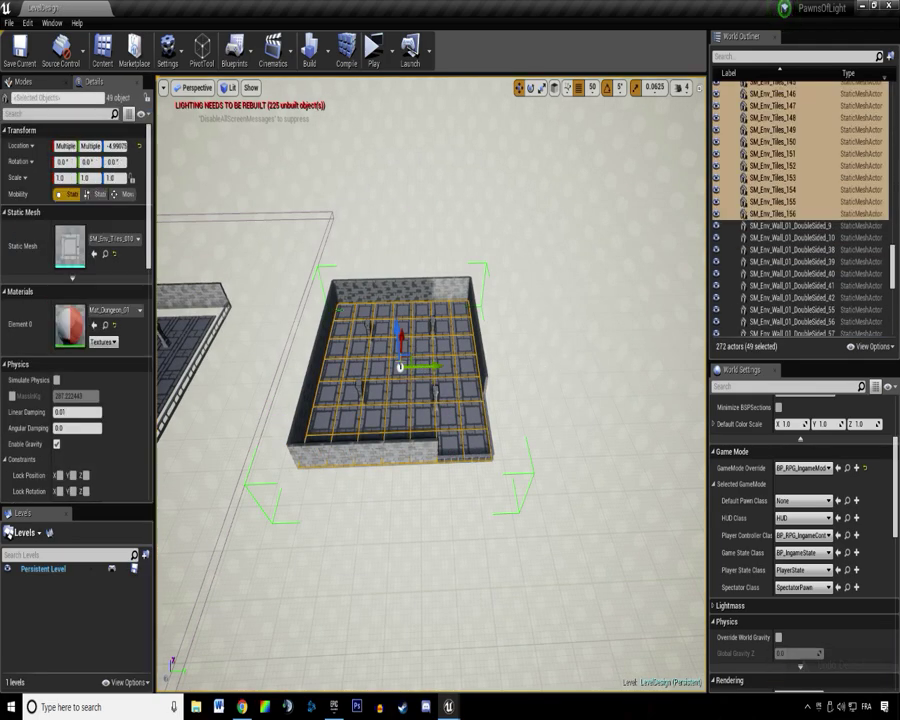
left_click(479, 344, "ctrl")
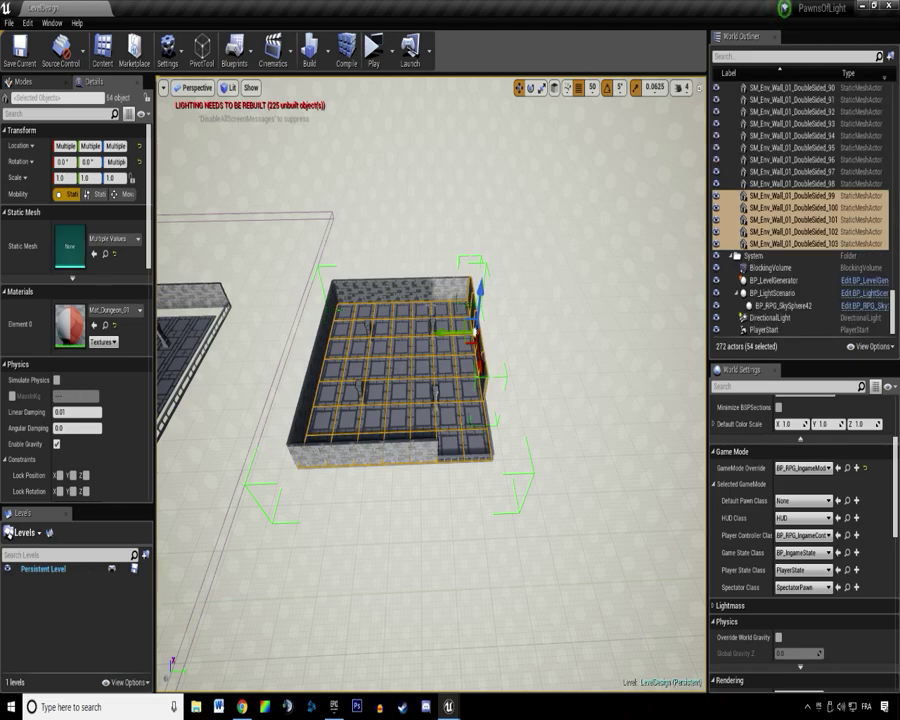
left_click(420, 291, "ctrl")
left_click(308, 335, "ctrl")
left_click(388, 452, "ctrl")
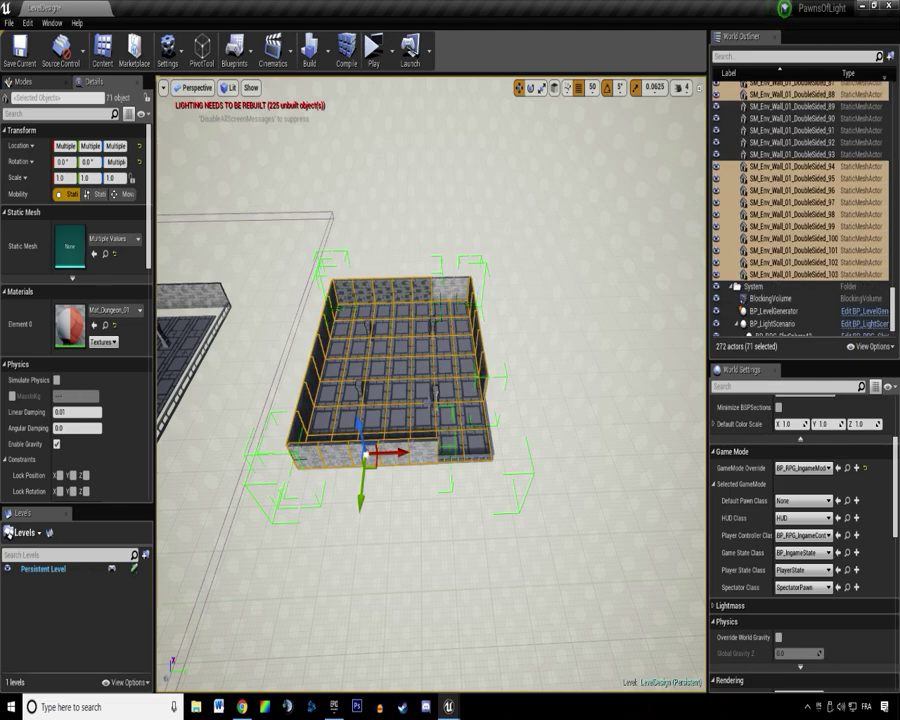
left_click(440, 380, "ctrl")
left_click(428, 326, "ctrl")
left_click(368, 322, "ctrl")
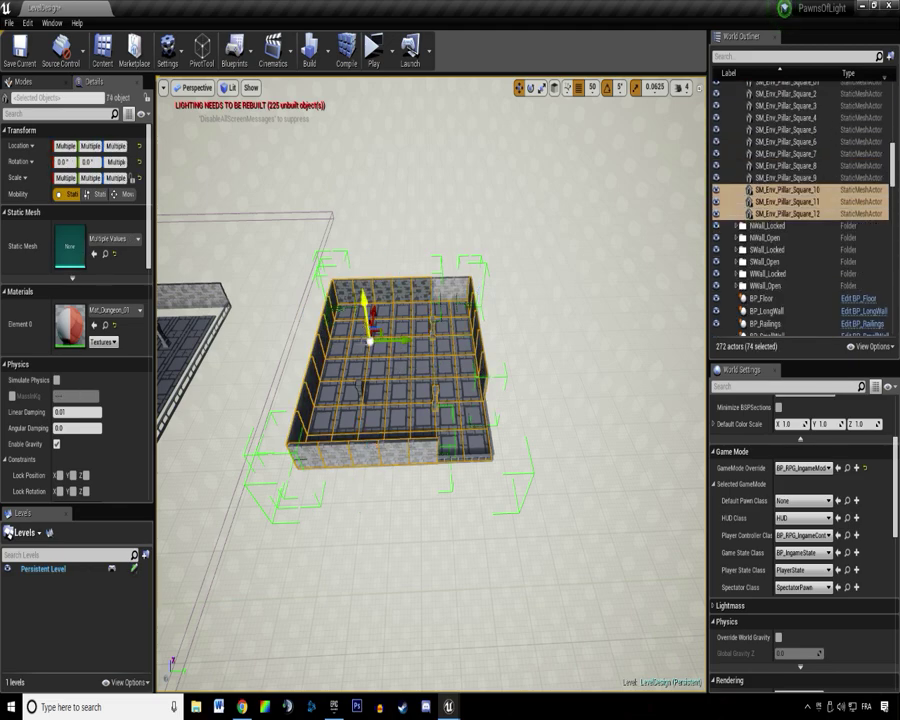
left_click(362, 398, "ctrl")
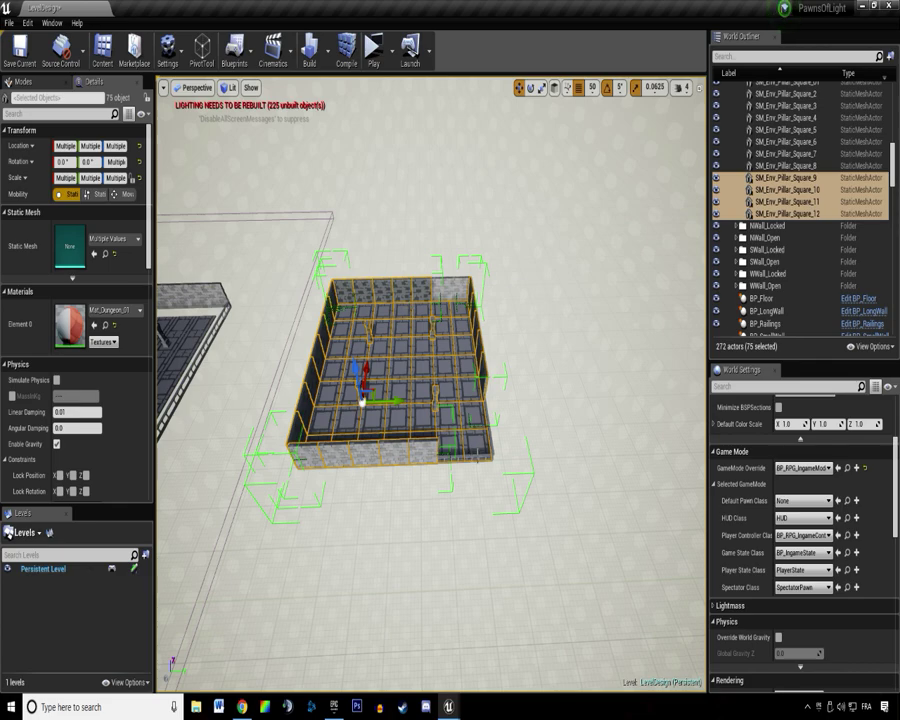
left_click(400, 452, "ctrl")
left_click(492, 445, "ctrl")
left_click_drag(506, 366, 393, 261, "alt+shift")
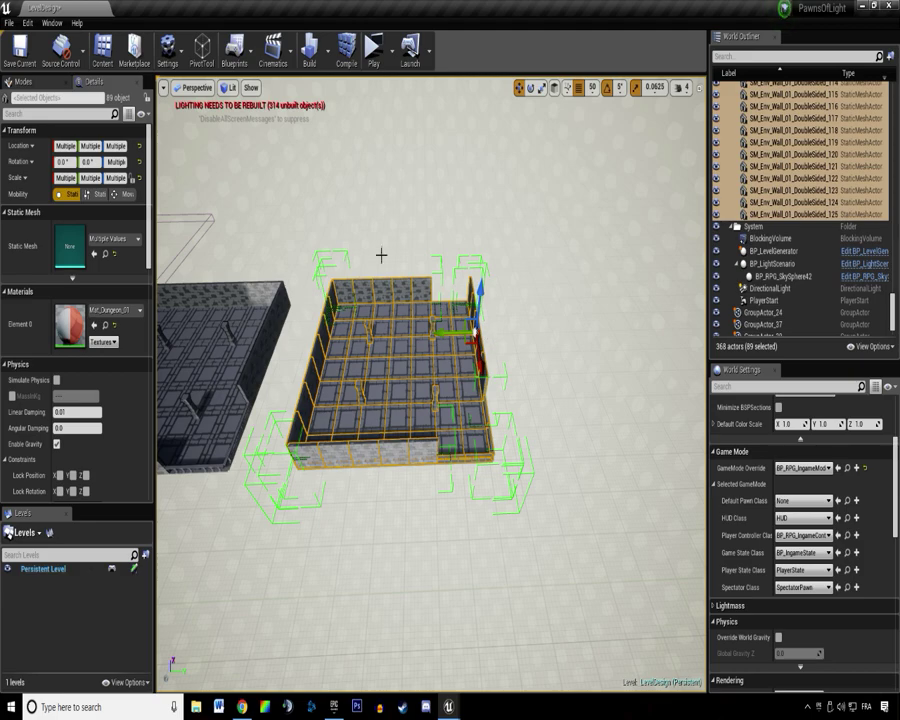
Replace the copied room's short back wall with a copy of the original room's seven-segment back wall.
left_click(272, 325)
left_click(264, 293)
left_click_drag(250, 296, 430, 290, "alt")
left_click(343, 289)
key("Delete")
left_click(364, 290)
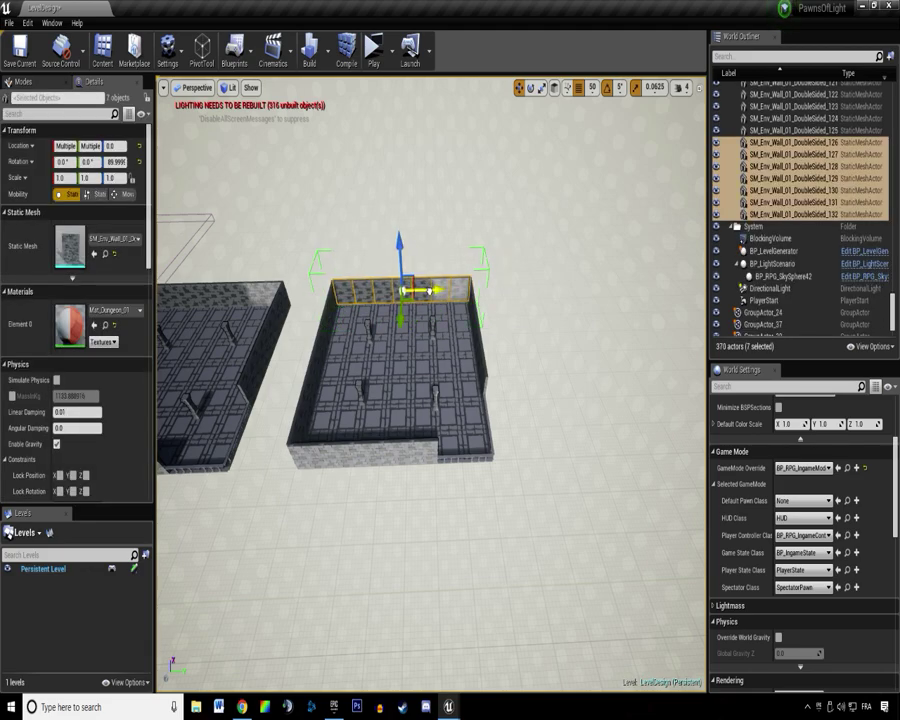
left_click(321, 338)
left_click_drag(352, 360, 339, 357)
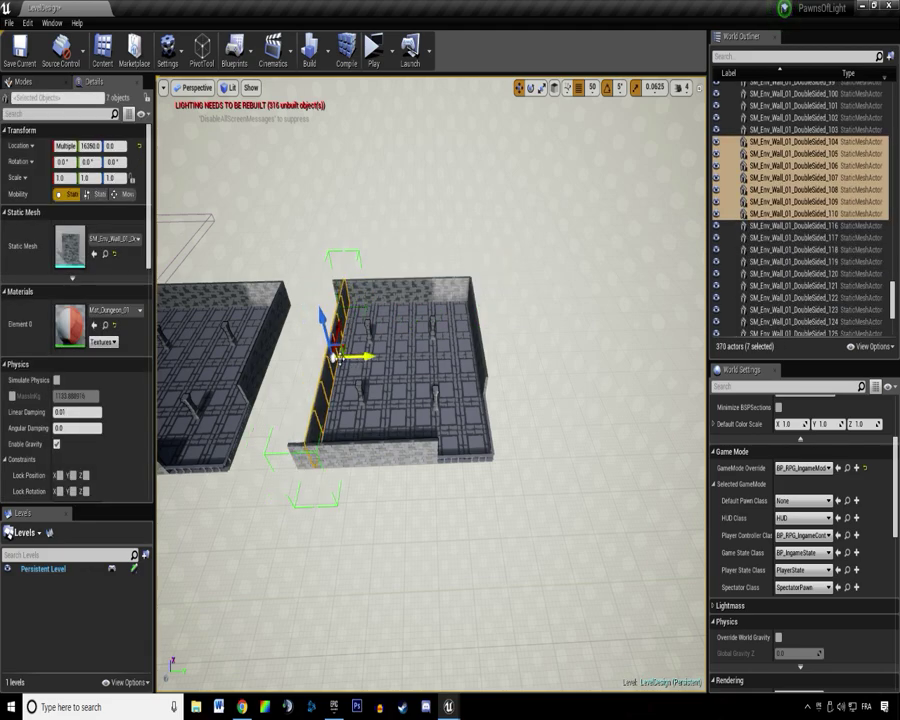
key("ctrl+z")
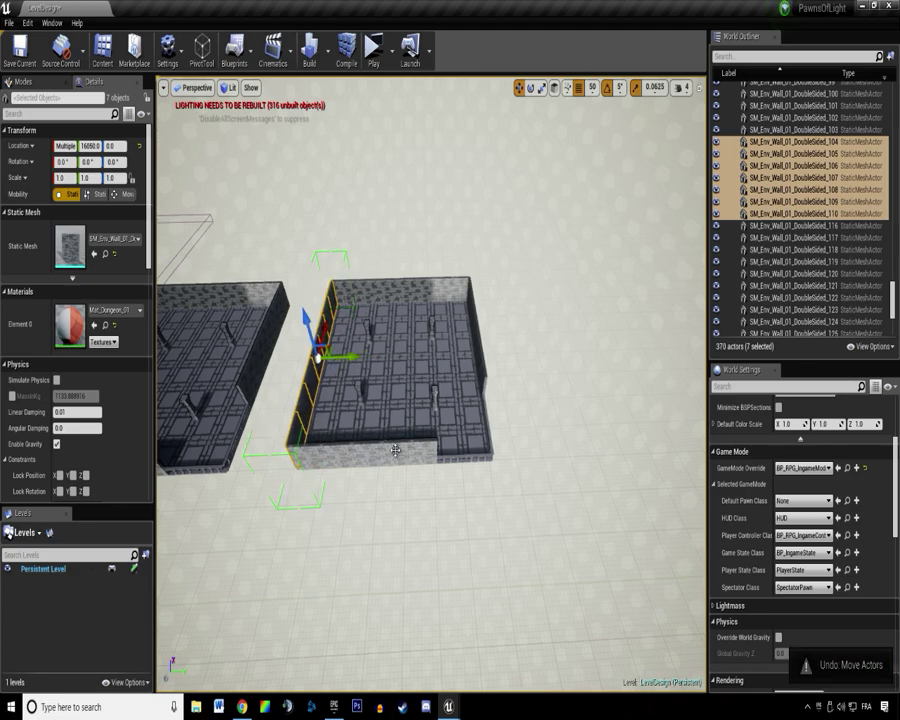
Delete the copied room's front wall with its railings and the short side wall, keeping the side railings.
left_click(427, 460)
left_click(408, 366)
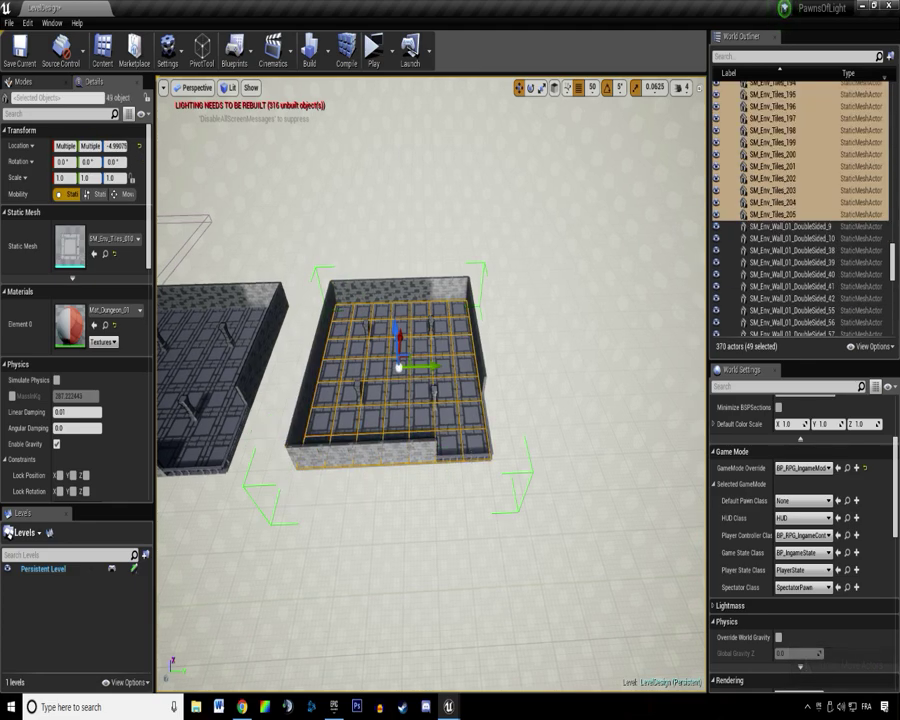
left_click(473, 458)
key("Delete")
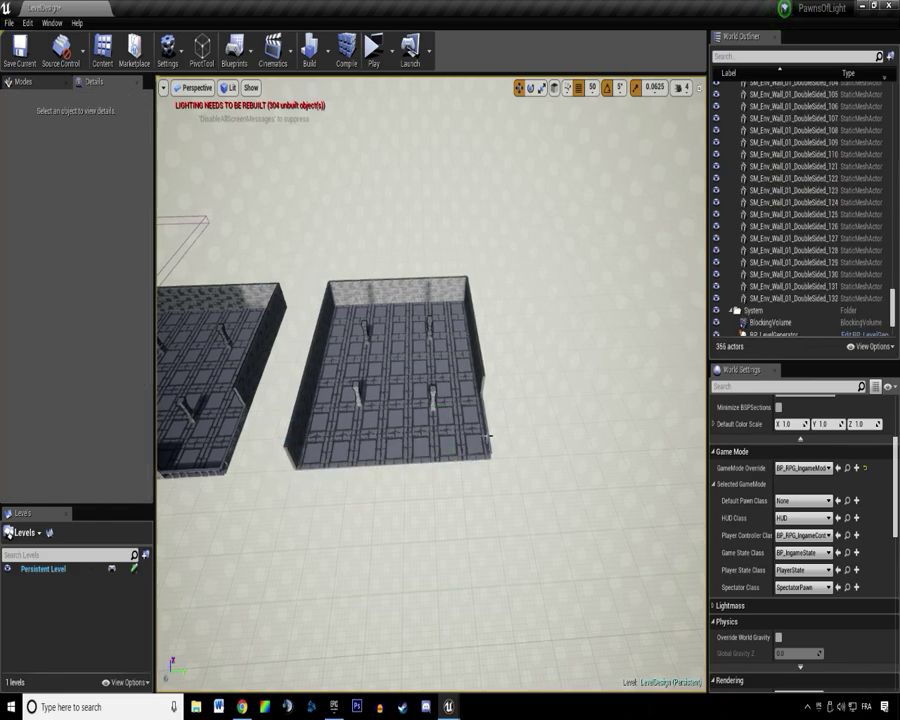
left_click(483, 388)
key("Delete")
right_click_drag(488, 396, 377, 237)
left_click(377, 237)
left_click_drag(488, 215, 621, 322)
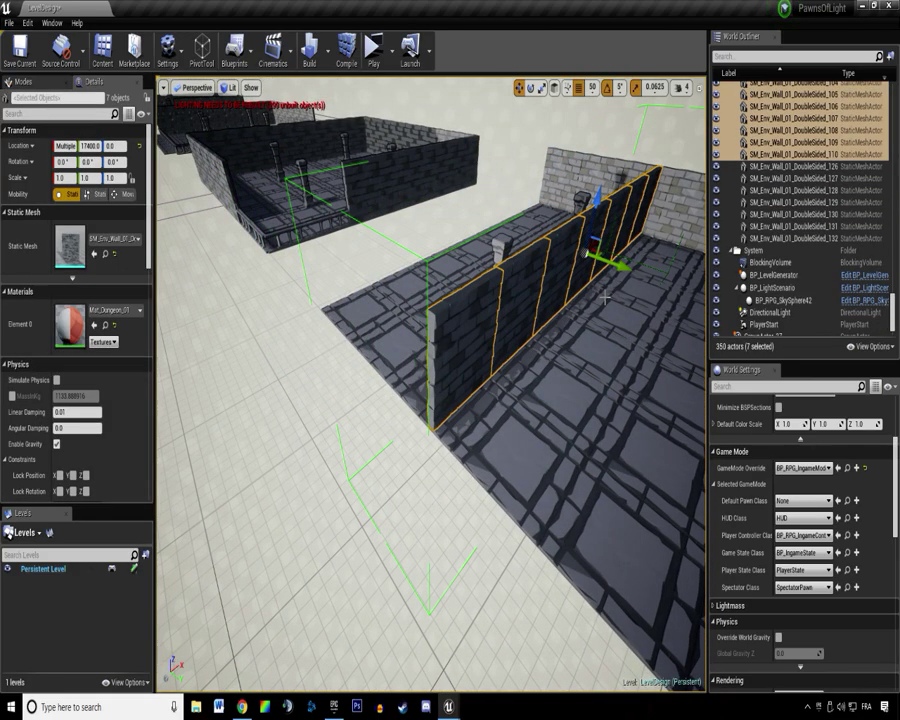
key("ctrl+z")
Delete the four square pillars in the copied room and save the LevelDesign level.
left_click(498, 276)
key("Delete")
left_click(577, 220)
key("Delete")
right_click_drag(577, 222, 636, 226)
left_click(520, 229)
key("Delete")
left_click(539, 318)
key("Delete")
key("ctrl+s")
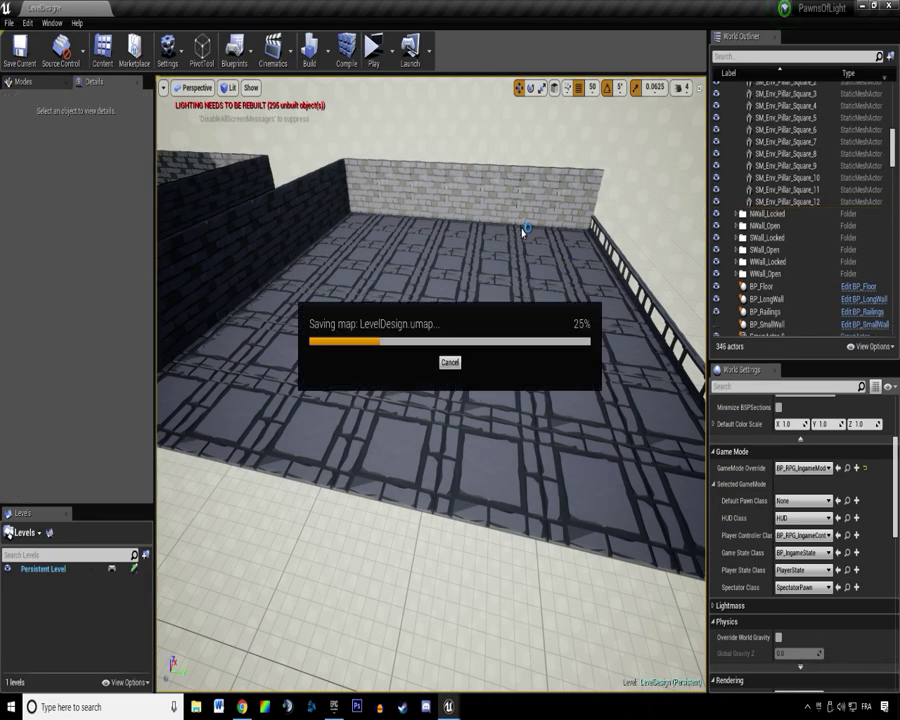
Search the Blueprint folder for "entrance" and place BP_StrongholdEntrance in the copied room.
right_click_drag(577, 108, 542, 117)
scroll(370, 210, "up", 4)
mouse_move(370, 210)
right_mouse_down()
mouse_move(310, 185)
mouse_move(360, 190)
mouse_move(362, 204)
right_mouse_up()
left_click_drag(899, 175, 522, 179)
left_click(418, 271)
left_click(577, 219)
left_click(610, 219)
type("entrance")
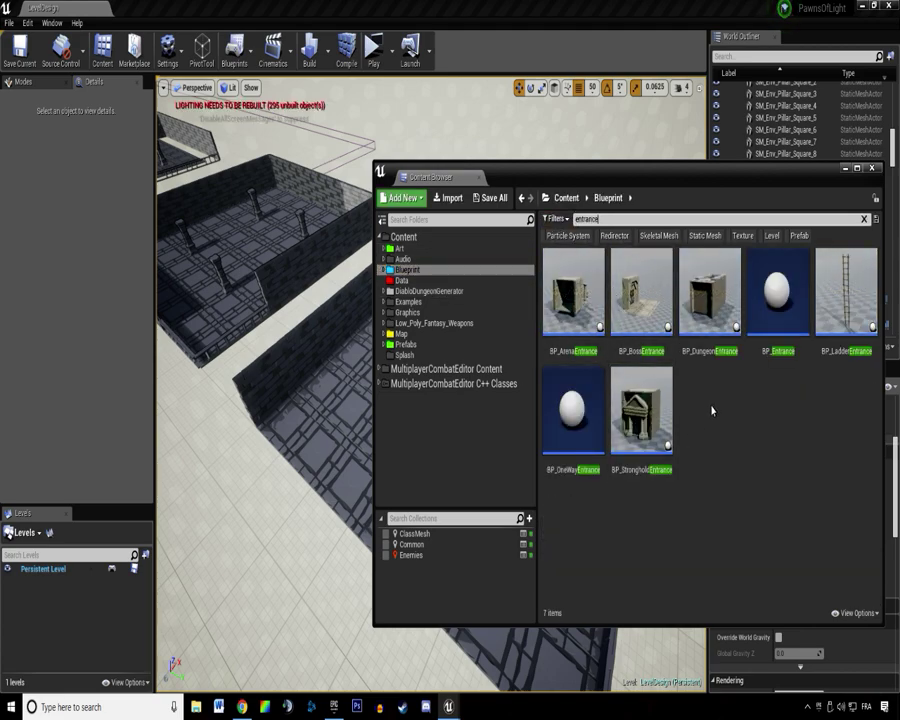
left_click(617, 462)
left_click_drag(617, 463, 332, 413)
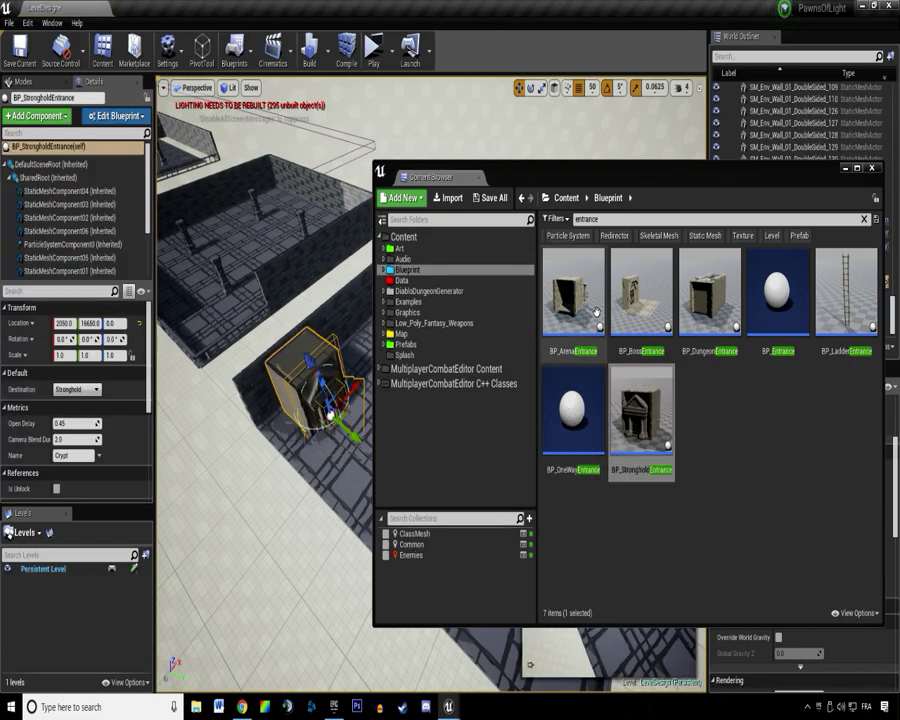
Rotate the stronghold entrance to face into the room and move it against the long back wall.
left_click_drag(670, 173, 899, 190)
left_click_drag(331, 413, 335, 360)
left_click_drag(322, 403, 408, 357)
right_click_drag(408, 357, 426, 358)
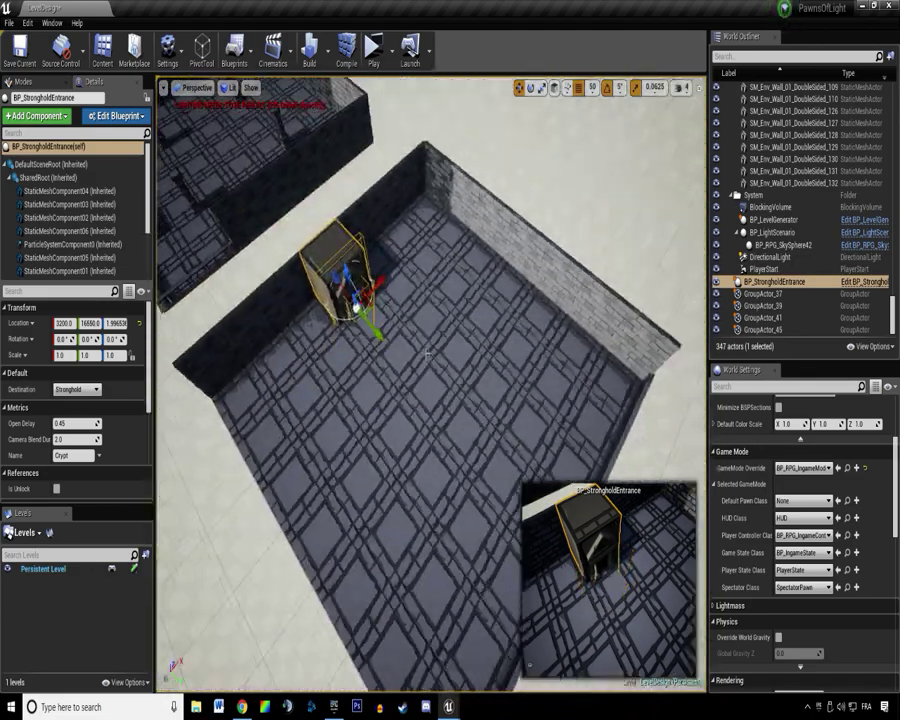
key("r")
key("e")
left_click_drag(361, 375, 409, 380)
key("w")
left_click_drag(358, 313, 486, 332)
right_click_drag(486, 332, 380, 402)
Enable Is Unlock on the stronghold entrance and save the level.
scroll(57, 445, "down", 2)
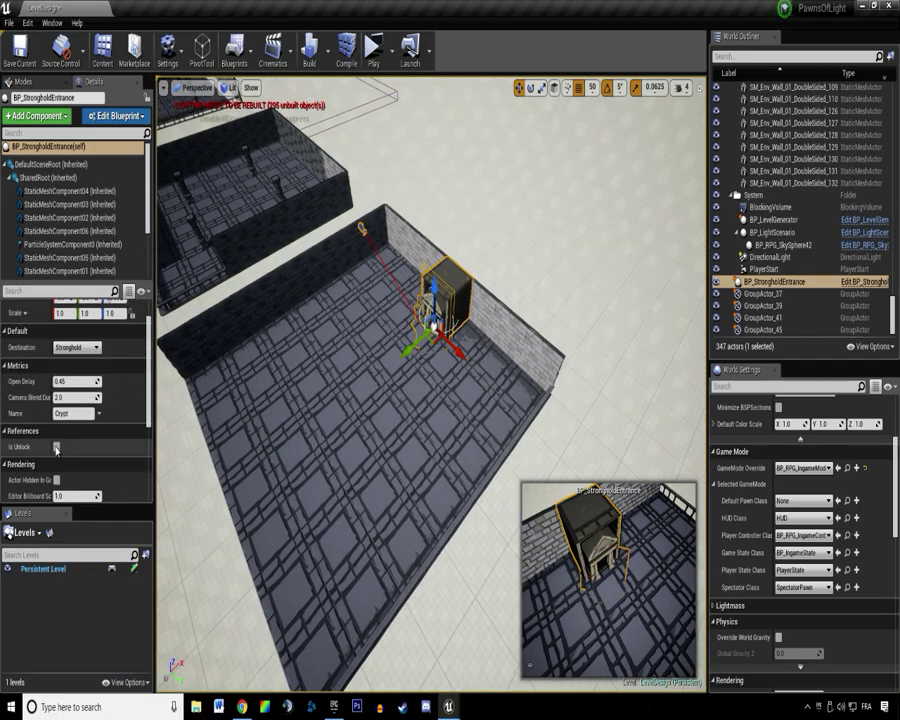
left_click(56, 447)
left_click(17, 55)
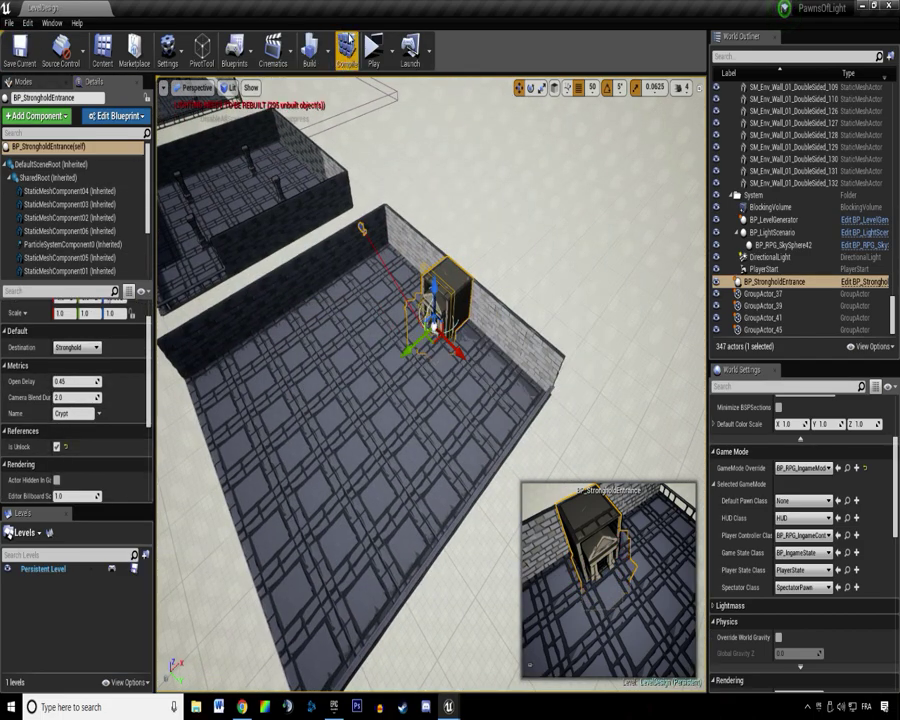
Play the level briefly, stop it and frame the stronghold entrance to check its gate.
key("alt+p")
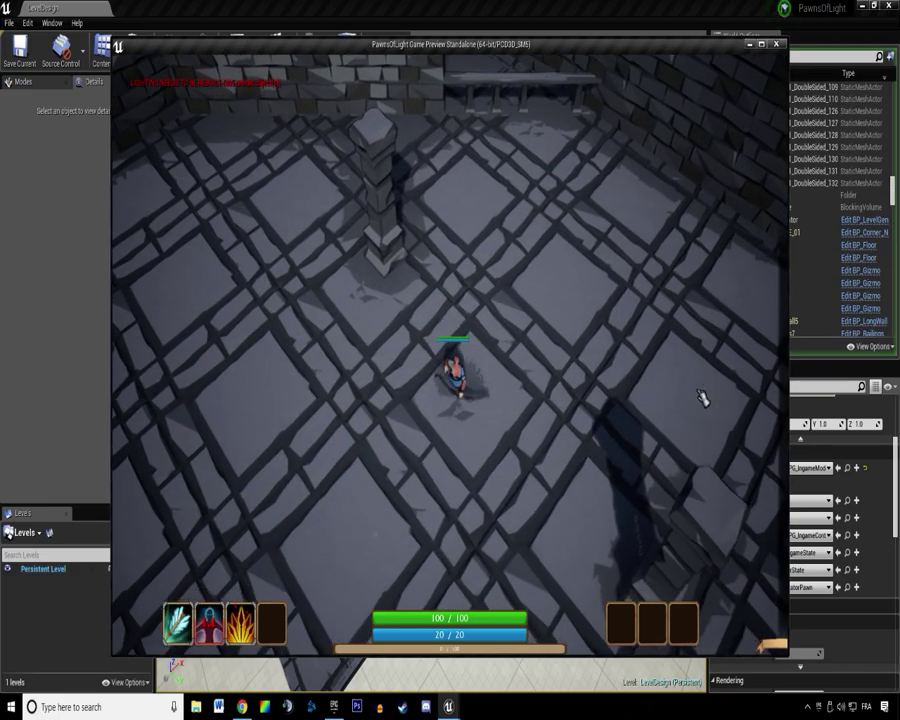
key("Escape")
key("f")
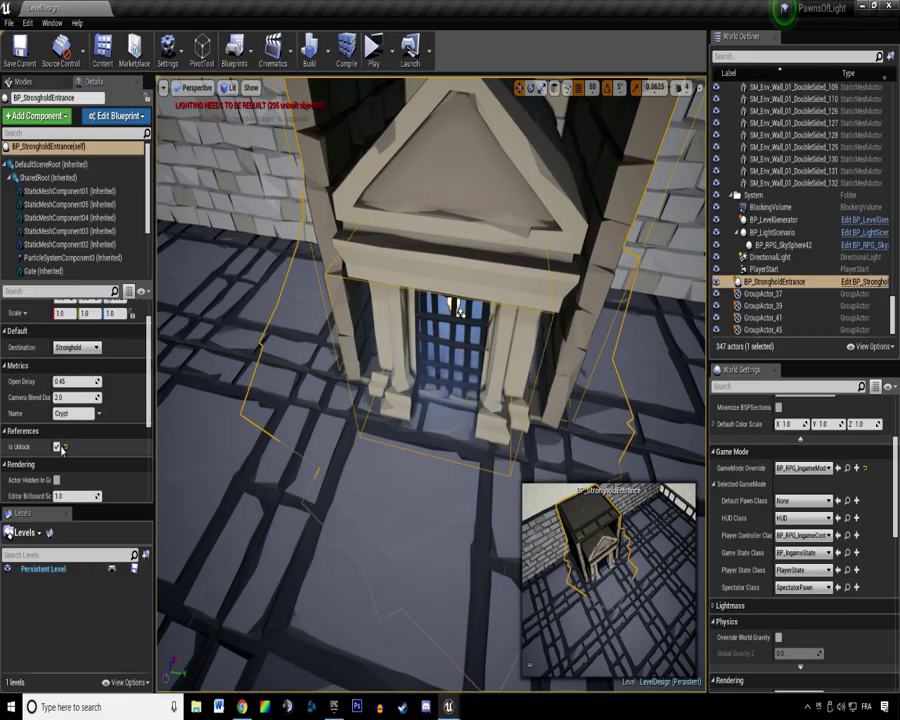
Examine the stronghold entrance's gate and how the entrance sits within the whole room.
right_click_drag(430, 380, 380, 340)
key("s")
key("w")
key("s")
key("d")
key("s")
mouse_move(346, 411)
right_mouse_down()
mouse_move(365, 400)
mouse_move(330, 425)
mouse_move(346, 440)
mouse_move(346, 411)
mouse_move(310, 425)
mouse_move(350, 410)
right_mouse_up()
key("w")
left_click(346, 411)
key("w")
Delete the stronghold entrance and place the SM_Env_Entrance_Crypt_01 mesh from the Art folder near the back wall instead.
key("alt+Tab")
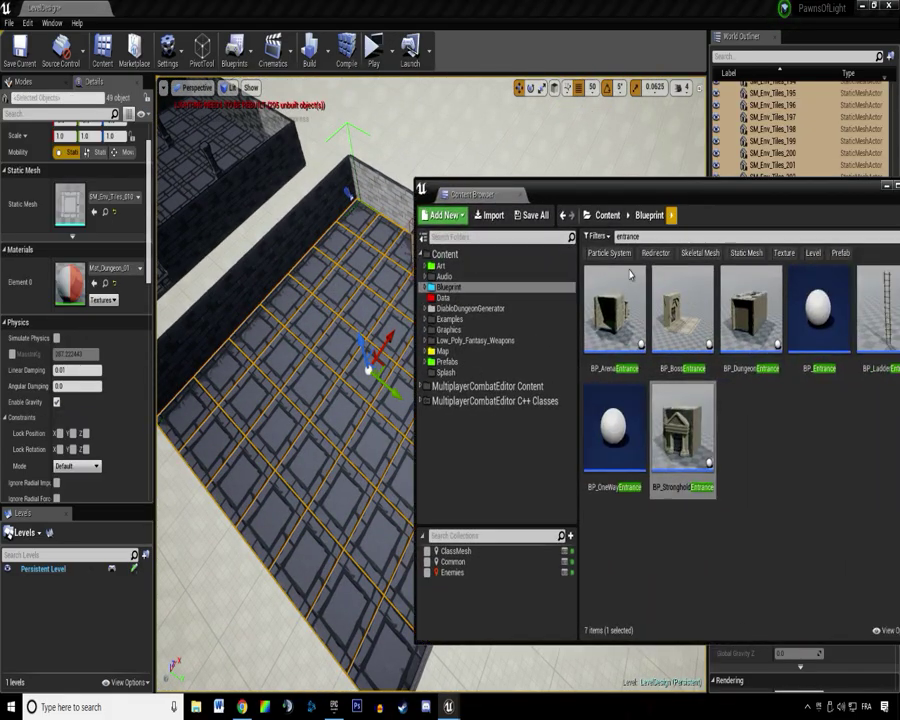
left_click(464, 310)
left_click(442, 267)
left_click_drag(735, 201, 788, 235)
left_click(440, 222)
key("Delete")
left_click_drag(685, 348, 412, 291)
left_click_drag(569, 234, 414, 186)
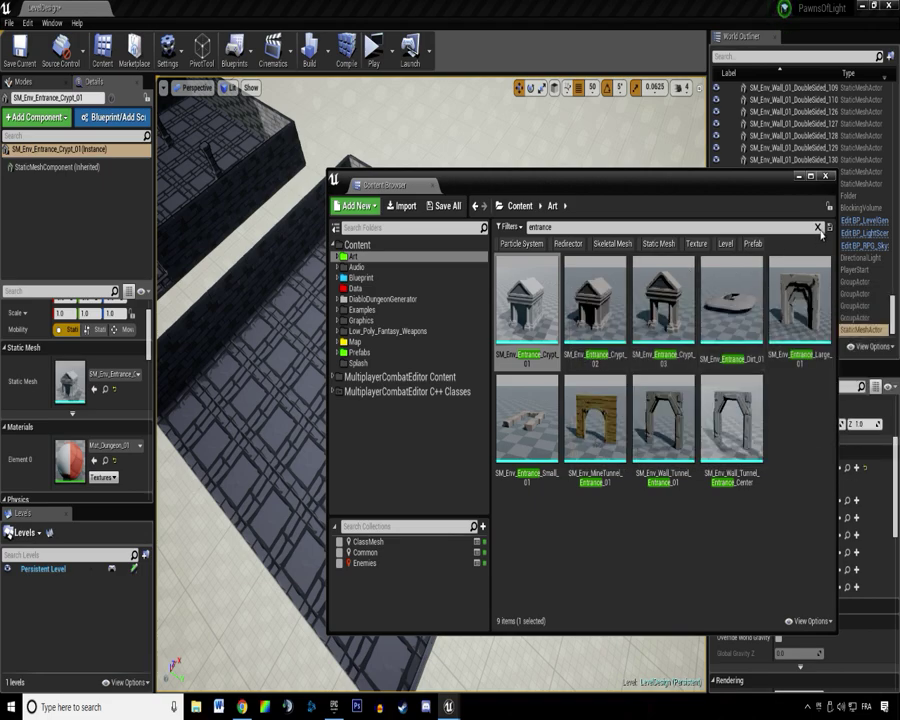
Clear the asset search and open Art's Environment/PolygonDungeons/Meshes/Environments/Pillars folder.
left_click(818, 228)
left_click(336, 257)
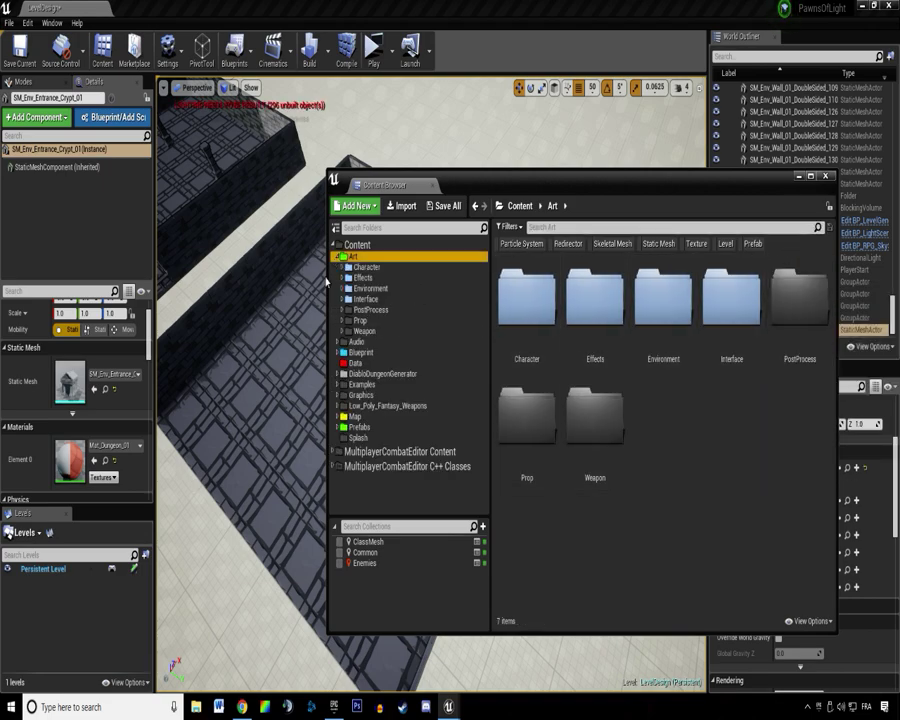
left_click(340, 290)
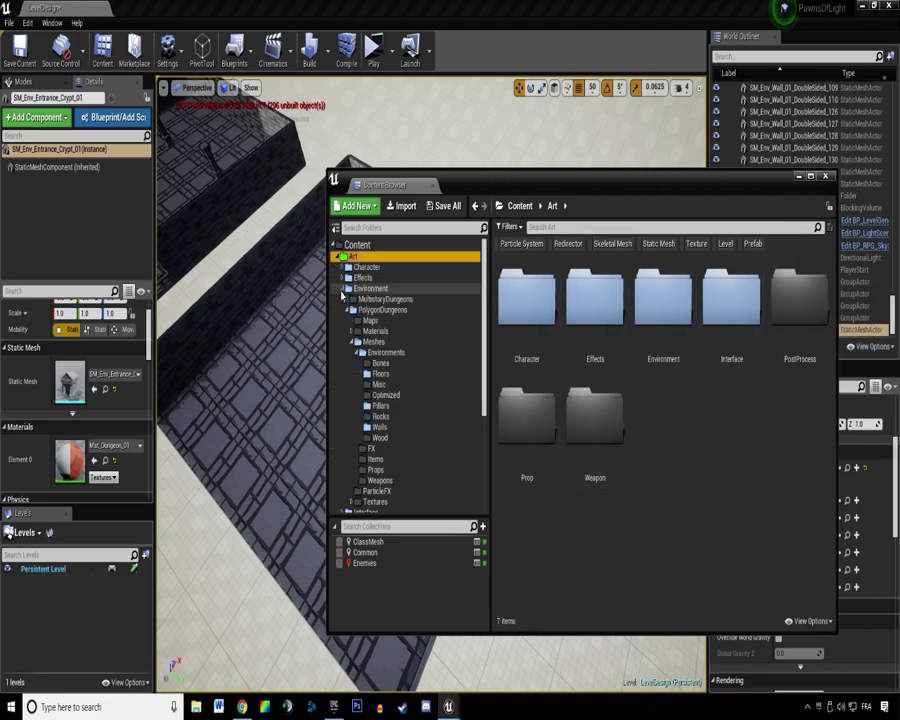
left_click(381, 365)
left_click(383, 354)
left_click(390, 406)
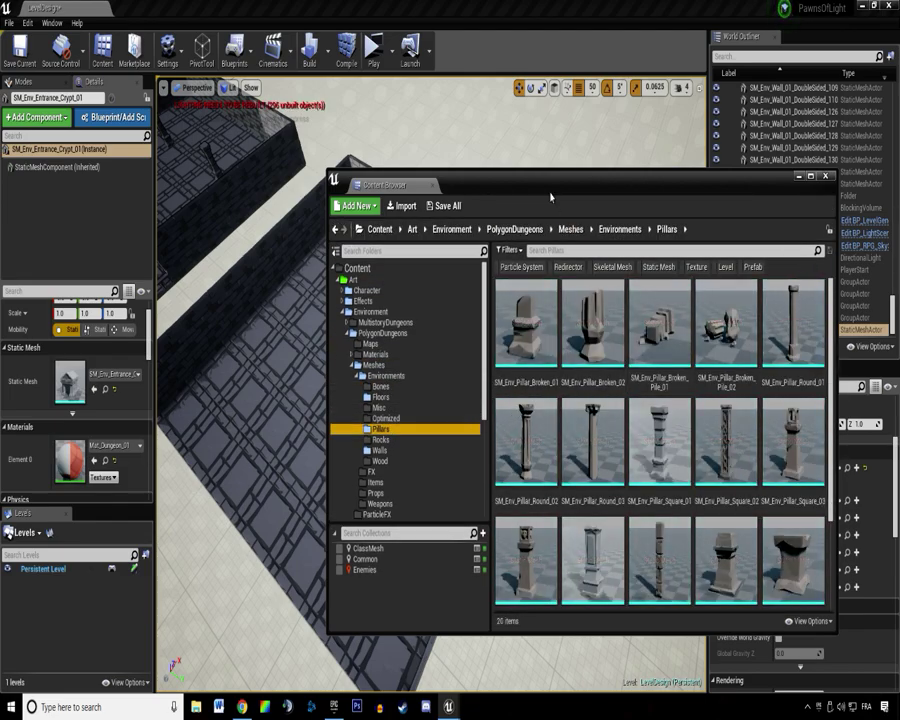
Scatter three SM_Env_Pillar_Broken_02 meshes and one each of SM_Env_Pillar_Square_04, SM_Env_Pillar_Square_06 and SM_Env_Pillar_Round_02 around the room.
left_click_drag(550, 191, 726, 184)
left_click_drag(757, 315, 318, 347)
left_click_drag(773, 340, 468, 402)
left_click_drag(702, 548, 436, 522)
left_click_drag(375, 467, 336, 288)
left_click_drag(765, 341, 257, 383)
left_click_drag(702, 435, 424, 382)
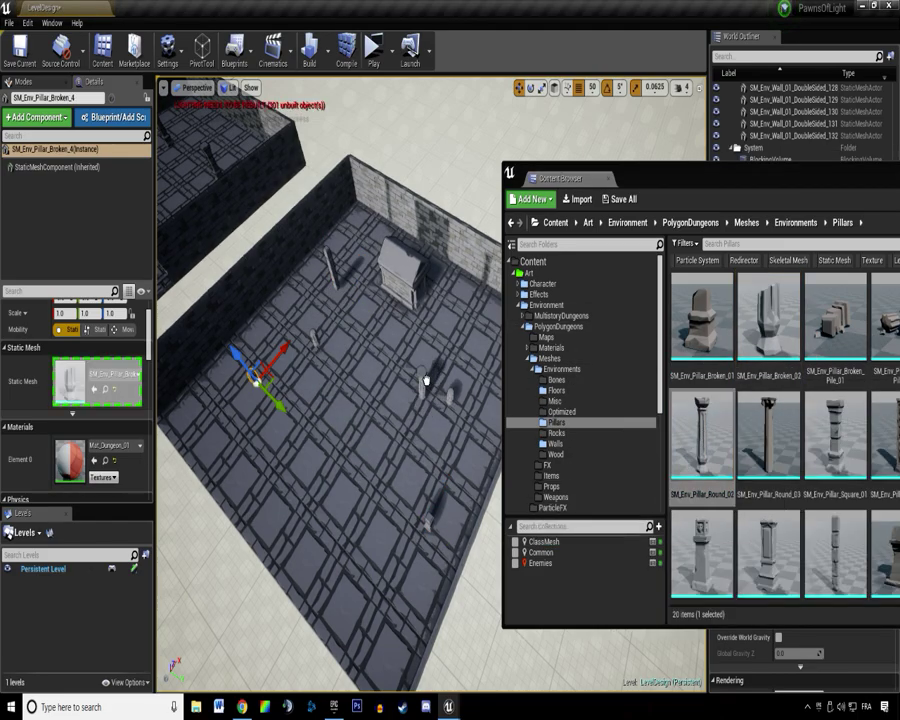
left_click_drag(437, 328, 440, 325)
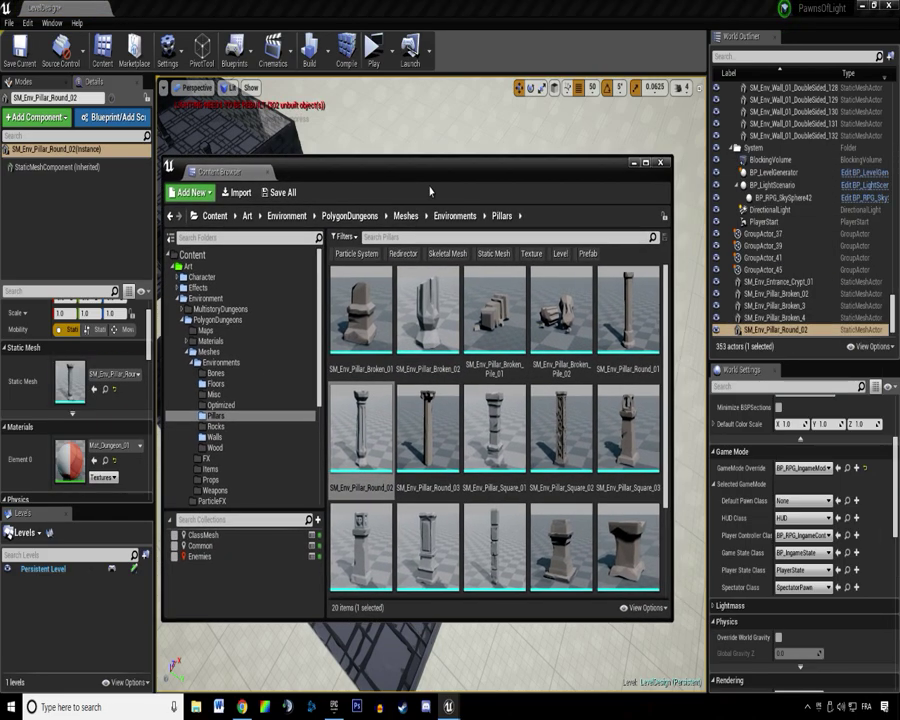
Place SM_Env_Wall_Round_01 near the back corner of the room and SM_Env_Pillar_Broken_01 near its front.
scroll(495, 420, "down", 3)
left_click_drag(628, 535, 580, 478)
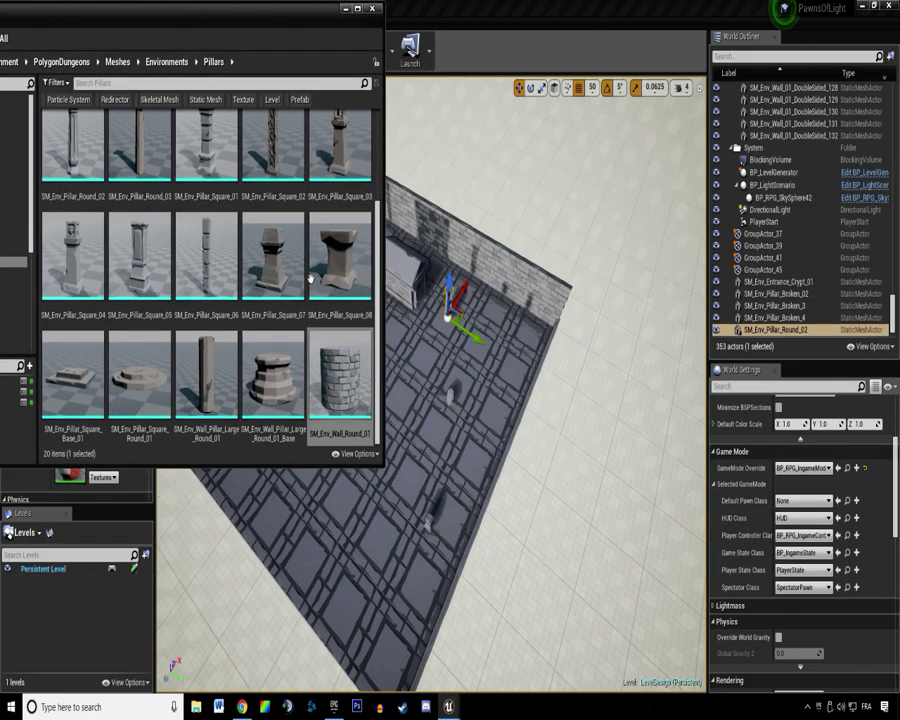
left_click_drag(311, 279, 478, 332)
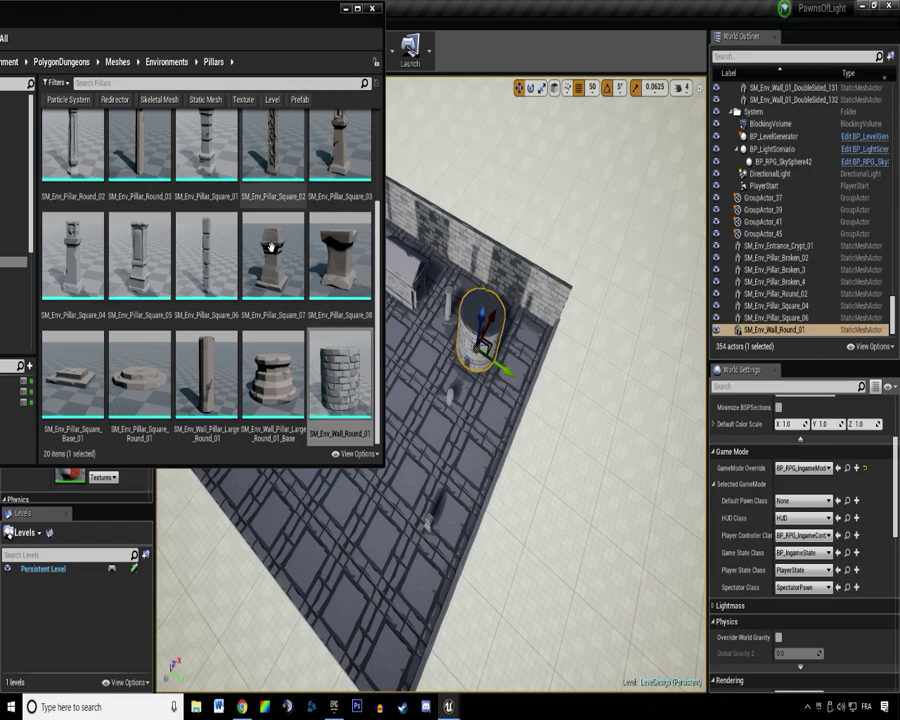
scroll(266, 212, "up", 2)
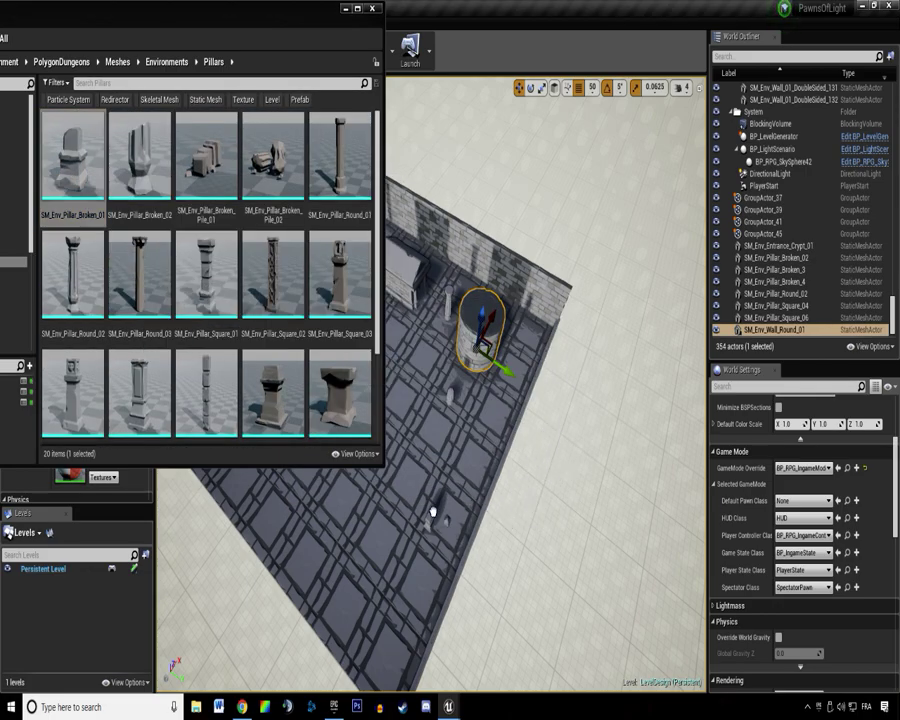
left_click_drag(363, 568, 361, 562)
scroll(225, 273, "down", 2)
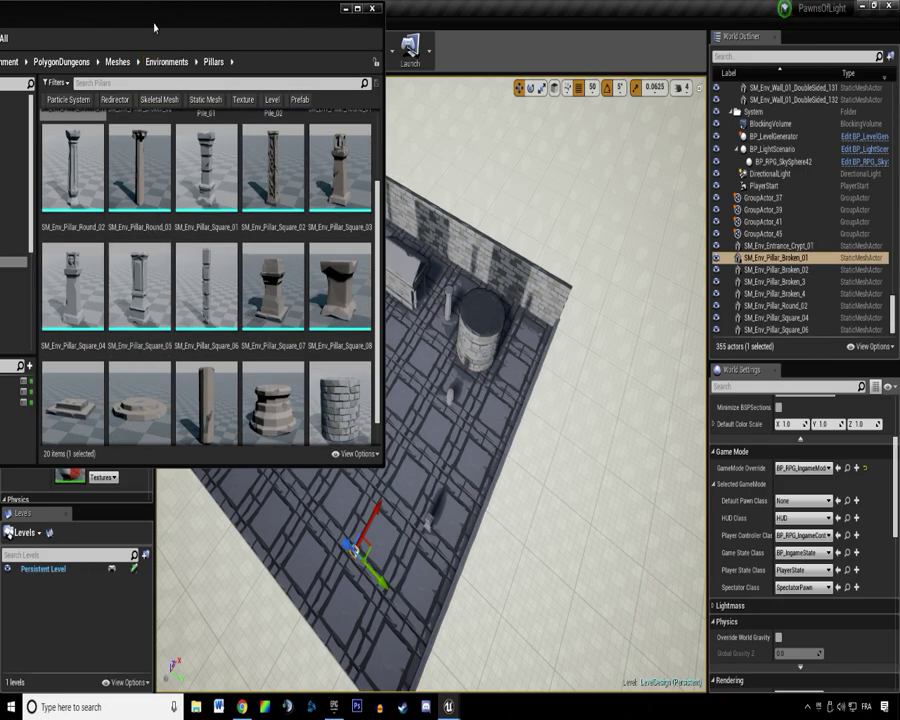
Place SM_Env_Wood_Construction_Wheel_02 from the Wood folder in the room and move it near the side wall.
left_click_drag(212, 37, 388, 85)
key("Down")
key("Down")
key("Down")
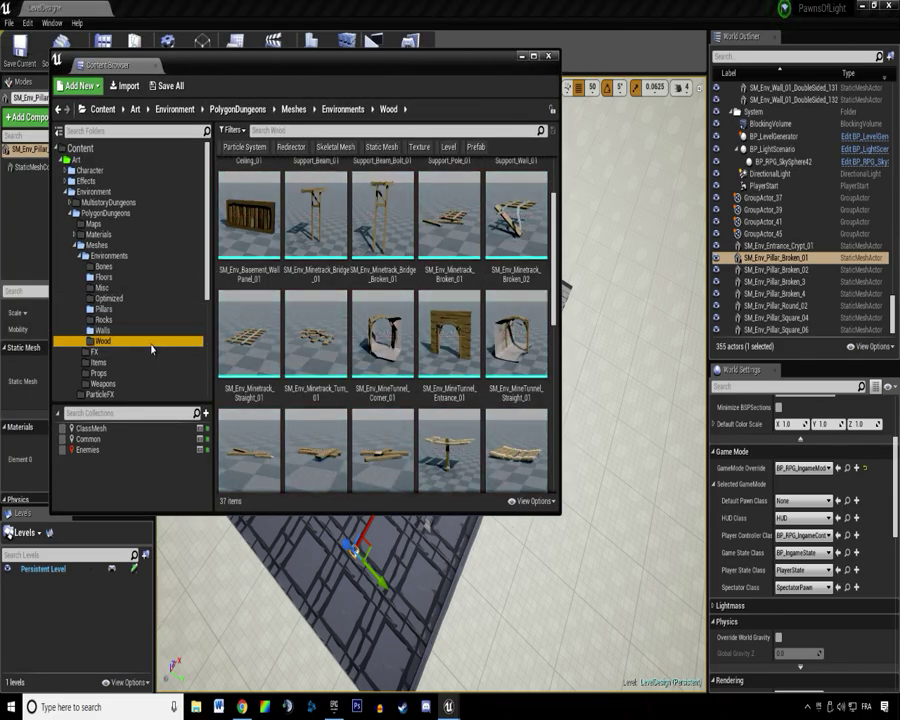
scroll(342, 347, "down", 3)
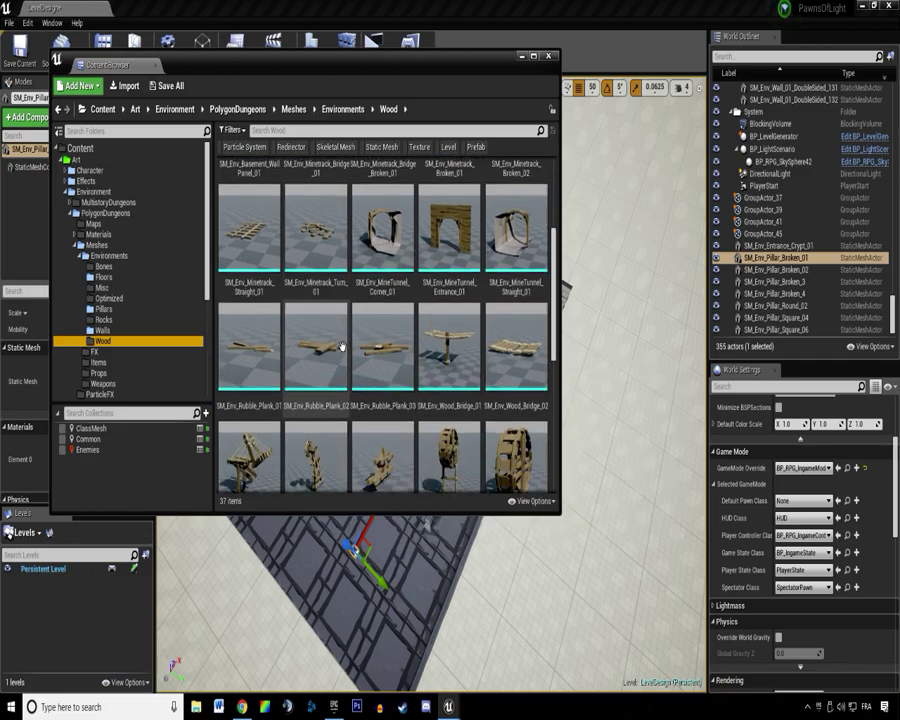
left_click_drag(401, 67, 107, 55)
left_click_drag(224, 345, 421, 420)
left_click(229, 46)
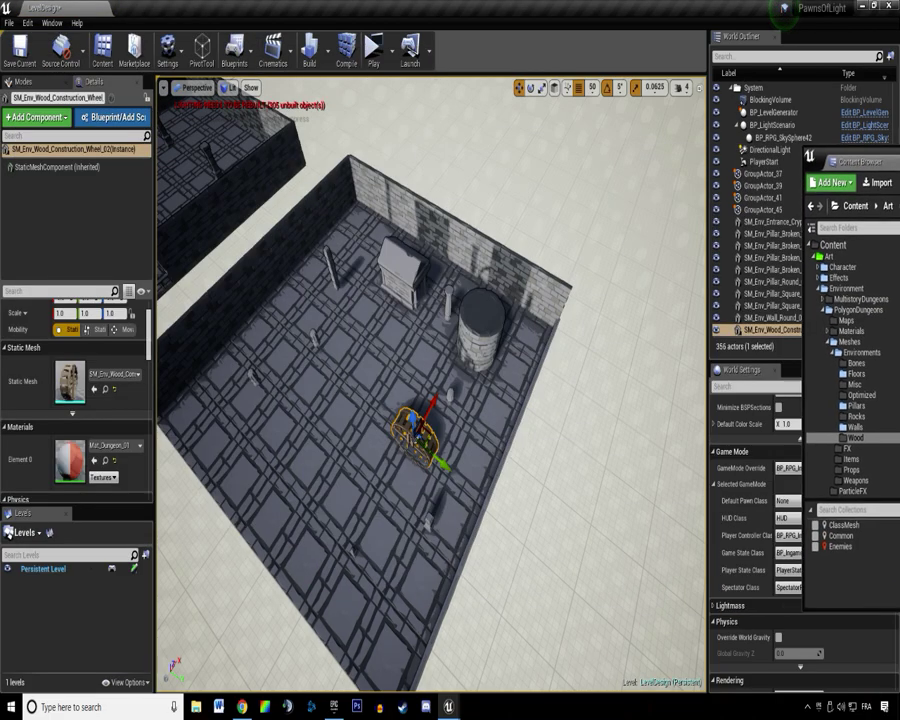
left_click_drag(411, 404, 301, 299)
Delete the tile floor of the second room from the far end of the row.
right_click_drag(301, 299, 345, 238)
right_click_drag(327, 344, 322, 390)
scroll(327, 344, "up", 5)
scroll(327, 344, "down", 10)
left_click(430, 378)
right_click_drag(430, 378, 382, 408)
left_click(428, 408)
left_click(323, 356)
key("Delete")
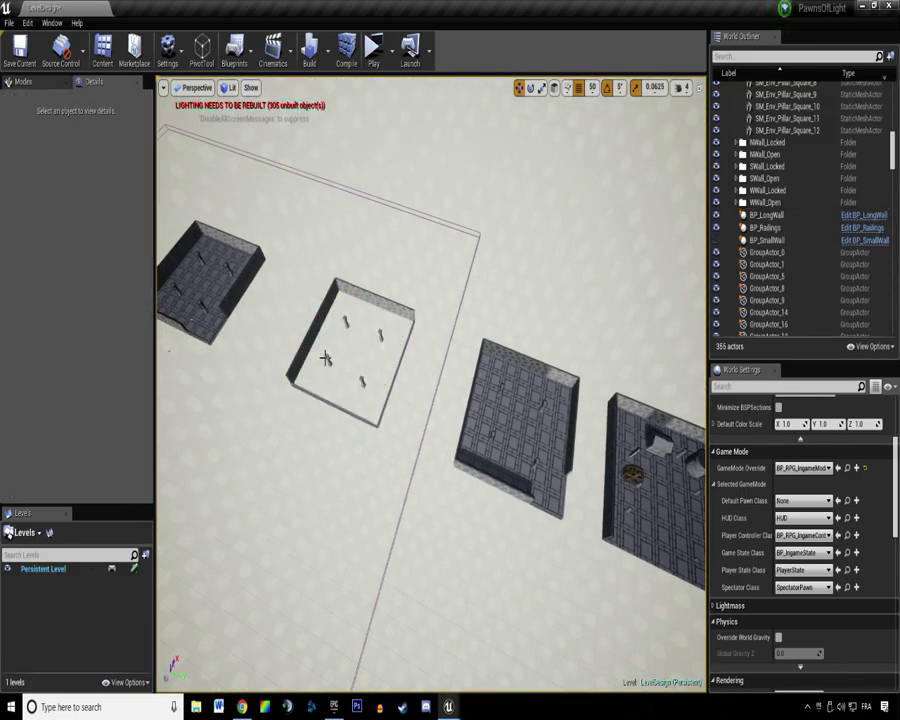
Delete the remaining walls, railings and four pillars of the floorless room.
left_click(325, 361)
key("Delete")
left_click(329, 312)
key("Delete")
left_click(353, 297)
key("Delete")
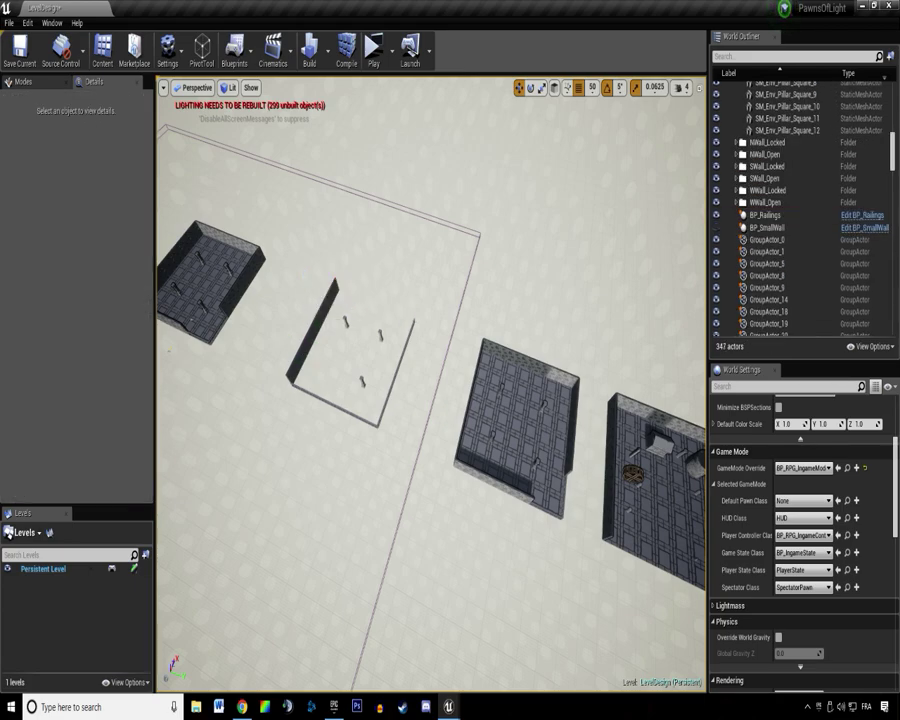
left_click(320, 318)
key("Delete")
left_click(346, 322)
key("Delete")
left_click(341, 410)
key("Delete")
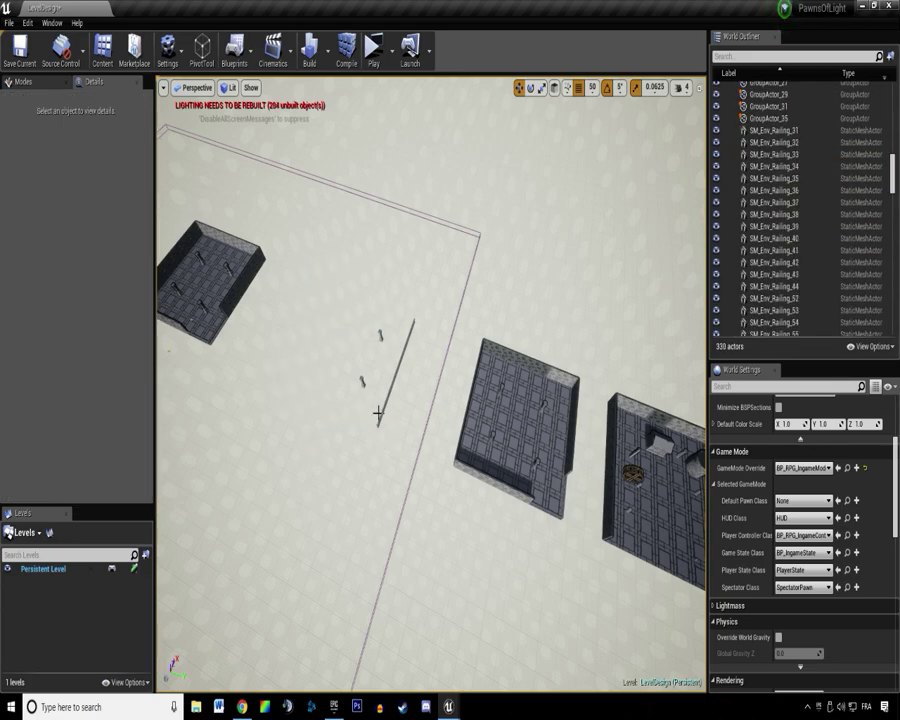
left_click(380, 408)
key("Delete")
left_click(362, 383)
key("Delete")
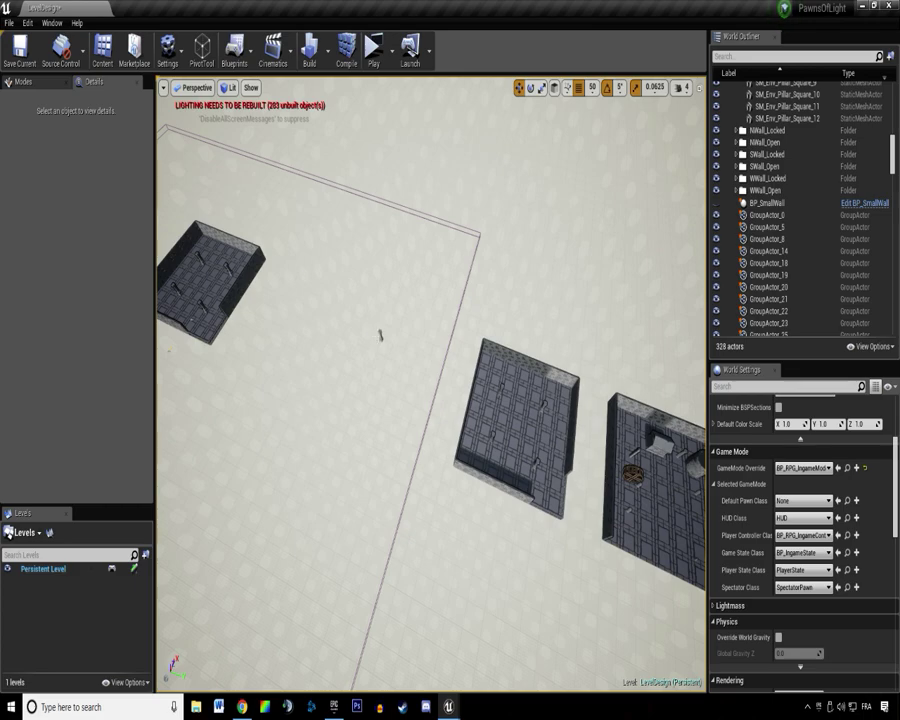
left_click(376, 334)
left_click(380, 335)
key("Delete")
Delete the tile floor and one side wall of the farthest room in the row.
left_click(211, 301)
key("Delete")
left_click(241, 300)
key("Delete")
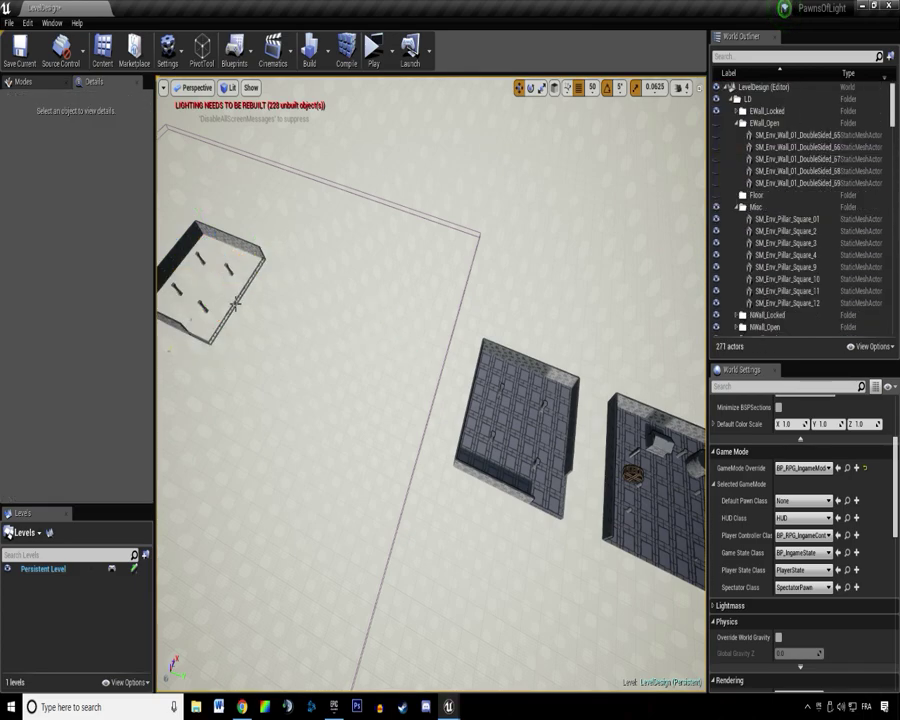
left_click(240, 307)
key("Delete")
right_click_drag(303, 323, 366, 311)
key("ctrl+z")
Collapse the LD and System folders in the outliner and select all ungrouped actors and groups of the decorated room.
left_click(600, 418)
right_click_drag(600, 418, 474, 219)
scroll(474, 219, "down", 2)
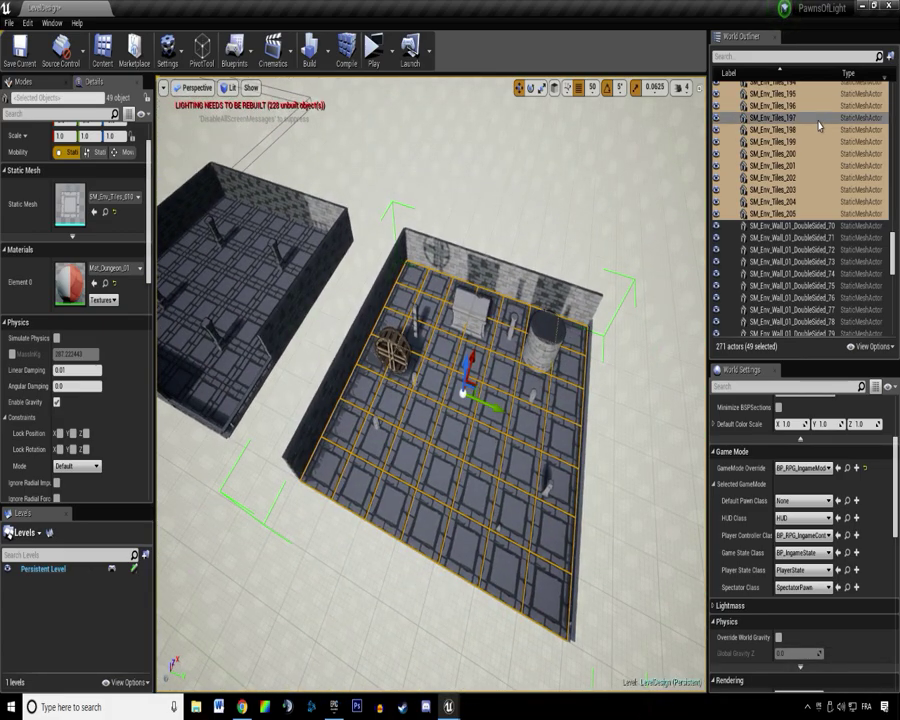
left_click_drag(891, 253, 891, 82)
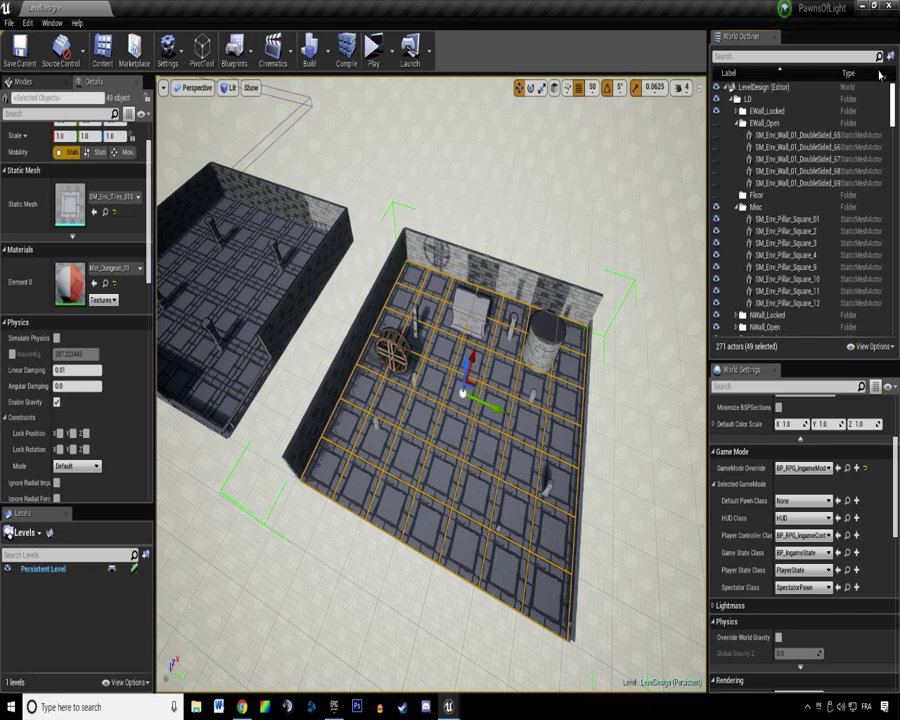
left_click(731, 99)
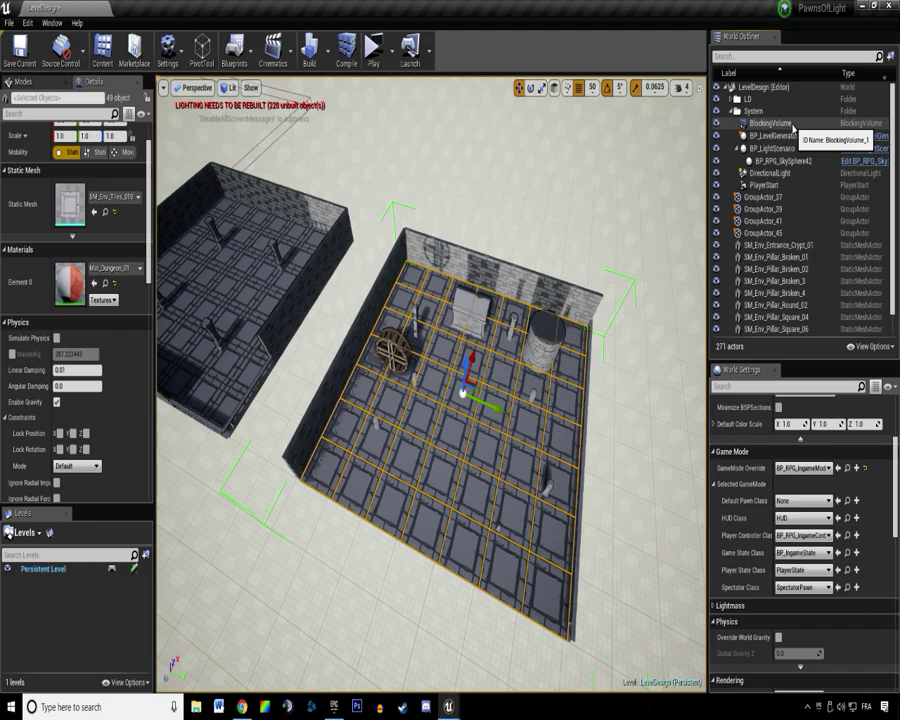
right_click_drag(507, 194, 555, 182)
left_click(737, 111)
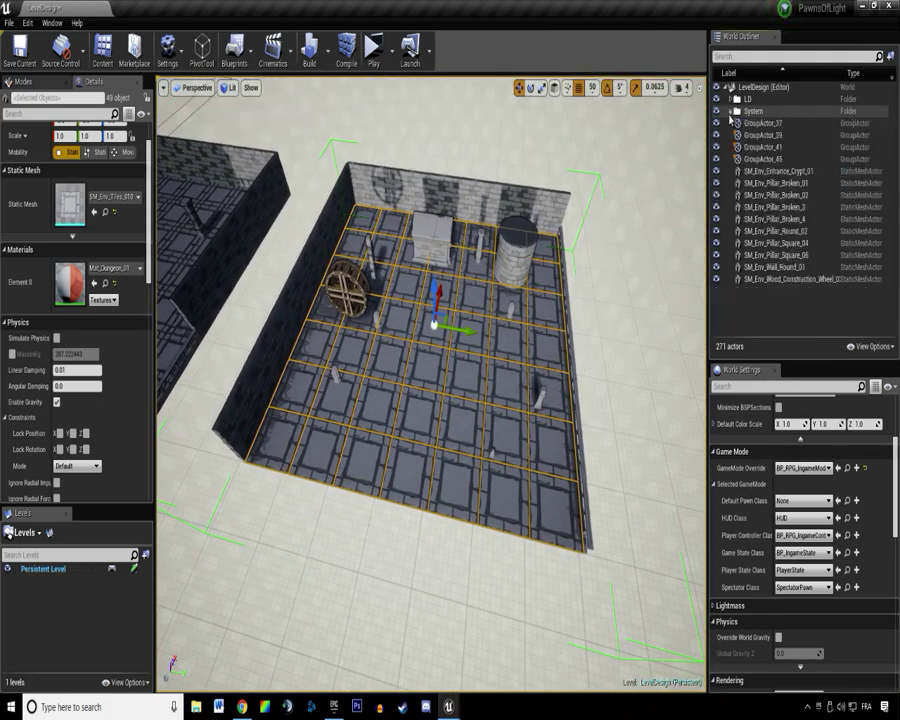
left_click(790, 279)
left_click(763, 124, "shift")
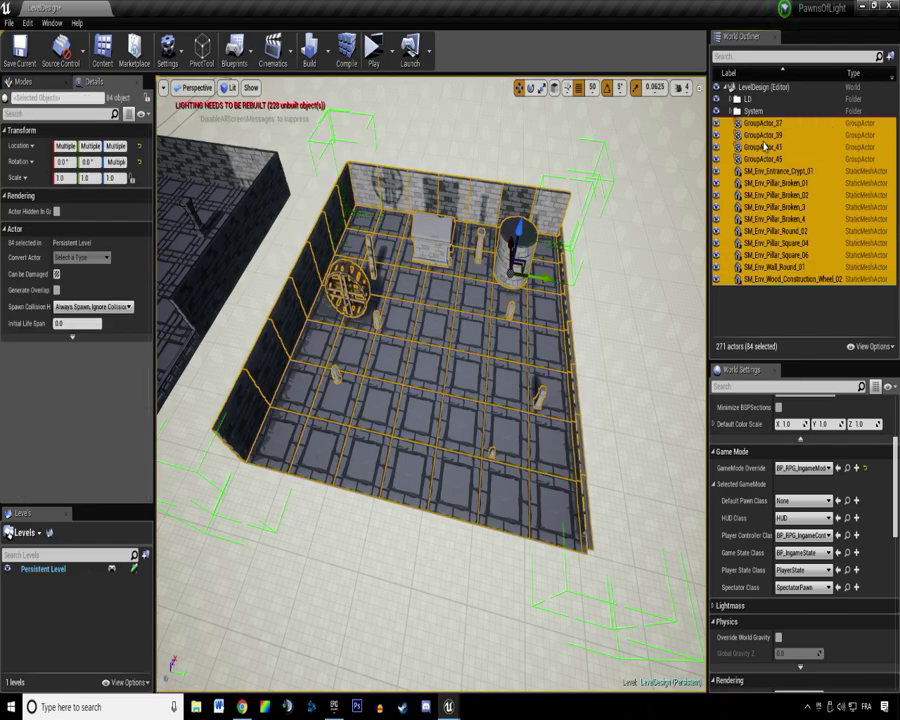
Move the selected room actors into a new outliner folder named StartTileS and collapse it.
right_click_drag(515, 223, 519, 195)
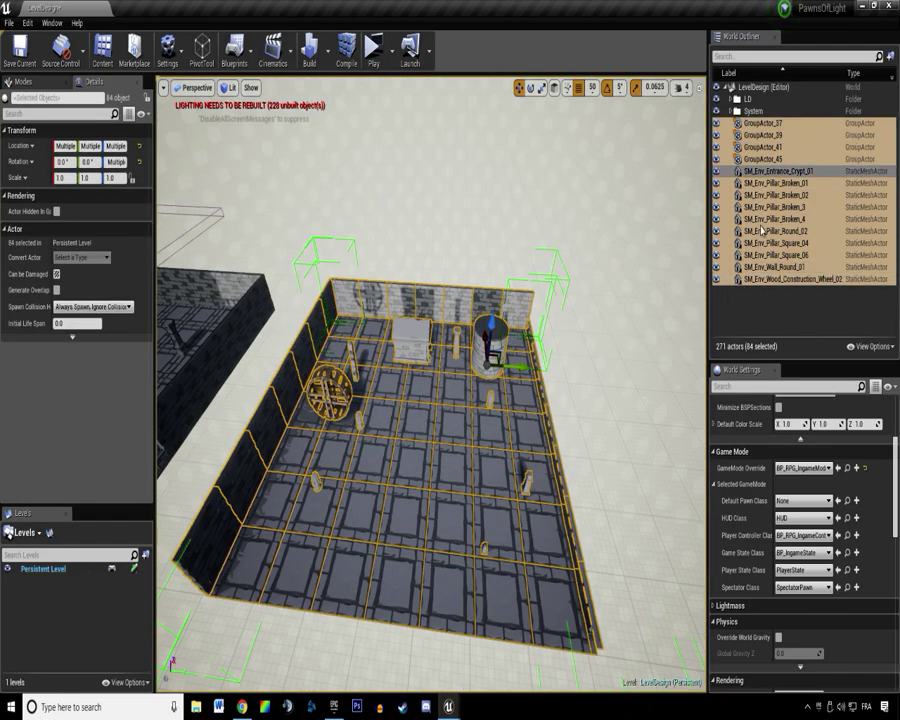
right_click(757, 266)
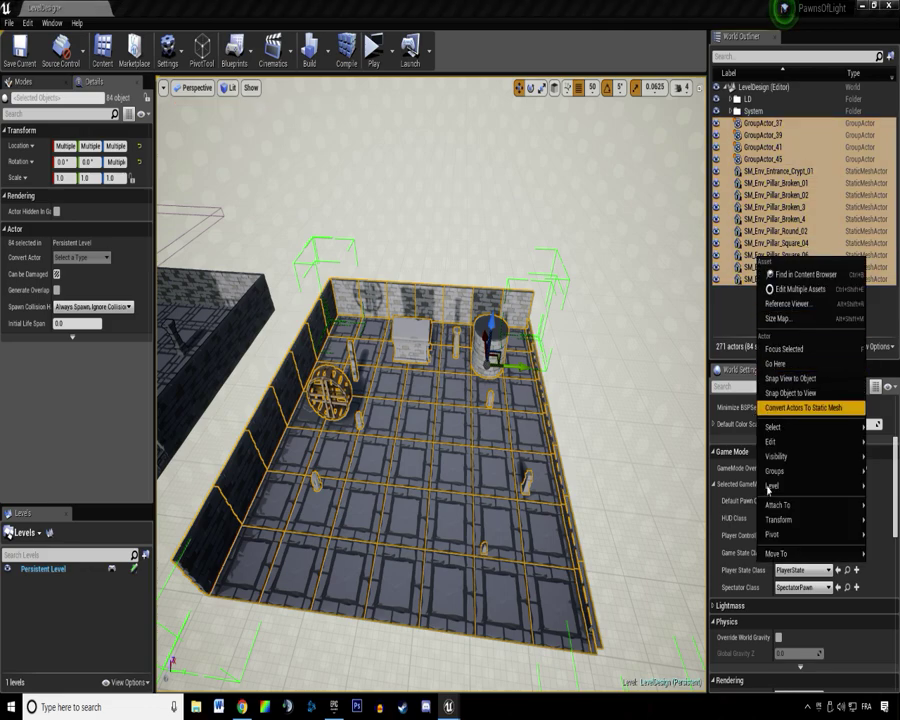
left_click(750, 556)
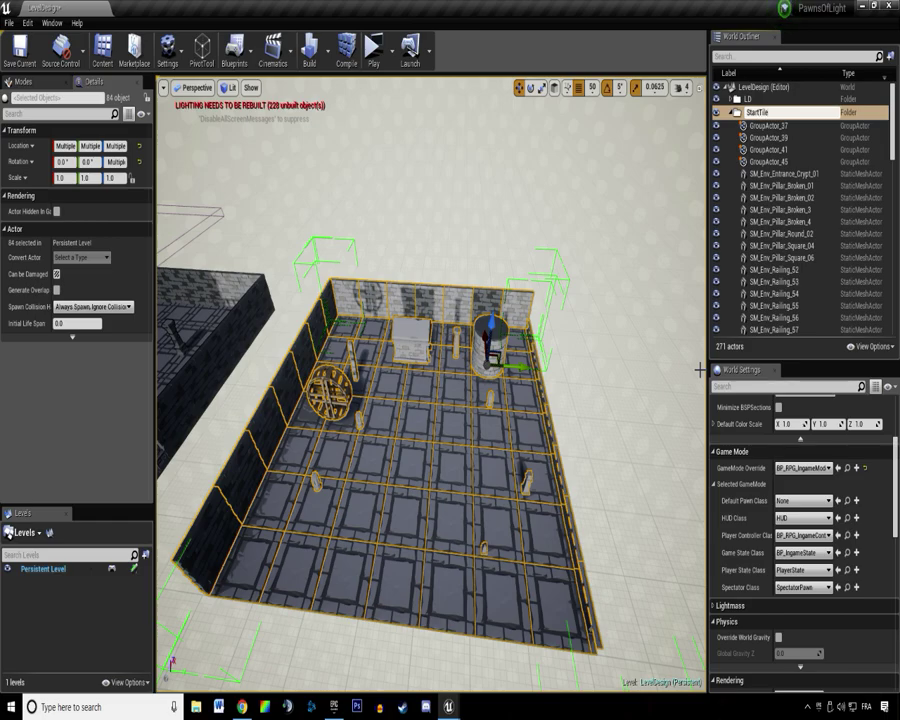
type("StartTile5")
key("Return")
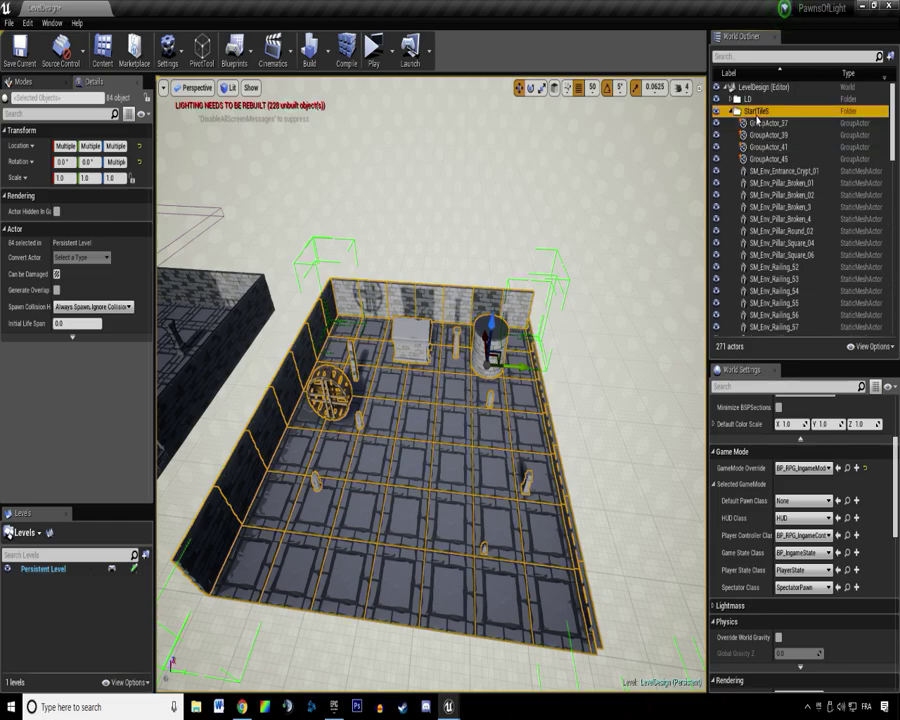
left_click(736, 111)
Duplicate the whole decorated room and place the copy beside the original.
scroll(517, 358, "down", 6)
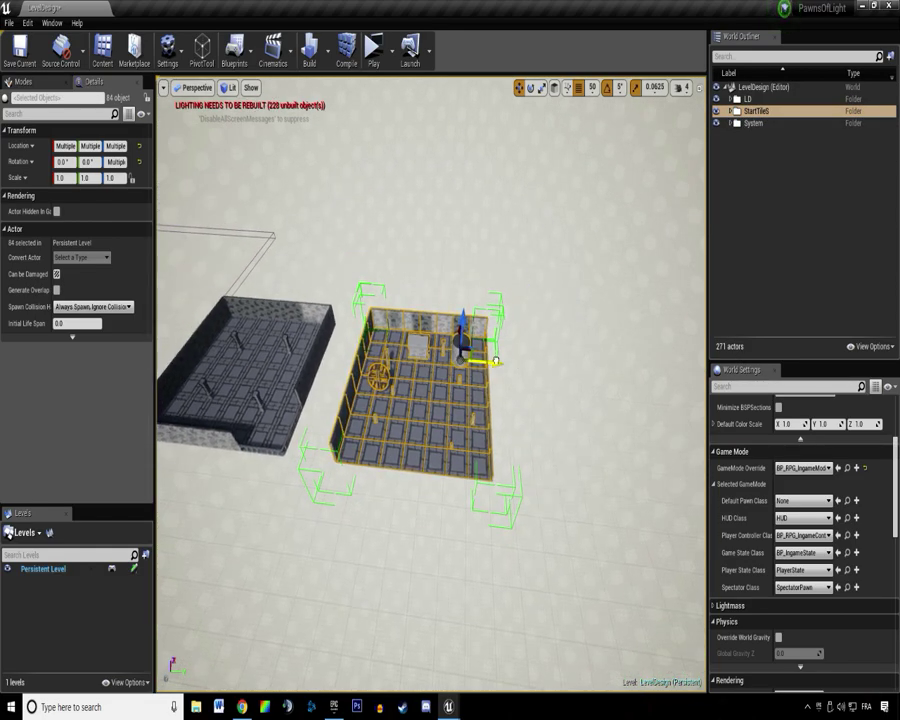
left_click_drag(513, 363, 549, 367)
right_click_drag(549, 367, 708, 170)
key("d")
left_click_drag(425, 338, 612, 368, "alt")
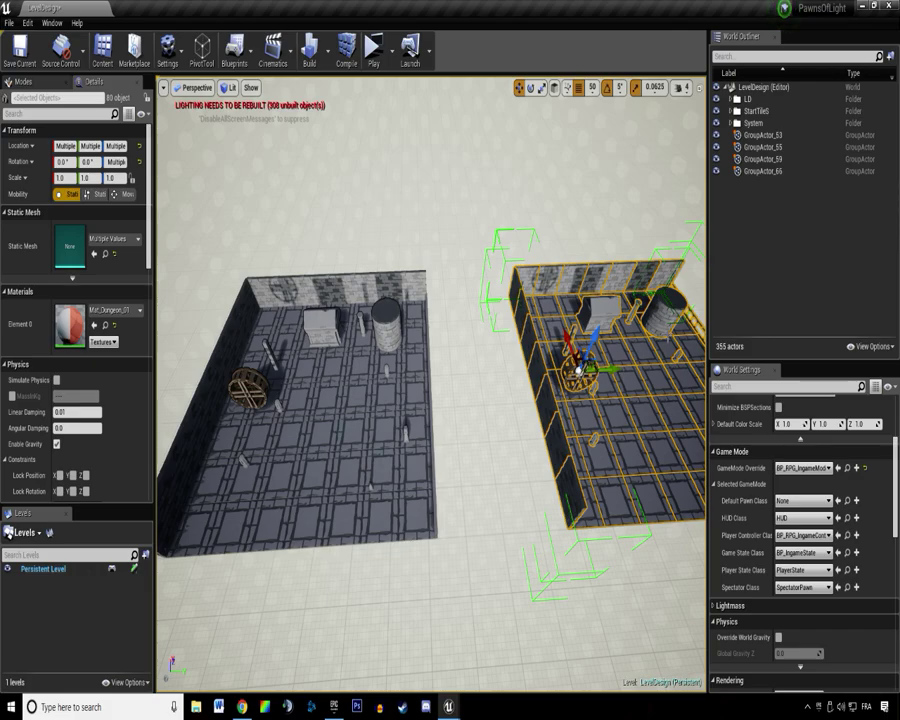
right_click(771, 280)
right_click_drag(671, 223, 674, 212)
key("d")
left_click(235, 50)
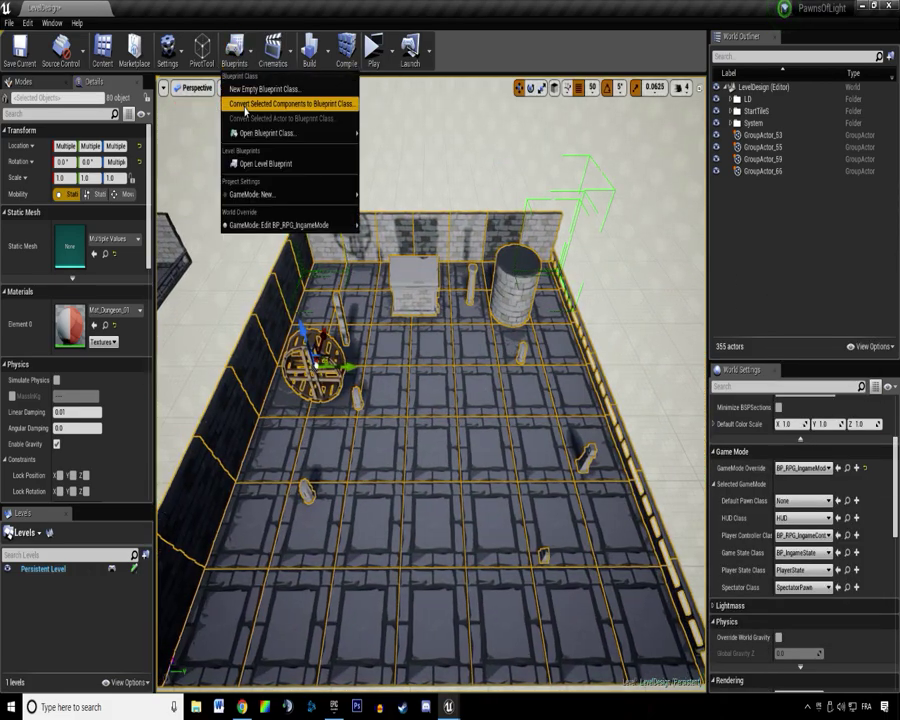
left_click(244, 109)
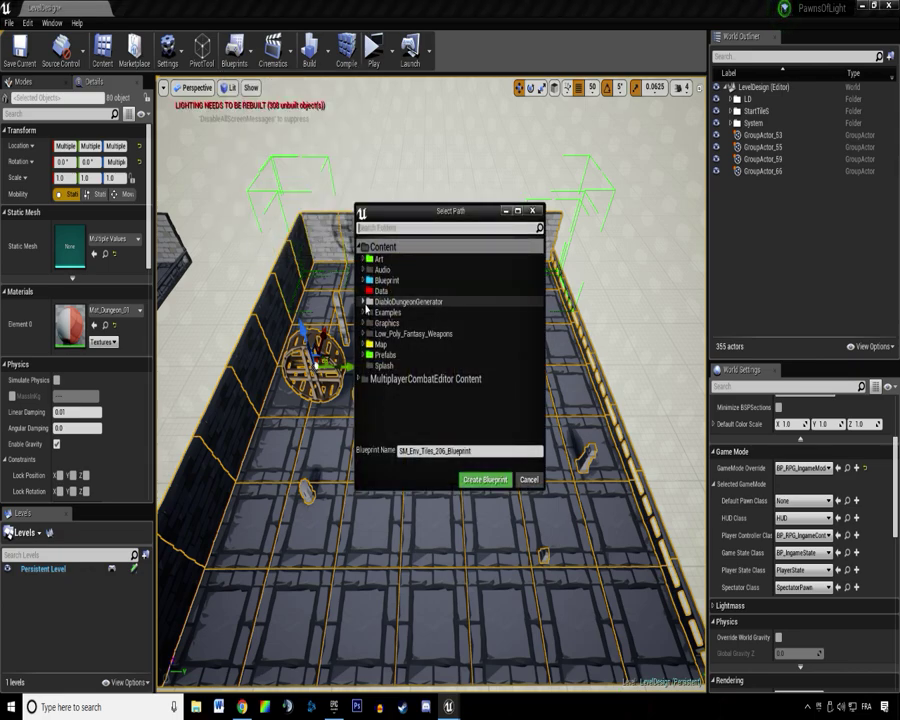
left_click(363, 301)
left_click(393, 312)
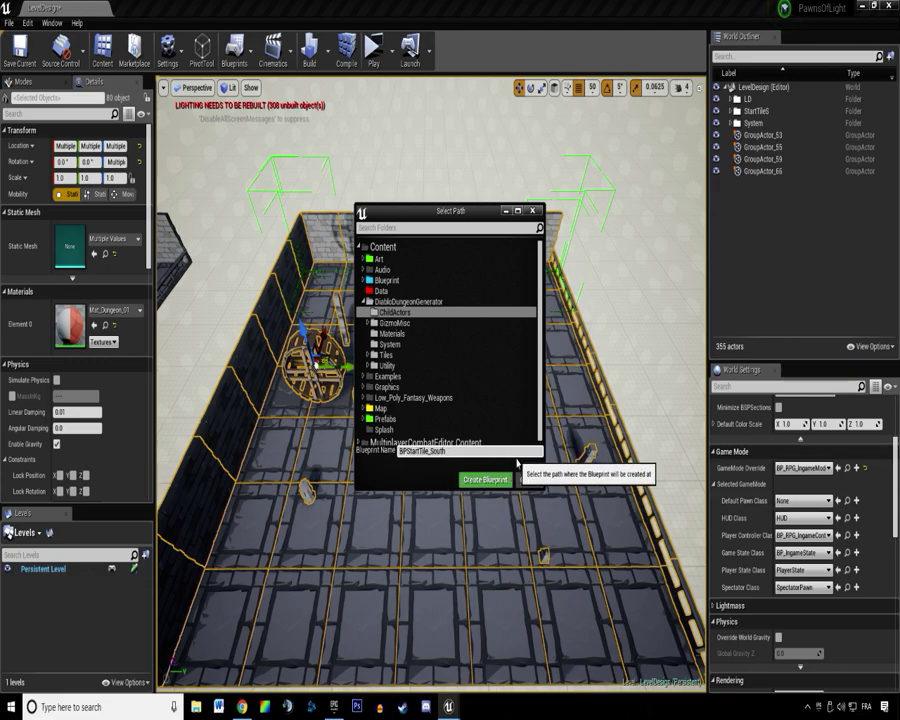
left_click_drag(428, 458, 461, 451)
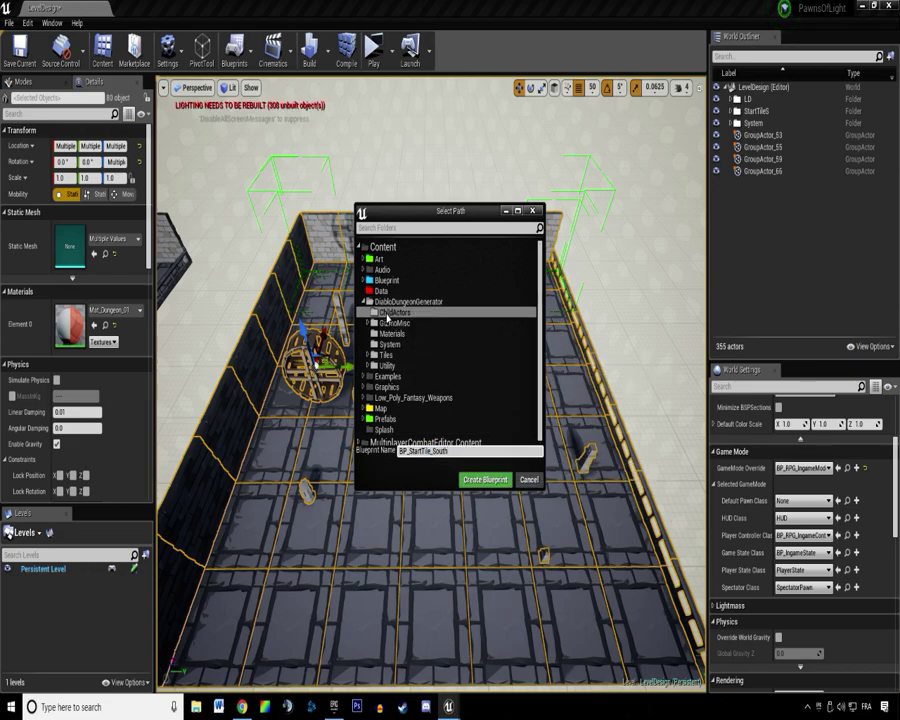
Browse to DiabloDungeonGenerator/Tiles/StartTiles in the Content Browser and examine how the existing start tile blueprints are named.
left_click_drag(899, 150, 499, 138)
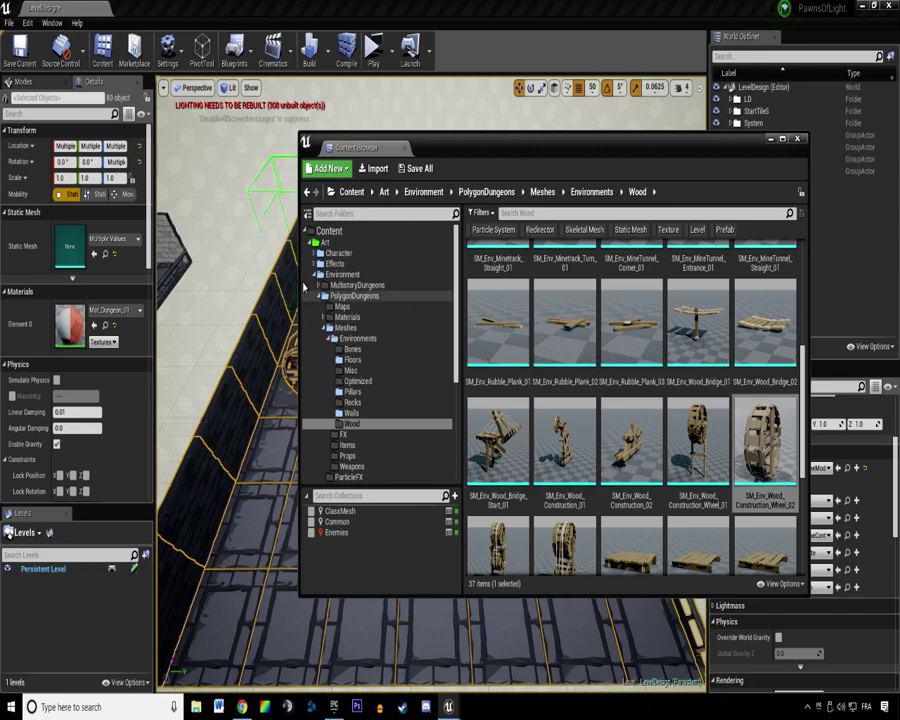
left_click(315, 275)
left_click(352, 336)
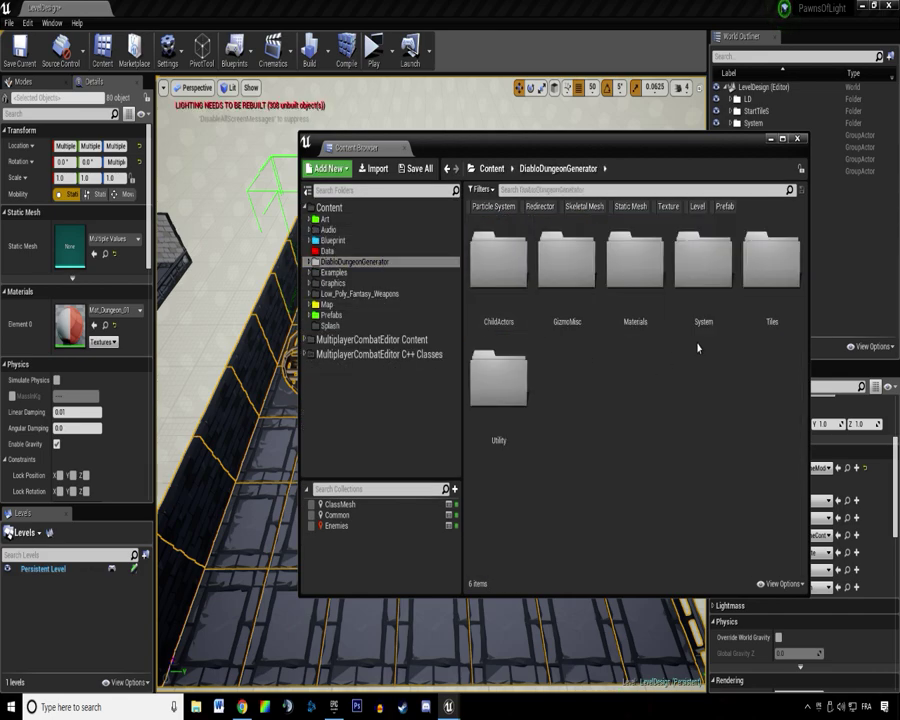
double_click(766, 268)
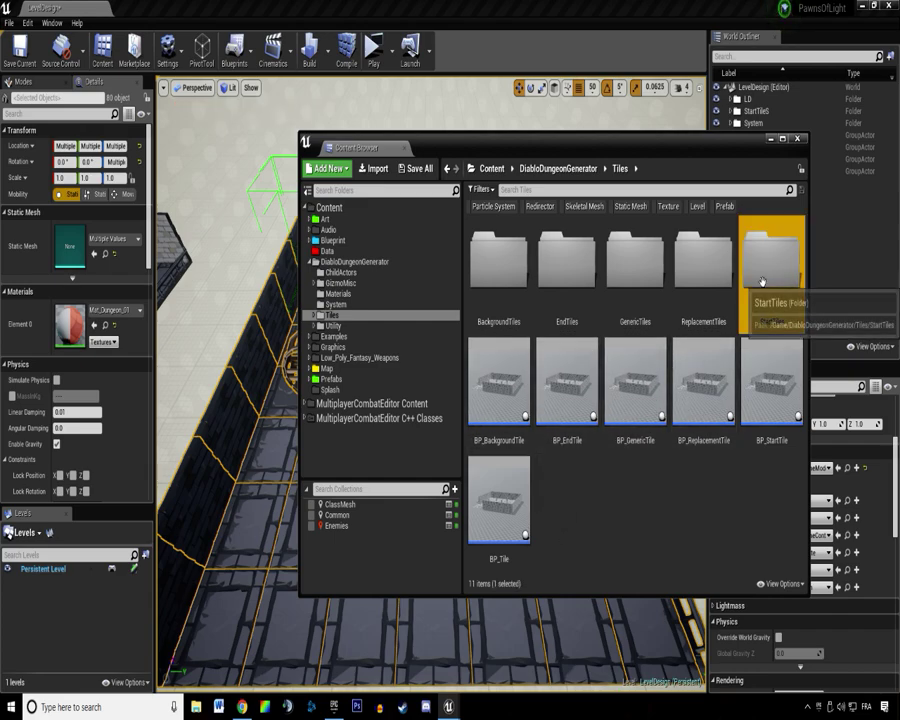
double_click(762, 282)
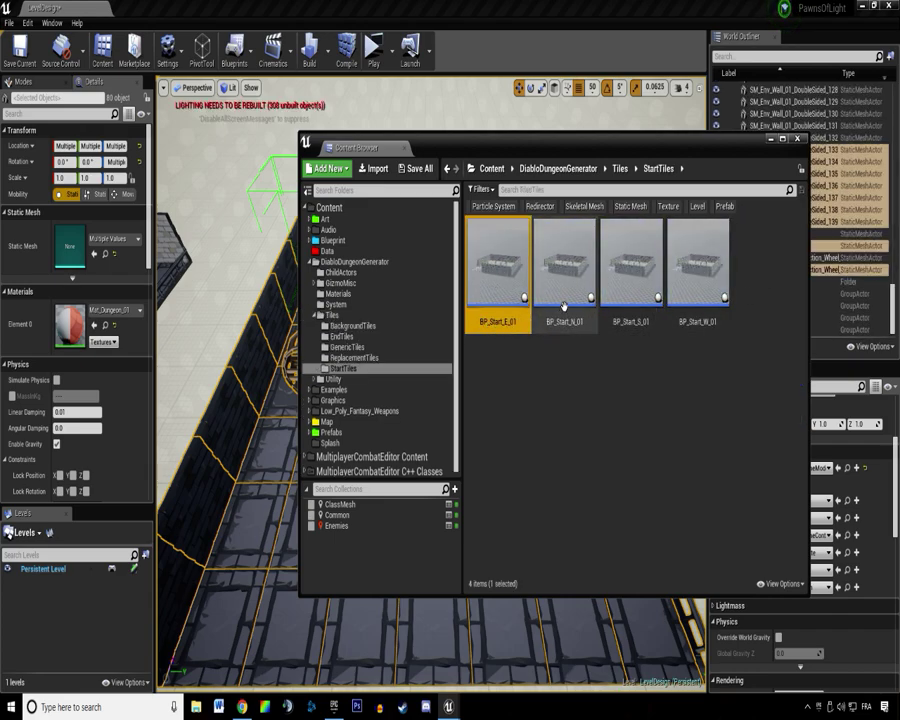
left_click(636, 292)
left_click(619, 379)
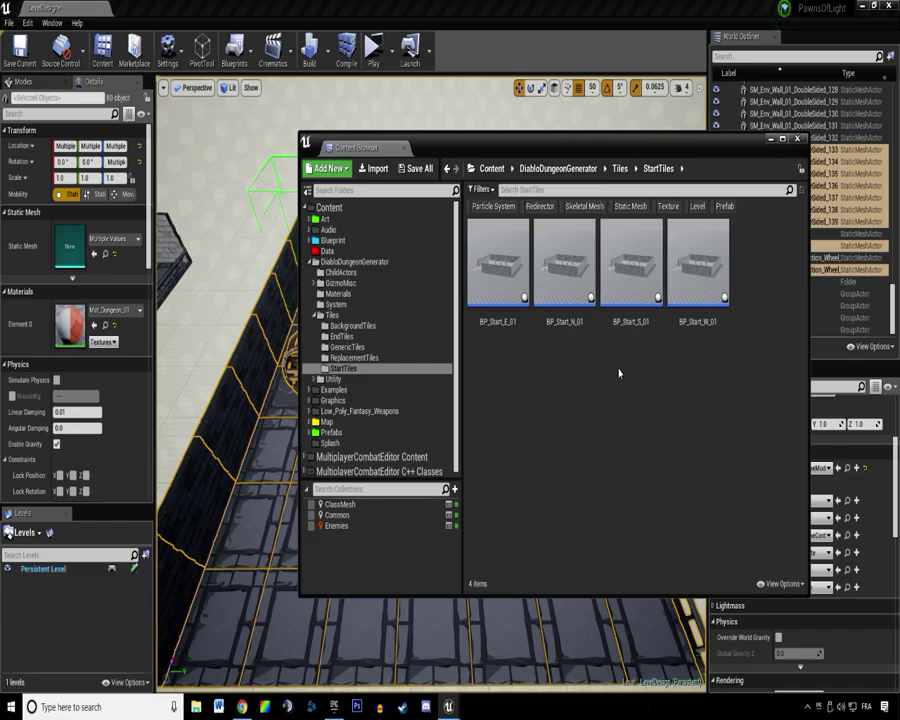
left_click_drag(595, 151, 897, 178)
right_click_drag(297, 283, 297, 235)
left_click(449, 704)
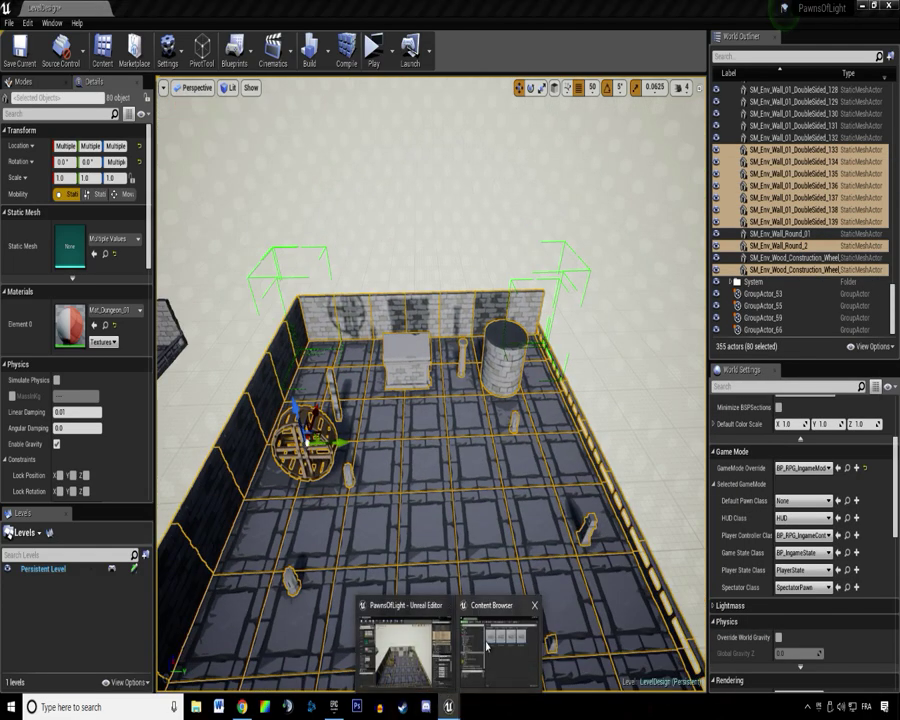
Convert the duplicated room's selected components into a blueprint class named BP_Environment_Start_S_01 in DiabloDungeonGenerator/ChildActors and dock its editor.
left_click(251, 63)
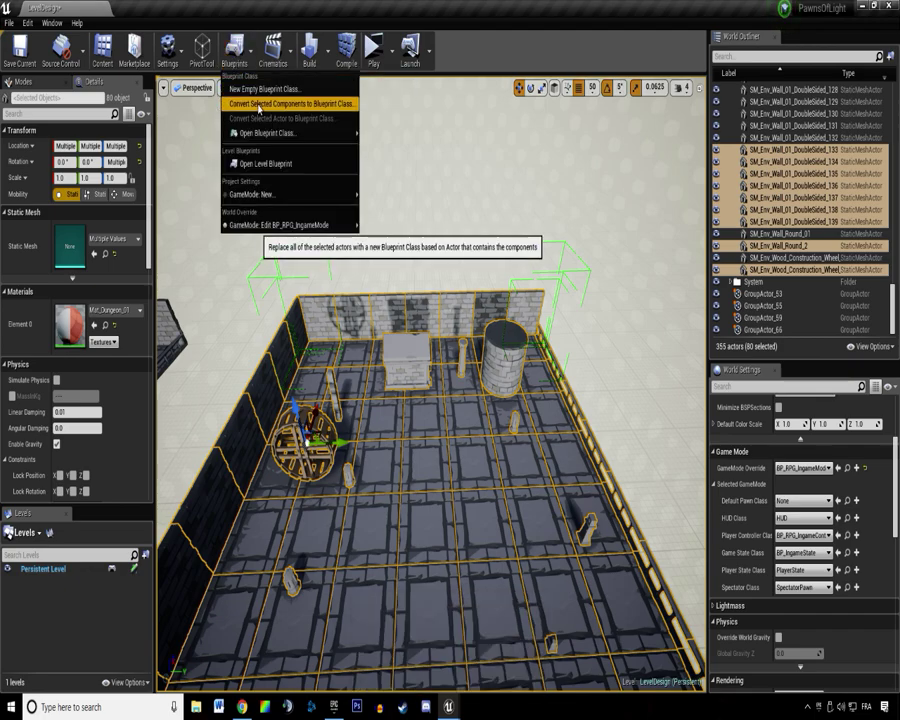
left_click(295, 98)
left_click(363, 302)
left_click(396, 313)
left_click(484, 451)
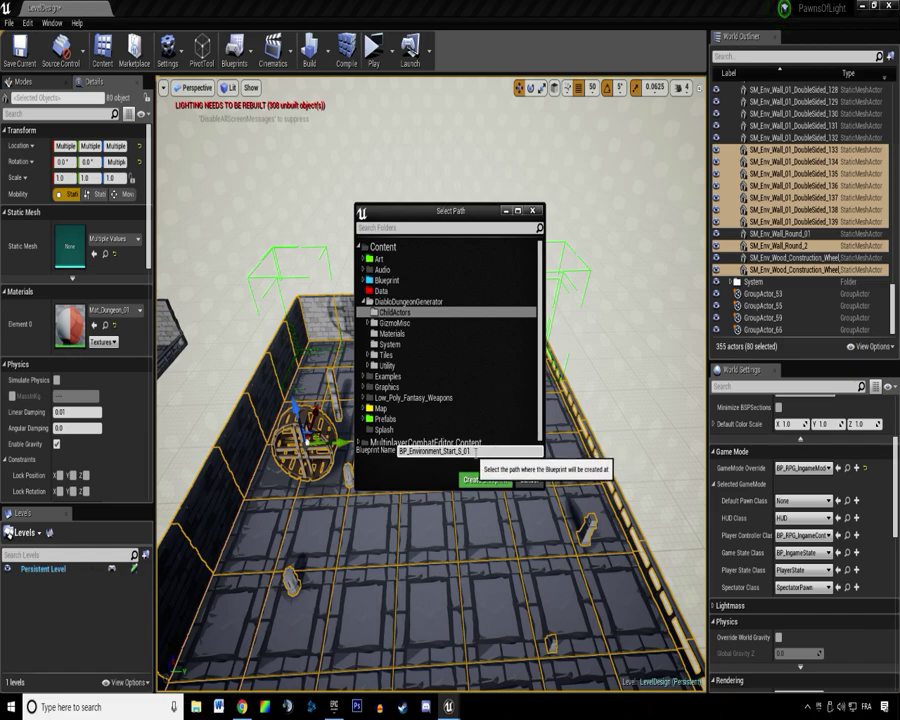
left_click(484, 481)
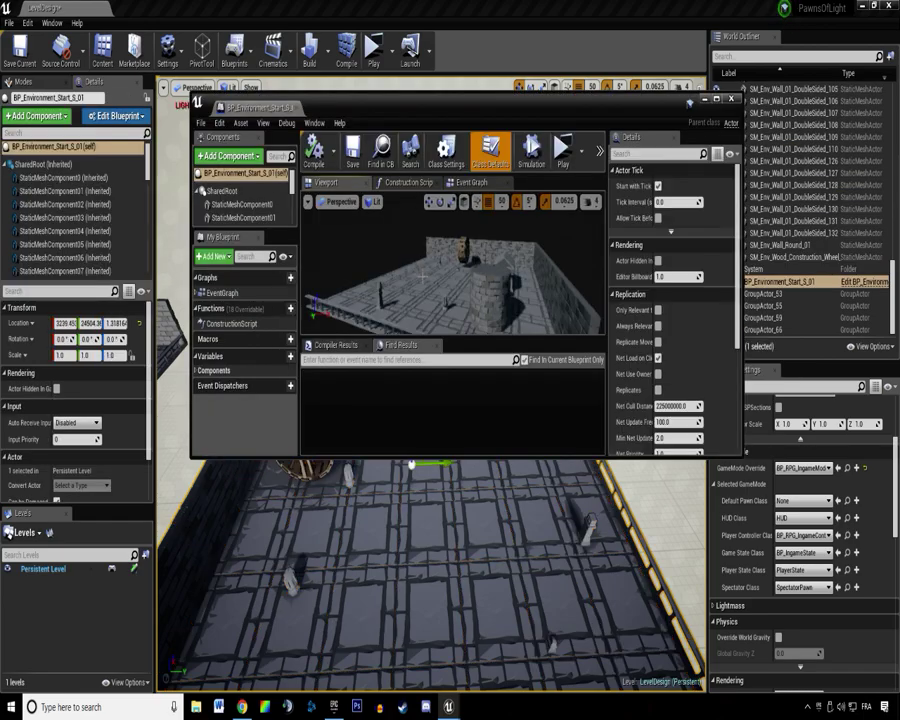
double_click(252, 108)
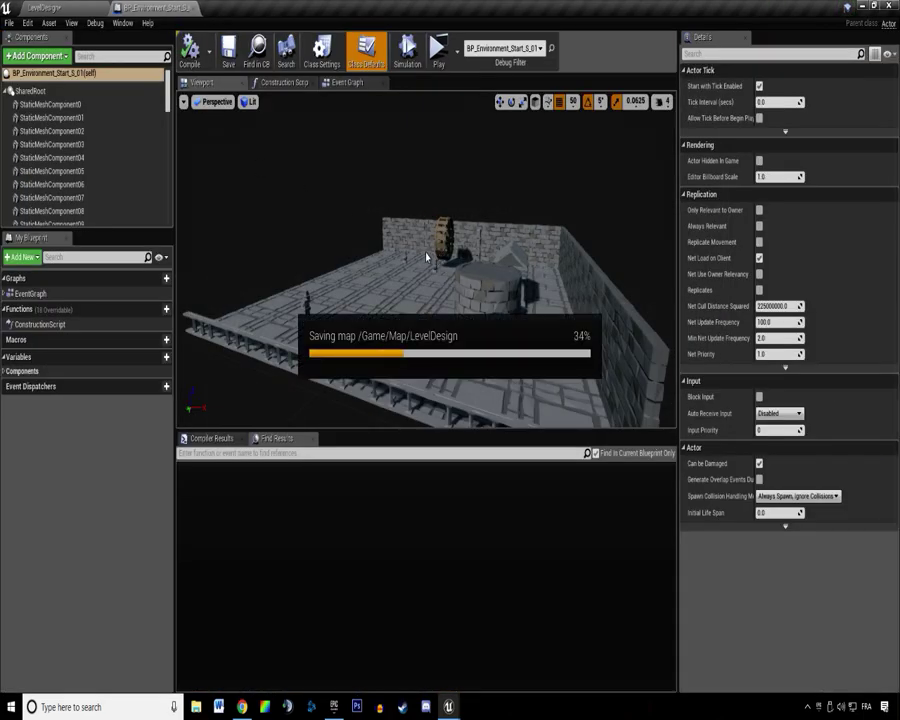
Examine the new room blueprint in its editor and inspect where its pivot sits in the LevelDesign level.
right_click_drag(338, 213, 425, 245)
left_click(46, 8)
right_click_drag(430, 340, 260, 370)
right_click_drag(400, 350, 235, 380)
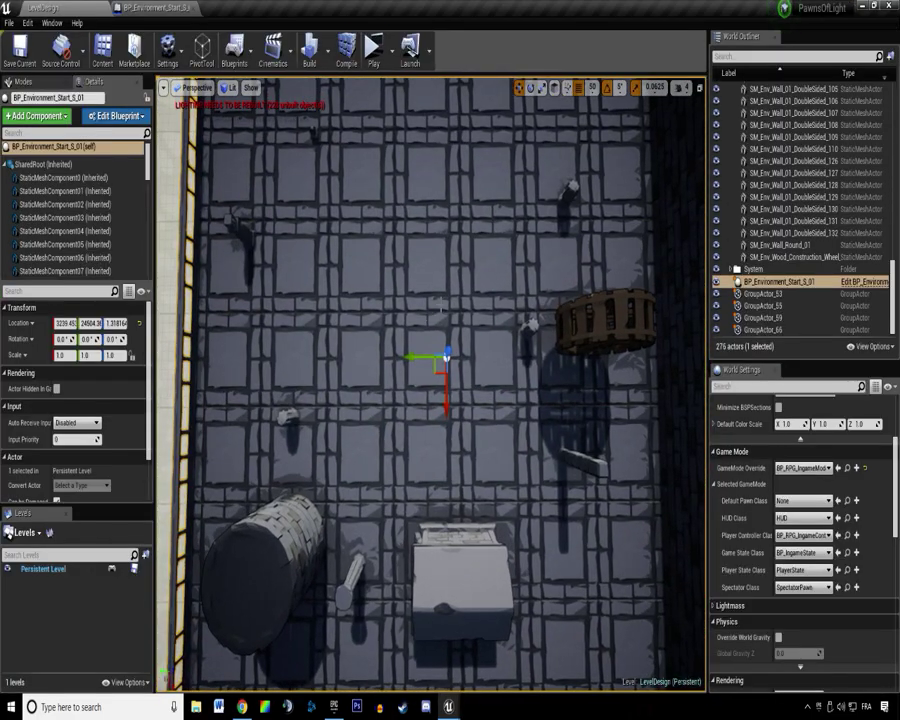
scroll(437, 310, "down", 10)
right_click_drag(437, 310, 255, 320)
left_click(780, 245)
double_click(783, 282)
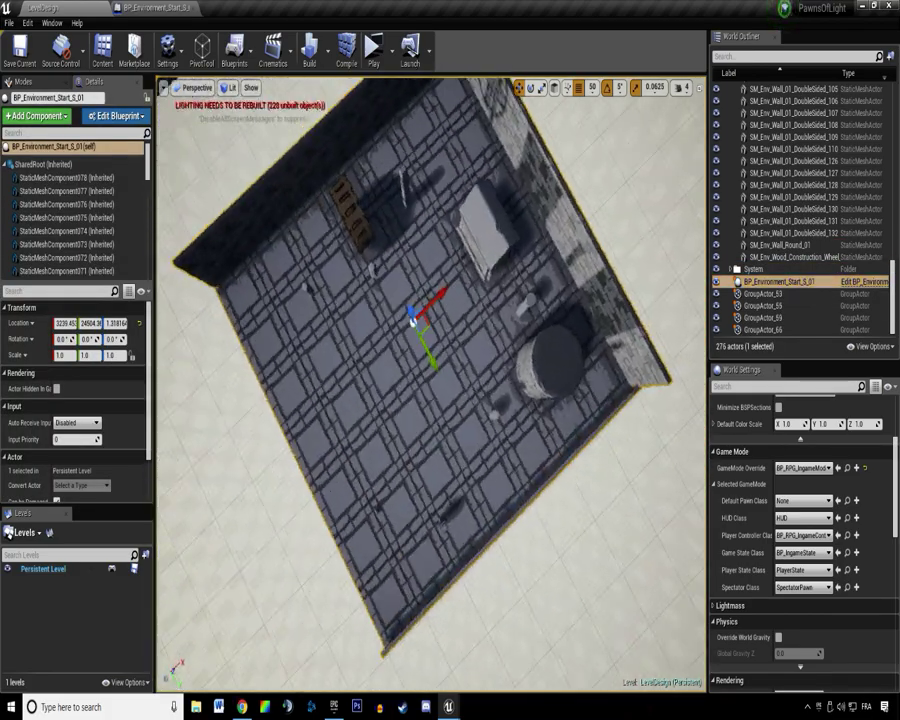
scroll(458, 356, "up", 5)
right_click_drag(458, 356, 560, 360)
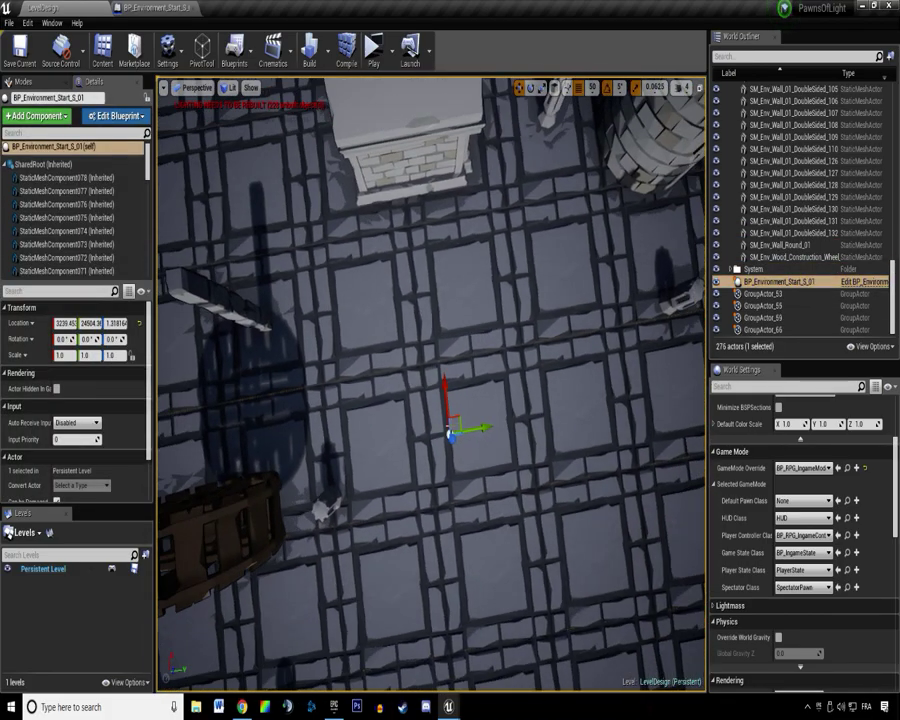
Move the blueprint room about 1650 units along the Y axis, away from the original room.
scroll(447, 432, "down", 6)
left_click_drag(471, 411, 583, 398)
middle_click_drag(575, 396, 365, 417)
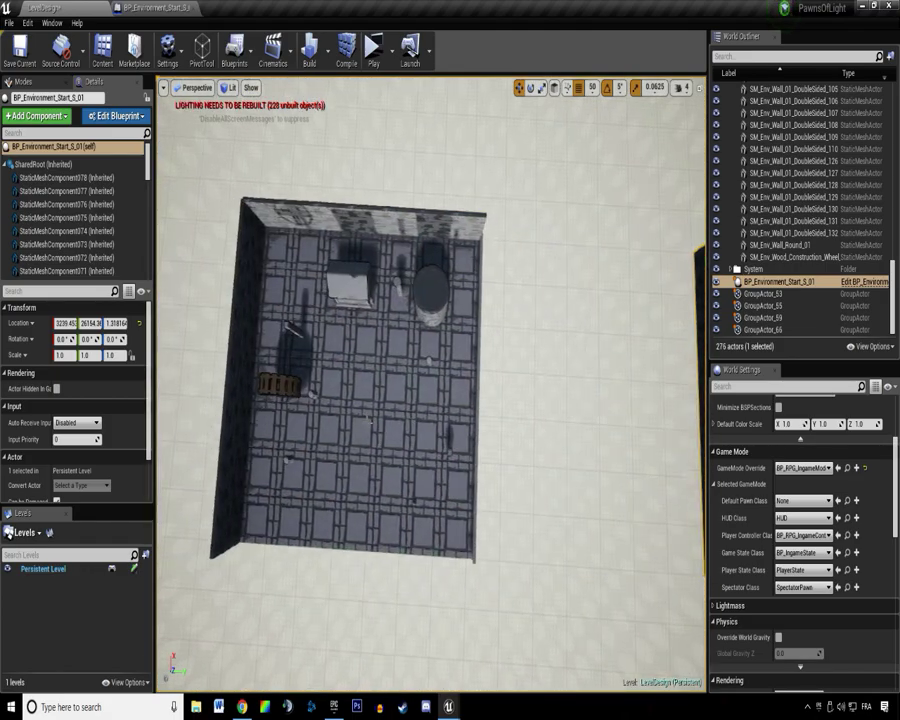
left_click(365, 417)
right_click_drag(365, 417, 425, 400)
Delete the BP_Environment_Start_S_01 actor from the level.
scroll(289, 403, "down", 3)
left_click(596, 355)
left_click(795, 257)
left_click(795, 281)
key("Delete")
Close the blueprint editor and try to delete the BP_Environment_Start_S_01 asset from the ChildActors folder.
left_click(190, 8)
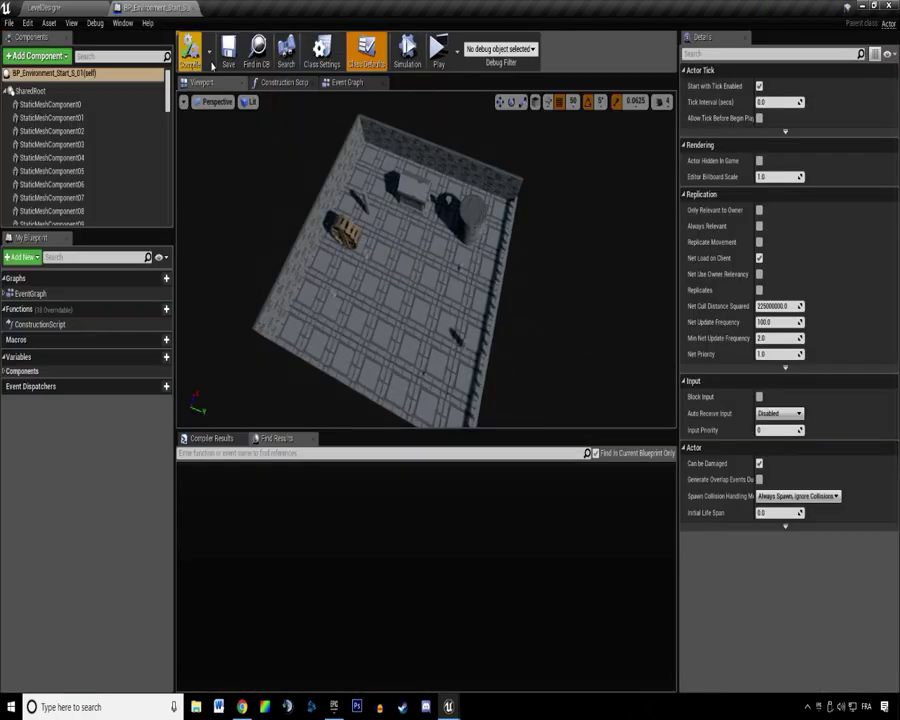
middle_click(152, 7)
left_click(103, 50)
left_click(361, 266)
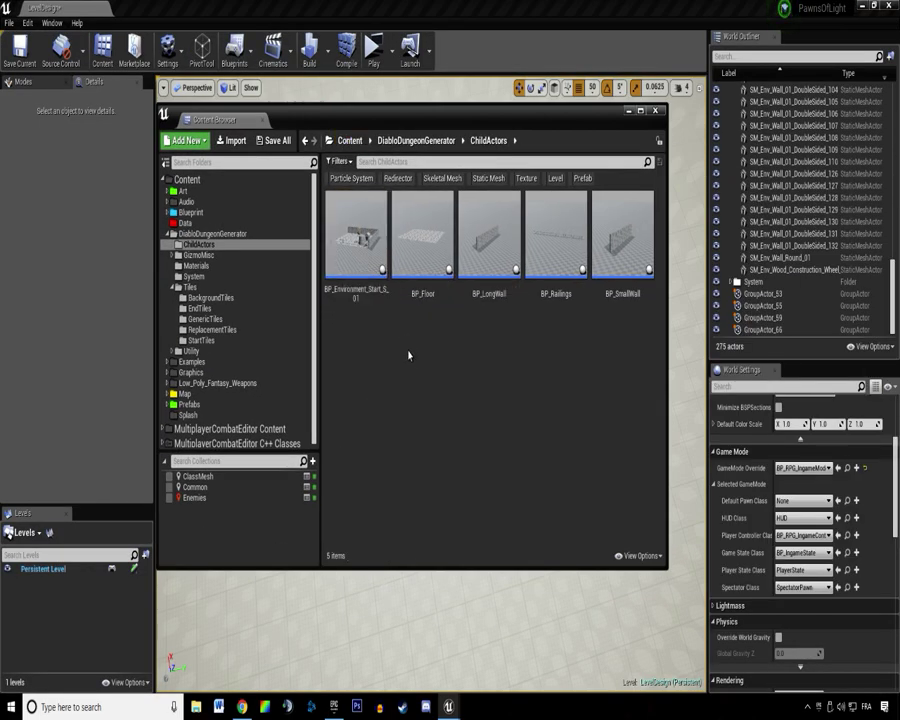
key("Delete")
left_click(536, 562)
Save the LevelDesign map and force-delete the BP_Environment_Start_S_01 asset.
left_click_drag(373, 119, 456, 222)
key("ctrl+s")
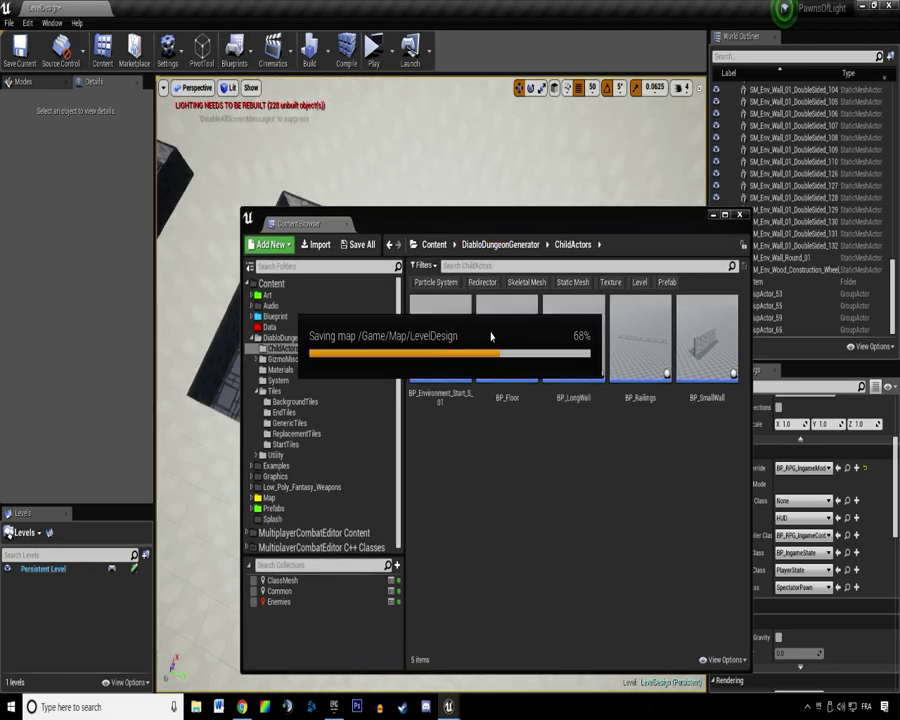
left_click(440, 340)
key("Delete")
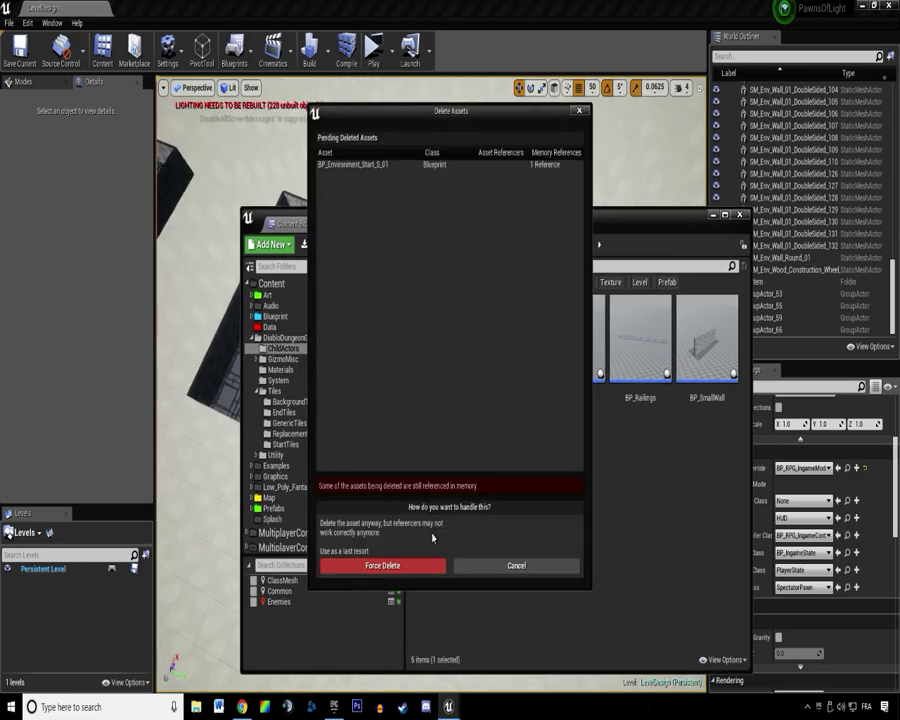
left_click(382, 565)
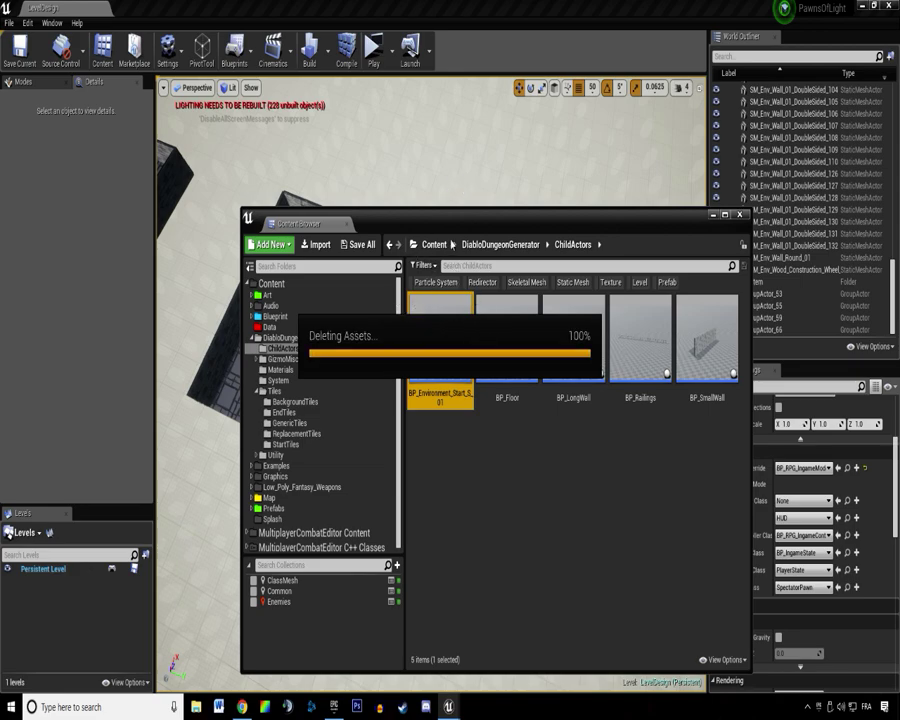
Select the original room's back and side walls and extend the selection to every actor in the StartTileS folder.
left_click_drag(450, 222, 899, 195)
right_click_drag(478, 277, 445, 290)
left_click(432, 428)
mouse_move(432, 428)
right_mouse_down()
mouse_move(445, 405)
mouse_move(405, 412)
mouse_move(440, 435)
mouse_move(438, 450)
mouse_move(436, 442)
right_mouse_up()
left_click(350, 243)
mouse_move(343, 282)
right_mouse_down()
mouse_move(300, 275)
mouse_move(335, 265)
mouse_move(343, 282)
right_mouse_up()
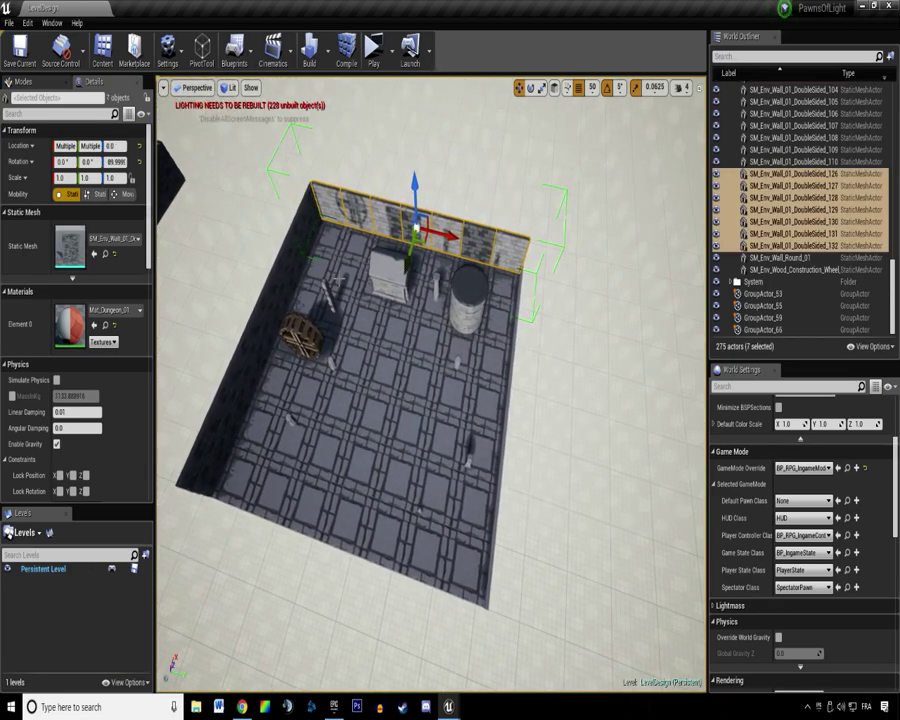
left_click(294, 244, "ctrl")
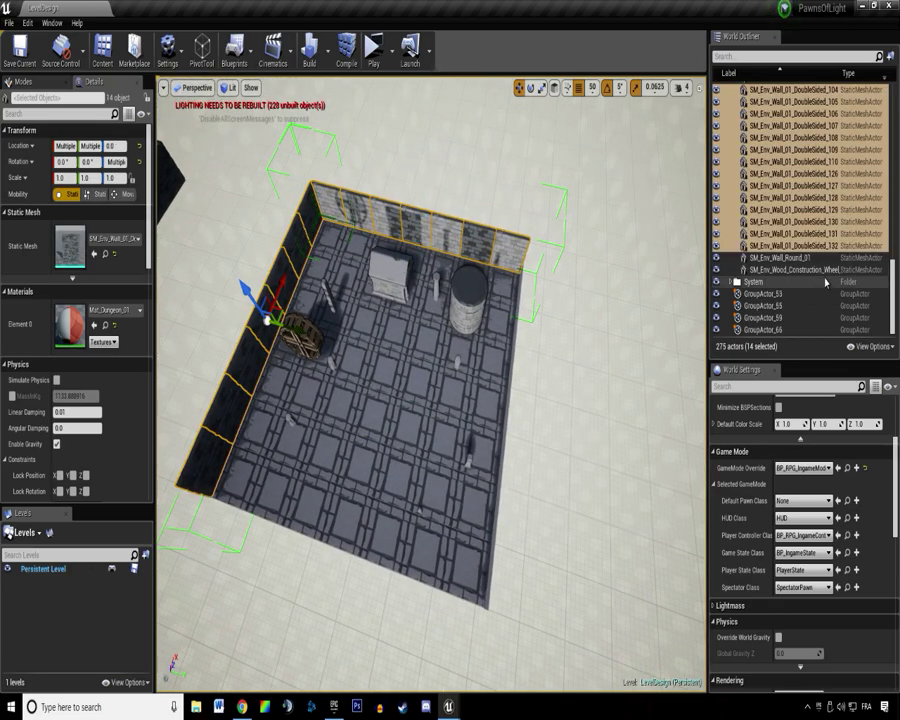
left_click(757, 270)
scroll(800, 260, "up", 5)
scroll(813, 256, "up", 10)
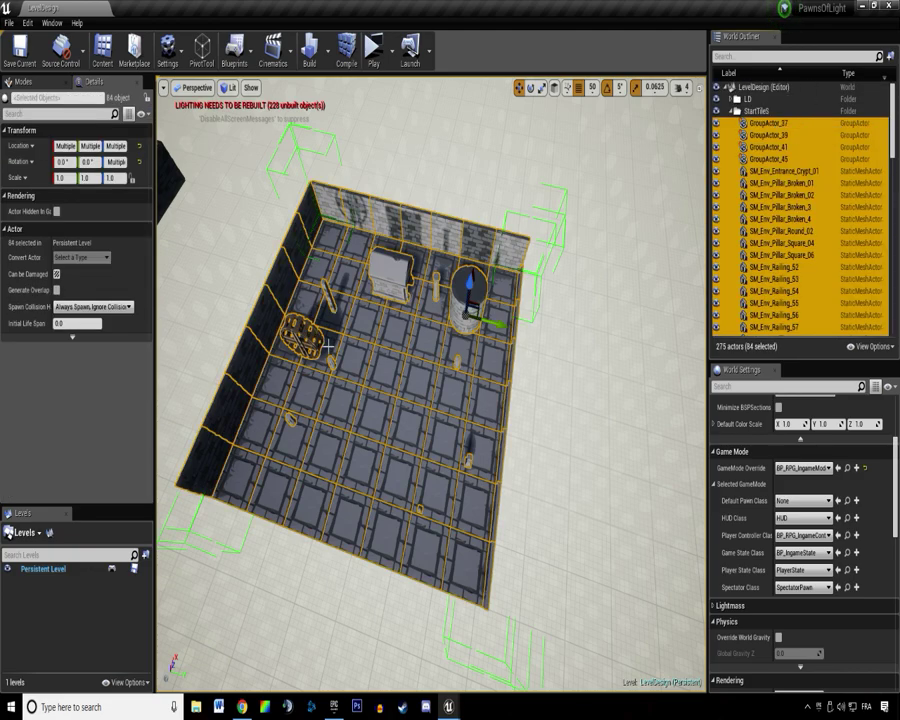
Reselect all groups and meshes in the StartTileS folder, from GroupActor_37 down to the wooden construction wheel.
left_click(391, 363)
left_click_drag(893, 246, 877, 88)
left_click(776, 127, "ctrl")
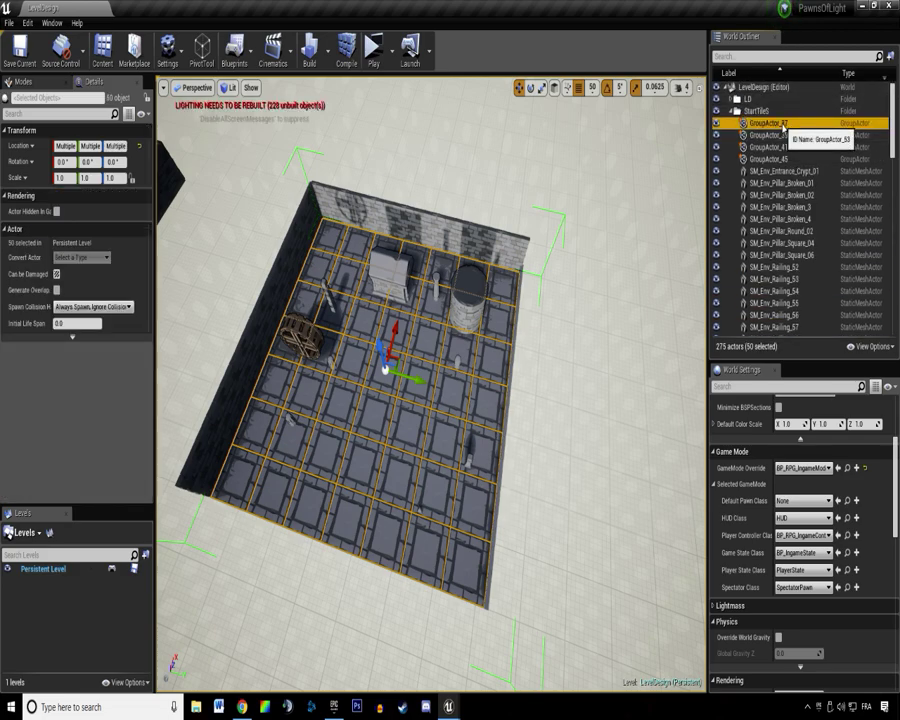
left_click(782, 135)
left_click_drag(897, 133, 880, 305)
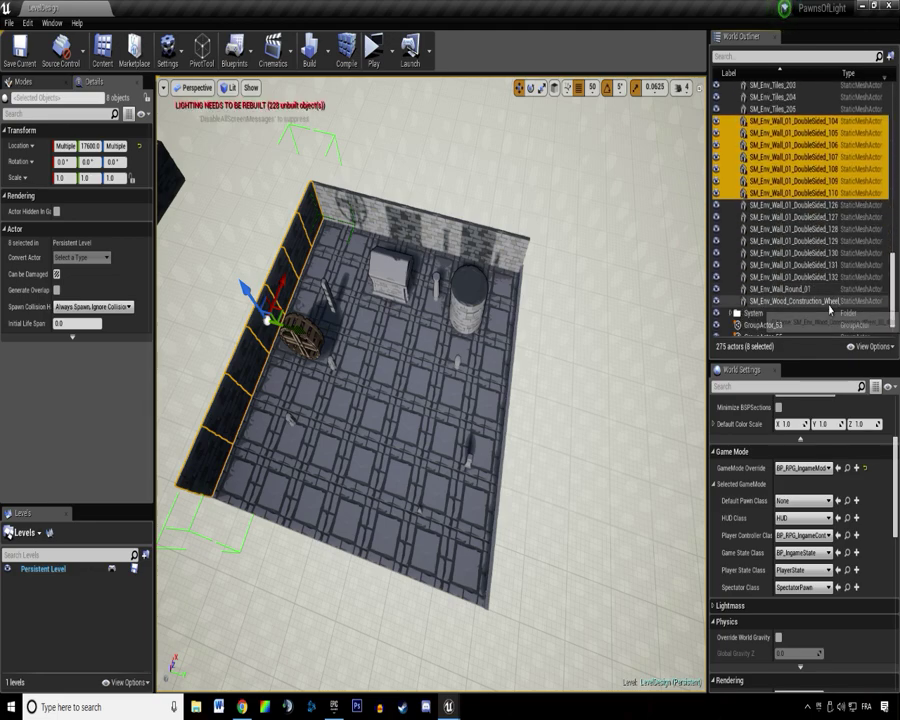
left_click(831, 301, "shift")
left_click_drag(885, 293, 862, 84)
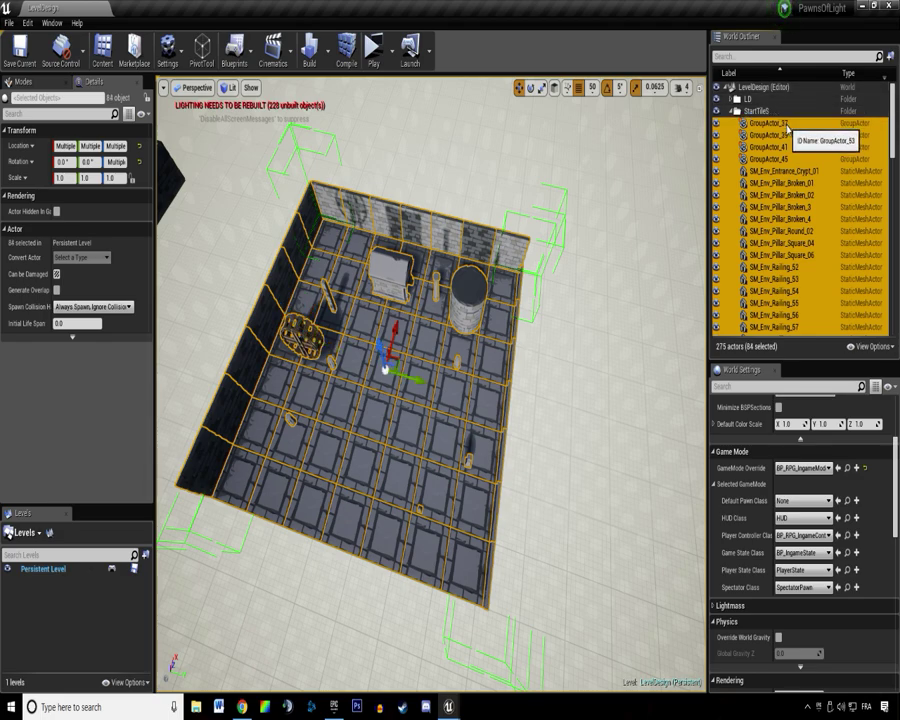
Convert the selected original room into a blueprint class named BP_Environment_Start_S_01 in DiabloDungeonGenerator/ChildActors and return to the LevelDesign level.
left_click(235, 52)
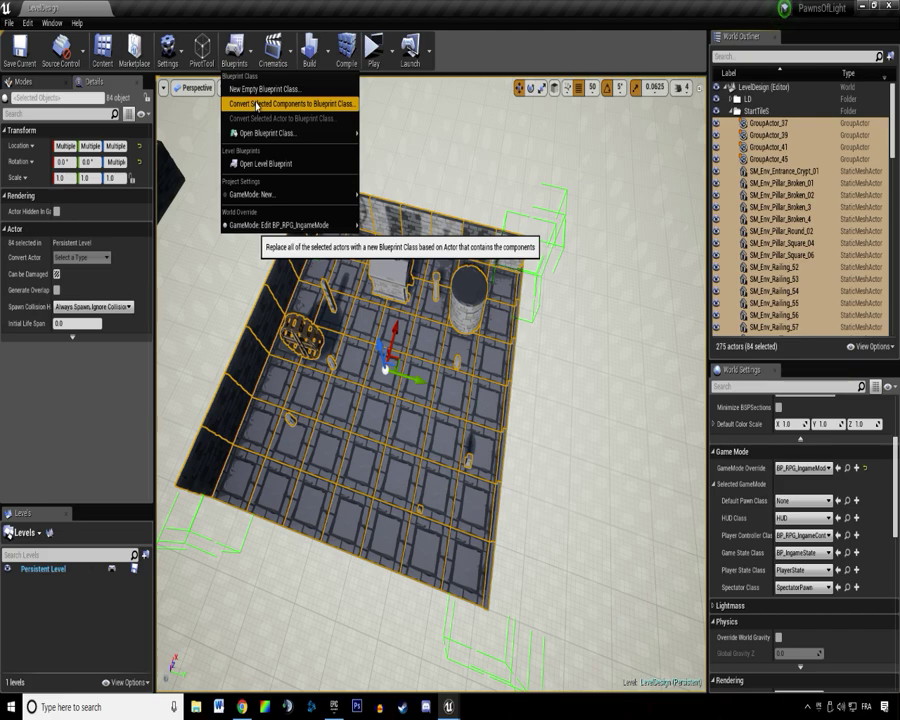
left_click(257, 104)
left_click(363, 301)
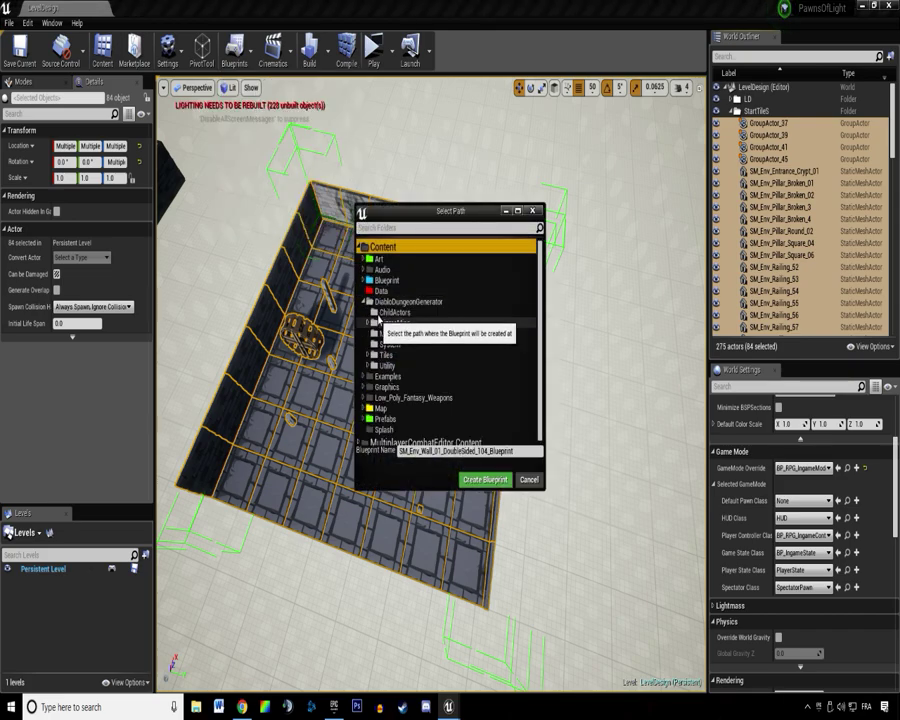
left_click(382, 314)
left_click_drag(517, 451, 283, 458)
type("BP_Environment_Start_S_01")
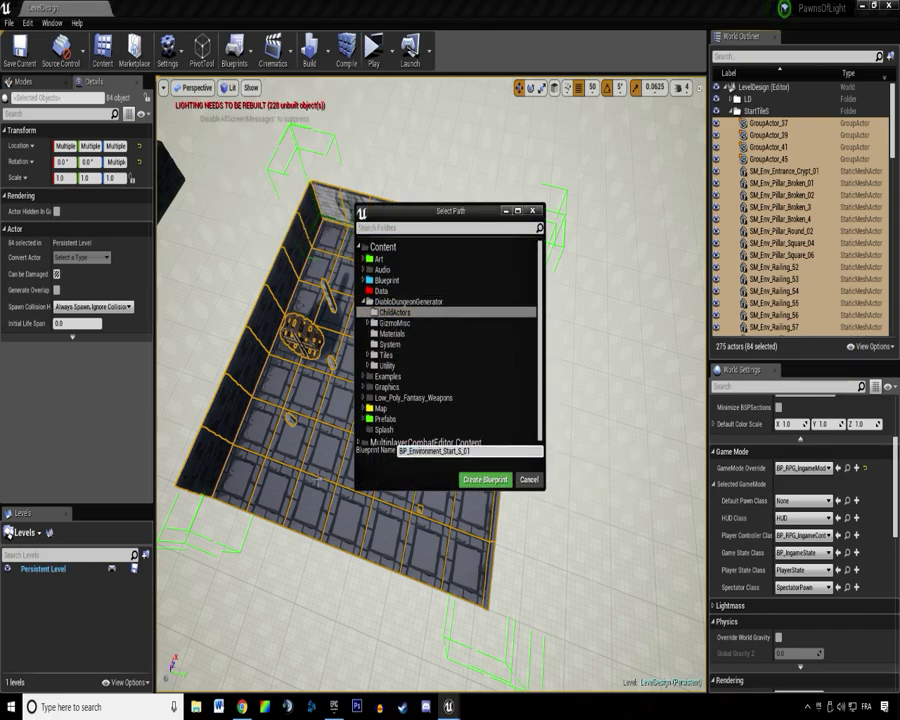
left_click(466, 476)
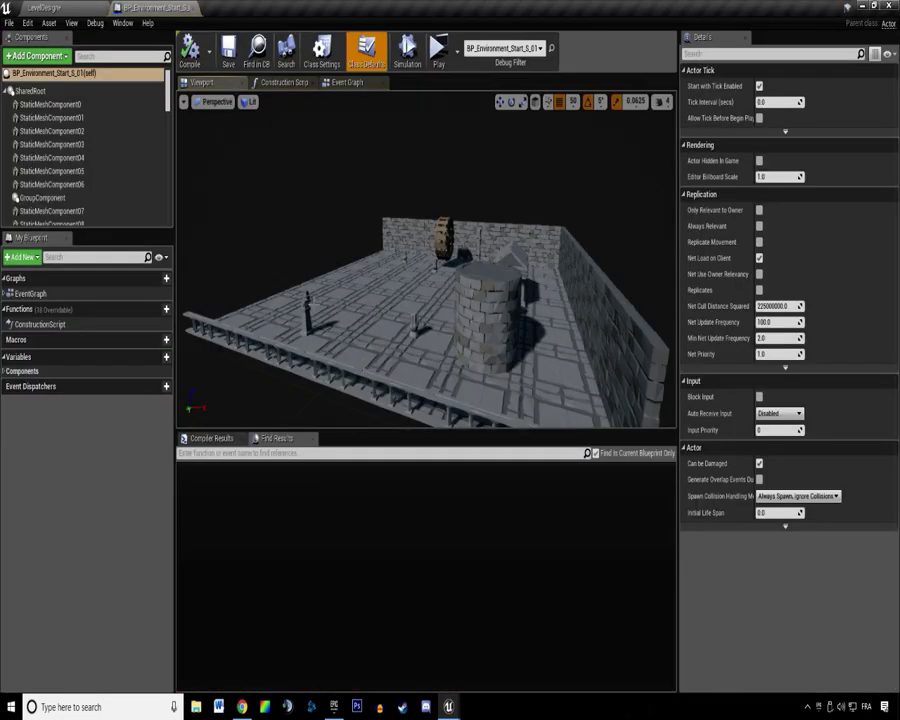
left_click(30, 90)
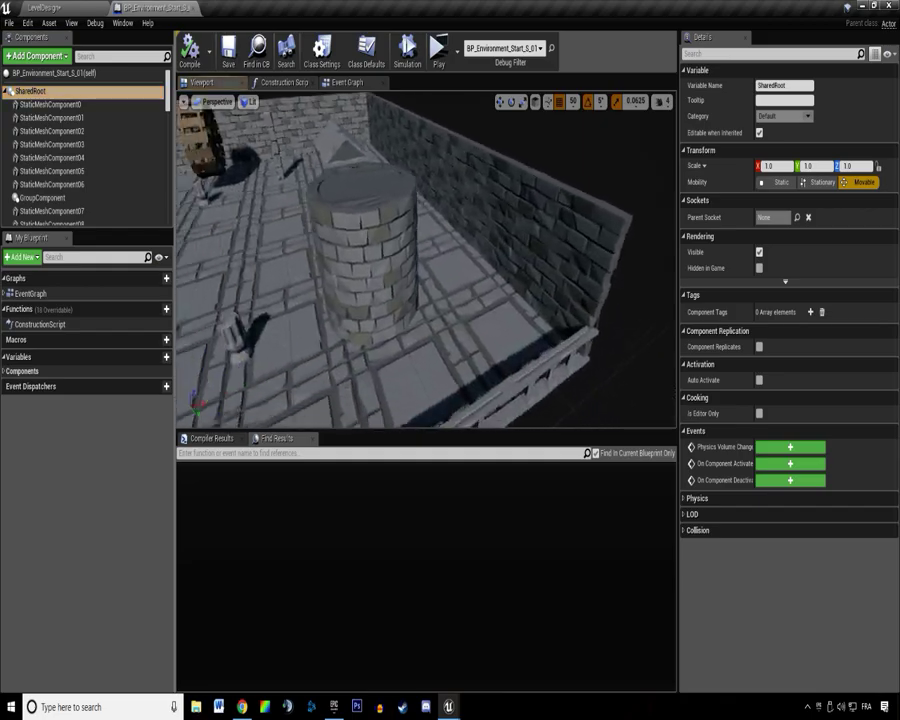
left_click(40, 7)
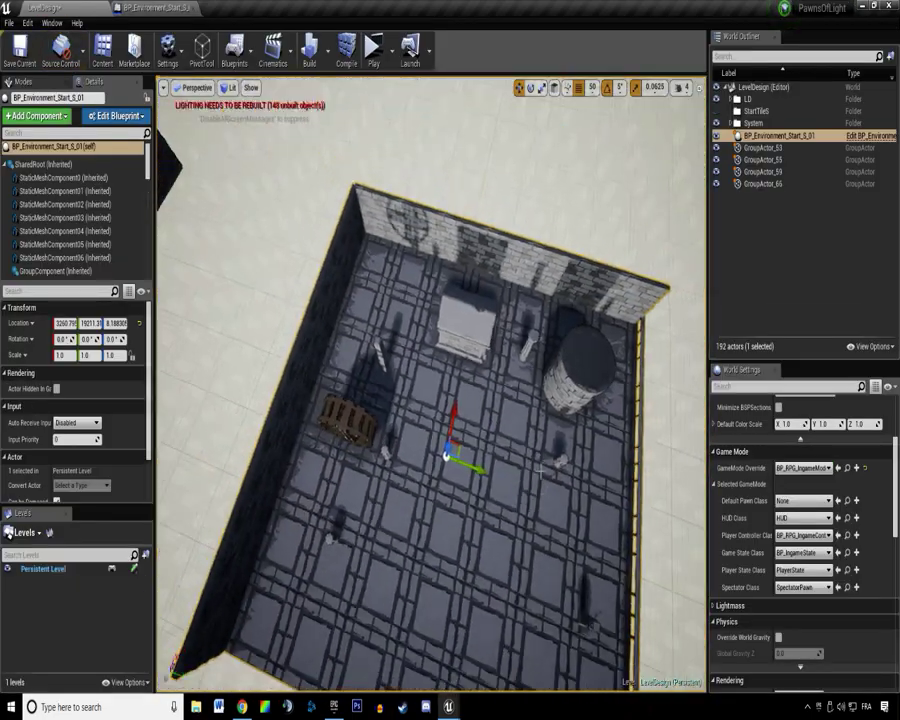
Open the BP_Environment_Start_S_01 blueprint and add a scene component named Middle.
mouse_move(430, 383)
right_mouse_down()
mouse_move(430, 420)
mouse_move(430, 408)
right_mouse_up()
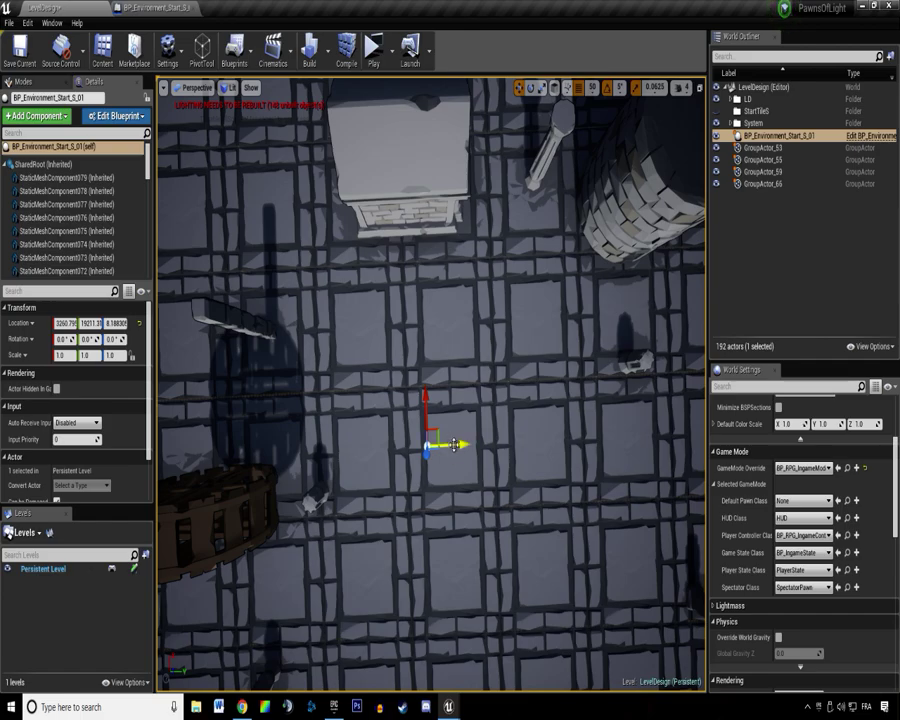
left_click(155, 7)
right_click_drag(215, 200, 235, 280)
left_click(37, 56)
type("sce")
left_click(24, 150)
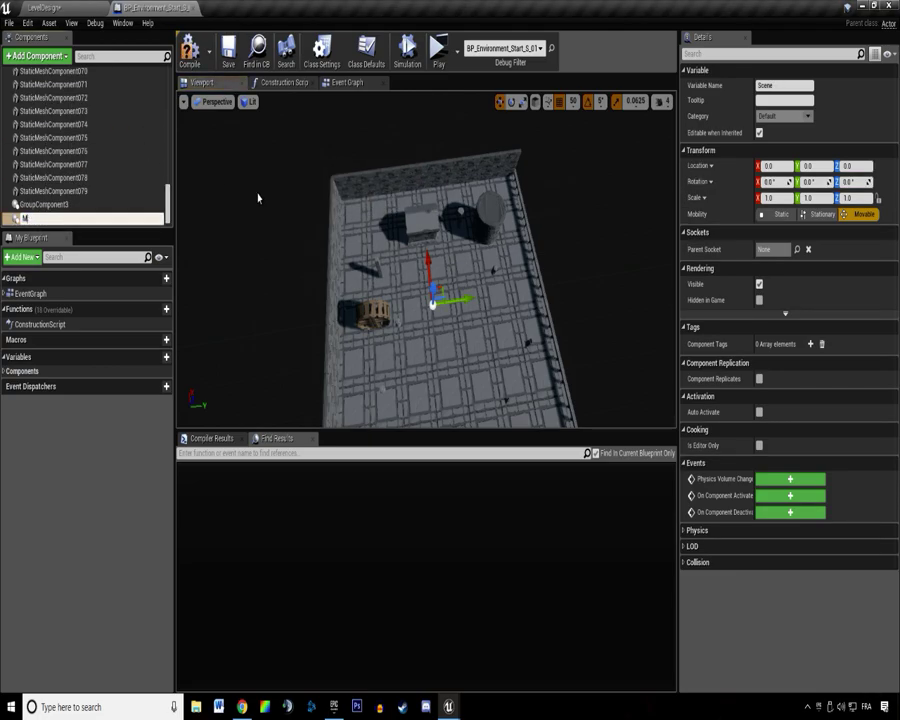
type("Middle")
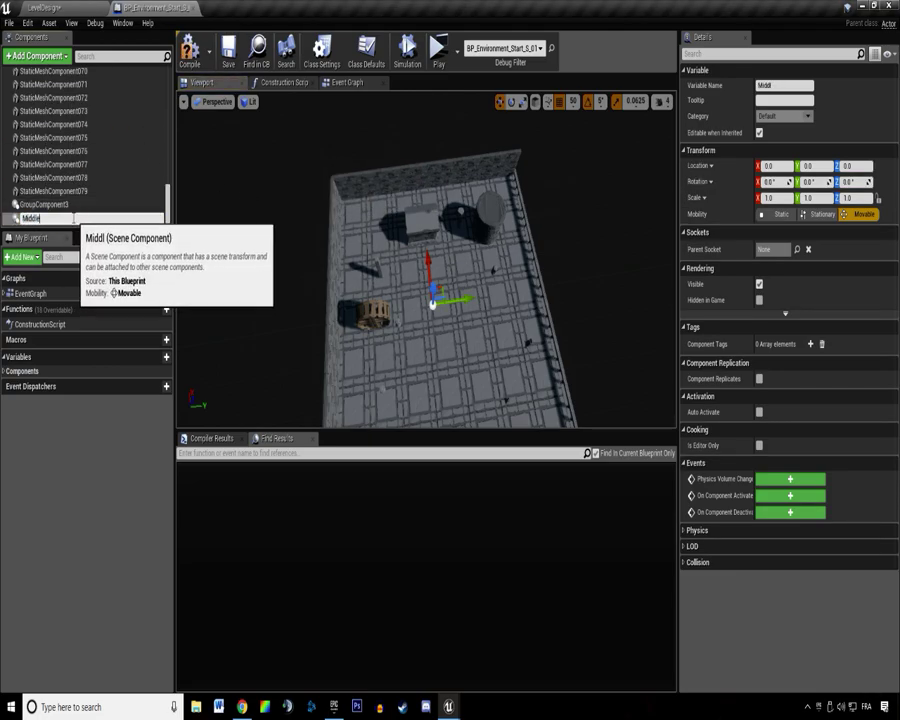
Try to reset GroupComponent3's location to 0, 0, 0 and undo the change.
left_click(45, 204)
mouse_move(430, 262)
right_mouse_down()
mouse_move(462, 280)
mouse_move(446, 270)
right_mouse_up()
left_click(30, 217)
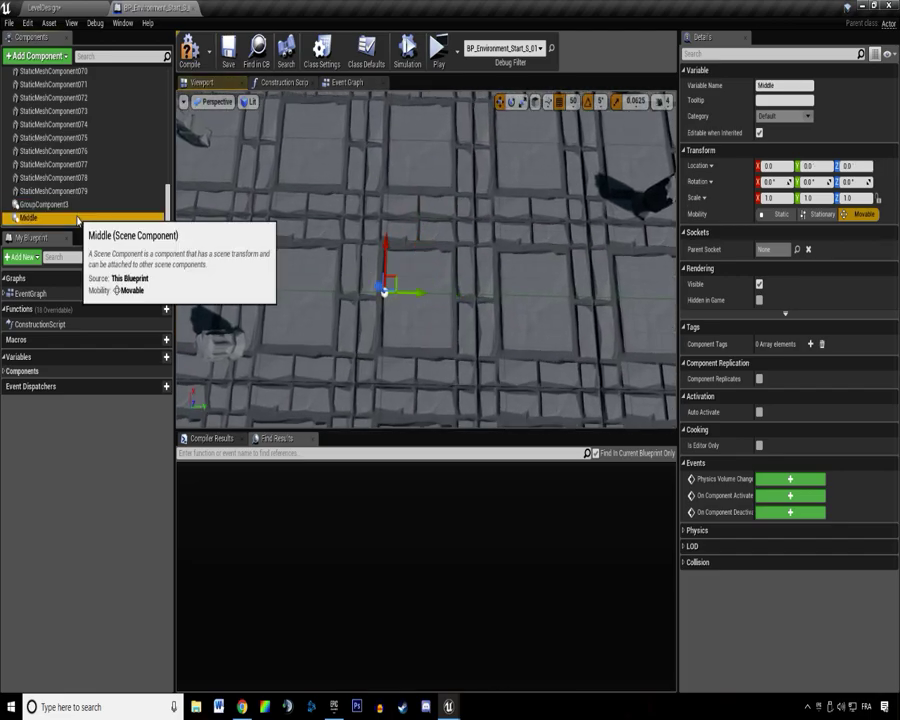
right_click_drag(388, 238, 367, 225)
left_click(97, 206)
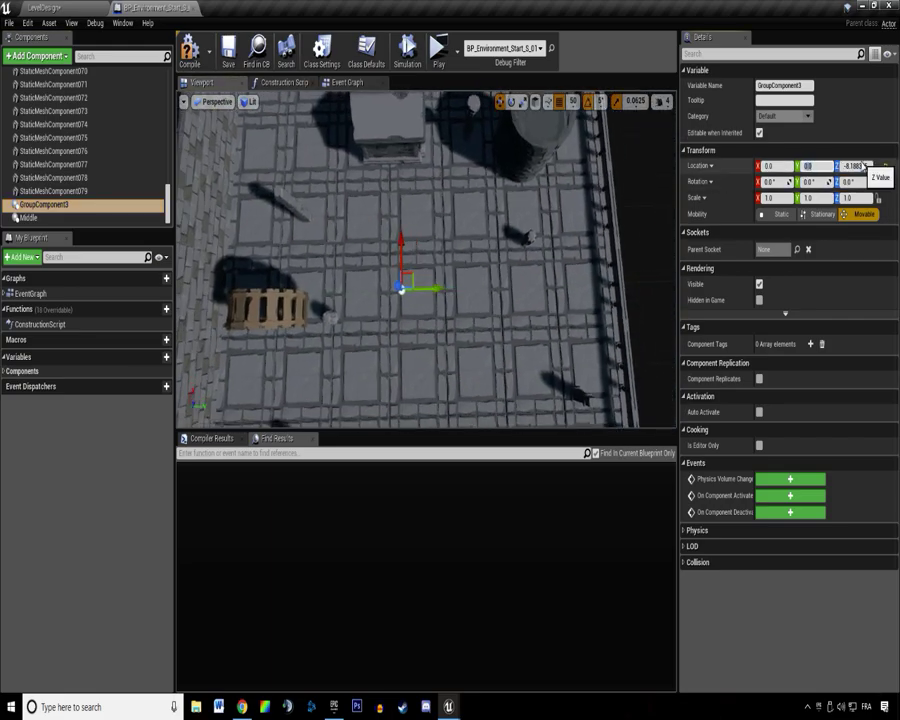
mouse_move(445, 215)
right_mouse_down()
mouse_move(438, 209)
mouse_move(445, 213)
right_mouse_up()
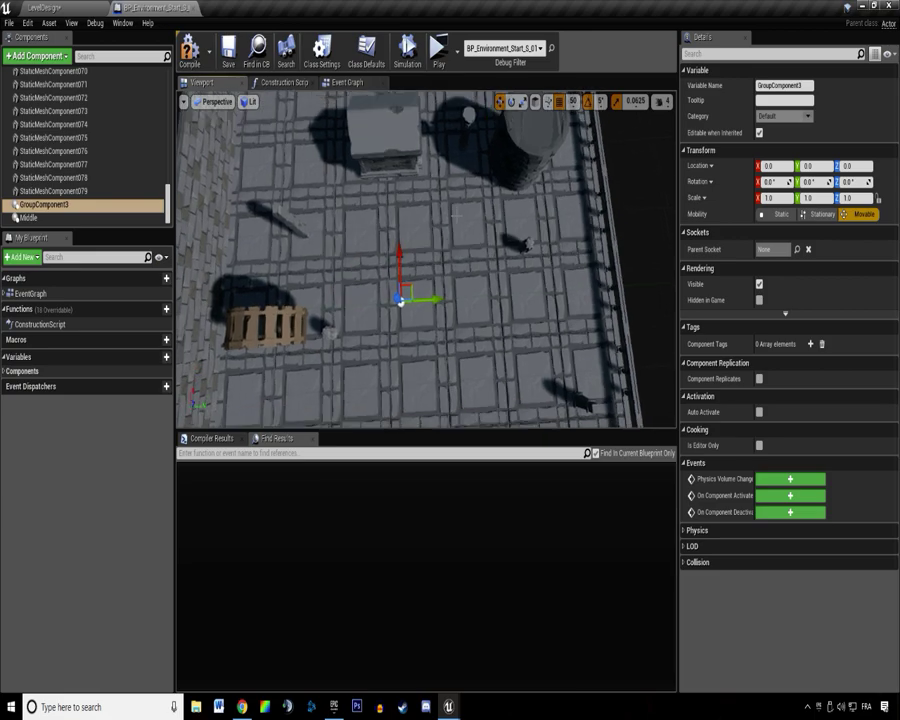
key("ctrl+z")
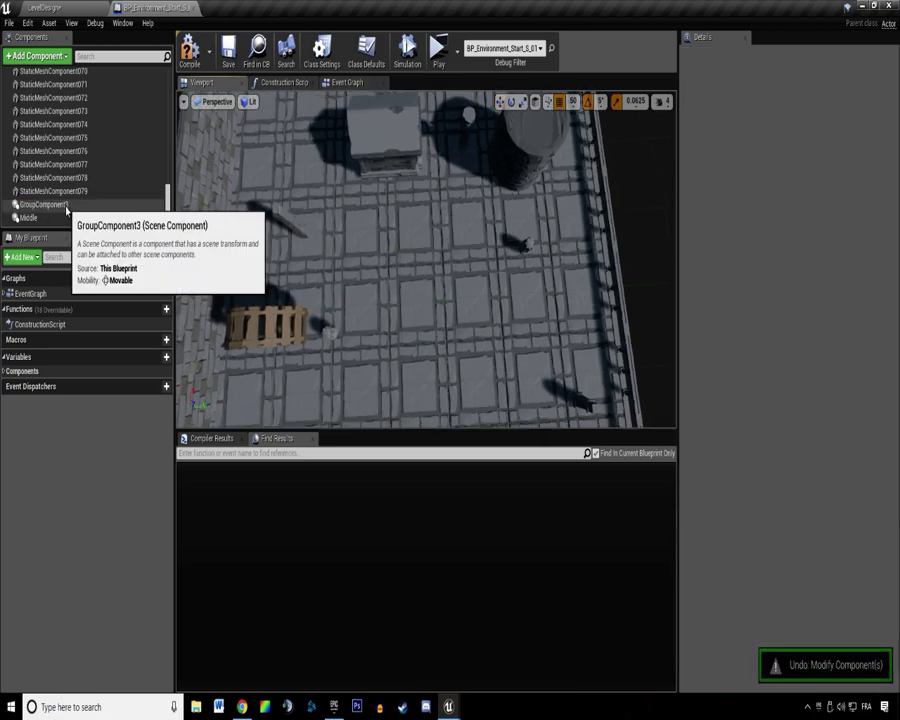
Try to reparent all the room's components from StaticMeshComponent0 to StaticMeshComponent079 as one selection, and undo the move.
left_click(66, 204)
right_click_drag(450, 235, 445, 232)
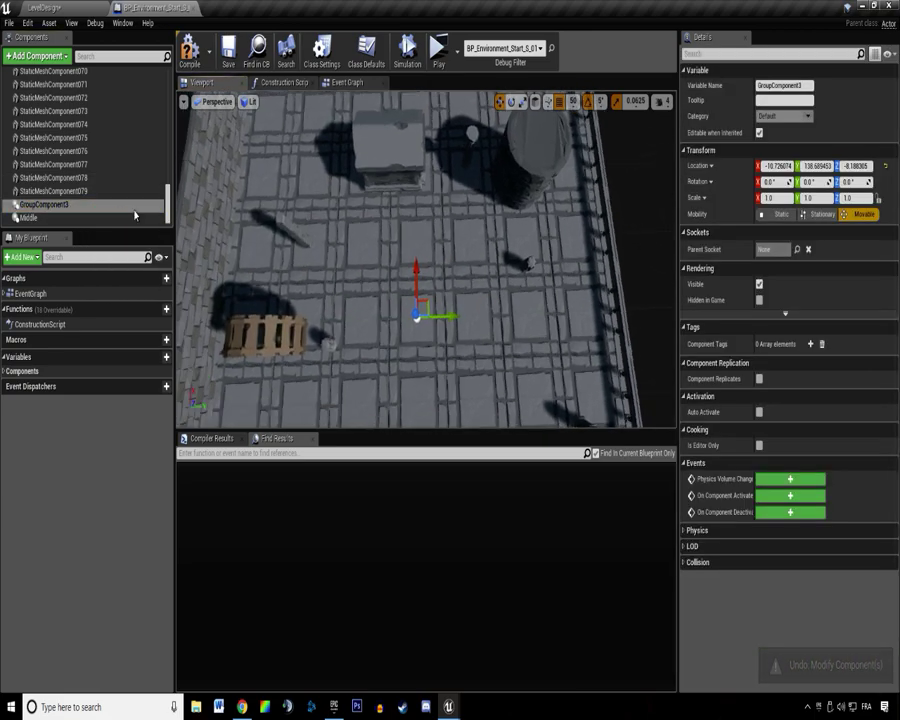
left_click(132, 192)
left_click(164, 205)
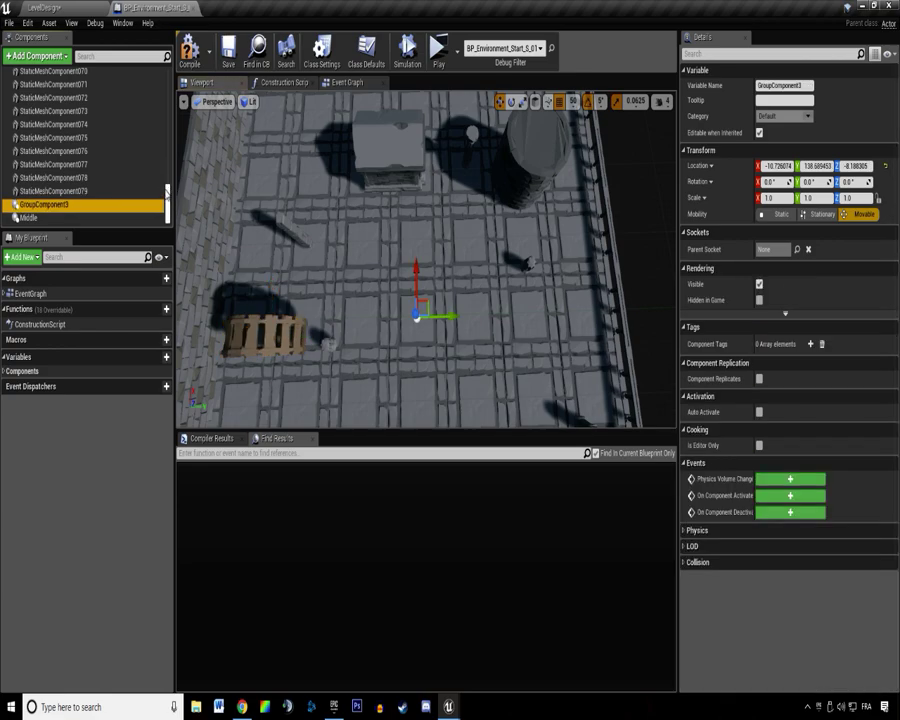
left_click(137, 193)
left_click_drag(168, 200, 168, 82)
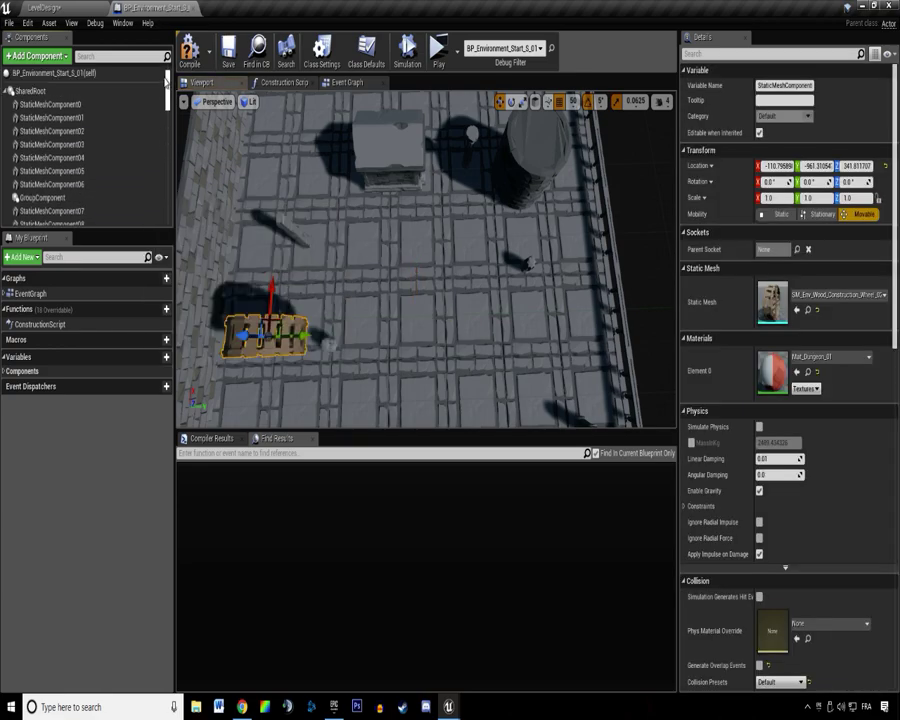
left_click(88, 107, "shift")
scroll(100, 140, "down", 20)
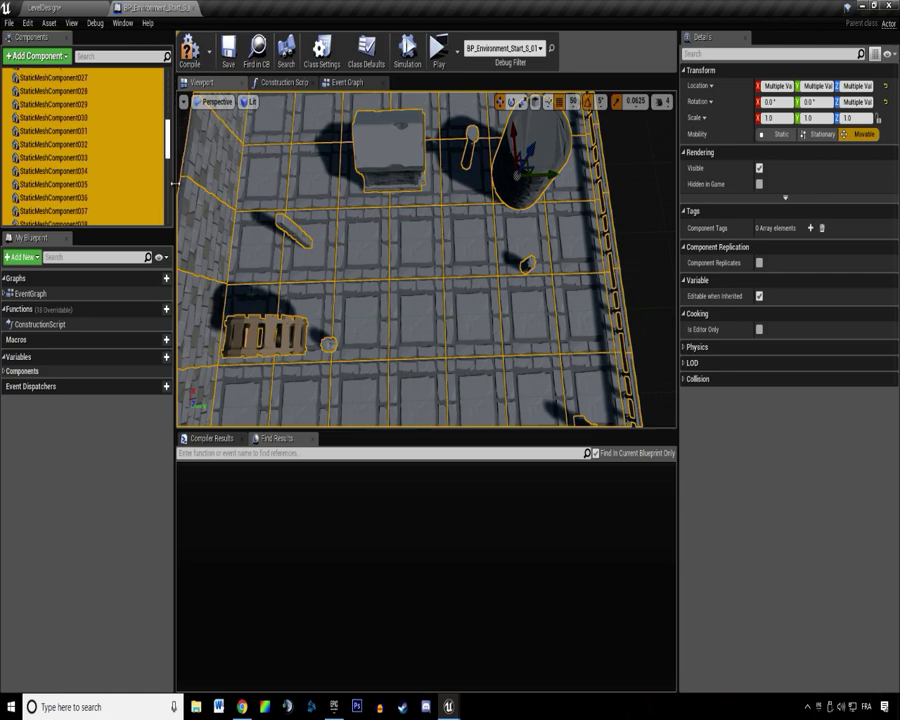
left_click_drag(83, 210, 84, 208)
scroll(126, 200, "up", 3)
key("ctrl+z")
Delete the group components, from GroupComponent3 up to GroupComponent, from the blueprint's component hierarchy.
left_click(45, 204)
key("Delete")
left_click_drag(168, 205, 166, 120)
left_click(100, 175)
key("Delete")
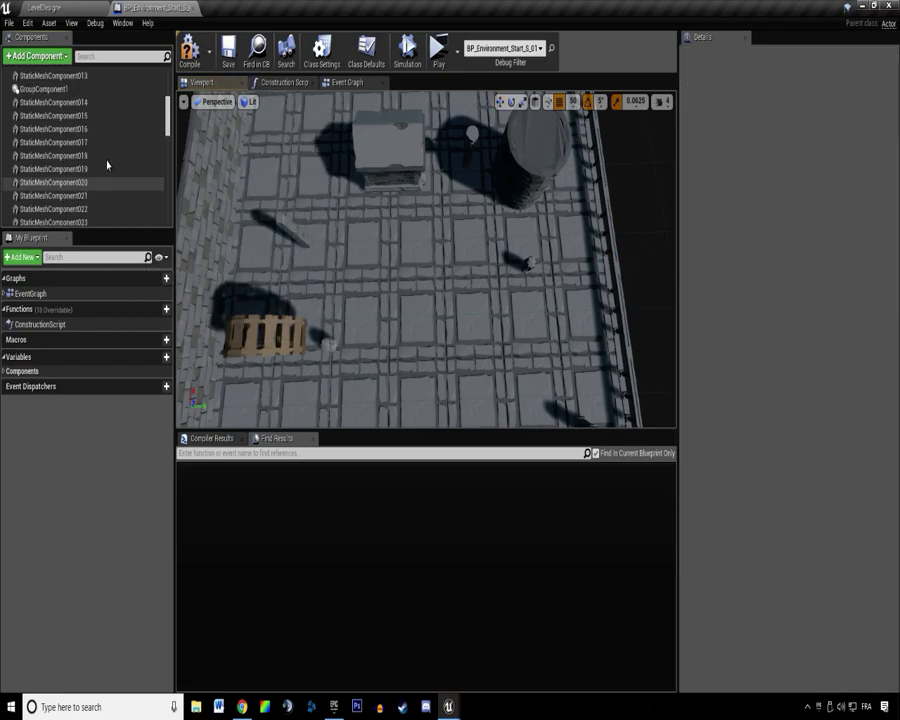
scroll(72, 165, "up", 5)
scroll(68, 170, "down", 3)
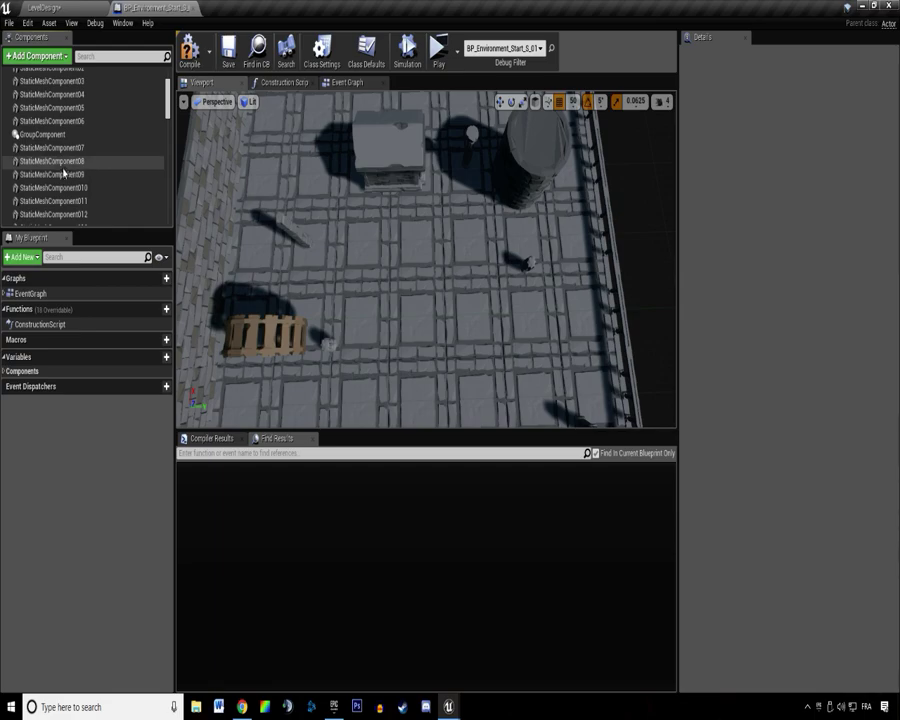
left_click(57, 136)
key("Delete")
Add a scene component named Root under SharedRoot.
scroll(77, 140, "up", 3)
left_click(70, 105)
scroll(77, 128, "down", 10)
scroll(110, 150, "down", 6)
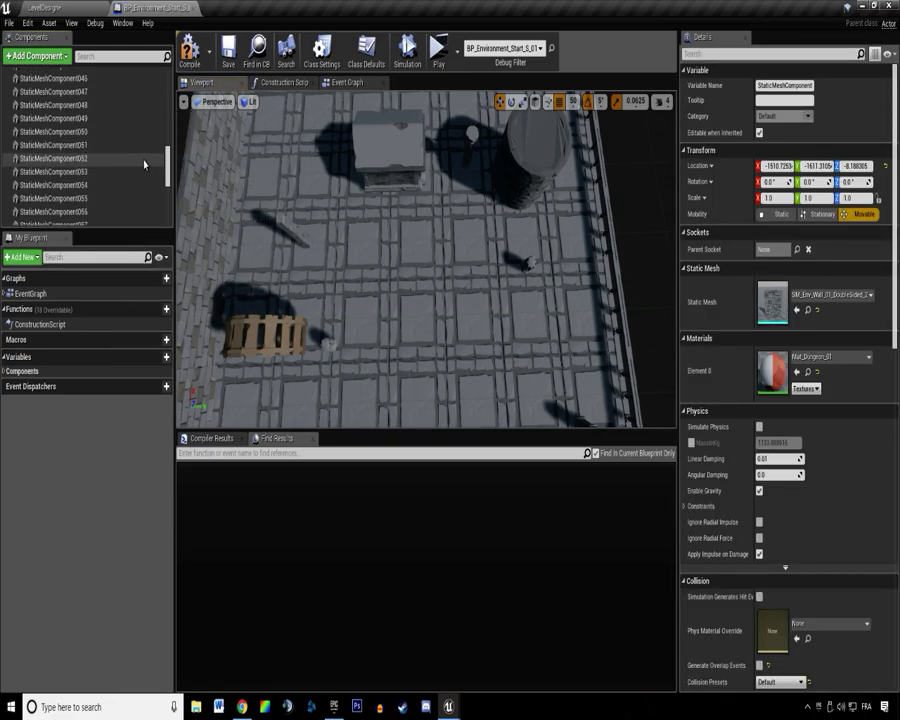
scroll(168, 190, "down", 3)
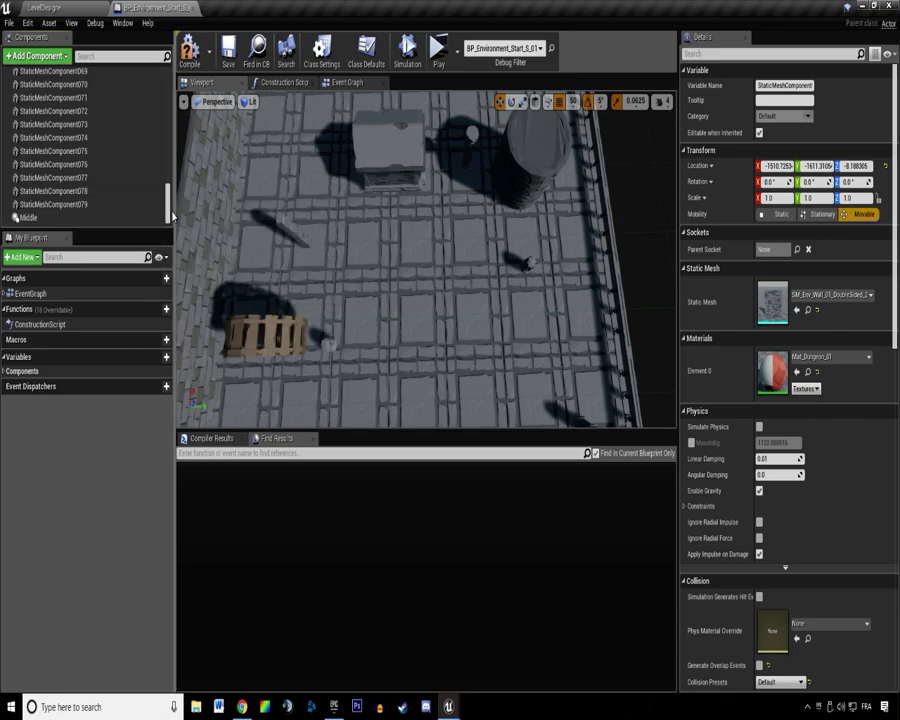
left_click_drag(173, 209, 170, 68)
right_click(60, 94)
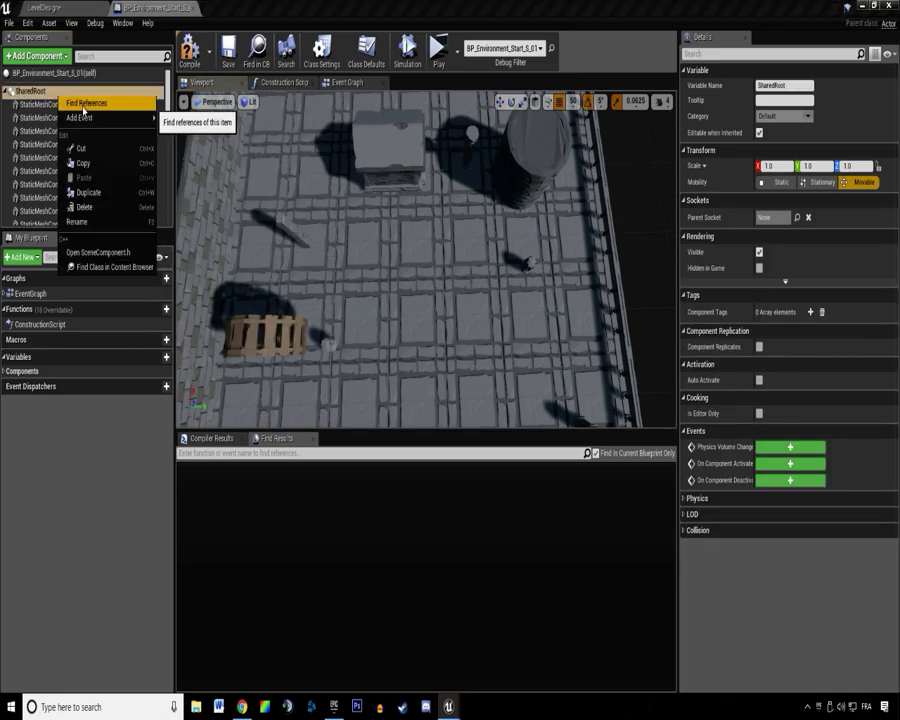
left_click(37, 56)
type("scene")
left_click(30, 148)
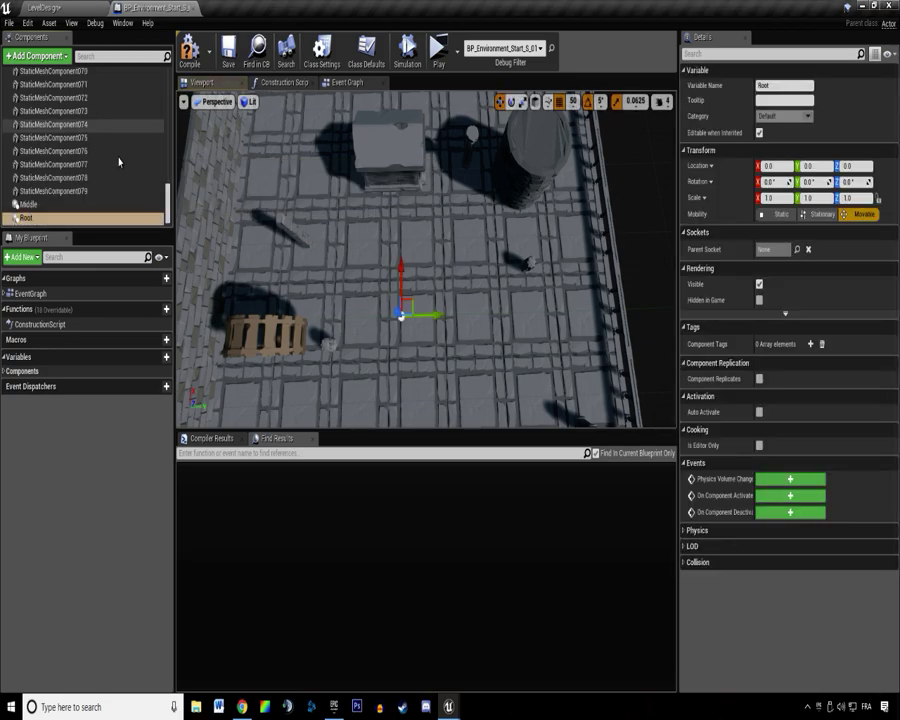
Attach all components from StaticMeshComponent0 to StaticMeshComponent079 to Root and collapse the Root hierarchy.
left_click(108, 192)
left_click_drag(168, 199, 166, 76)
left_click(65, 106, "shift")
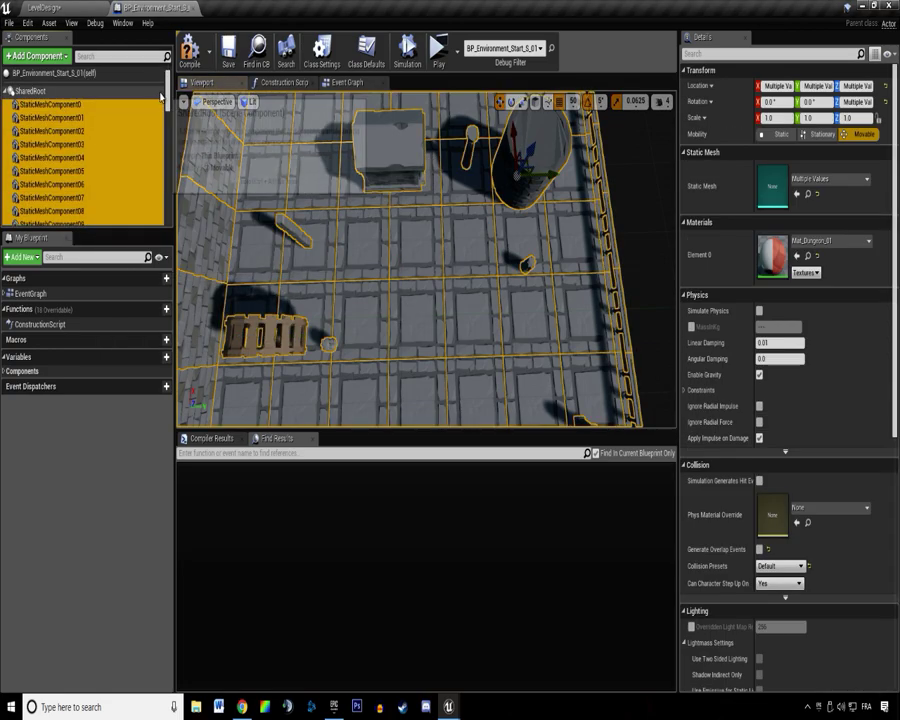
scroll(78, 173, "down", 15)
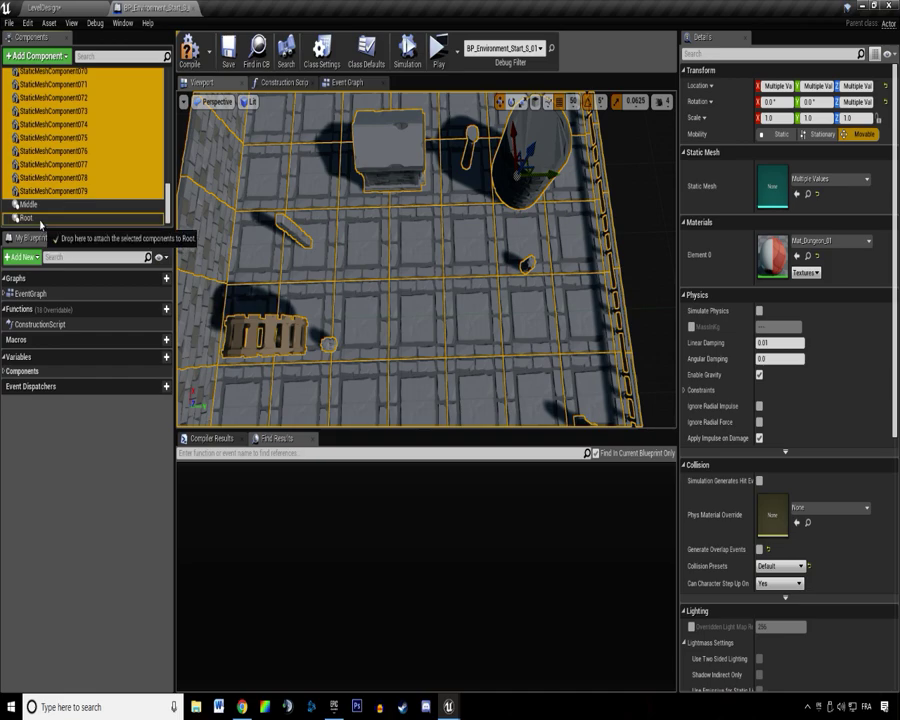
left_click_drag(41, 224, 30, 218)
scroll(113, 108, "up", 15)
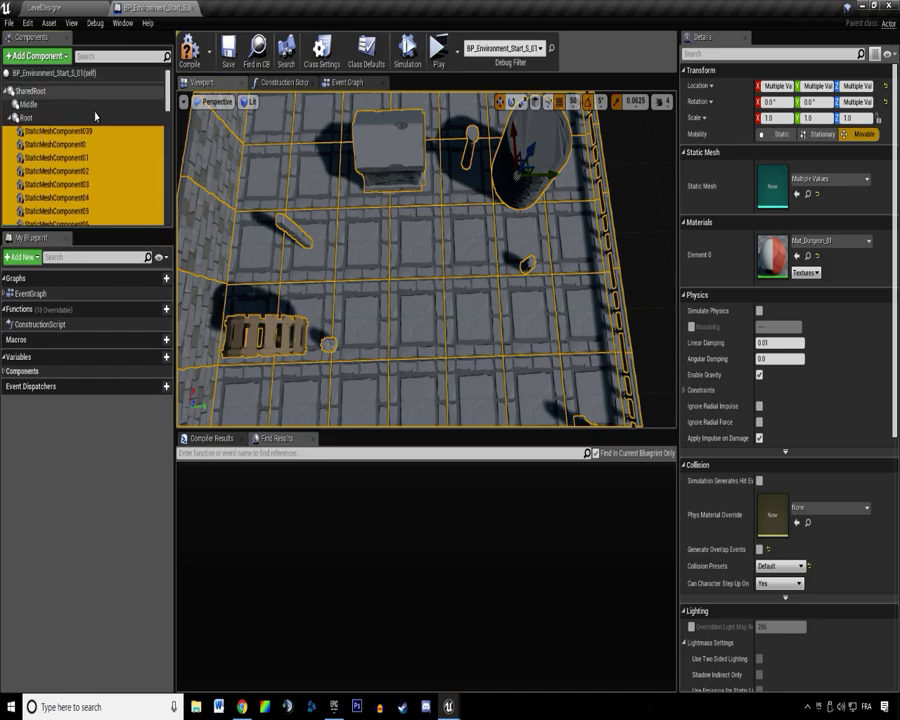
left_click(10, 119)
Compare Root with the Middle point in the room and shift Root in the negative Y direction.
left_click(28, 106)
left_click(27, 118)
right_click_drag(400, 255, 376, 286)
key("s")
key("w")
left_click(44, 106)
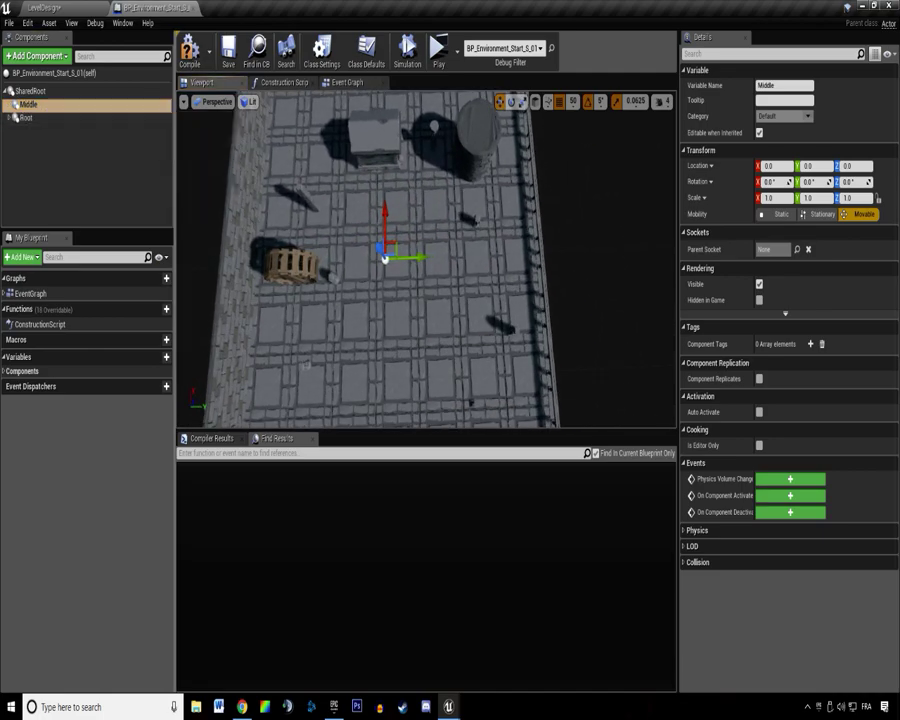
scroll(286, 149, "up", 5)
scroll(286, 148, "down", 3)
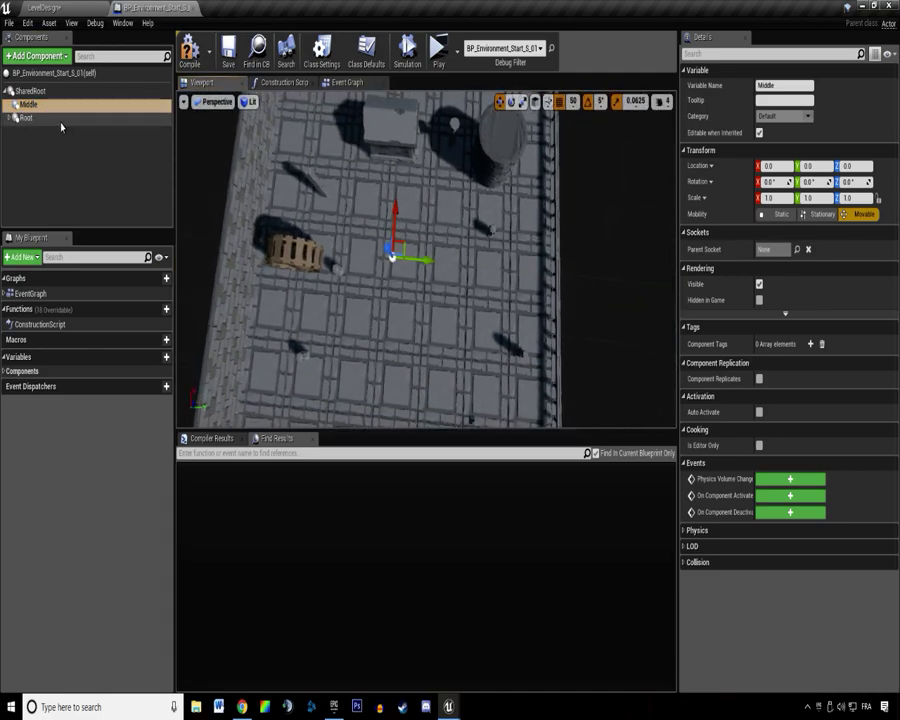
left_click(60, 120)
right_click_drag(308, 222, 330, 218)
left_click_drag(420, 278, 400, 278)
Adjust Root's location to Y -150, using the Middle point as reference against the floor tiles.
left_click(60, 105)
scroll(400, 255, "up", 5)
middle_click_drag(400, 255, 350, 262)
left_click(72, 119)
left_click_drag(440, 283, 454, 283)
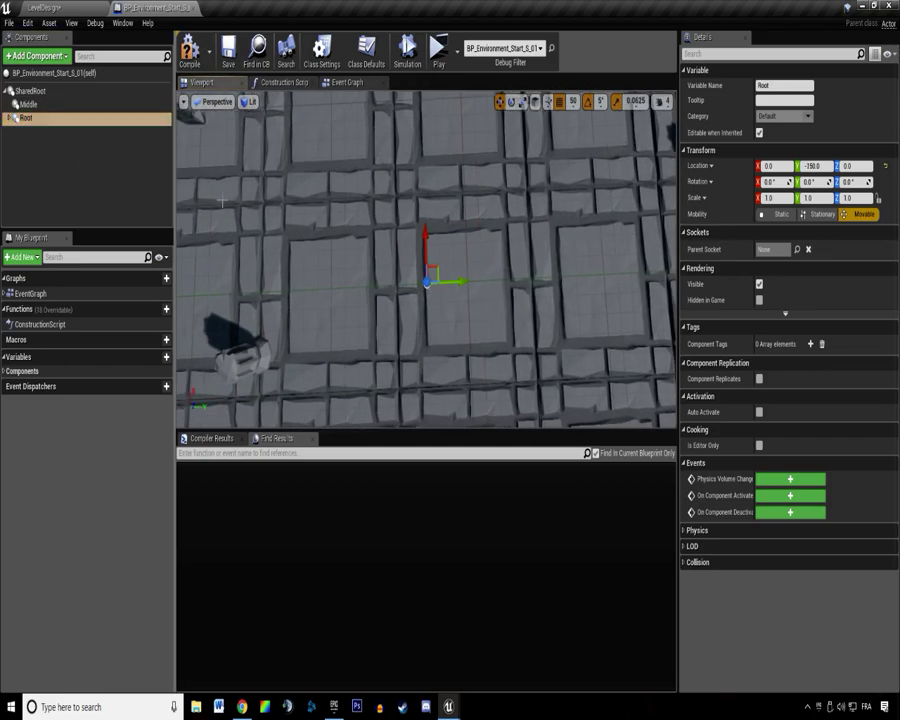
Check the Middle point against the whole room, then compile and save the blueprint.
double_click(60, 104)
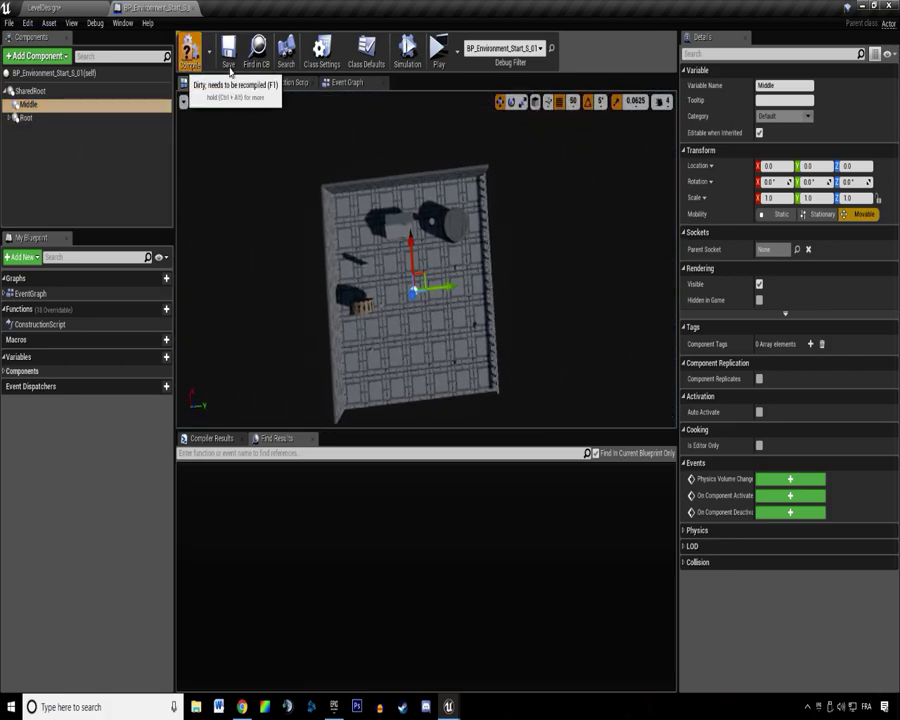
key("w")
right_click_drag(478, 260, 475, 208)
key("s")
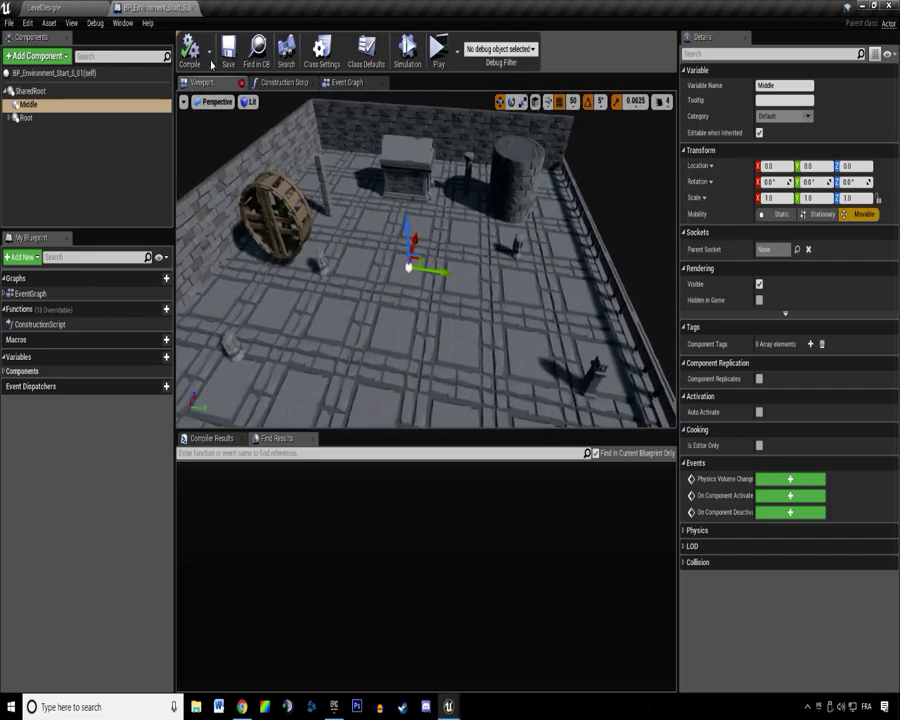
Switch to the LevelDesign level and examine the placed room and its decorations from several angles.
left_click(46, 8)
right_click_drag(420, 300, 300, 210)
key("s")
key("w")
right_click_drag(398, 283, 500, 369)
key("w")
key("s")
In the room blueprint, rotate the crypt entrance to about 90° on Z so its front faces the room, and save.
left_click(155, 8)
left_click(410, 178)
right_click_drag(410, 180, 400, 236)
key("w")
key("e")
left_click_drag(464, 250, 487, 230)
left_click_drag(425, 247, 433, 191)
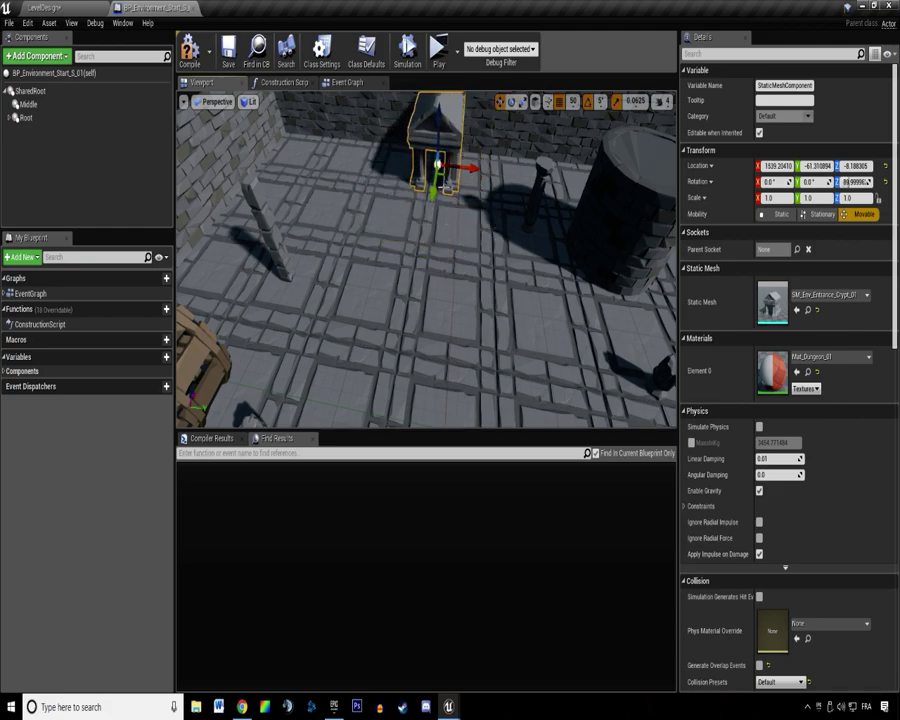
left_click(228, 60)
Add a child actor component under SharedRoot in the room blueprint.
left_click(45, 54)
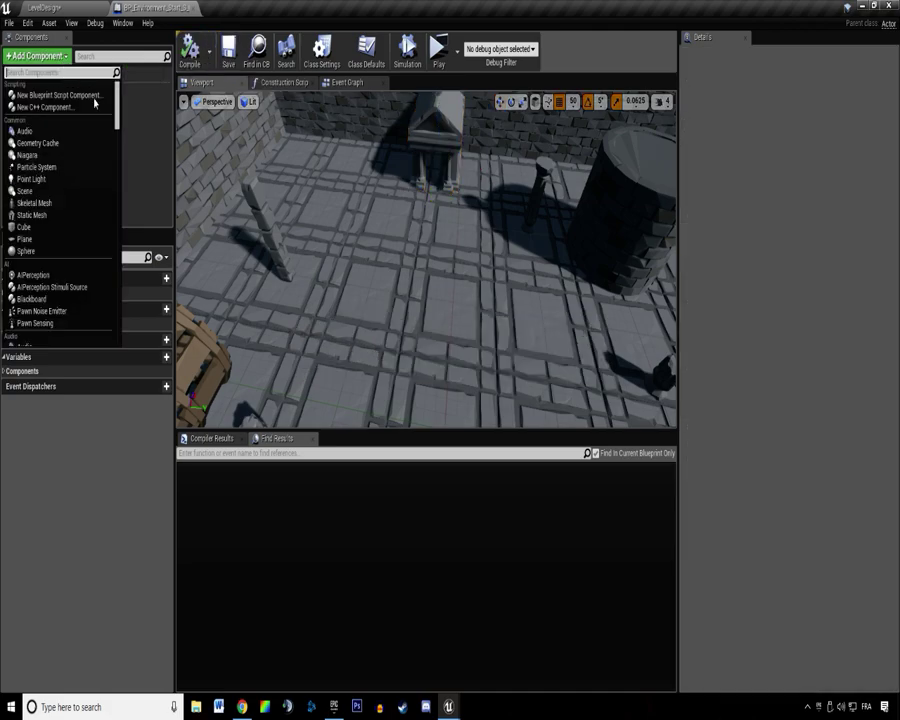
type("child")
key("Return")
left_click(32, 146)
left_click(40, 132)
right_click_drag(400, 250, 420, 240)
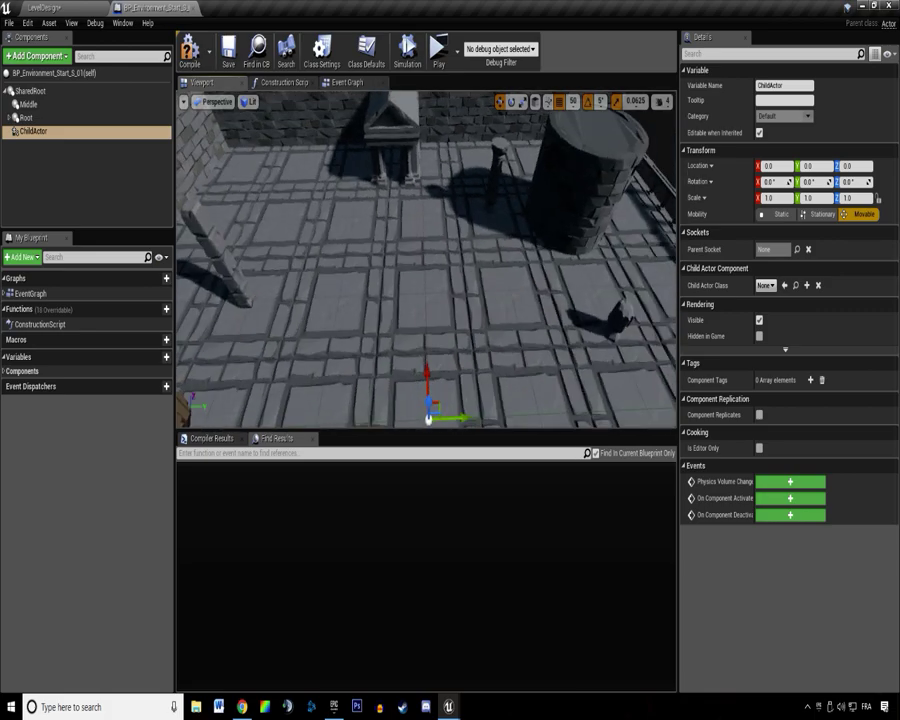
Set the child actor's class to BP_Gizmo_Event and move it to Y 650.
left_click(765, 285)
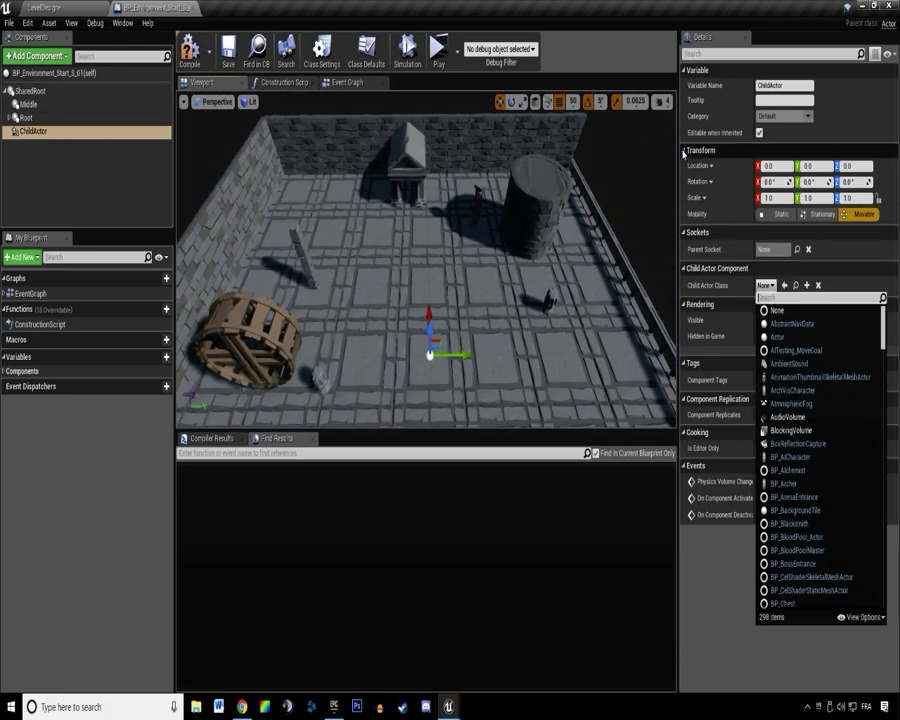
type("gizmo")
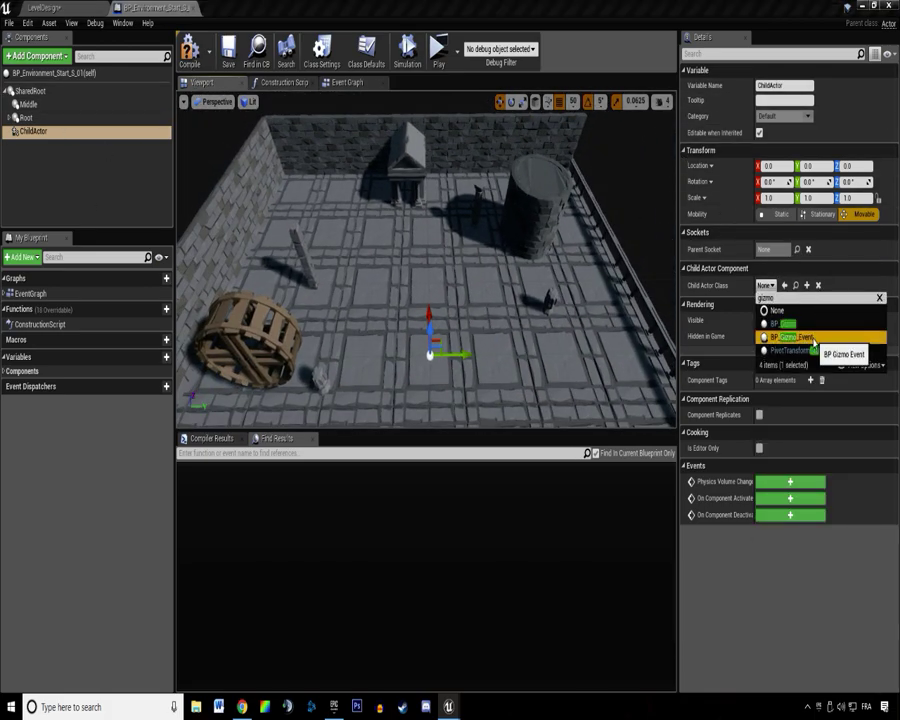
left_click(790, 337)
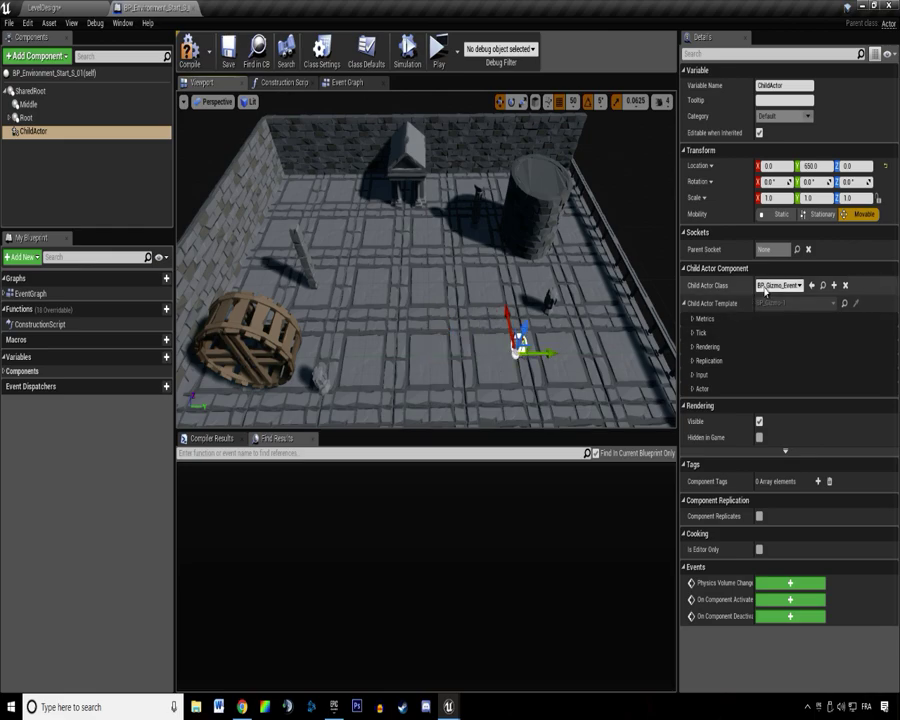
Set the gizmo's event class to BP_EvilUrn with its location at Y 600, and save all changes.
left_click(700, 318)
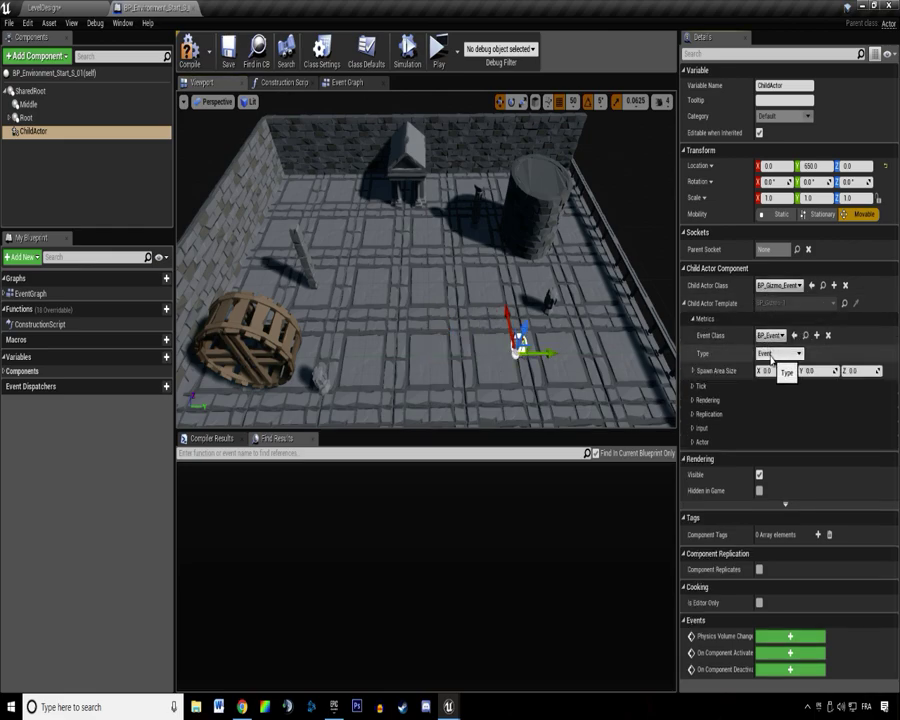
left_click(770, 337)
left_click(785, 387)
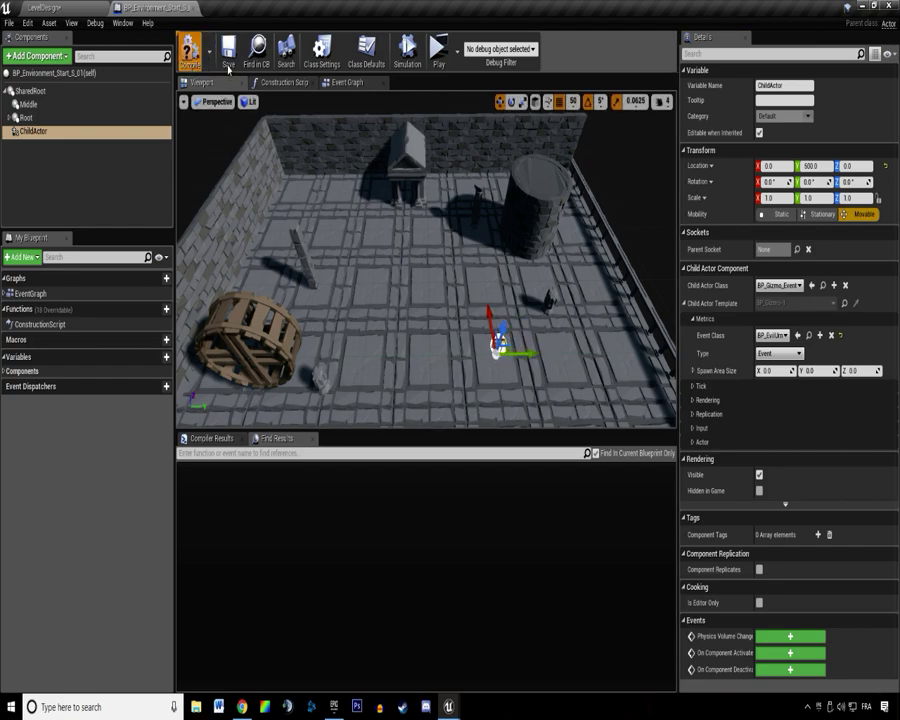
left_click(229, 64)
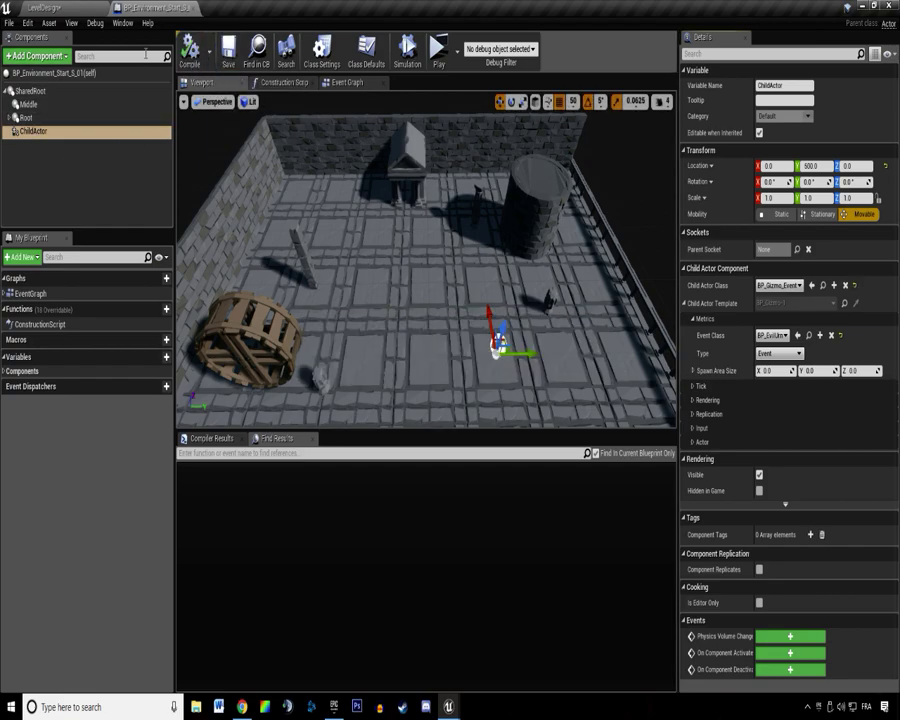
key("ctrl+shift+s")
Close the room blueprint and examine the finished room with its event gizmo in the LevelDesign level.
mouse_move(492, 227)
right_mouse_down()
mouse_move(445, 260)
mouse_move(492, 227)
right_mouse_up()
left_click_drag(492, 226, 410, 197)
middle_click(165, 5)
mouse_move(397, 385)
right_mouse_down()
mouse_move(460, 410)
mouse_move(397, 385)
right_mouse_up()
left_click(376, 213)
right_click_drag(376, 213, 280, 188)
right_click_drag(386, 305, 448, 292)
key("w")
key("s")
key("w")
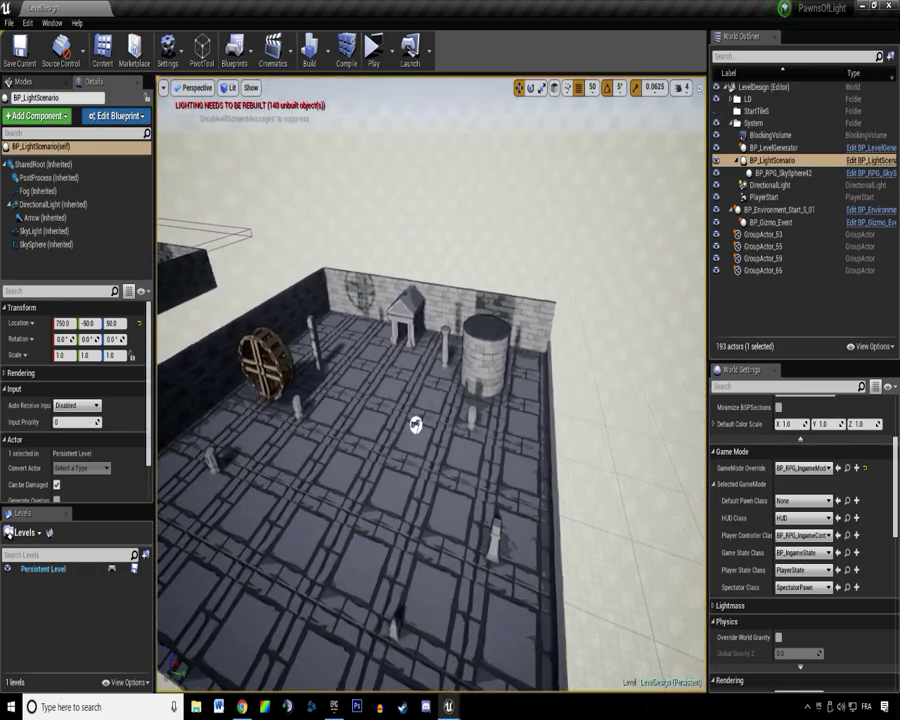
Open the BP_Start_S_01 blueprint from the StartTiles folder under DiabloDungeonGenerator > Tiles.
left_click_drag(898, 180, 404, 164)
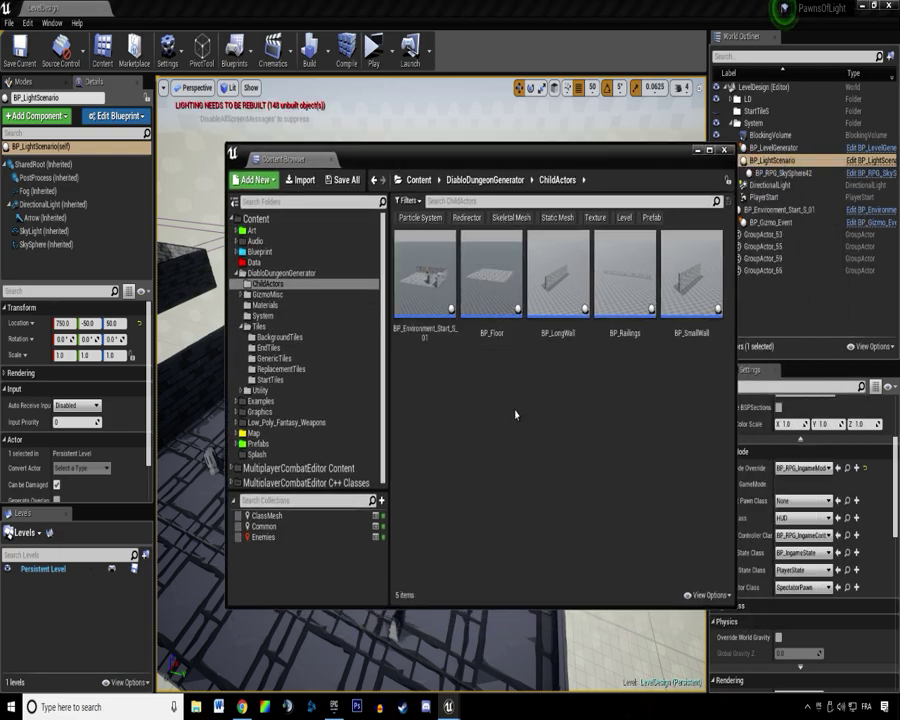
left_click(242, 326)
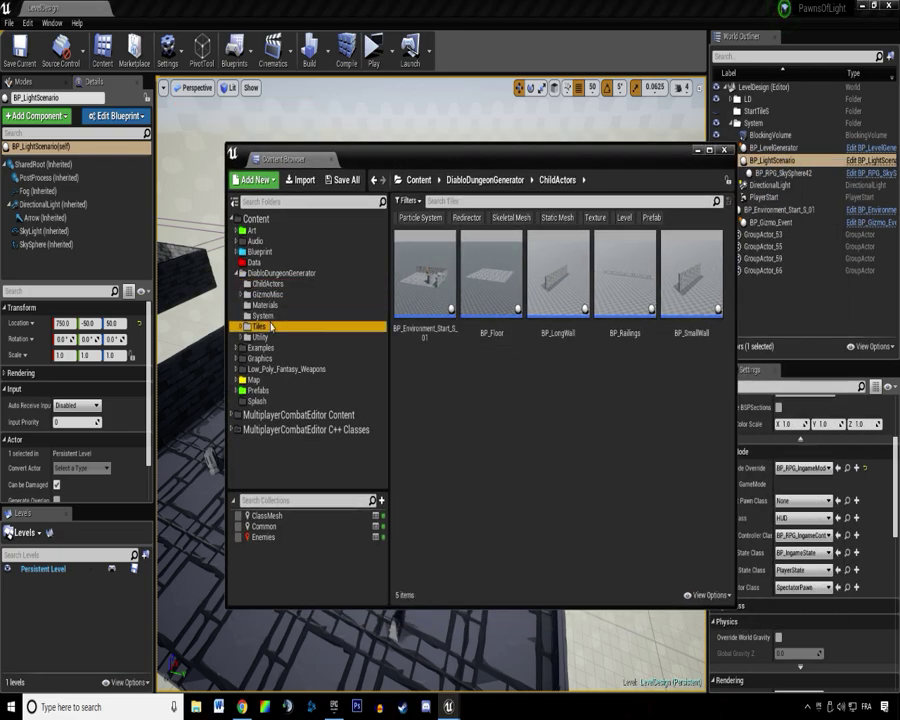
left_click(262, 326)
left_click(496, 505)
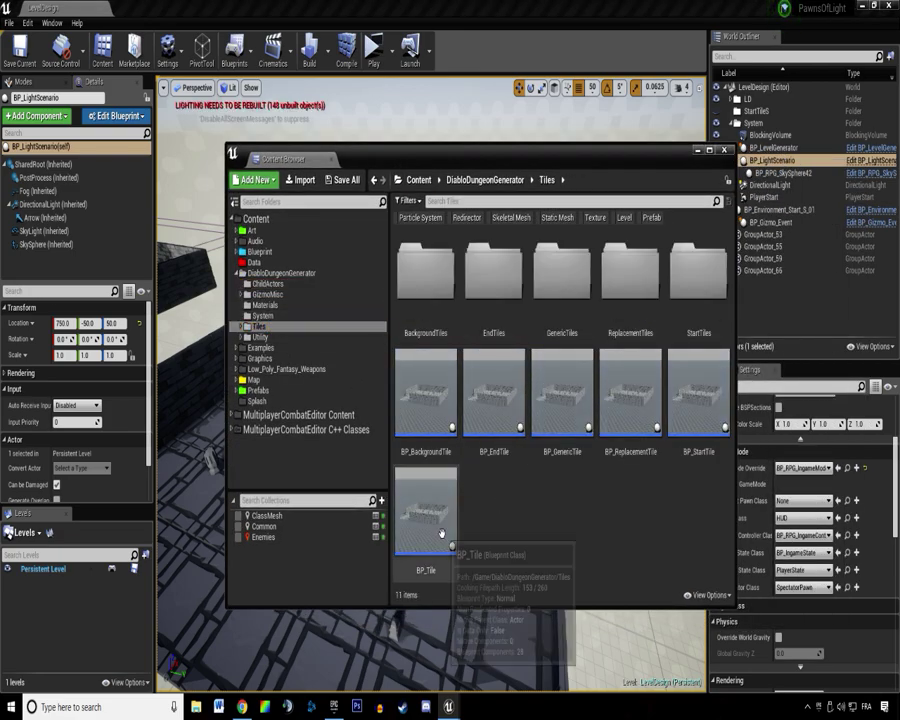
left_click_drag(422, 165, 426, 122)
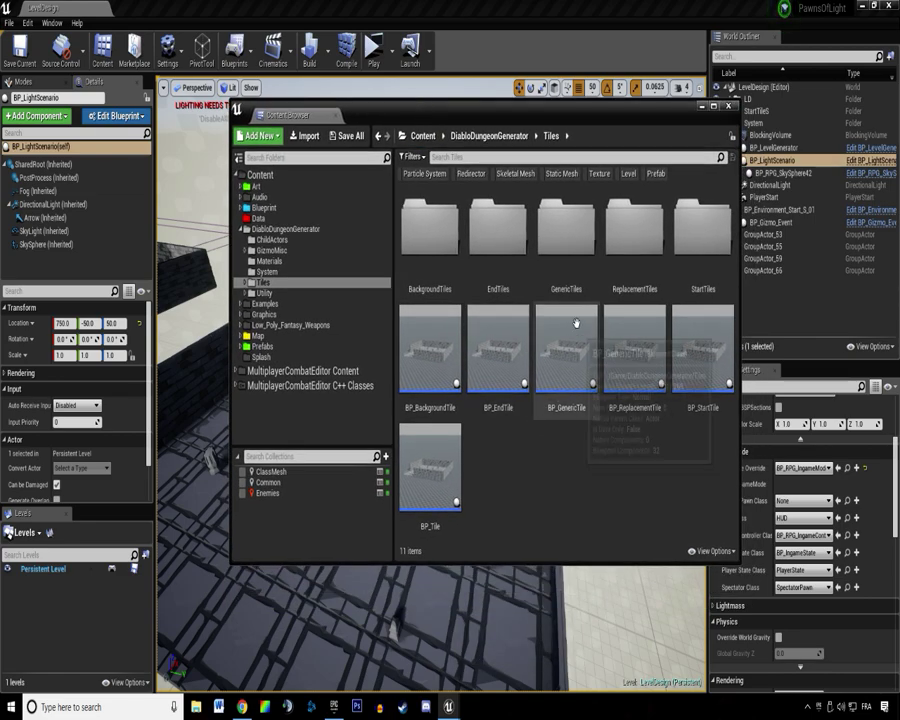
double_click(697, 225)
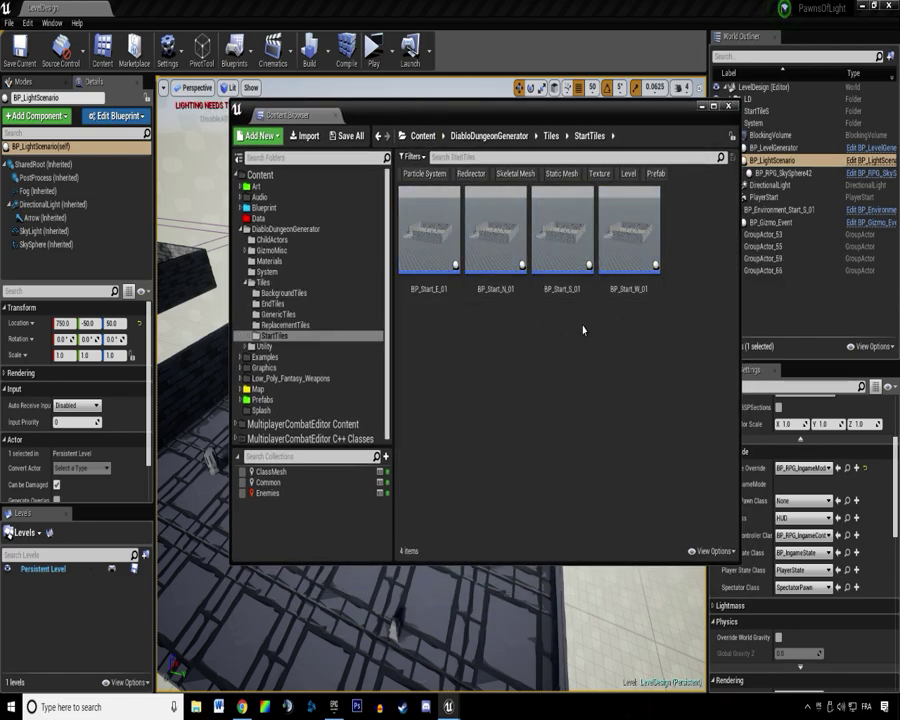
double_click(562, 230)
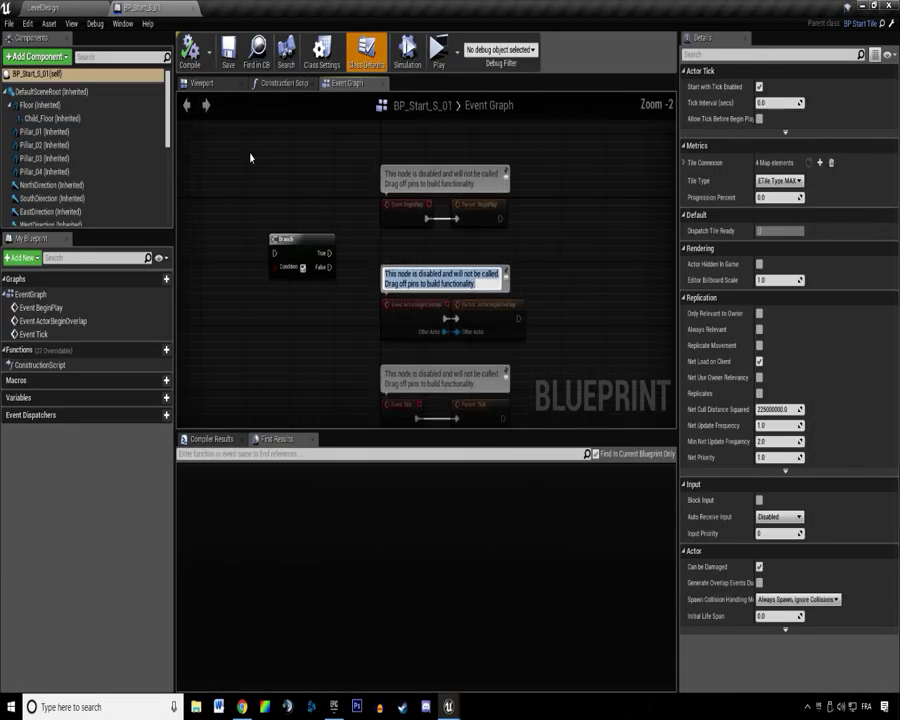
Review BP_Start_S_01's room and inherited components, and open its parent blueprints BP_StartTile and BP_Tile.
left_click(200, 82)
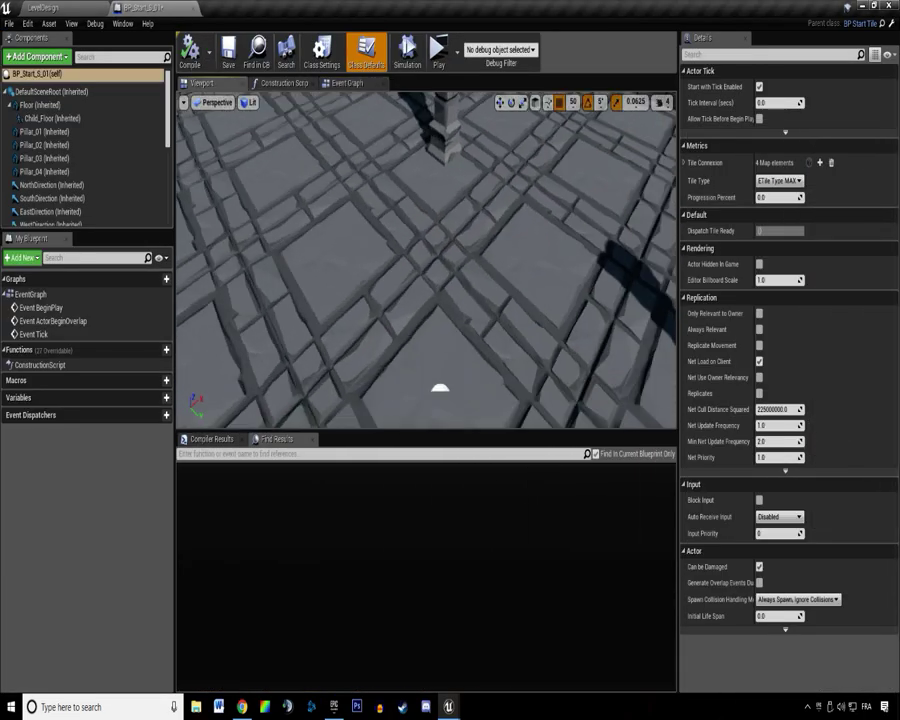
scroll(92, 145, "down", 5)
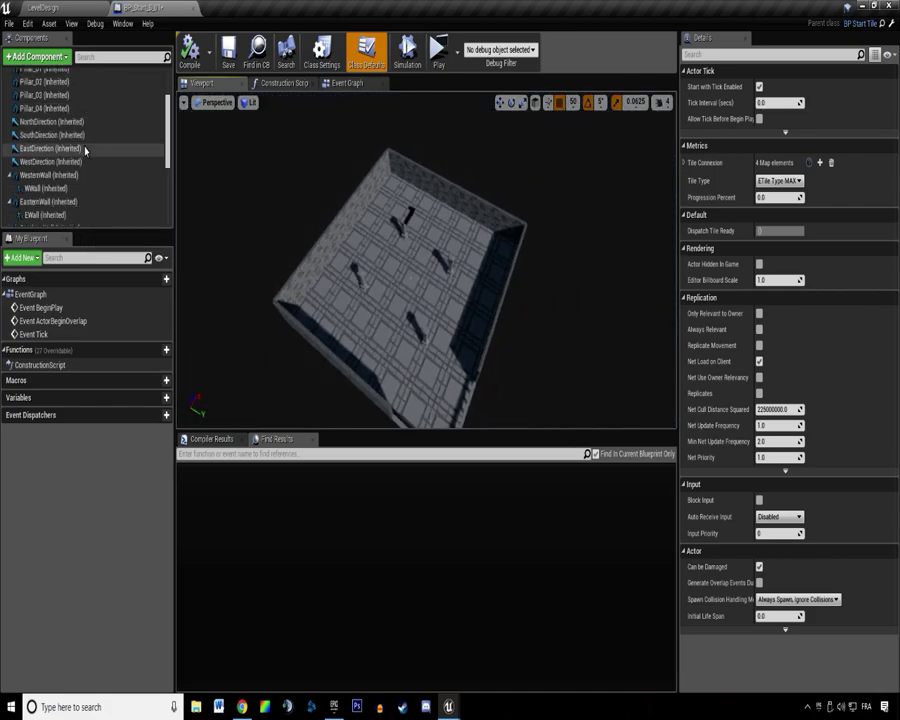
scroll(93, 165, "down", 1)
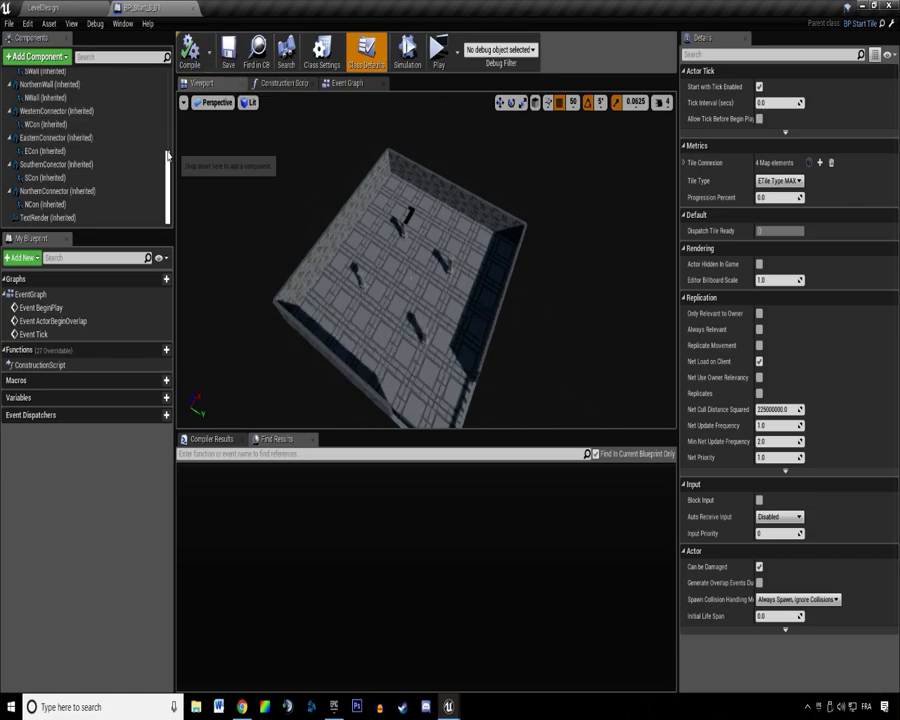
left_click_drag(167, 153, 170, 73)
left_click(10, 105)
left_click(866, 24)
left_click(870, 23)
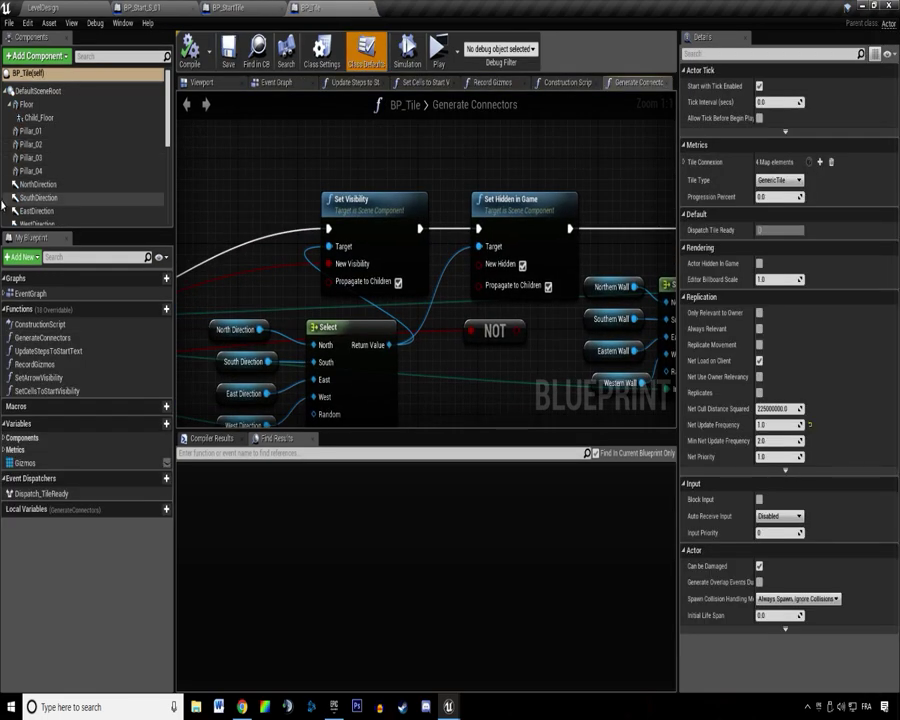
Examine BP_Tile's component hierarchy and the wall-destroying logic in its Generate Connectors function.
scroll(150, 150, "down", 3)
scroll(318, 299, "down", 5)
scroll(318, 299, "up", 3)
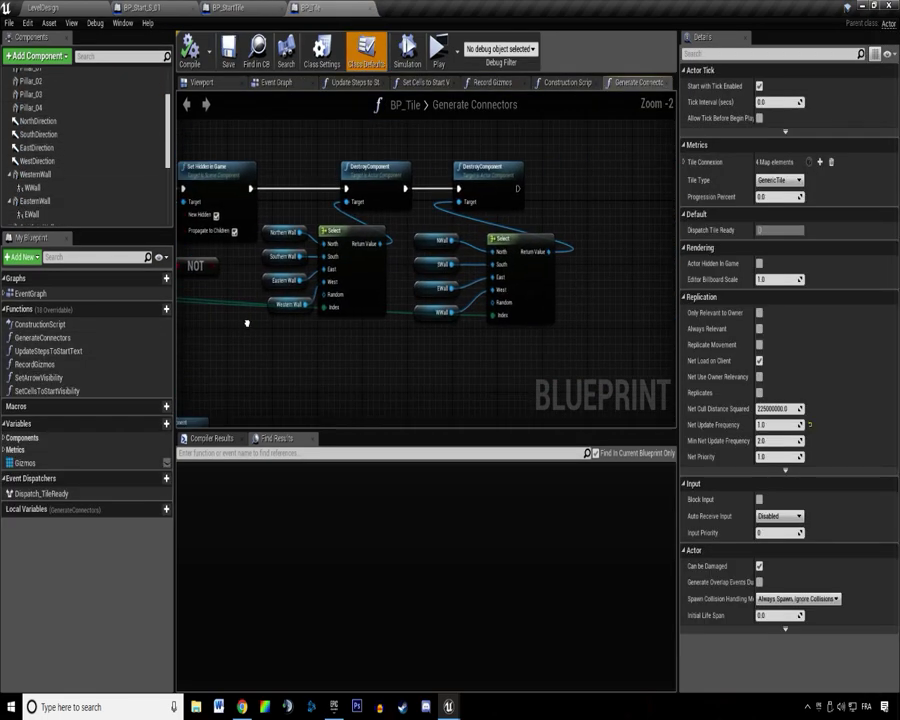
scroll(332, 307, "down", 1)
scroll(123, 192, "down", 5)
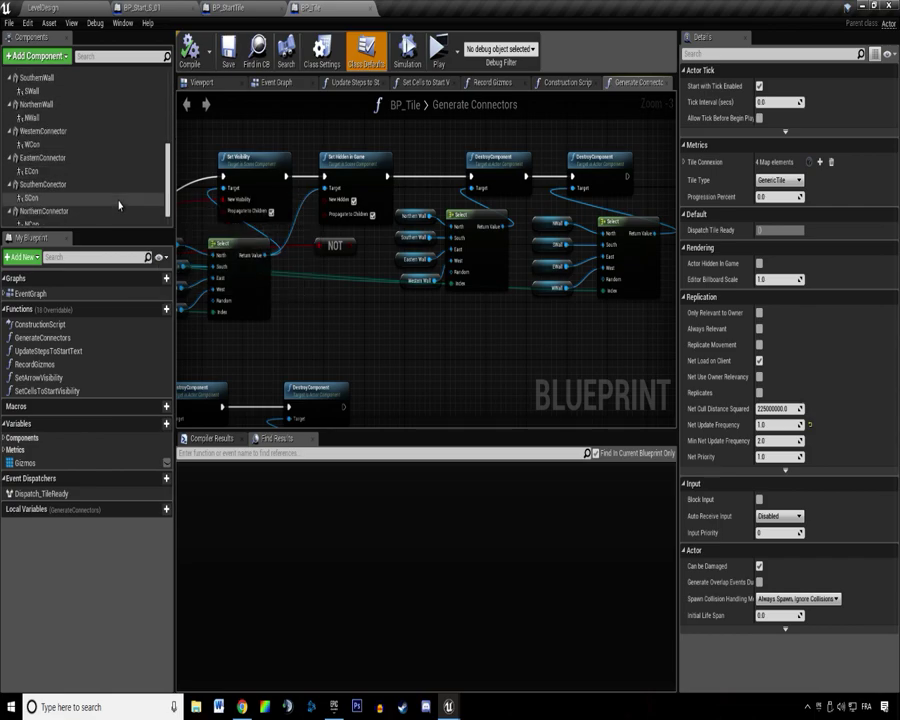
scroll(100, 130, "up", 8)
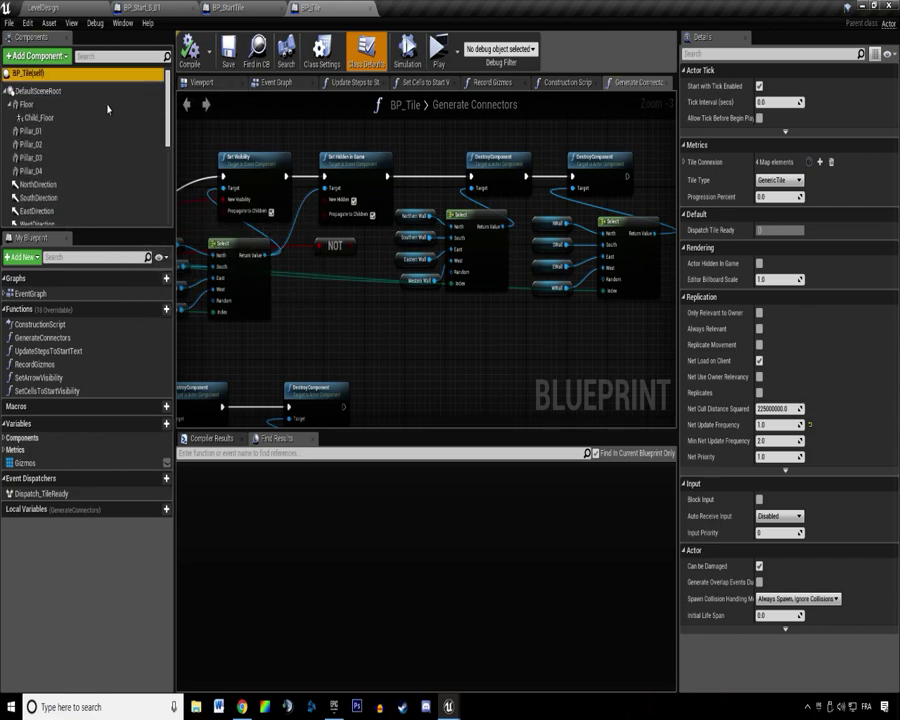
scroll(36, 190, "down", 5)
scroll(35, 188, "up", 1)
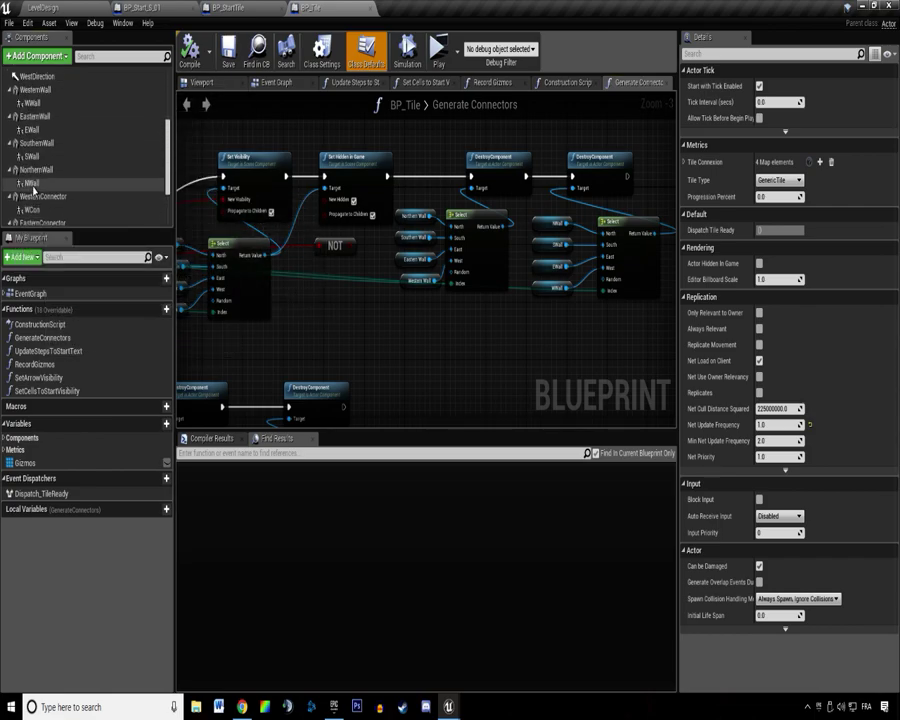
scroll(50, 162, "up", 2)
scroll(58, 172, "down", 6)
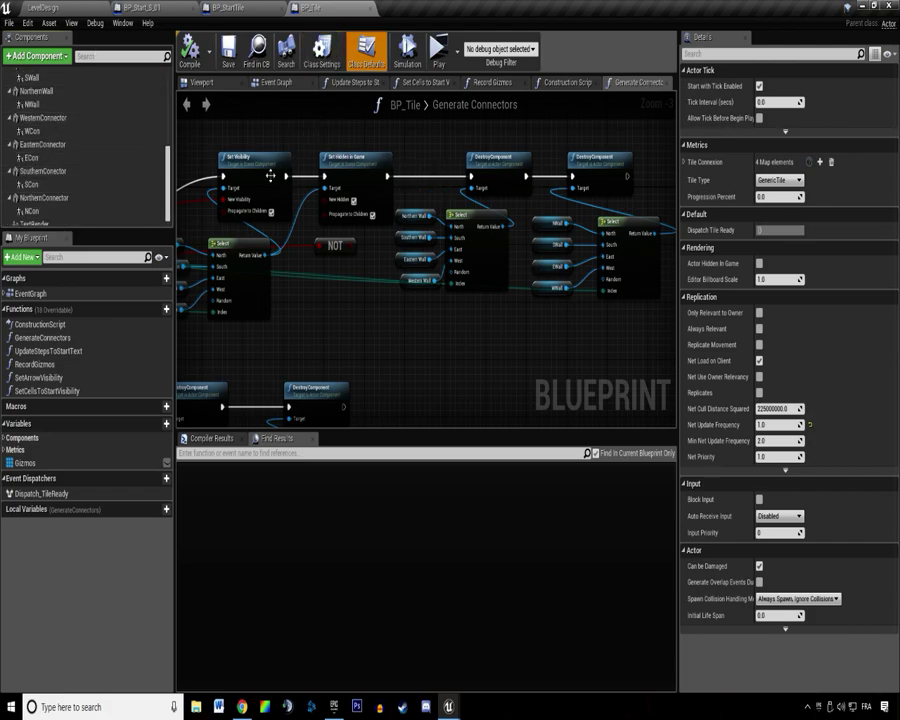
Create a function named DestroyModularPieces in BP_Tile.
type("DestroyModular")
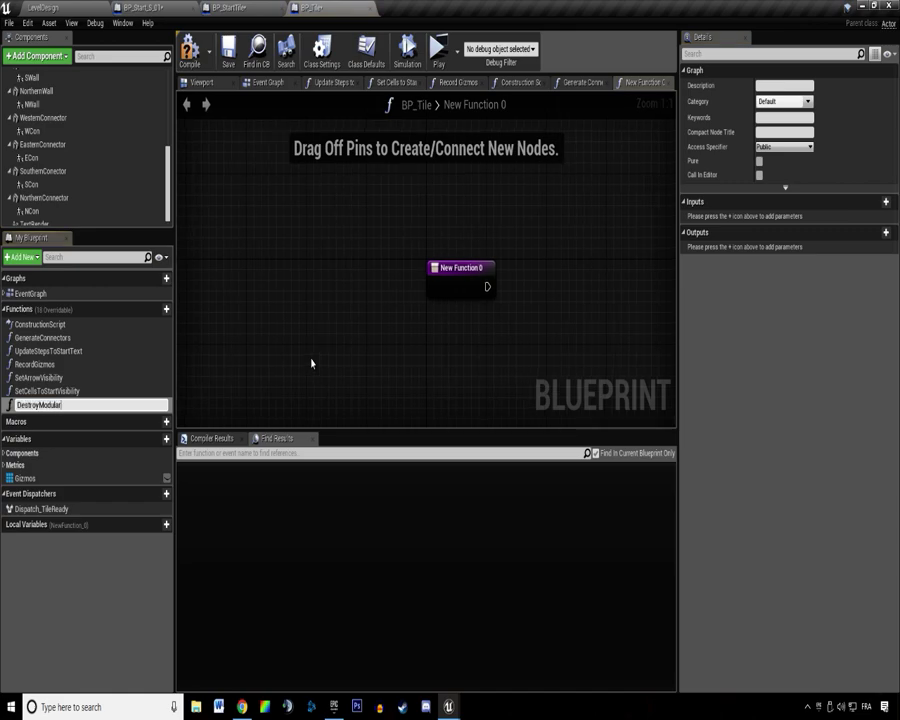
type("Pieces")
key("Return")
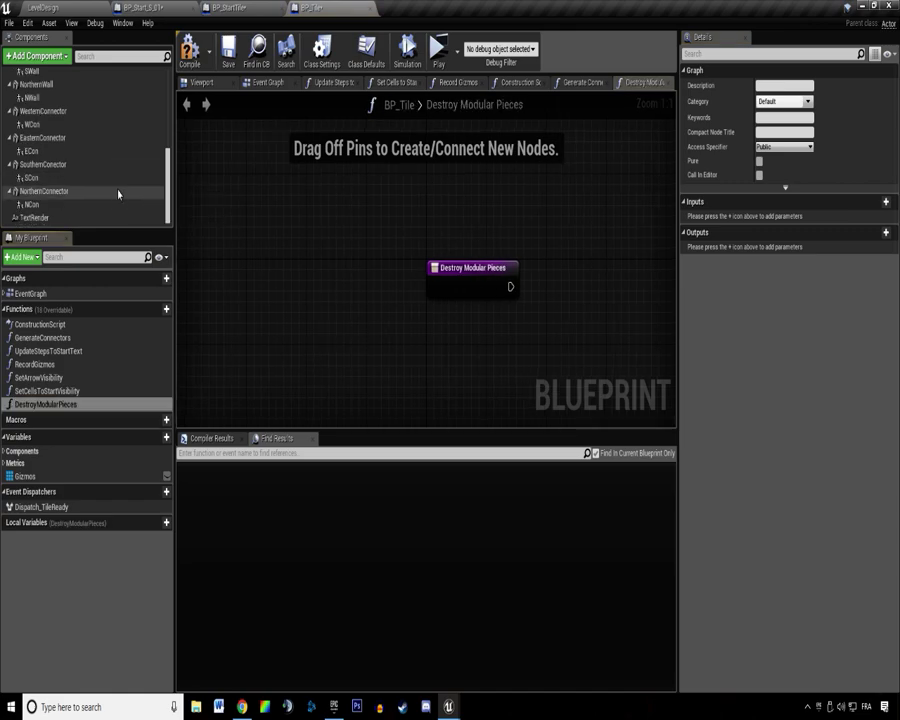
Place references to all wall, connector, pillar and floor components, including their child actors, in the Destroy Modular Pieces graph.
left_click(56, 203)
left_click(38, 136, "shift")
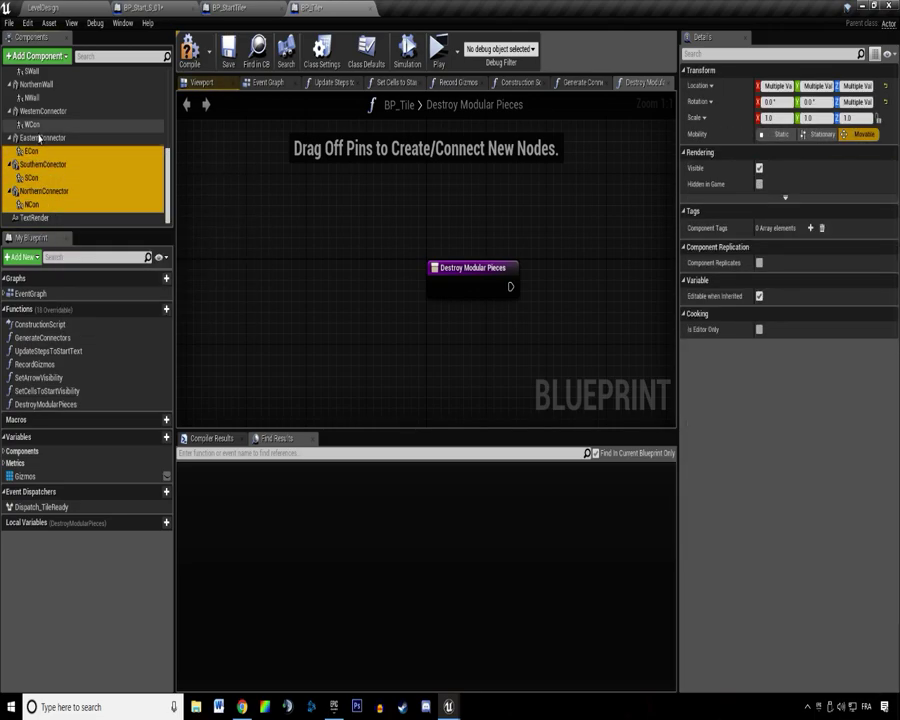
scroll(35, 130, "up", 3)
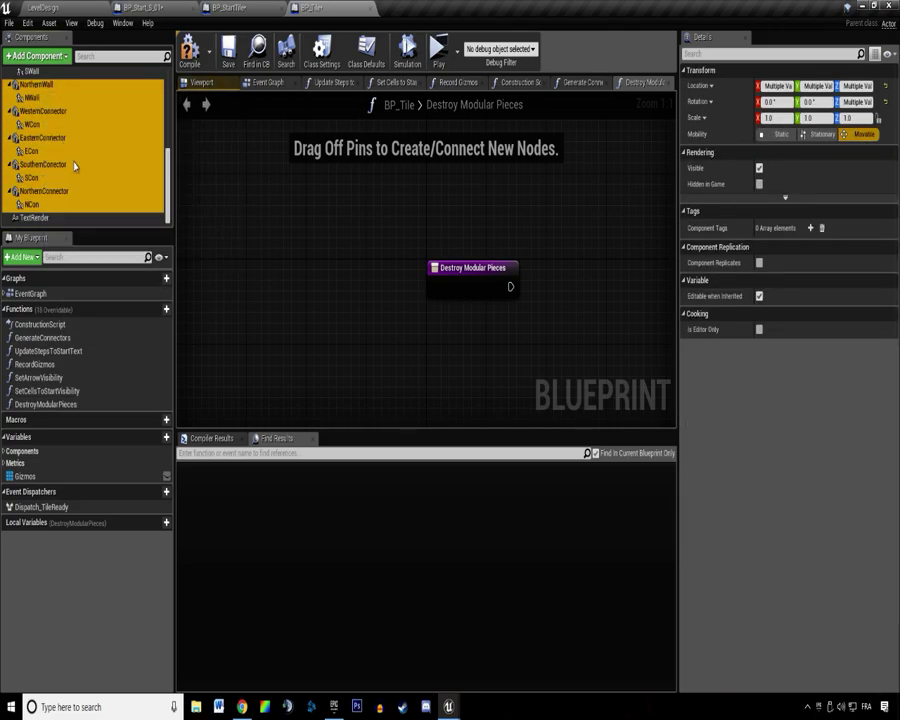
left_click(30, 122, "shift")
left_click(30, 108, "ctrl")
left_click(32, 98, "ctrl")
scroll(32, 100, "up", 3)
left_click(43, 132, "ctrl")
left_click(43, 133, "ctrl")
left_click(42, 149, "ctrl")
scroll(40, 150, "up", 4)
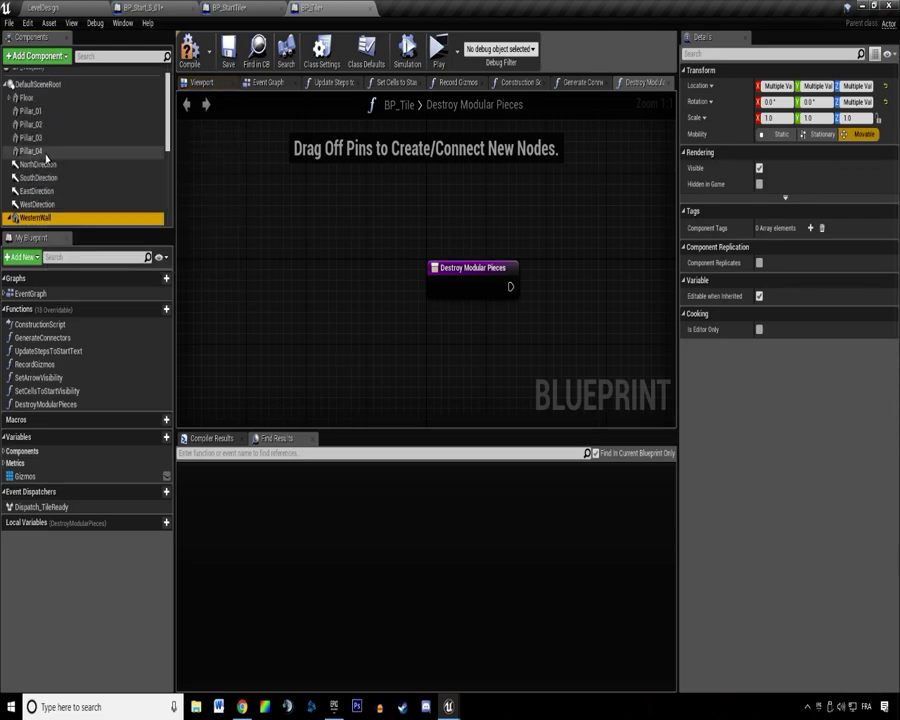
left_click(30, 150, "shift")
left_click(38, 111, "shift")
left_click(40, 99, "ctrl")
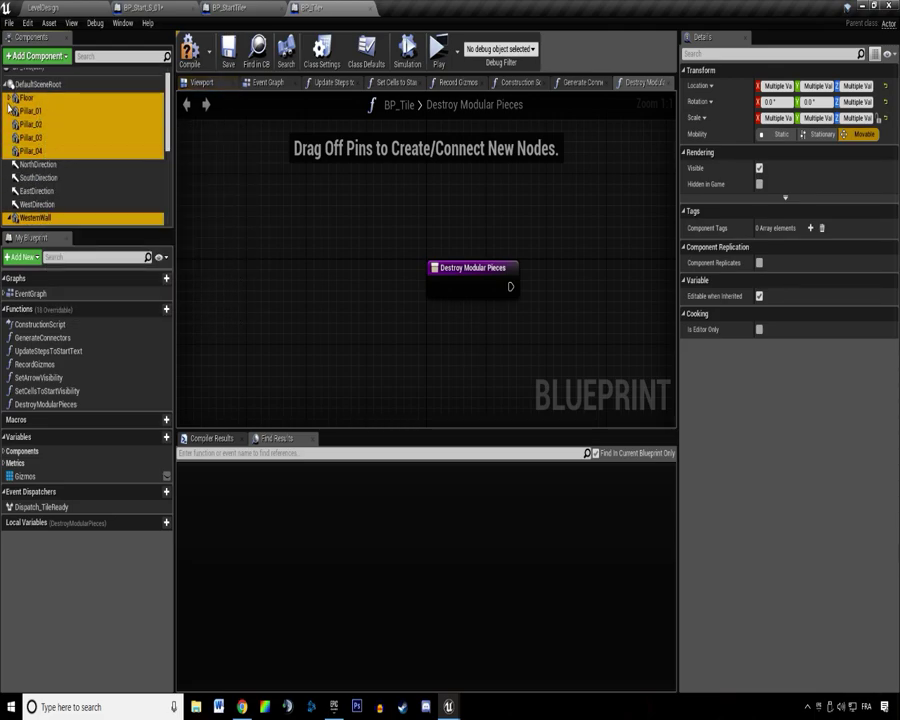
left_click(9, 98)
left_click(22, 111, "shift")
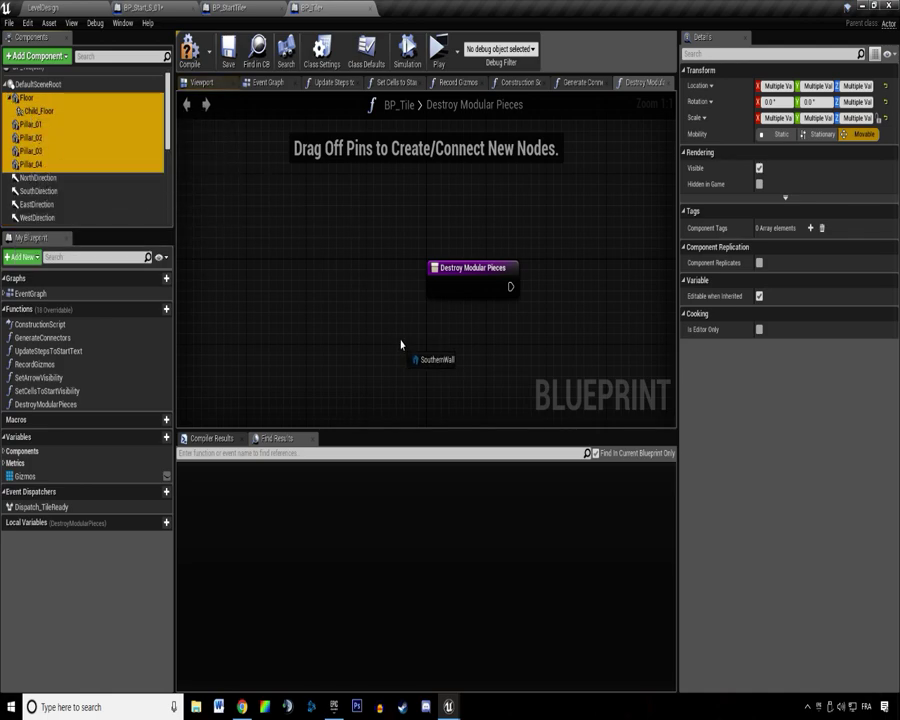
left_click_drag(400, 347, 399, 346)
right_click_drag(480, 351, 380, 187)
scroll(375, 235, "down", 7)
scroll(365, 366, "up", 5)
right_click_drag(365, 366, 394, 357)
scroll(354, 239, "up", 2)
right_click_drag(418, 121, 394, 327)
right_click_drag(388, 239, 371, 271)
Add a Destroy Component node targeting the component references and link it to the function entry.
type("de")
left_click_drag(471, 246, 498, 179)
type("stroy")
key("Return")
left_click_drag(410, 193, 472, 212)
mouse_move(470, 212)
left_mouse_down()
mouse_move(353, 364)
mouse_move(470, 218)
left_mouse_up()
right_click_drag(434, 332, 426, 209)
Arrange the component references into four side-by-side columns below the Destroy Component node.
scroll(424, 210, "down", 4)
left_click_drag(325, 257, 418, 460)
right_click_drag(430, 230, 397, 403)
scroll(300, 368, "up", 5)
left_click_drag(300, 368, 345, 204)
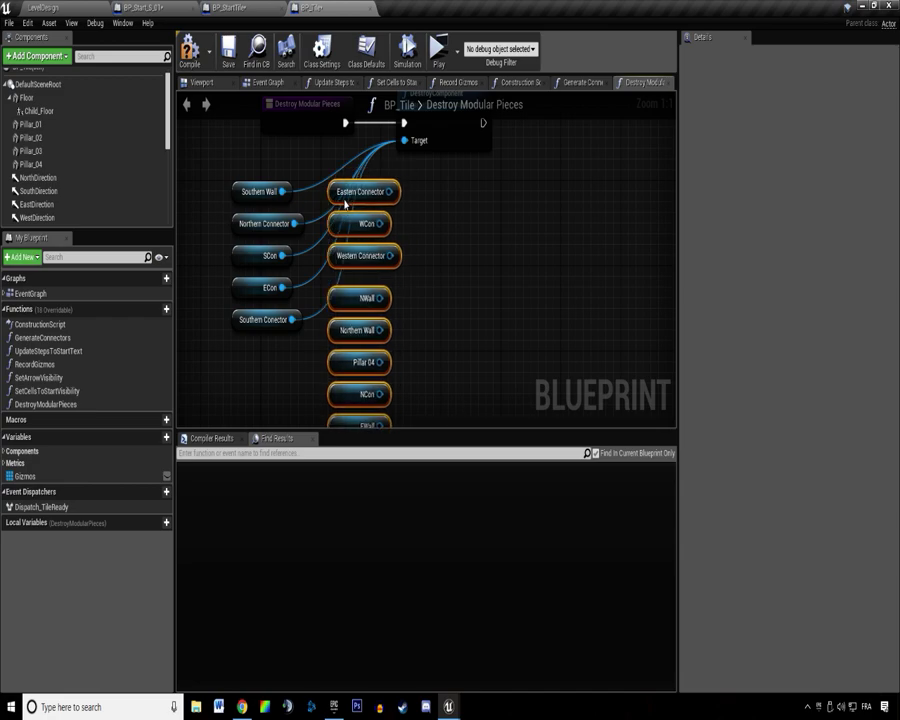
left_click(336, 333, "ctrl")
left_click_drag(334, 364, 432, 193)
left_click(432, 194, "ctrl")
left_click(434, 227, "ctrl")
left_click_drag(435, 355, 518, 193)
left_click(521, 368, "ctrl")
left_click(523, 392, "ctrl")
mouse_move(518, 329)
left_mouse_down()
mouse_move(400, 394)
mouse_move(518, 321)
left_mouse_up()
left_click(612, 309)
Connect all remaining wall, connector, pillar and floor references to the Destroy Component node's Target.
left_click_drag(404, 141, 382, 227)
left_click_drag(389, 256, 404, 142)
left_click_drag(404, 142, 381, 300)
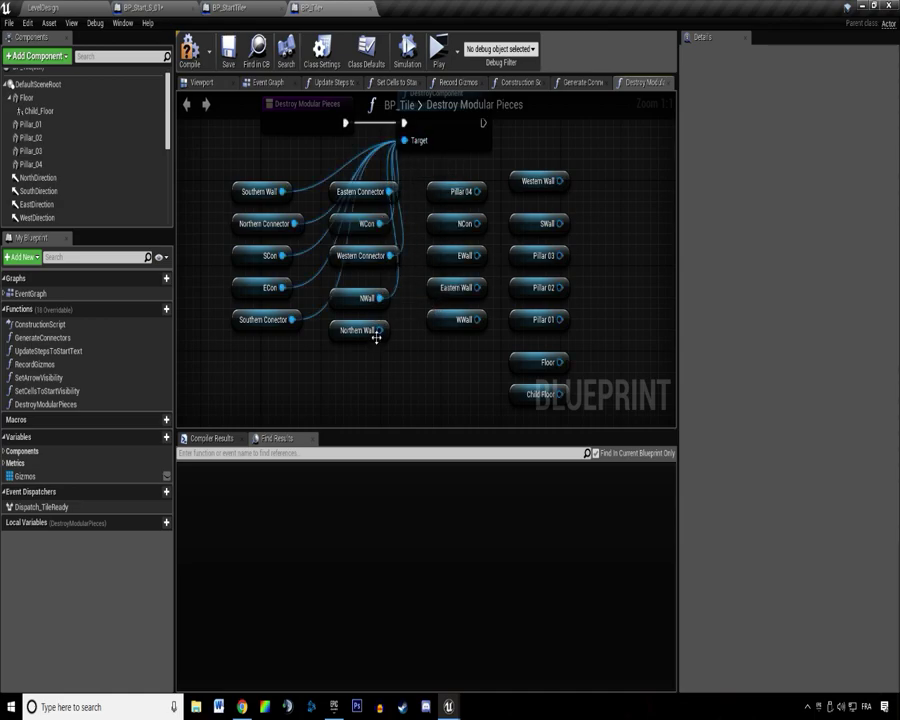
mouse_move(404, 140)
left_mouse_down()
mouse_move(482, 197)
mouse_move(479, 227)
mouse_move(406, 142)
mouse_move(475, 258)
mouse_move(405, 141)
left_mouse_up()
left_click_drag(404, 140, 468, 320)
left_click_drag(560, 394, 407, 143)
left_click_drag(559, 288, 414, 146)
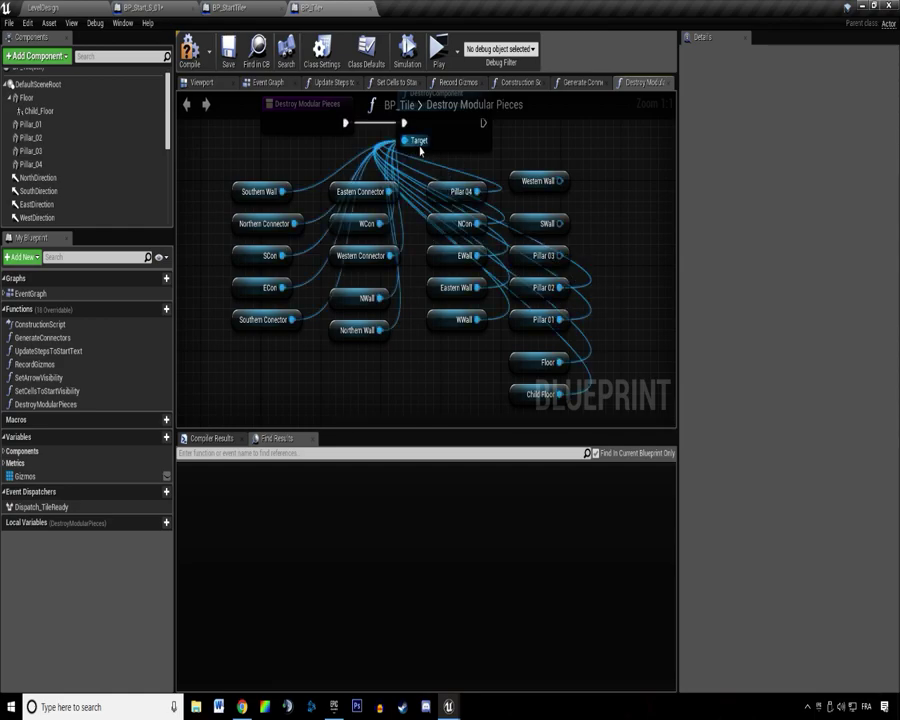
left_click_drag(559, 256, 408, 142)
left_click_drag(560, 224, 406, 142)
left_click_drag(560, 181, 406, 141)
Space out the graph by moving Destroy Component away from the function entry and the component references lower.
right_click_drag(430, 137, 381, 188)
left_click_drag(400, 162, 595, 162)
left_click(366, 118)
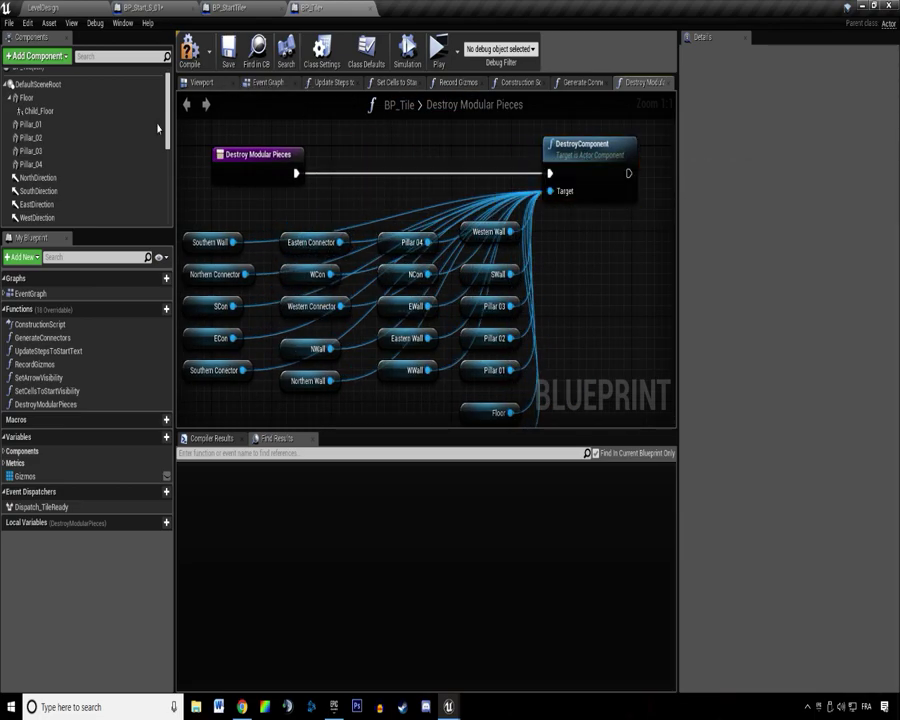
scroll(388, 179, "down", 2)
left_click_drag(207, 157, 562, 406)
right_click_drag(562, 406, 562, 318)
right_click_drag(452, 136, 447, 223)
right_click_drag(497, 179, 513, 187)
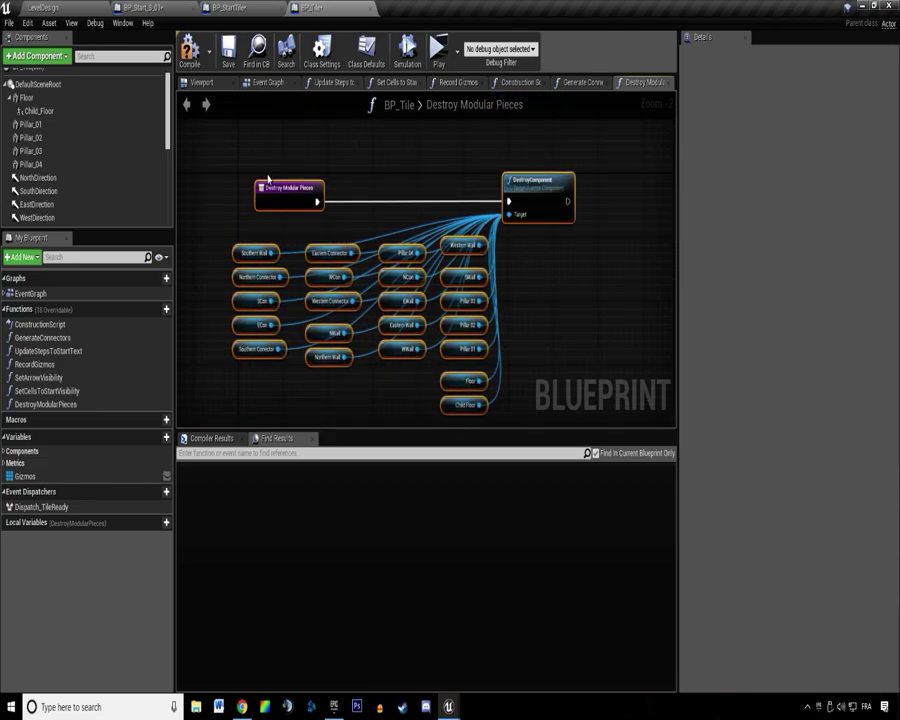
left_click_drag(230, 223, 504, 420)
left_click_drag(406, 200, 511, 258)
right_click_drag(512, 258, 474, 324)
left_click_drag(587, 222, 597, 206)
Add a Branch node between the Destroy Modular Pieces entry and the Destroy Component node.
left_click(414, 236)
key("b")
left_click(370, 180)
left_click_drag(381, 193, 311, 265)
key("Escape")
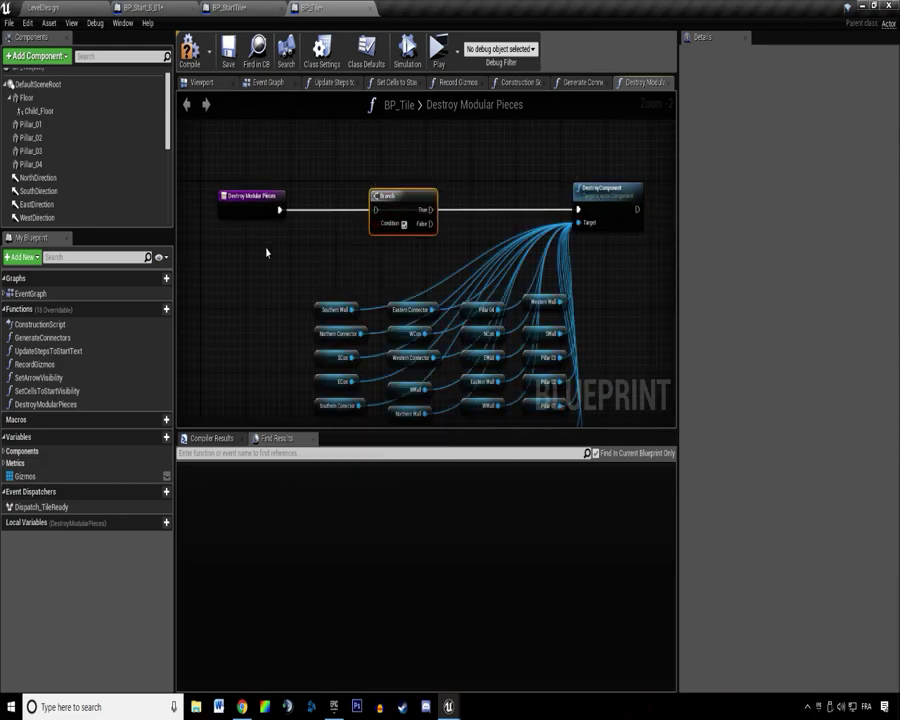
Create a Boolean variable named bUseModularPieces in BP_Tile.
left_click(163, 437)
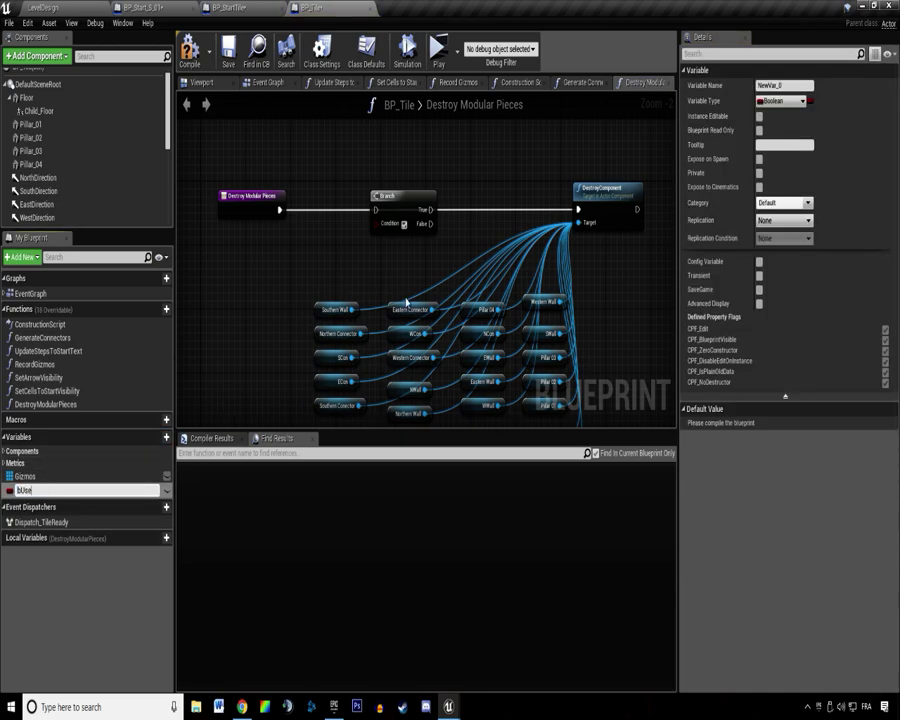
type("bUseModularPieces")
key("Return")
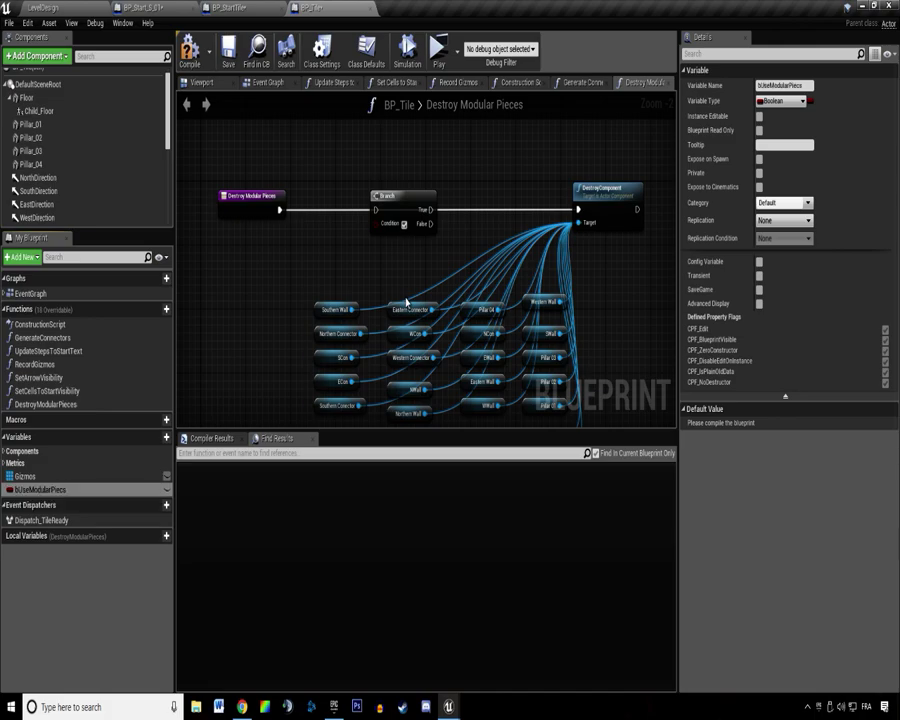
left_click(67, 490)
type("e")
key("Return")
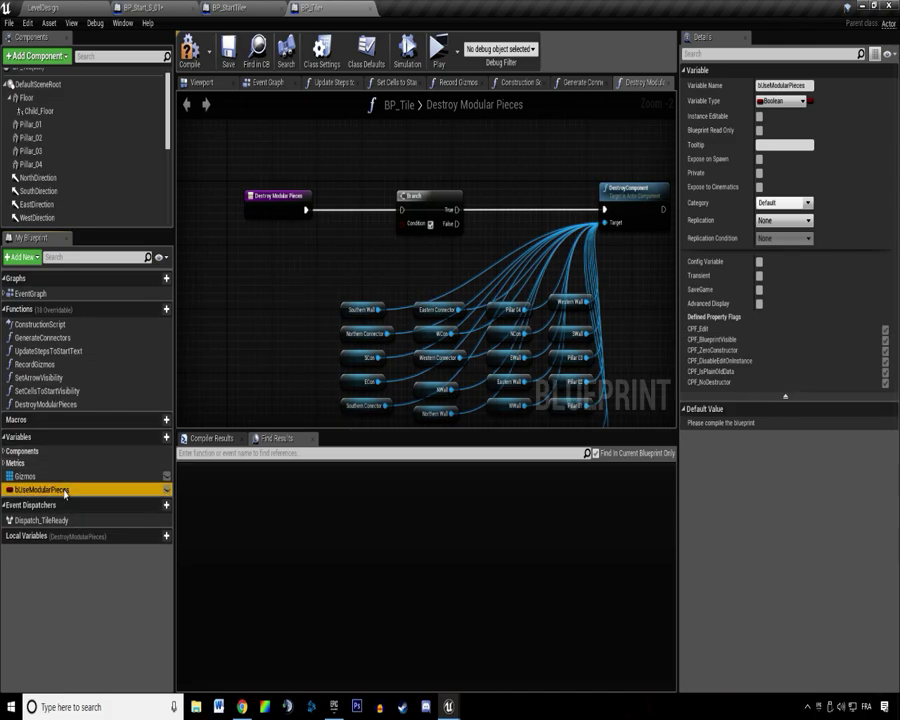
Place a bUseModularPieces getter, feed it into the Branch condition, and wire the Branch between the entry and Destroy Component.
left_click_drag(303, 255, 302, 252, "ctrl")
right_click_drag(333, 212, 323, 297)
scroll(323, 290, "up", 2)
left_click_drag(283, 314, 410, 314)
left_click_drag(345, 373, 409, 331)
right_click_drag(470, 361, 370, 322)
left_click_drag(371, 273, 576, 272)
Invert bUseModularPieces with a NOT Boolean node and run Destroy Component from the Branch's True output.
left_click_drag(242, 331, 304, 337)
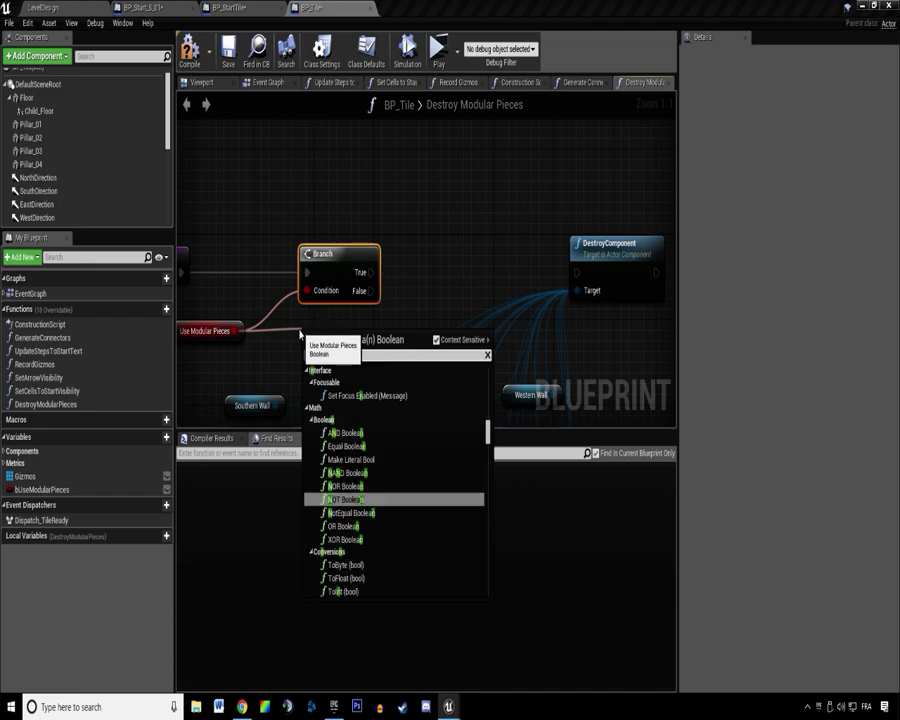
type("not")
left_click(340, 469)
left_click_drag(360, 356, 313, 292)
left_click_drag(371, 273, 580, 273)
left_click_drag(607, 257, 590, 257)
scroll(411, 332, "down", 3)
right_click_drag(379, 389, 379, 285)
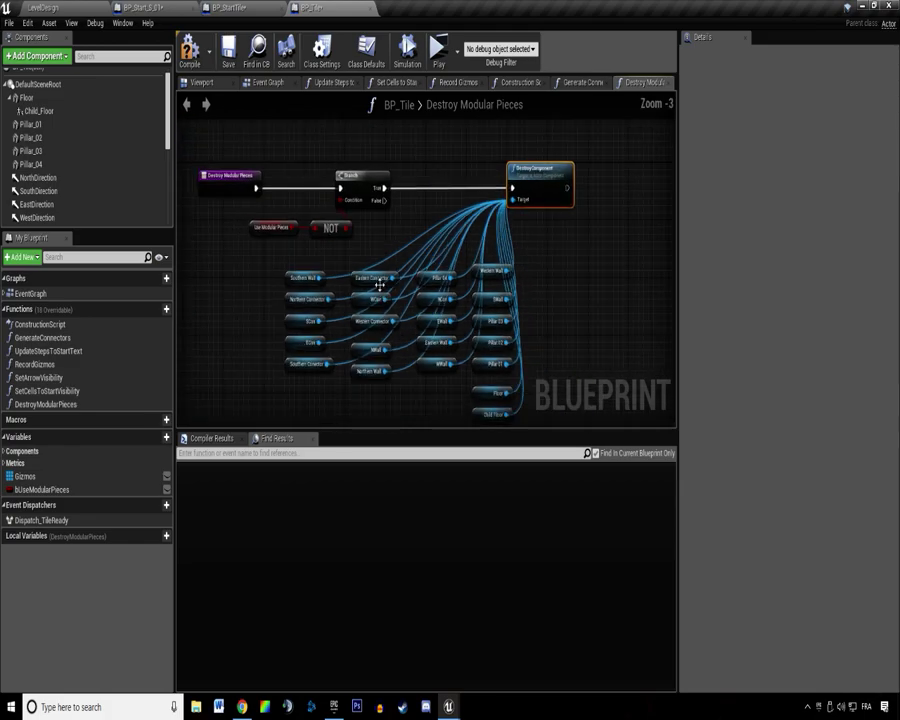
Close all graphs except the Event Graph and place a Destroy Modular Pieces call beside the Record Gizmos node.
left_click(268, 82)
right_click(270, 84)
left_click(295, 135)
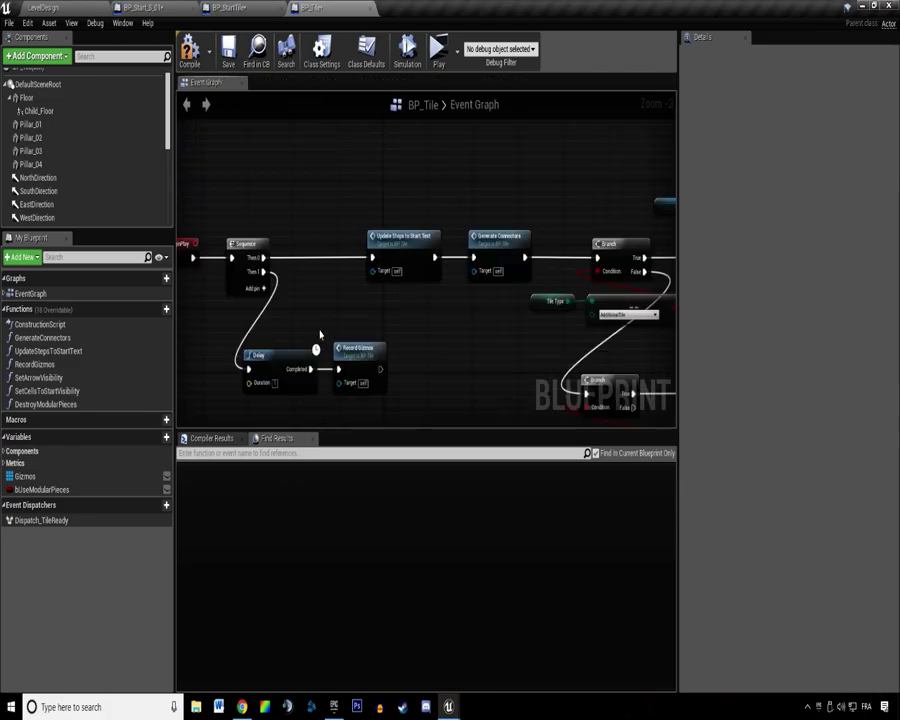
left_click(45, 404)
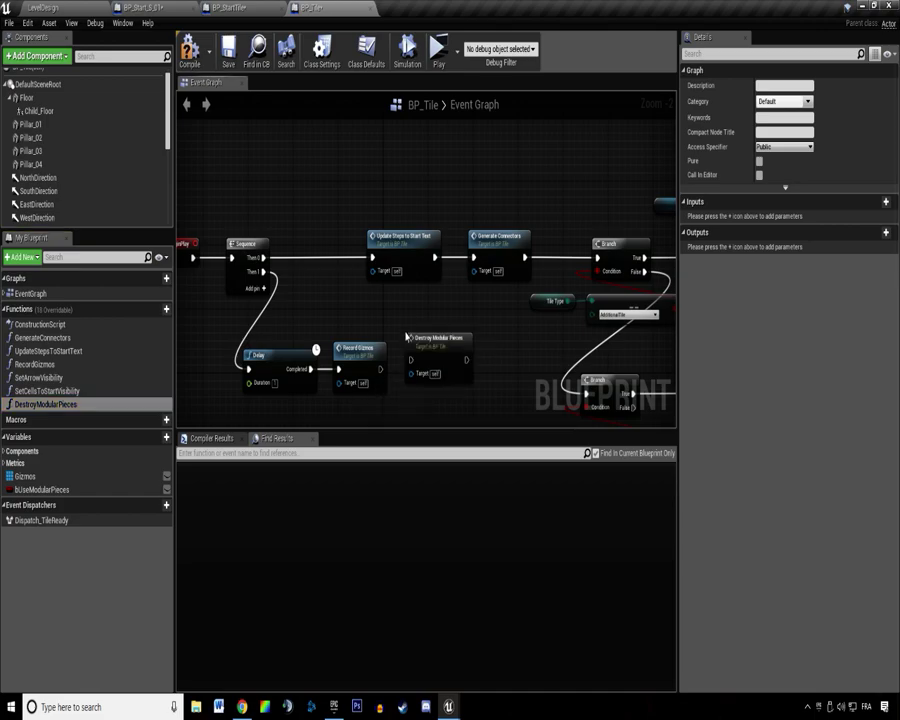
left_click_drag(45, 404, 481, 343)
scroll(481, 343, "up", 3)
scroll(481, 343, "down", 4)
scroll(378, 295, "up", 3)
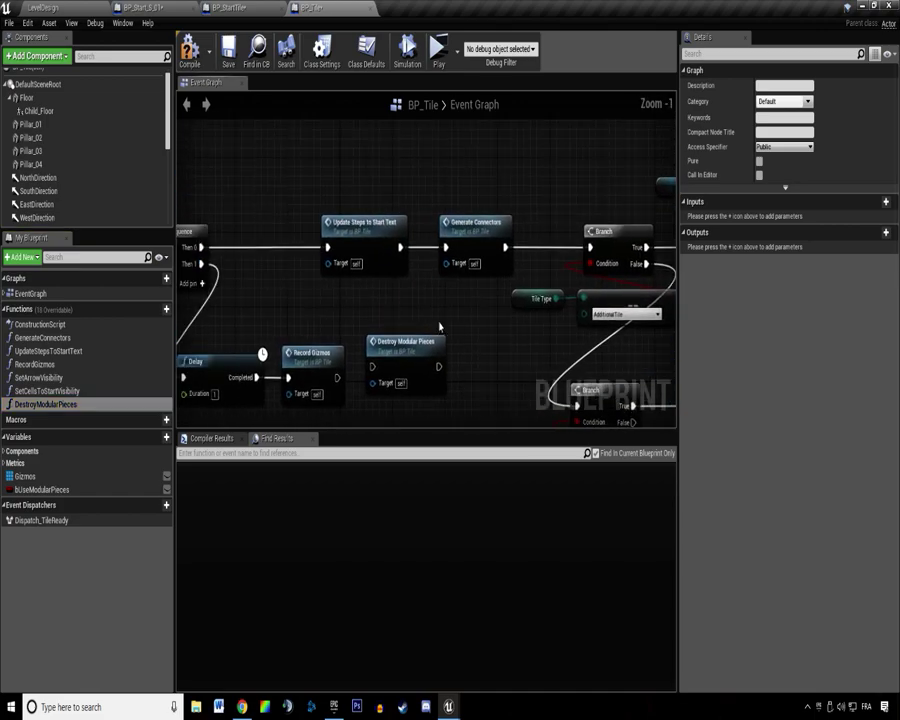
Shift the Update Steps to Start Text and Generate Connectors nodes away from the Branch in the Event Graph.
left_click_drag(341, 184, 480, 261)
left_click_drag(494, 237, 413, 243)
left_click(472, 292)
double_click(413, 243)
scroll(332, 236, "up", 2)
left_click(205, 82)
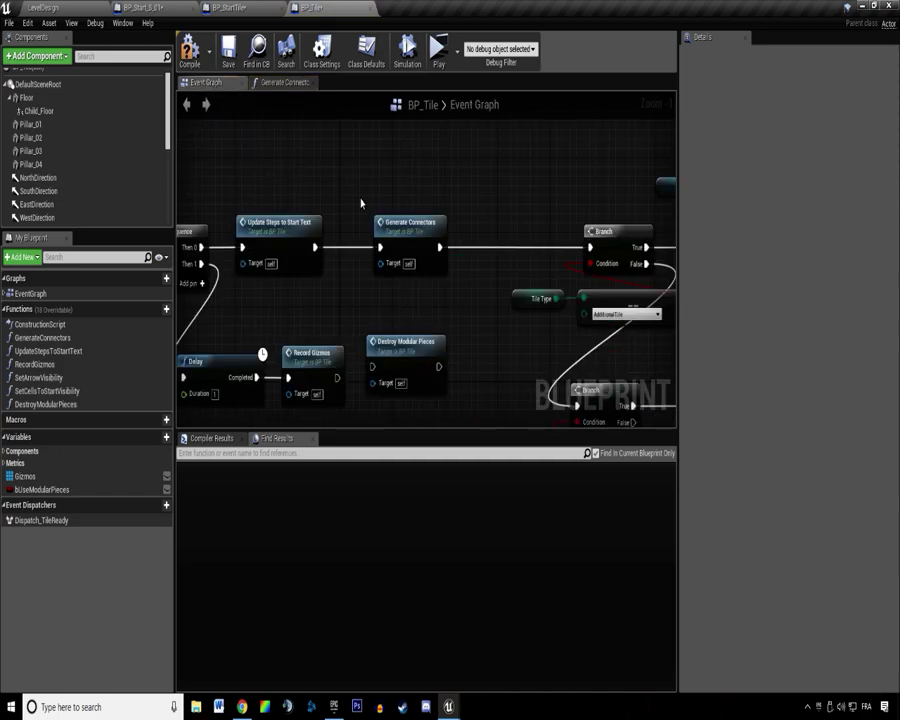
right_click_drag(372, 292, 365, 264)
left_click(424, 344)
In the Generate Connectors function, move the entry node away from the Keys node and wire it into a new Branch.
double_click(406, 200)
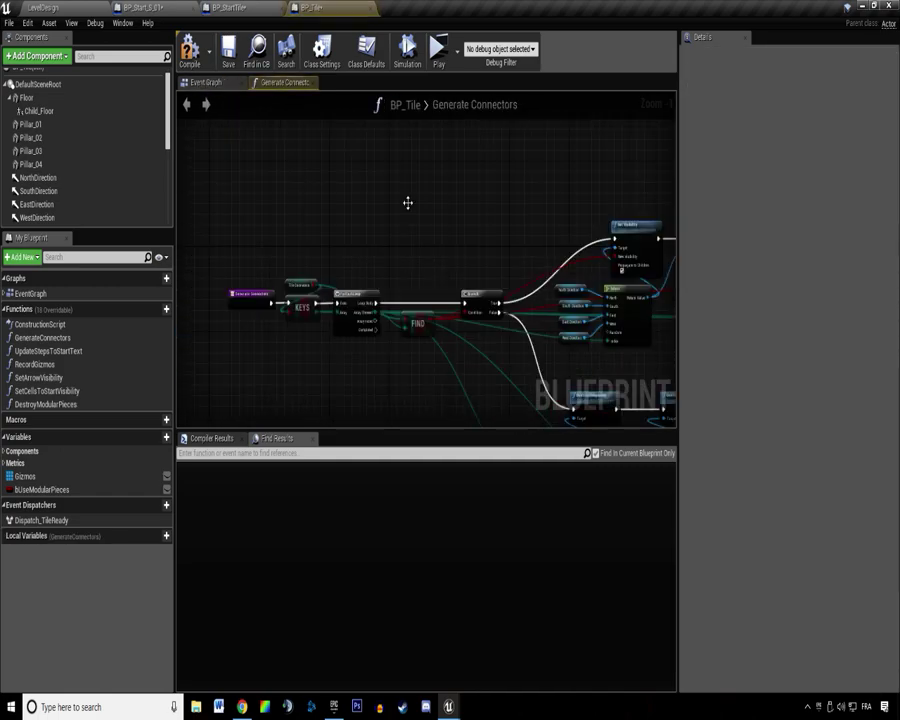
scroll(404, 363, "up", 2)
left_click_drag(411, 334, 285, 350)
right_click_drag(447, 369, 442, 303)
scroll(331, 285, "down", 3)
scroll(335, 256, "up", 3)
left_click_drag(329, 253, 262, 243)
key("b")
left_click(378, 218)
left_click_drag(417, 226, 400, 234)
left_click_drag(323, 246, 366, 247)
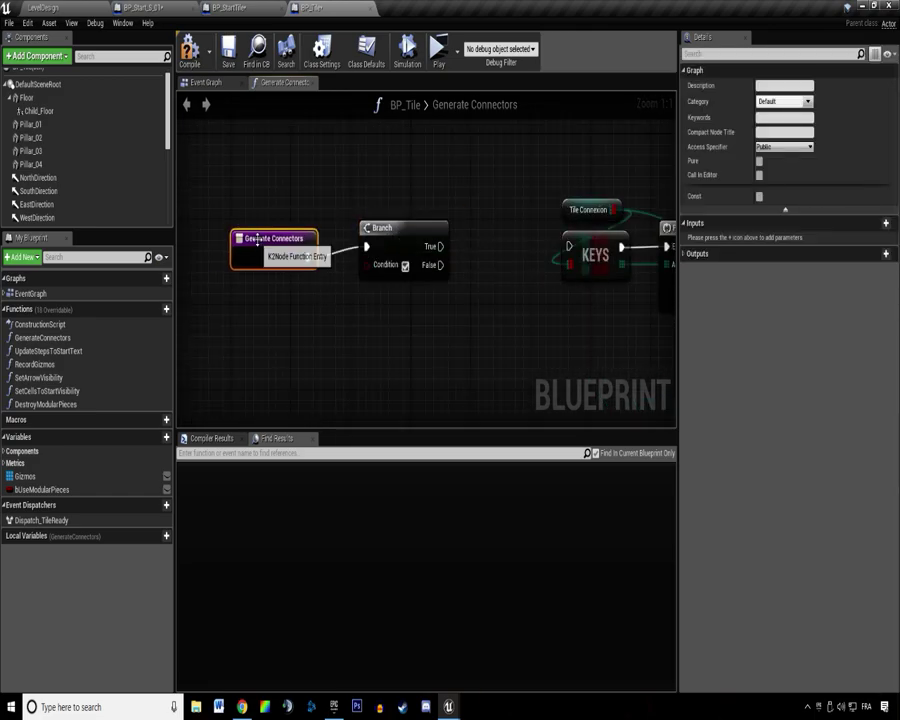
Feed a bUseModularPieces getter into the Branch condition and connect its True output to the Keys node.
left_click_drag(30, 490, 250, 315, "ctrl")
left_click_drag(311, 305, 387, 241)
left_click_drag(422, 247, 572, 248)
left_click(478, 352)
Add a Destroy Modular Pieces call below the Keys node and run it from the Branch's False output.
right_click_drag(478, 352, 320, 301)
left_click_drag(46, 404, 346, 316)
right_click_drag(310, 248, 442, 260)
left_click_drag(401, 227, 496, 368)
left_click_drag(525, 363, 455, 306)
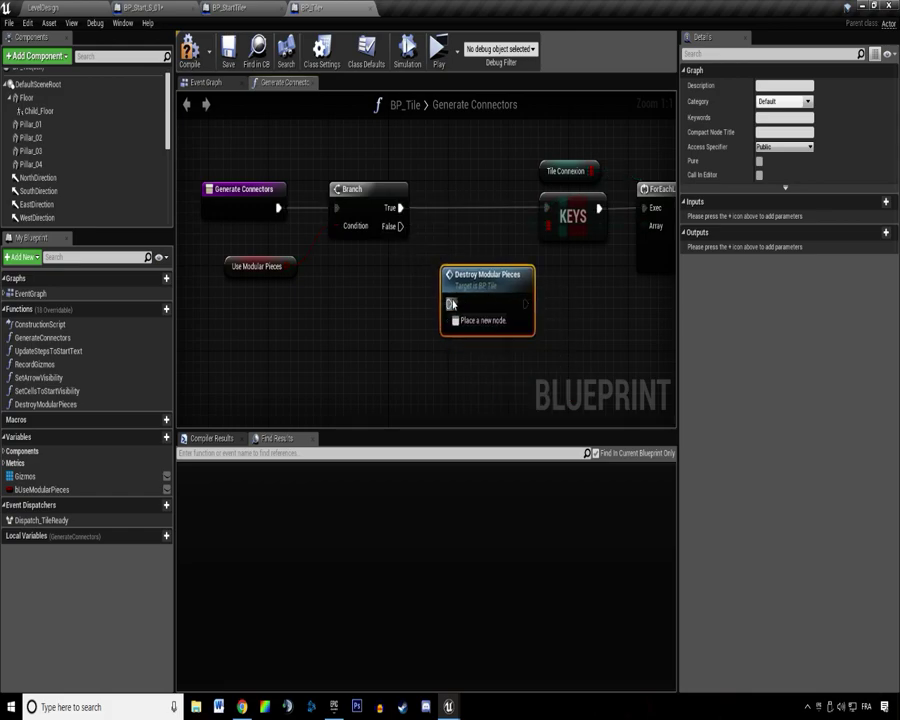
left_click_drag(398, 232, 399, 229)
In the Destroy Modular Pieces function, delete the Branch and its condition nodes and wire the entry directly to Destroy Component.
double_click(484, 290)
scroll(484, 291, "down", 2)
scroll(333, 201, "up", 2)
right_click_drag(333, 201, 322, 270)
left_click_drag(343, 191, 437, 267)
key("Delete")
left_click_drag(304, 208, 550, 208)
scroll(352, 196, "down", 2)
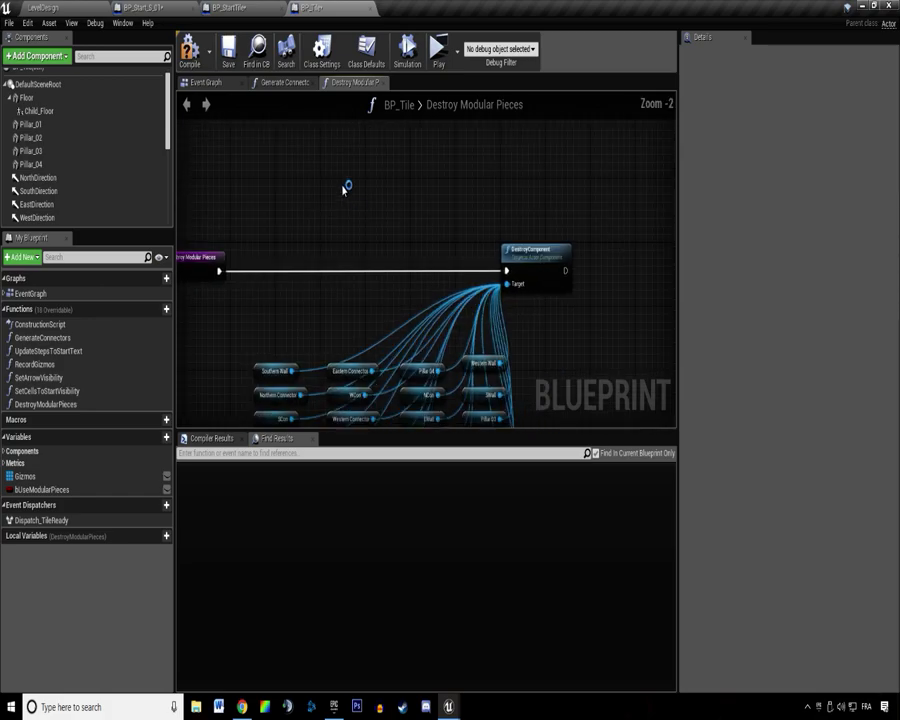
Save and compile BP_Tile, and set the default value of bUseModularPieces to true.
left_click(267, 84)
left_click(290, 271)
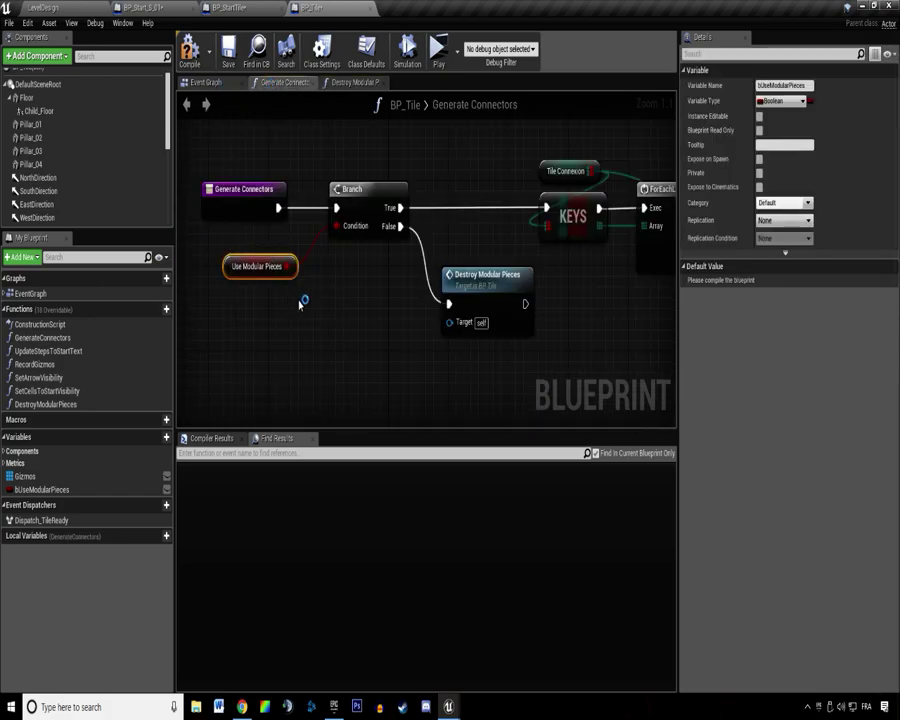
key("ctrl+shift+s")
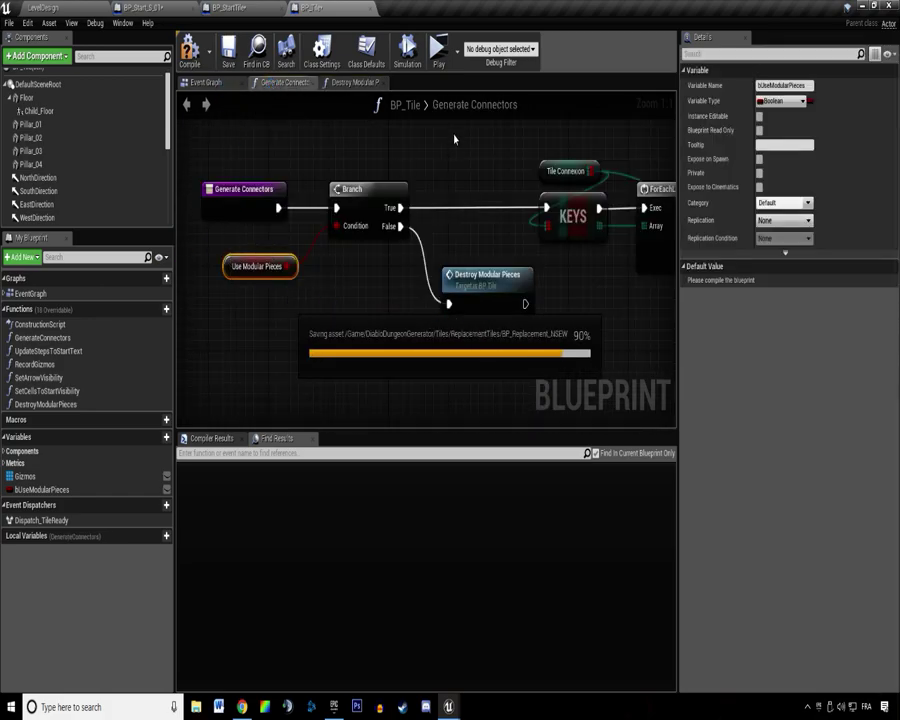
left_click(452, 143)
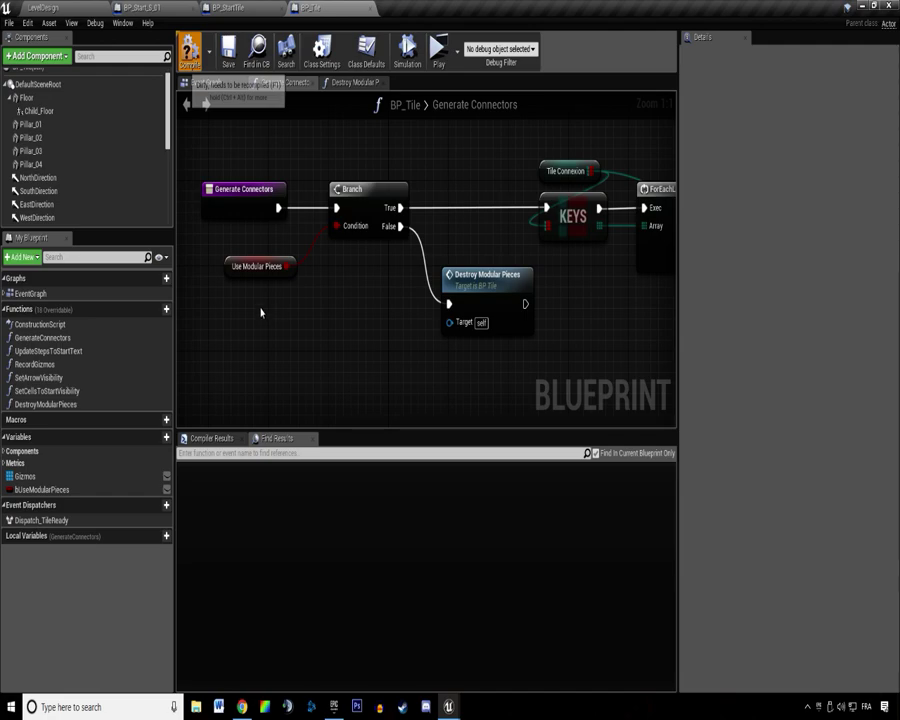
left_click(190, 48)
left_click(257, 266)
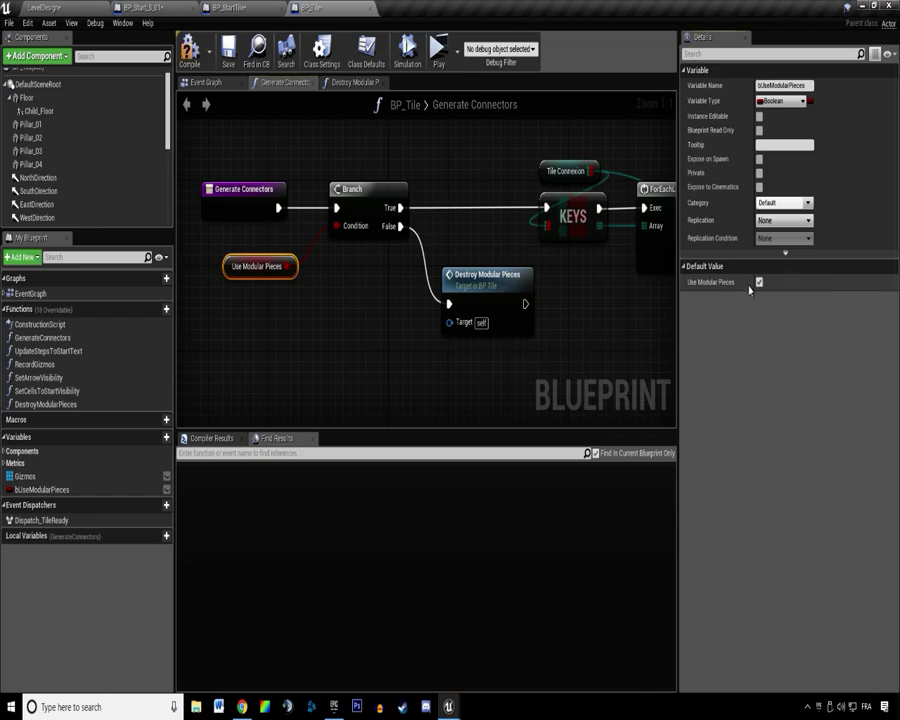
left_click(400, 275)
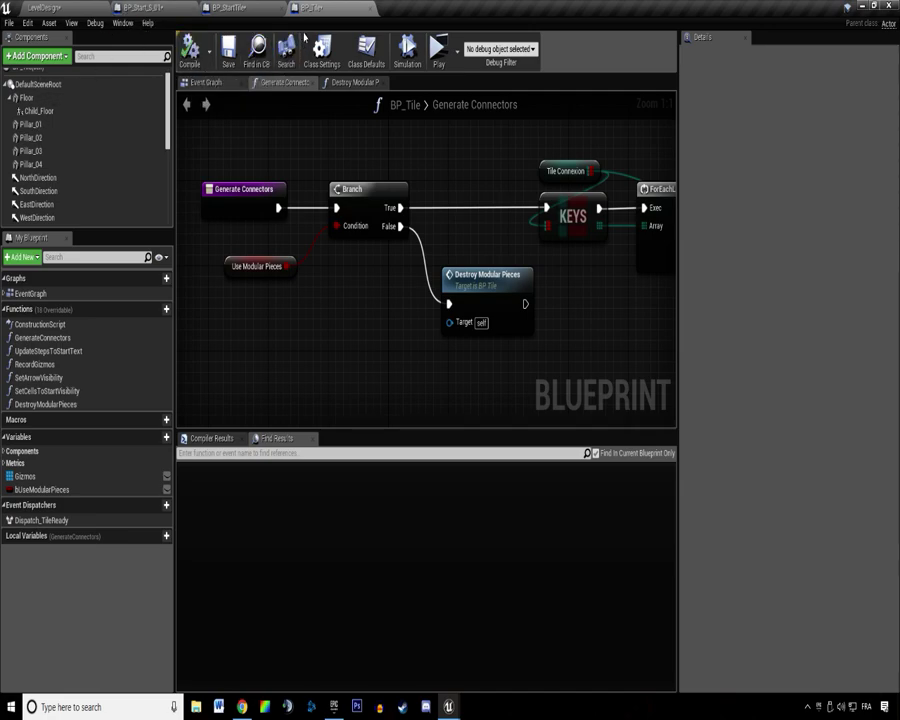
Close the BP_Tile and BP_StartTile blueprints and save all modified assets.
left_click(350, 7)
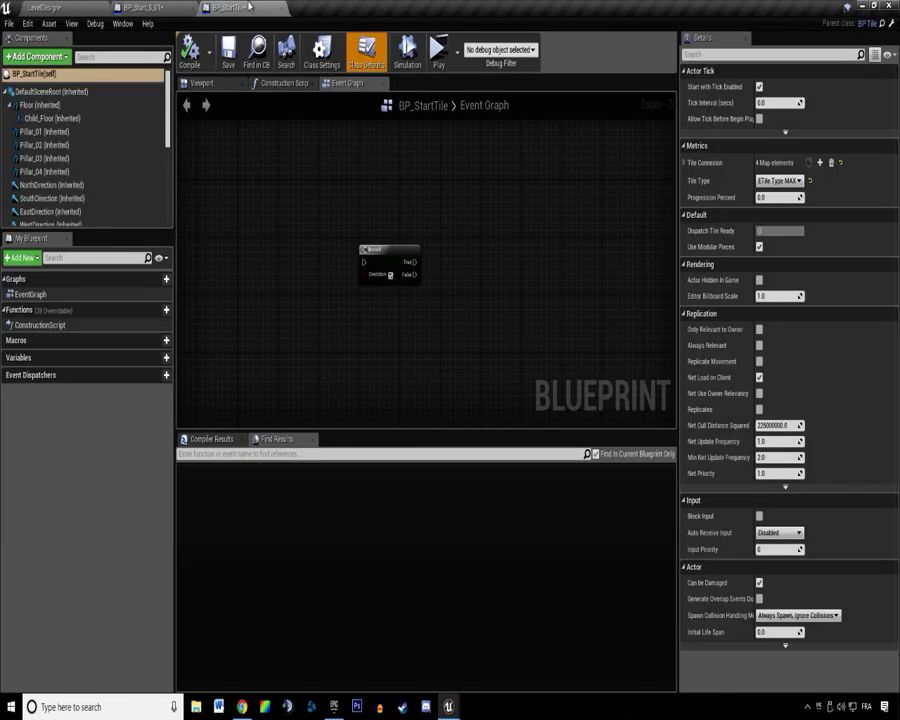
left_click(277, 7)
key("ctrl+shift+s")
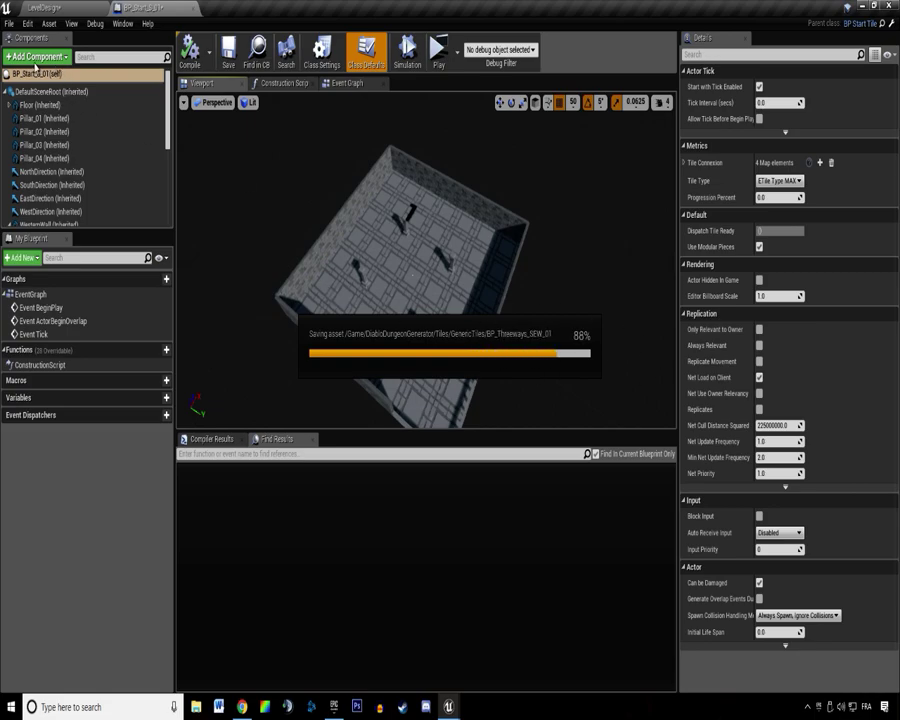
Add a Child Actor component to BP_Start_S_01 and name it EnvTile.
left_click(36, 58)
type("shel")
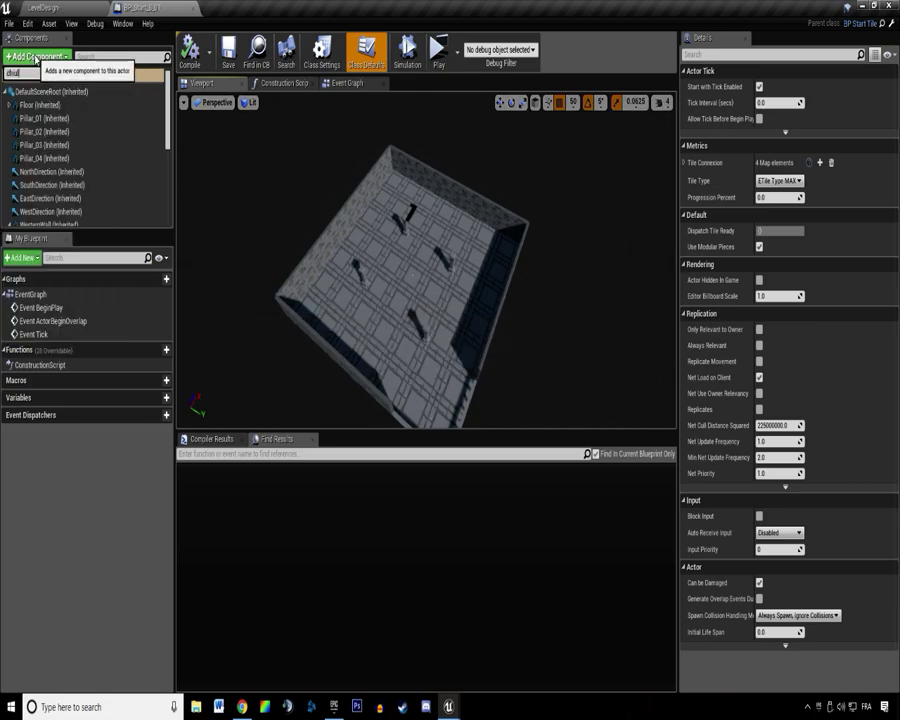
key("BackSpace")
type("l")
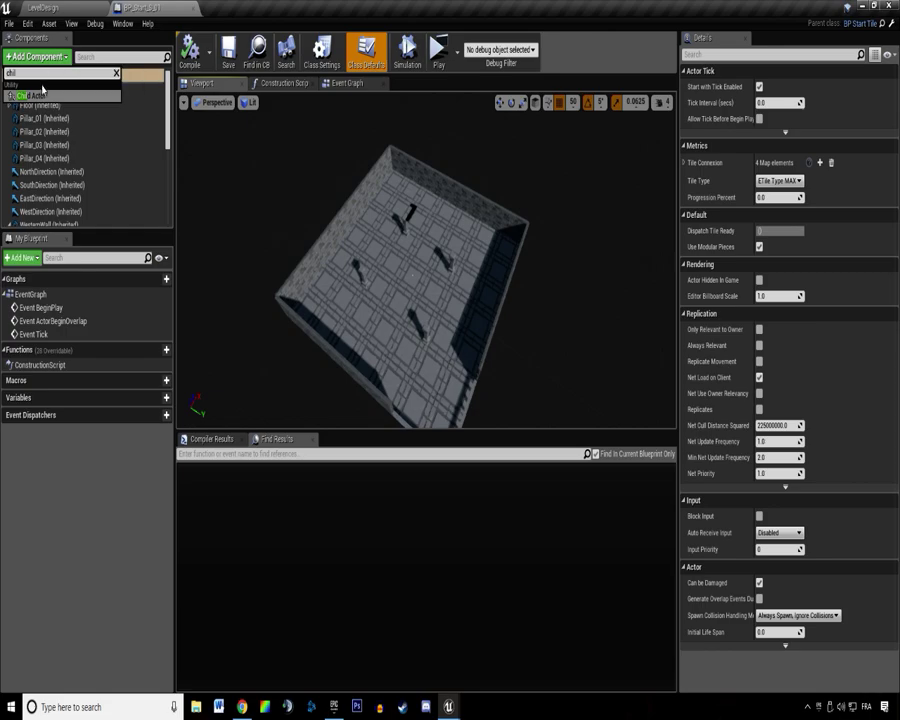
left_click(43, 94)
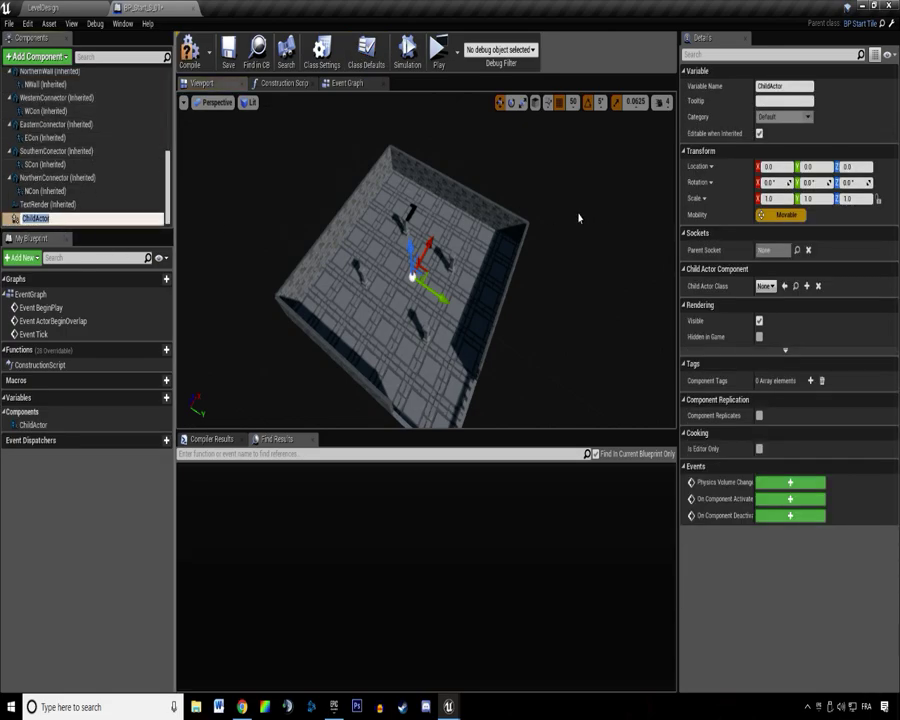
scroll(90, 218, "up", 1)
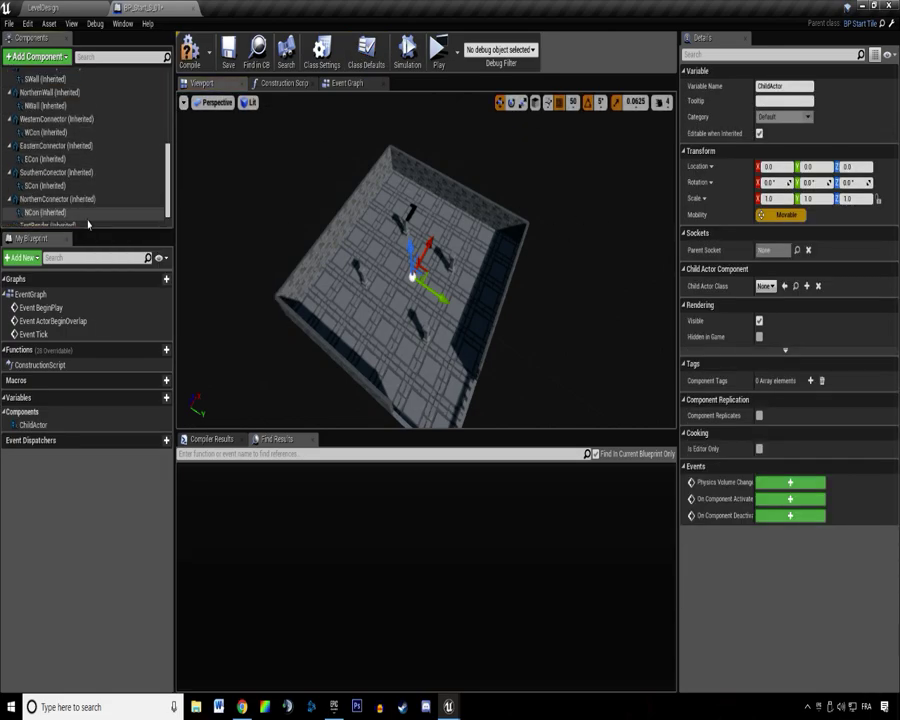
scroll(117, 214, "down", 1)
key("F2")
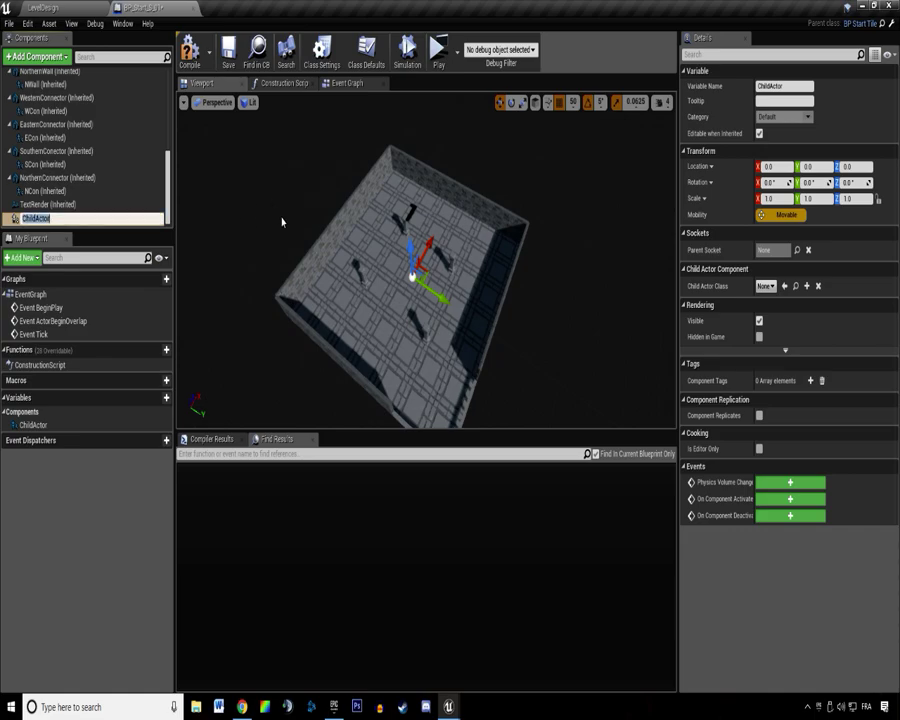
type("EnvTile")
key("Return")
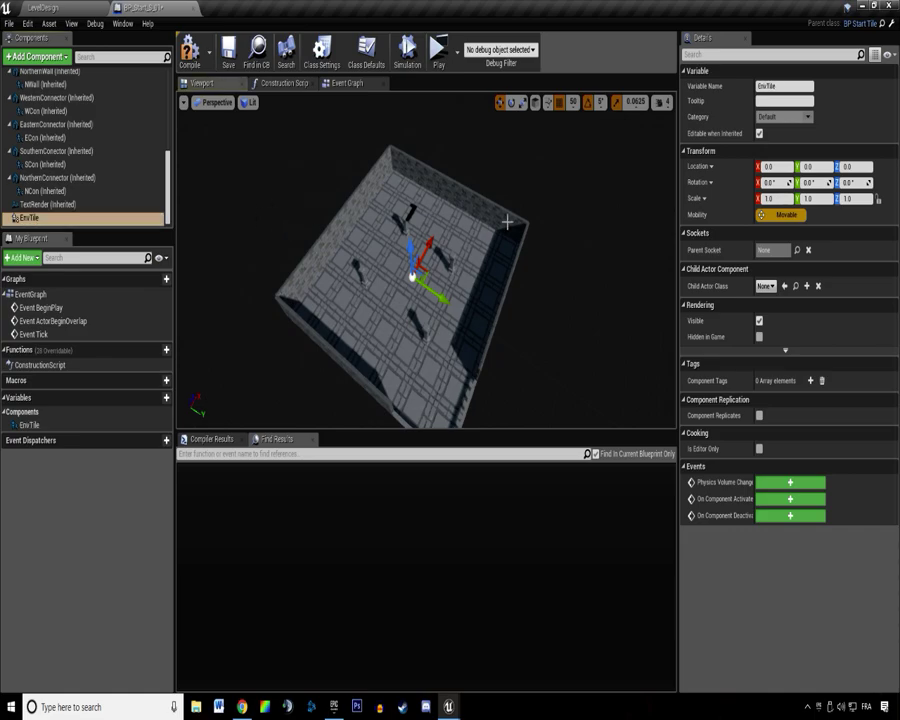
Set EnvTile's Child Actor Class to BP_Environment_Start_S_01 and inspect the decorated room in the preview.
left_click(765, 286)
type("env")
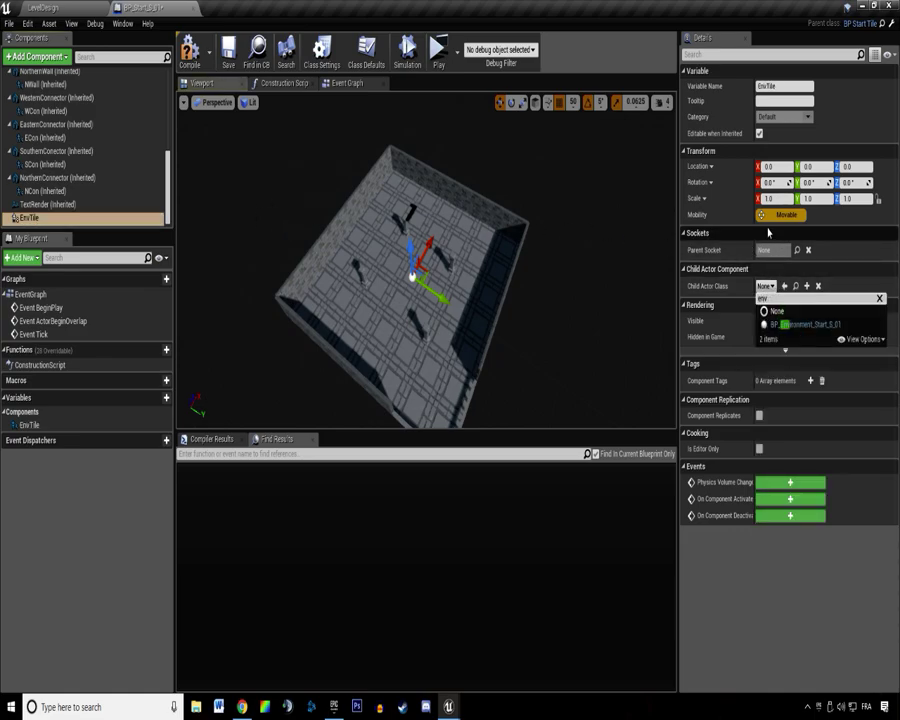
left_click(789, 326)
mouse_move(565, 250)
right_mouse_down()
mouse_move(525, 252)
mouse_move(565, 250)
right_mouse_up()
left_click_drag(564, 250, 567, 206)
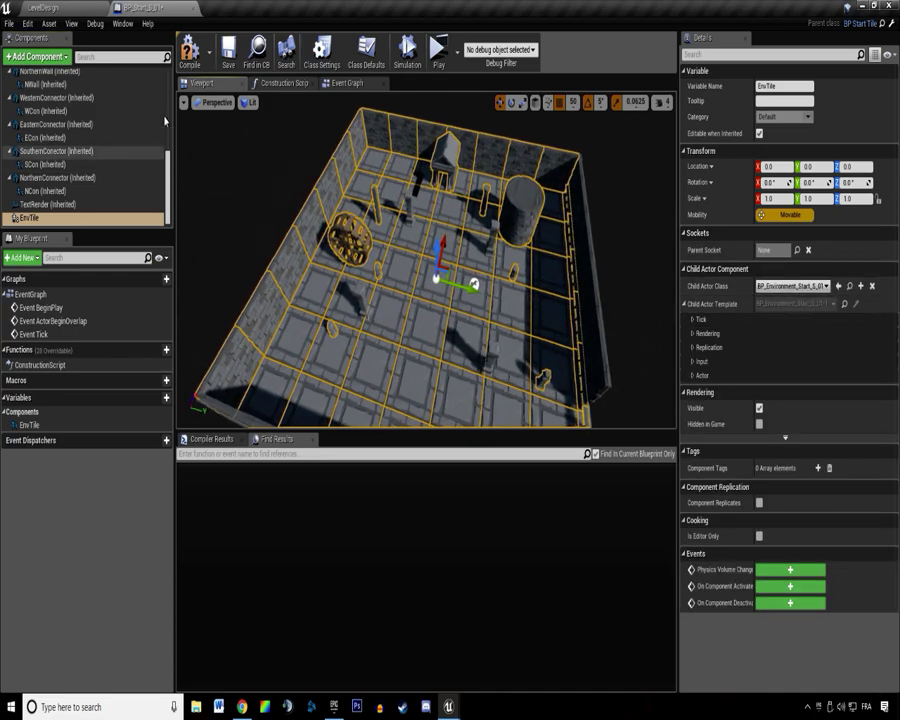
Open the parent BP_StartTile, set its default Tile Type to StartTile, and compile it.
left_click(367, 50)
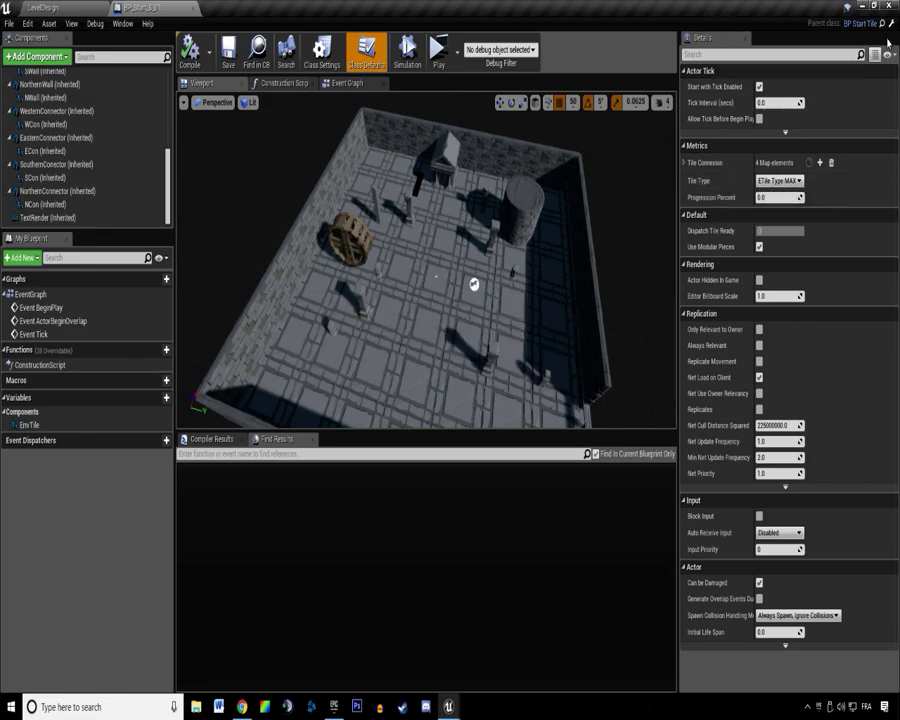
left_click(858, 22)
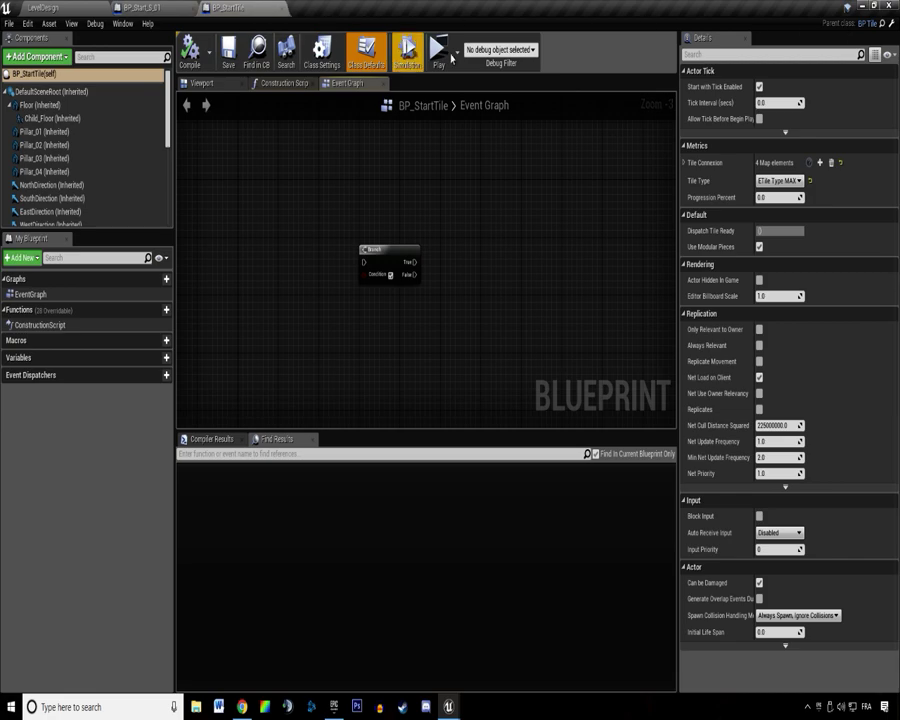
left_click(779, 181)
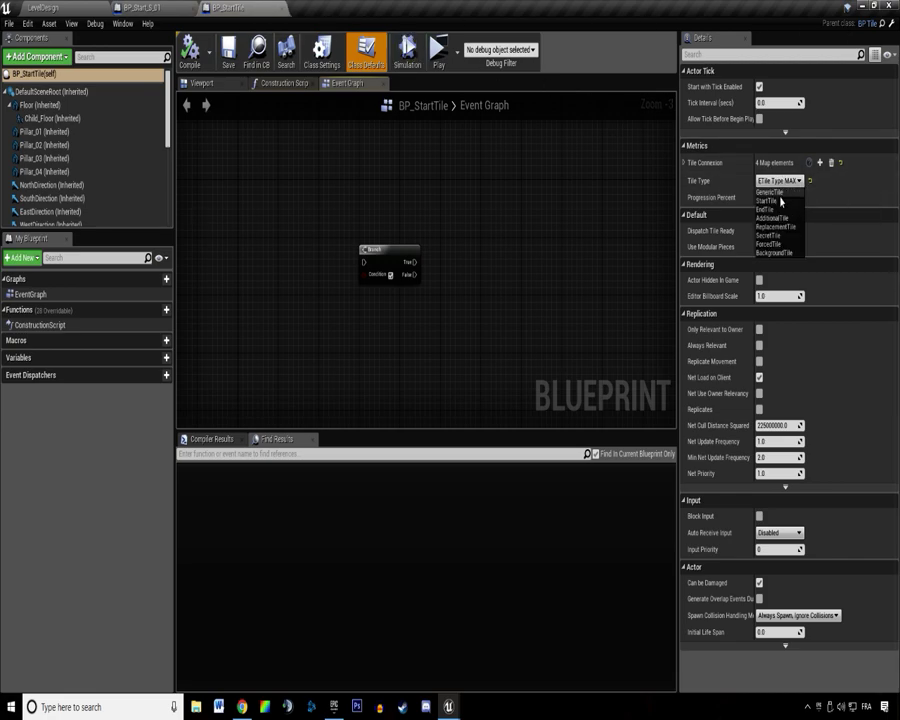
left_click(777, 201)
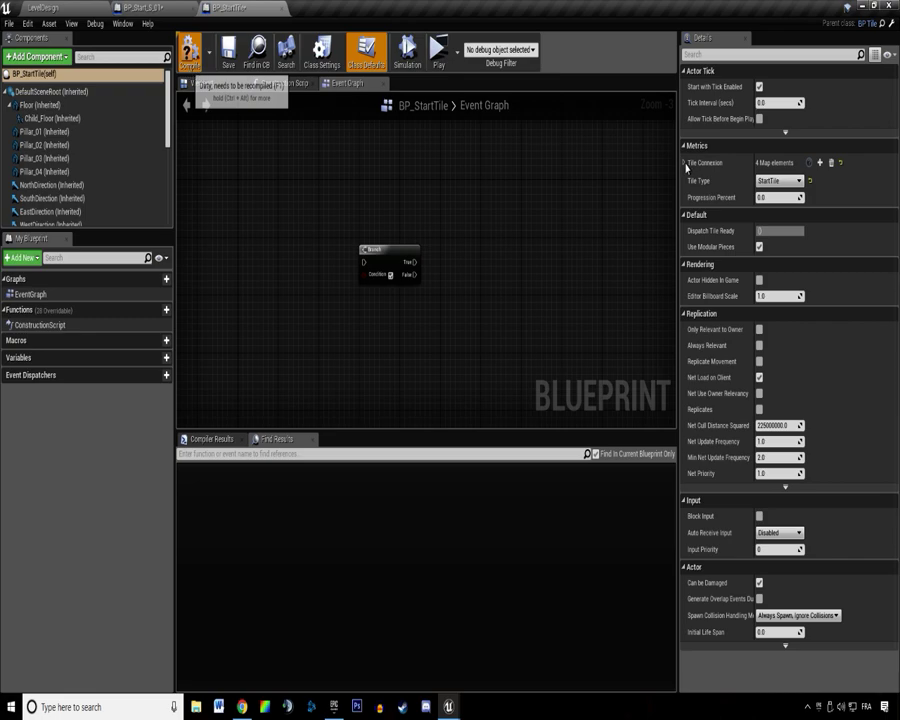
left_click(190, 52)
Reset BP_Start_S_01's Tile Type to the inherited StartTile default and compile the blueprint.
left_click(152, 10)
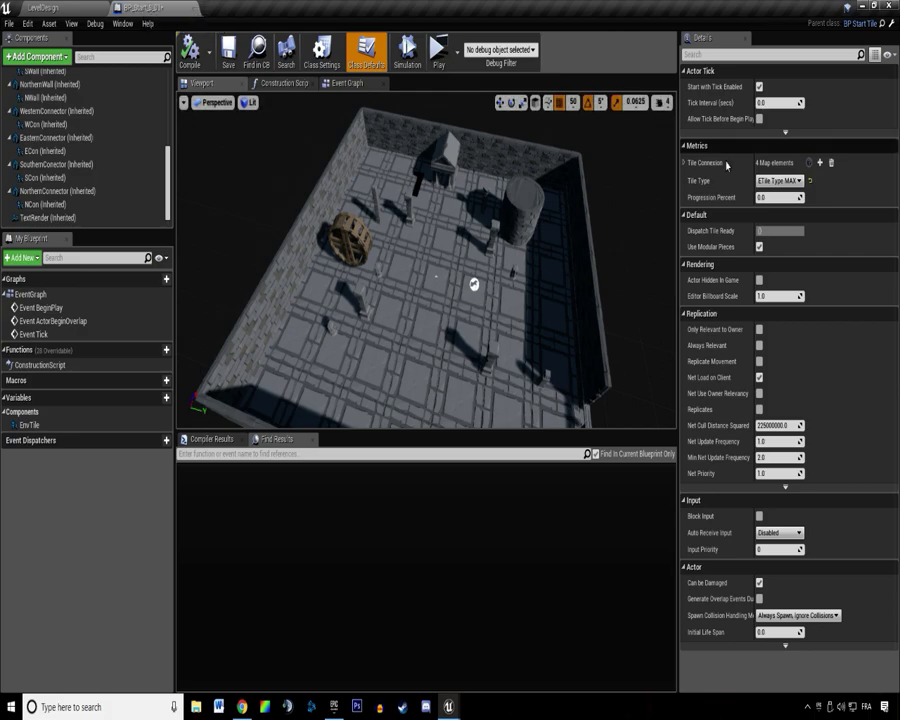
left_click(810, 181)
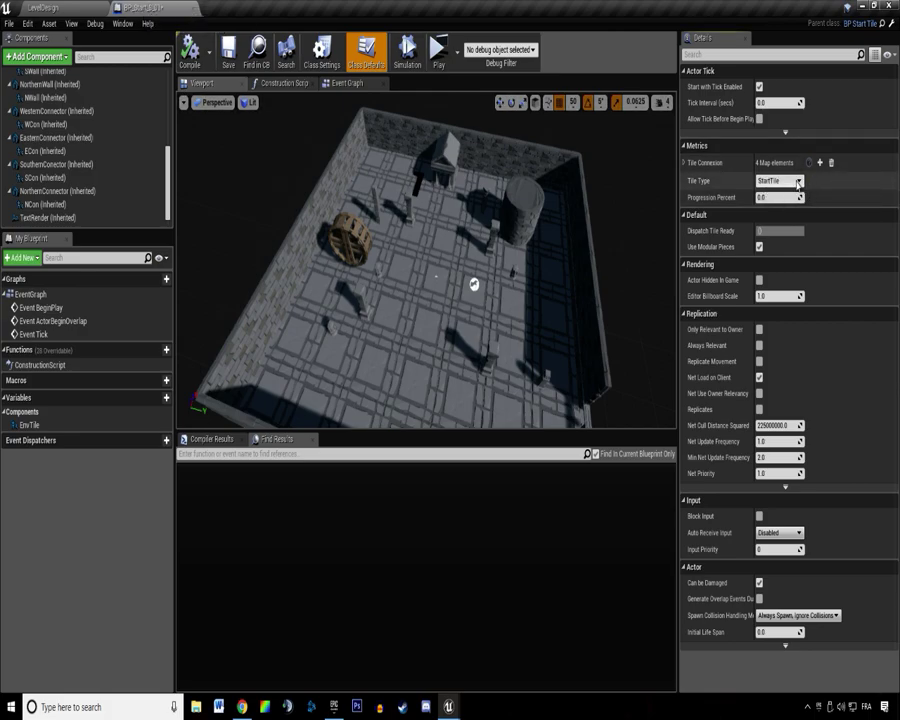
left_click(193, 60)
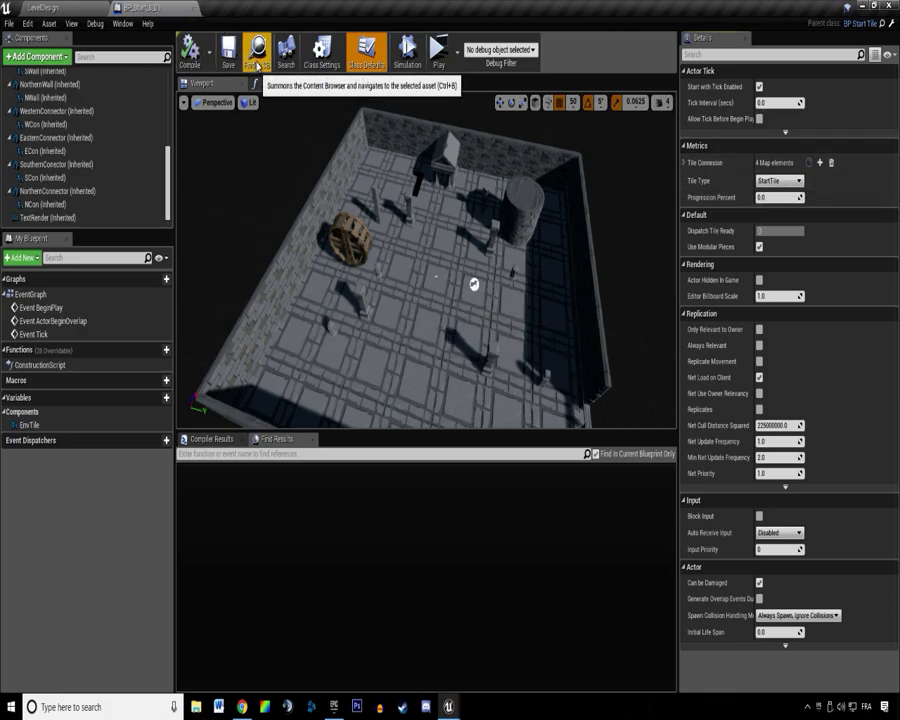
Locate the StartTiles folder in the Content Browser and open BP_Start_E_01, BP_Start_N_01 and BP_Start_W_01.
left_click(259, 53)
left_click(428, 206)
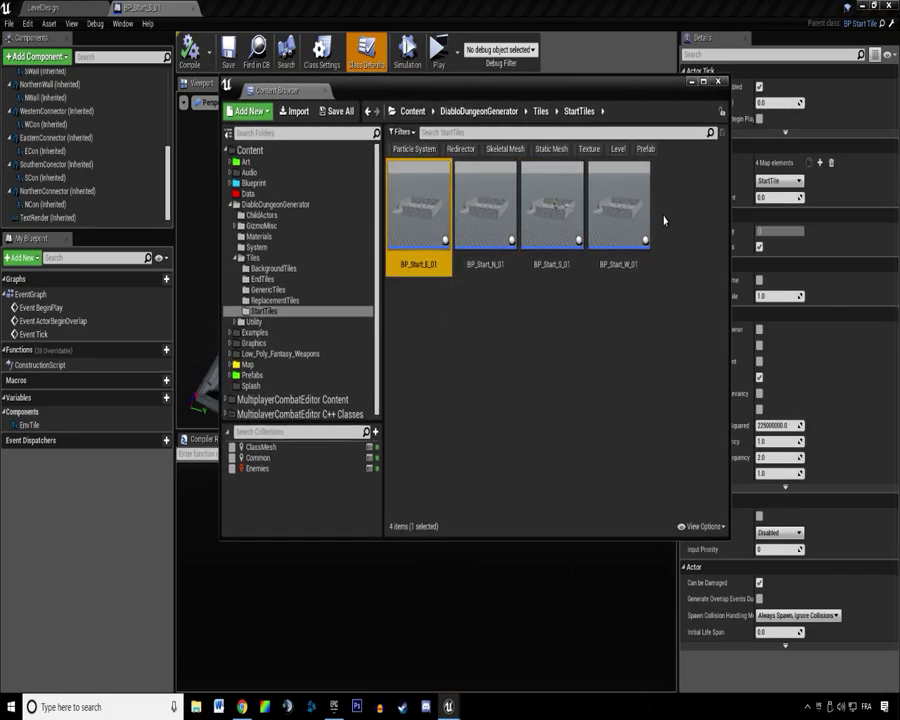
left_click(622, 224, "shift")
left_click(549, 225, "ctrl")
key("Return")
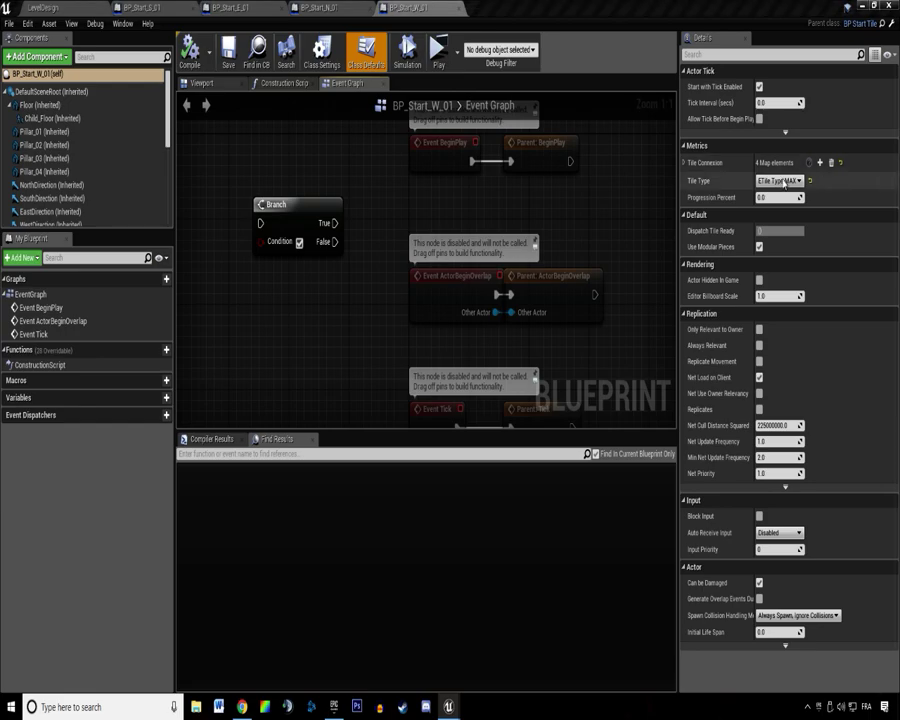
Set the Tile Type to StartTile in BP_Start_W_01, BP_Start_N_01 and BP_Start_E_01, and save them.
left_click(779, 181)
left_click(804, 186)
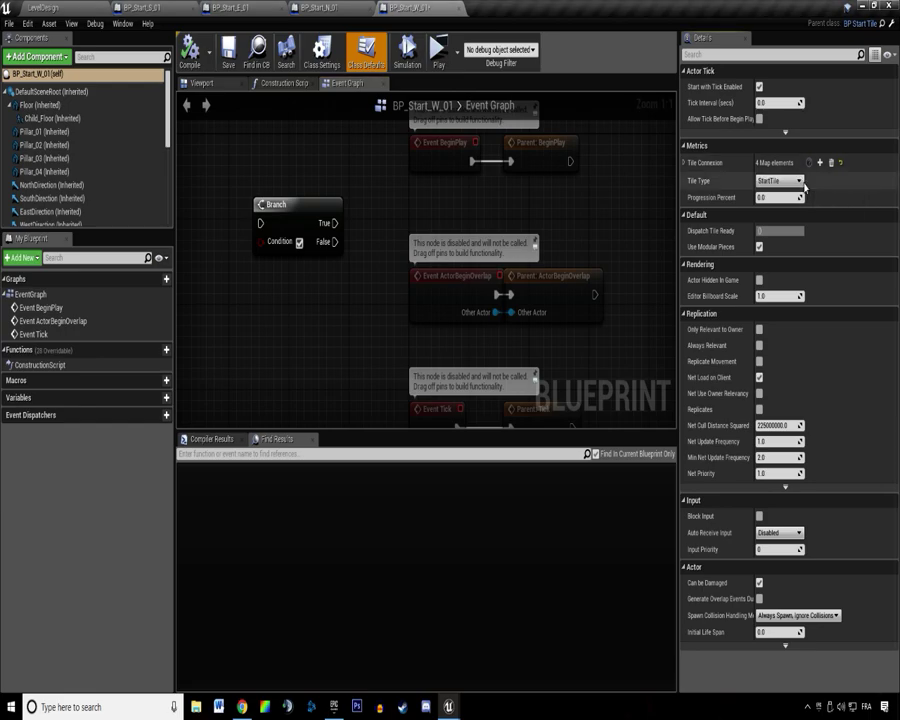
left_click(310, 10)
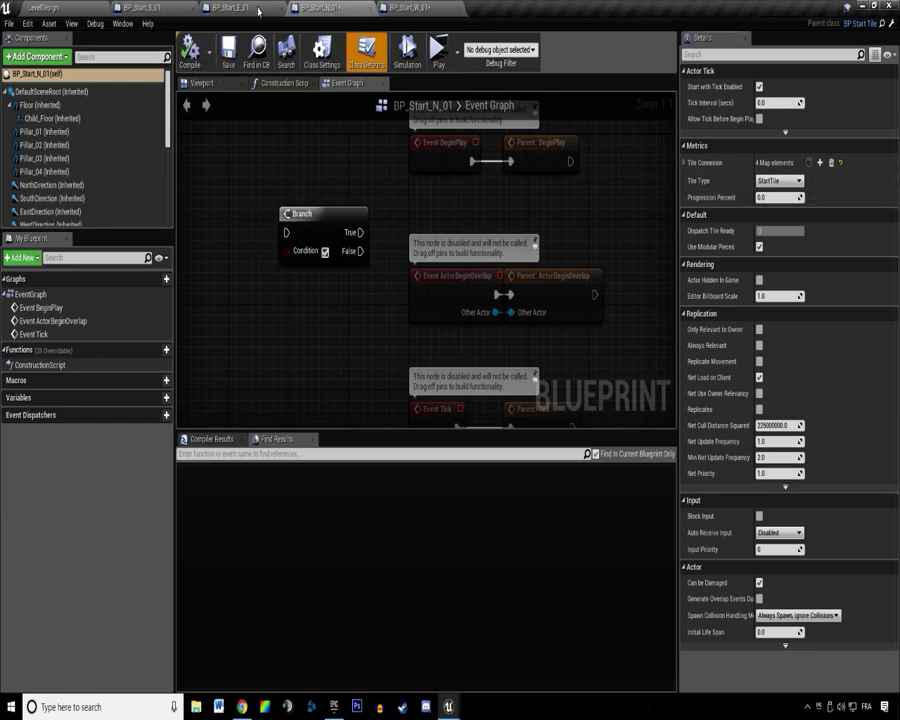
left_click(268, 10)
left_click(779, 181)
left_click(808, 186)
key("ctrl+s")
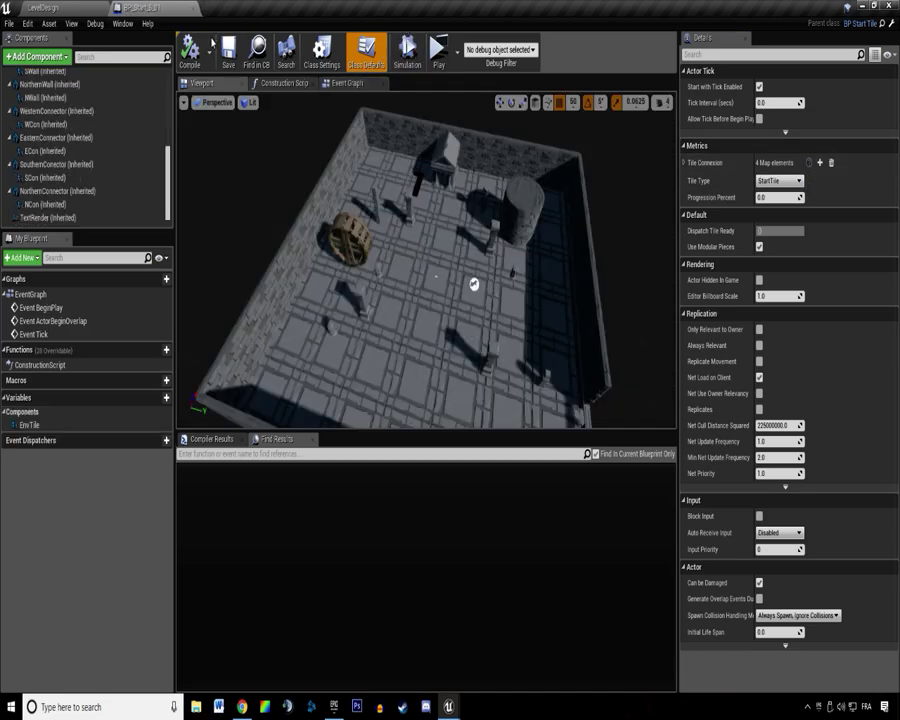
Turn off Use Modular Pieces in the BP_Start_S_01 defaults, then save and close the blueprint.
right_click_drag(336, 149, 392, 150)
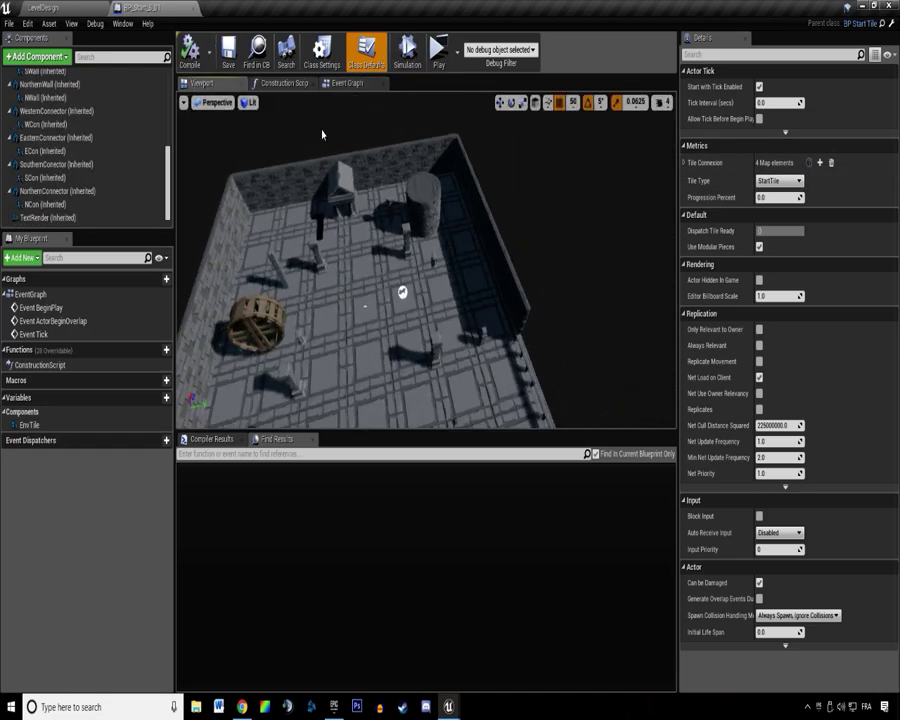
left_click(759, 246)
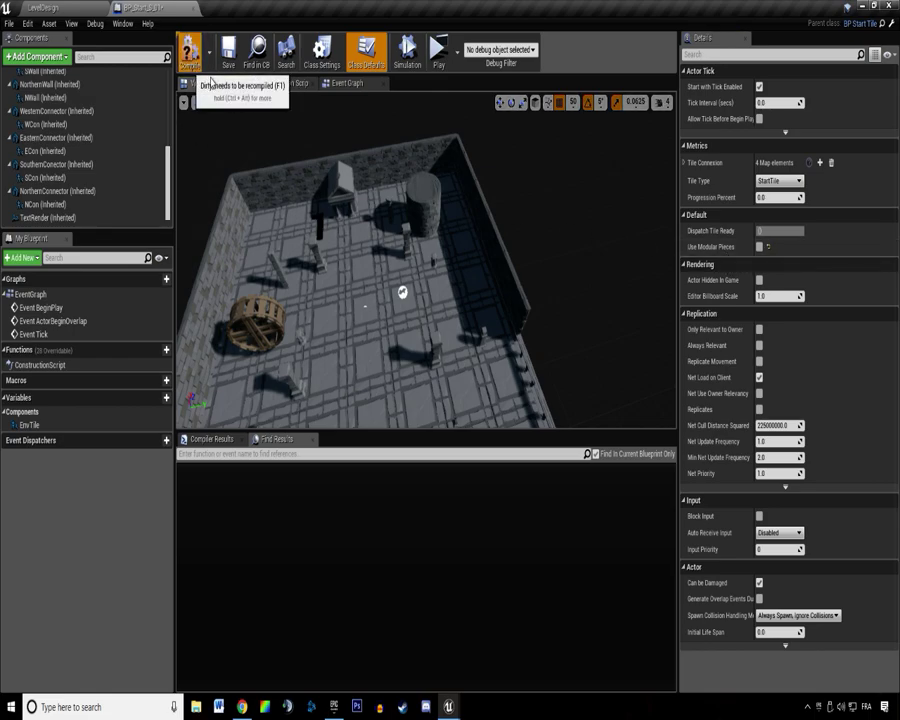
left_click(228, 59)
middle_click(143, 7)
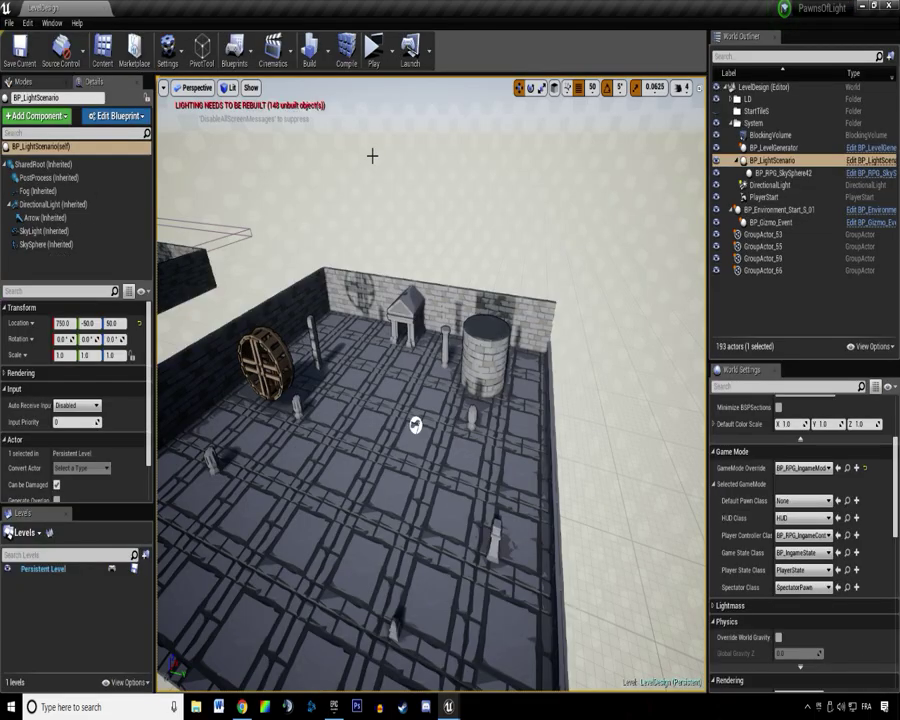
Set the Start Tile Direction of BP_LevelGenerator in the LevelDesign level to South and save the level.
right_click_drag(477, 348, 430, 348)
left_click(477, 348)
mouse_move(394, 238)
right_mouse_down()
mouse_move(360, 180)
mouse_move(345, 290)
mouse_move(394, 238)
right_mouse_up()
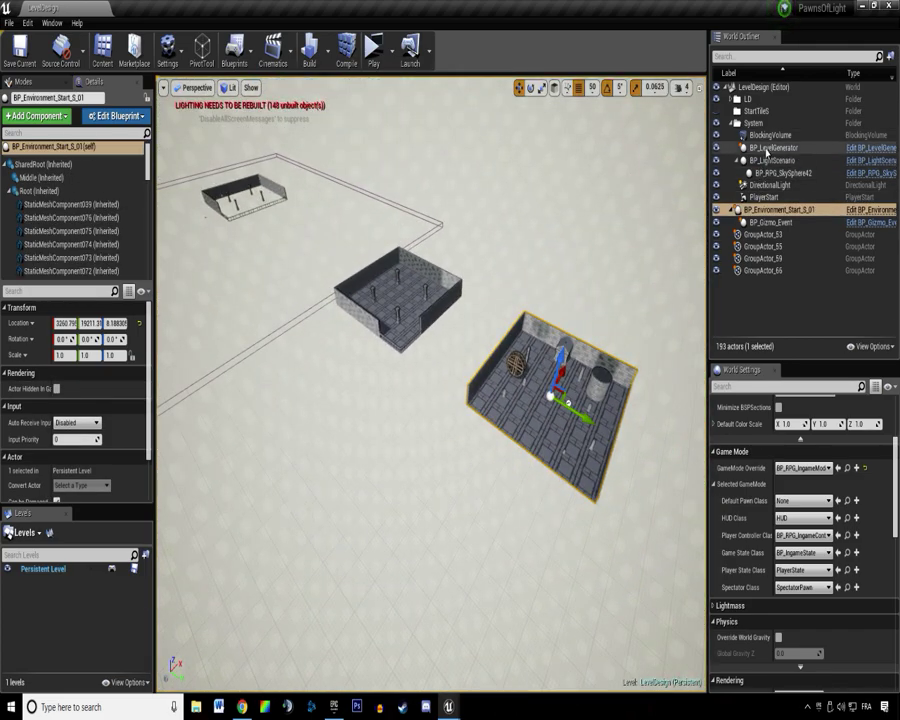
left_click(766, 148)
scroll(68, 340, "down", 3)
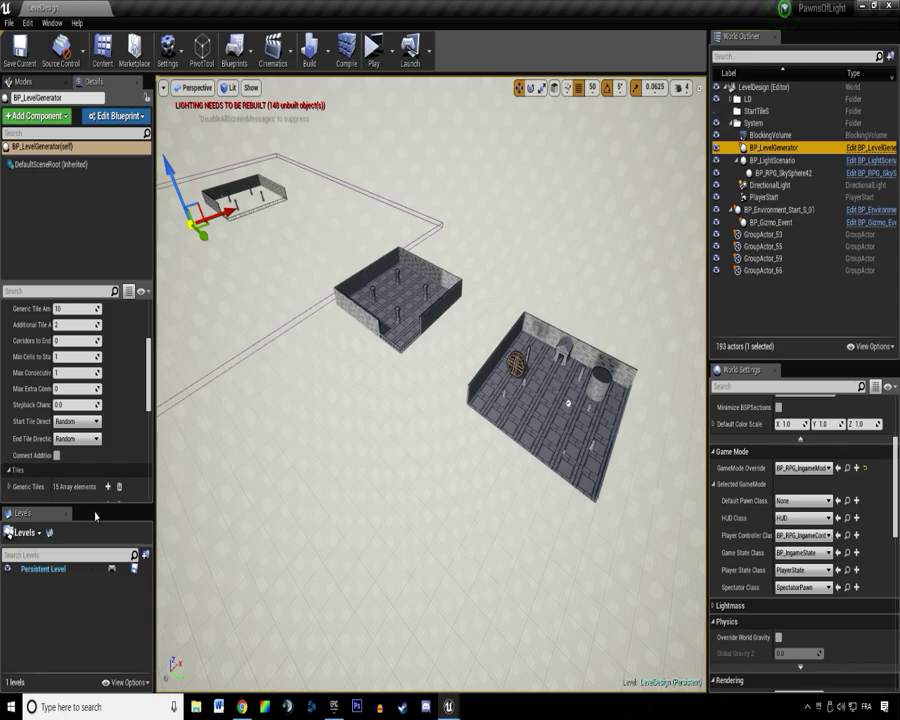
left_click_drag(92, 505, 94, 659)
scroll(98, 530, "down", 9)
scroll(82, 521, "up", 4)
scroll(82, 521, "up", 1)
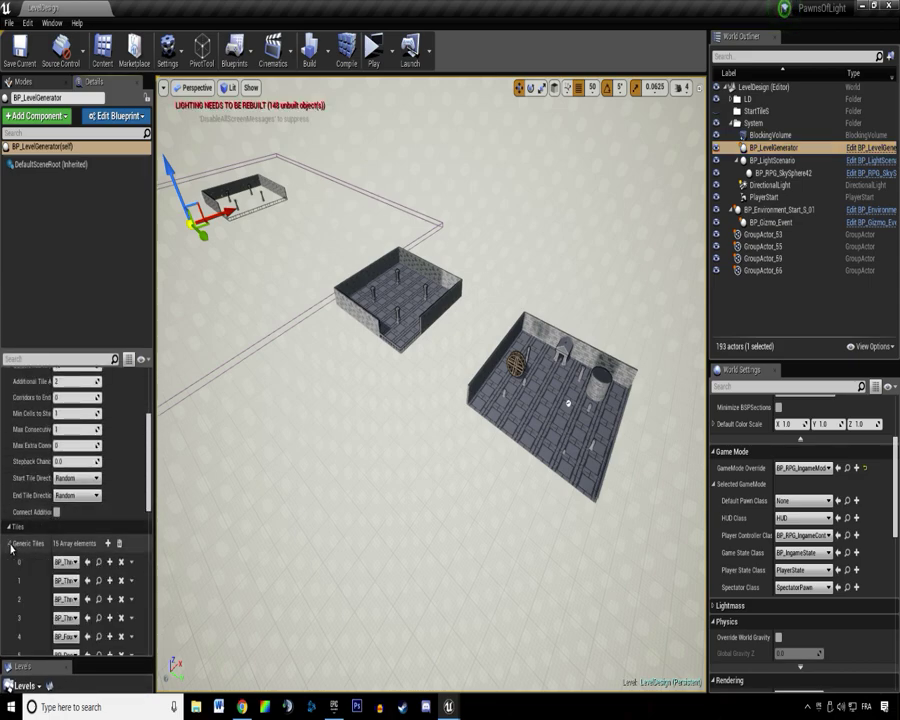
scroll(44, 540, "up", 3)
scroll(44, 540, "up", 1)
left_click(76, 542)
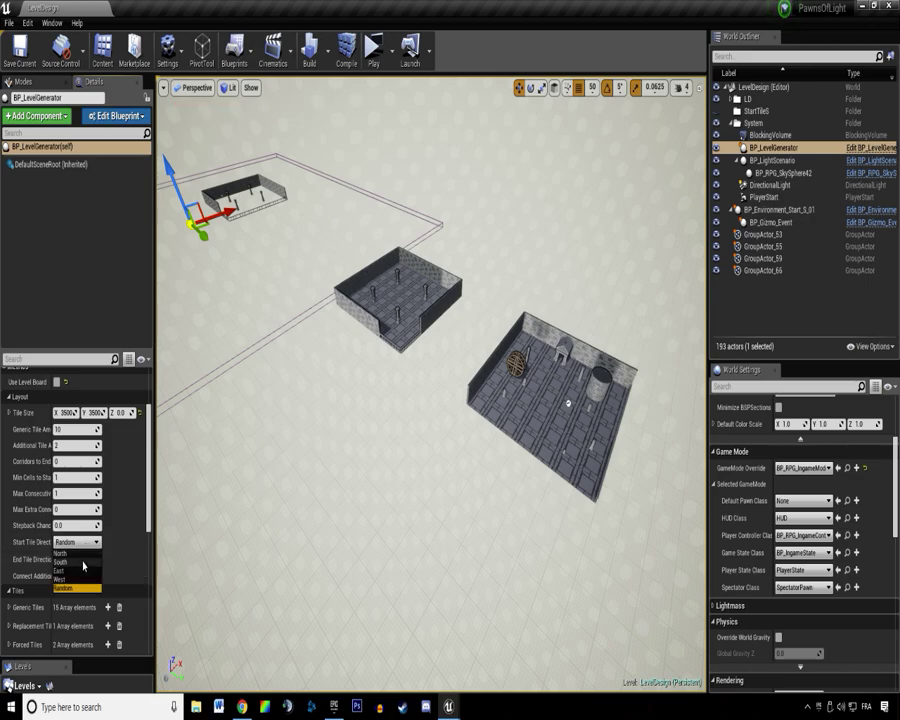
left_click(78, 570)
left_click(19, 45)
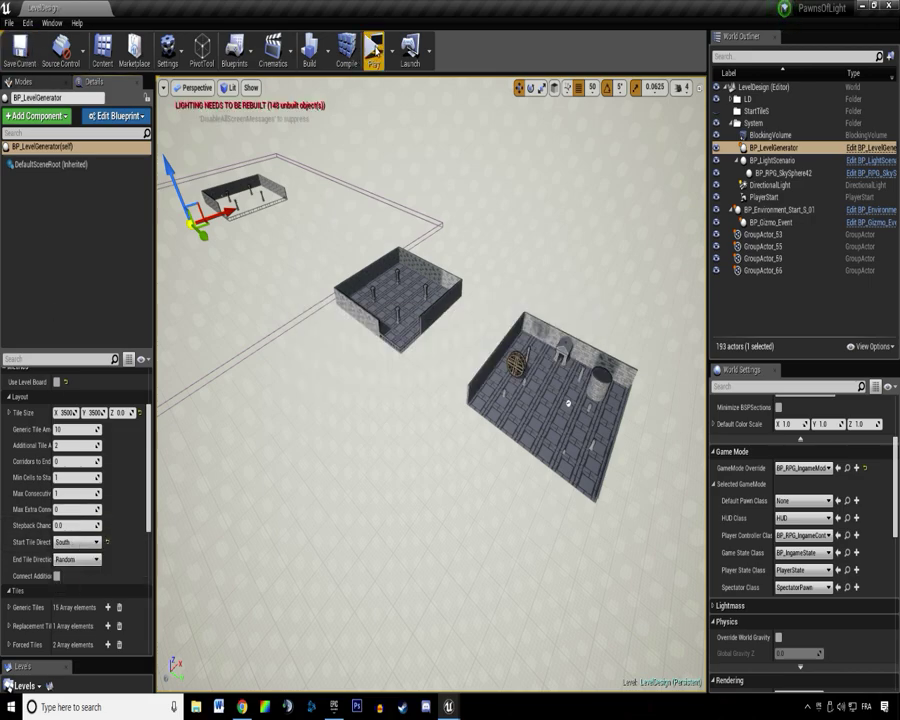
Run the level in the standalone game preview and move the character around the decorated start room.
left_click(372, 55)
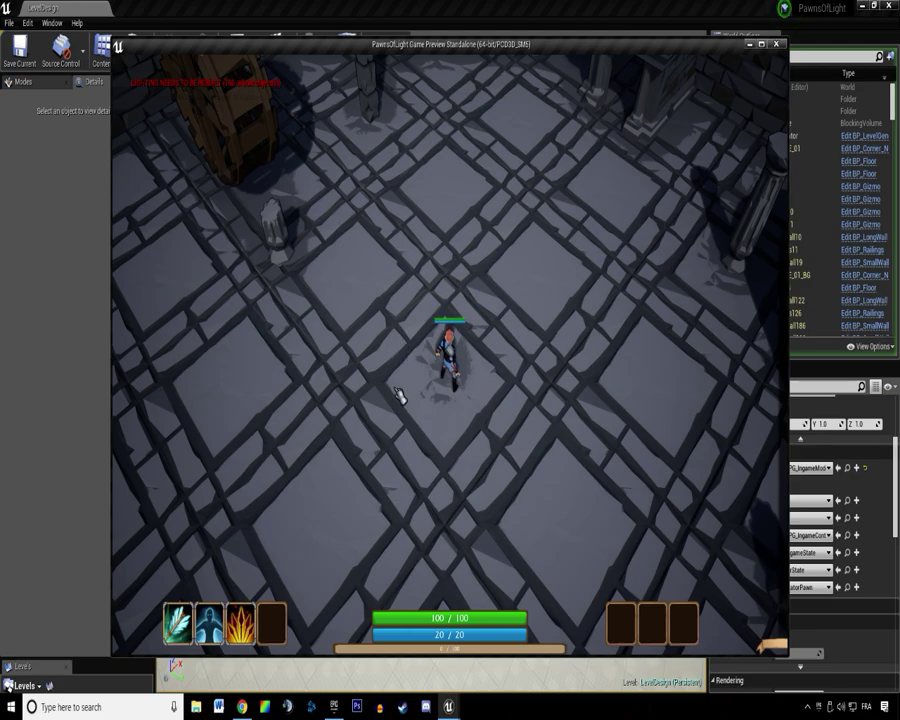
key("z")
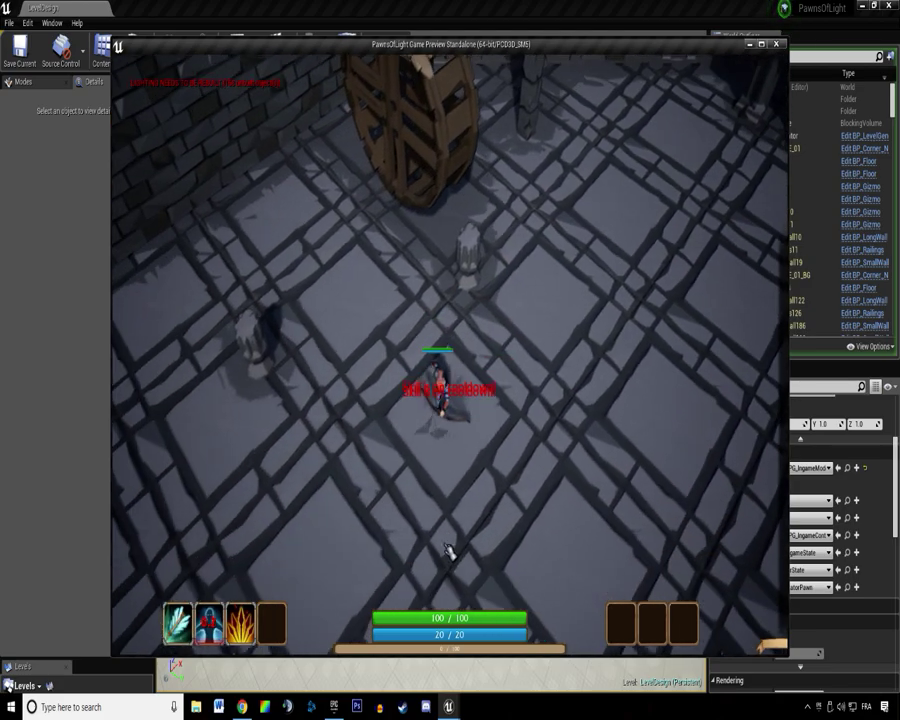